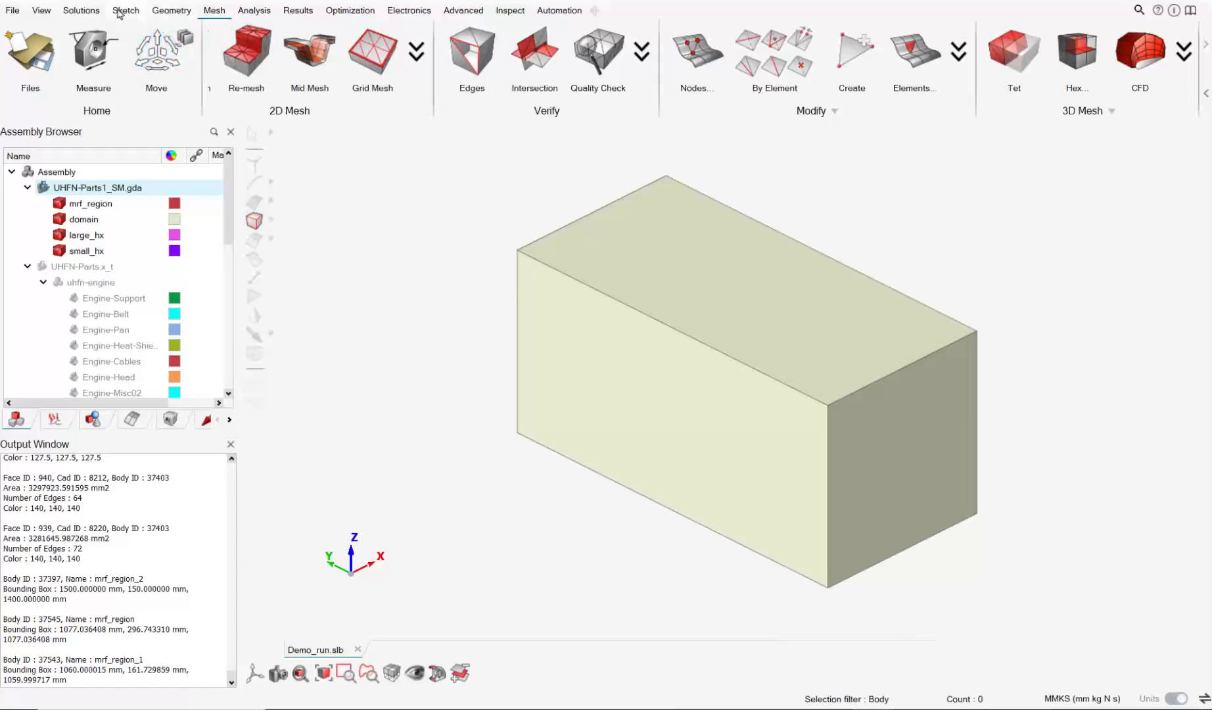
Step: Create a steady-state AcuSolve flow solution named Flow with heat transfer for all bodies of UHFN-Parts1_SM.gda
left_click(97, 13)
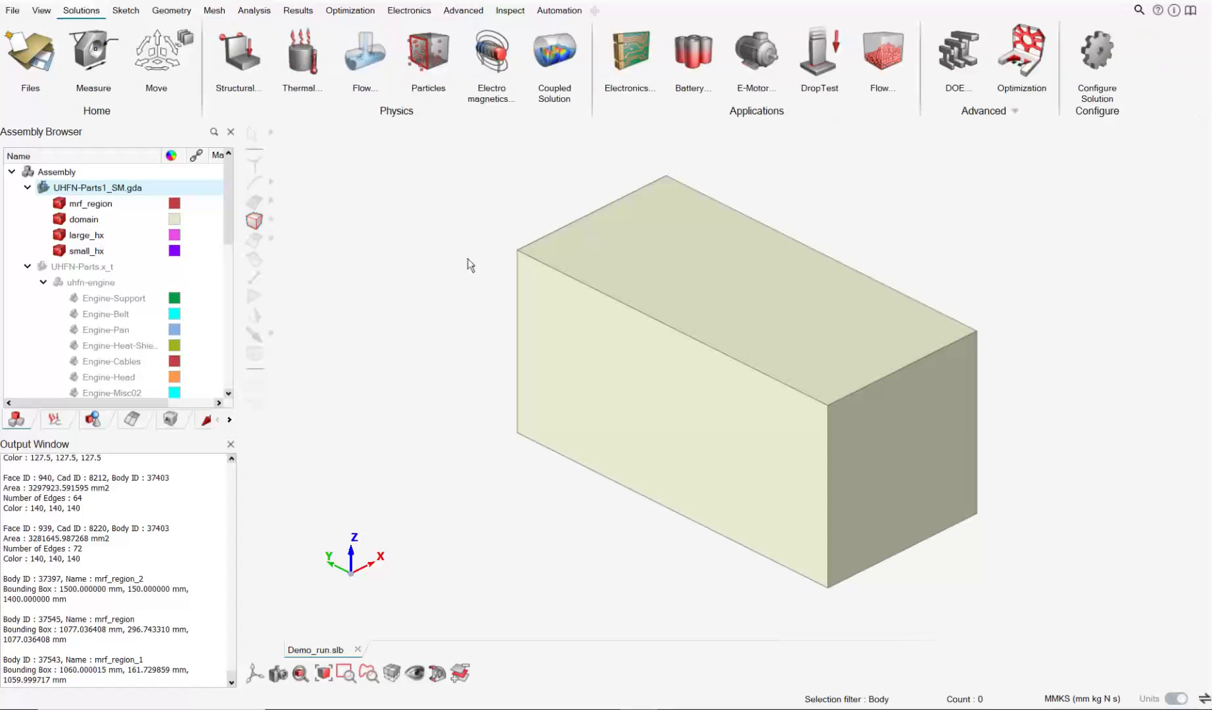
left_click(365, 56)
left_click(335, 154)
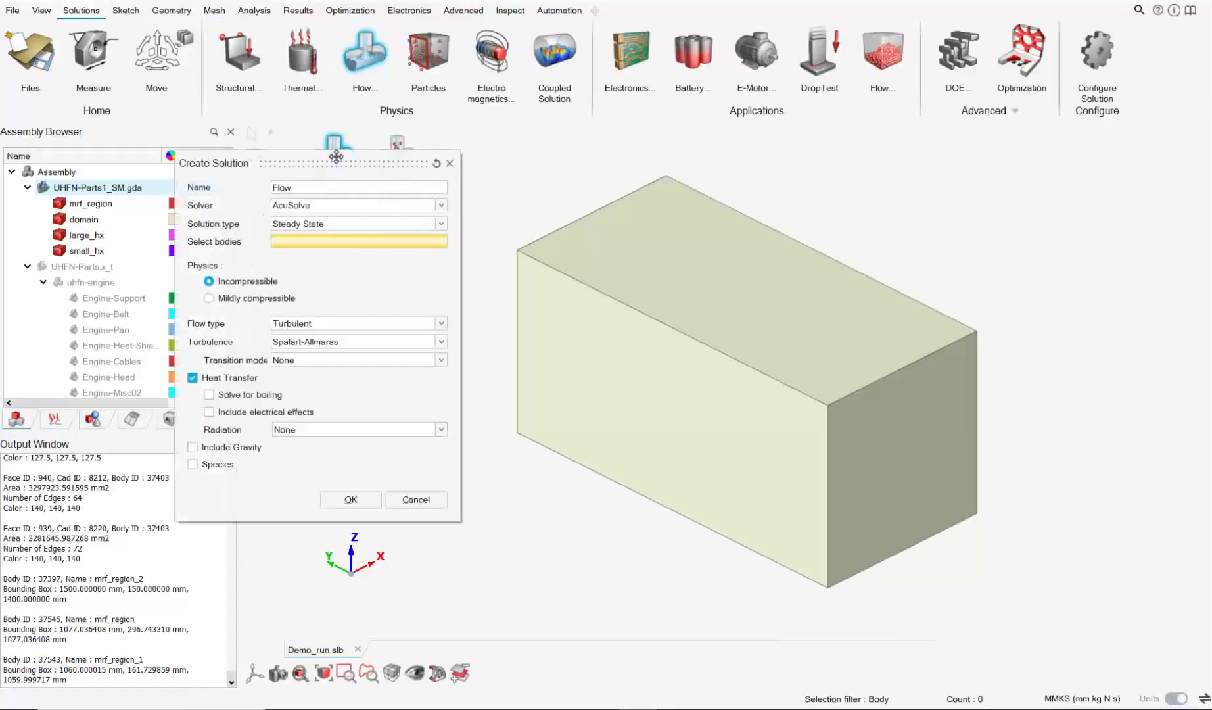
left_click_drag(336, 156, 404, 154)
left_click(103, 187)
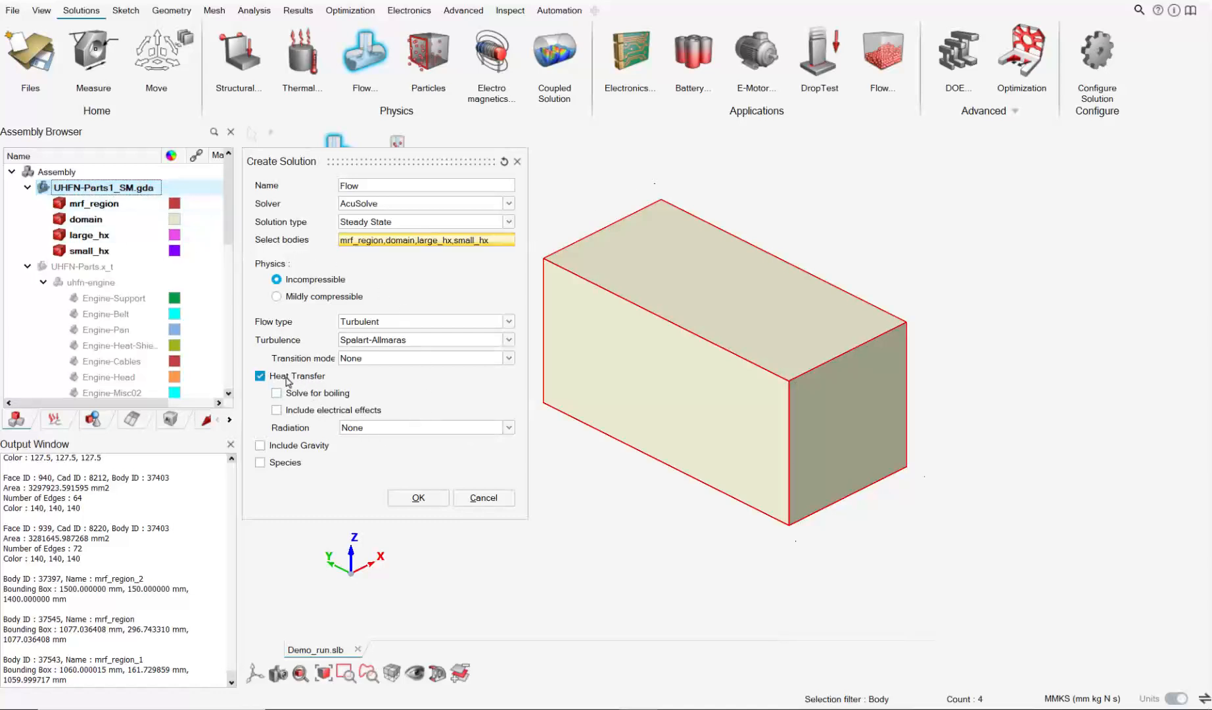
left_click(419, 497)
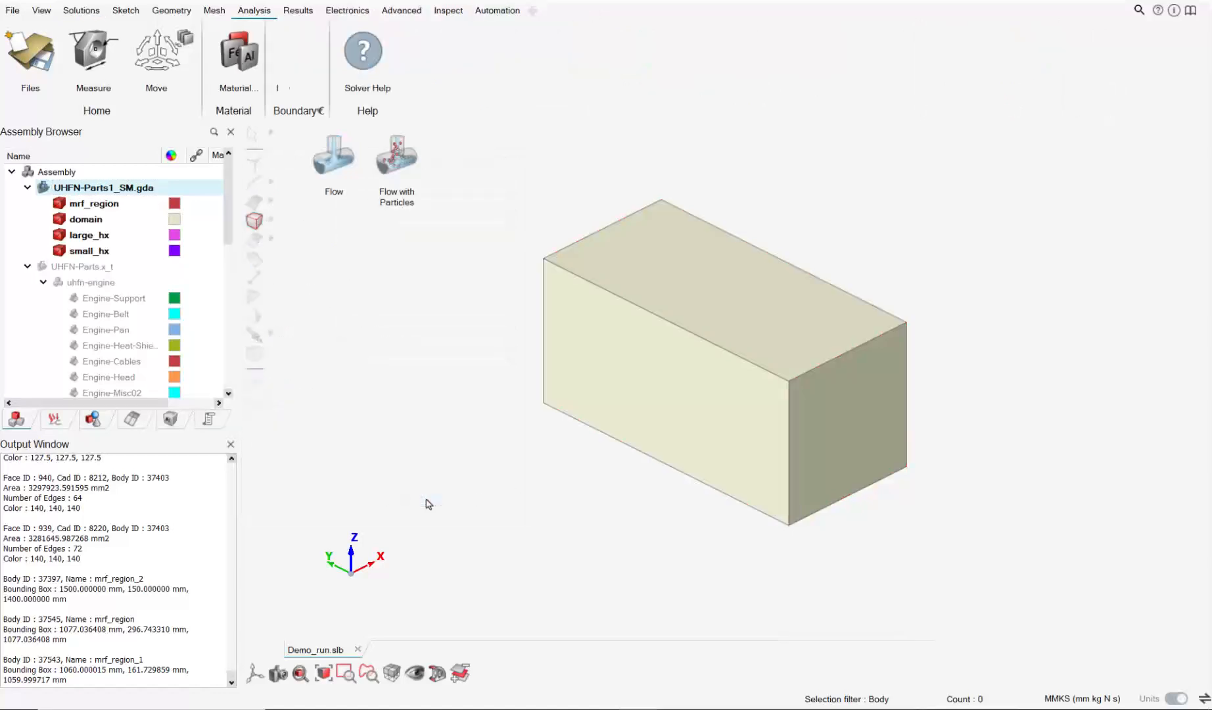
Step: Set the selection filter to Face
scroll(790, 263, "up", 4)
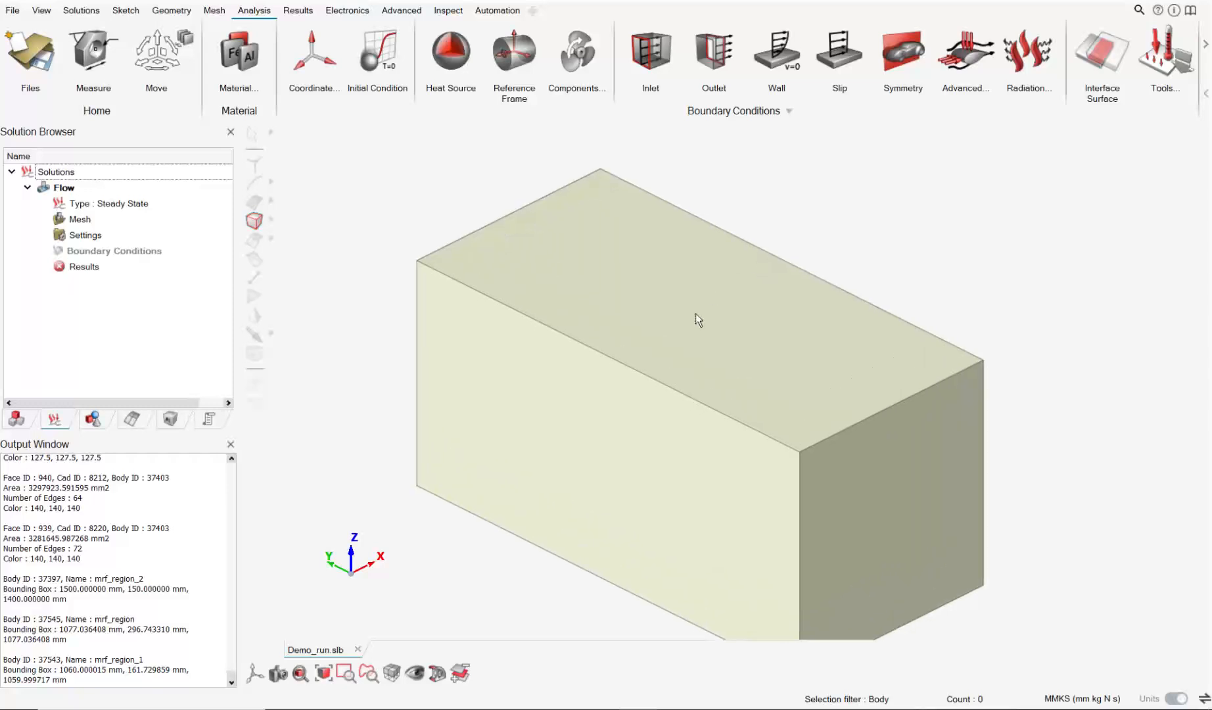
middle_click_drag(695, 320, 647, 289)
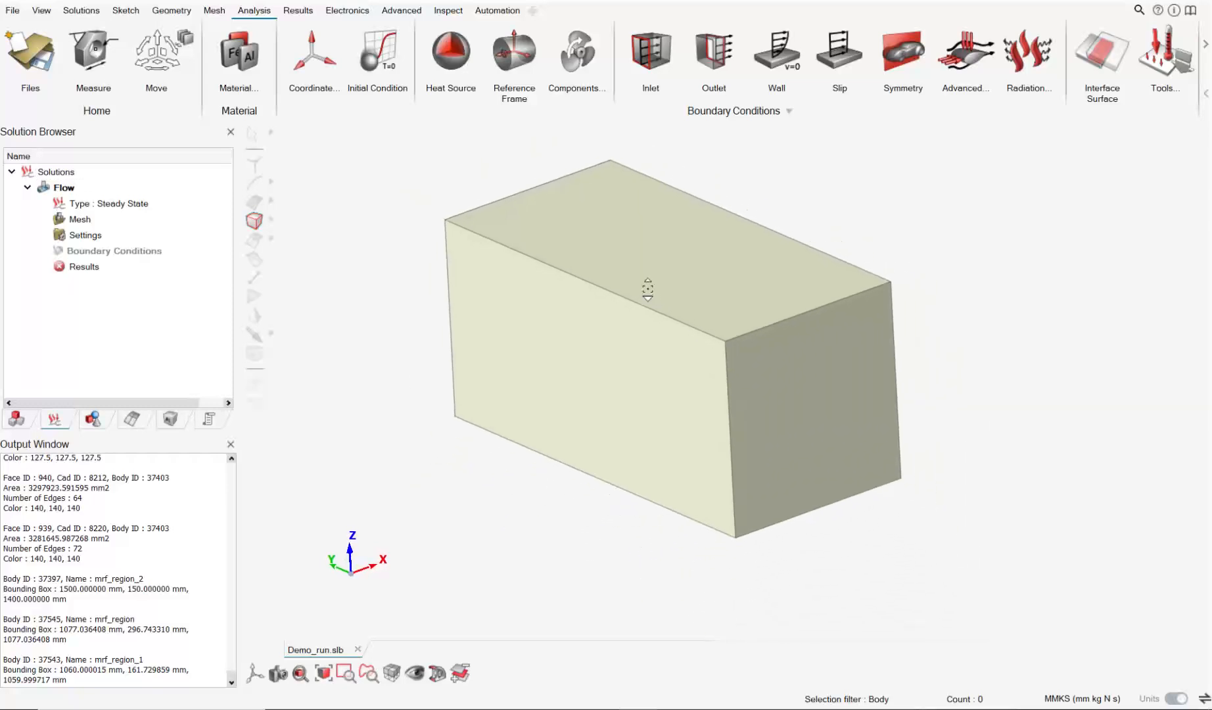
right_click_drag(624, 296, 661, 327)
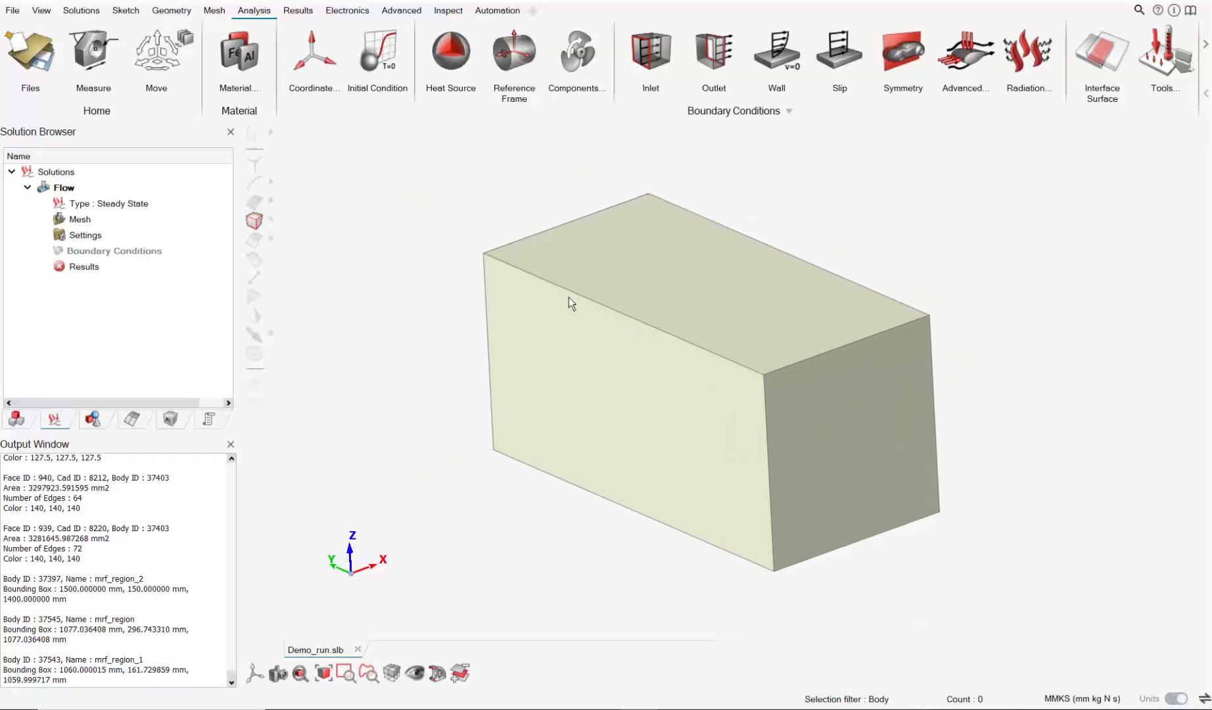
left_click(254, 202)
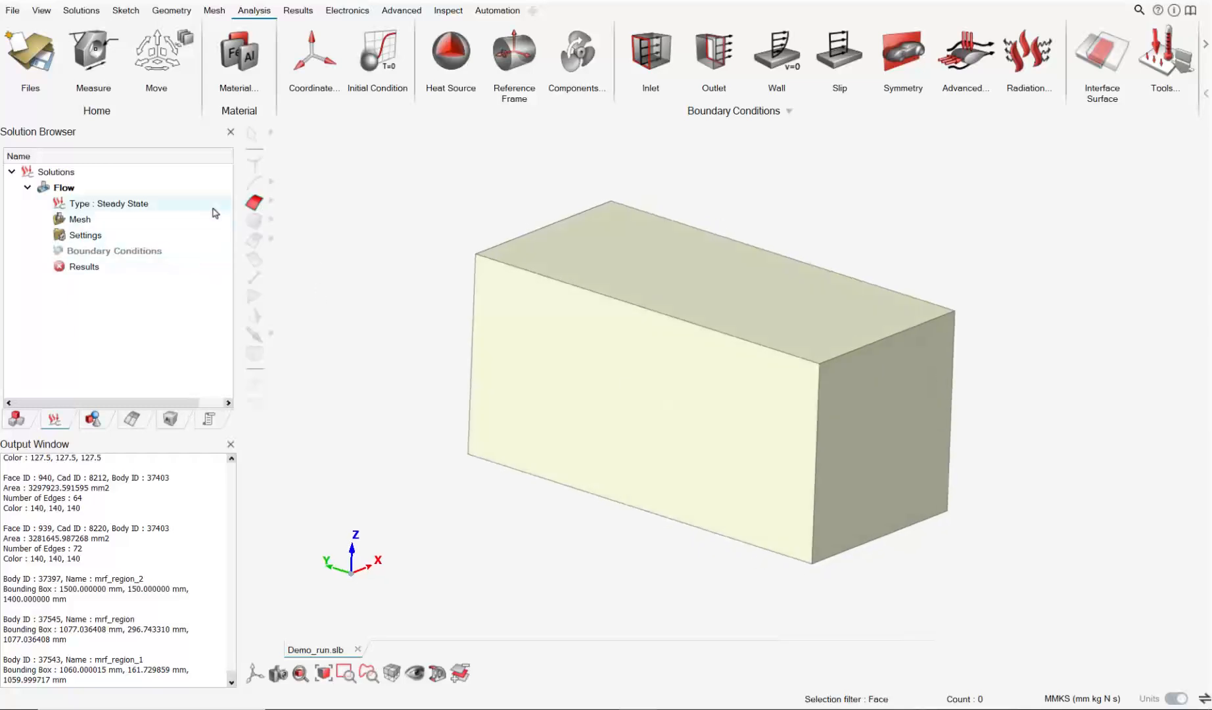
Step: Temporarily hide the domain body to examine the MRF region and the two heat exchangers inside it
left_click(17, 419)
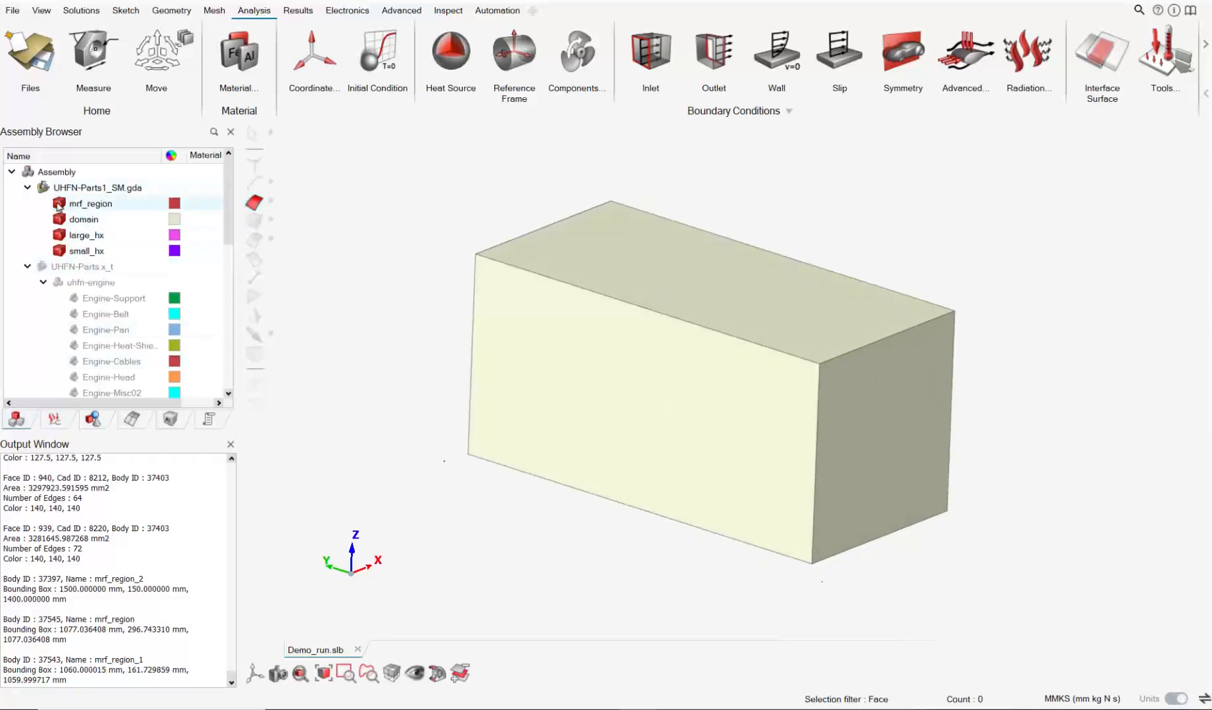
left_click(60, 204)
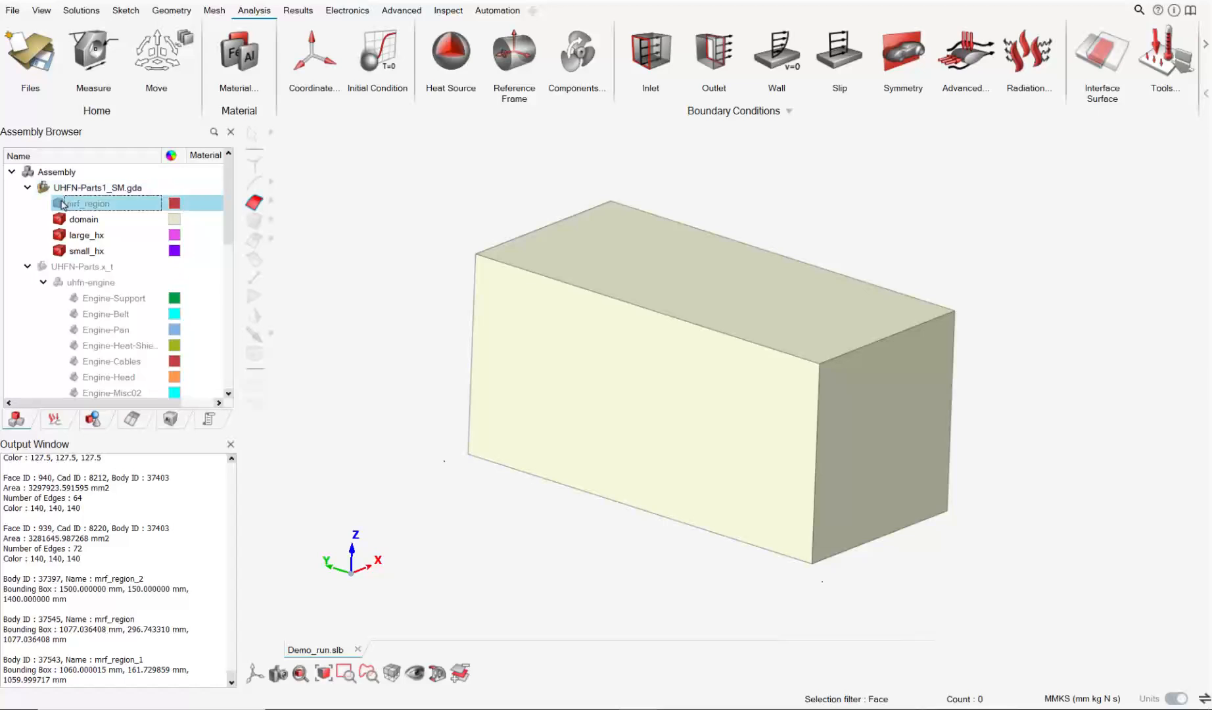
left_click(58, 219)
scroll(714, 428, "up", 5)
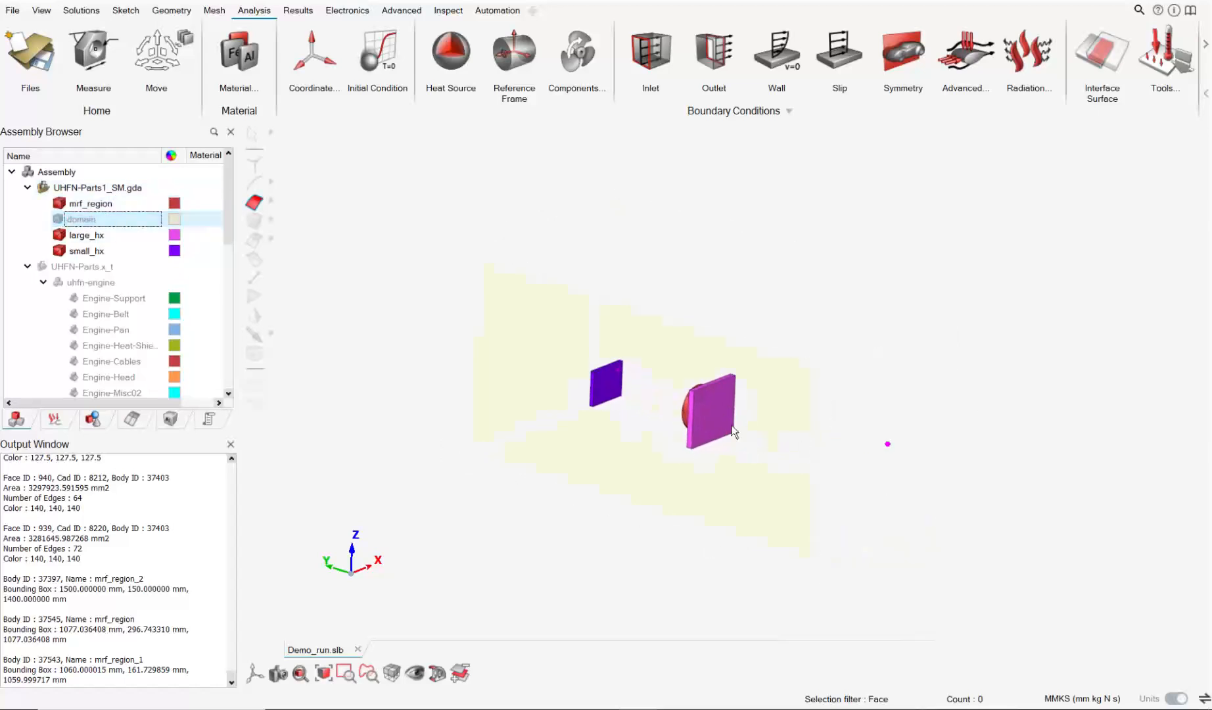
scroll(714, 430, "up", 3)
middle_click_drag(714, 430, 674, 419)
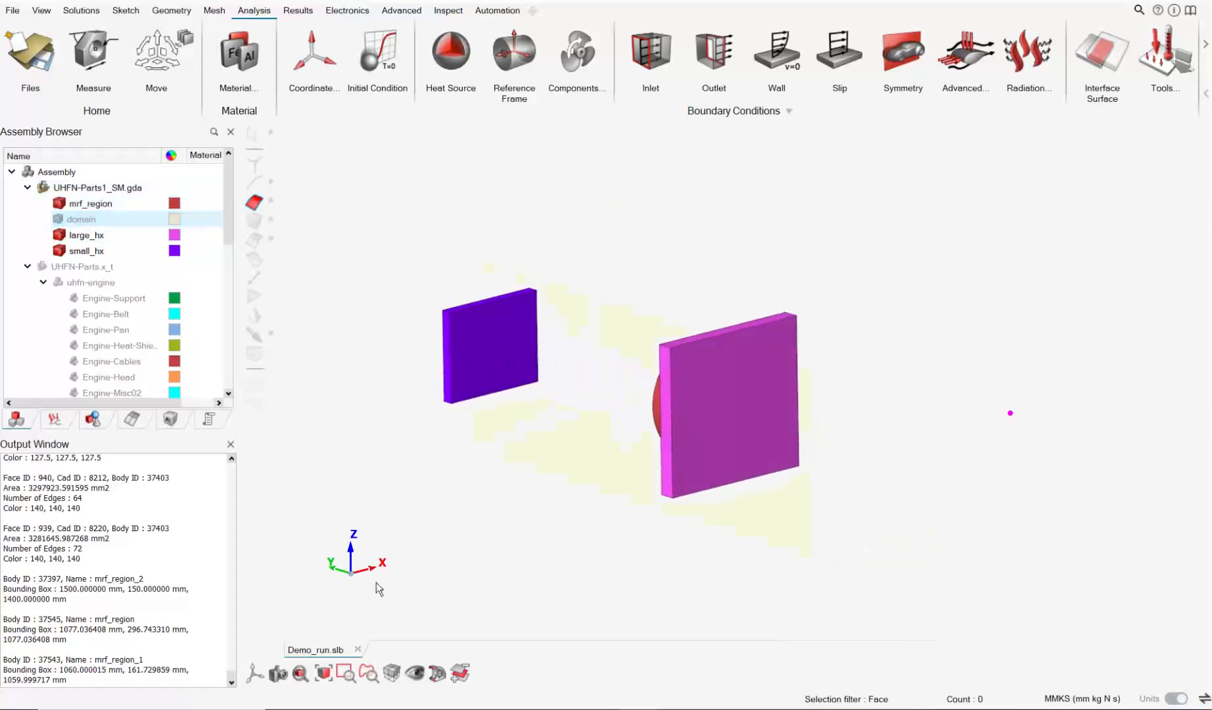
scroll(575, 396, "down", 5)
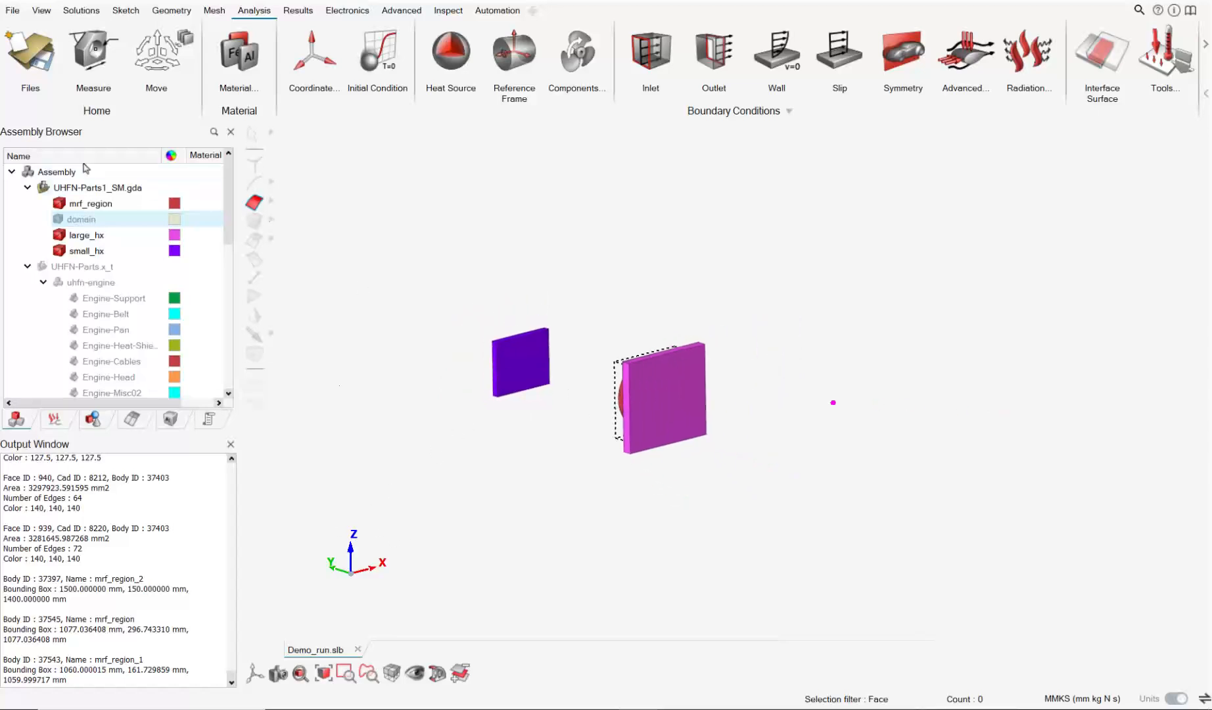
left_click(58, 218)
Step: Start a velocity inlet on the domain's end face nearest the large heat exchanger and name it inlet_domain
scroll(652, 268, "down", 5)
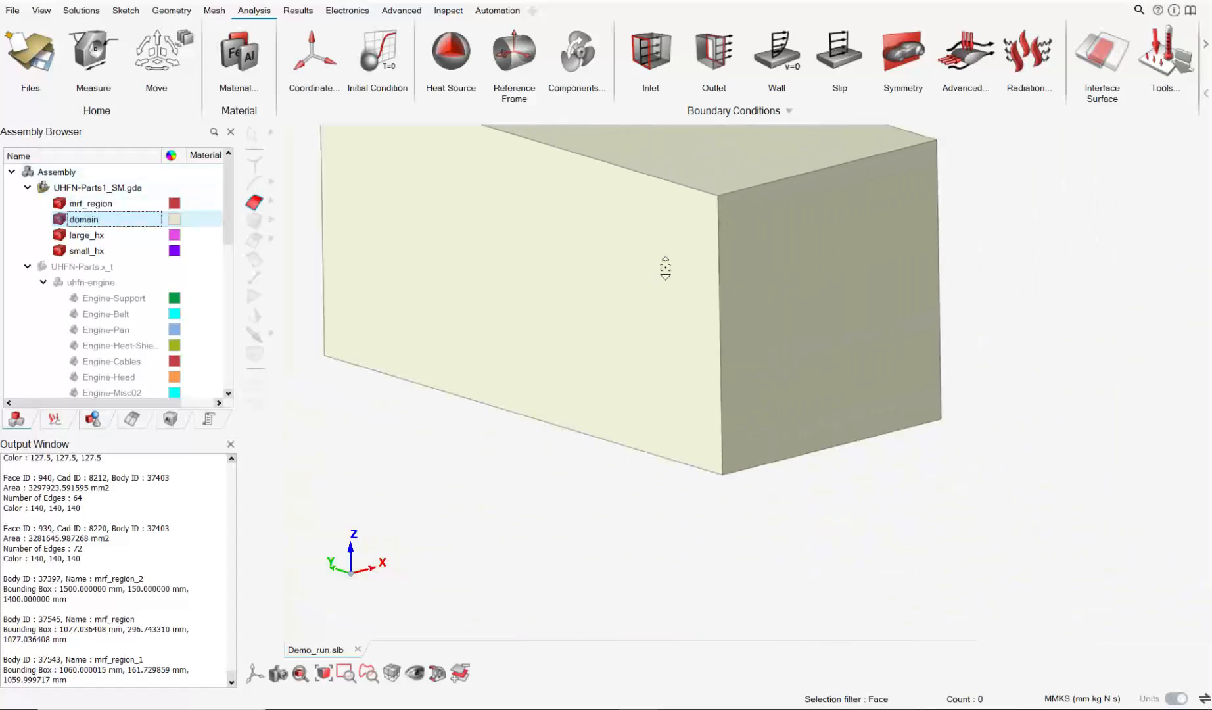
left_click(651, 51)
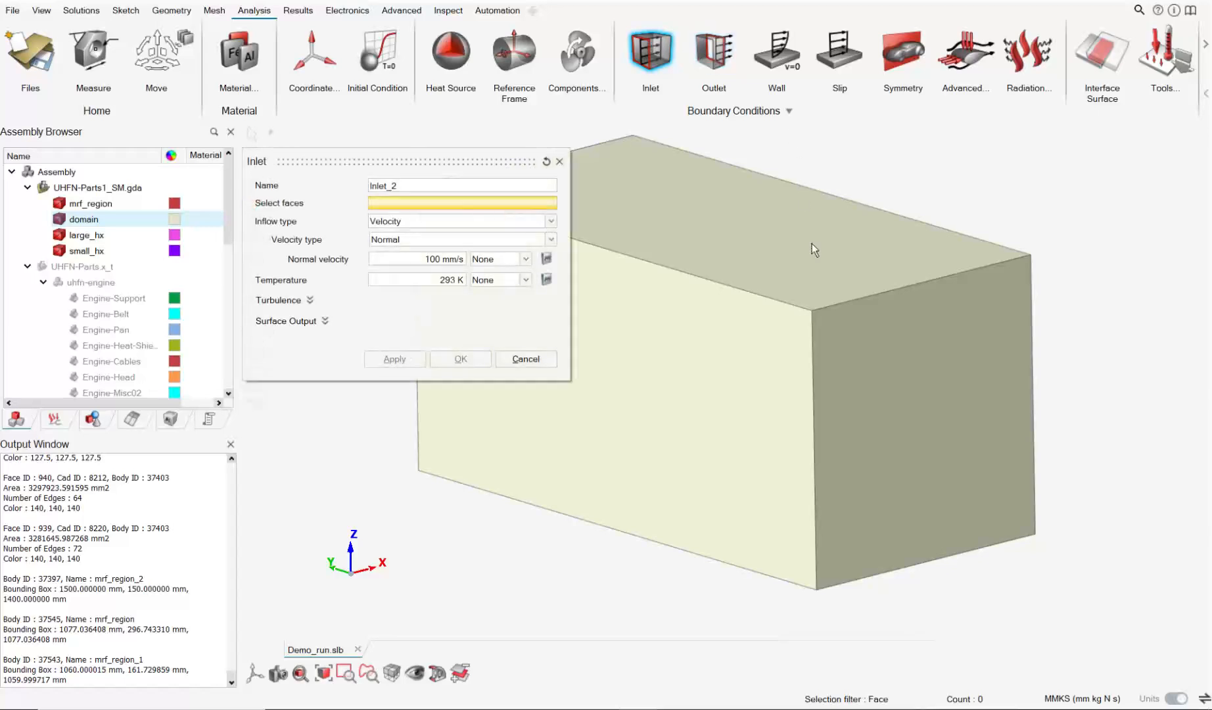
left_click(888, 355)
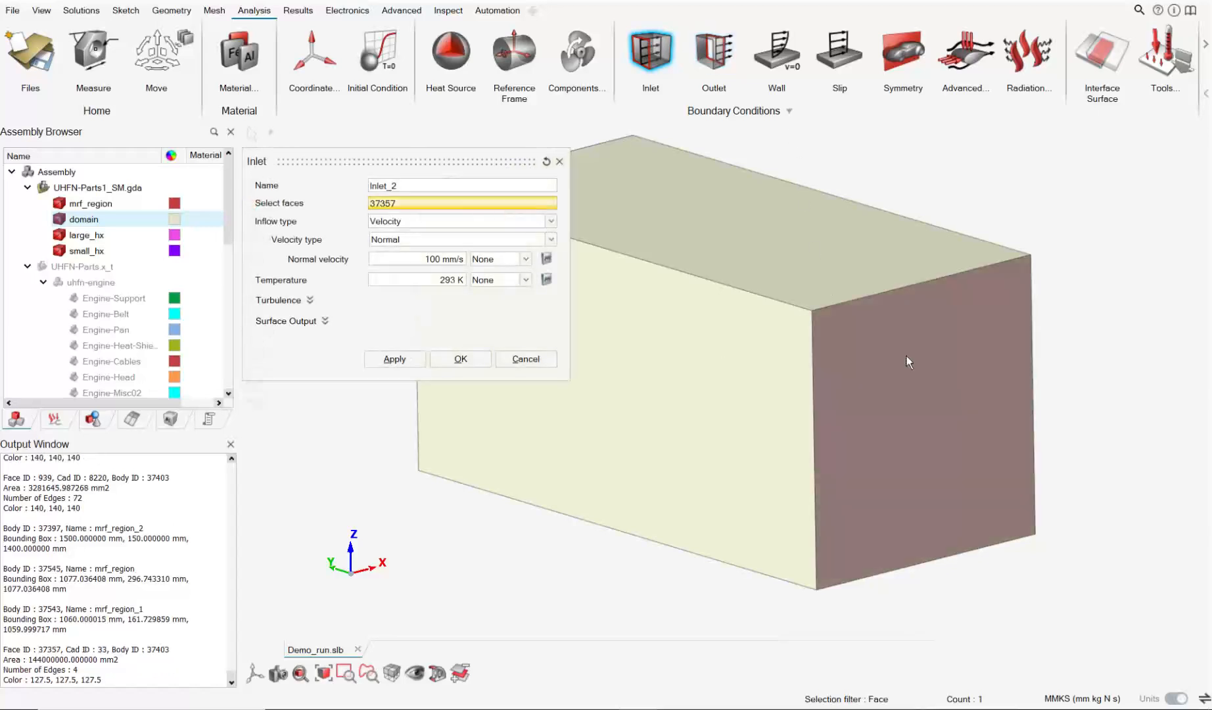
left_click(407, 186)
key("BackSpace")
key("BackSpace")
key("BackSpace")
key("BackSpace")
key("BackSpace")
key("BackSpace")
key("BackSpace")
type("inlet")
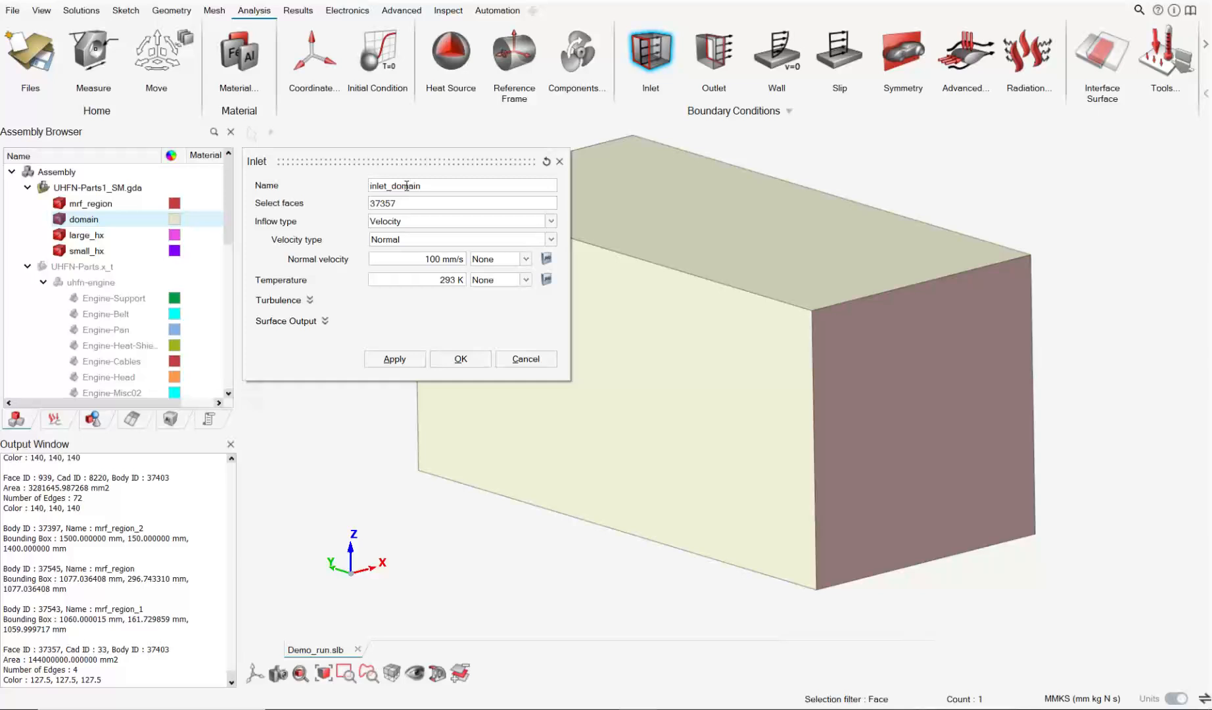
Step: Switch the unit system to MKS (m kg N s), review the inlet's turbulence and surface output options, and create the inlet
left_click(1125, 699)
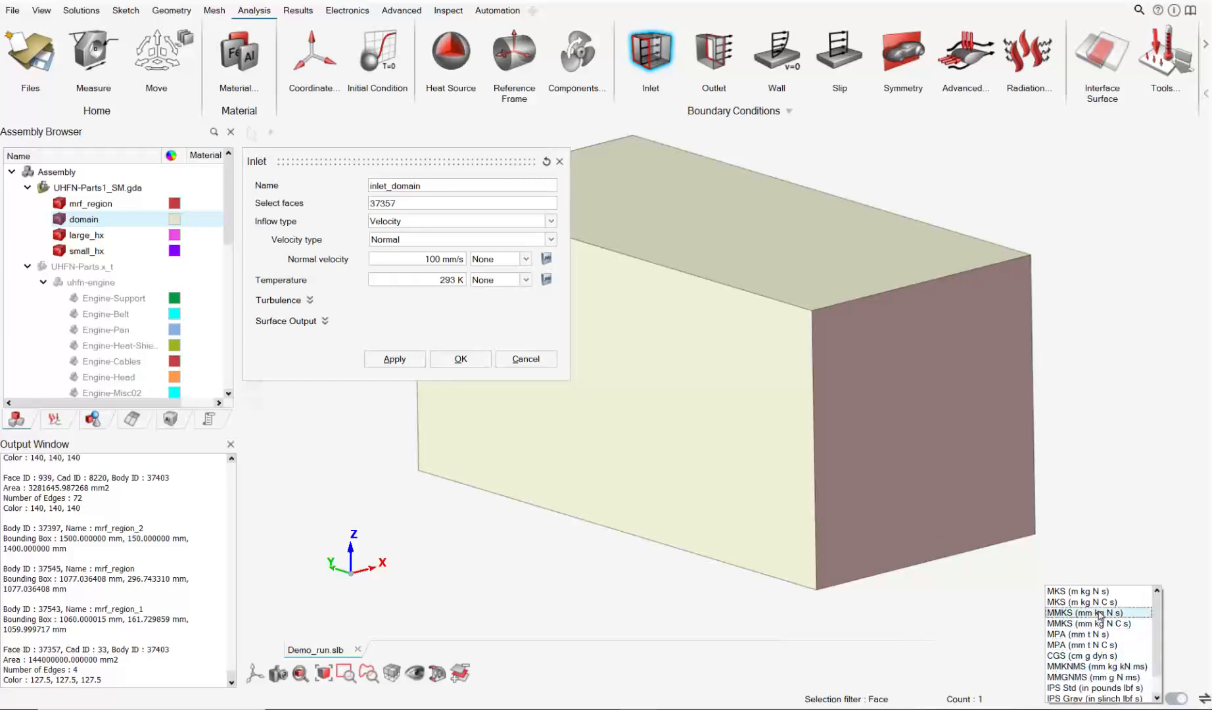
left_click(1091, 591)
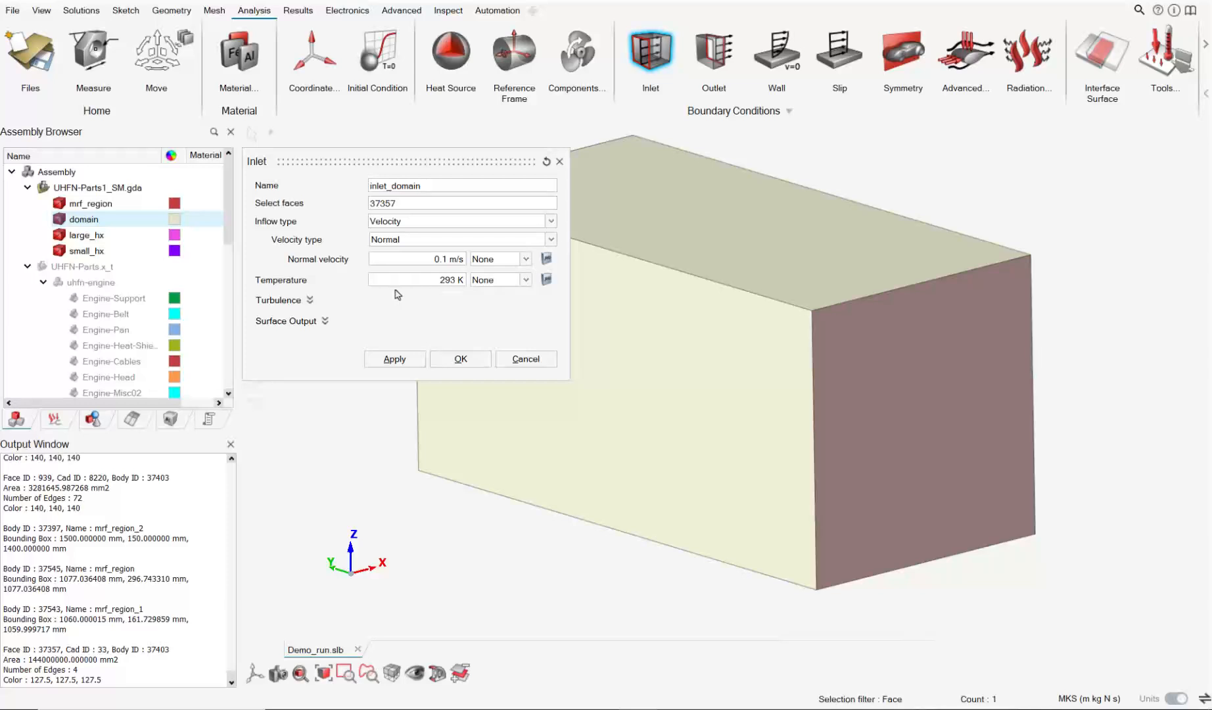
left_click(311, 300)
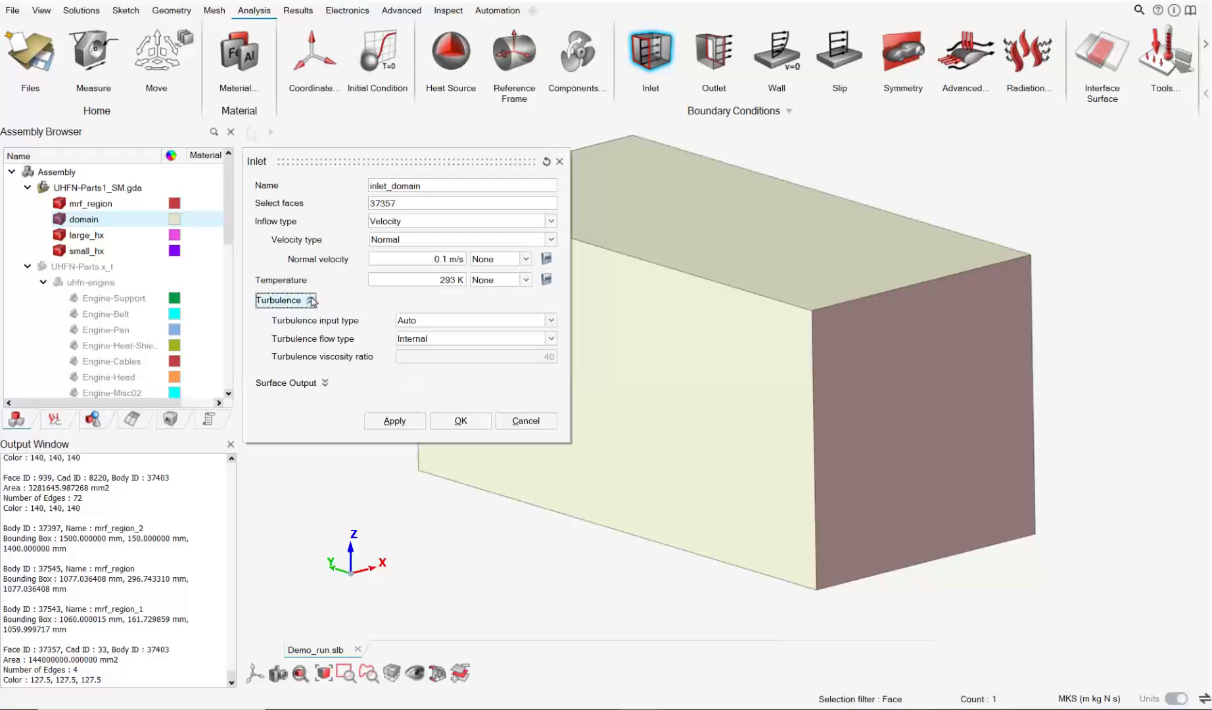
left_click(311, 300)
left_click(325, 320)
left_click(325, 321)
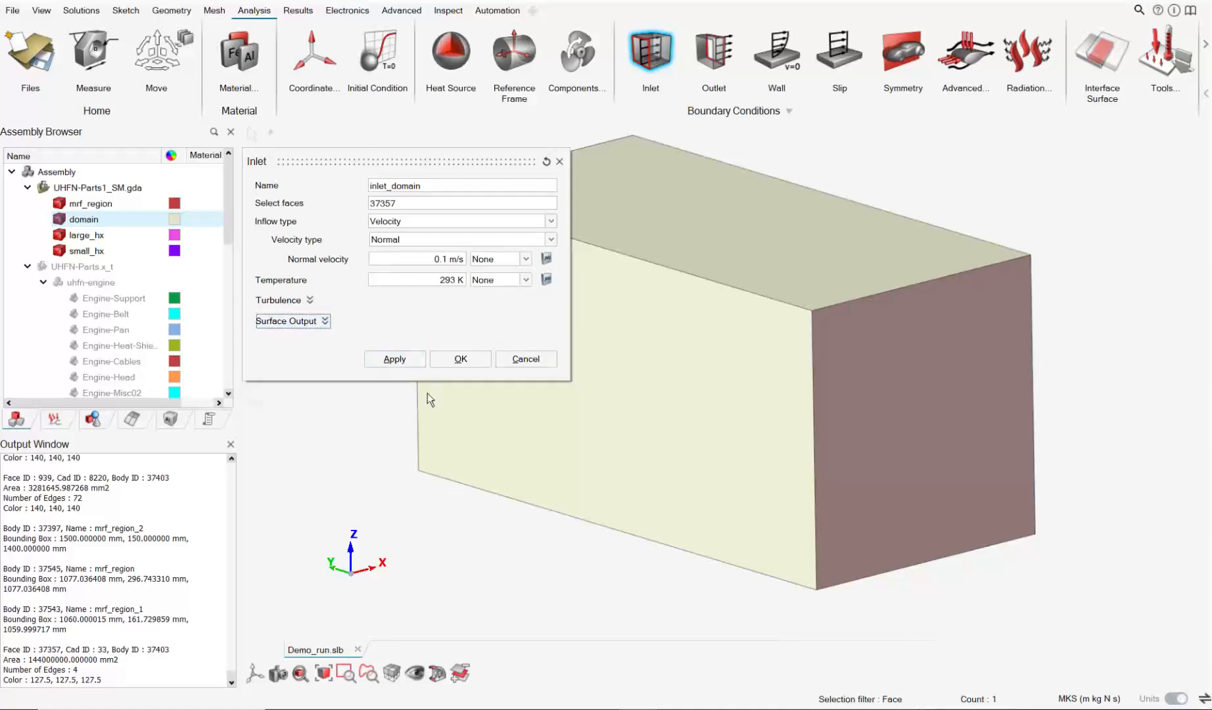
left_click(473, 363)
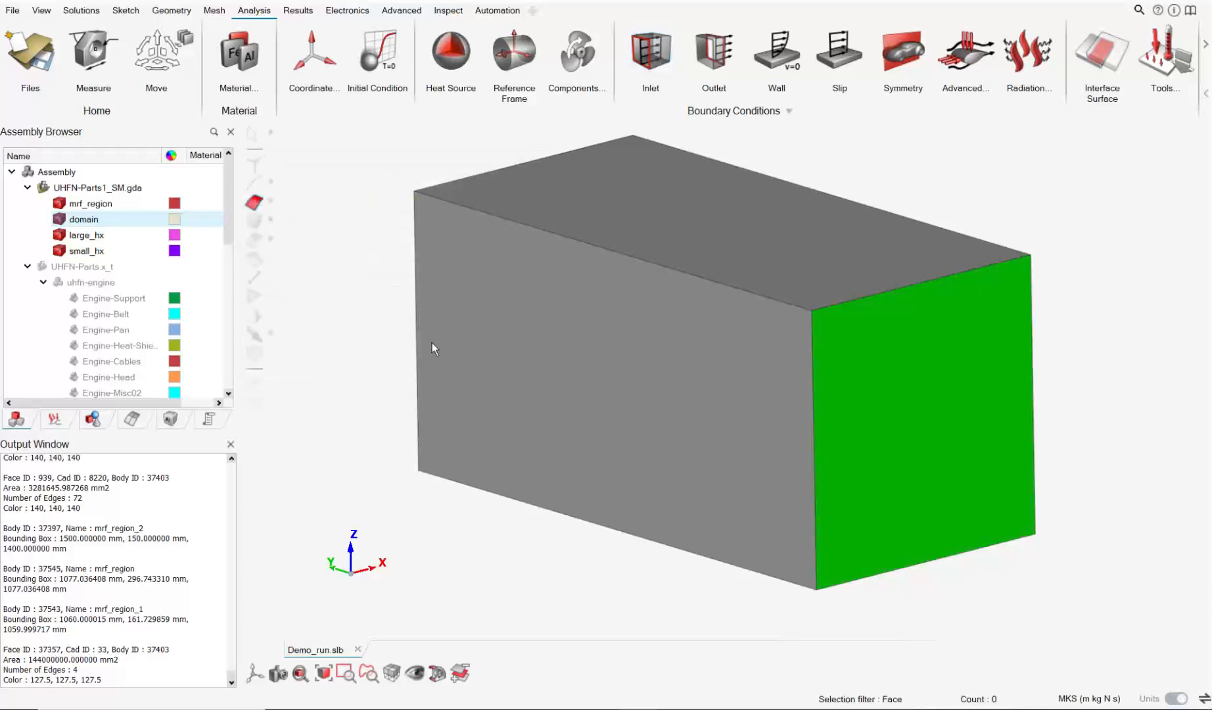
Step: Create an outlet named outlet on the domain's end face opposite the inlet, with 0 Pa static pressure and back flow conditions
scroll(638, 341, "down", 2)
right_click_drag(634, 339, 652, 393)
middle_click_drag(652, 393, 765, 259)
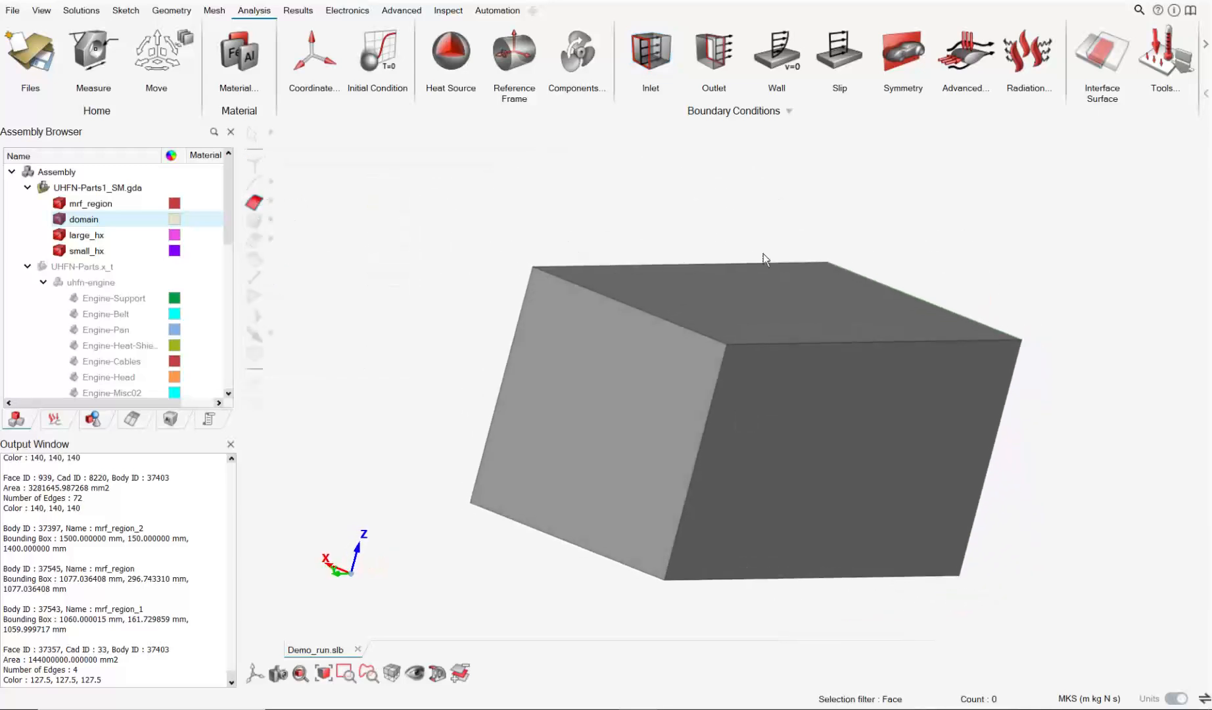
left_click(719, 53)
left_click(614, 387)
left_click(401, 185)
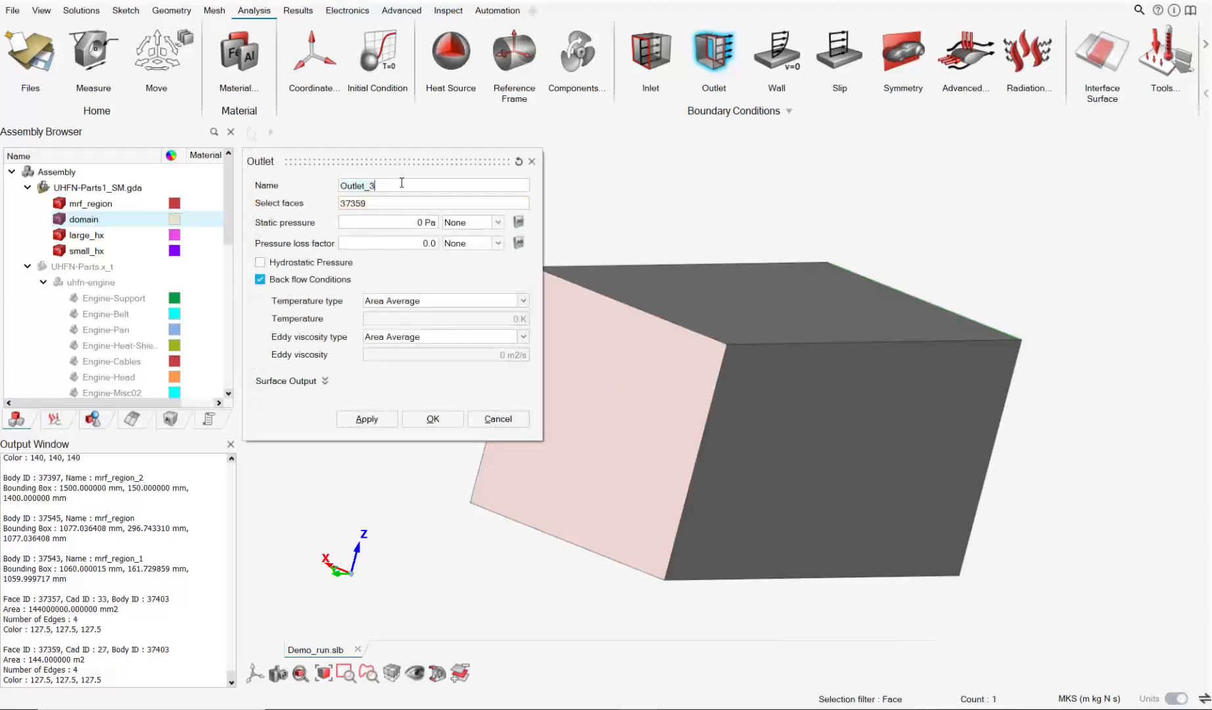
key("ctrl+a")
type("out")
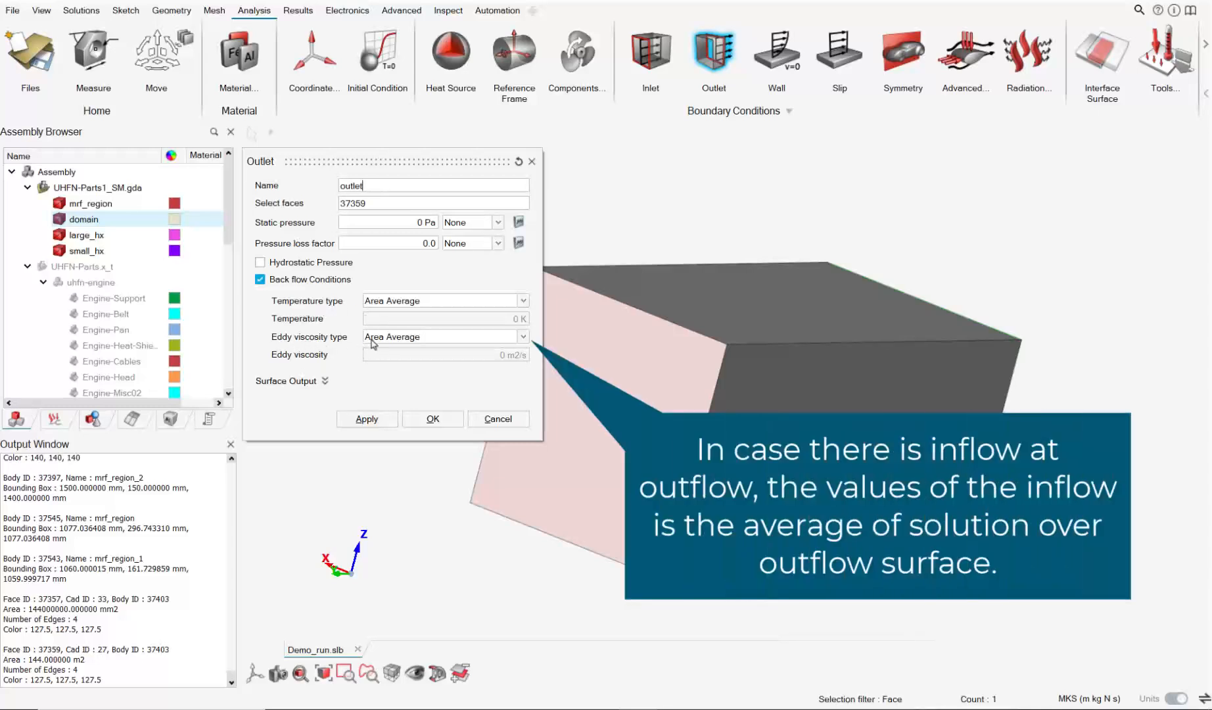
left_click(418, 421)
Step: Start a slip boundary condition and select the domain's four long side faces for it
scroll(614, 398, "down", 1)
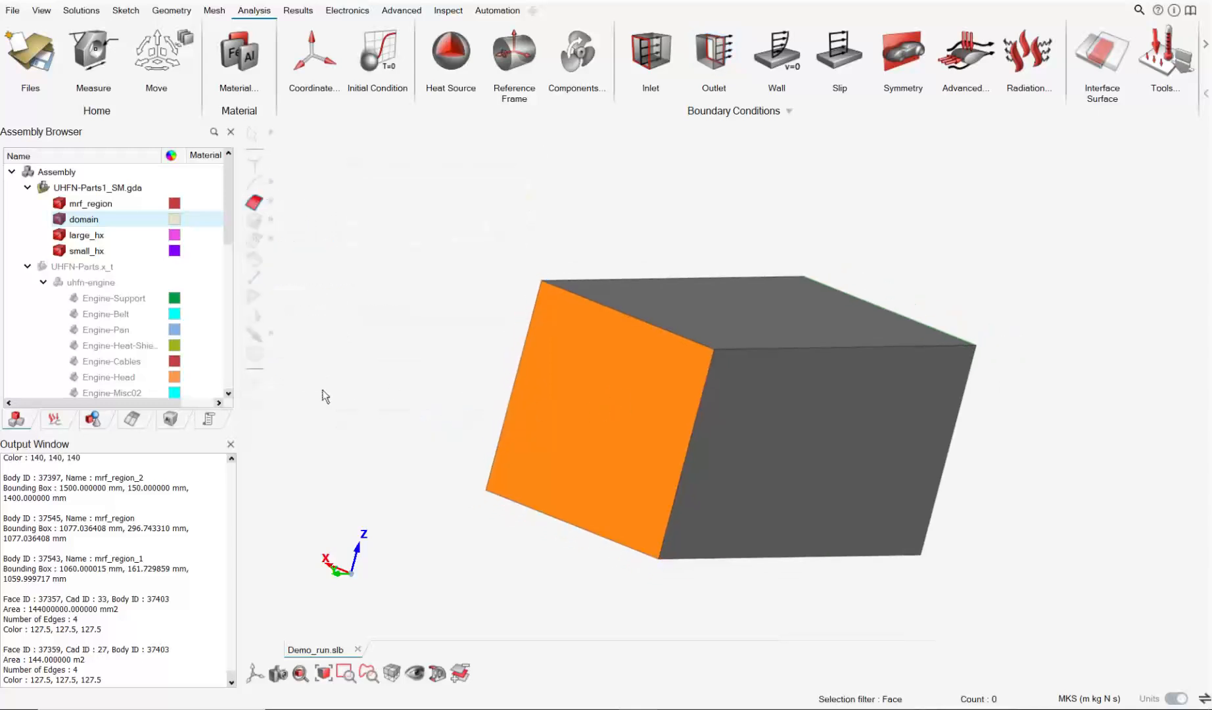
left_click(74, 421)
mouse_move(664, 394)
middle_mouse_down()
mouse_move(506, 385)
mouse_move(503, 395)
mouse_move(529, 355)
middle_mouse_up()
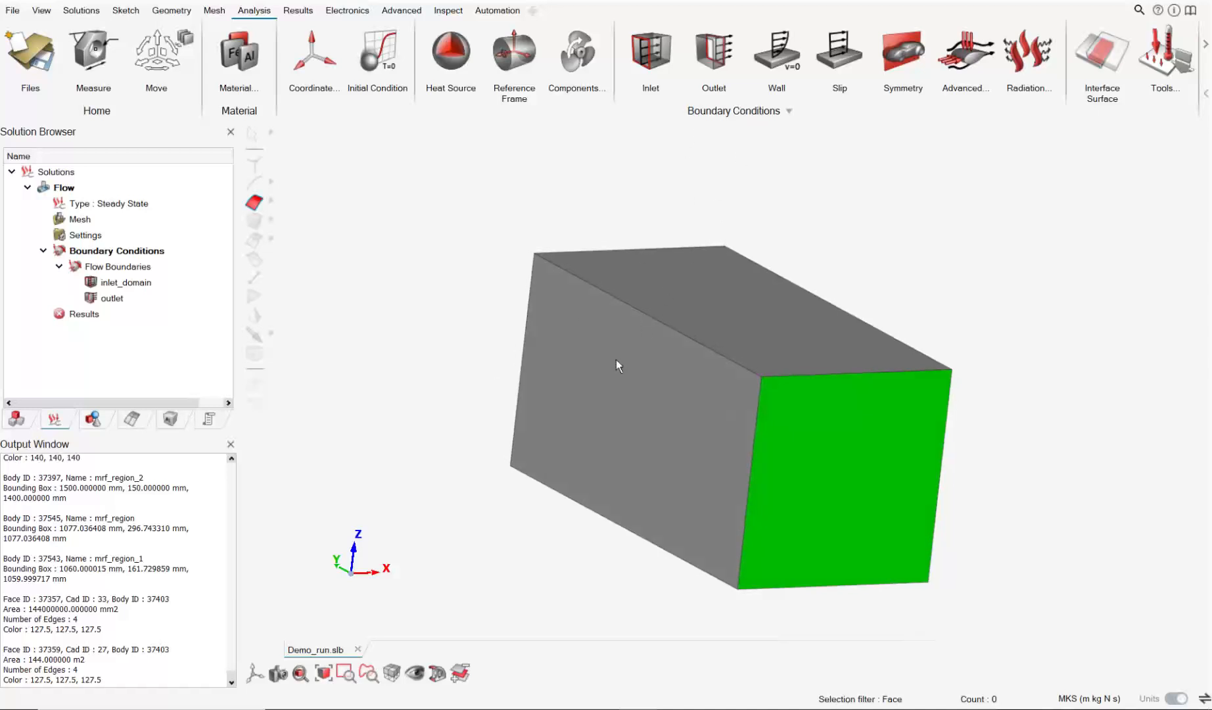
mouse_move(616, 360)
middle_mouse_down()
mouse_move(630, 379)
mouse_move(594, 380)
middle_mouse_up()
middle_click_drag(639, 430, 698, 405)
left_click(840, 52)
left_click(746, 416)
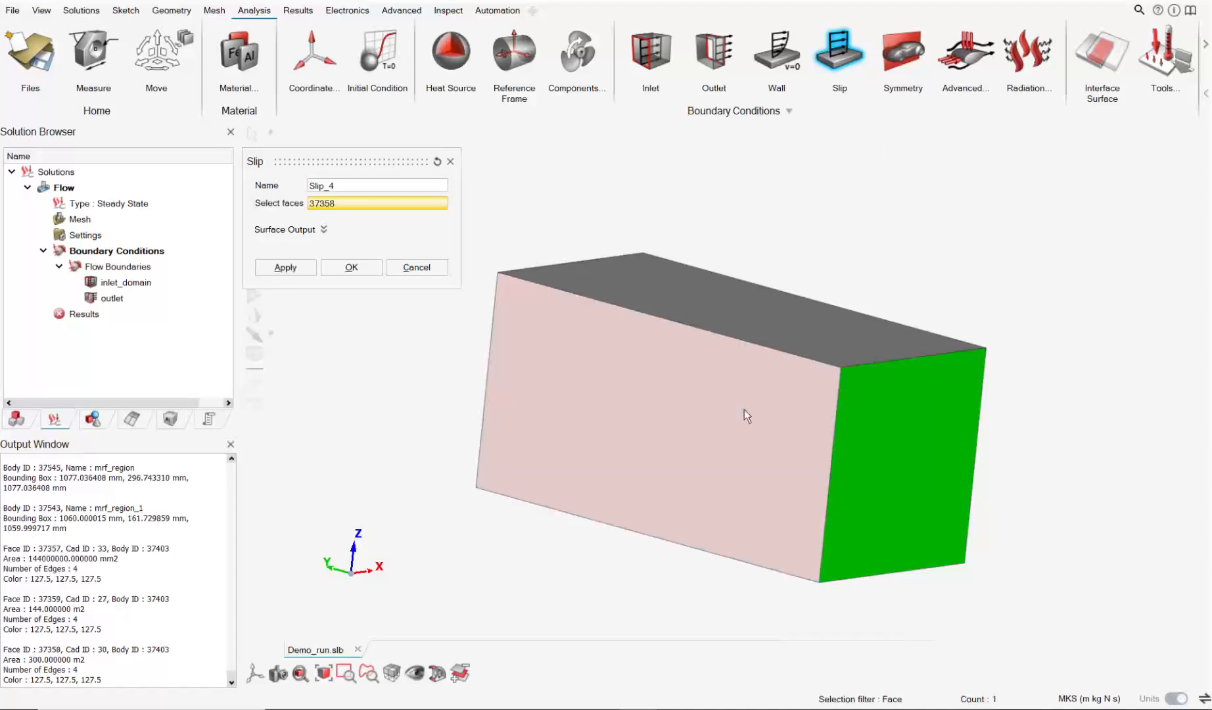
left_click(758, 322)
middle_click_drag(758, 323, 664, 344)
left_click(832, 389)
middle_click_drag(832, 389, 912, 574)
left_click(808, 431)
Step: Name the slip boundary condition slip and create it
left_click(349, 186)
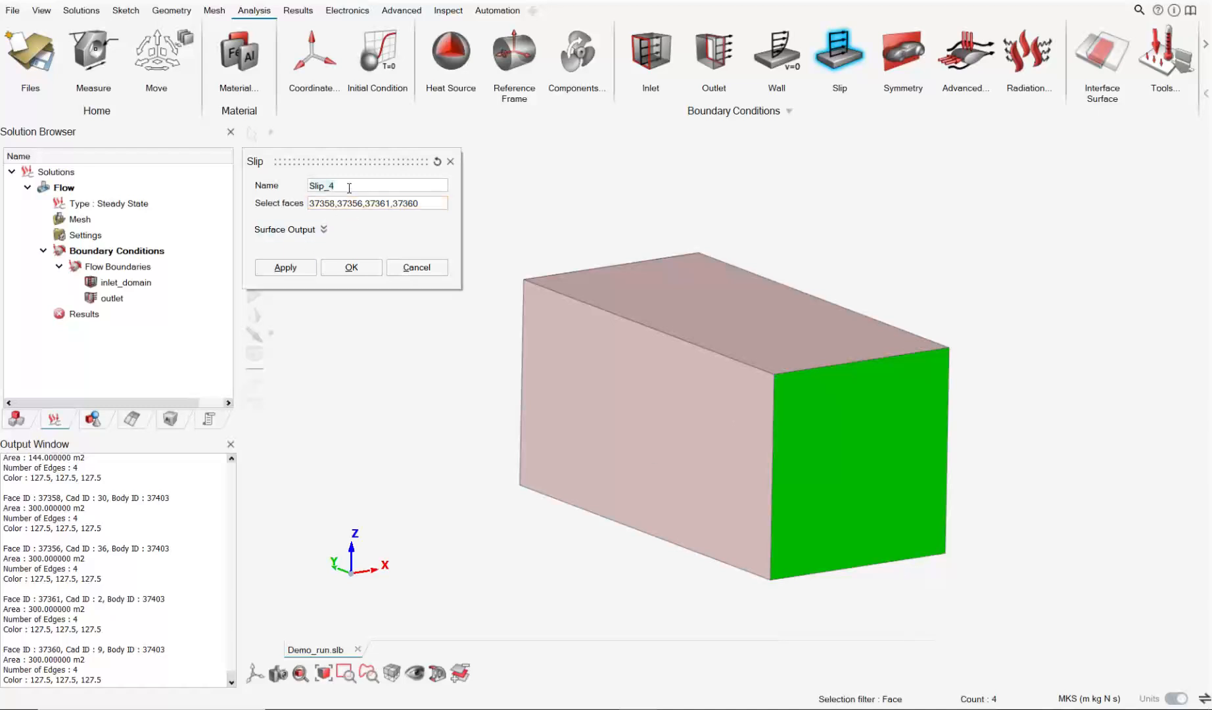
key("ctrl+a")
type("sli")
left_click(351, 267)
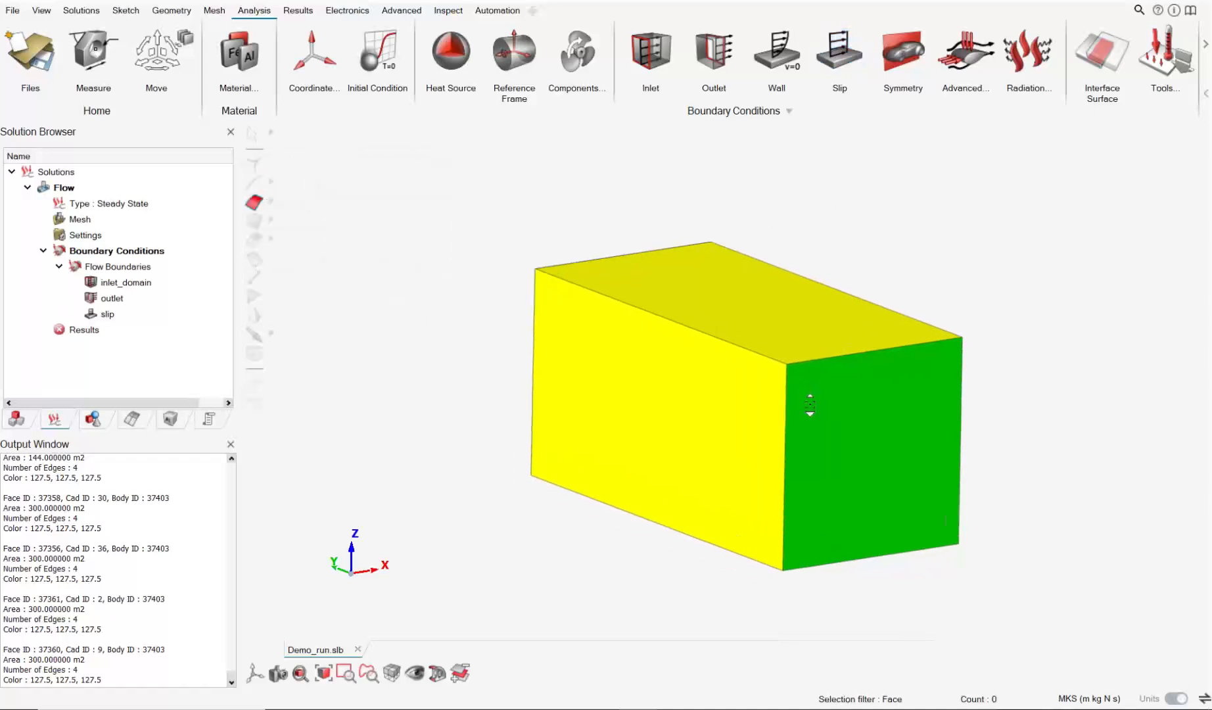
Step: Hide the domain body to expose the MRF region and heat exchangers
scroll(810, 406, "up", 5)
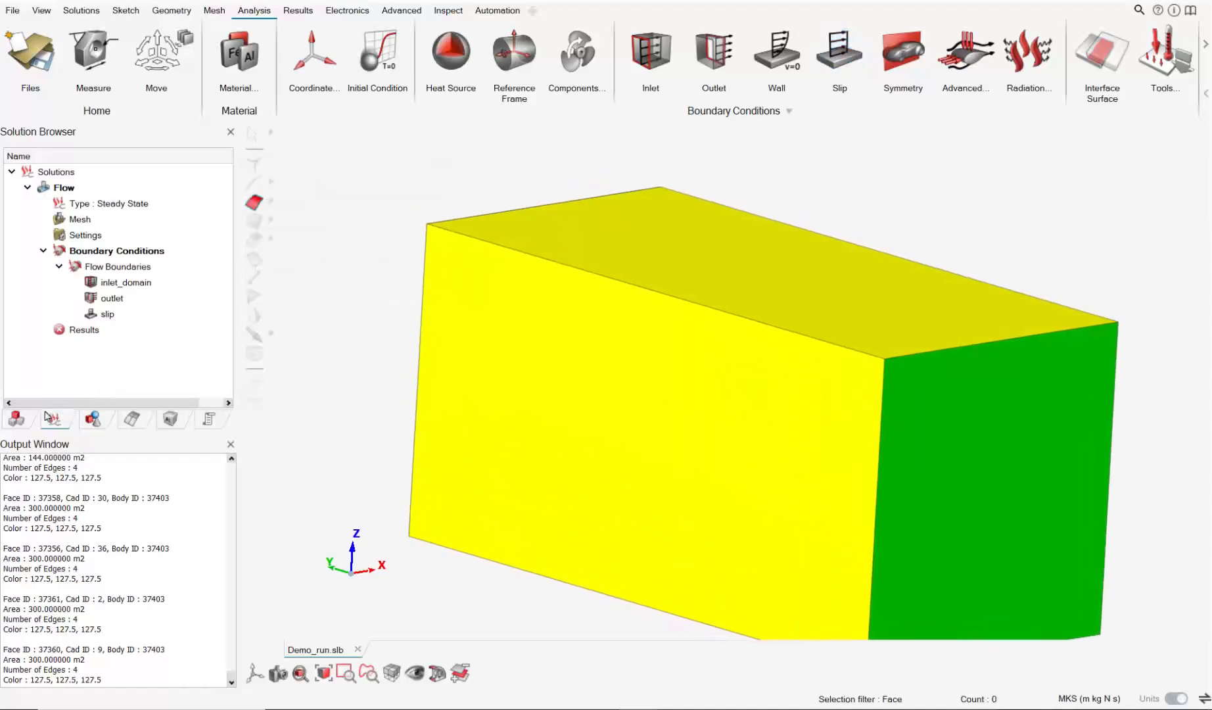
left_click(19, 420)
left_click(58, 219)
scroll(1048, 625, "up", 3)
scroll(669, 475, "up", 5)
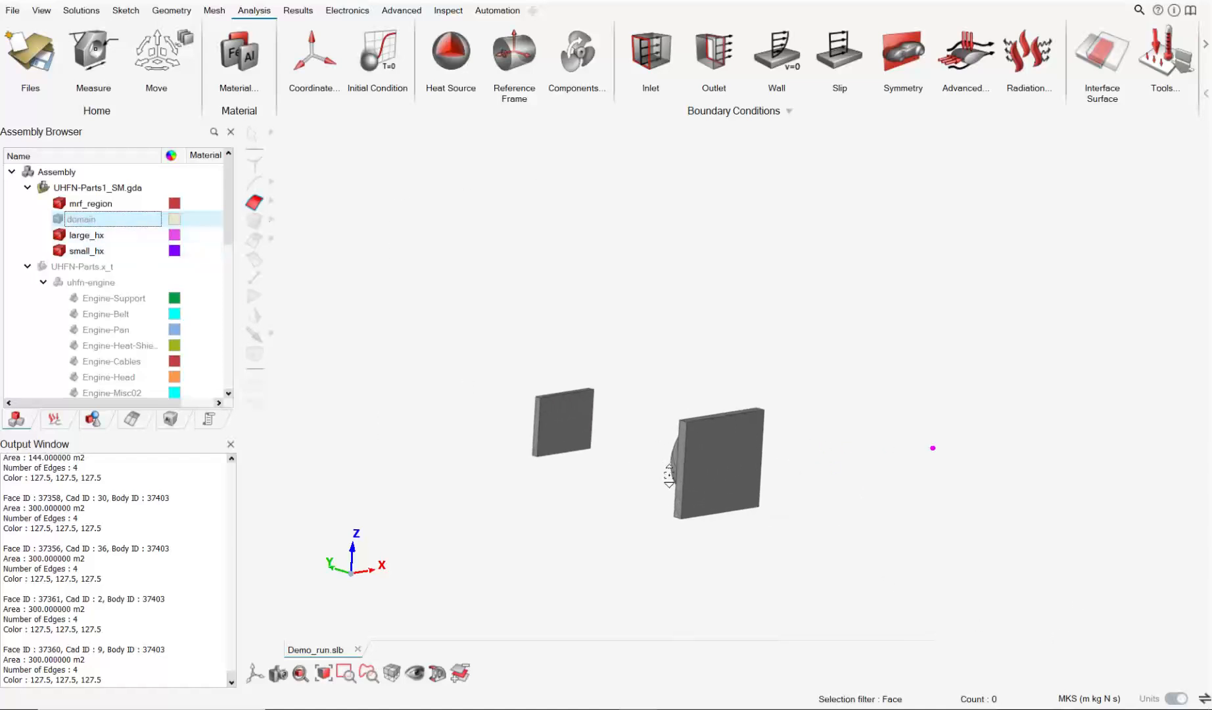
scroll(689, 472, "up", 7)
middle_click_drag(689, 470, 799, 503)
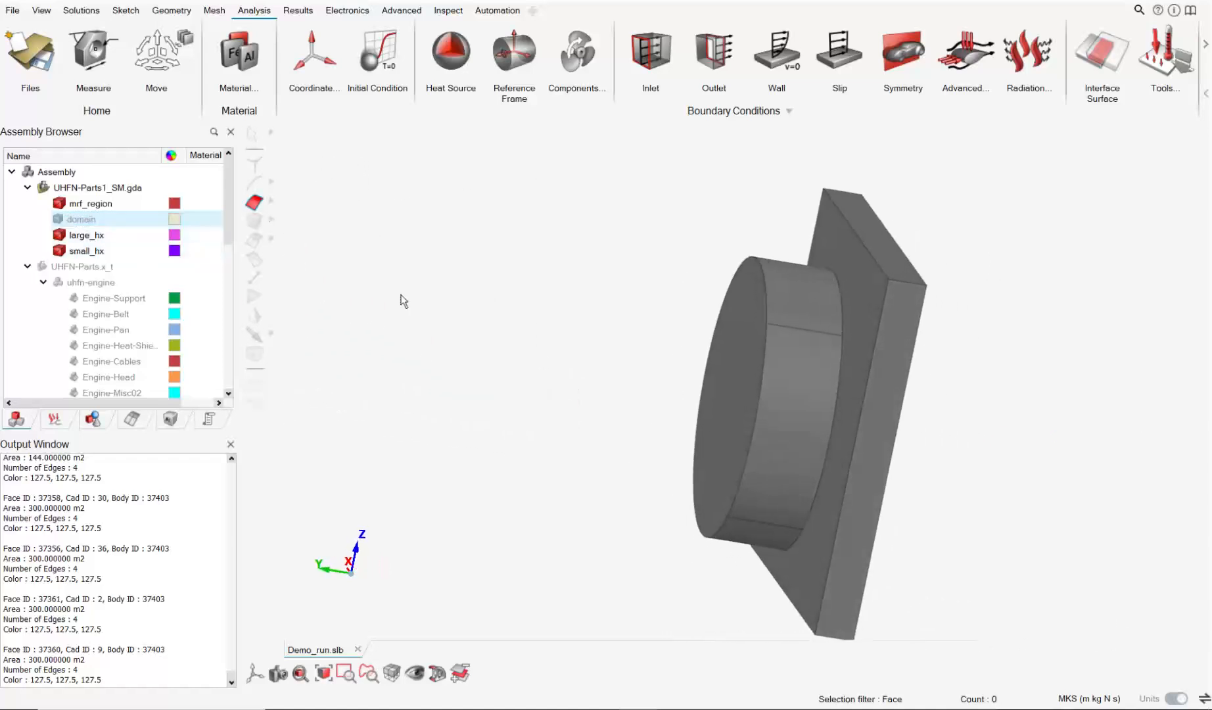
Step: Set the selection filter to Cylinder Face and hide the MRF region's cylindrical face and two flat end faces
left_click(270, 201)
left_click(305, 204)
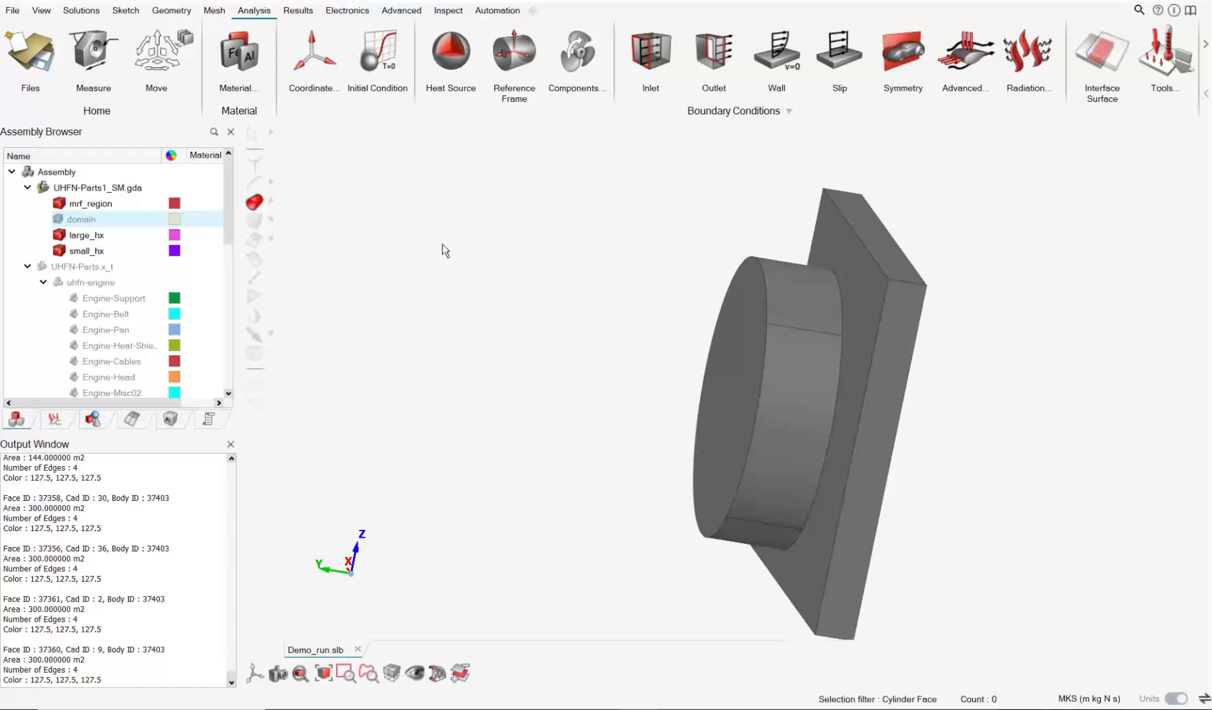
left_click(787, 306)
middle_click_drag(778, 317, 870, 434)
left_click(753, 375)
left_click(798, 395)
Step: Create a surface output covering all the fan blade and hub faces, replacing its default name with one for the blades
left_click(789, 110)
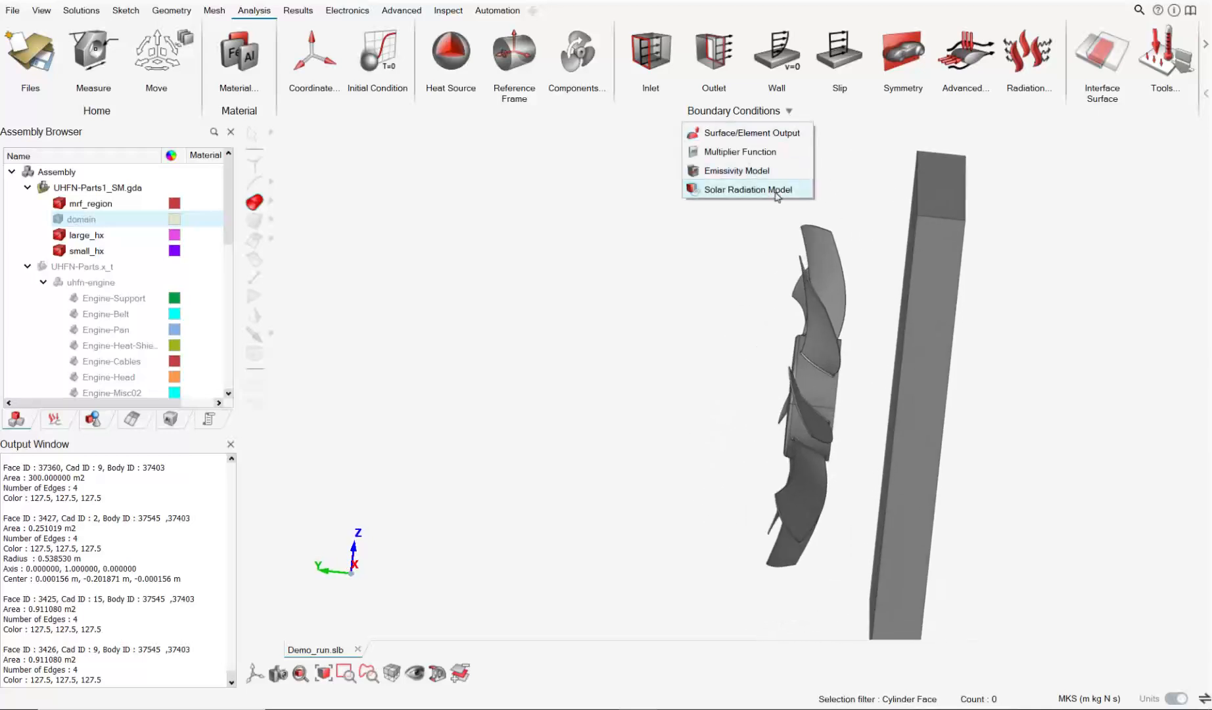
left_click(775, 139)
middle_click_drag(830, 327, 802, 294)
middle_click_drag(734, 245, 711, 223)
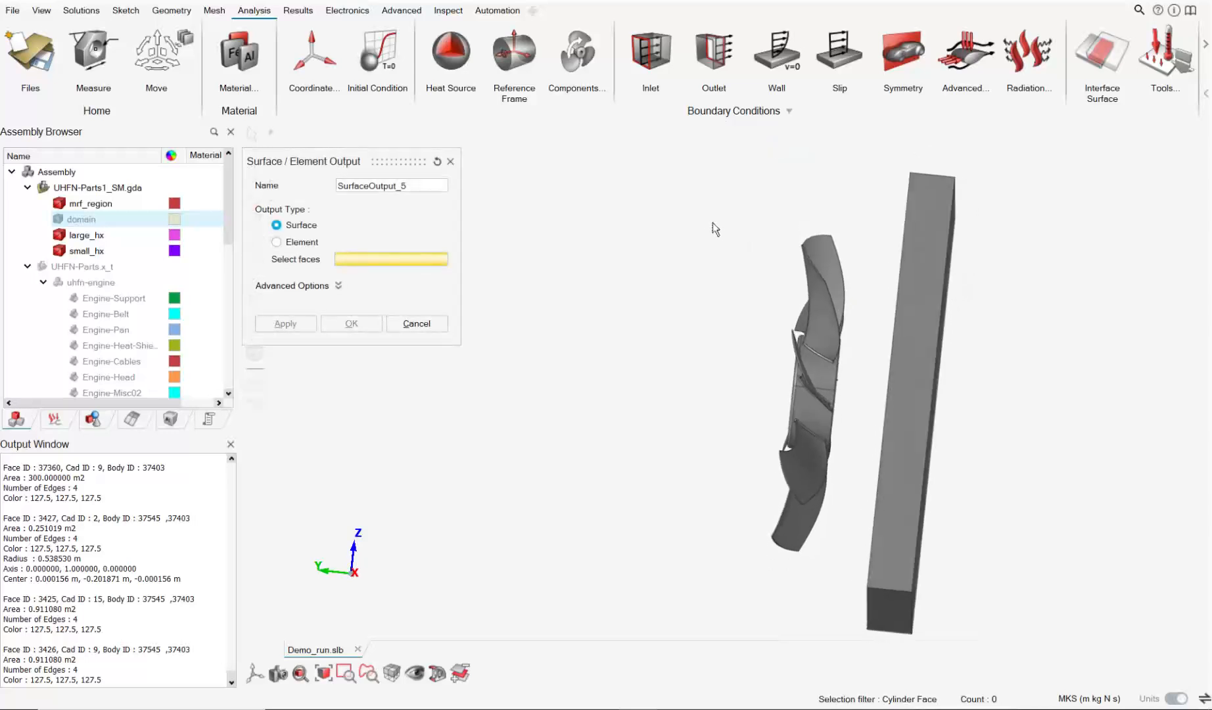
left_click_drag(688, 221, 861, 575)
middle_click_drag(509, 291, 780, 309)
left_click(433, 184)
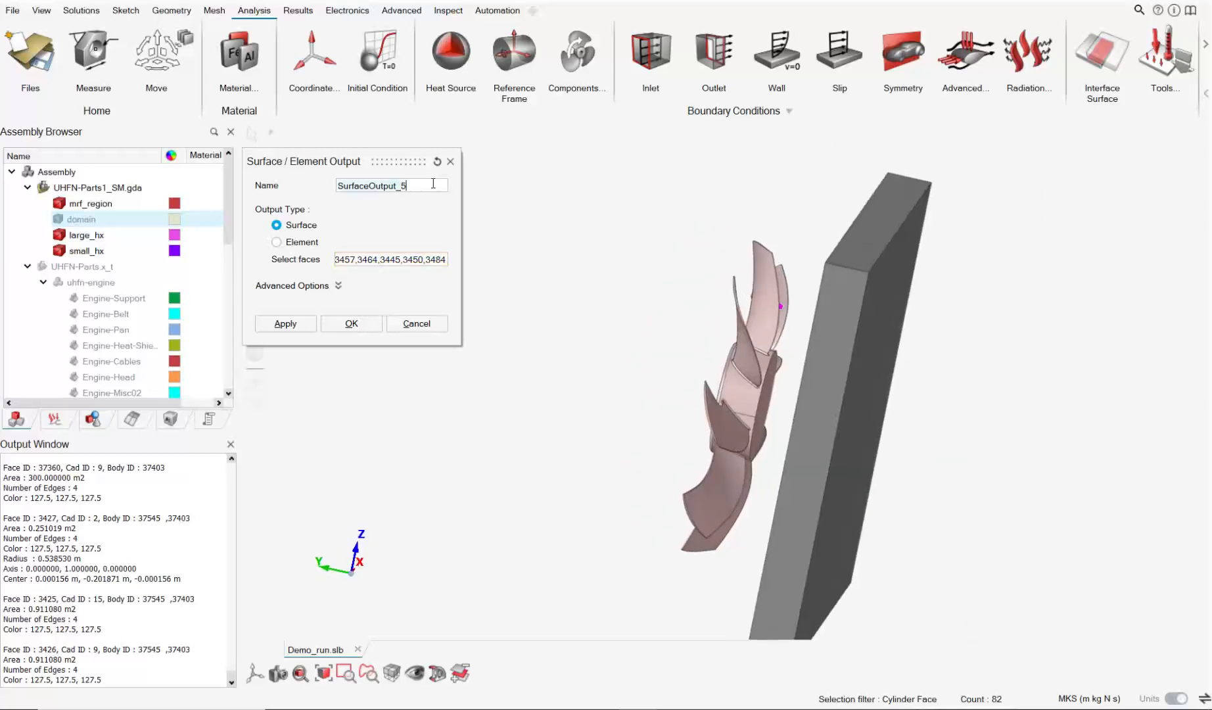
key("ctrl+a")
type("b")
left_click(352, 324)
Step: Examine the fan and the inflow and outflow faces of both heat exchangers from several angles
scroll(630, 346, "down", 5)
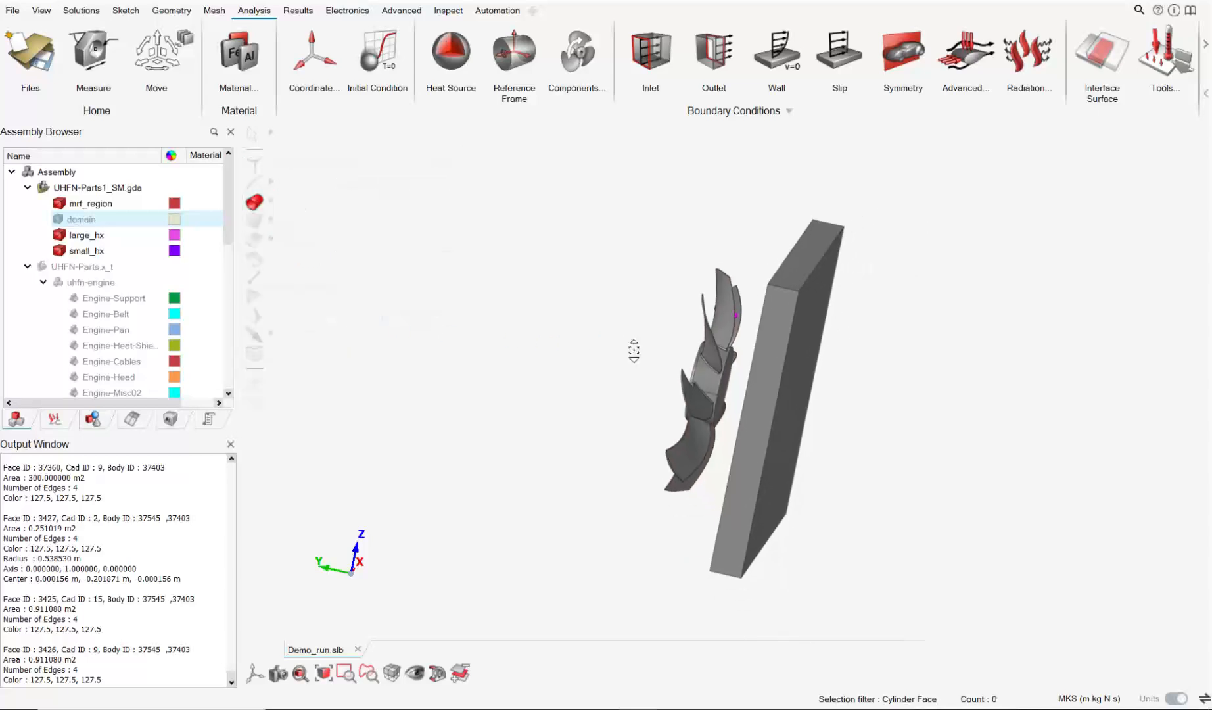
middle_click_drag(634, 356, 582, 337)
scroll(715, 337, "up", 4)
scroll(713, 337, "down", 2)
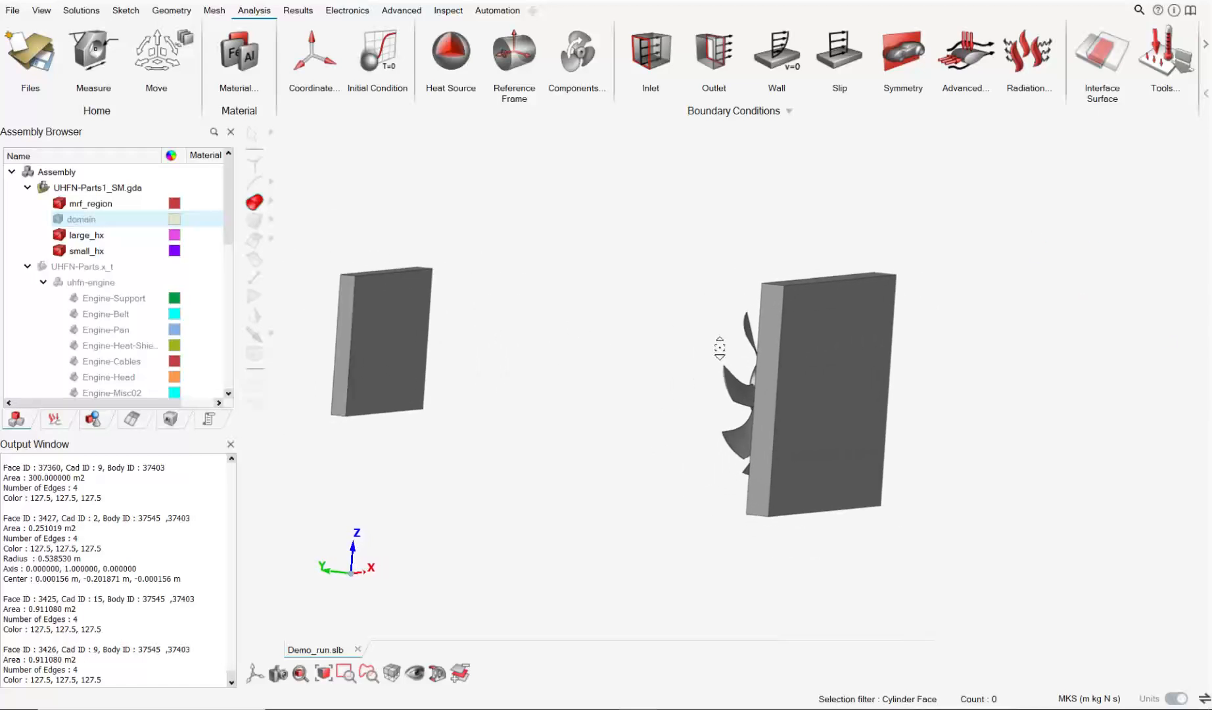
scroll(709, 339, "down", 3)
middle_click_drag(708, 340, 690, 368)
middle_click_drag(874, 392, 903, 410)
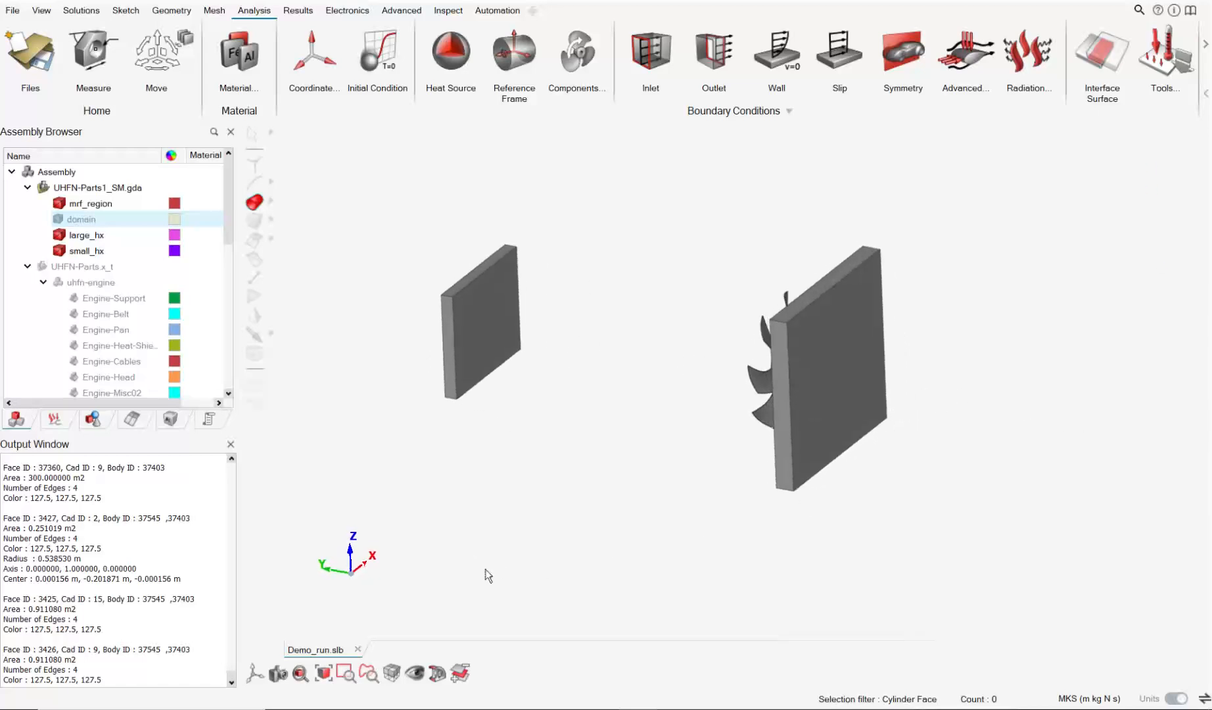
scroll(829, 349, "up", 2)
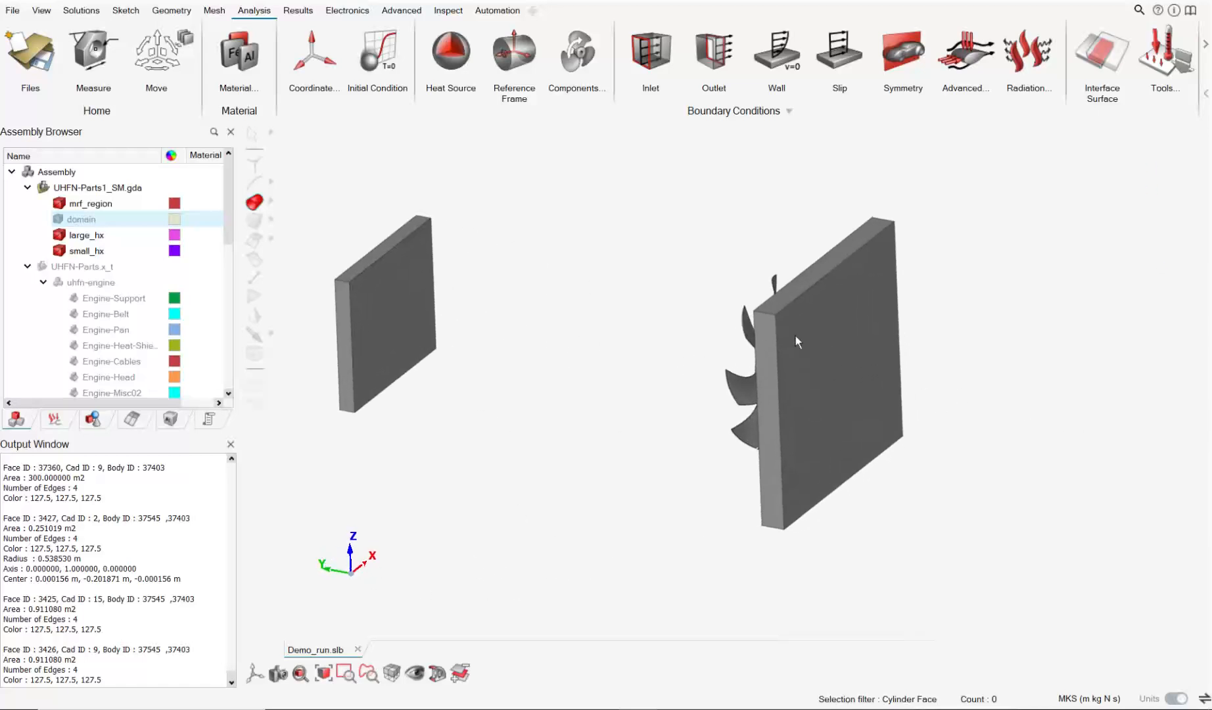
middle_click_drag(807, 336, 818, 344)
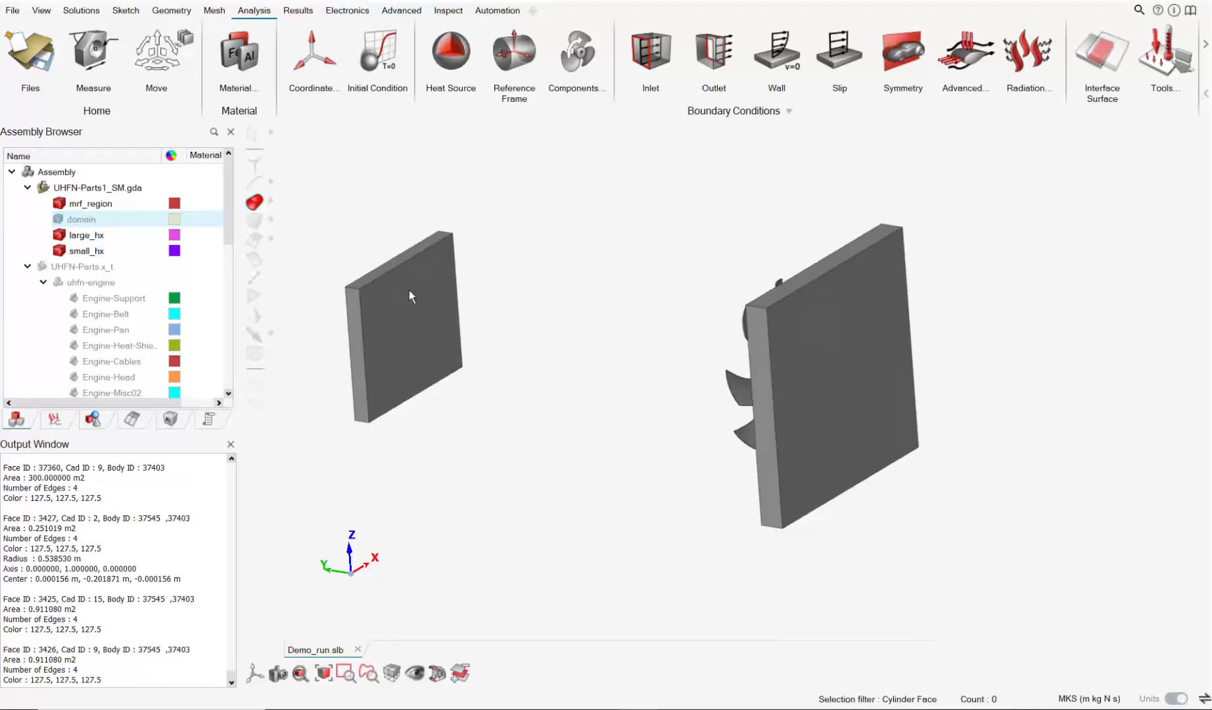
middle_click_drag(795, 365, 869, 366)
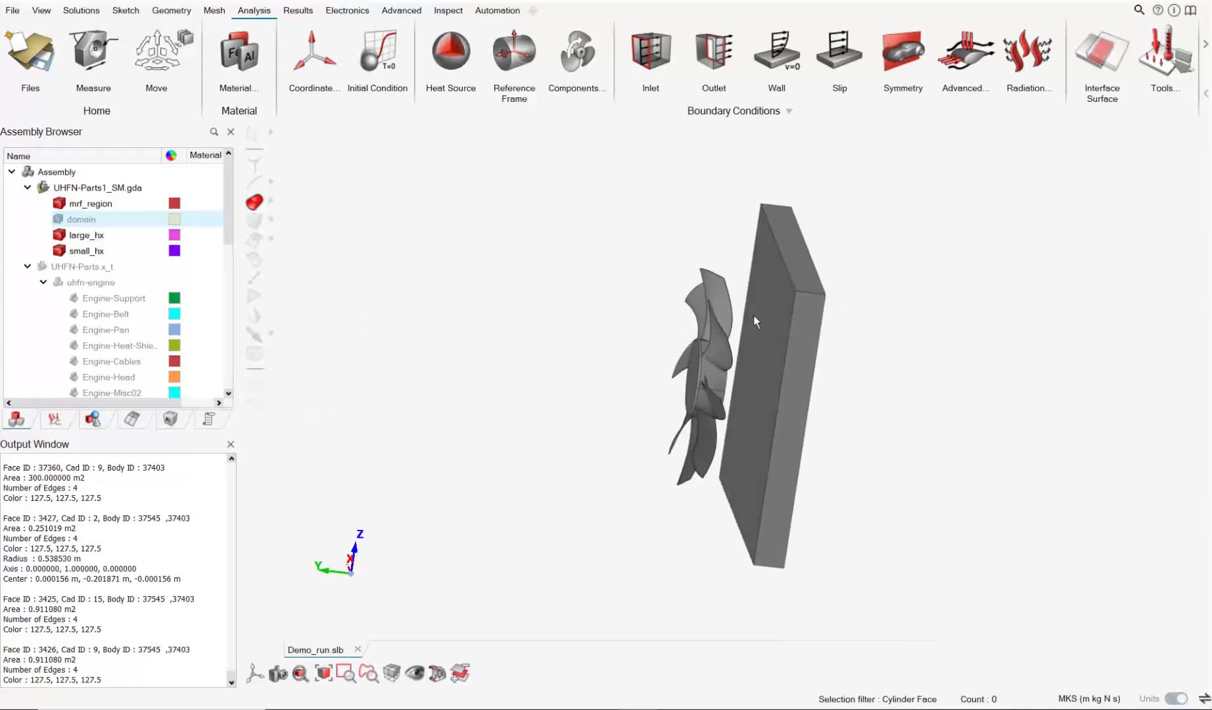
Step: Create a surface output on the large heat exchanger's face away from the fan, naming it after that heat exchanger
middle_click_drag(754, 322, 722, 289)
left_click(789, 112)
left_click(758, 140)
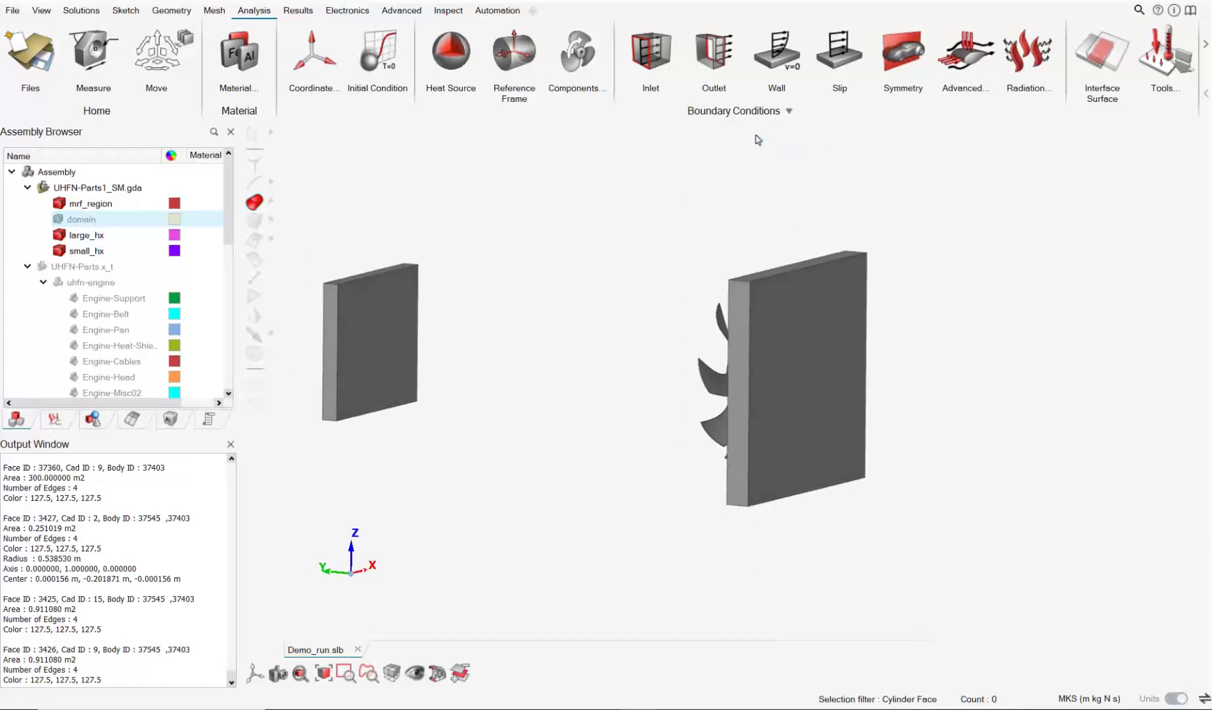
left_click(811, 332)
left_click(417, 187)
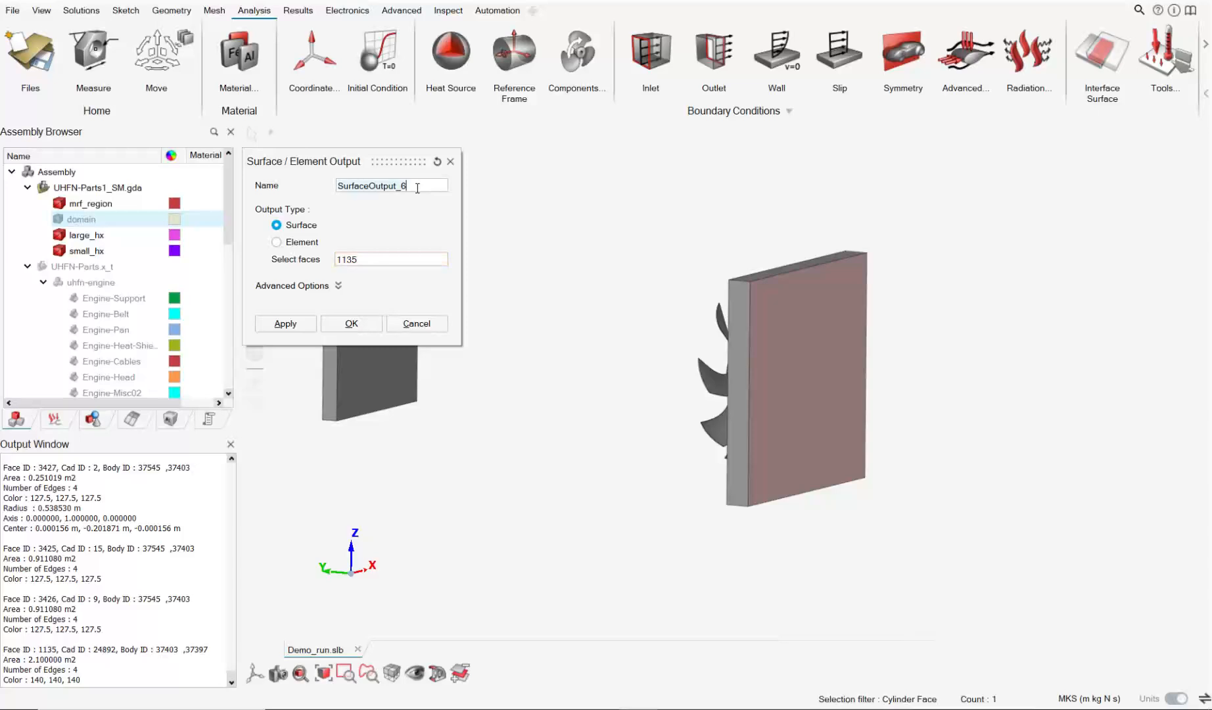
key("ctrl+a")
type("lar")
left_click(311, 320)
Step: Create a surface output named large_hx_out on the large heat exchanger's face next to the fan
middle_click_drag(898, 341, 787, 320)
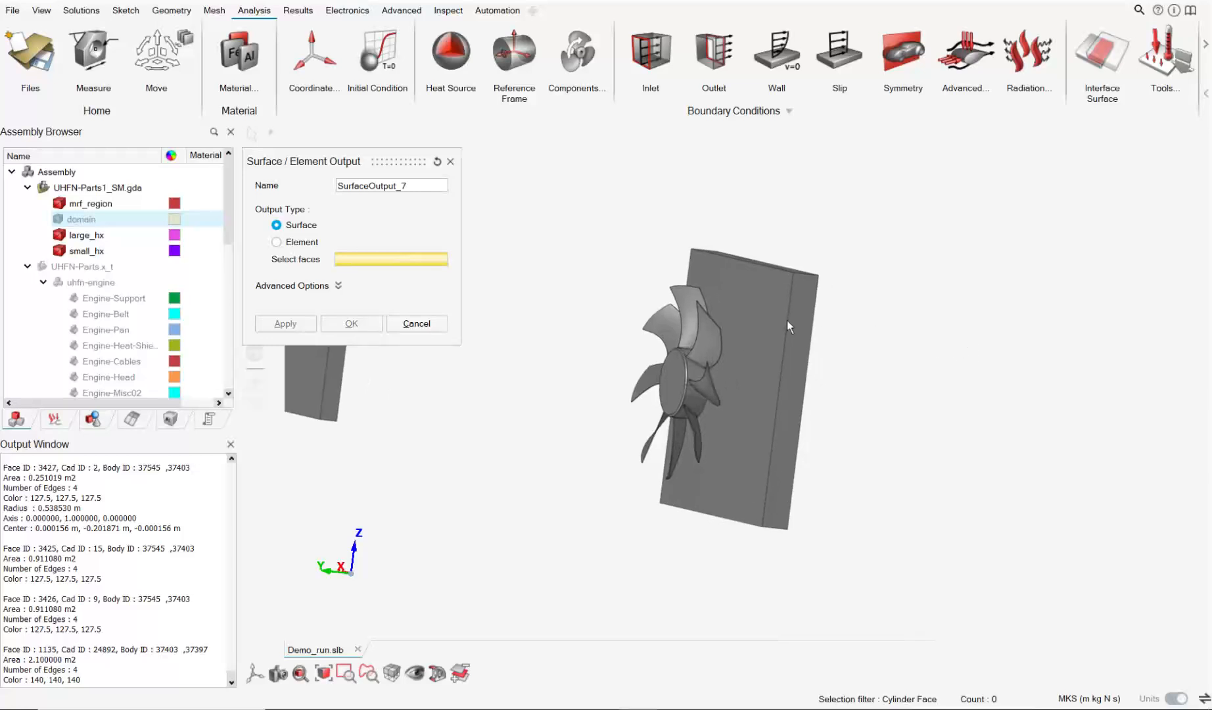
left_click(787, 320)
left_click(418, 186)
key("ctrl+a")
type("l")
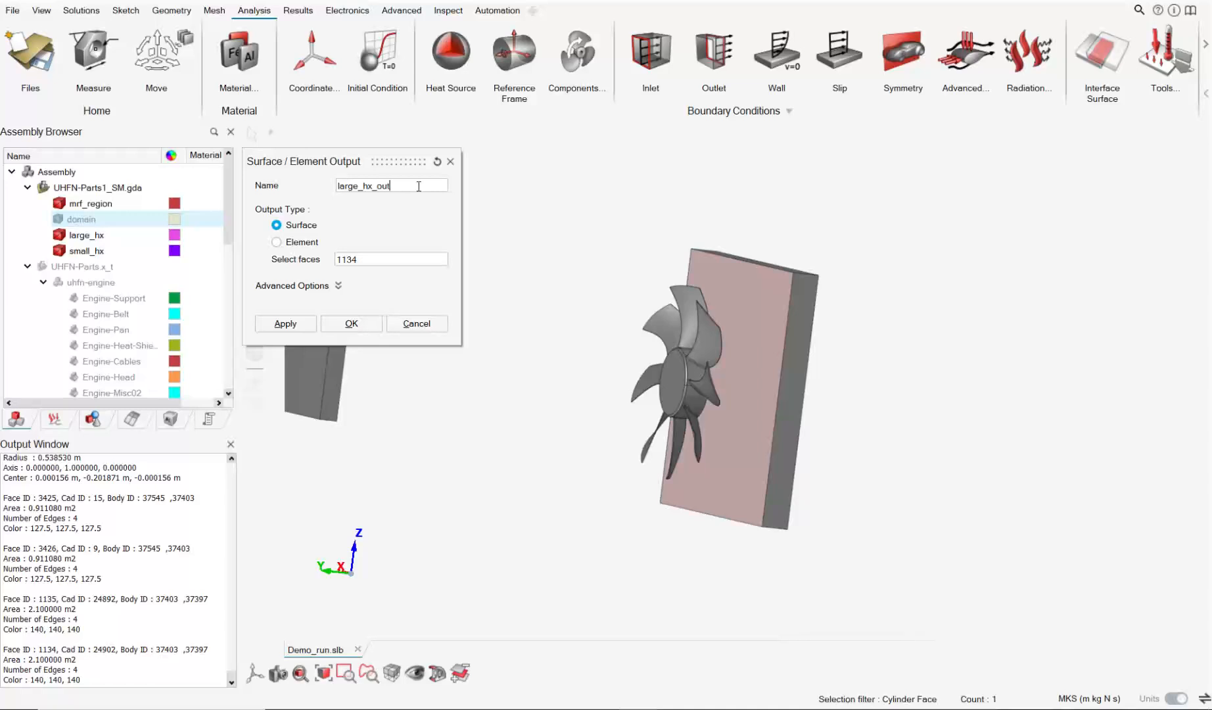
left_click(307, 323)
Step: Create a surface output with its own name on the small heat exchanger's large face that points toward the fan
middle_click_drag(500, 295, 622, 325)
left_click(622, 325)
left_click(426, 184)
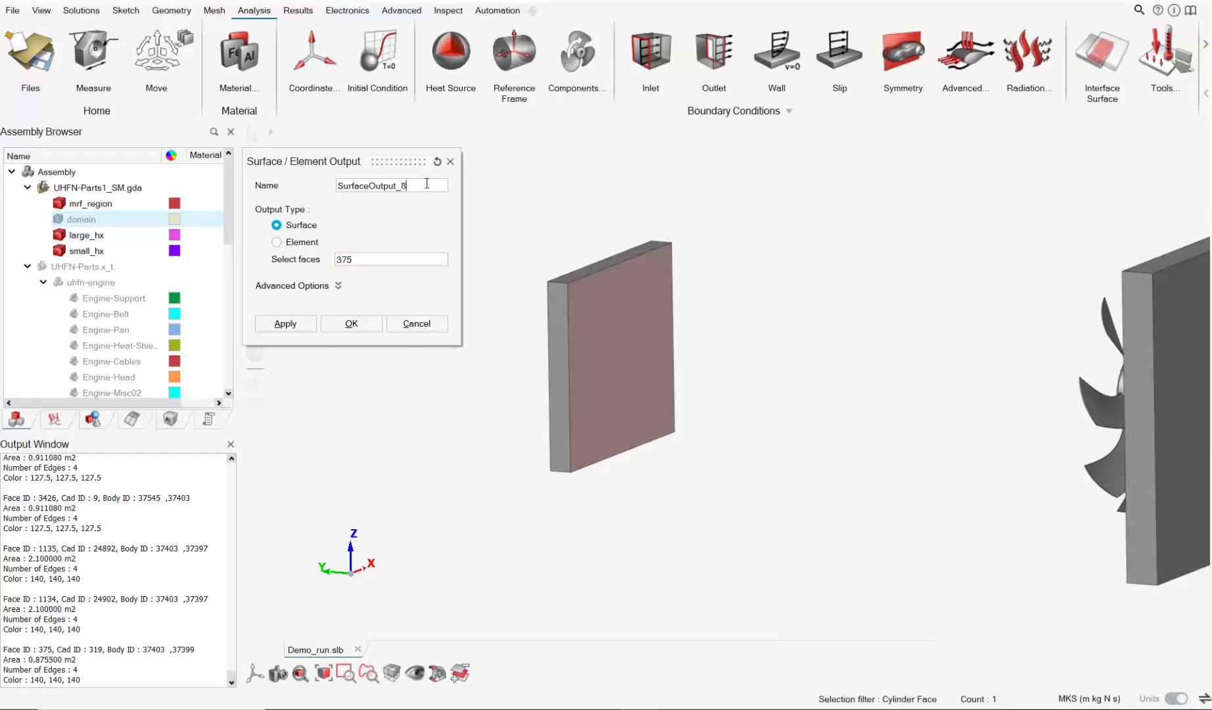
key("ctrl+a")
type("la")
left_click(297, 323)
Step: Create a surface output named small_hx_out on the small heat exchanger's face away from the fan and finish defining outputs
middle_click_drag(473, 315, 591, 305)
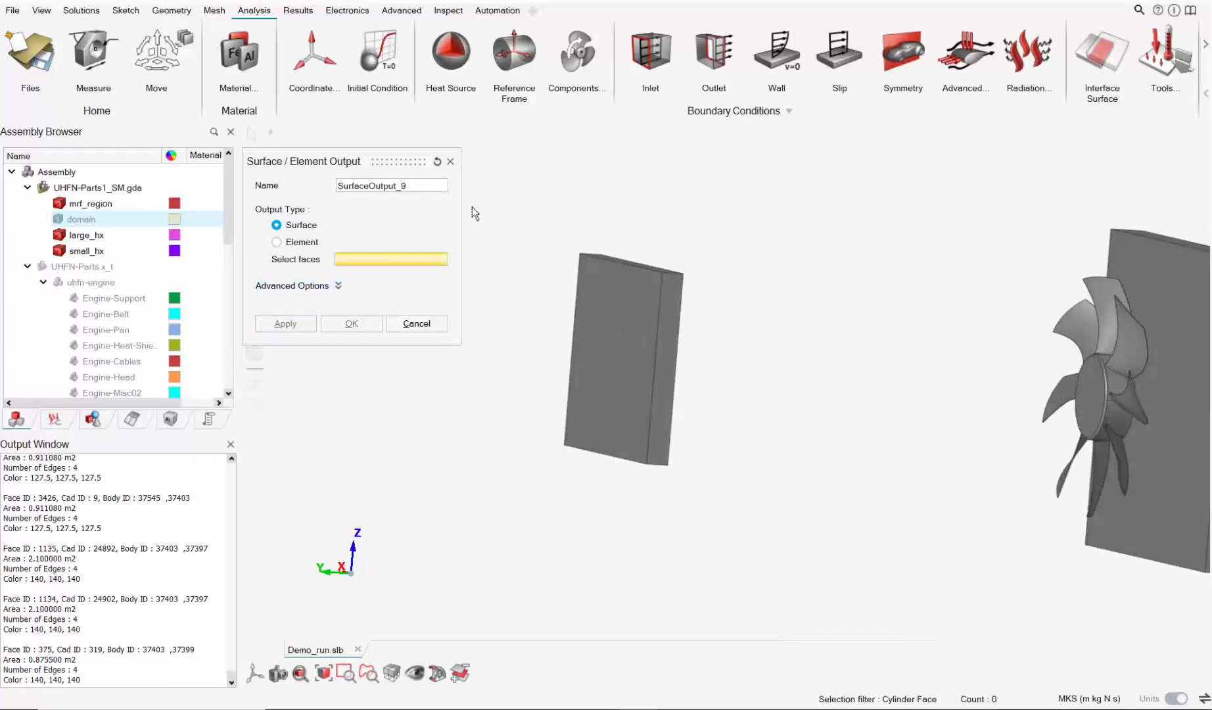
left_click(587, 286)
double_click(424, 186)
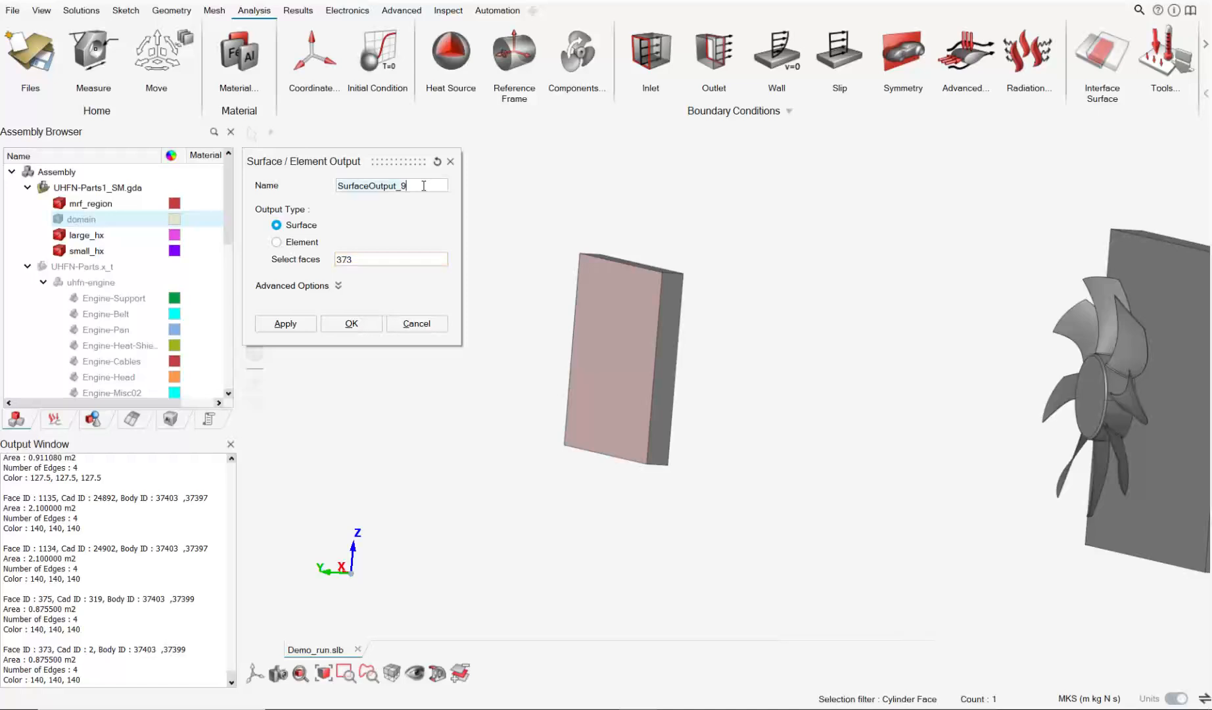
type("small_hx_out")
left_click(287, 324)
scroll(736, 340, "down", 3)
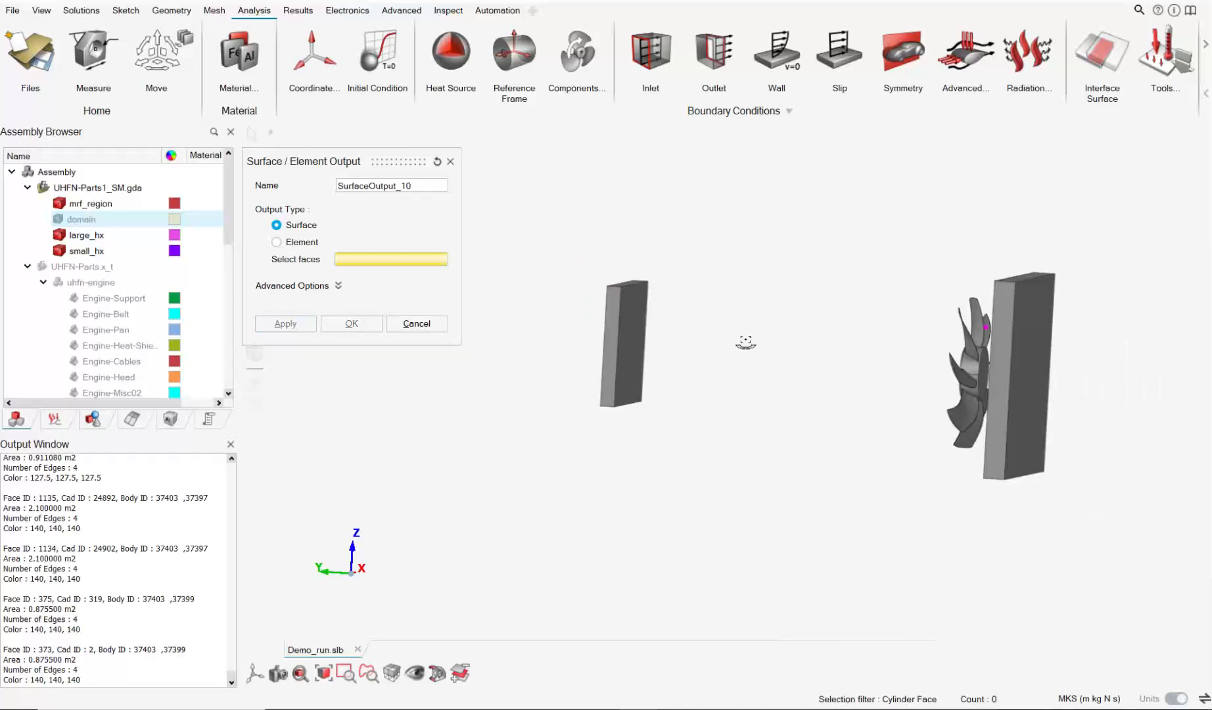
left_click(417, 323)
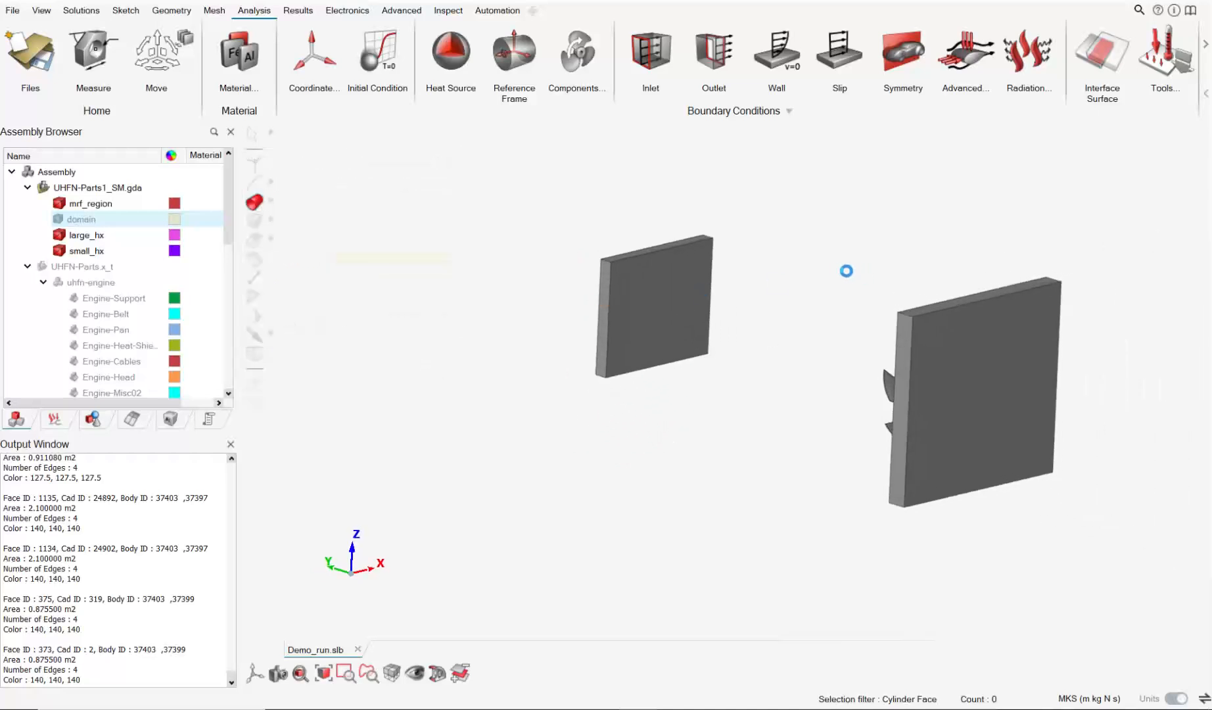
Step: Show the hidden domain body again around the fan and heat exchangers
scroll(838, 268, "down", 2)
middle_click_drag(567, 276, 703, 306)
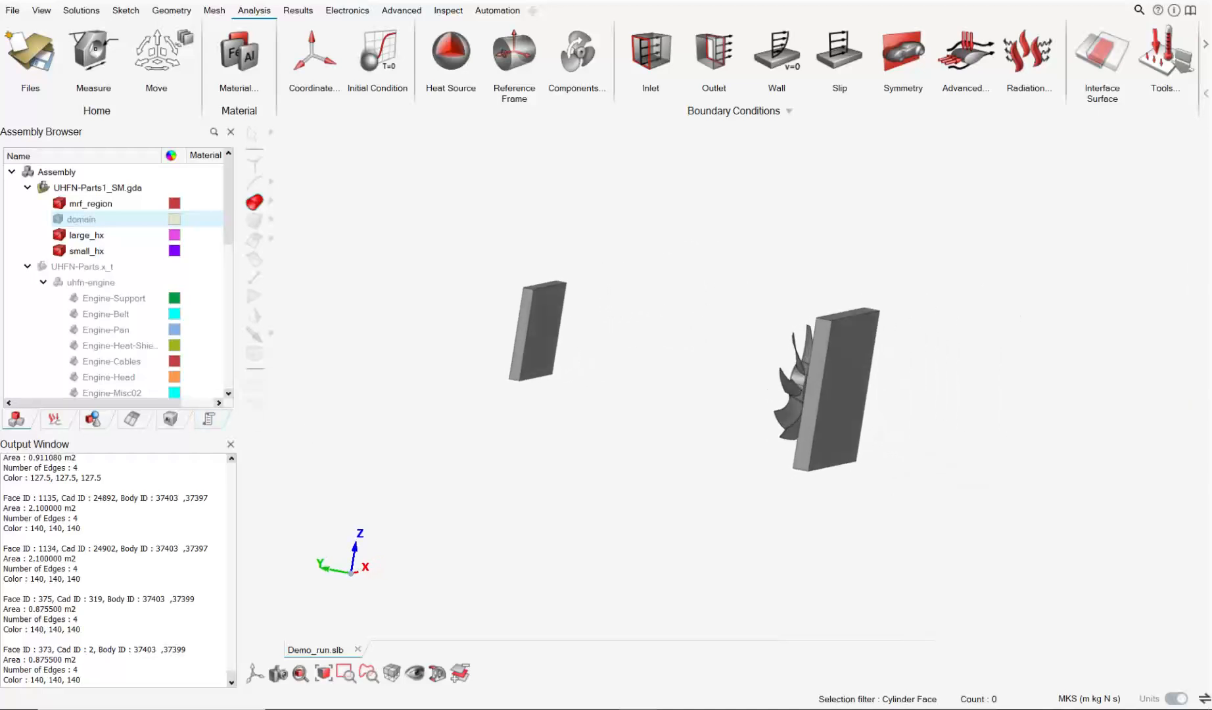
left_click(58, 221)
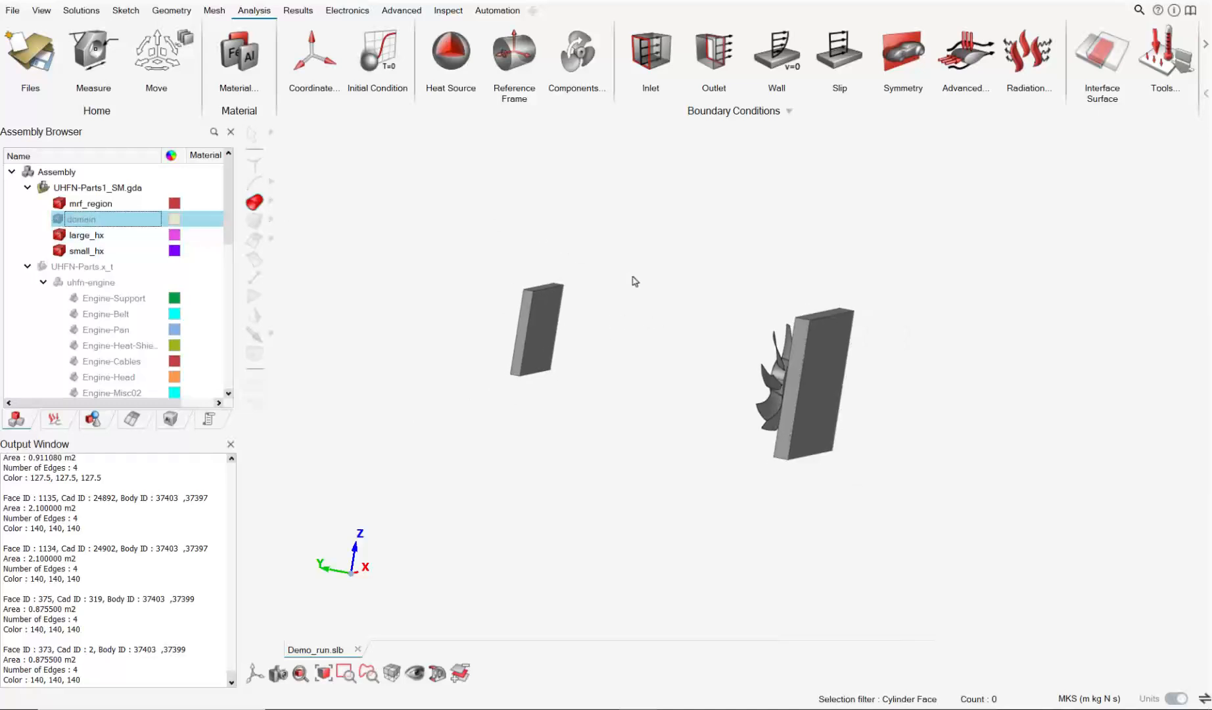
scroll(660, 295, "down", 2)
scroll(660, 294, "down", 6)
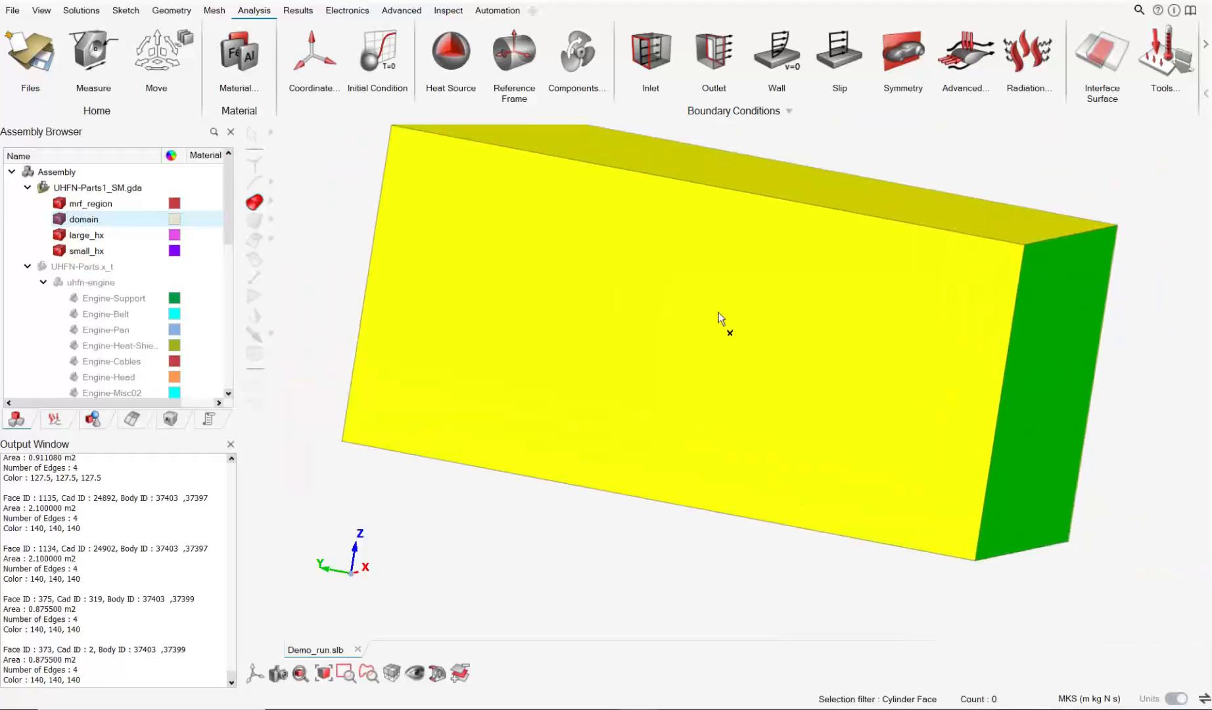
mouse_move(722, 321)
middle_mouse_down()
mouse_move(713, 279)
mouse_move(743, 319)
middle_mouse_up()
Step: Set the selection filter to Face and hide the domain's outer side face and the two panel faces covering the engine
left_click(290, 202)
left_click(725, 302)
key("h")
scroll(736, 393, "up", 5)
left_click(735, 393)
key("h")
left_click(735, 393)
key("h")
Step: Start an inlet boundary condition for the circular end face inside the flanged exhaust pipe
scroll(747, 407, "up", 10)
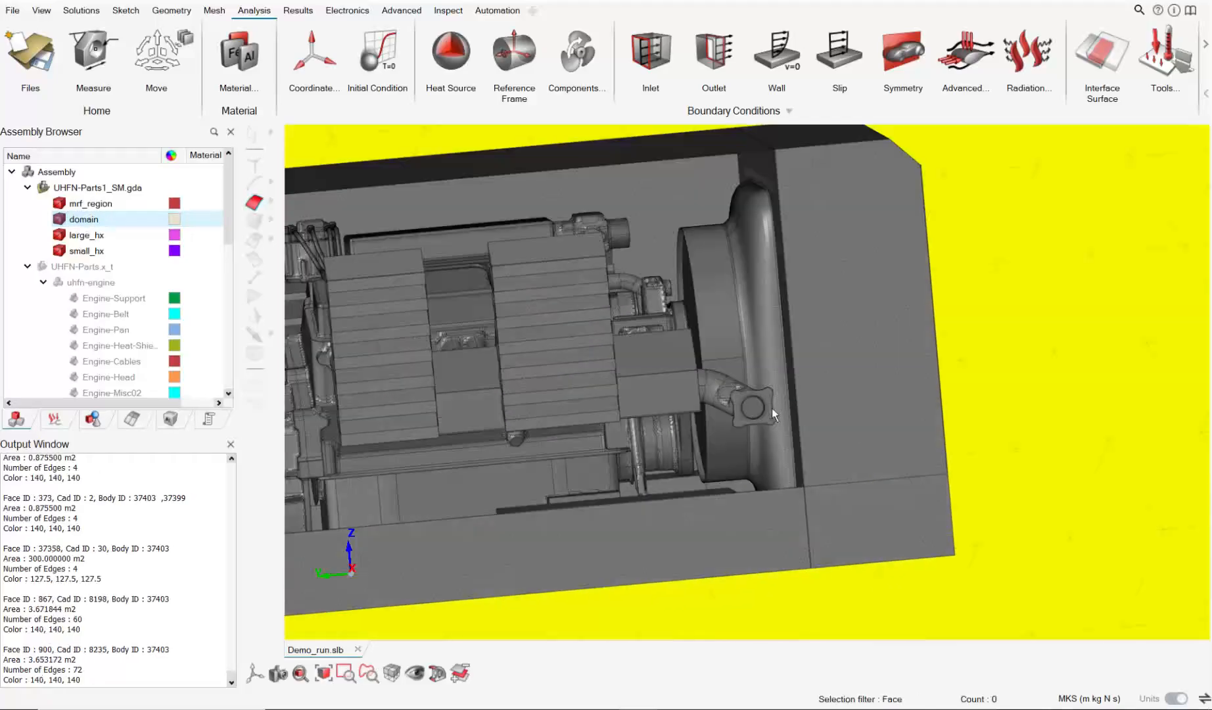
middle_click_drag(748, 409, 768, 402)
scroll(848, 340, "up", 3)
middle_click_drag(861, 339, 583, 395)
middle_click_drag(583, 394, 647, 394)
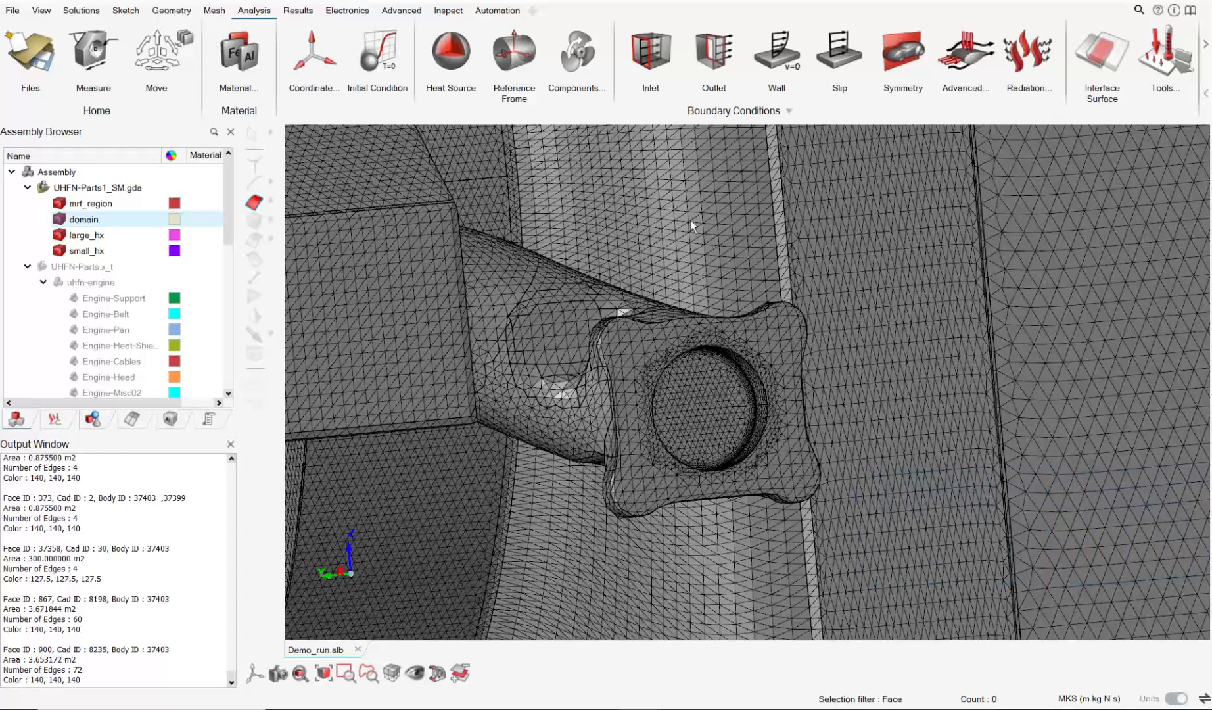
left_click(653, 62)
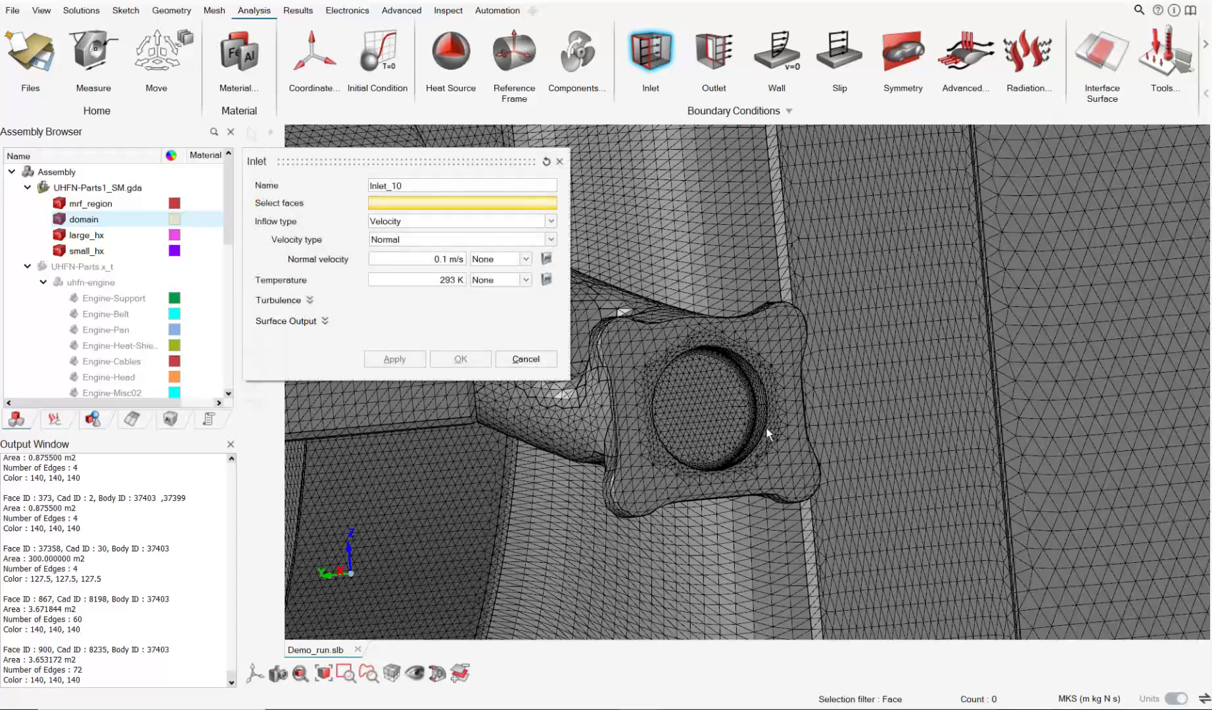
left_click(717, 418)
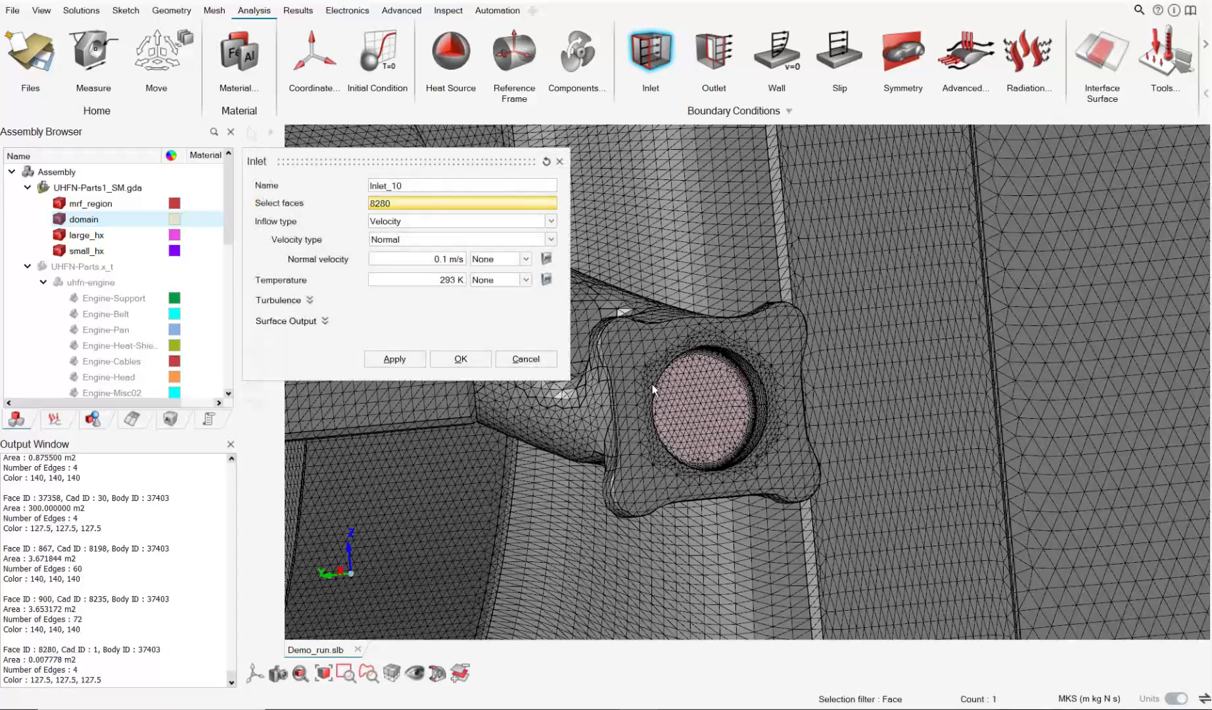
left_click(695, 409)
left_click(697, 409)
left_click(697, 409)
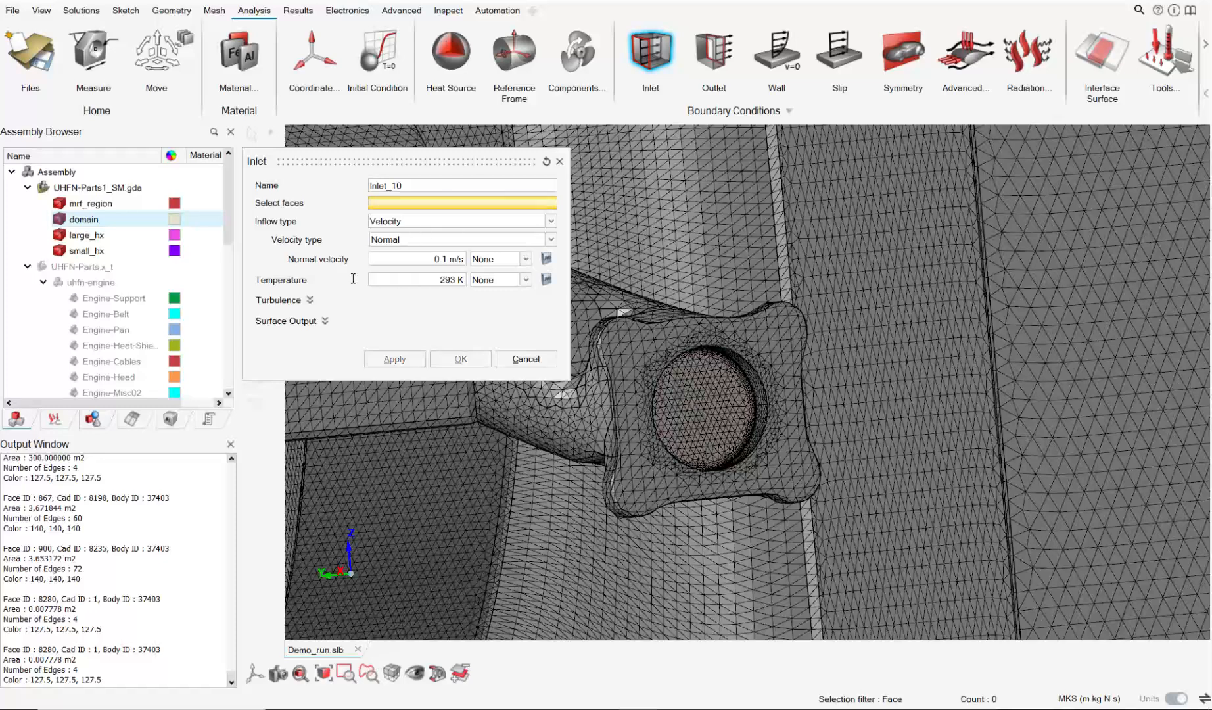
Step: List the model's face groups and name the new inlet exhaust_1
left_click(70, 424)
left_click(100, 422)
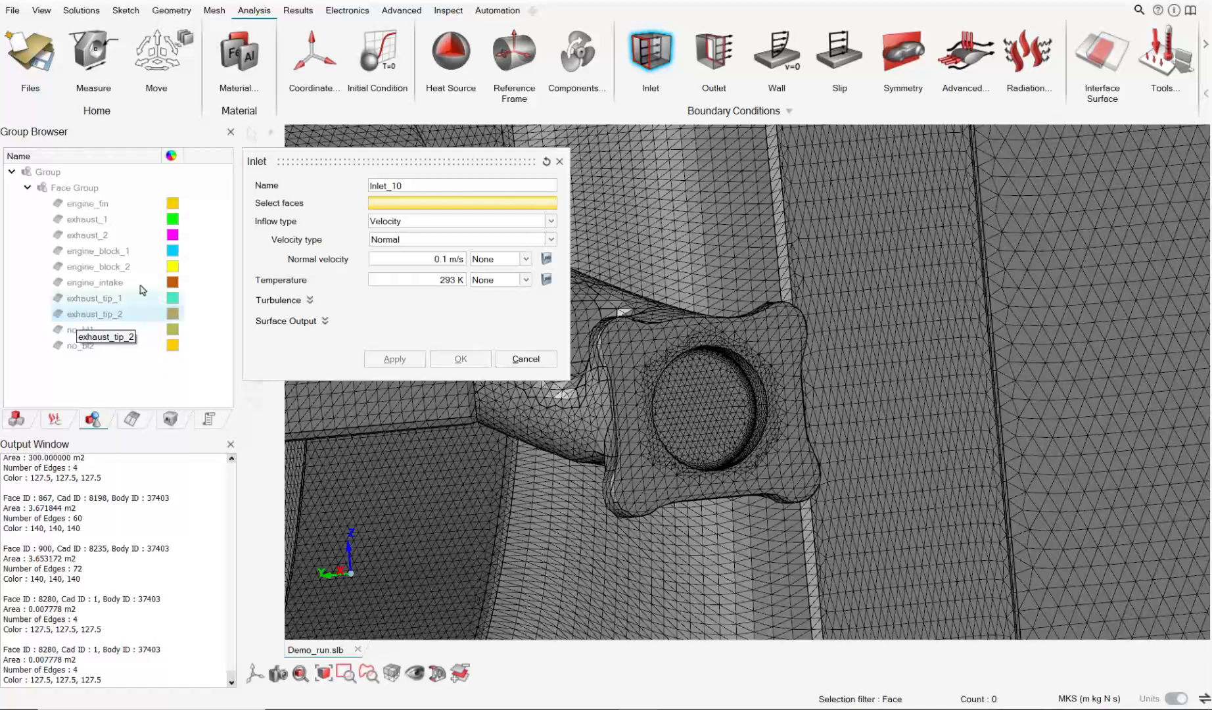
left_click(412, 187)
type("in")
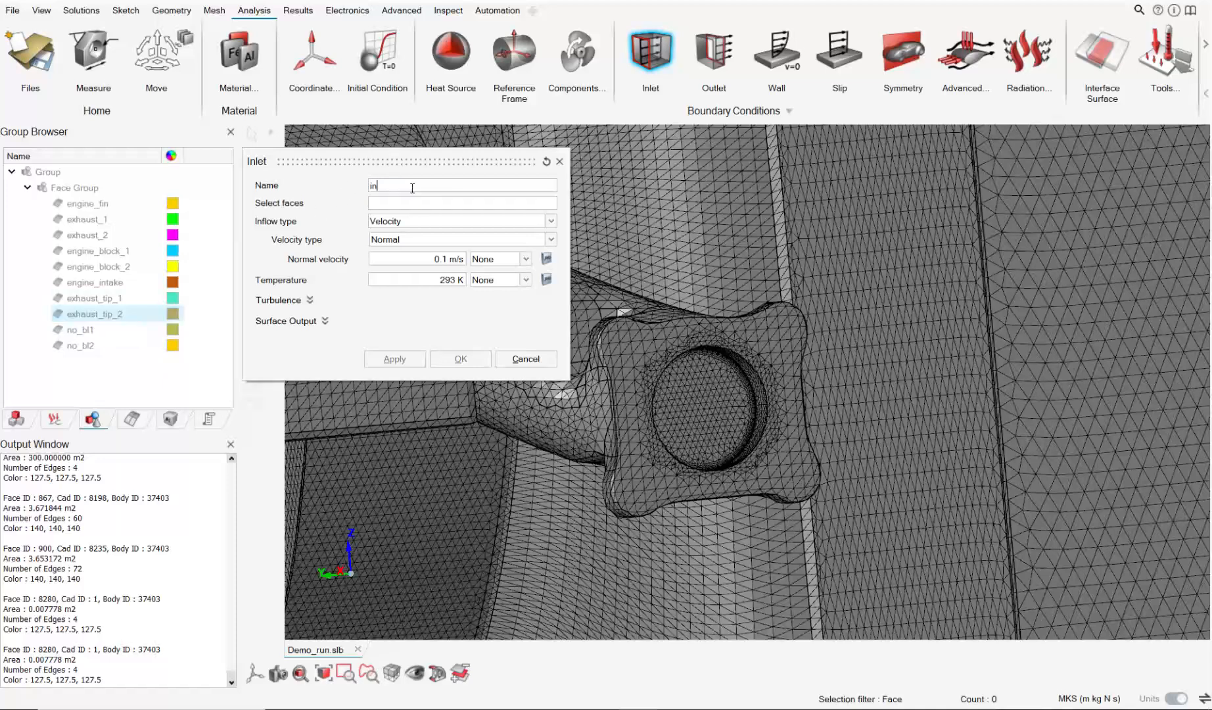
type("le")
key("BackSpace")
key("BackSpace")
key("BackSpace")
key("BackSpace")
type("exha")
Step: Assign the face group exhaust_tip_1 to the exhaust_1 inlet instead of picking the single face
left_click(406, 203)
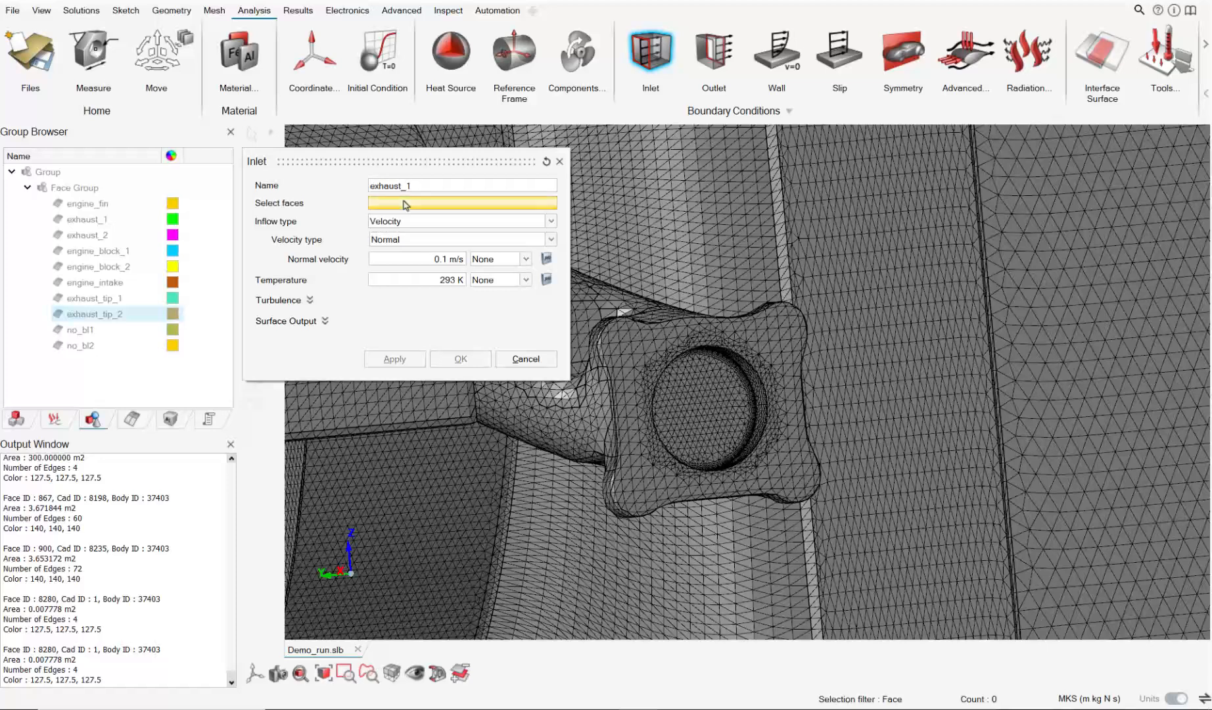
left_click(691, 404)
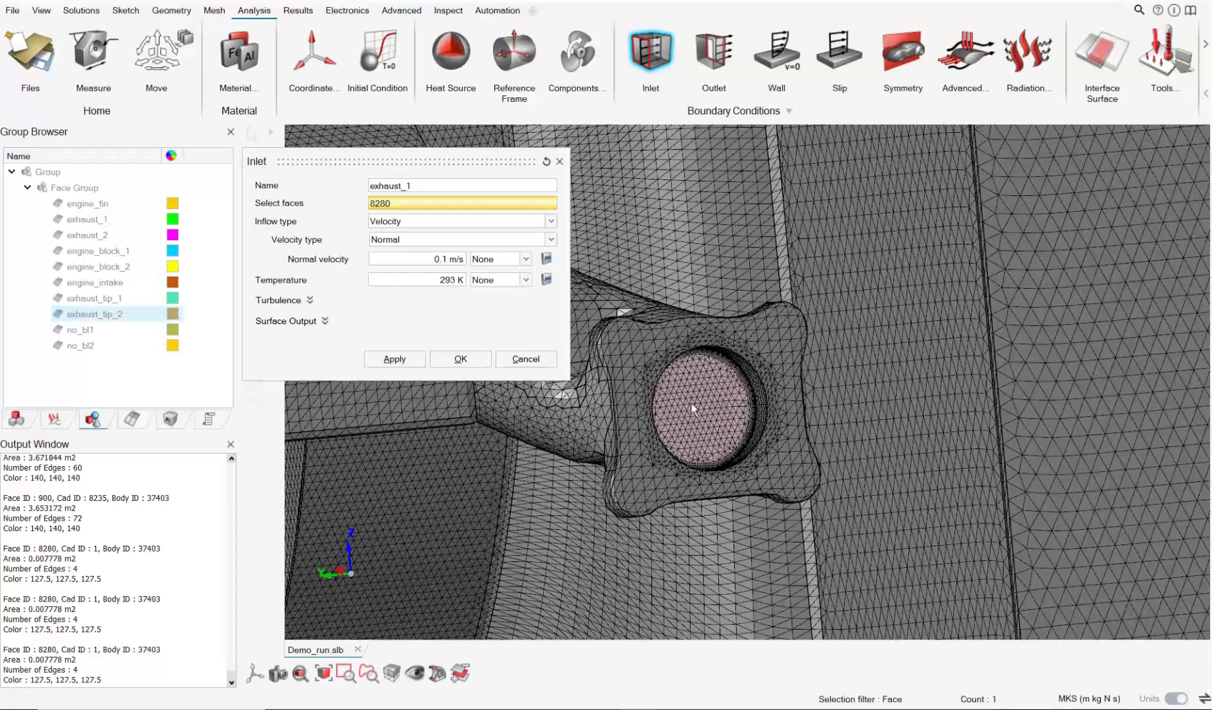
left_click(691, 404)
left_click(107, 299)
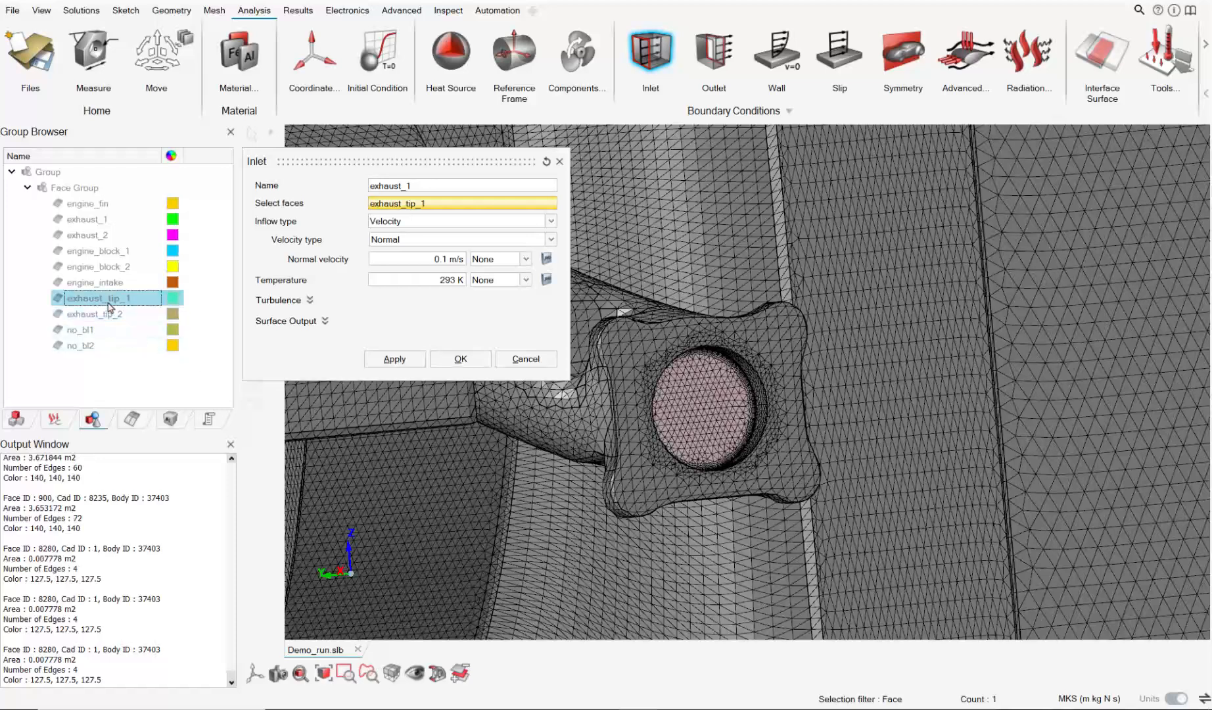
Step: Set the exhaust_1 inlet's inflow type to Mass Flow Rate and its temperature to 500 K, then expand its surface output settings
left_click(413, 259)
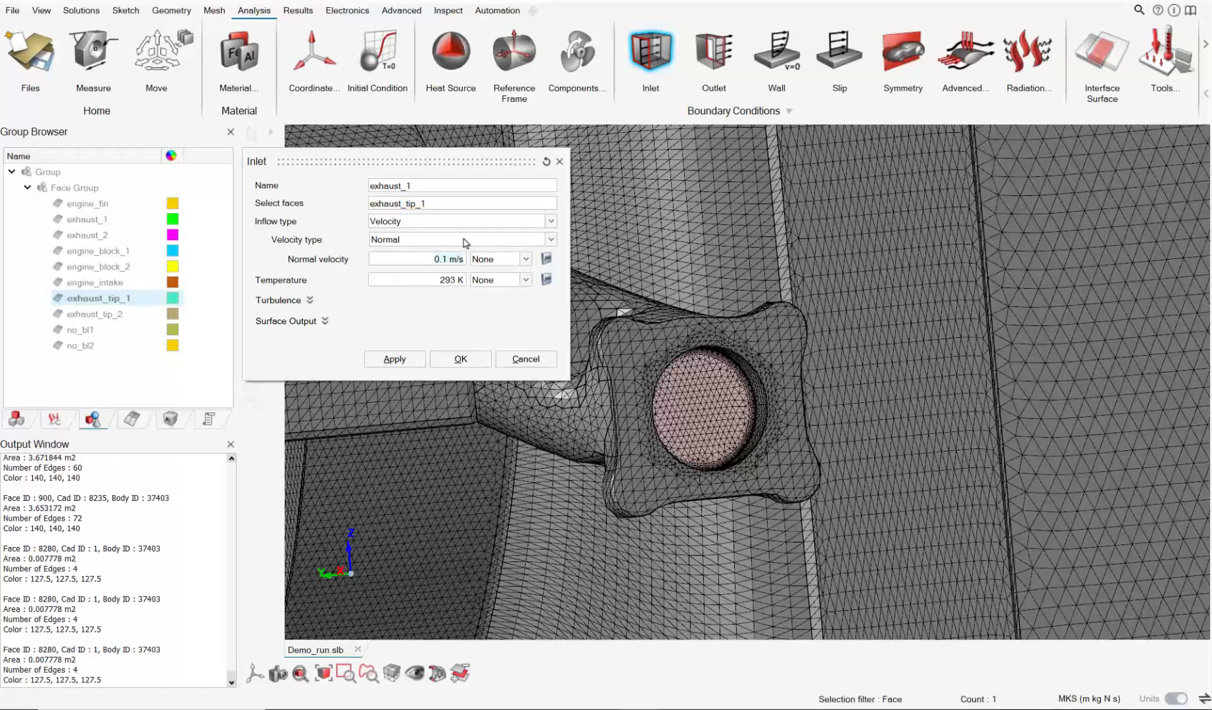
left_click(421, 224)
left_click(416, 247)
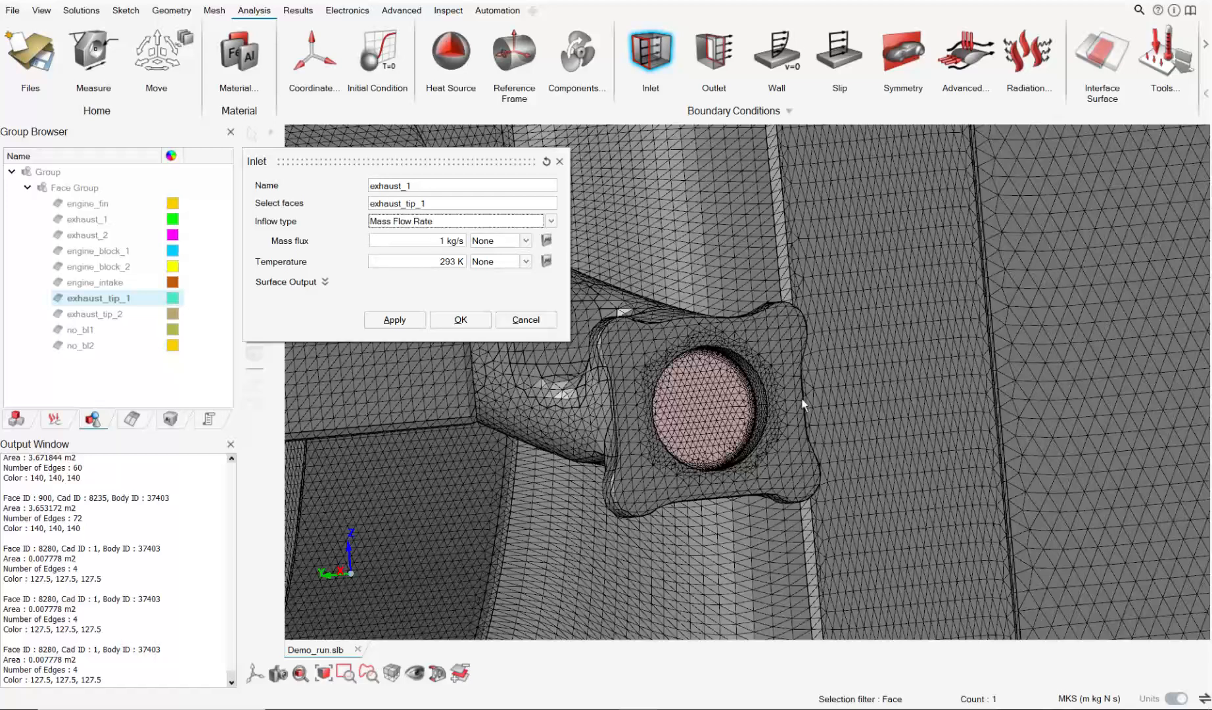
left_click(436, 262)
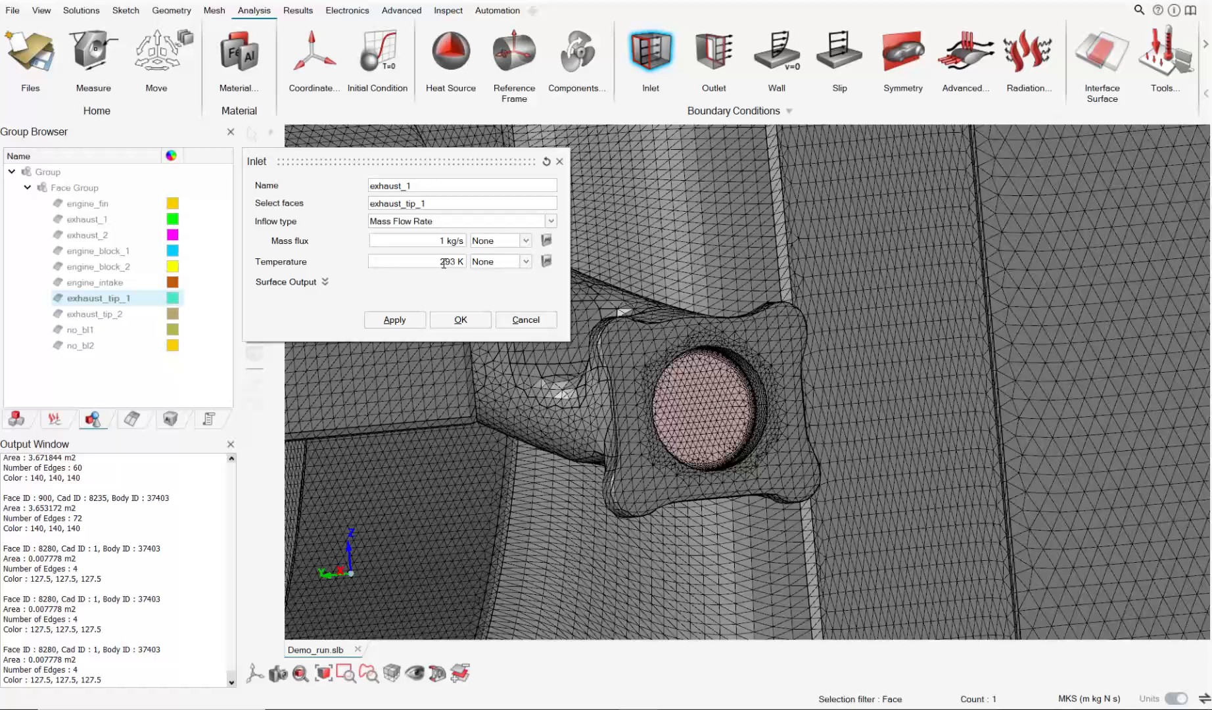
double_click(456, 261)
type("500")
left_click(325, 281)
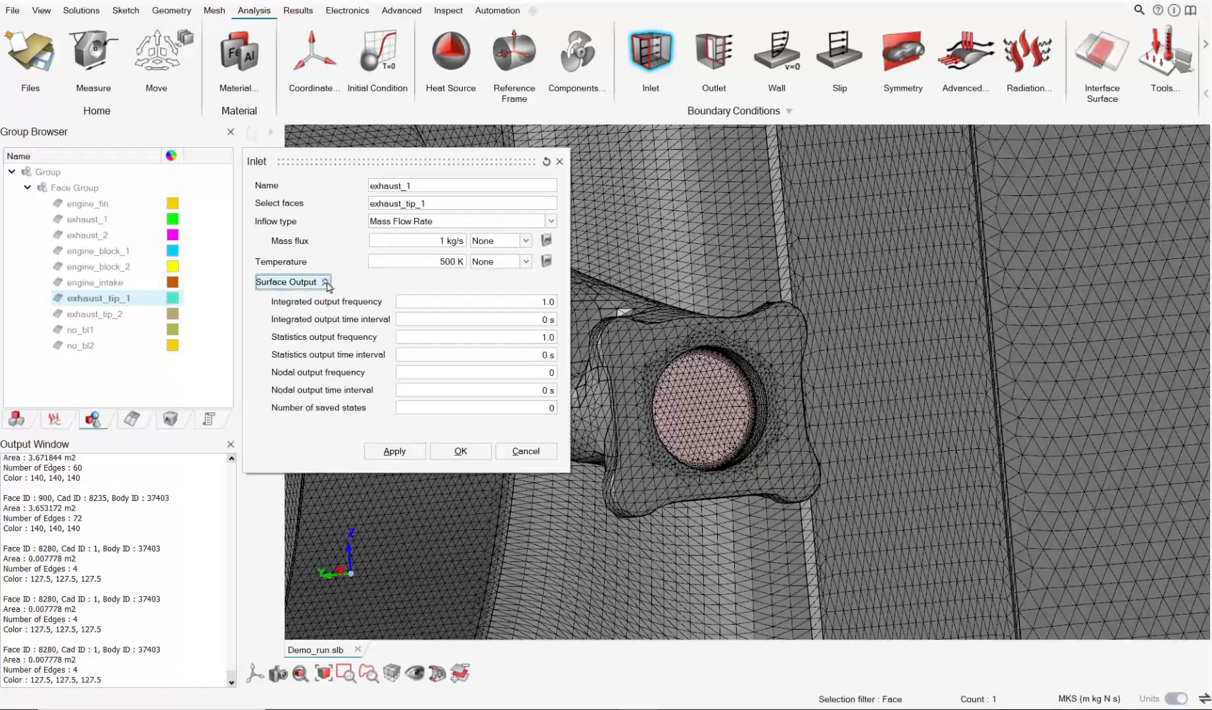
Step: Collapse the surface output settings, apply the exhaust_1 inlet and name the following inlet exhaust_2
left_click(325, 282)
left_click(394, 320)
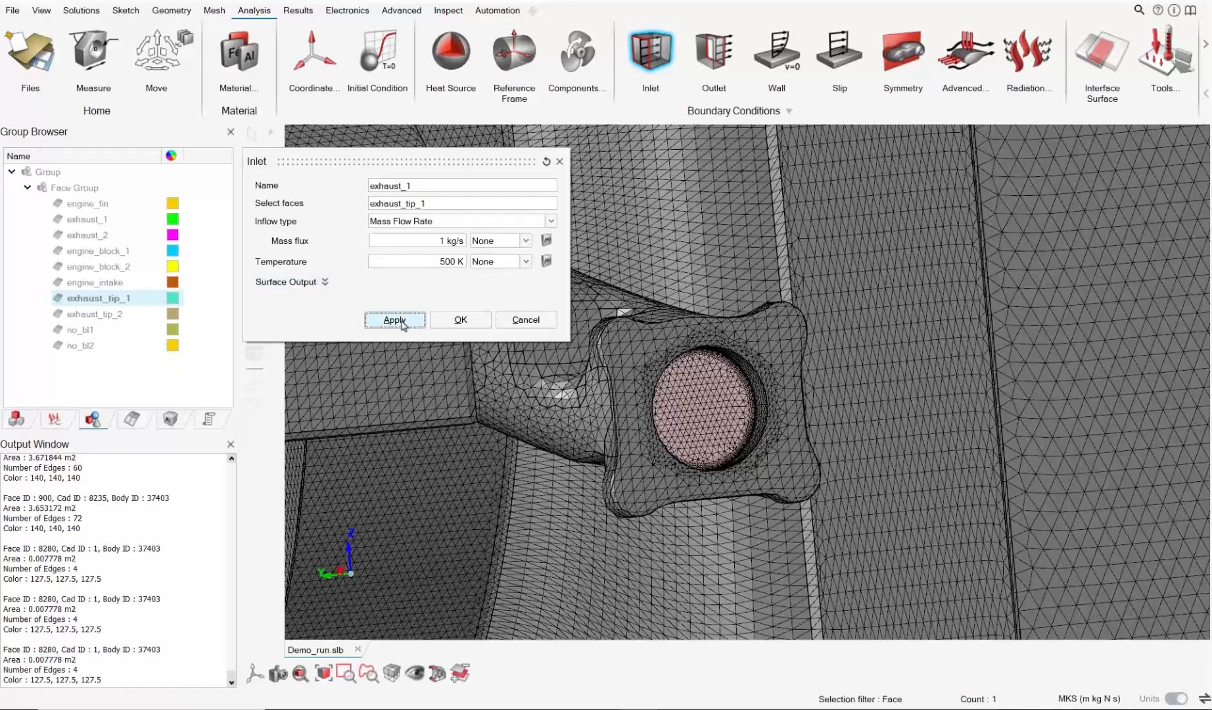
left_click(424, 185)
type("1")
scroll(740, 307, "down", 5)
mouse_move(726, 350)
middle_mouse_down()
mouse_move(703, 354)
mouse_move(753, 349)
mouse_move(716, 355)
middle_mouse_up()
scroll(714, 355, "down", 2)
scroll(714, 355, "down", 2)
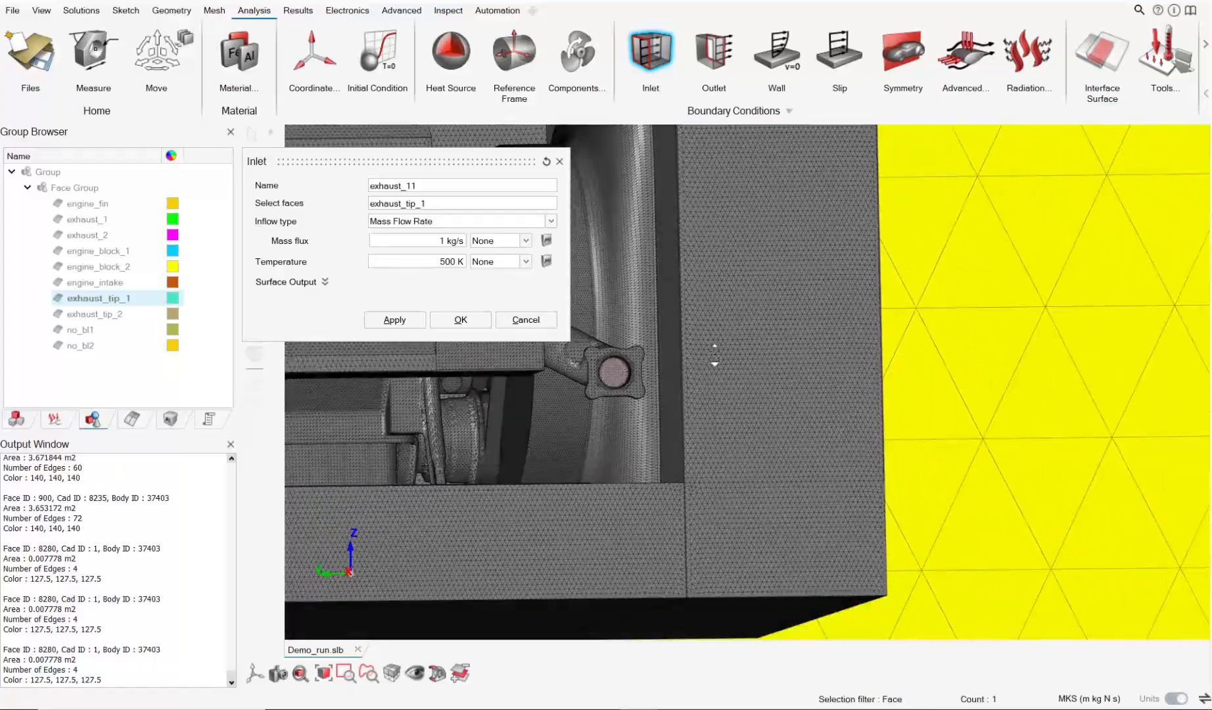
Step: Replace the exhaust_2 inlet's faces with the face group exhaust_tip_2, apply it and finish defining inlets
left_click(445, 206)
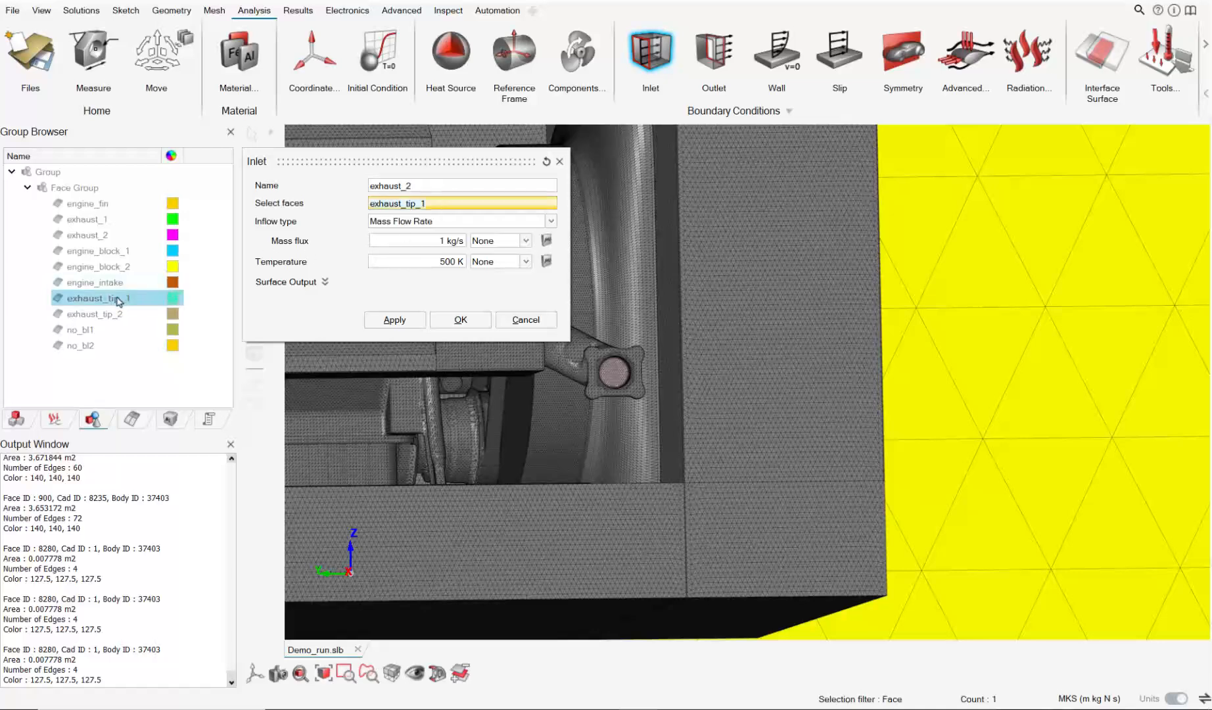
right_click(739, 272)
left_click(736, 224)
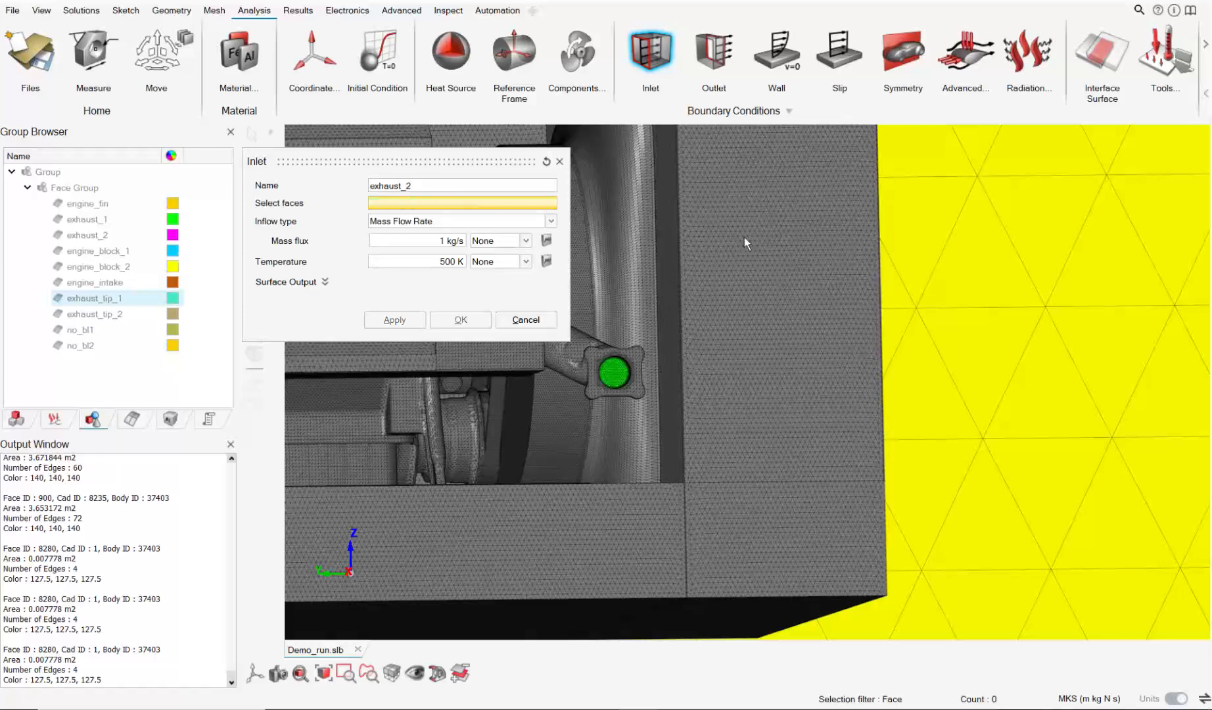
left_click(113, 314)
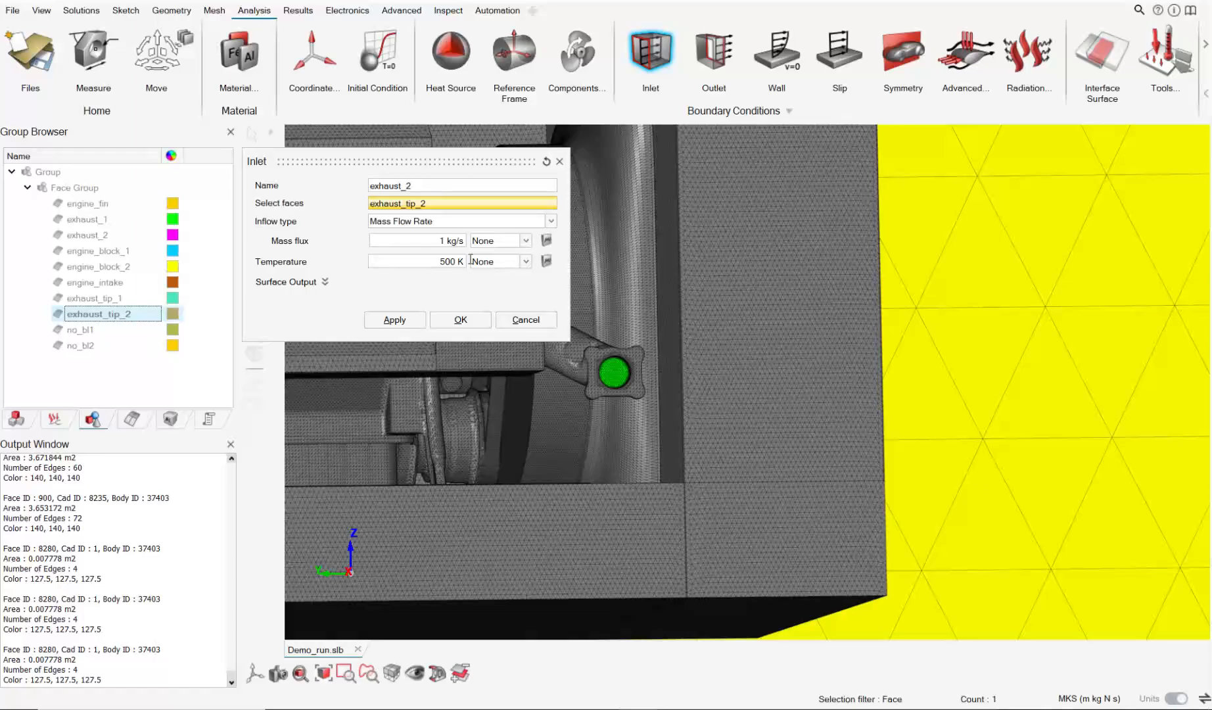
scroll(657, 230, "down", 2)
left_click(401, 319)
scroll(658, 339, "down", 5)
middle_click_drag(665, 343, 718, 345)
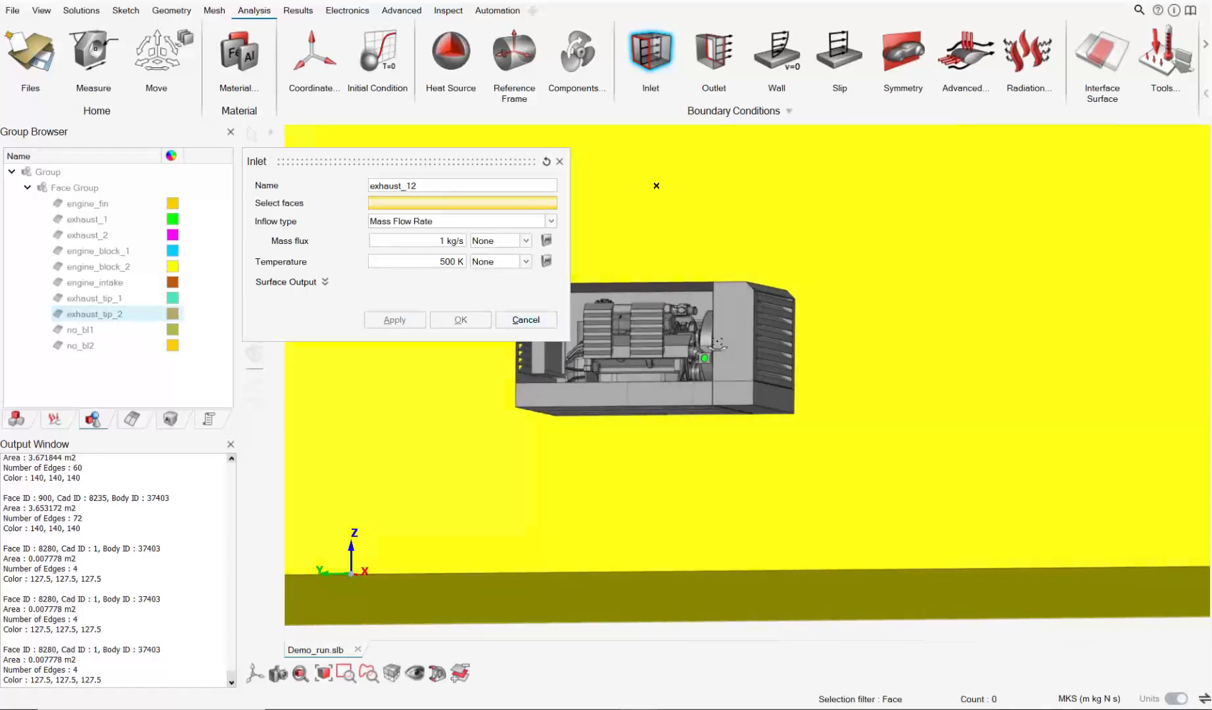
scroll(718, 343, "up", 10)
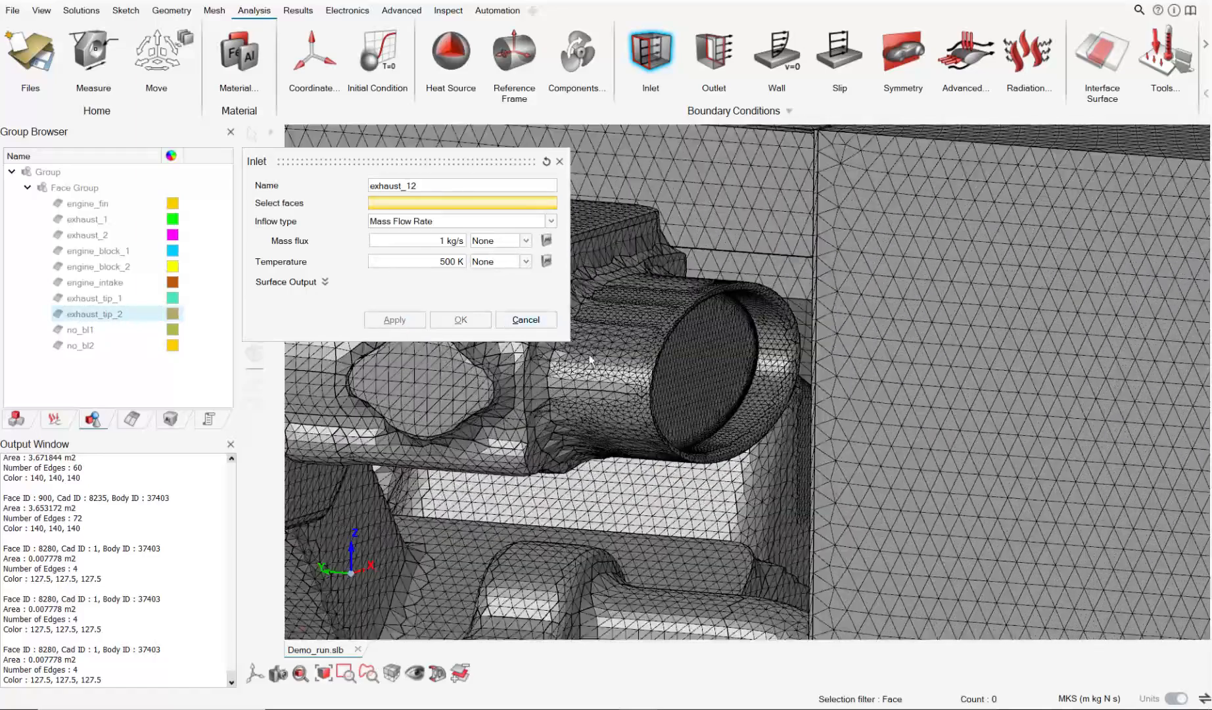
left_click(550, 323)
Step: Start an outlet for the circular end face of the engine's intake pipe, using the face group engine_intake instead of the single face
middle_click_drag(658, 333, 684, 351)
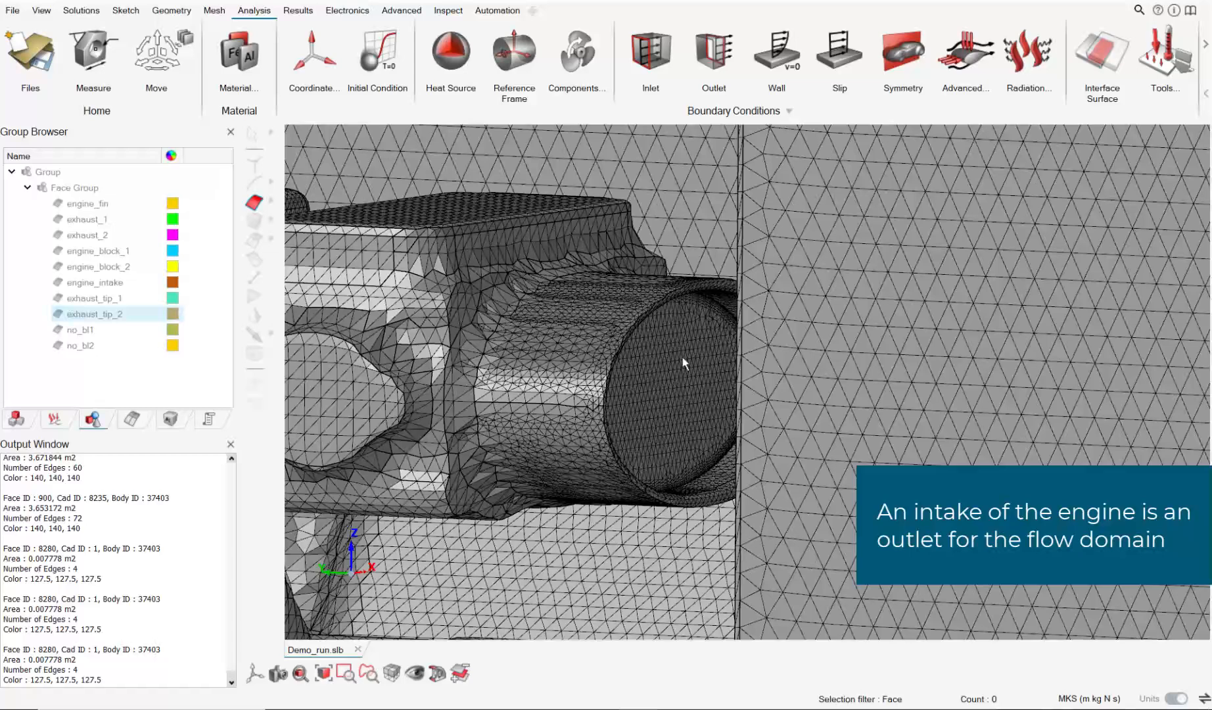
left_click(711, 68)
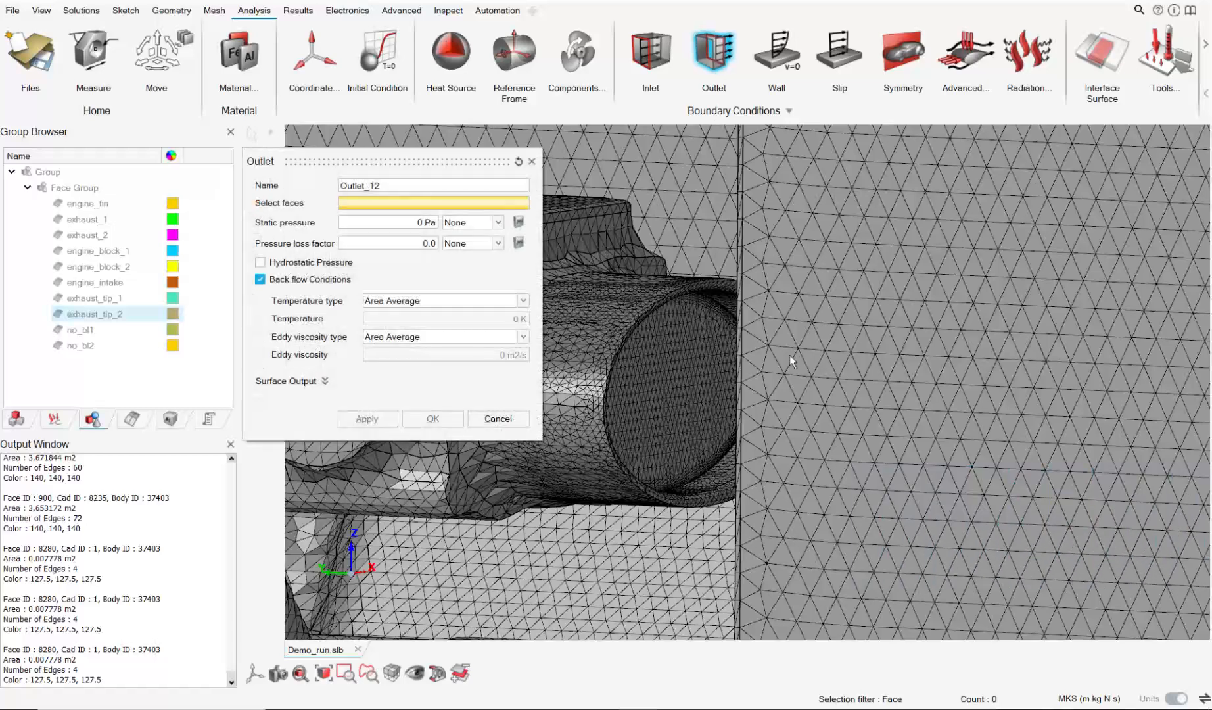
left_click(698, 381)
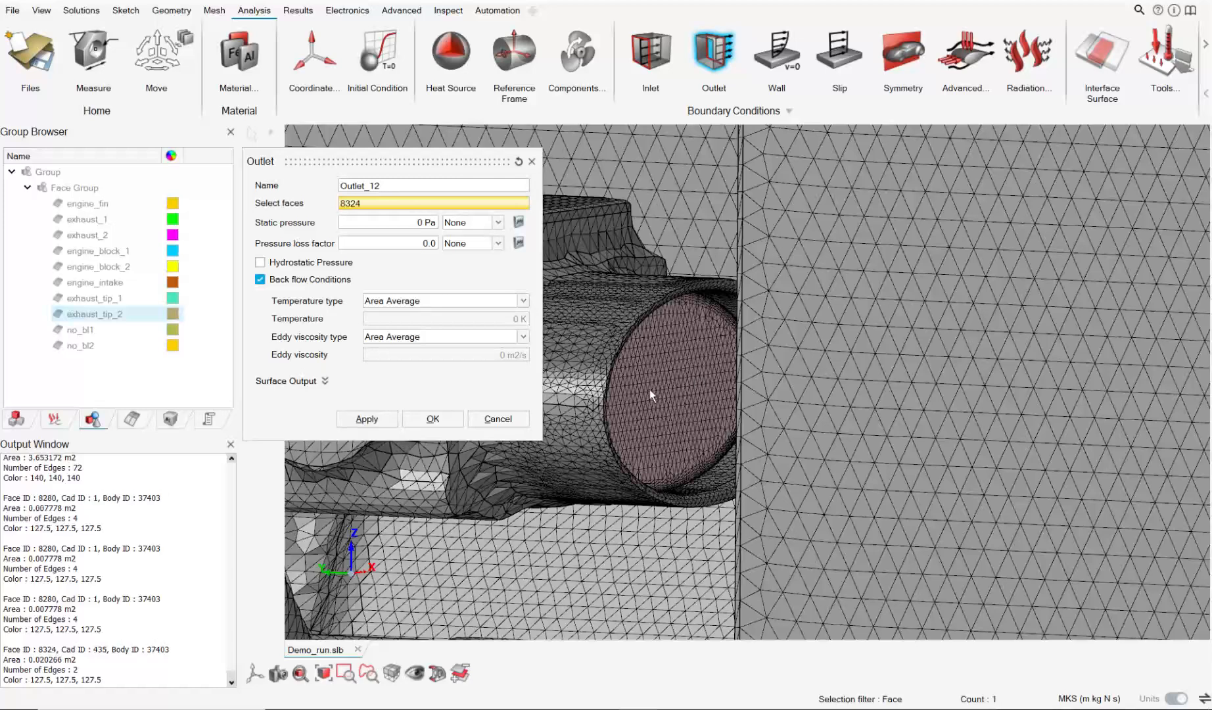
left_click(698, 401)
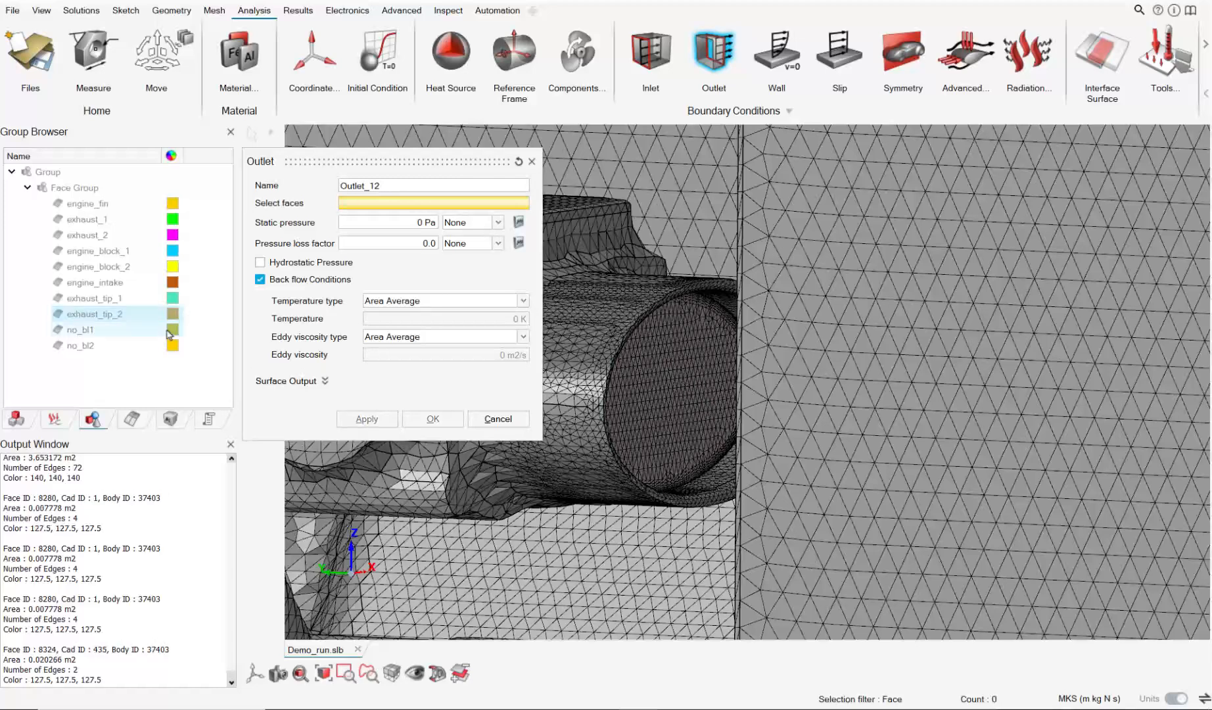
left_click(90, 281)
Step: Name the outlet air_intake, apply it with the default pressure settings and finish defining outlets
left_click(388, 185)
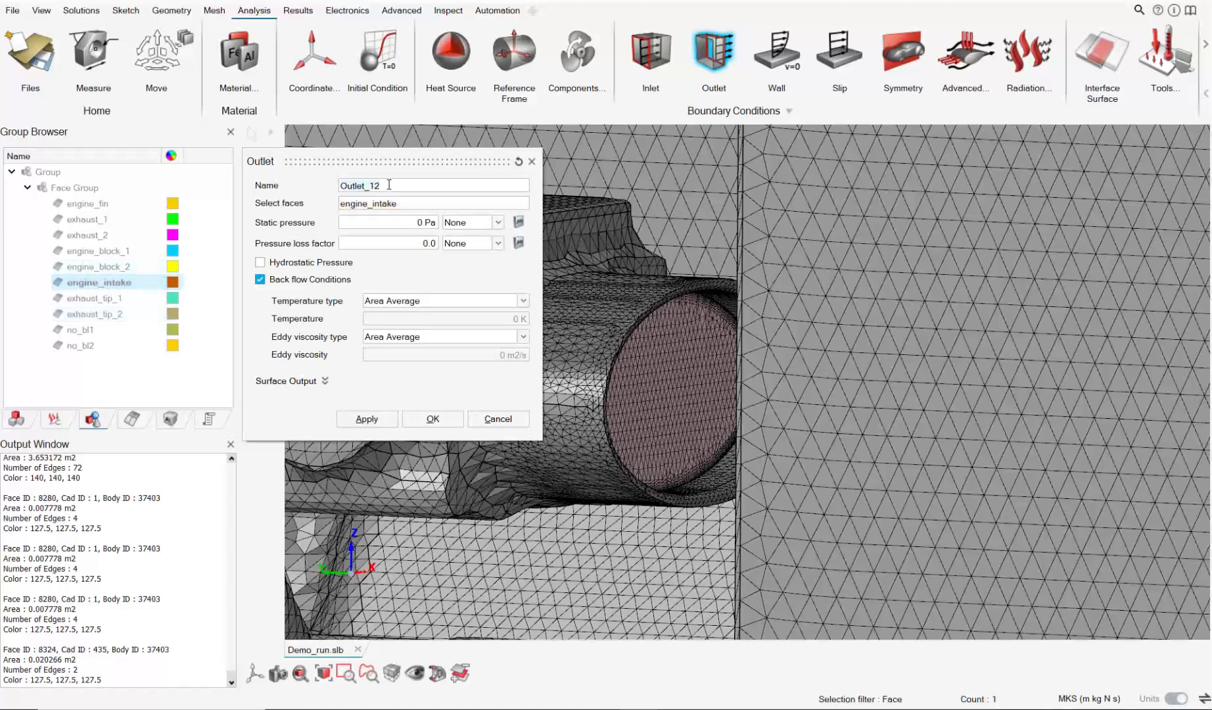
type("air_intake")
left_click(379, 422)
left_click(497, 419)
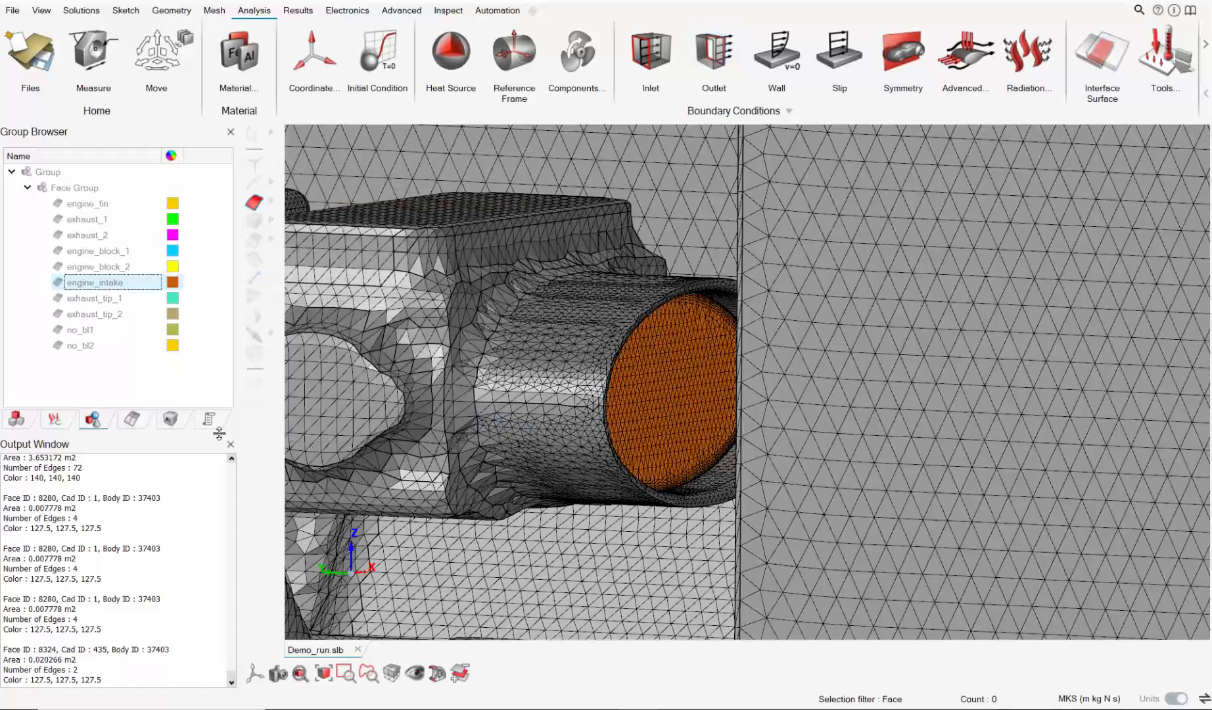
Step: Review the list of flow boundaries defined in the solution, down to the air_intake outlet
left_click(146, 424)
left_click(66, 422)
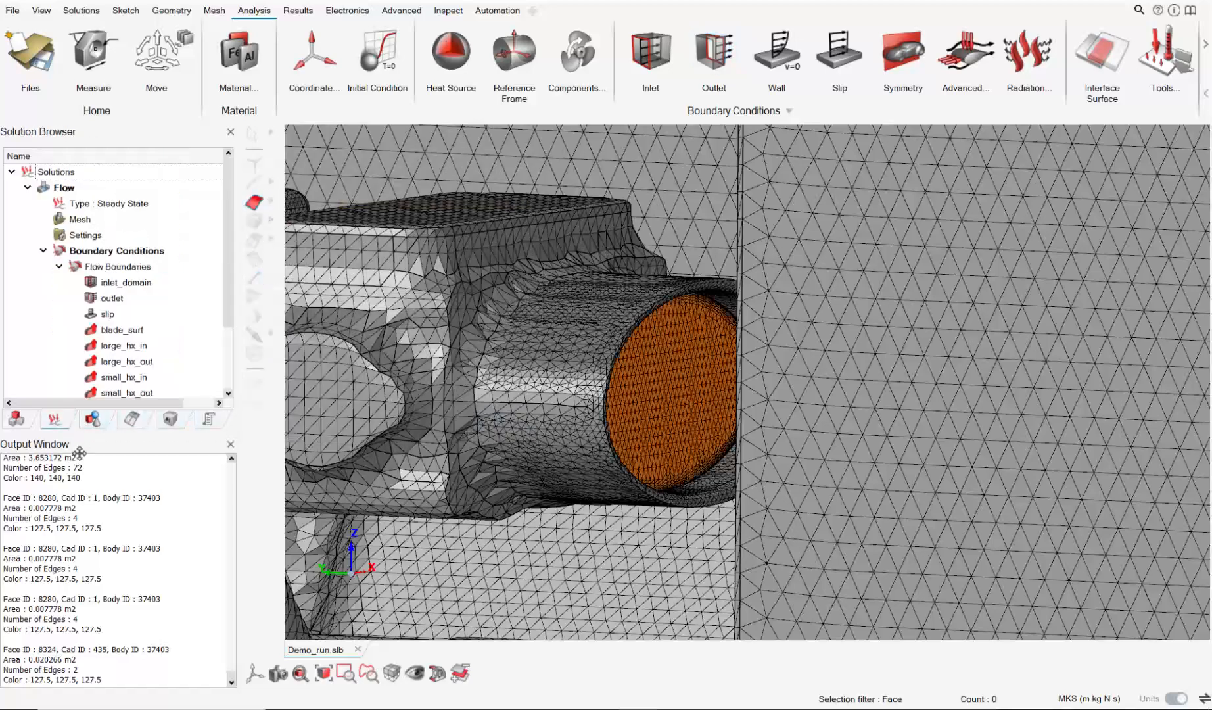
scroll(119, 355, "down", 2)
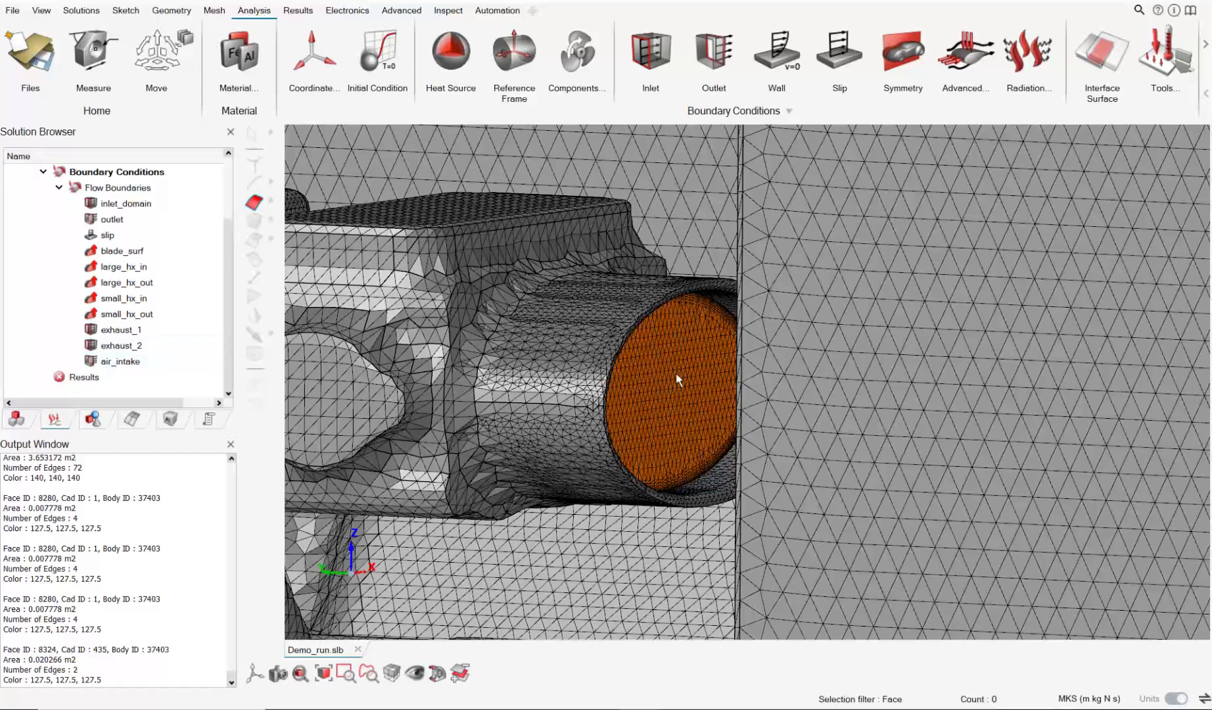
Step: Start an advanced boundary condition of type Surface Integrated and name it air_intake_mass_flux
left_click(791, 113)
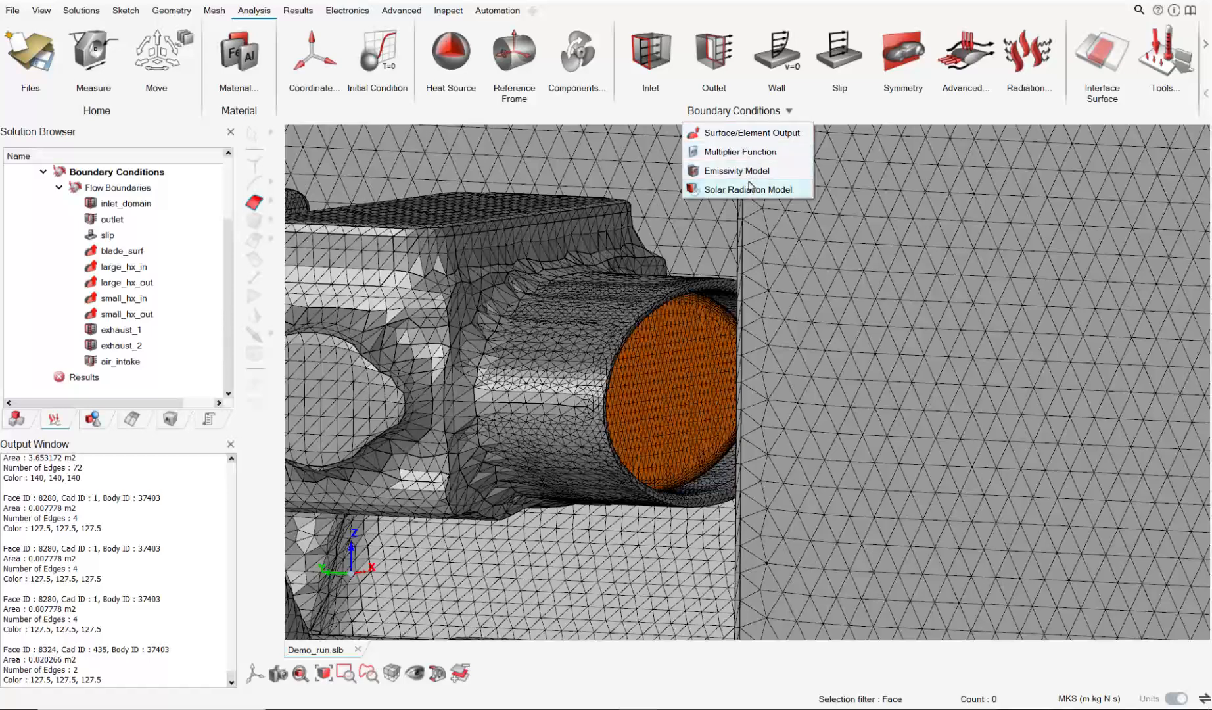
left_click(791, 119)
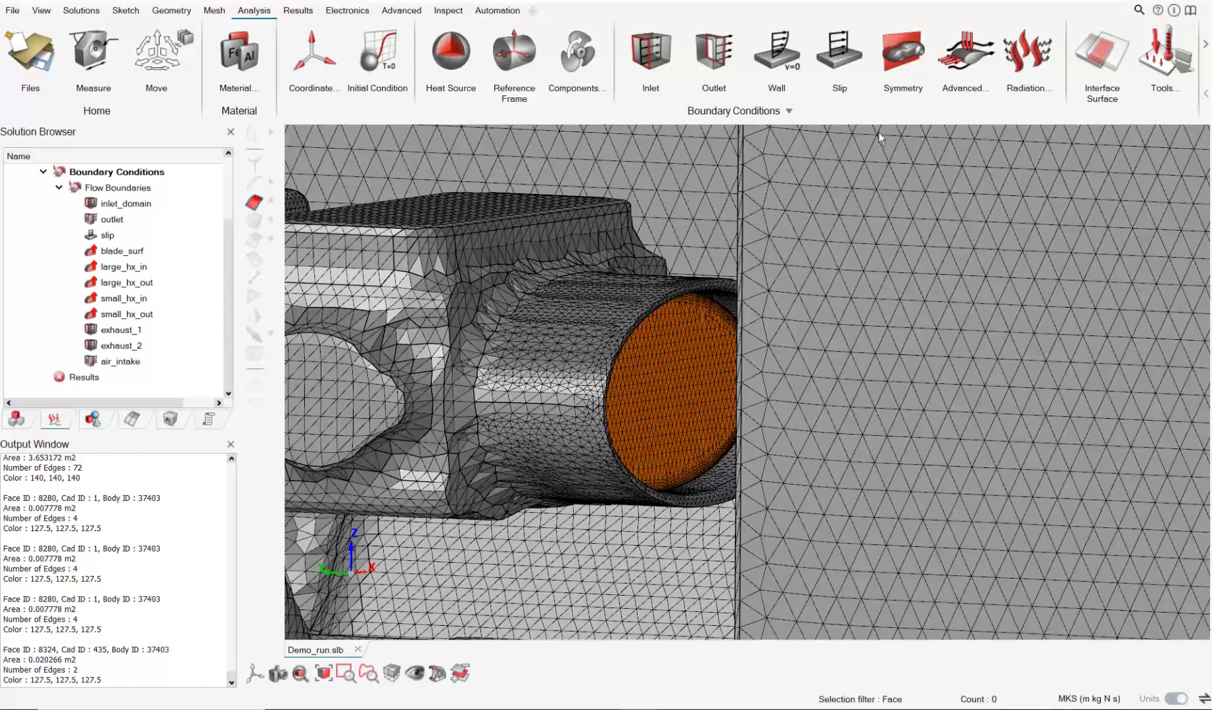
left_click(965, 51)
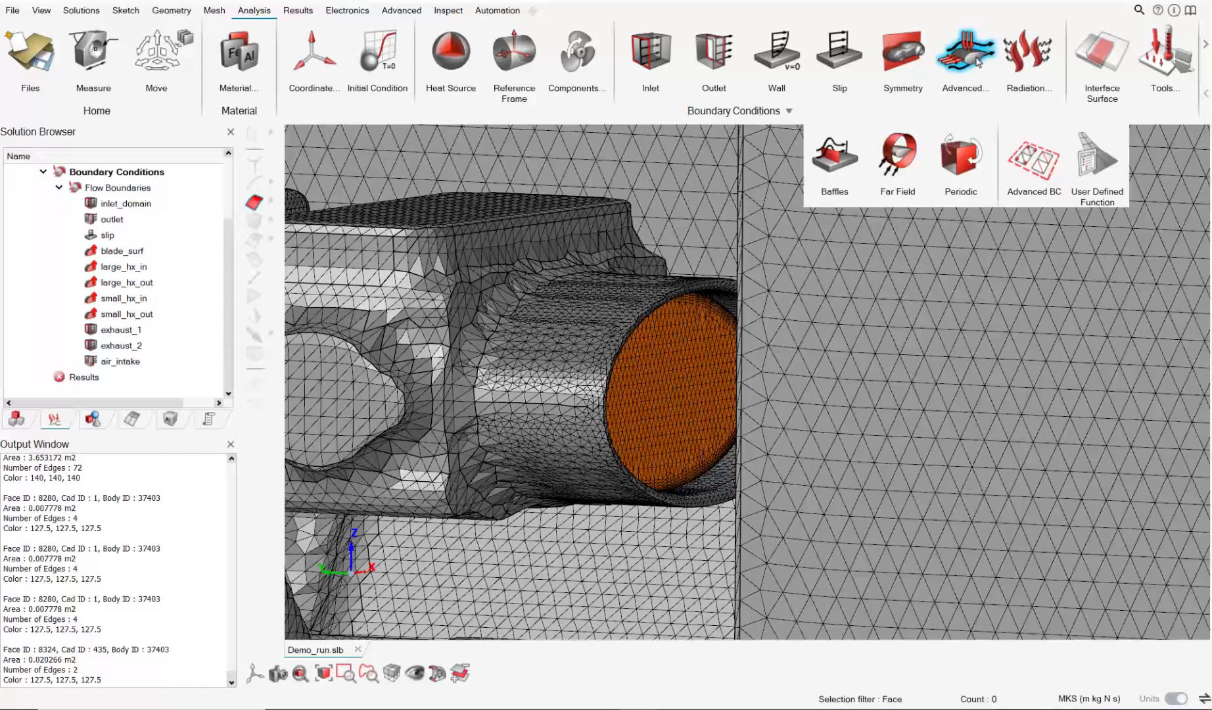
left_click(1036, 165)
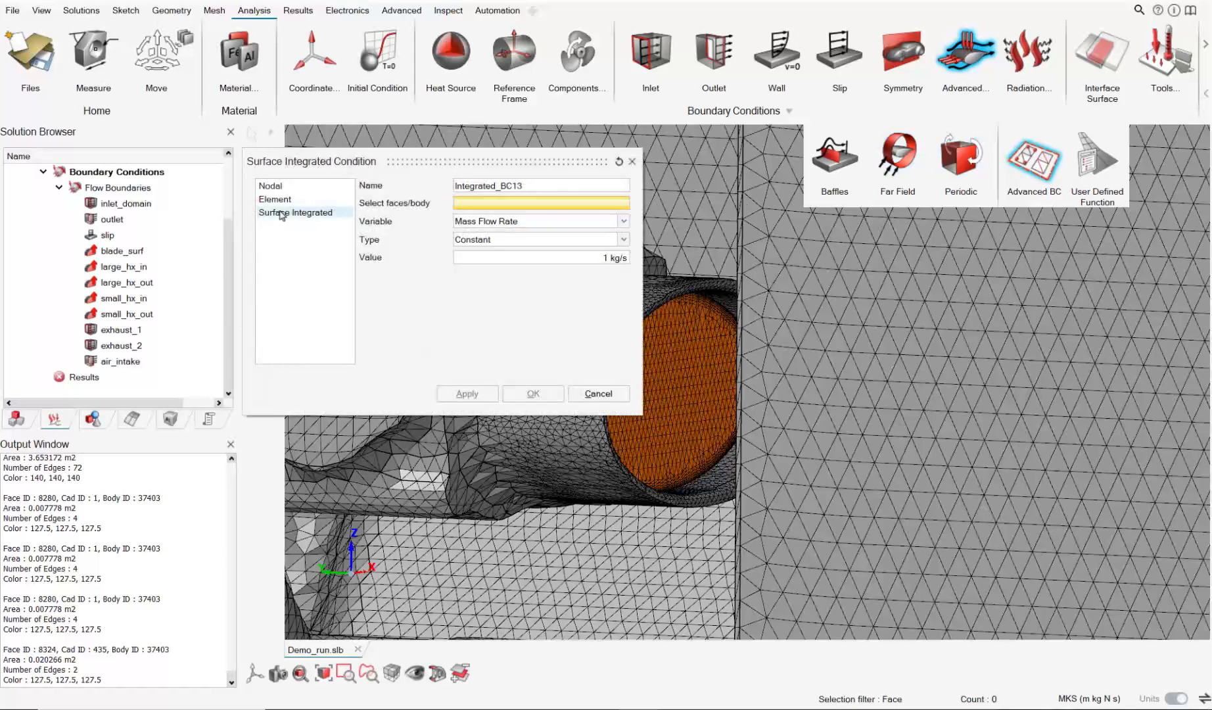
left_click(299, 215)
left_click(295, 186)
left_click(286, 213)
left_click(534, 185)
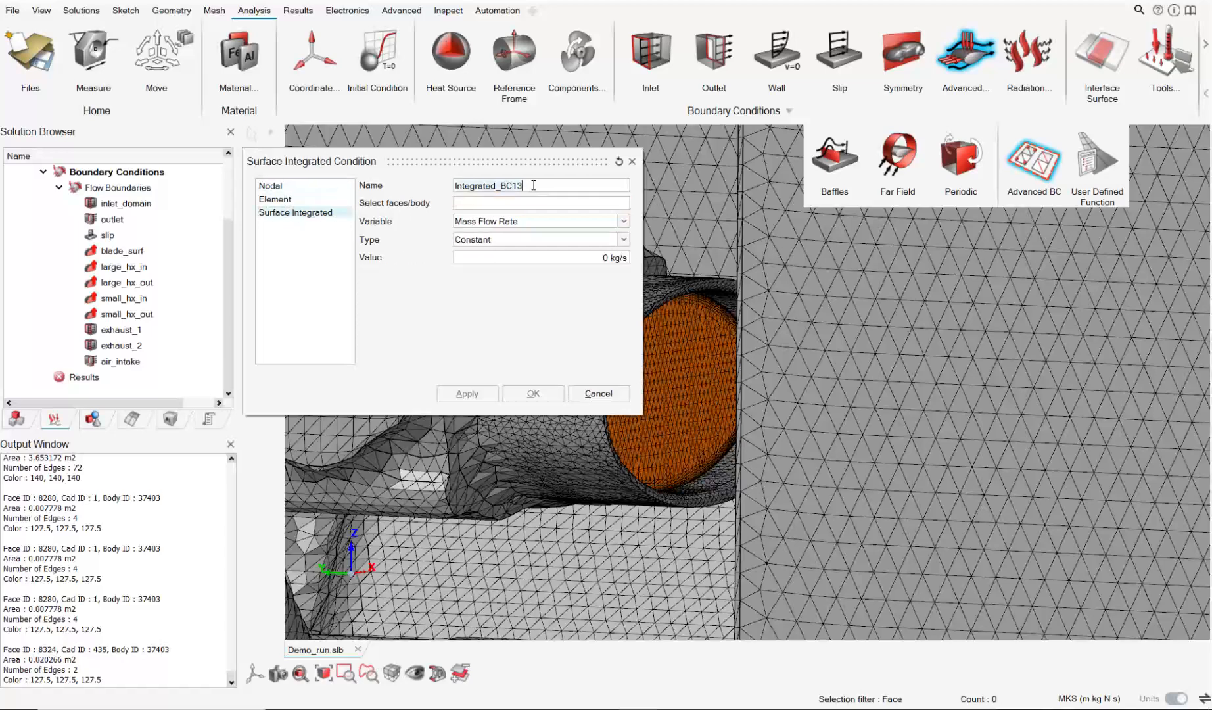
type("air_intake_mass_flux")
Step: Assign the face group engine_intake to air_intake_mass_flux, set its constant mass flow rate to 1 kg/s and create the condition
left_click(492, 205)
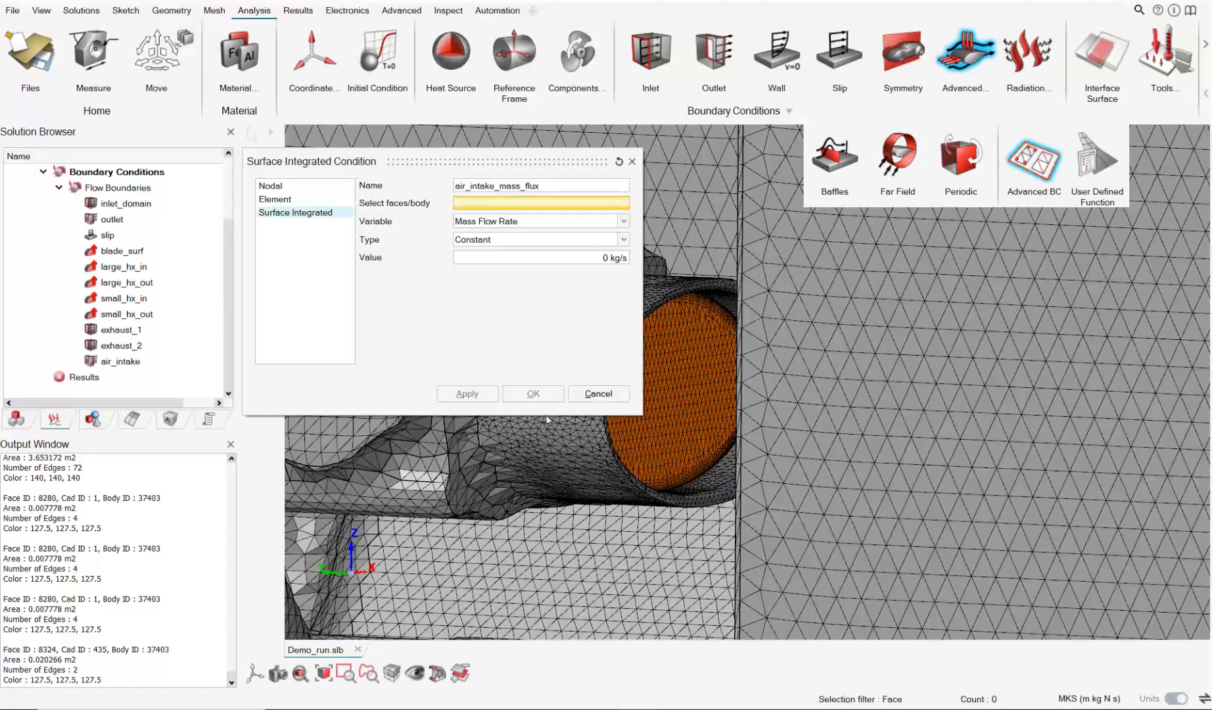
left_click(134, 419)
left_click(100, 418)
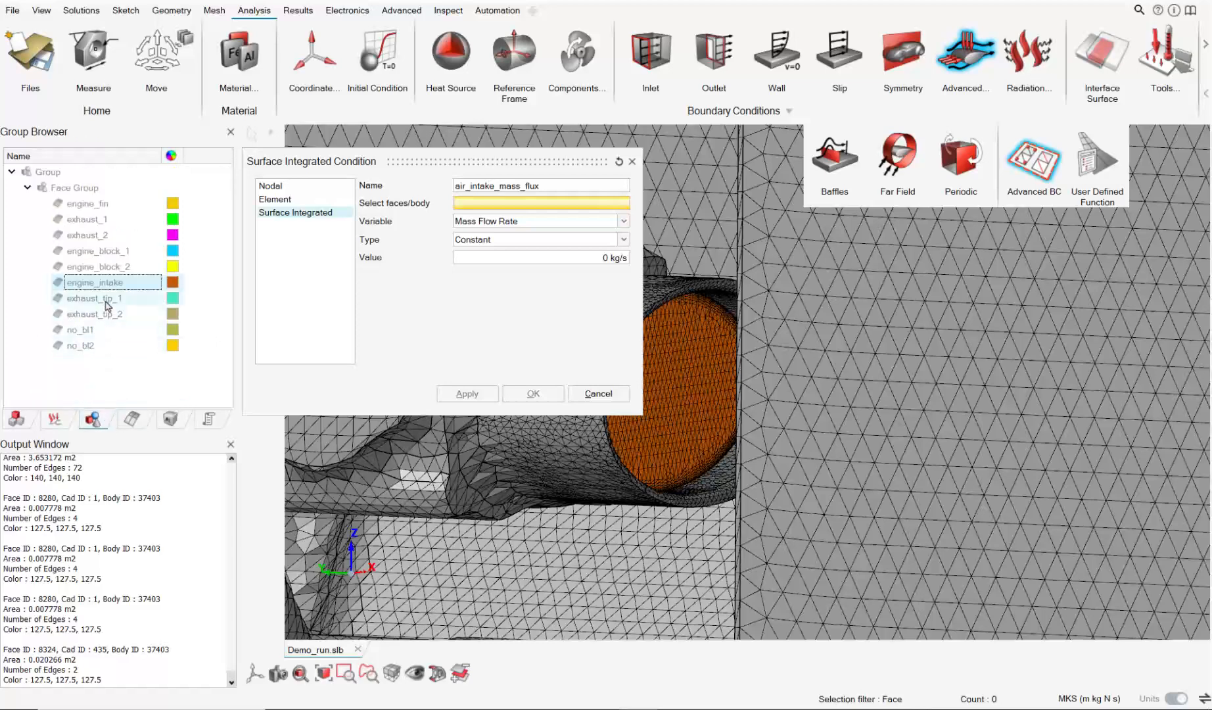
left_click(105, 282)
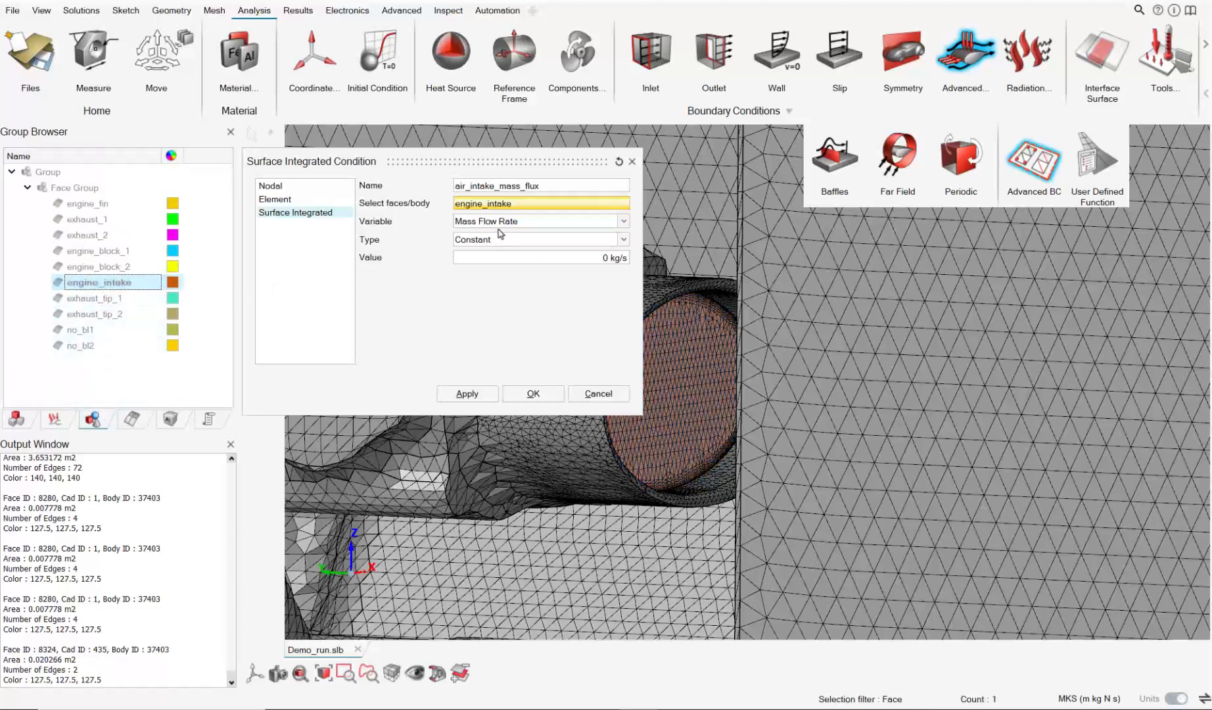
left_click(600, 258)
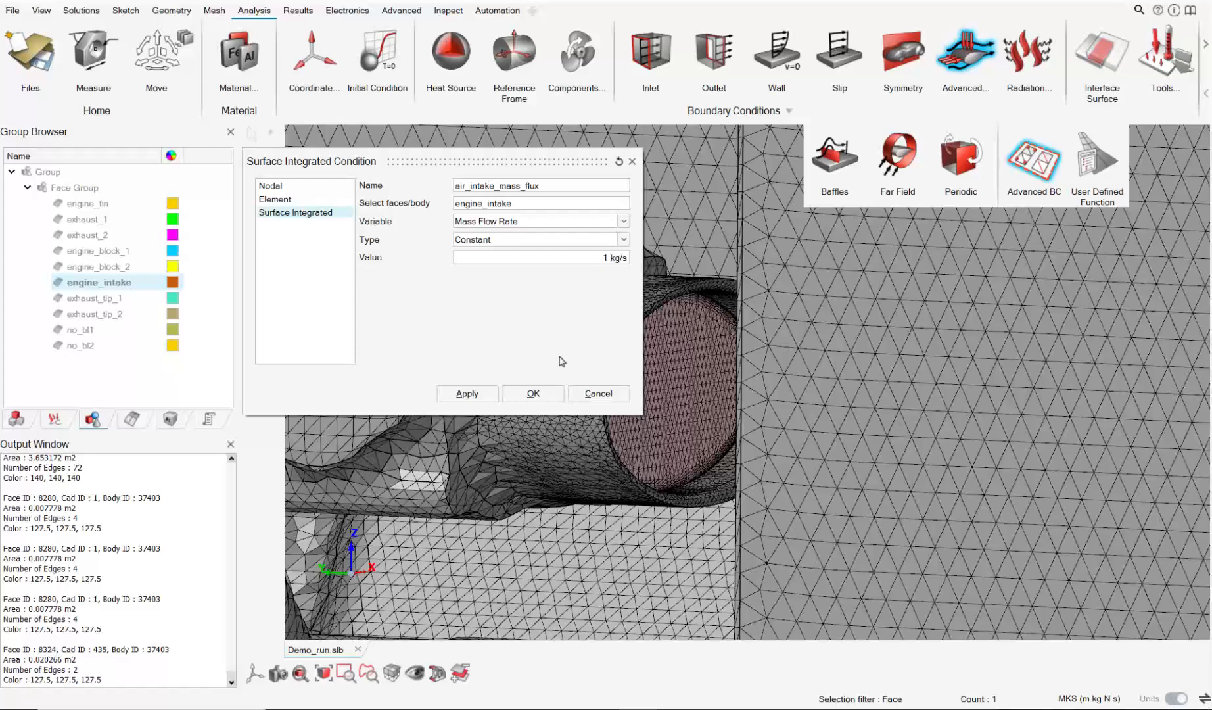
left_click(534, 394)
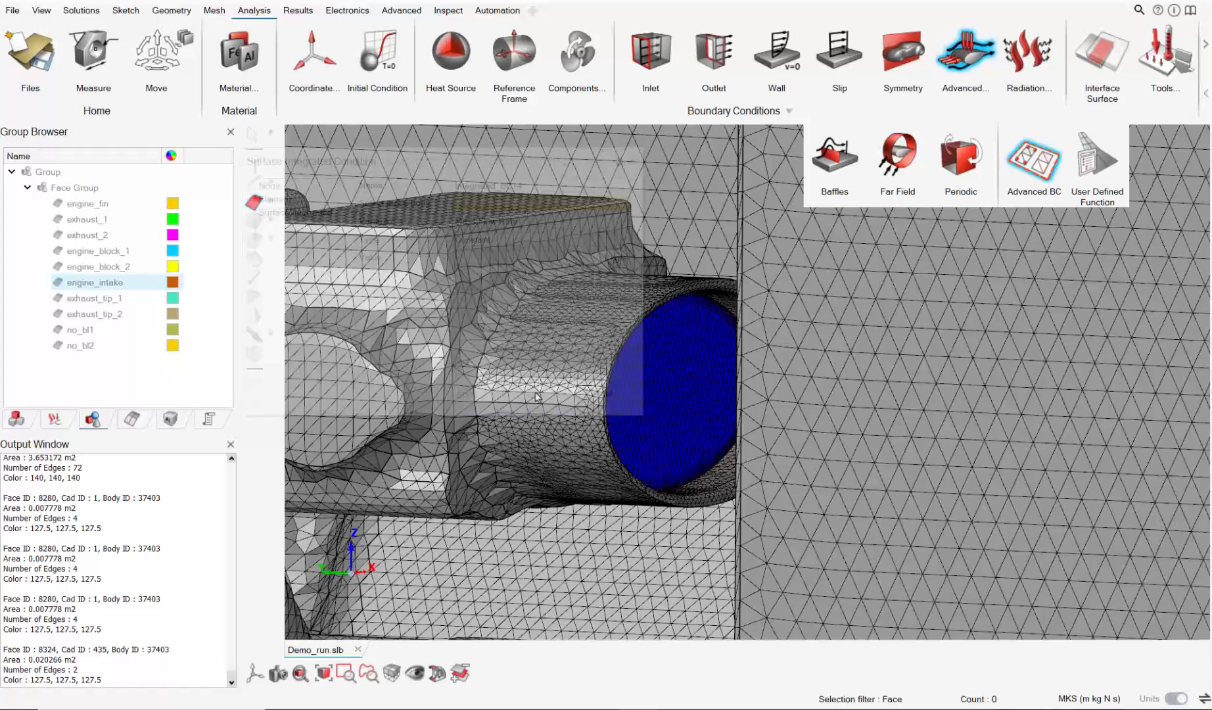
Step: Review the definitions of the air_intake_mass_flux condition and the air_intake outlet, leaving both without edits
left_click(62, 421)
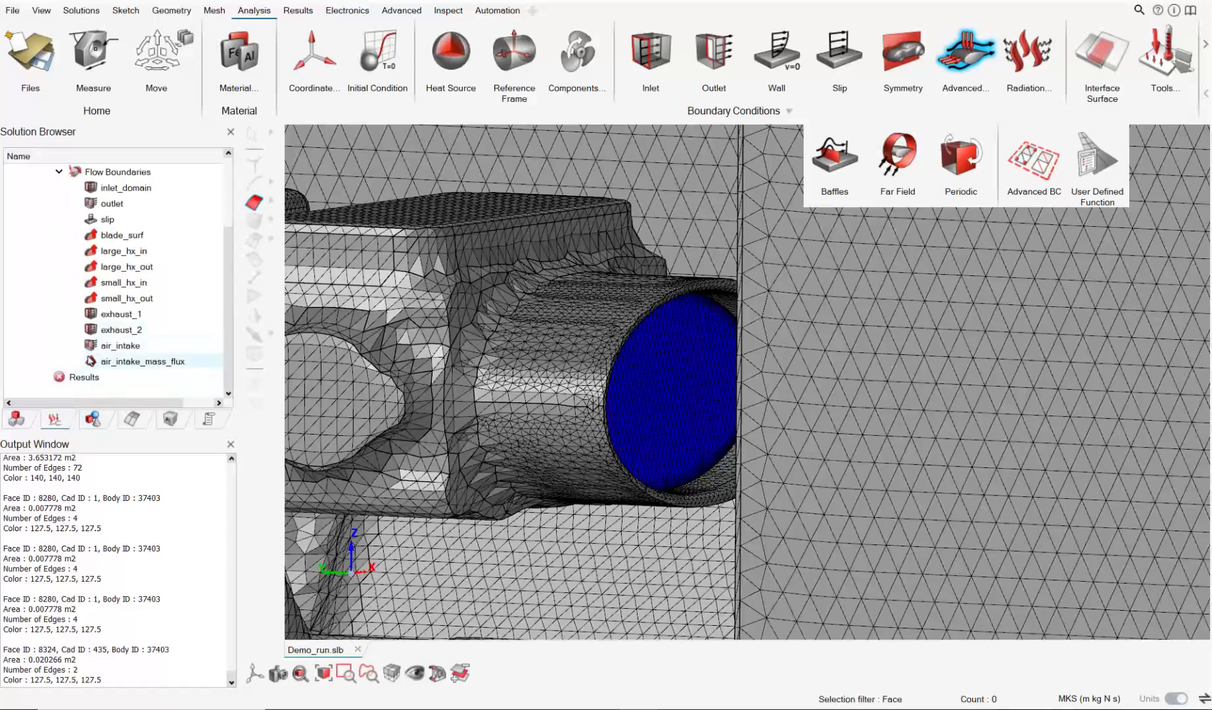
double_click(133, 360)
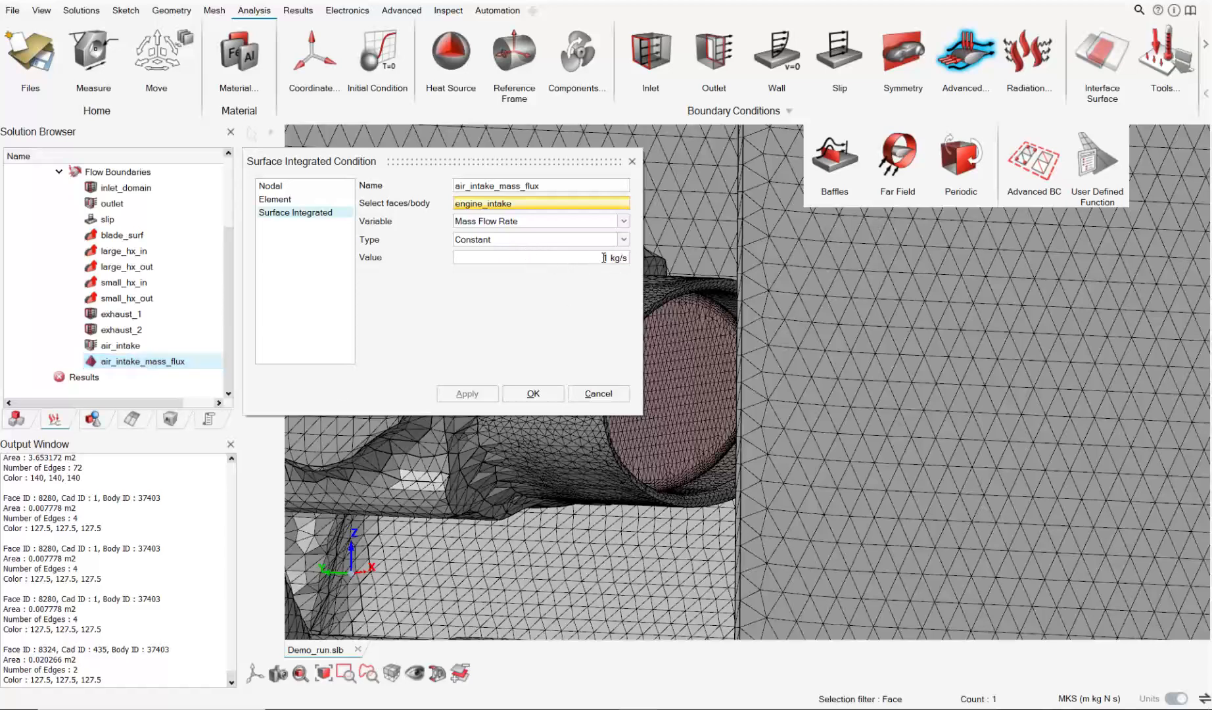
left_click(598, 393)
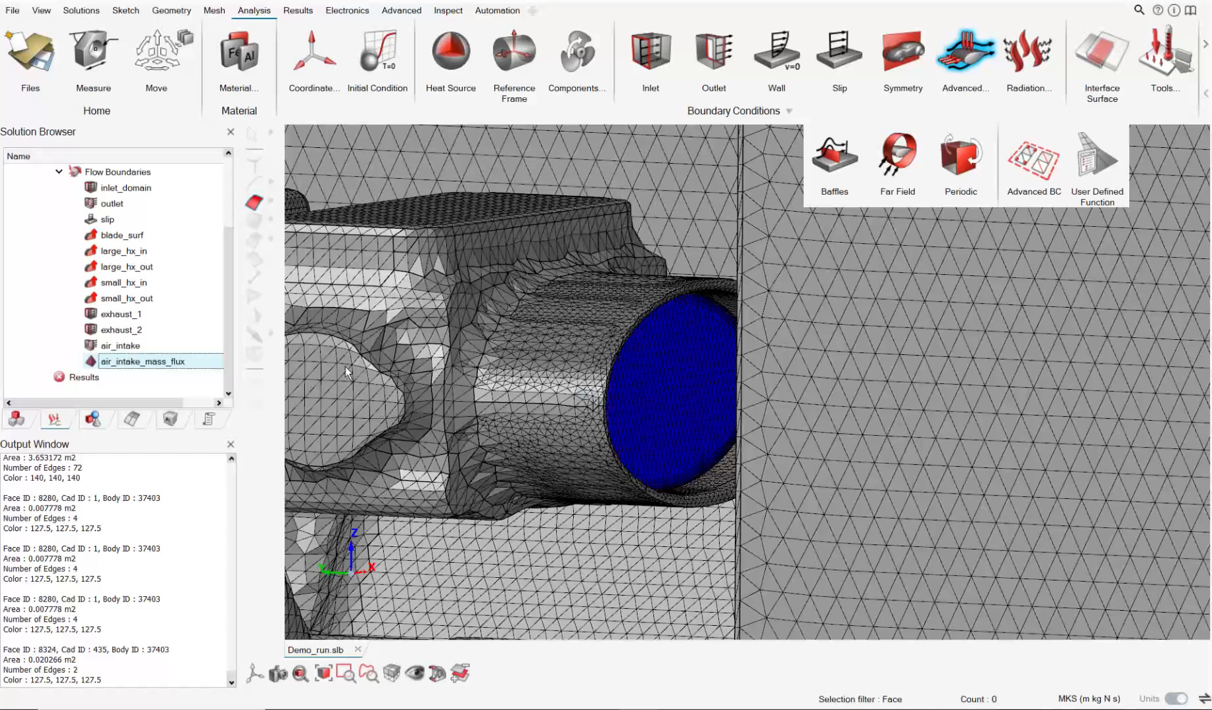
double_click(120, 346)
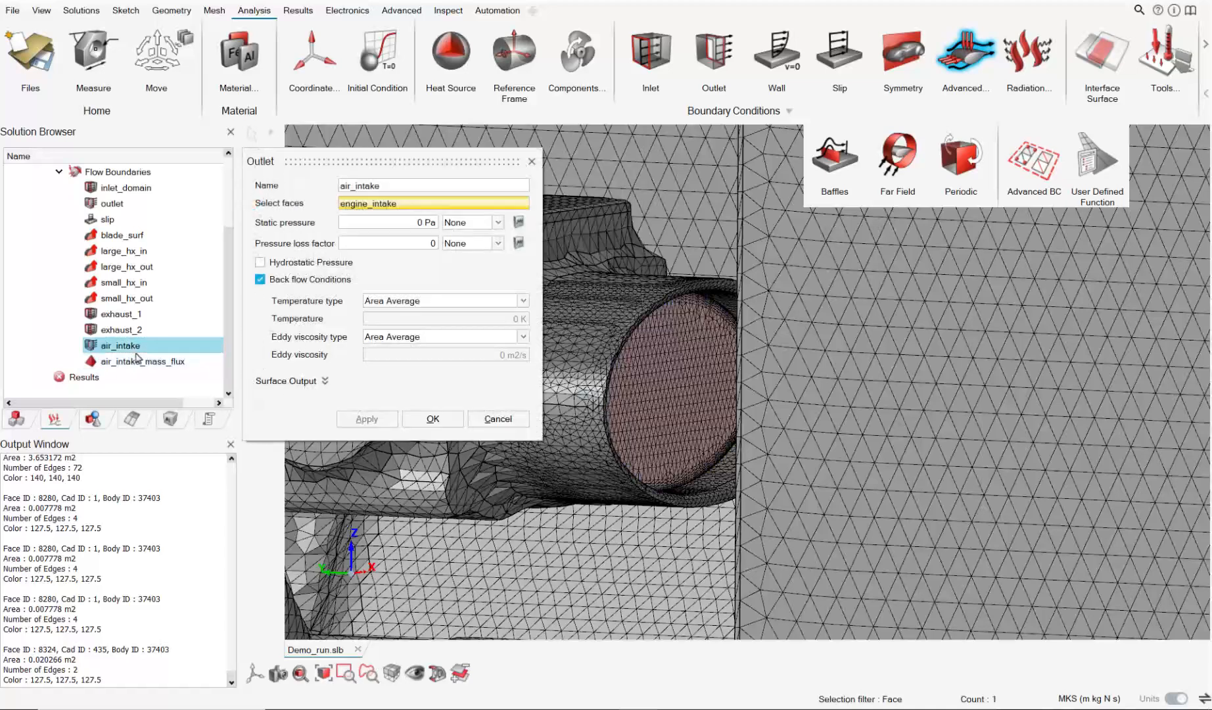
left_click(497, 419)
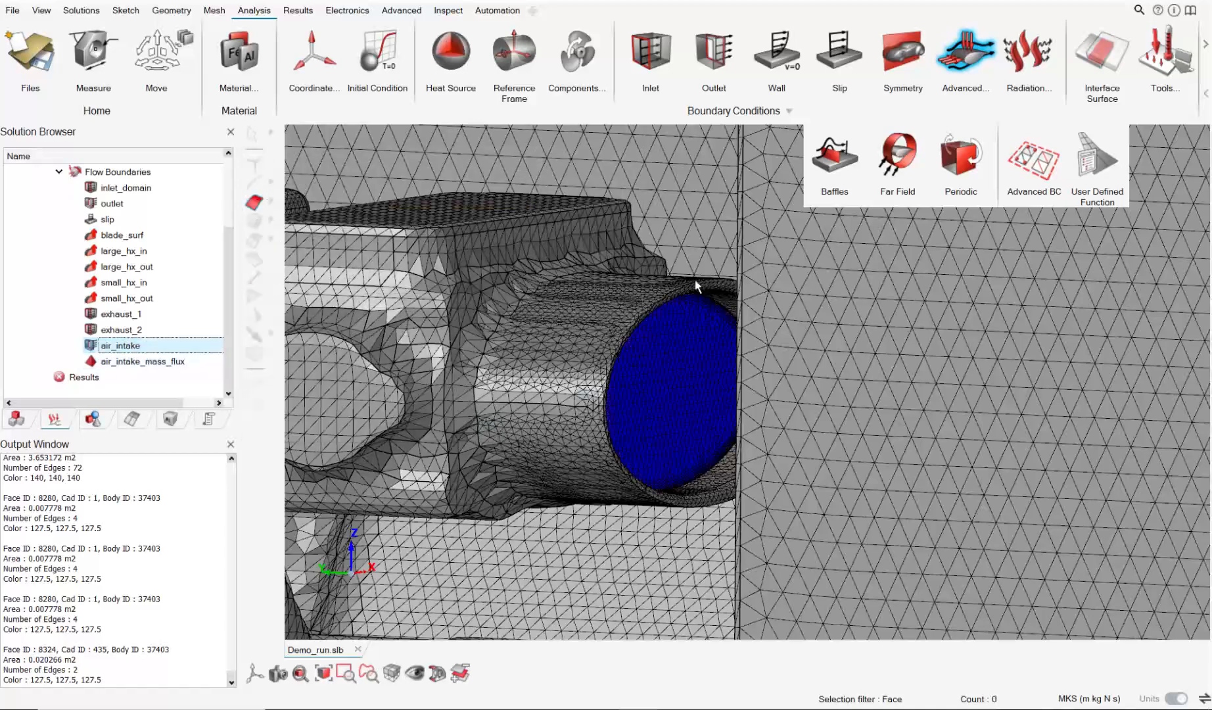
Step: Examine the engine block and surrounding parts behind the side louvers from several angles
scroll(569, 250, "down", 3)
scroll(569, 250, "down", 5)
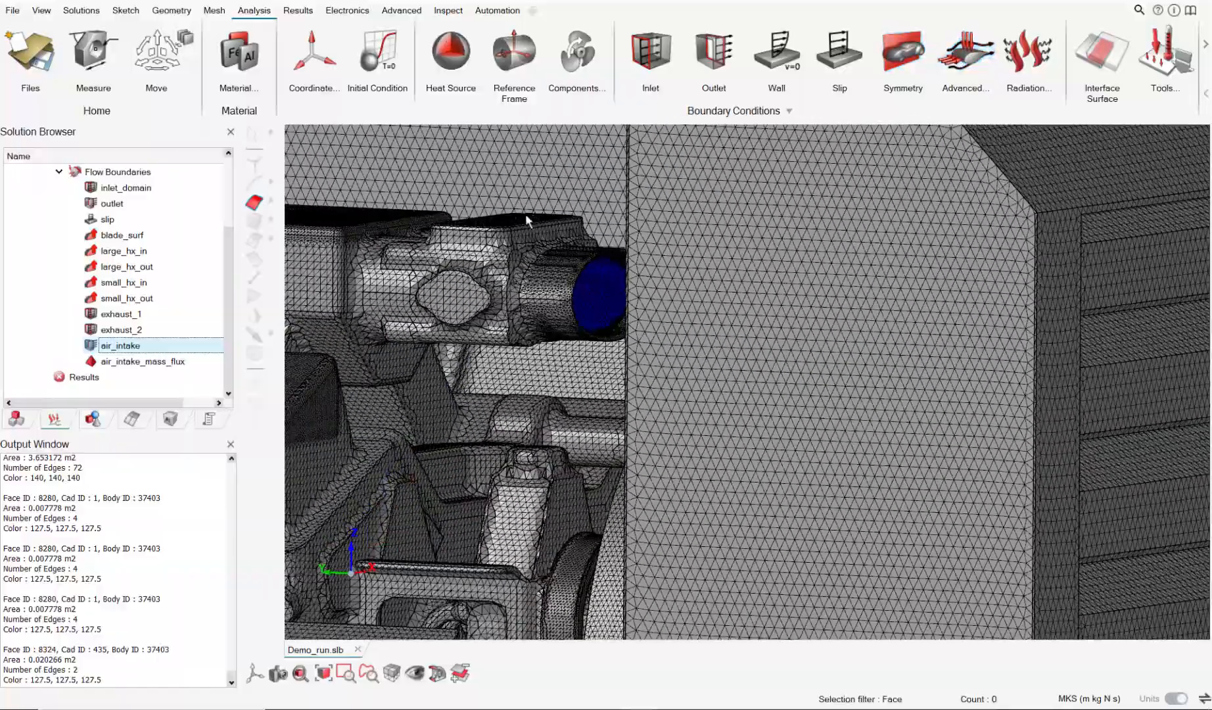
right_click_drag(513, 220, 861, 336)
scroll(568, 366, "down", 2)
middle_click_drag(568, 366, 612, 440)
right_click_drag(612, 439, 675, 376)
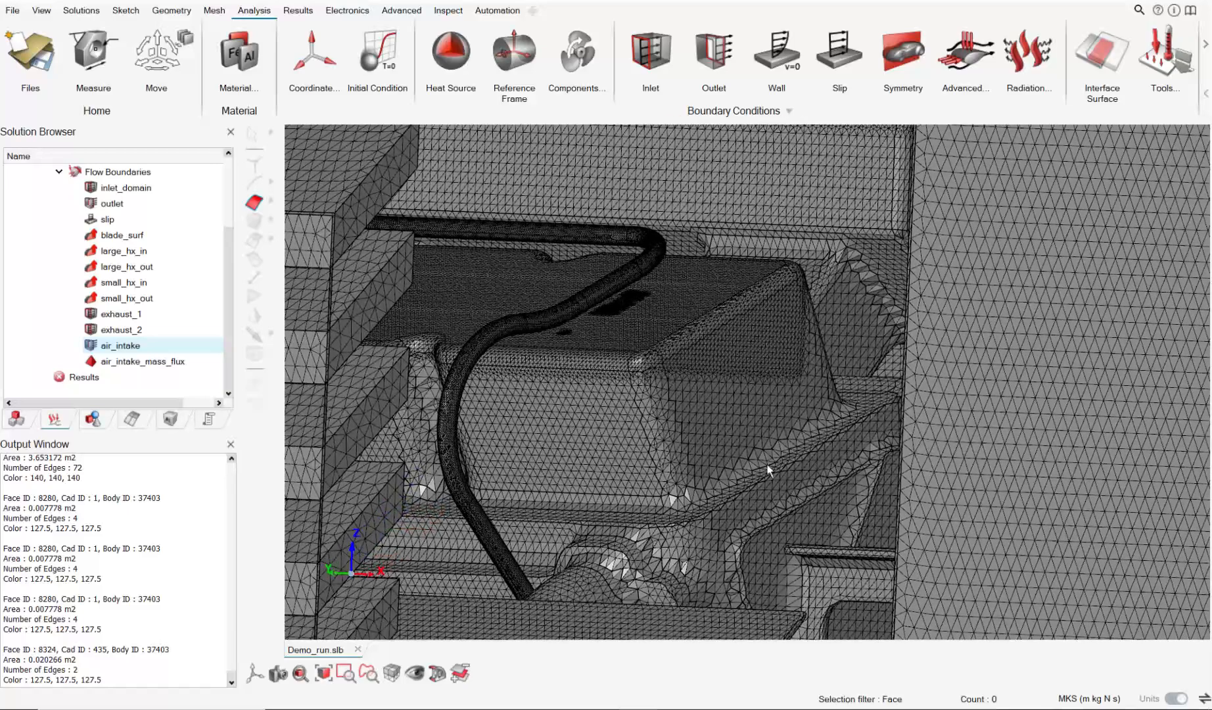
scroll(813, 446, "down", 2)
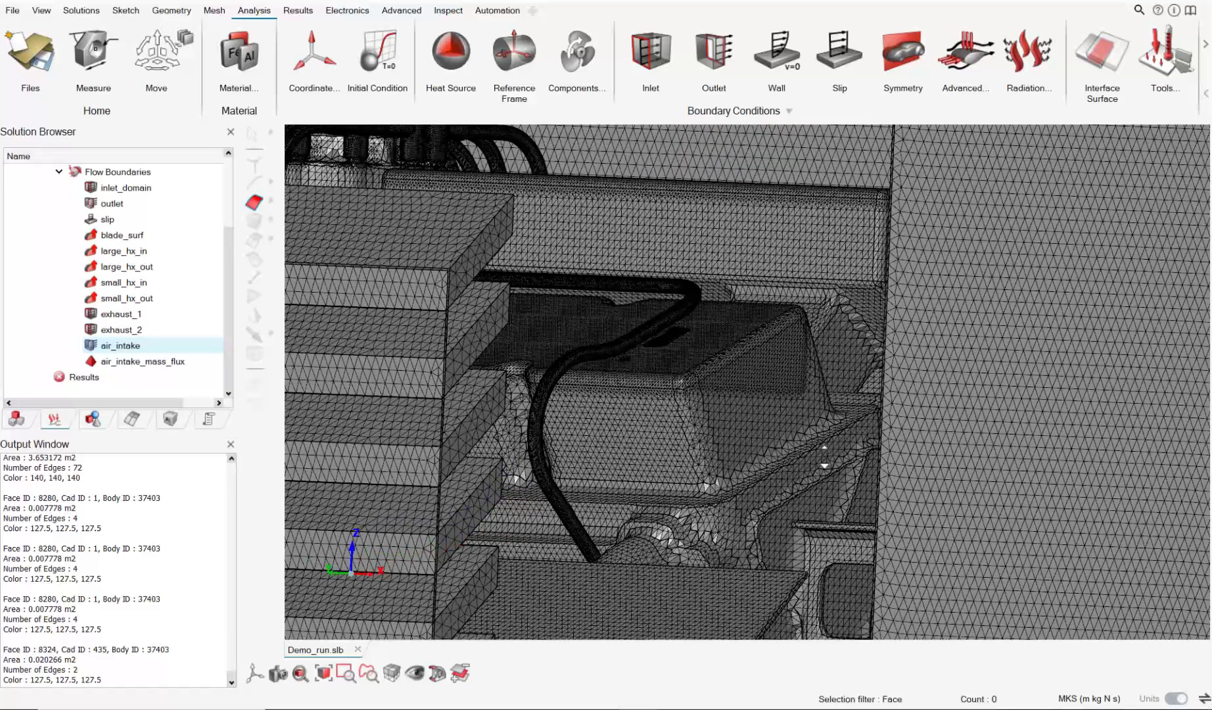
middle_click_drag(761, 400, 758, 346)
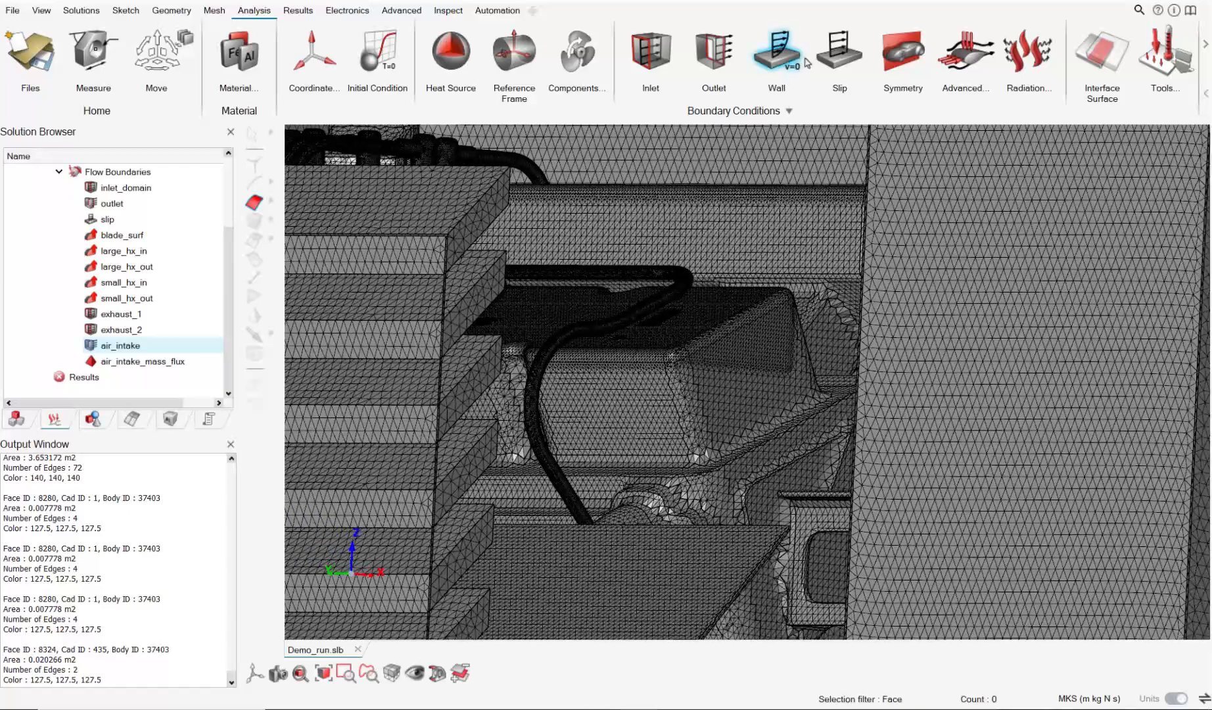
Step: Start a wall boundary condition, name it engine_block and keep its reference frame at None
left_click(778, 54)
left_click(433, 185)
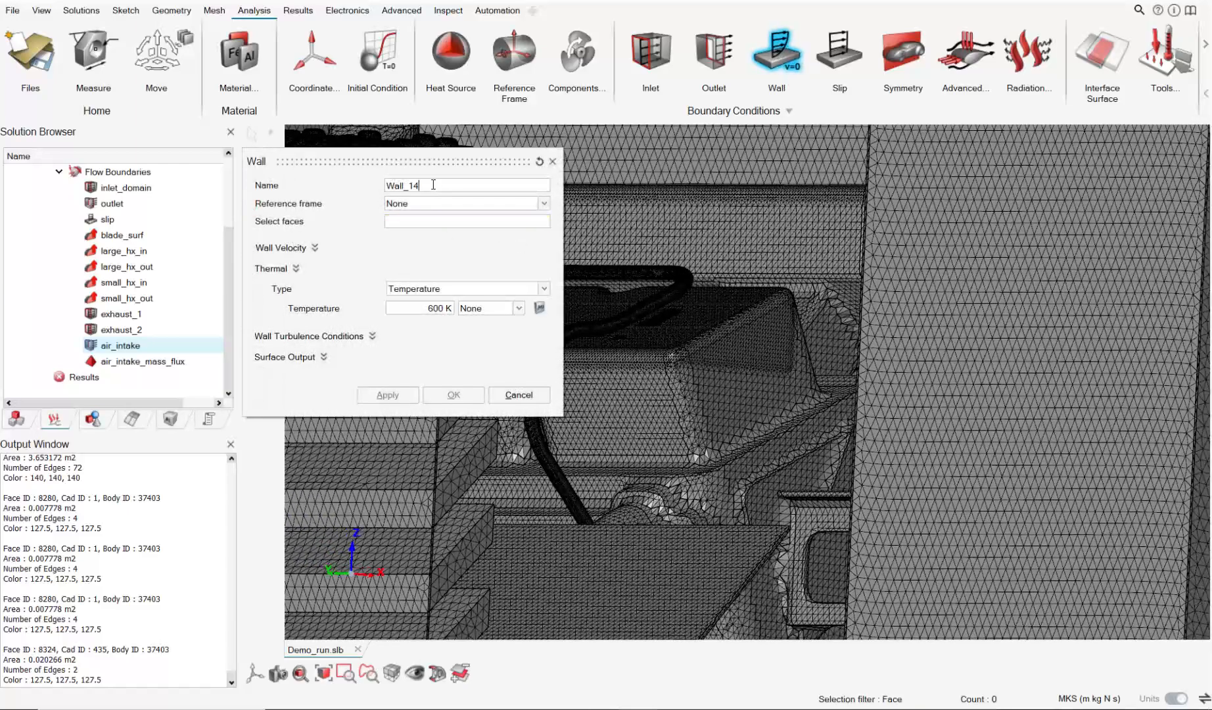
key("ctrl+a")
type("engi")
scroll(742, 316, "down", 3)
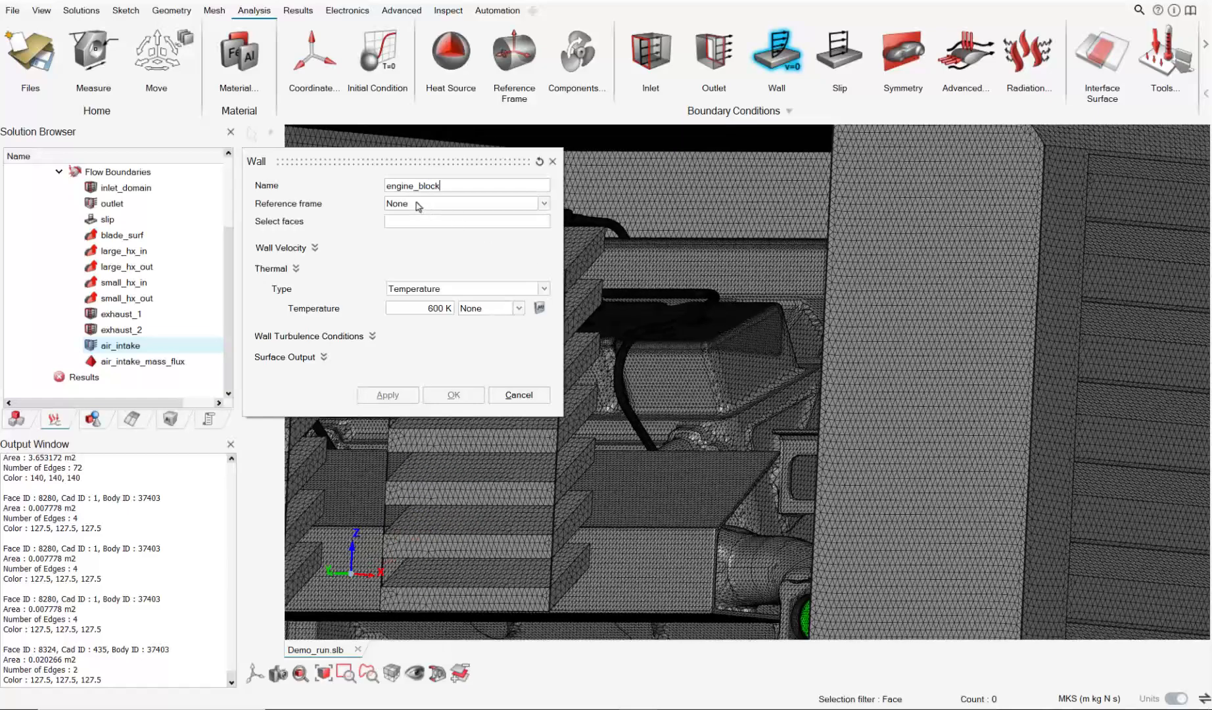
left_click(416, 202)
left_click(416, 203)
left_click(422, 223)
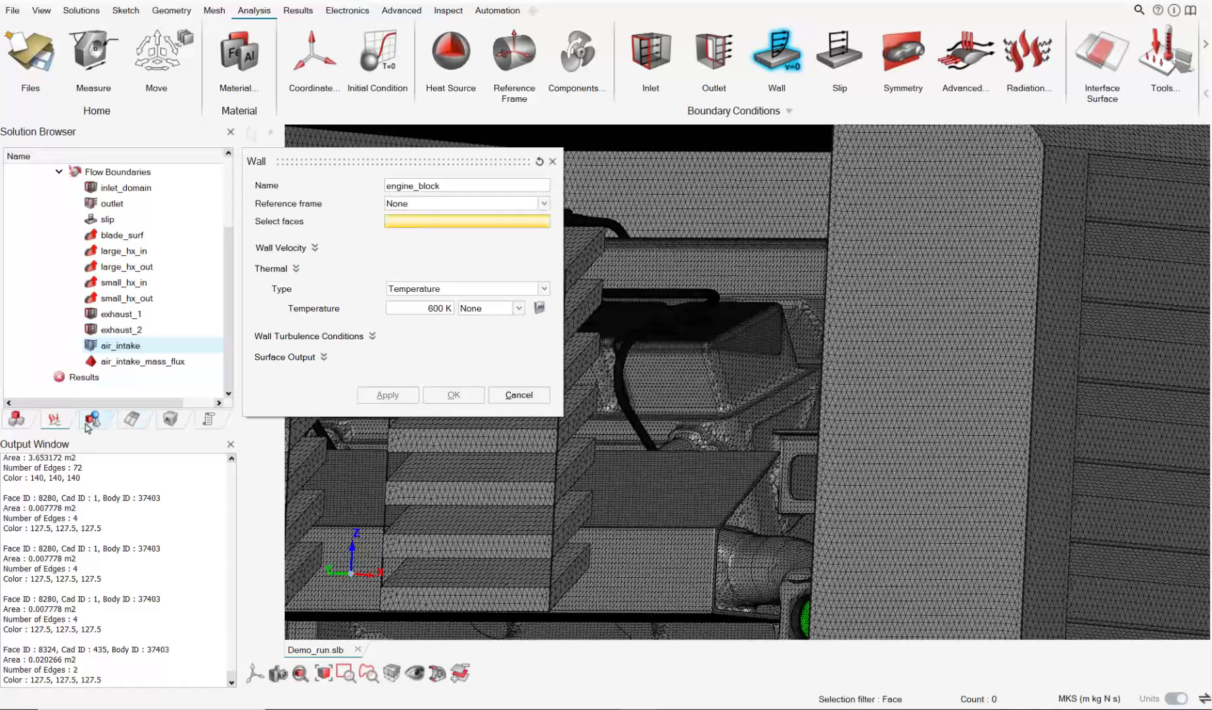
Step: Assign face groups engine_block_1 and engine_block_2 to the engine_block wall, set its temperature to 500 K and create it
scroll(717, 329, "up", 5)
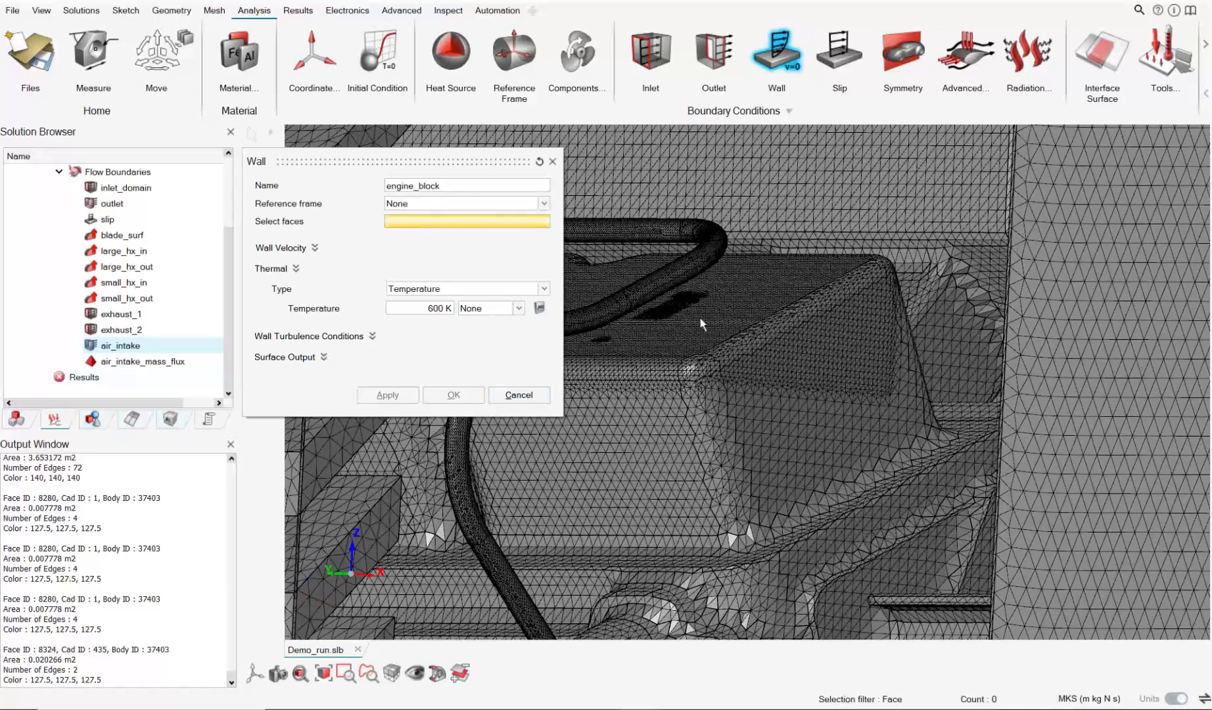
left_click(100, 422)
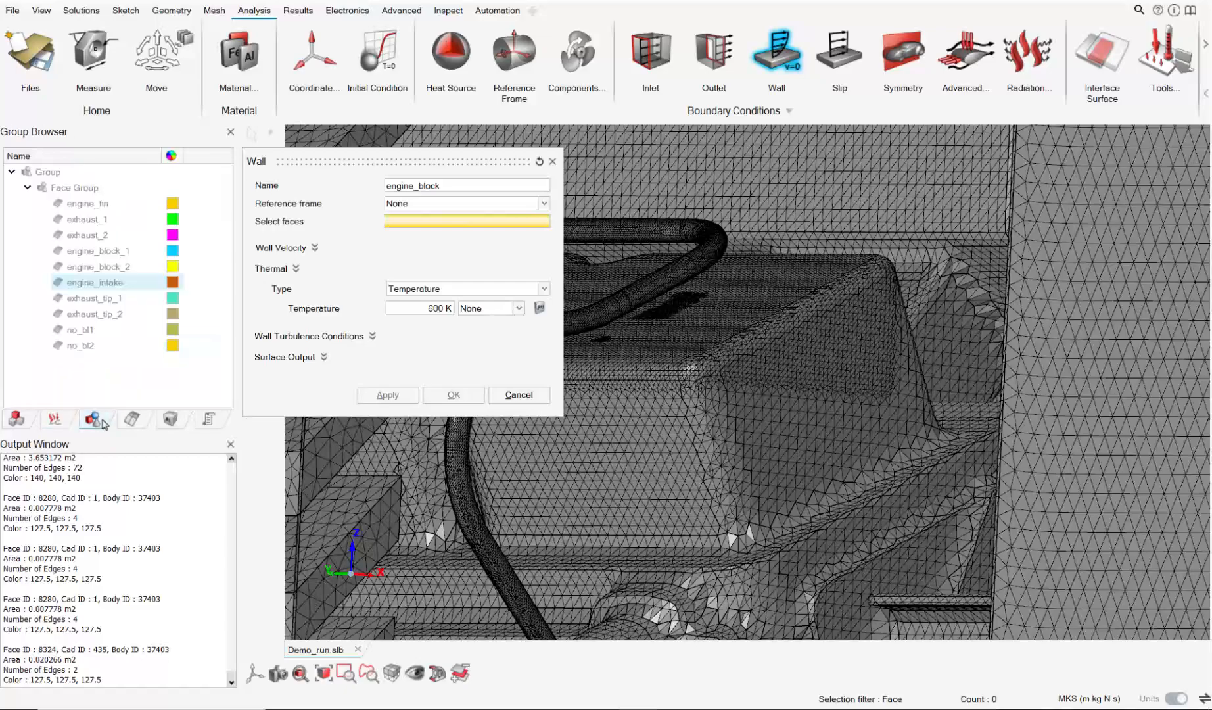
left_click(118, 252)
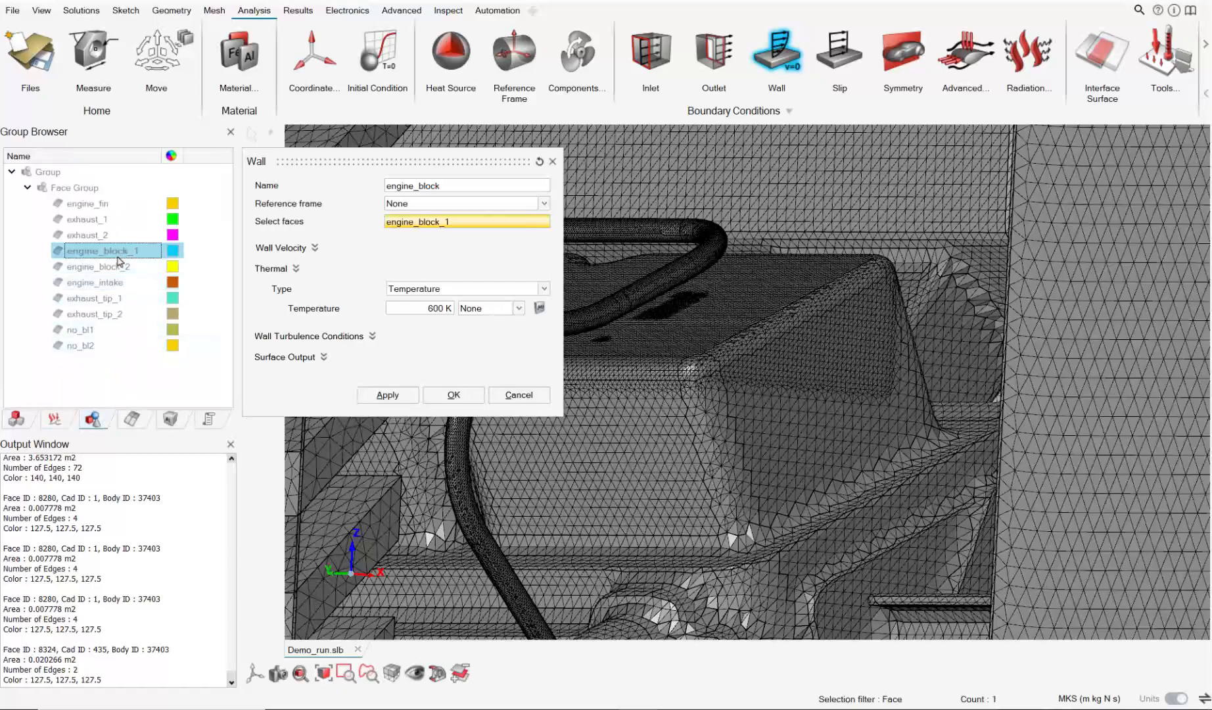
left_click(121, 267)
scroll(730, 335, "down", 5)
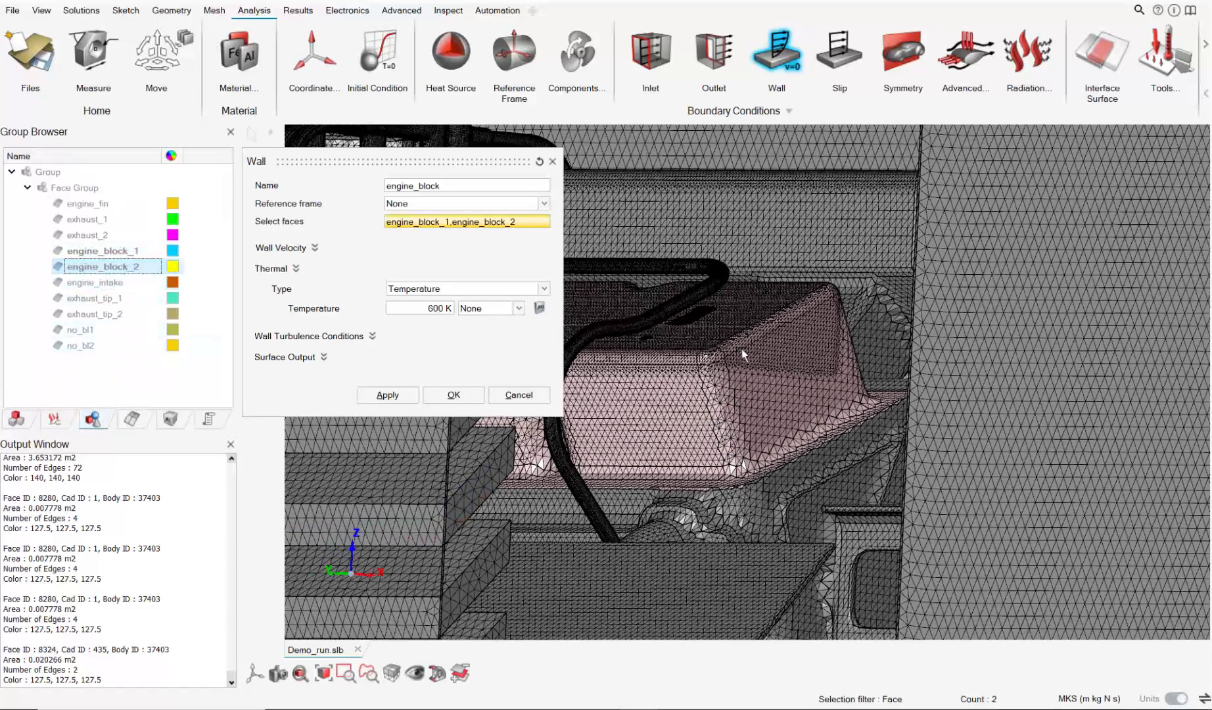
middle_click_drag(744, 352, 821, 365)
left_click(433, 308)
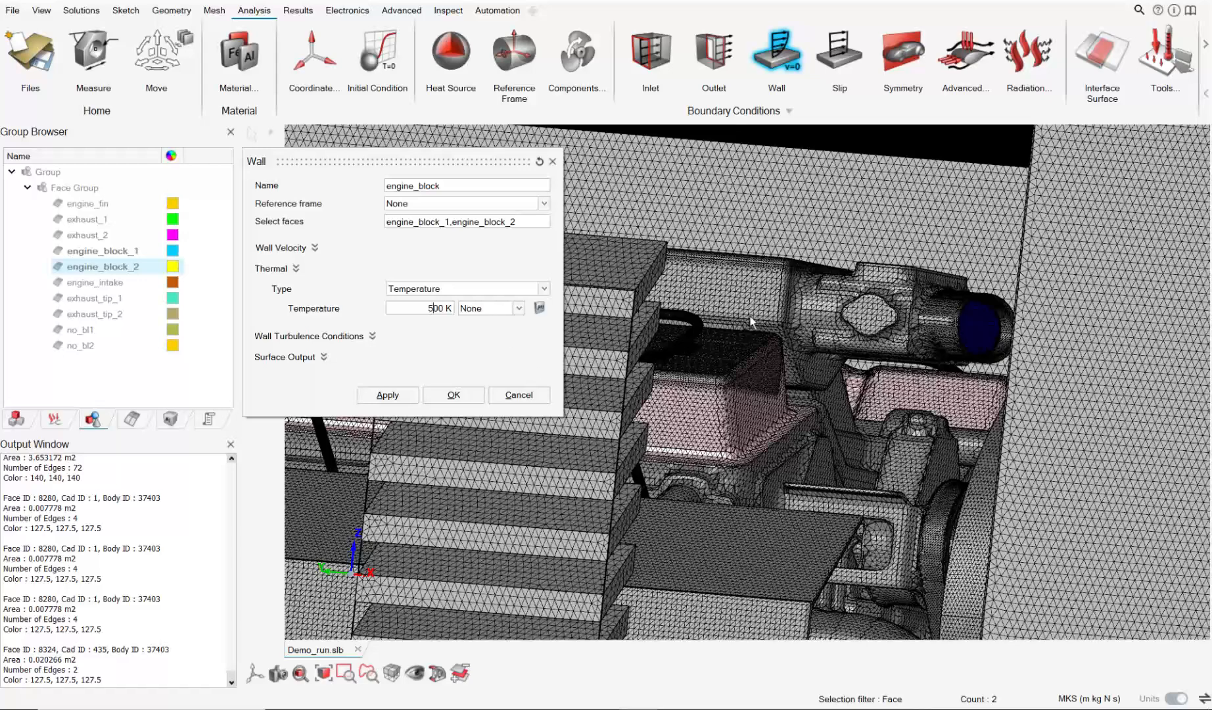
scroll(751, 322, "down", 3)
middle_click_drag(750, 322, 728, 332)
left_click(450, 395)
Step: Inspect the engine block faces with the new wall condition and the finned cover on top of the engine
scroll(726, 333, "up", 6)
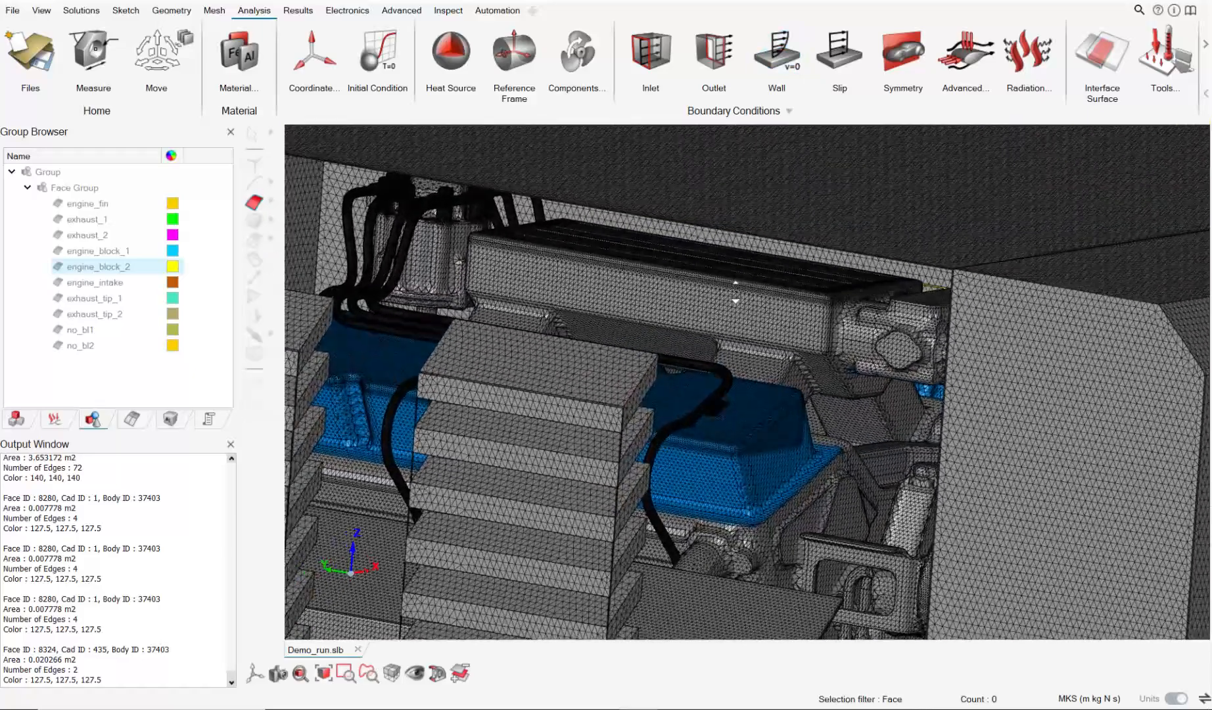
scroll(563, 294, "down", 8)
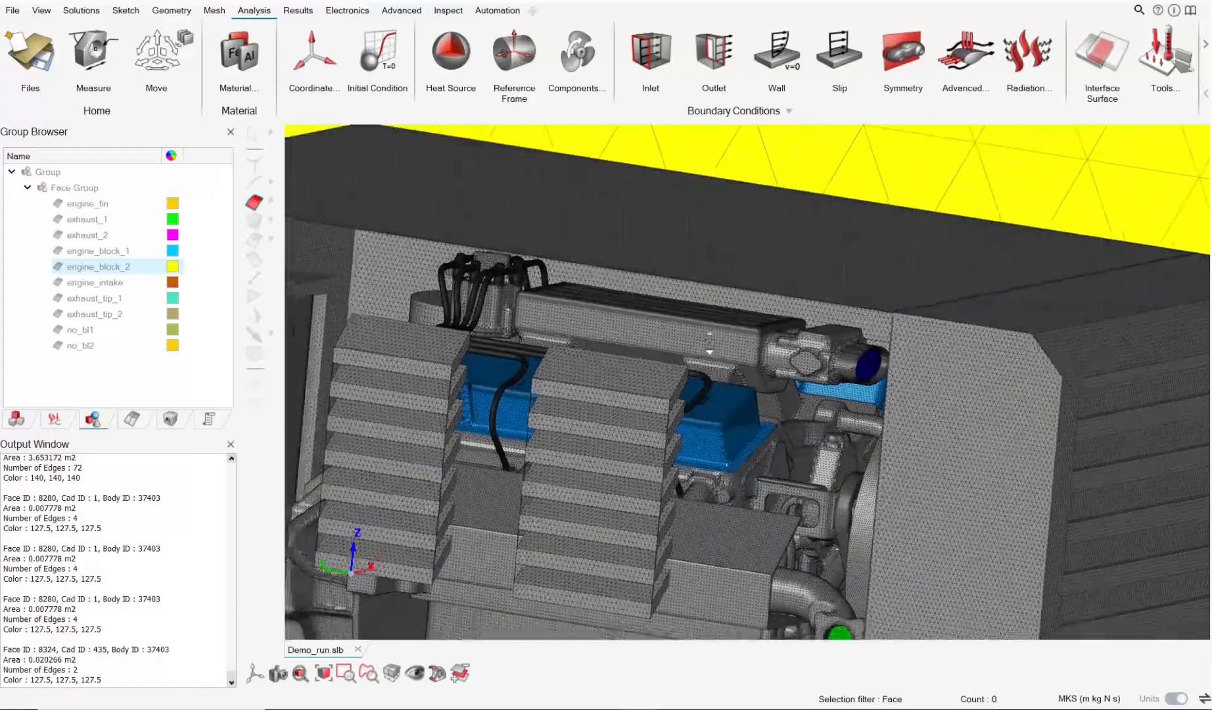
middle_click_drag(709, 342, 705, 351)
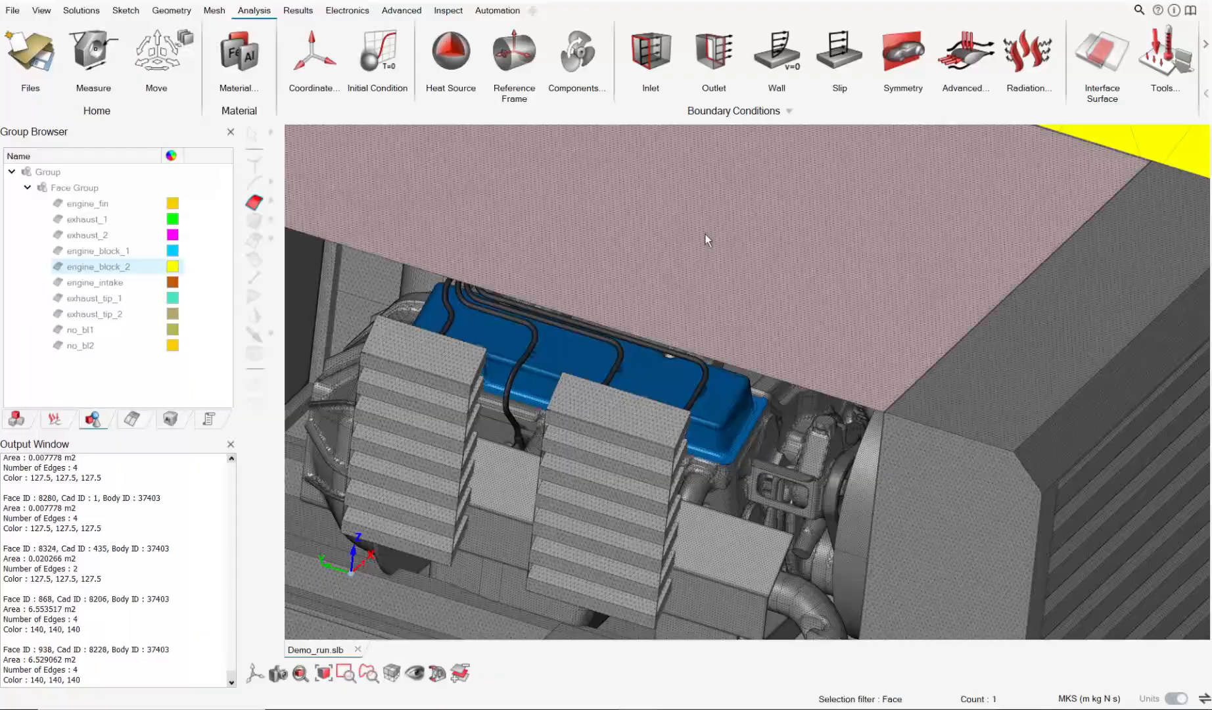
scroll(704, 233, "up", 8)
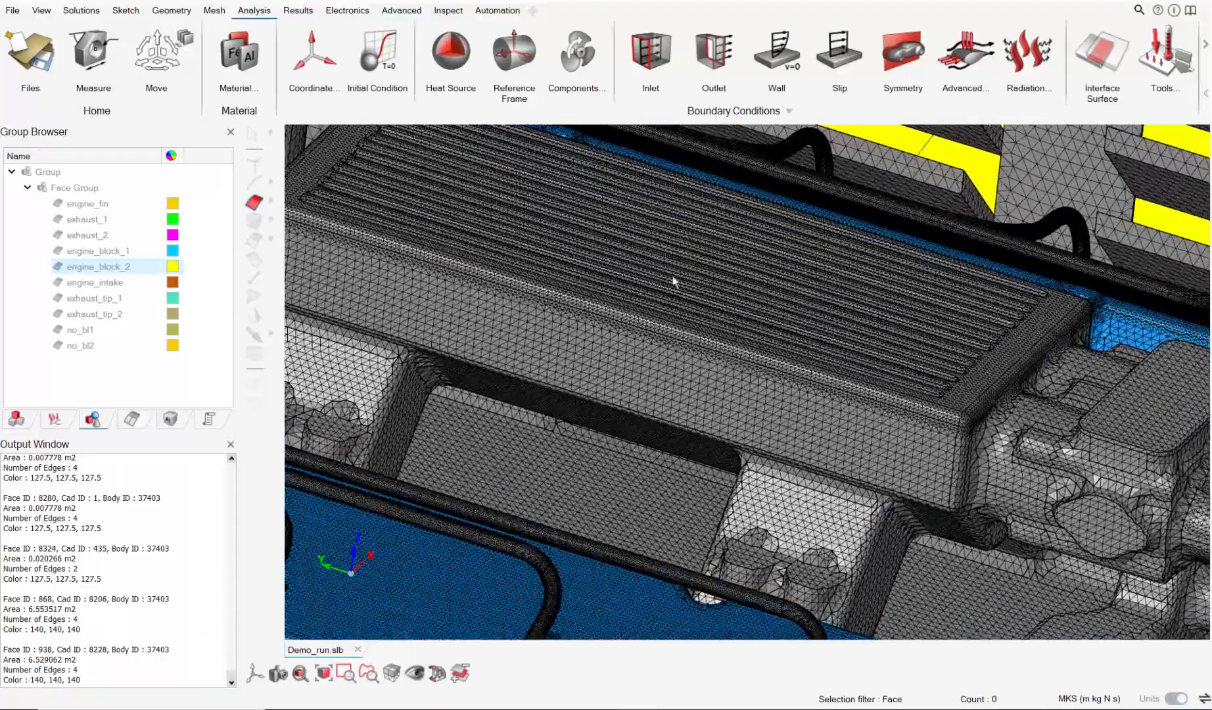
right_click_drag(673, 277, 730, 357)
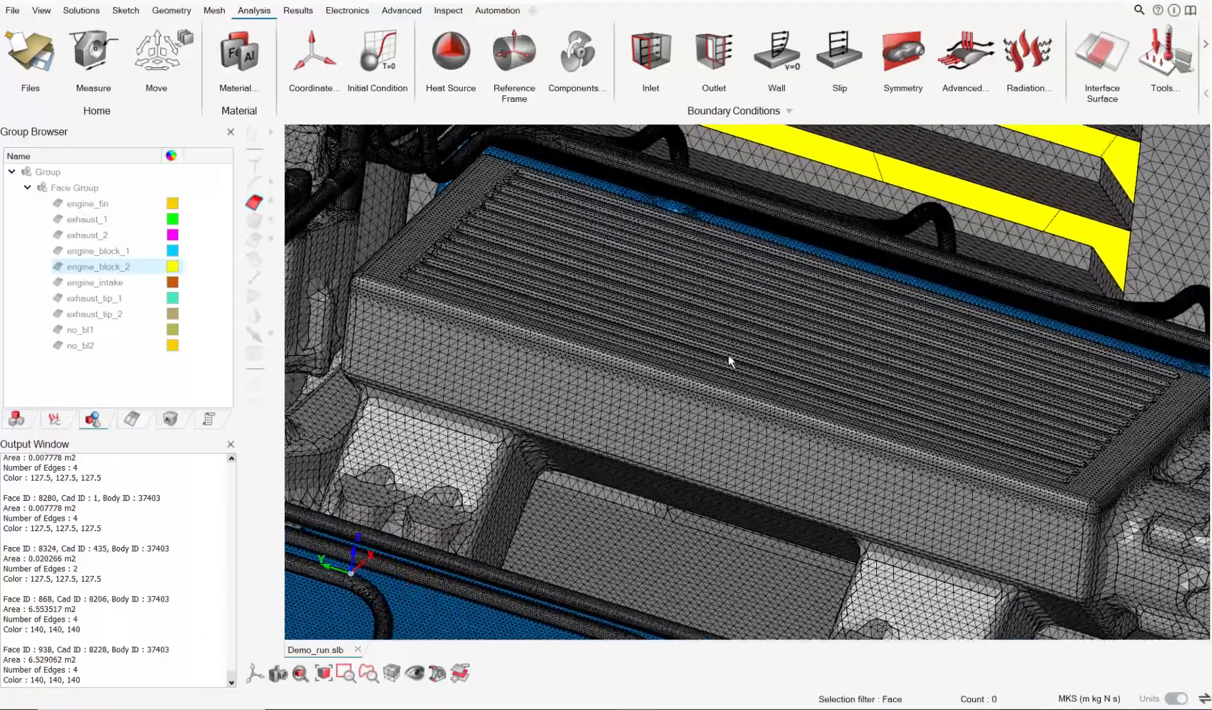
middle_click_drag(730, 357, 741, 376)
scroll(742, 376, "down", 2)
right_click_drag(620, 335, 674, 445)
scroll(473, 368, "up", 3)
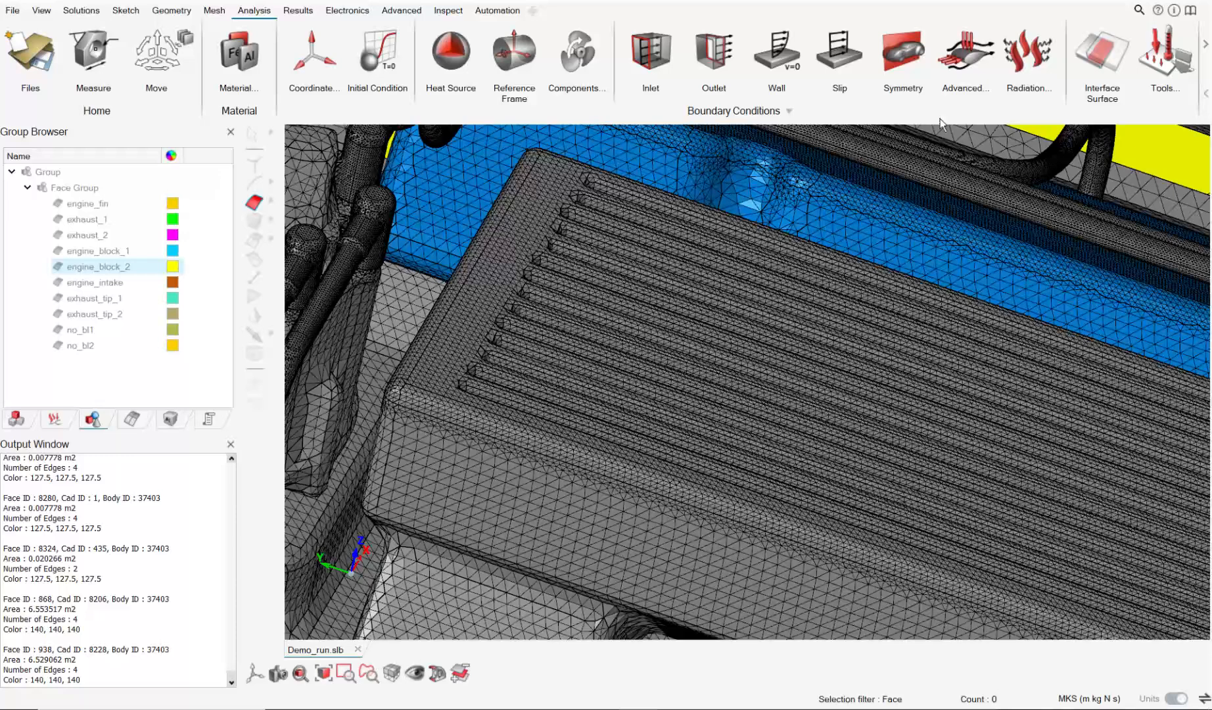
Step: Start another wall boundary condition on the face group engine_fin and name it engine_fin
left_click(777, 53)
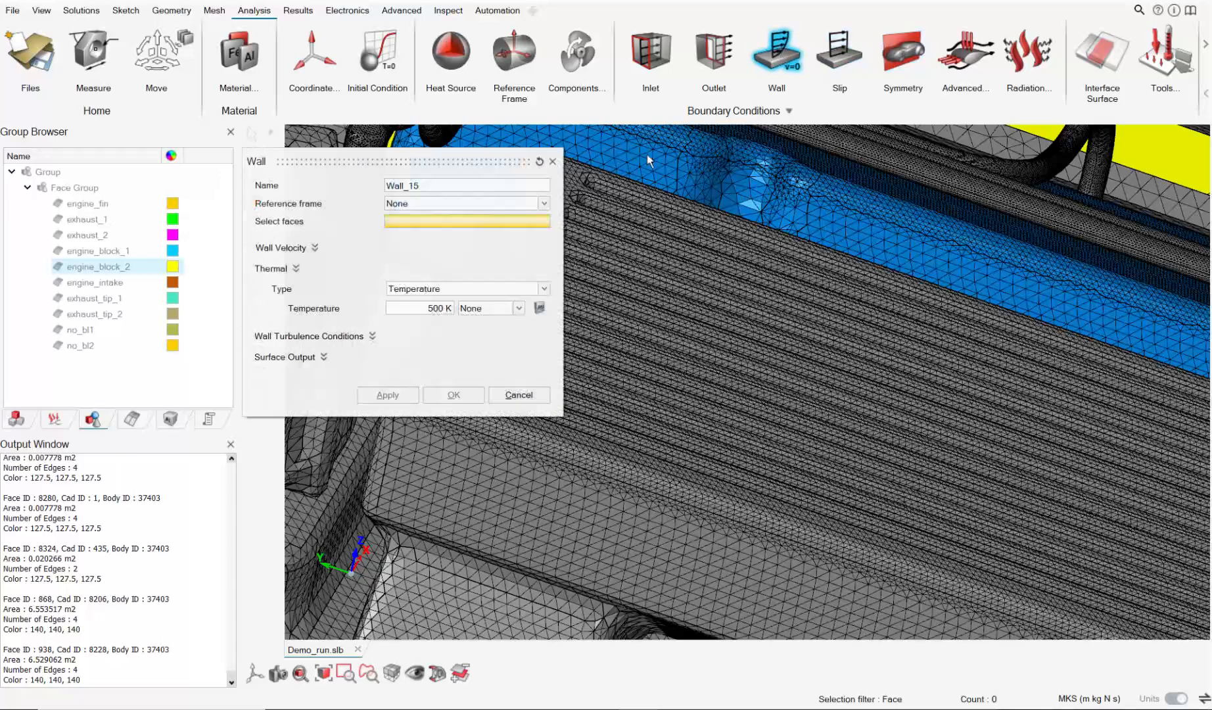
double_click(86, 209)
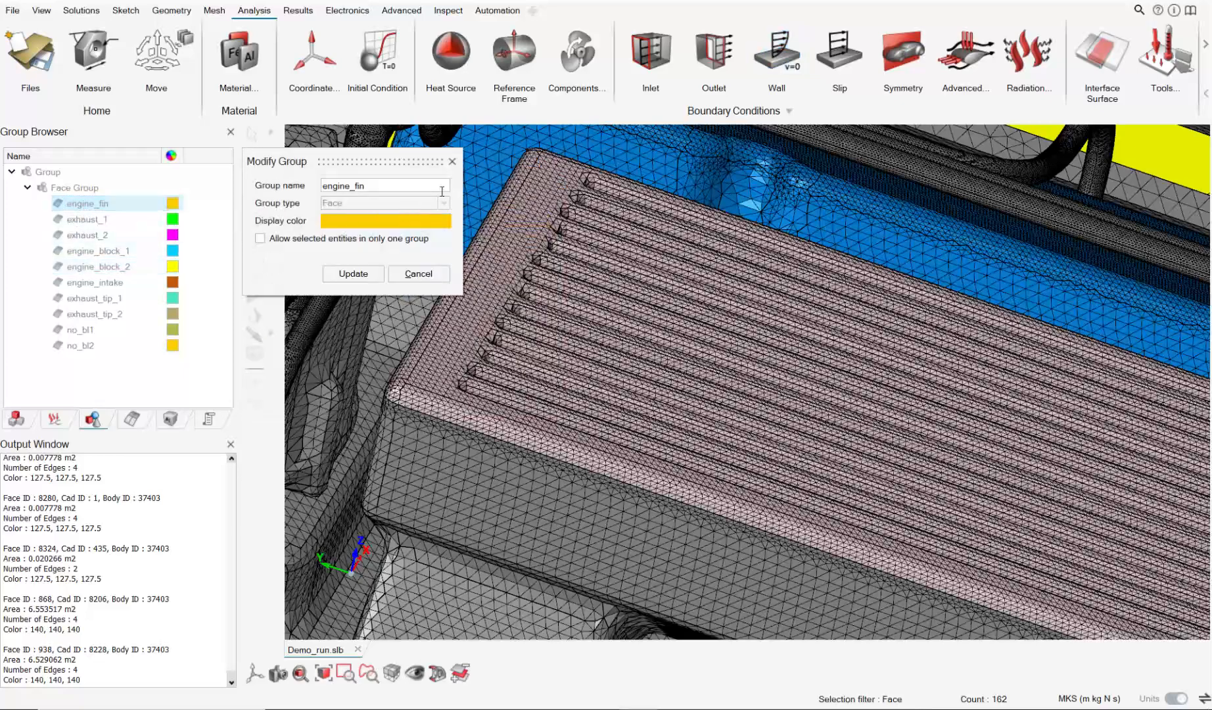
left_click(451, 162)
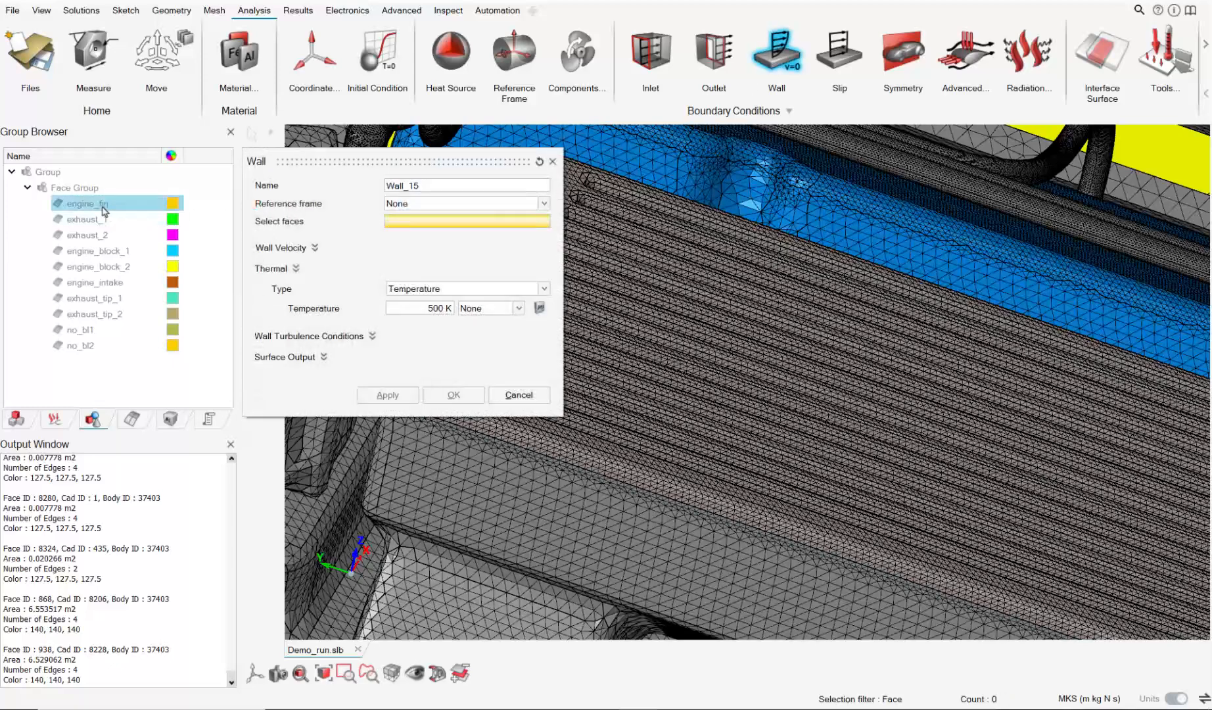
left_click(432, 186)
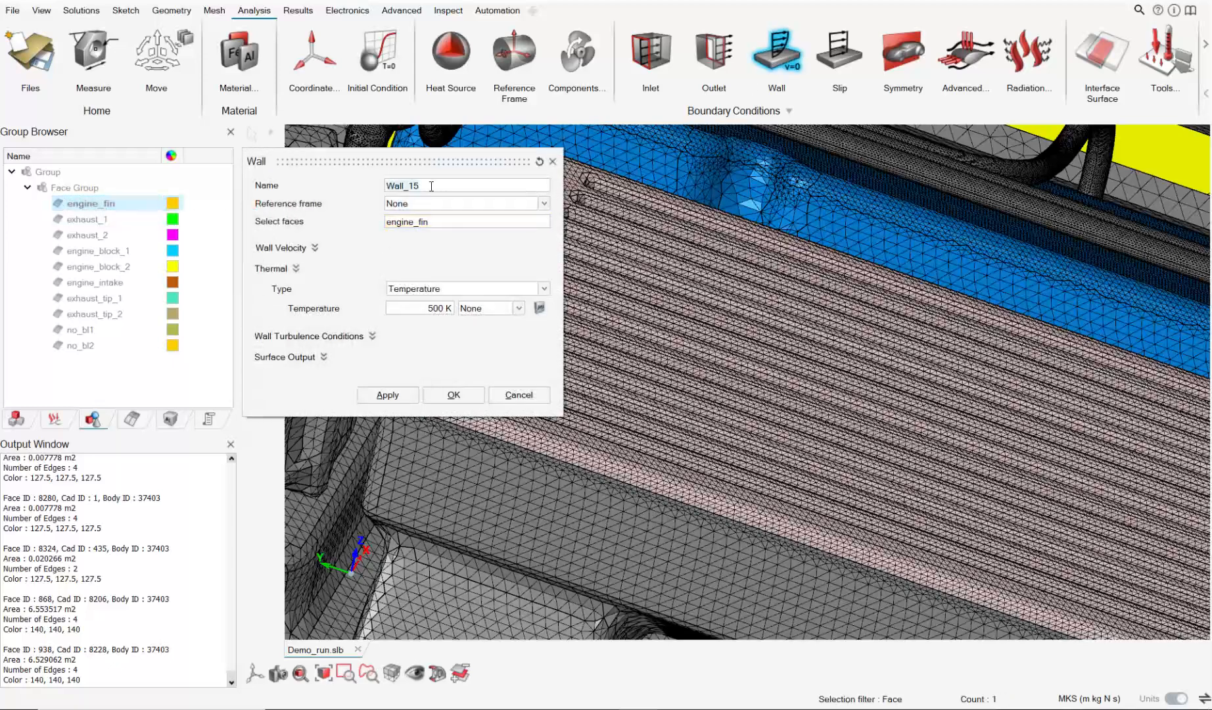
key("ctrl+a")
type("en")
Step: Keep the thermal type of the engine_fin wall as Temperature, set it to 400 K and create the condition
left_click(430, 290)
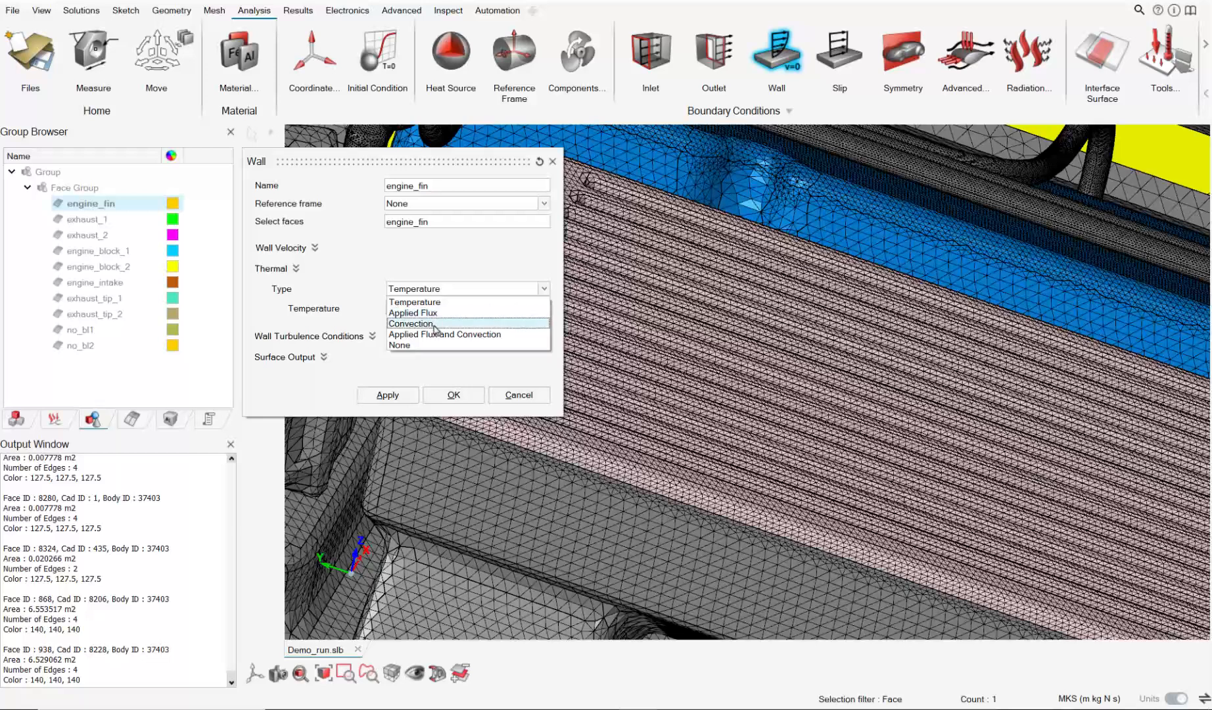
left_click(433, 301)
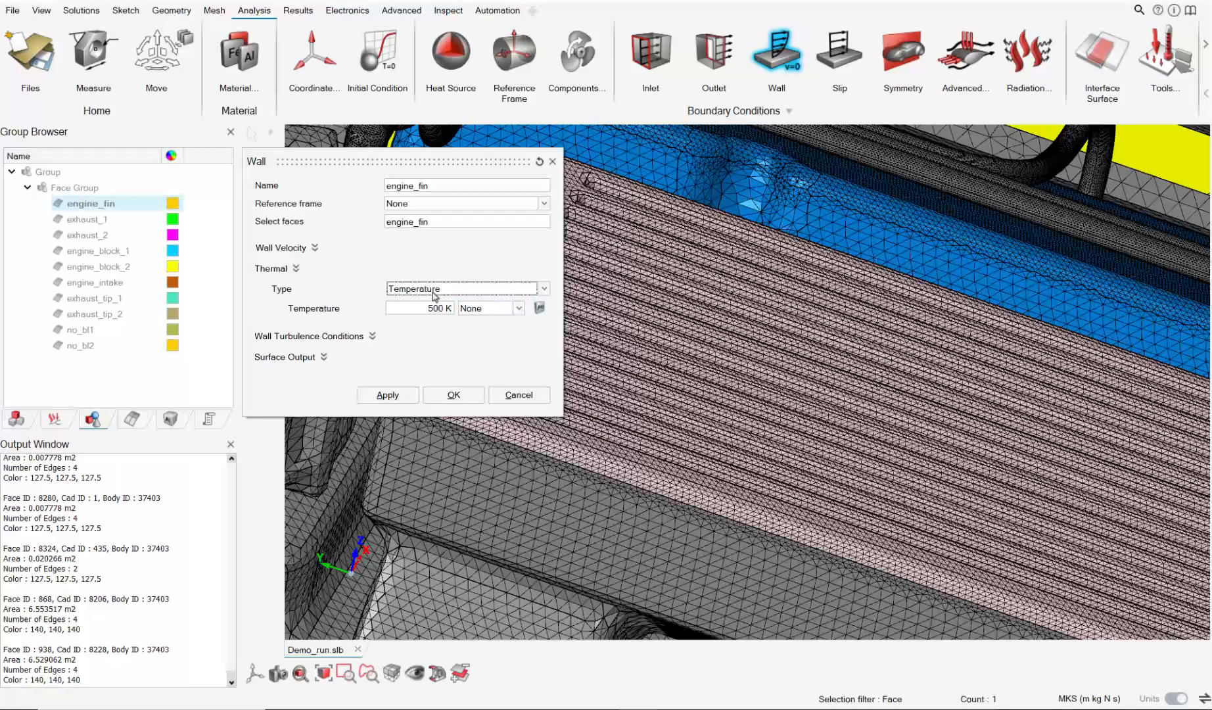
left_click(431, 309)
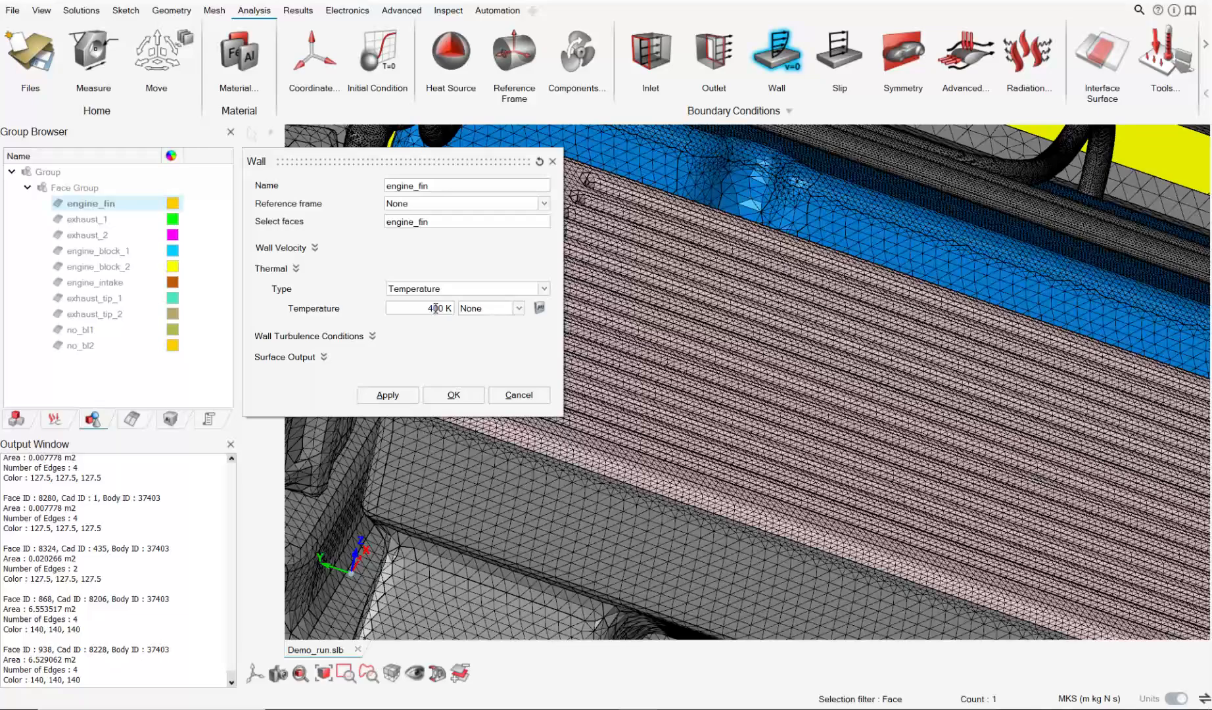
left_click(454, 395)
Step: Hide the large outer domain face that blocks the view of the opposite side of the enclosure
scroll(648, 480, "up", 3)
scroll(648, 481, "down", 7)
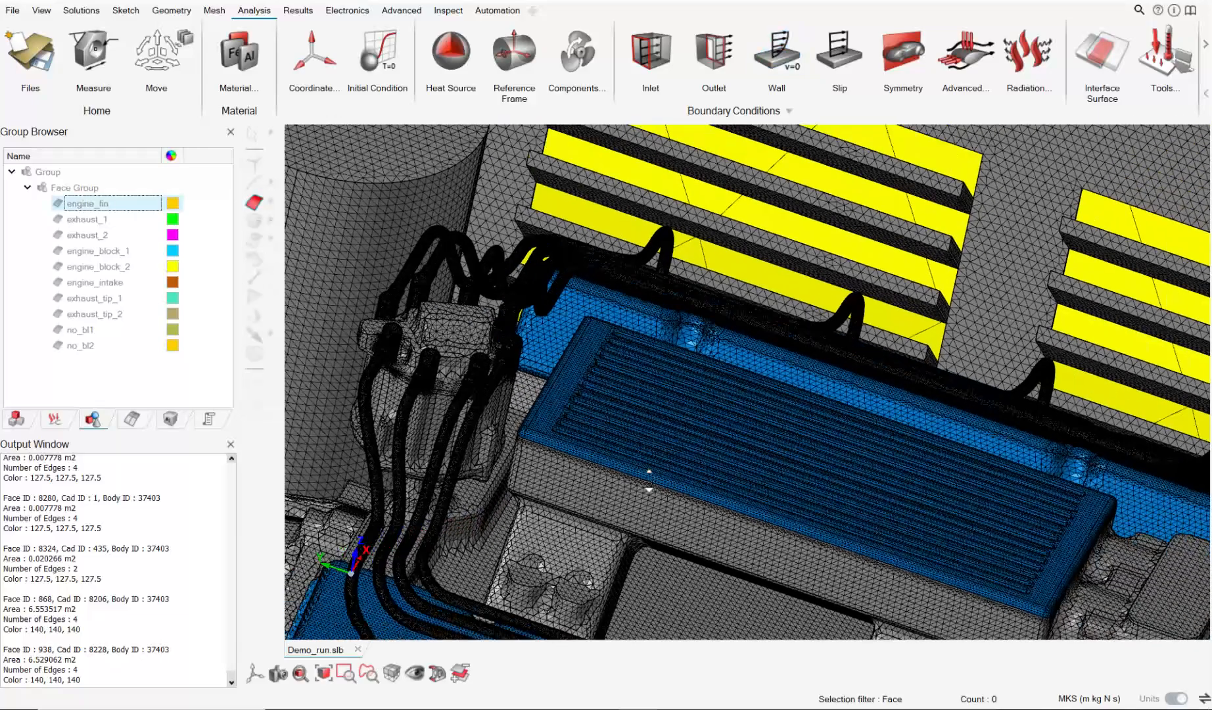
right_click_drag(670, 491, 602, 319)
middle_click_drag(602, 319, 710, 414)
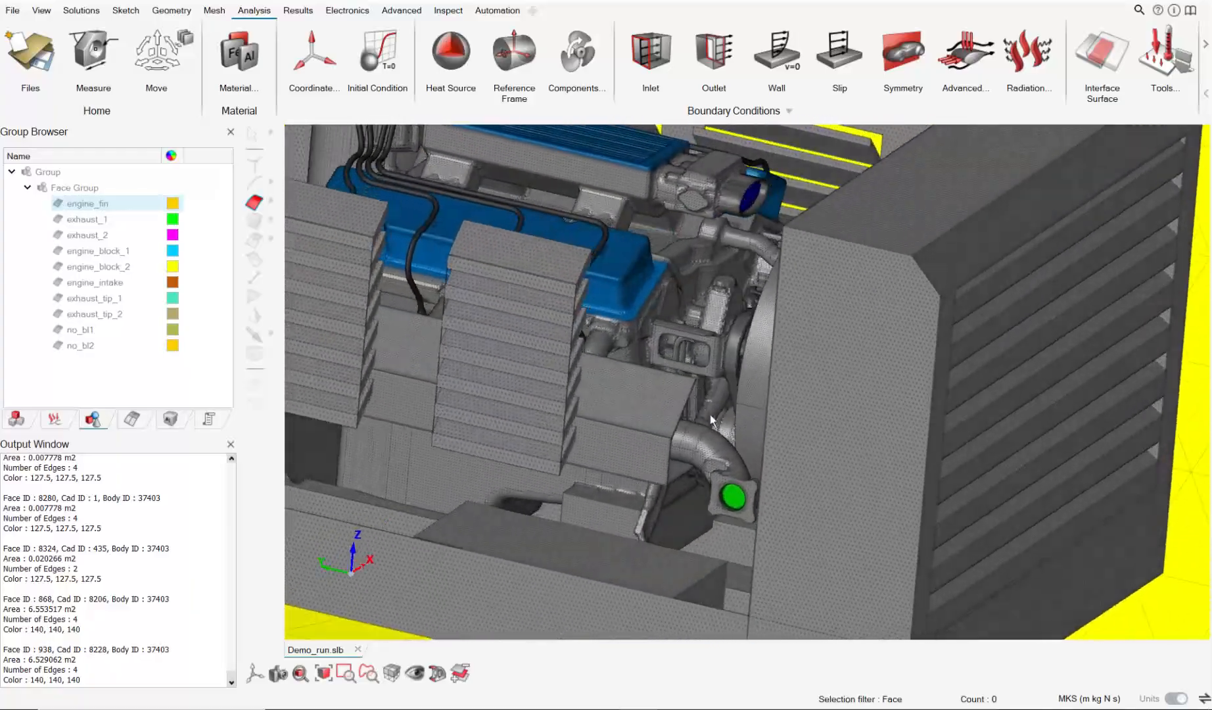
scroll(717, 439, "up", 5)
scroll(795, 300, "down", 7)
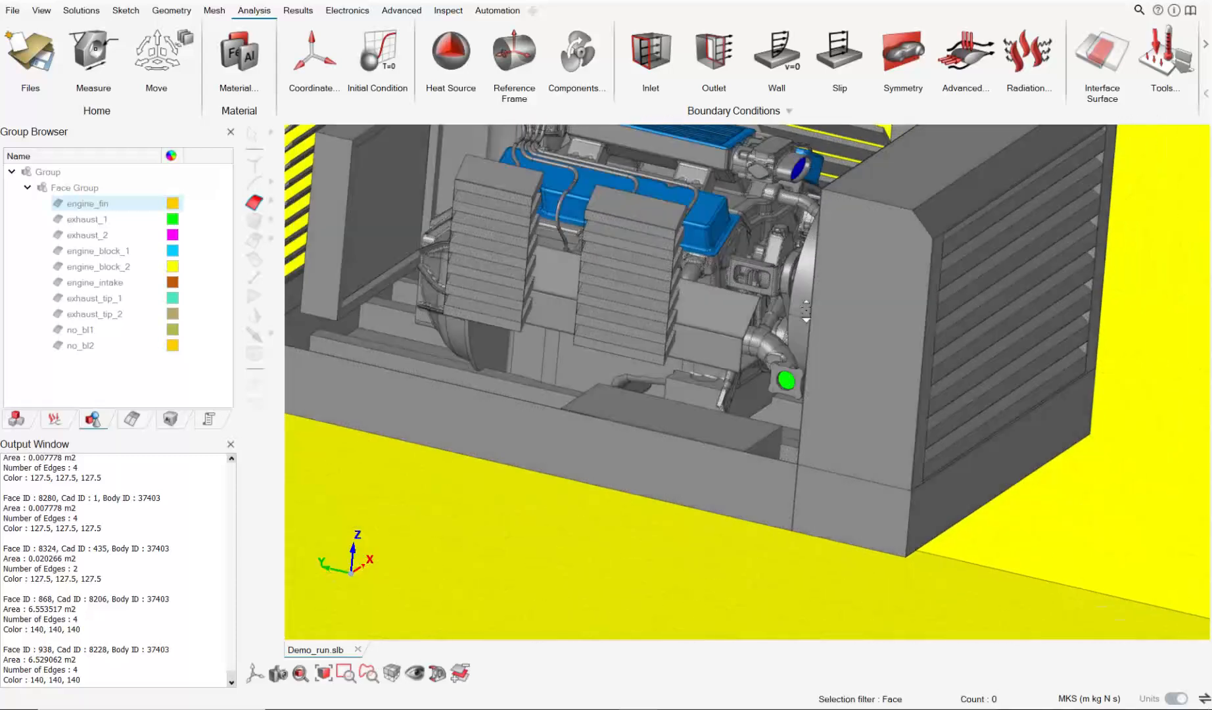
middle_click_drag(795, 301, 641, 306)
left_click(691, 296)
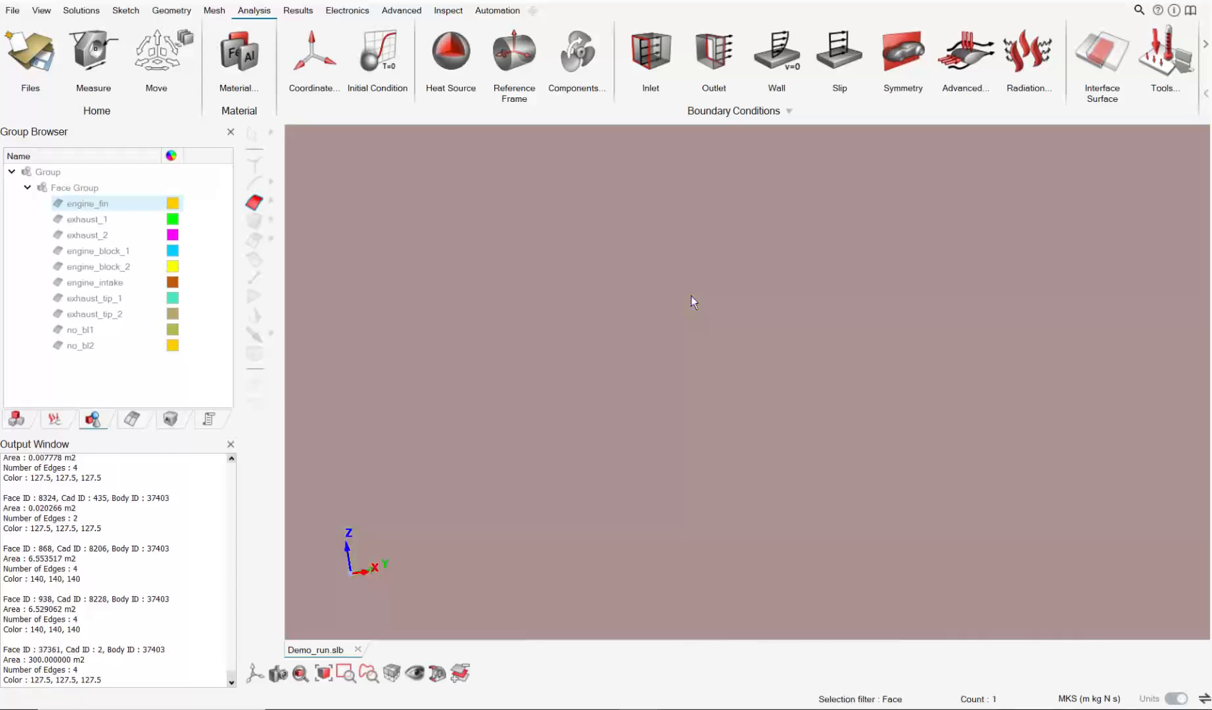
left_click(691, 296)
left_click(691, 296)
key("h")
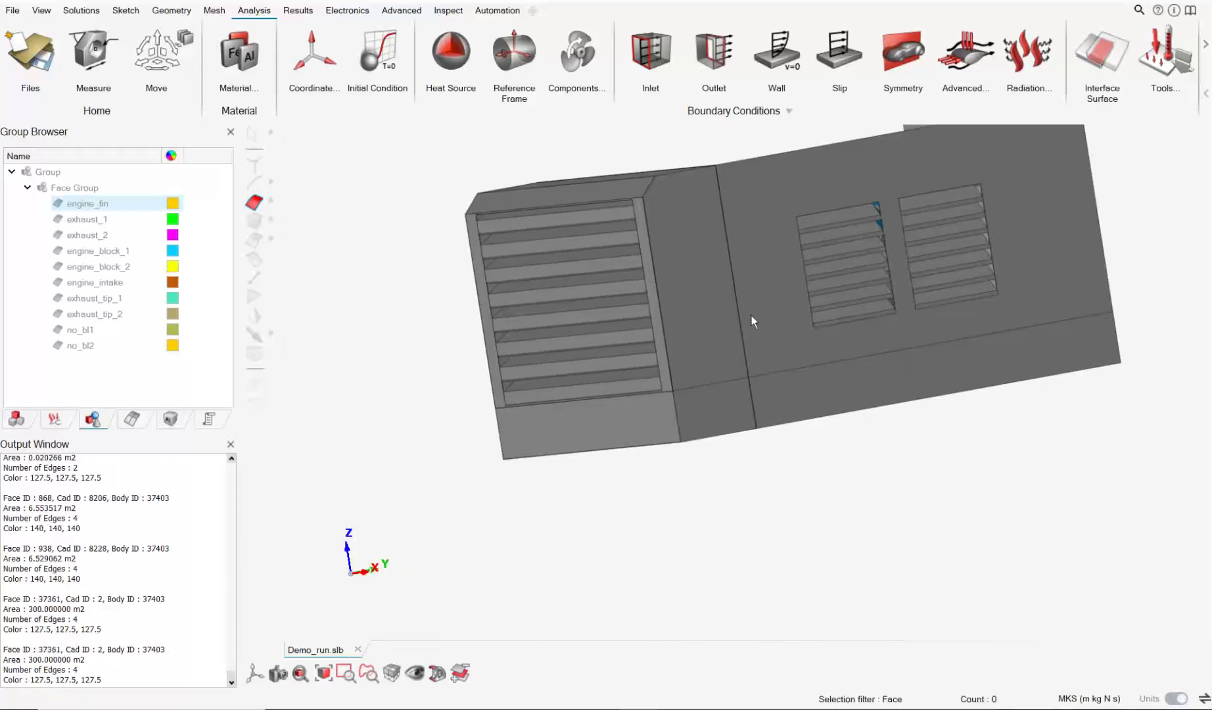
Step: Hide the enclosure's side panel faces to expose the exhaust manifold and its outlet opening
left_click(836, 306)
left_click(836, 306)
left_click(797, 304)
left_click(798, 303)
scroll(807, 316, "up", 1)
scroll(808, 316, "up", 8)
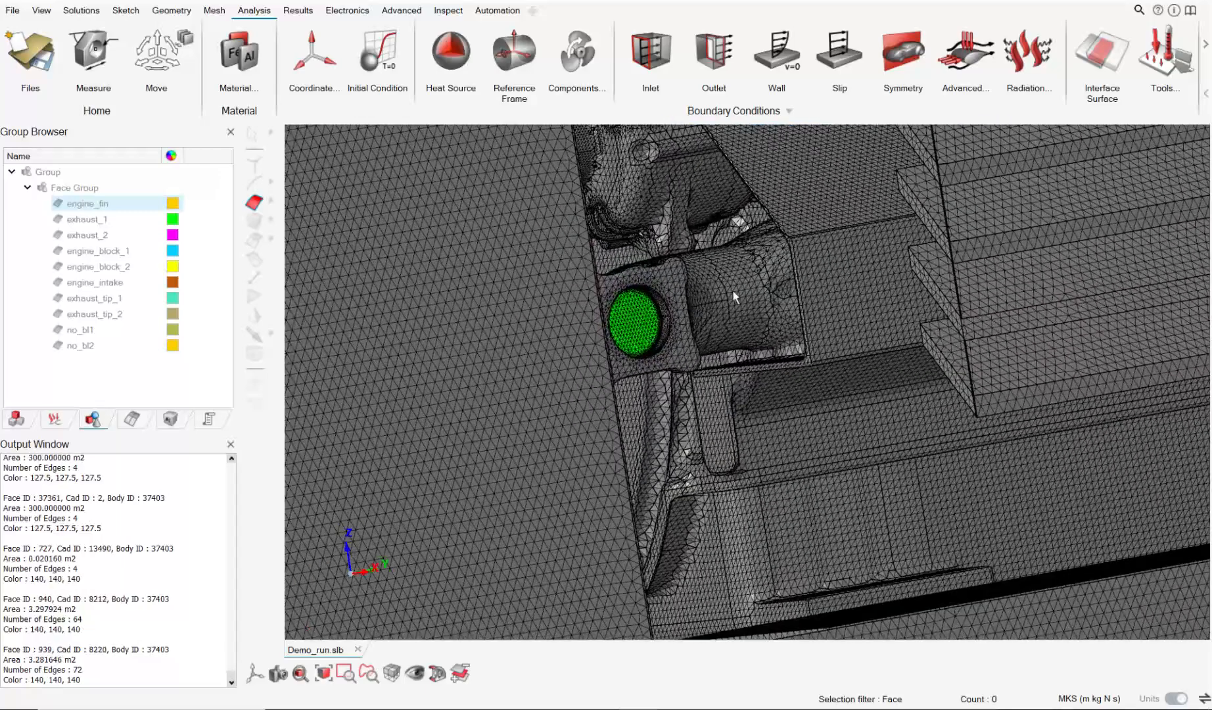
middle_click_drag(735, 297, 639, 353)
scroll(639, 353, "down", 2)
middle_click_drag(577, 414, 649, 392)
scroll(611, 410, "up", 5)
Step: Start a wall boundary condition and name it manifold
left_click(765, 57)
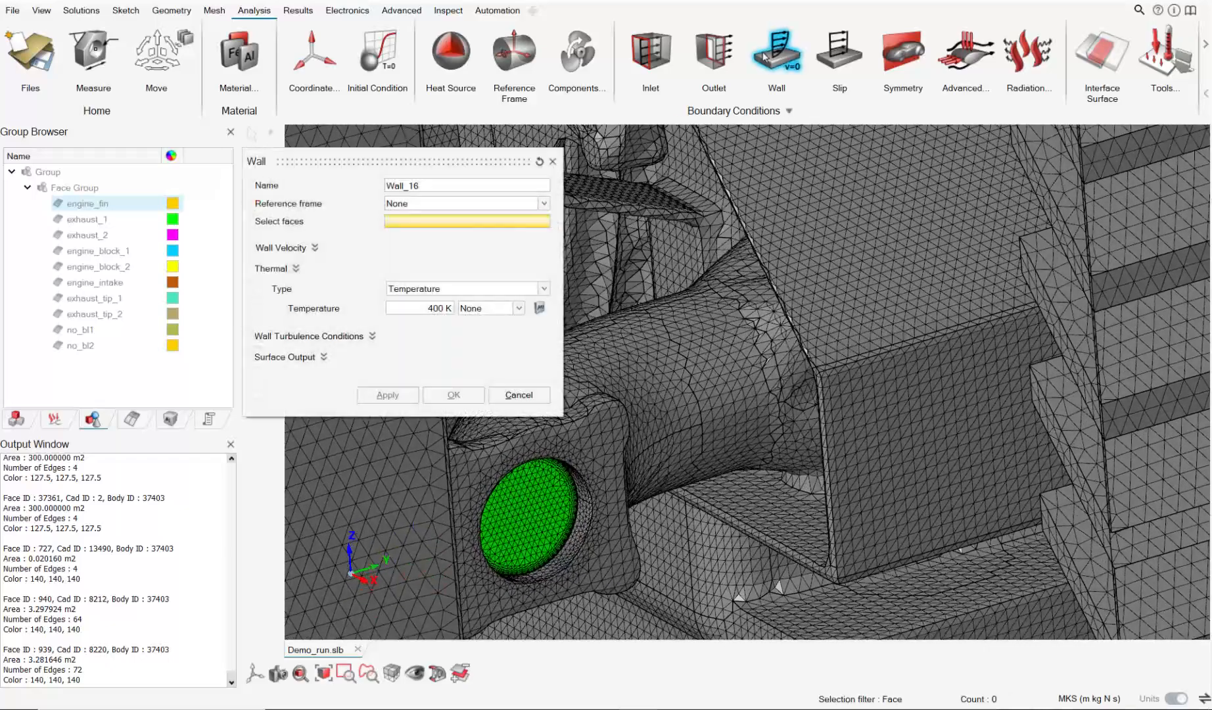
left_click(441, 186)
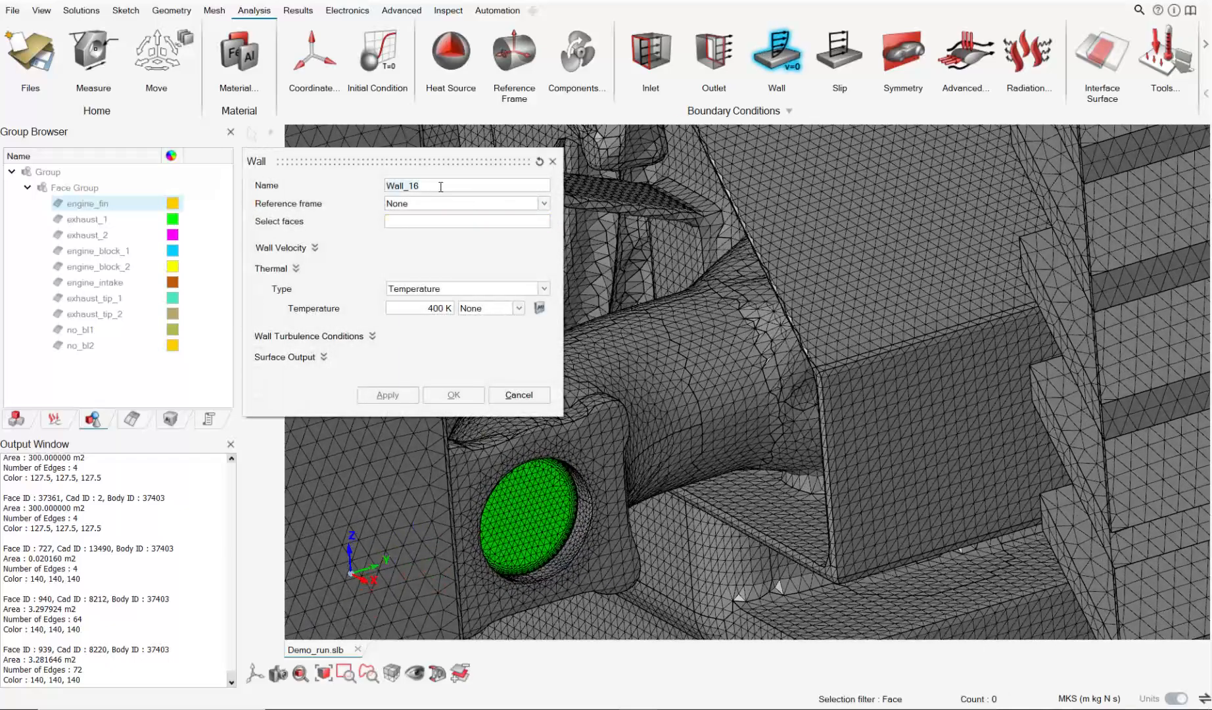
key("ctrl+a")
type("m")
Step: Assign the face groups exhaust_1 and exhaust_2 to the manifold wall condition
left_click(424, 221)
left_click(85, 204)
left_click(87, 220, "ctrl")
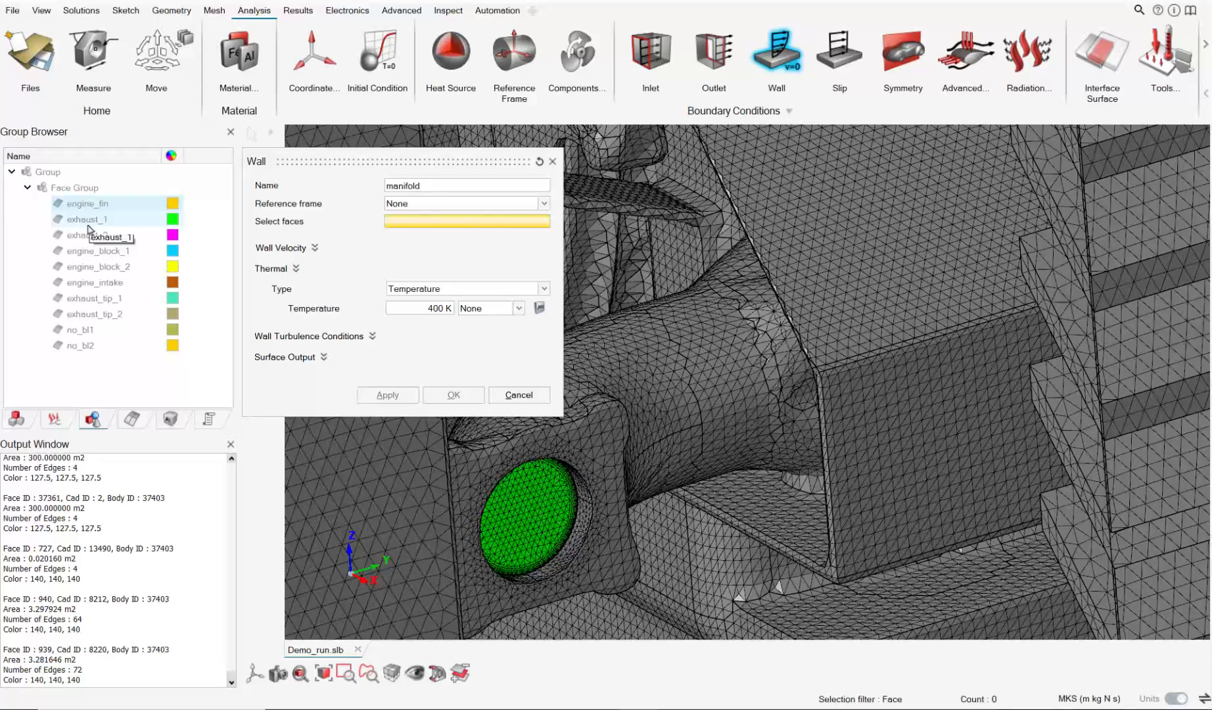
left_click(88, 221)
left_click(88, 235, "ctrl")
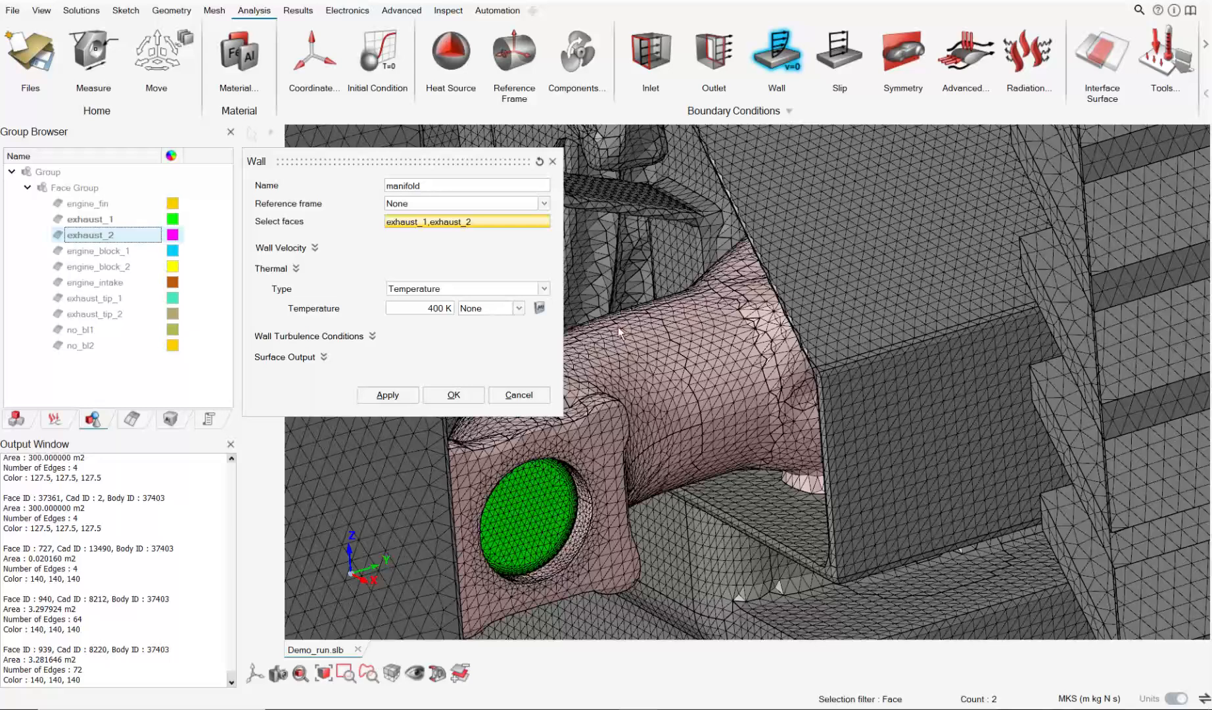
Step: Set the manifold wall's fixed temperature to 500 K and confirm the boundary condition
left_click(427, 308)
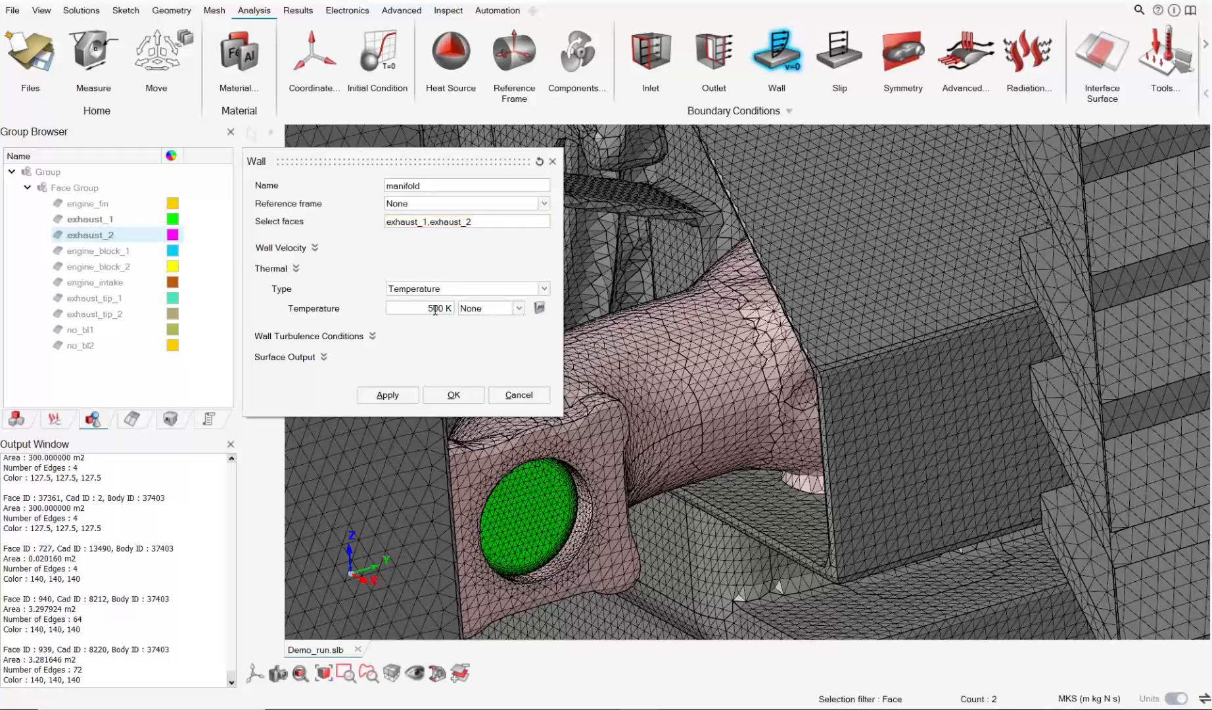
scroll(789, 391, "down", 5)
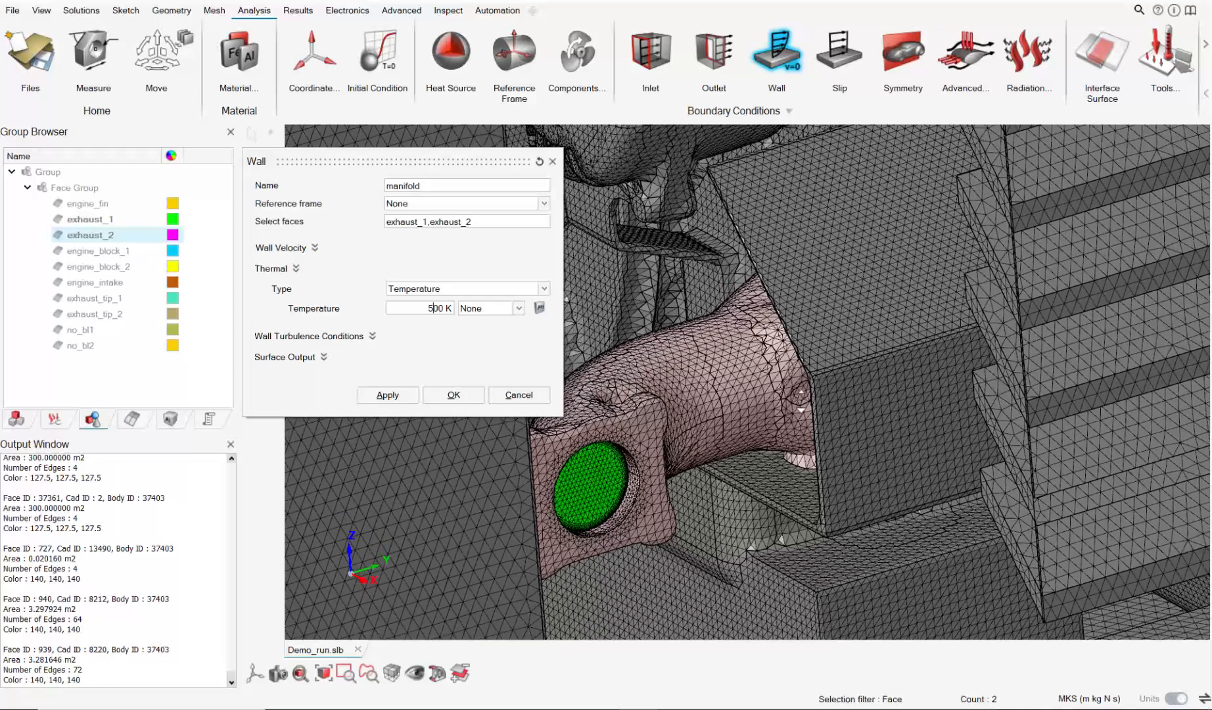
left_click(456, 395)
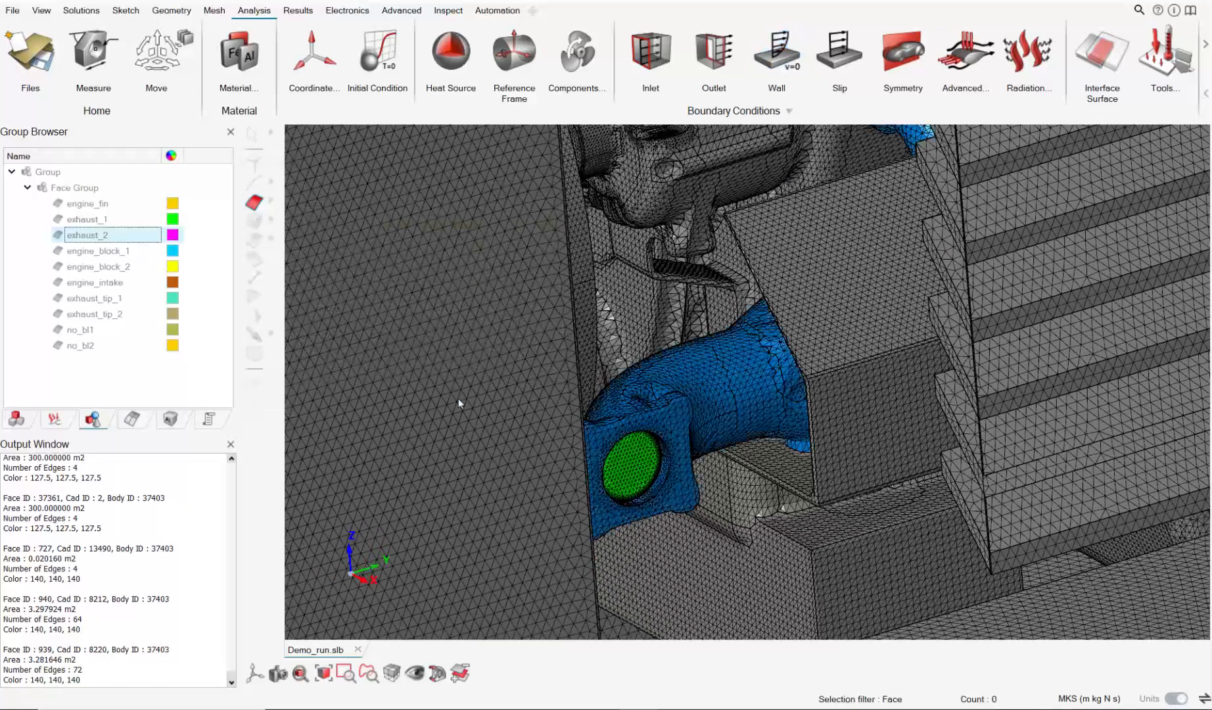
Step: Examine the defined boundary conditions and the highlighted engine and manifold walls from several sides of the enclosure
left_click(67, 421)
scroll(130, 313, "down", 3)
scroll(132, 315, "up", 3)
scroll(132, 315, "down", 3)
scroll(752, 389, "down", 5)
middle_click_drag(752, 389, 728, 405)
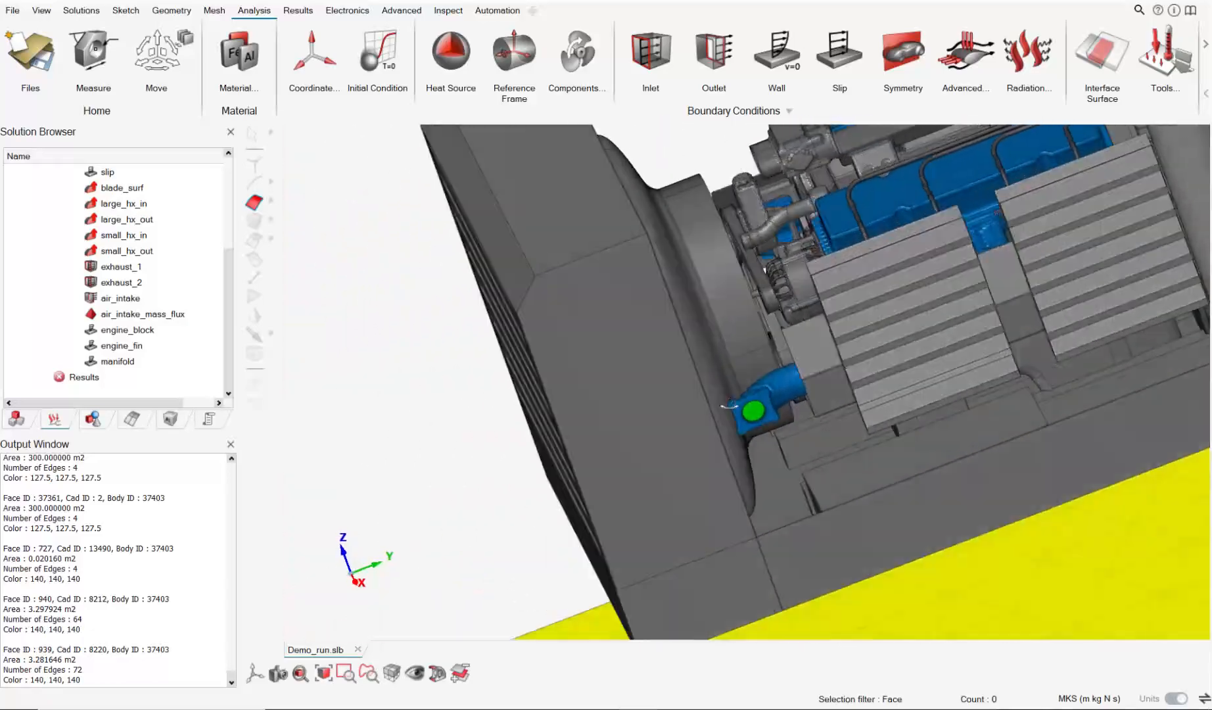
left_click_drag(729, 407, 876, 411)
scroll(876, 411, "down", 5)
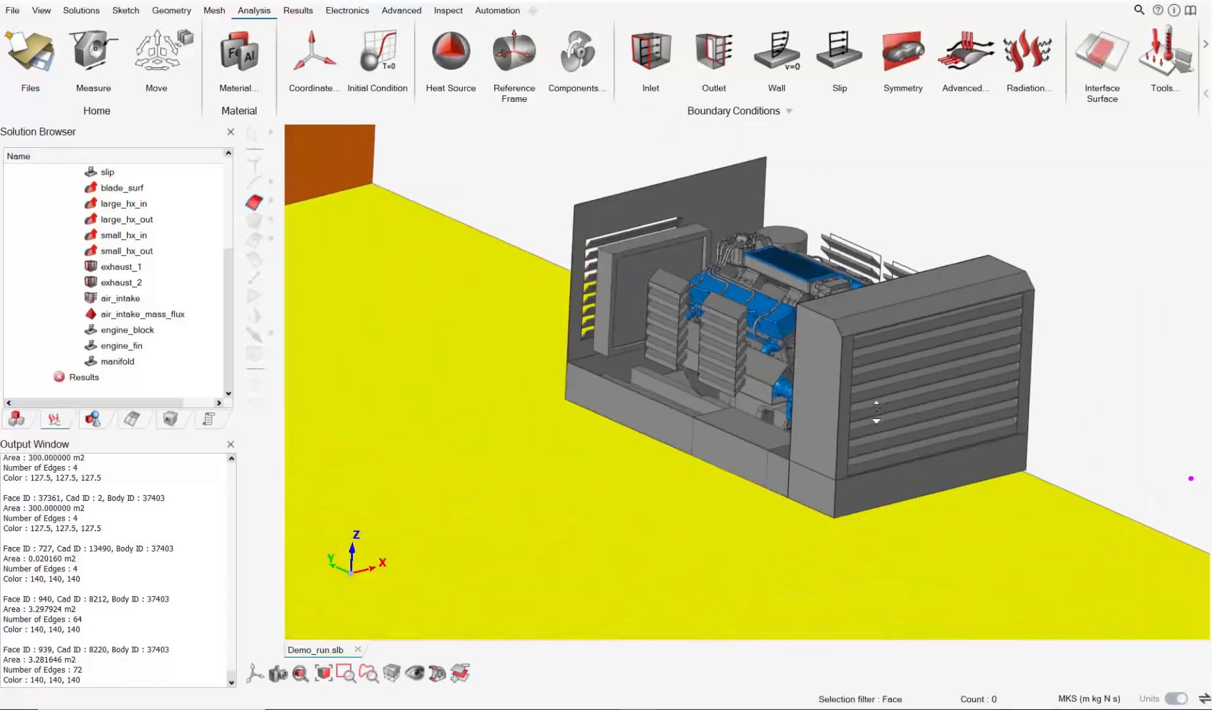
scroll(876, 411, "down", 5)
right_click_drag(818, 395, 726, 402)
middle_click_drag(730, 408, 752, 410)
scroll(753, 410, "down", 1)
scroll(752, 410, "up", 1)
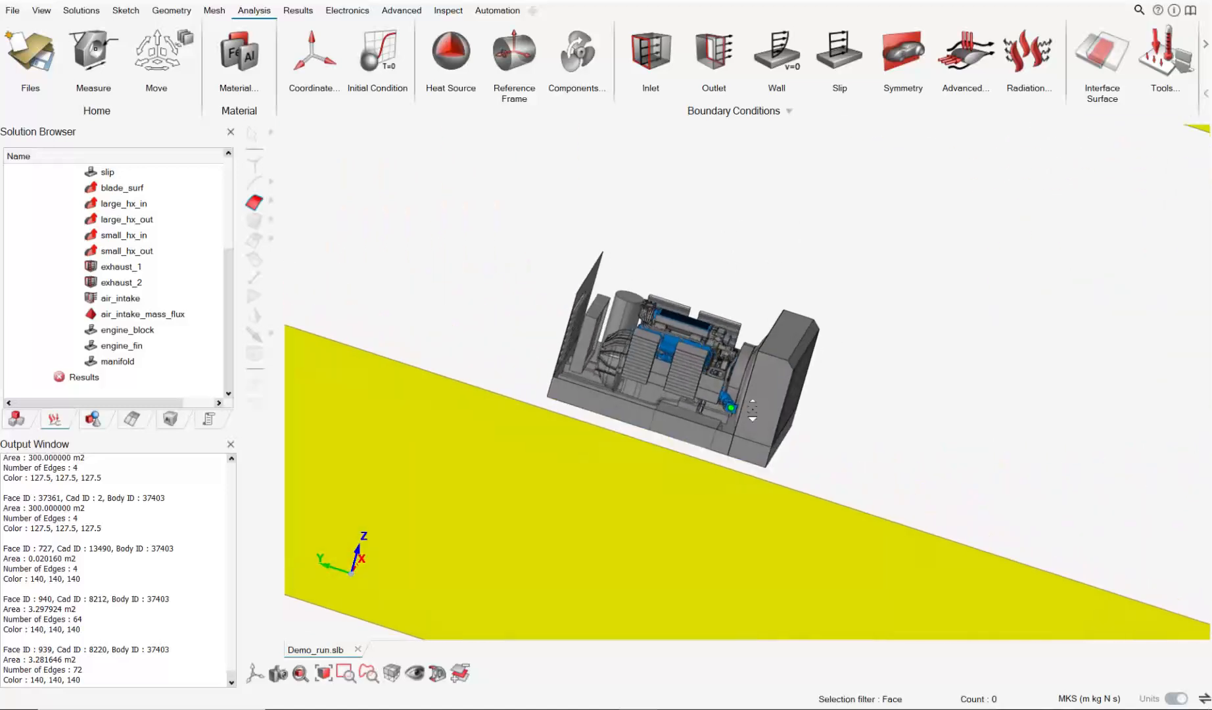
scroll(753, 409, "up", 10)
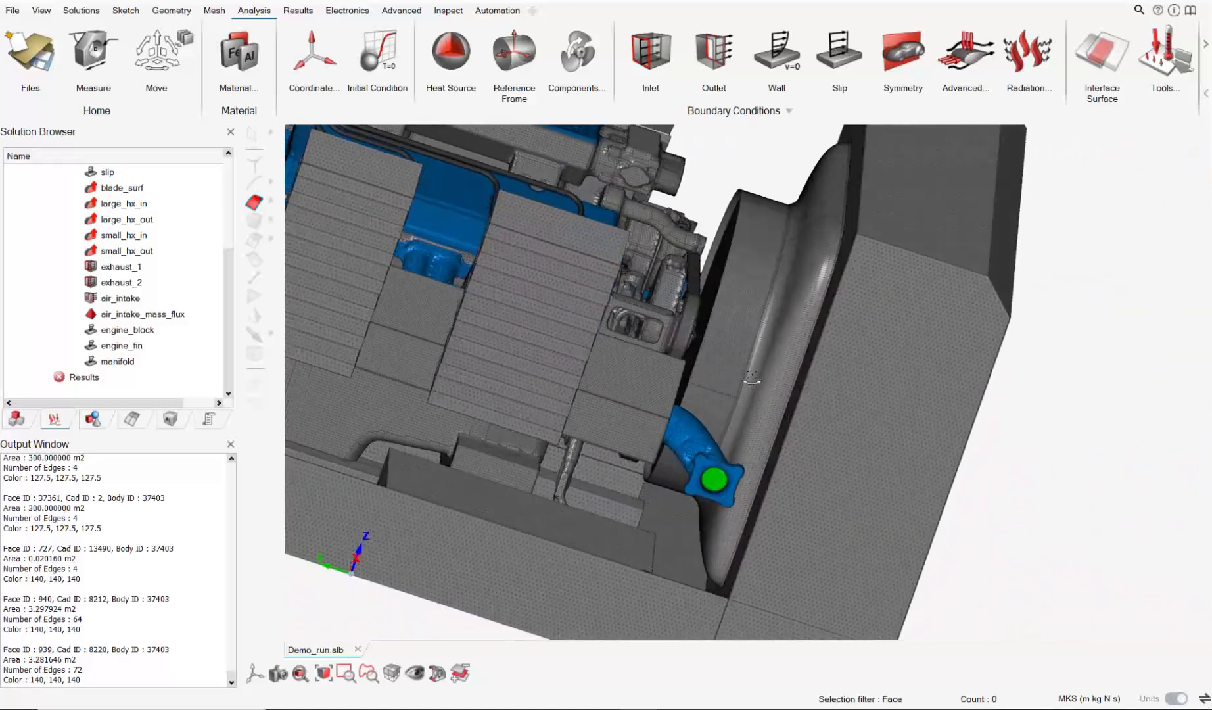
middle_click_drag(753, 377, 791, 281)
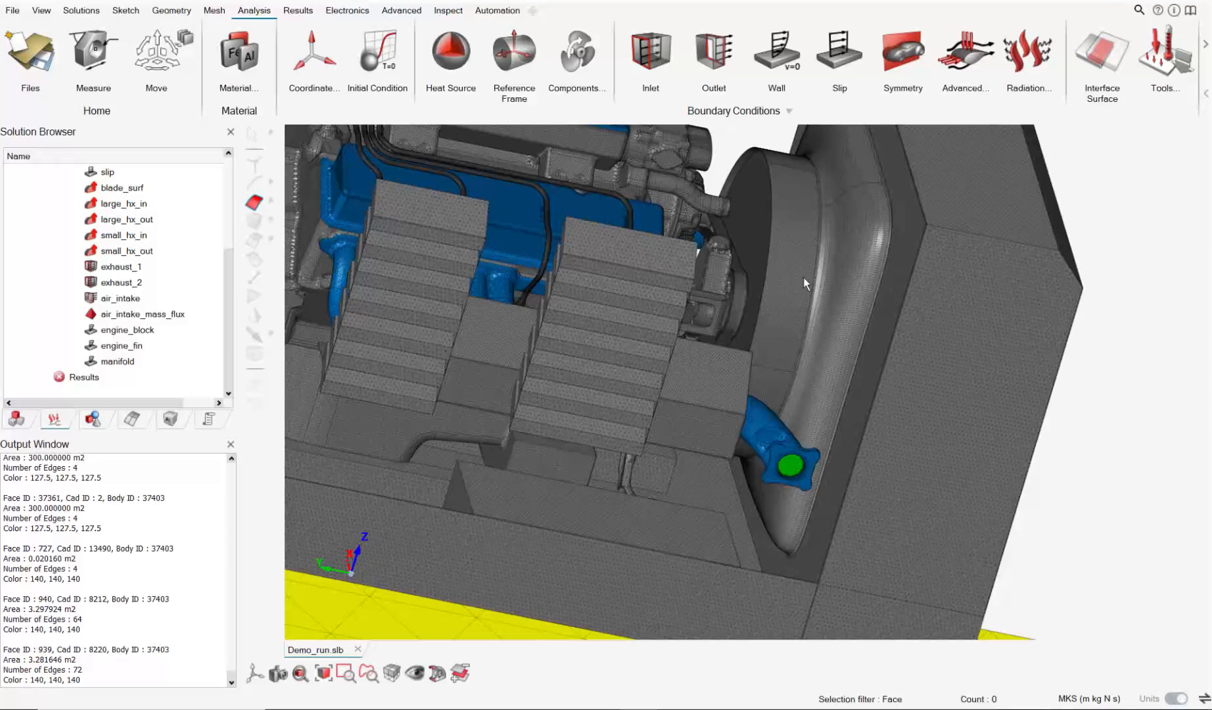
Step: Hide the domain body to expose the MRF region and the two heat exchanger bodies
left_click(17, 419)
scroll(521, 452, "down", 5)
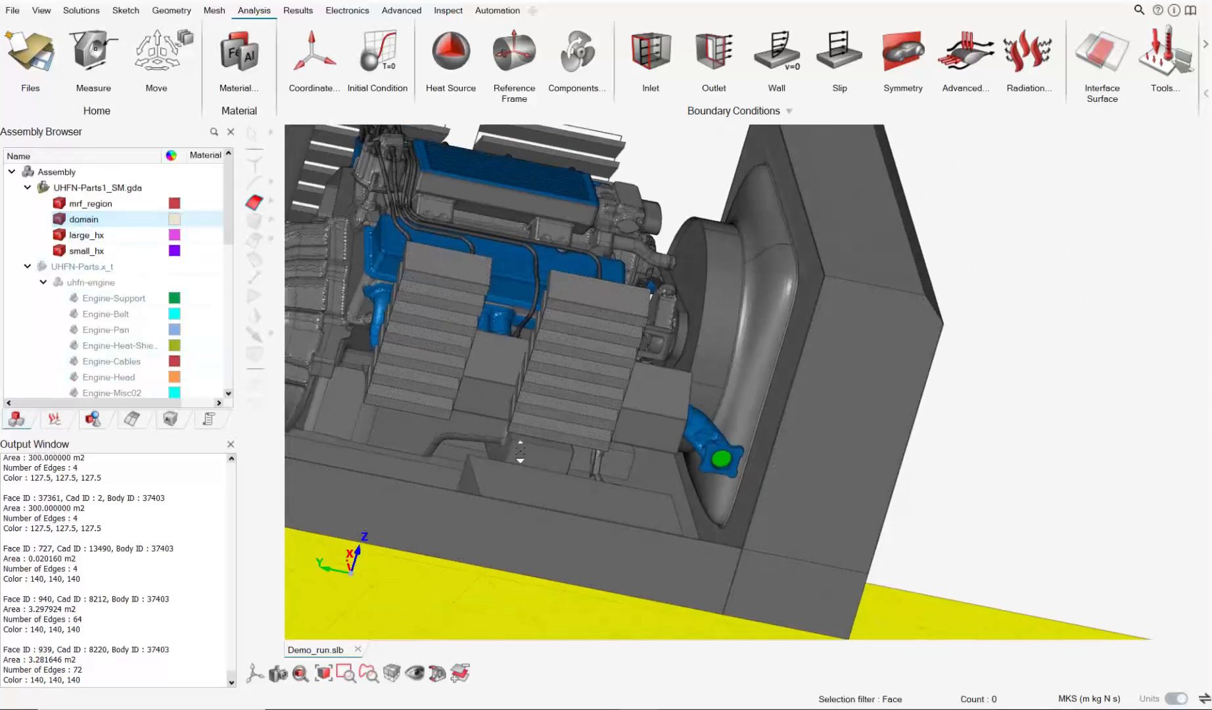
scroll(521, 451, "down", 5)
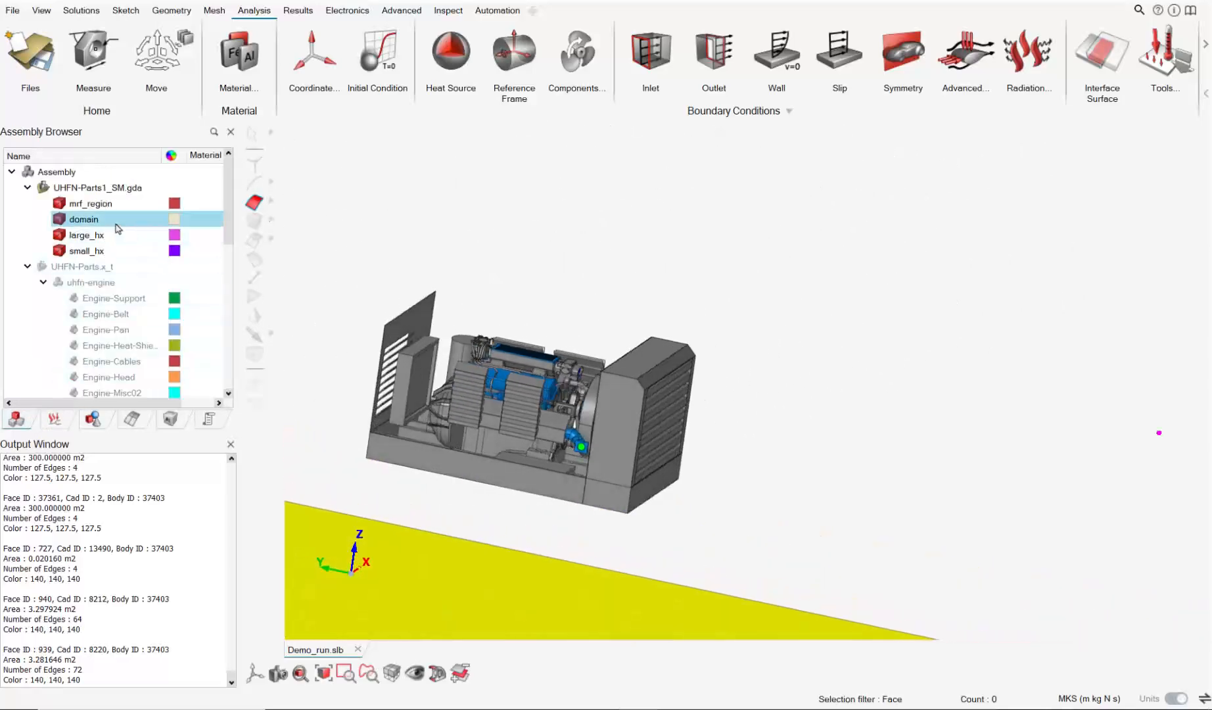
left_click(60, 218)
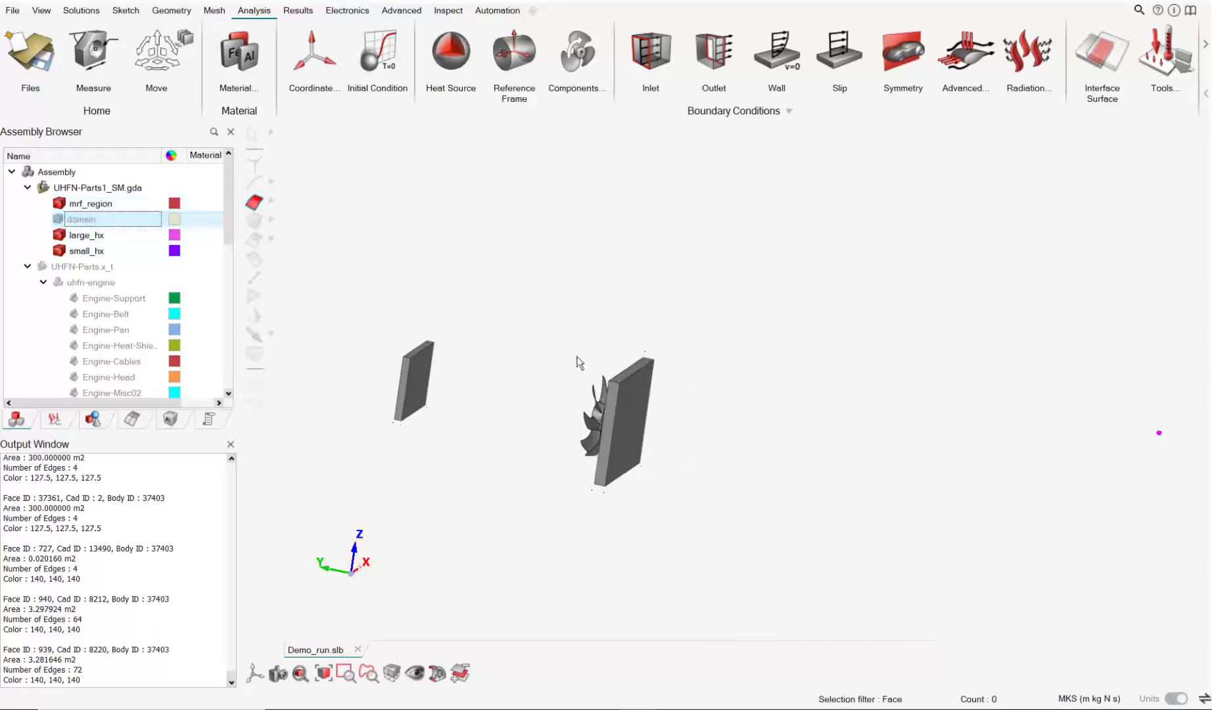
left_click(90, 203)
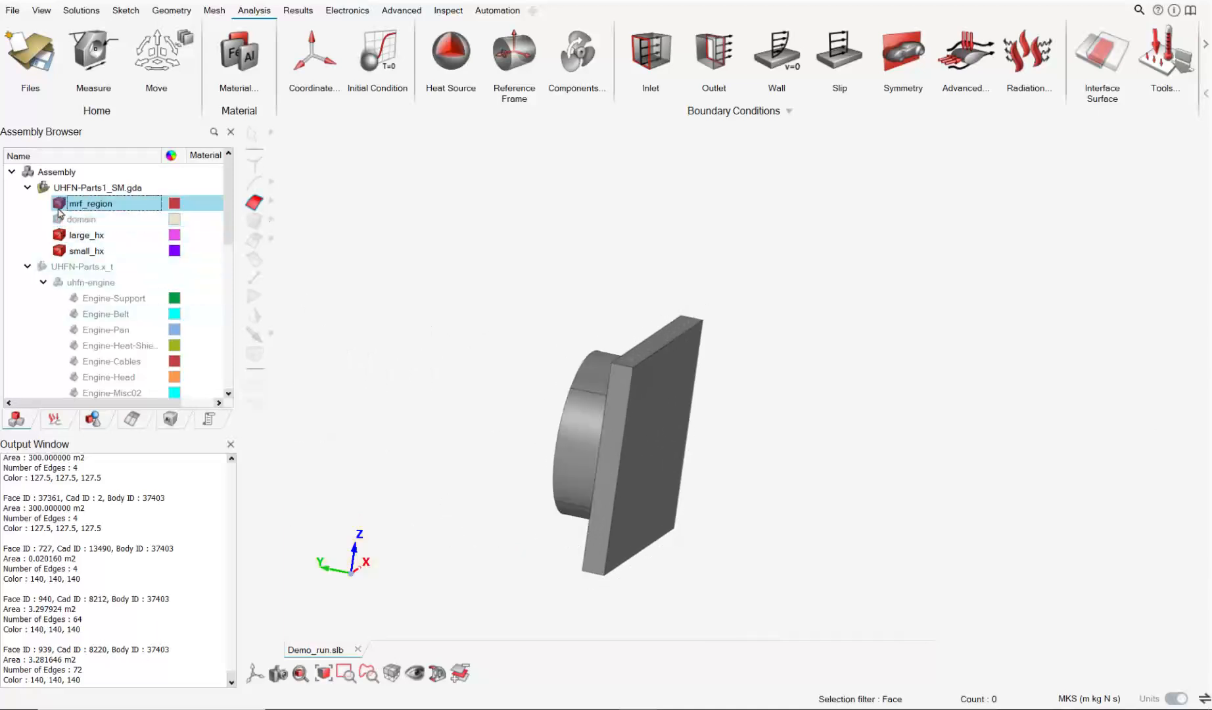
scroll(638, 479, "up", 5)
mouse_move(637, 480)
middle_mouse_down()
mouse_move(665, 478)
mouse_move(616, 470)
middle_mouse_up()
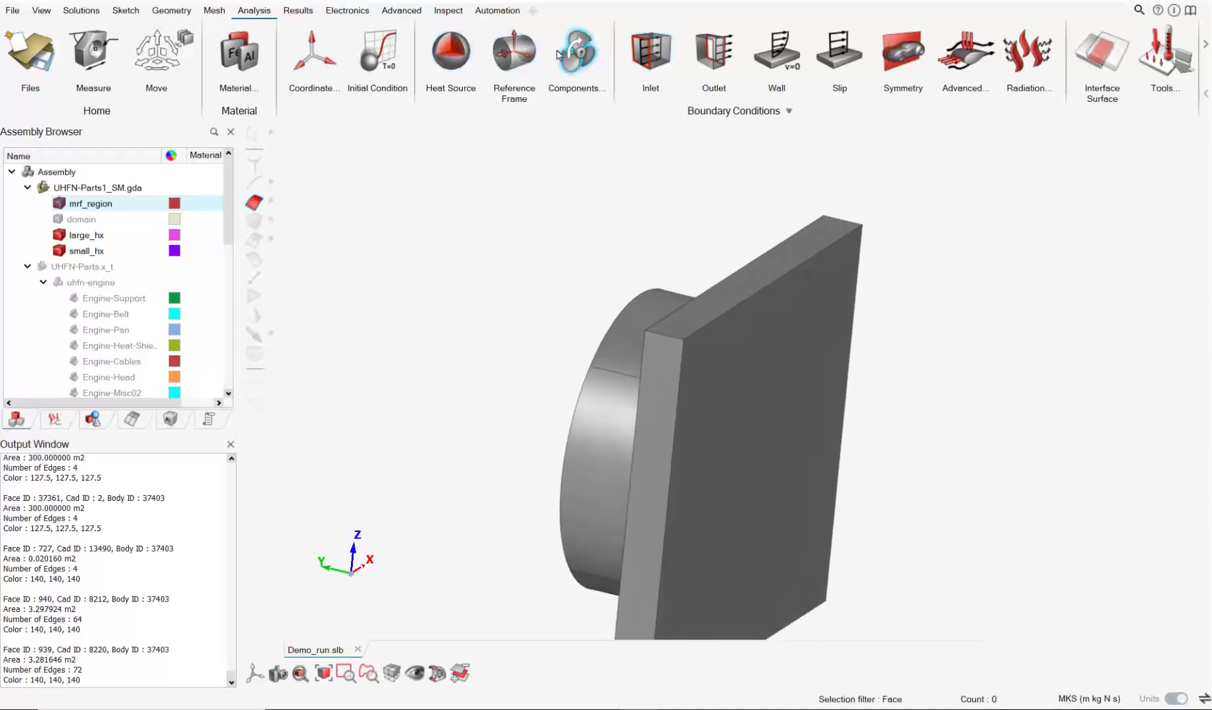
Step: Start a reference frame named mrf and assign the mrf_region body to it
left_click(516, 56)
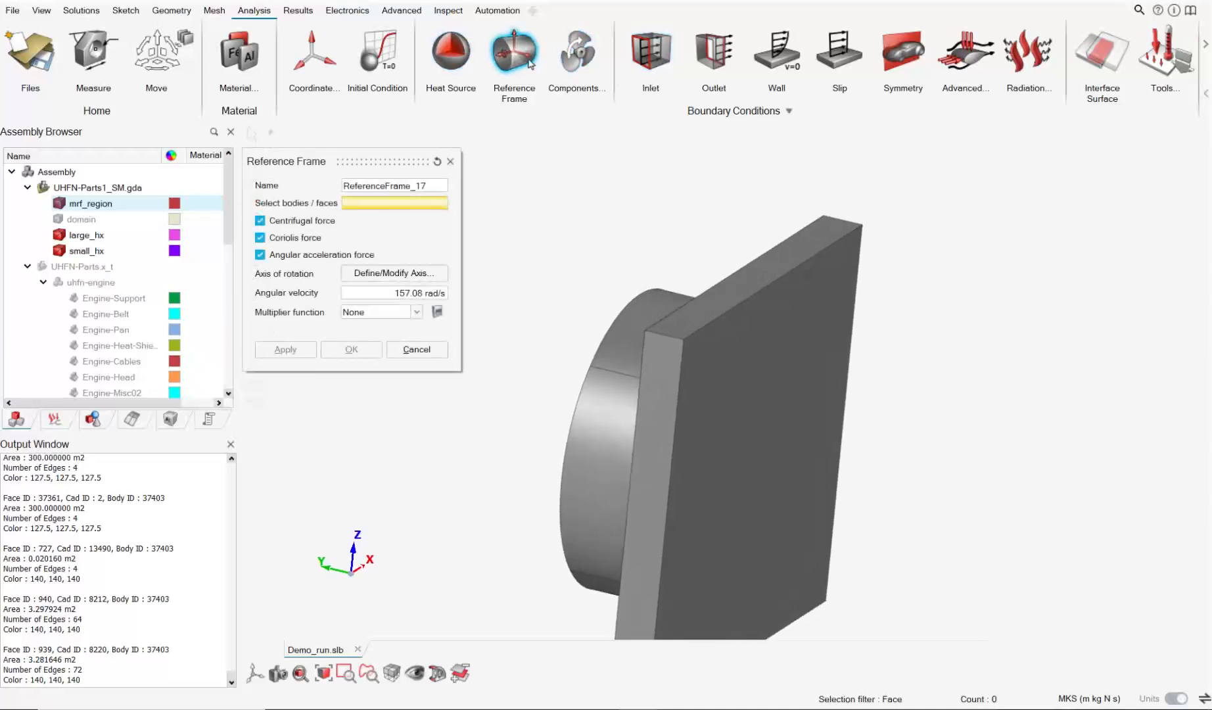
left_click(432, 188)
key("ctrl+a")
type("m")
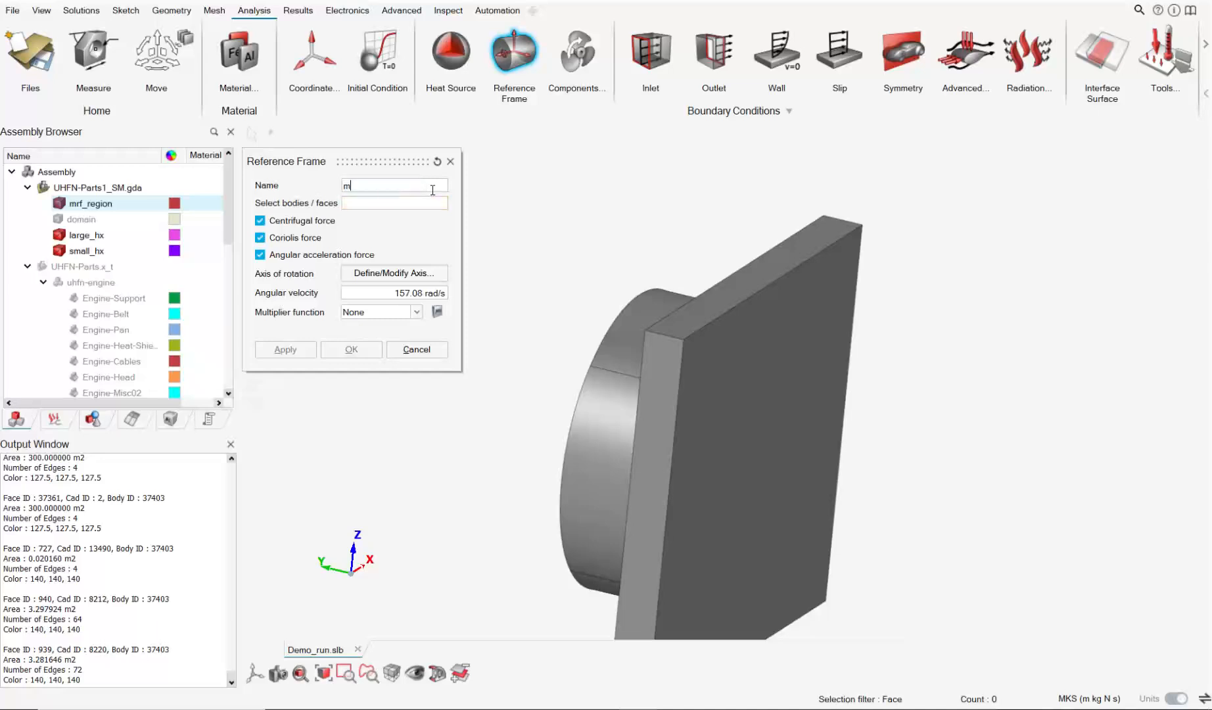
type("rf")
left_click(420, 204)
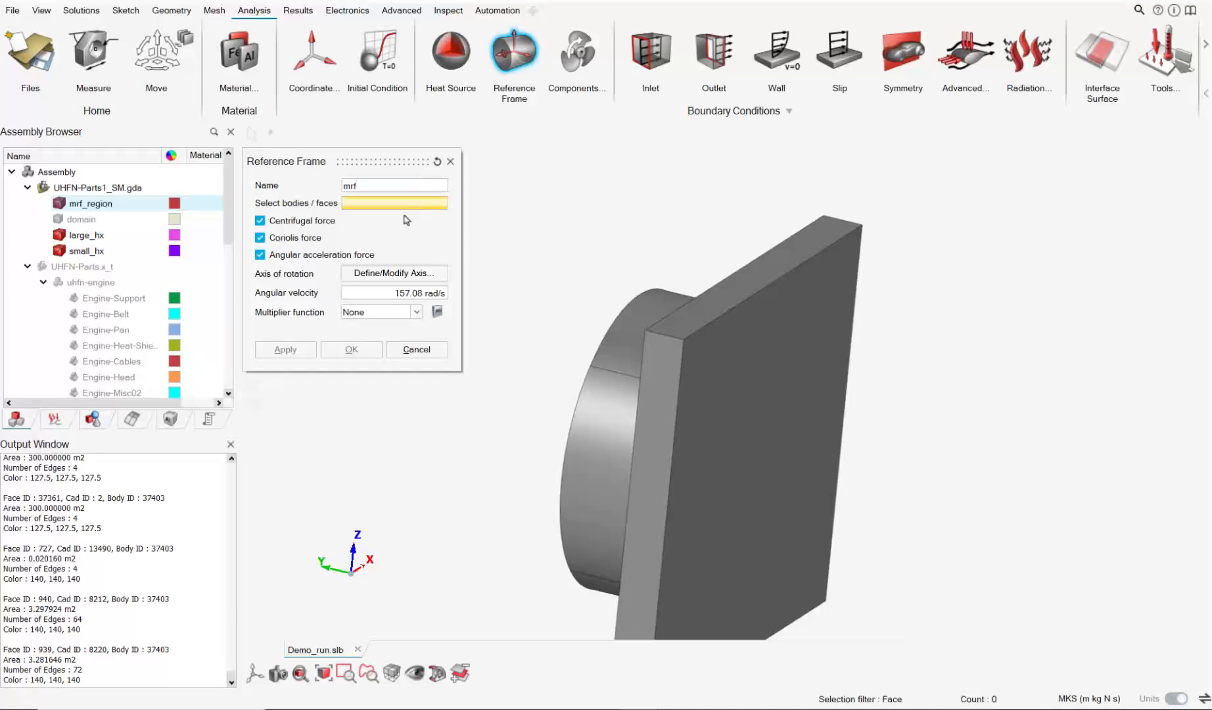
left_click(88, 205)
left_click(87, 208)
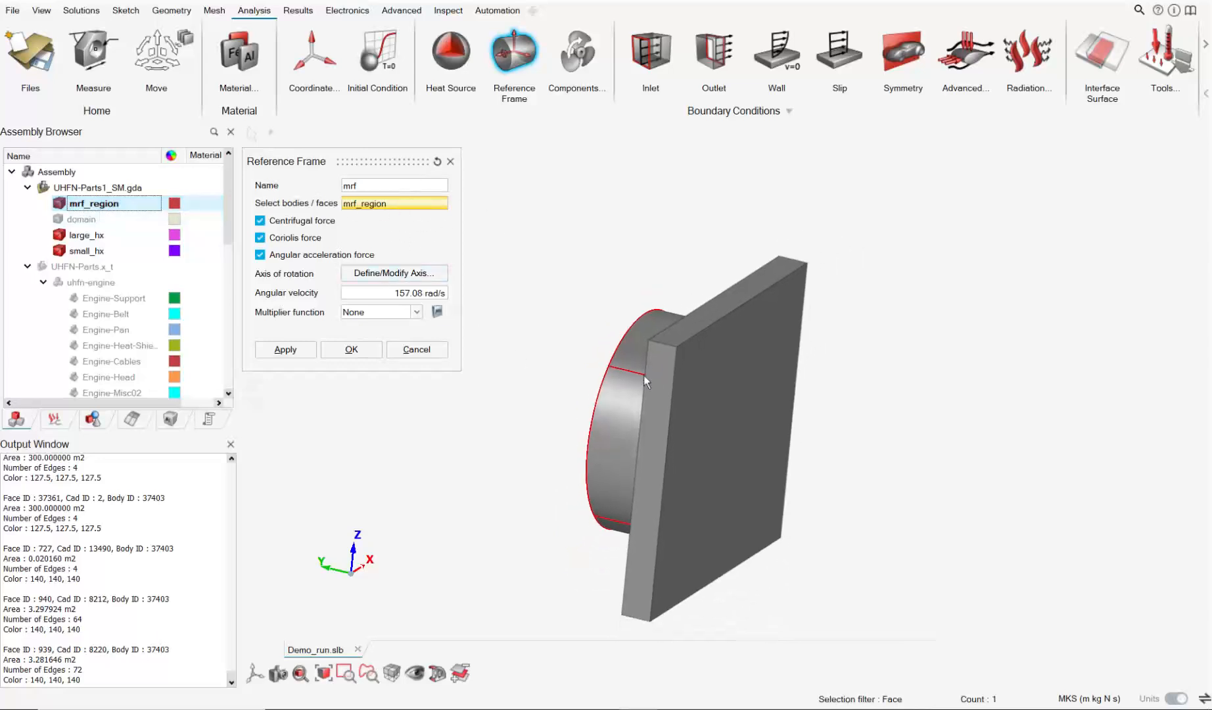
Step: Define the frame's axis of rotation from the cylindrical face of the MRF region
middle_click_drag(658, 387, 710, 383)
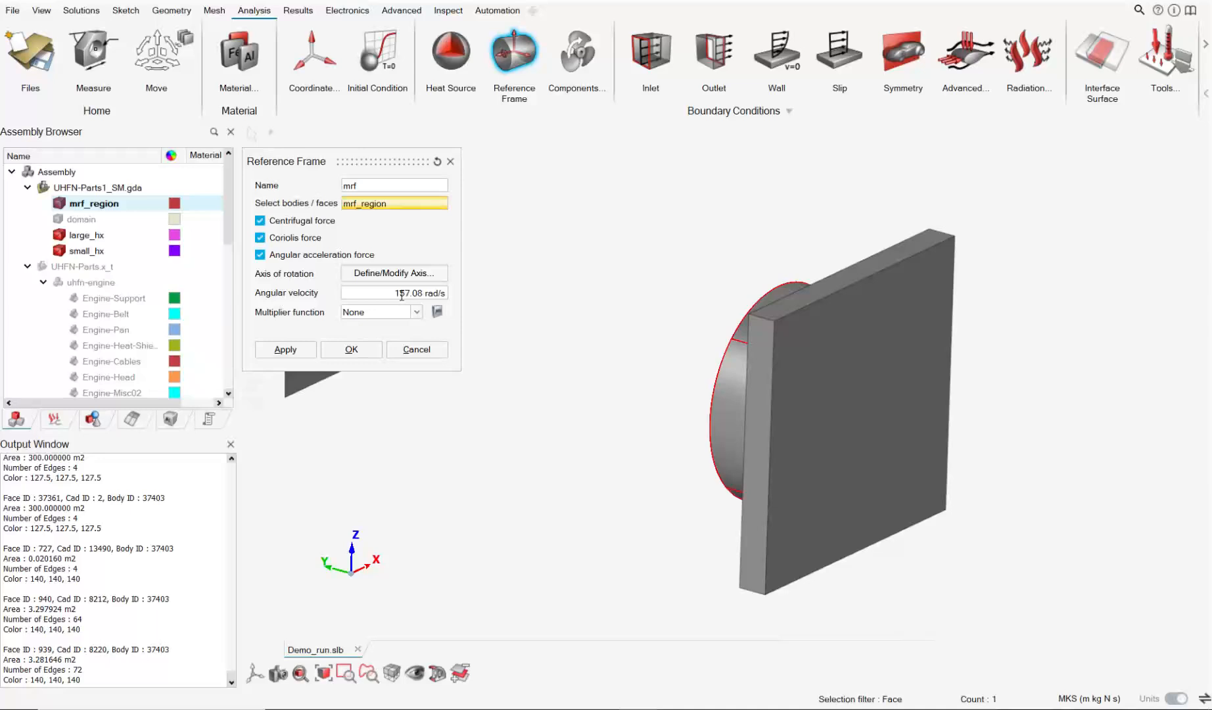
left_click(429, 274)
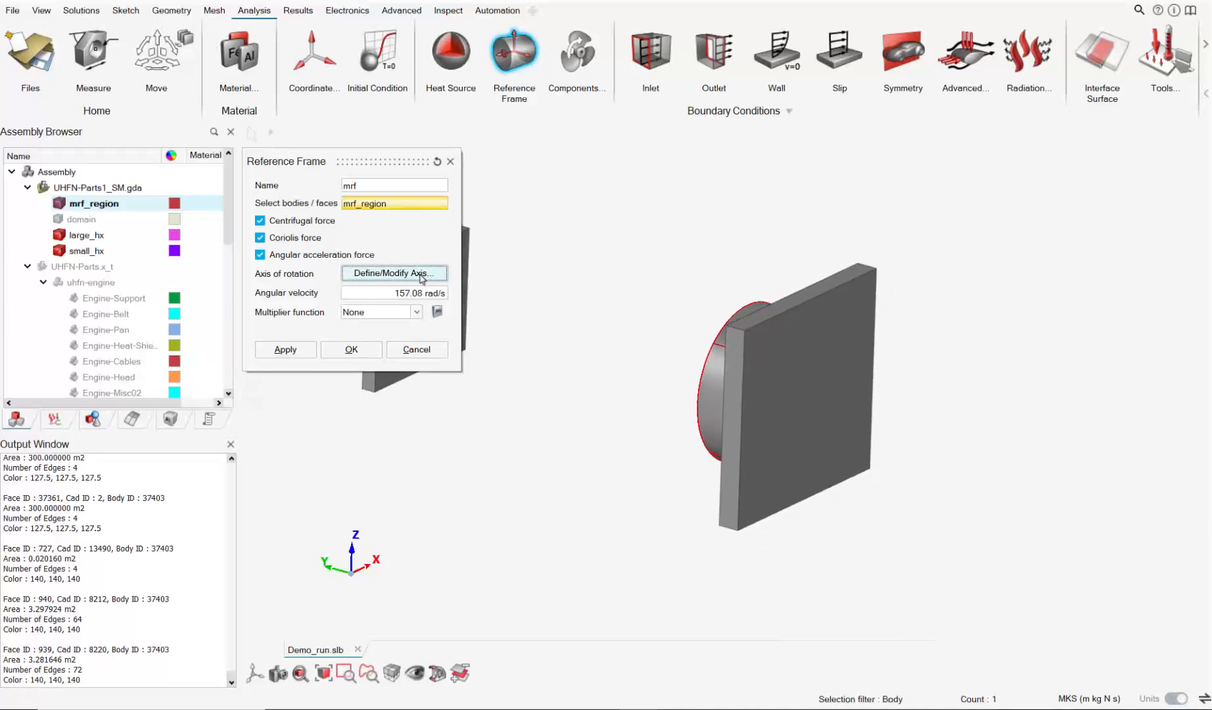
middle_click_drag(660, 357, 705, 320)
left_click_drag(381, 217, 329, 320)
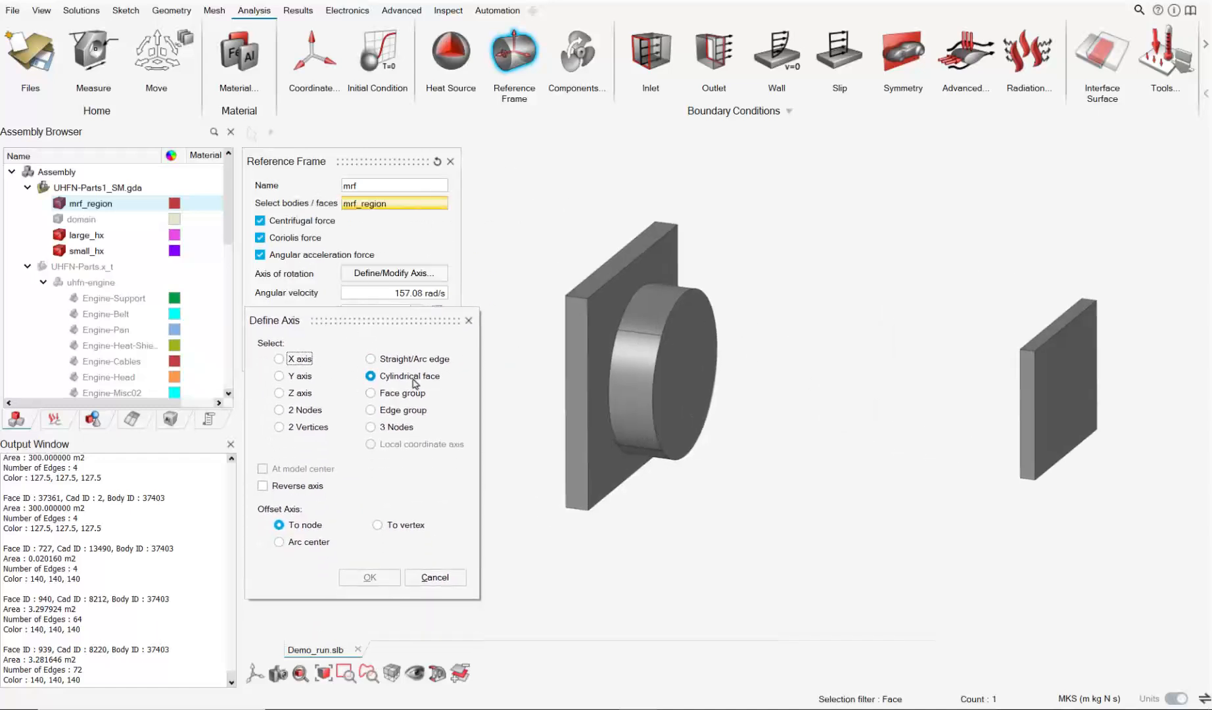
left_click(640, 321)
Step: Check the rotation direction along the axis, and accept both the axis and the mrf reference frame
scroll(660, 363, "down", 4)
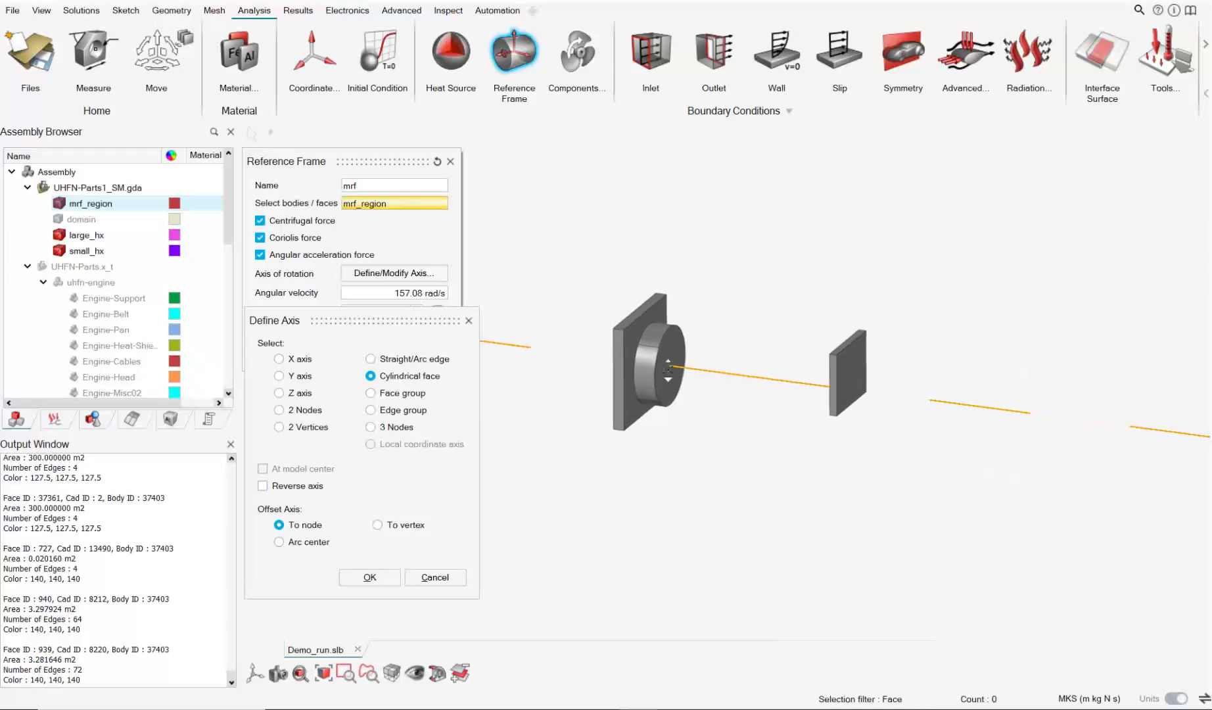
scroll(668, 370, "down", 6)
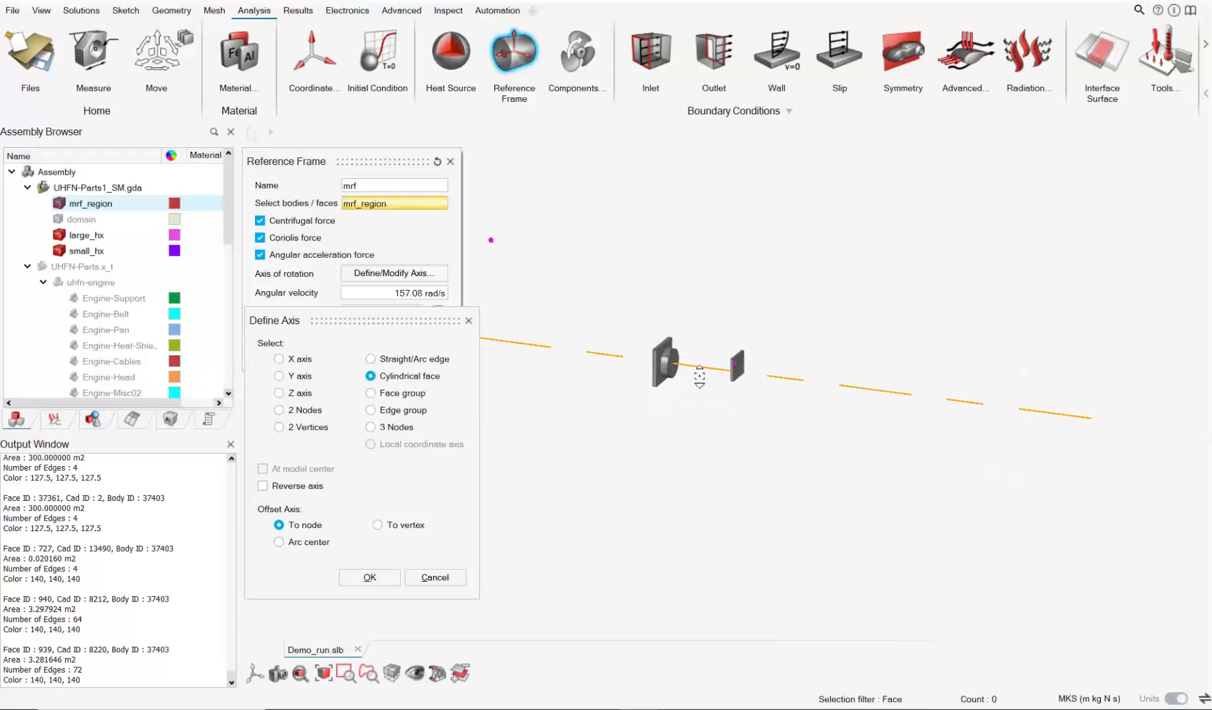
middle_click_drag(687, 377, 637, 382)
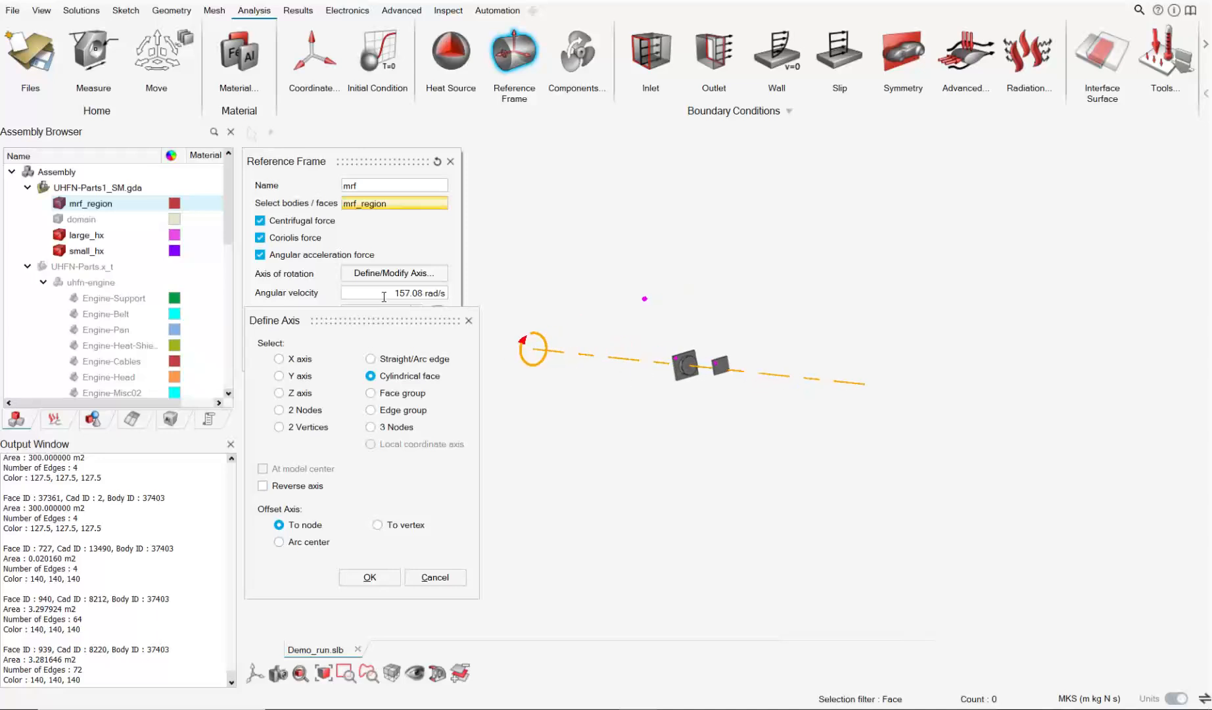
left_click_drag(391, 320, 275, 220)
scroll(671, 381, "up", 8)
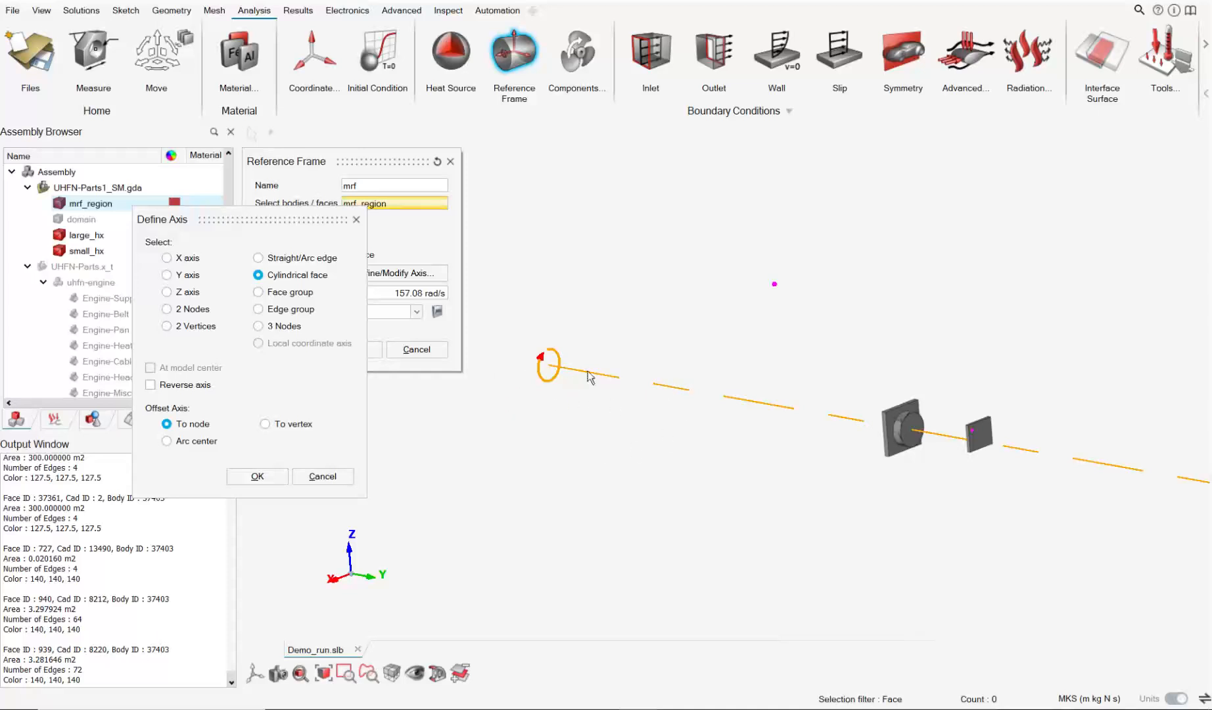
middle_click_drag(579, 393, 540, 396)
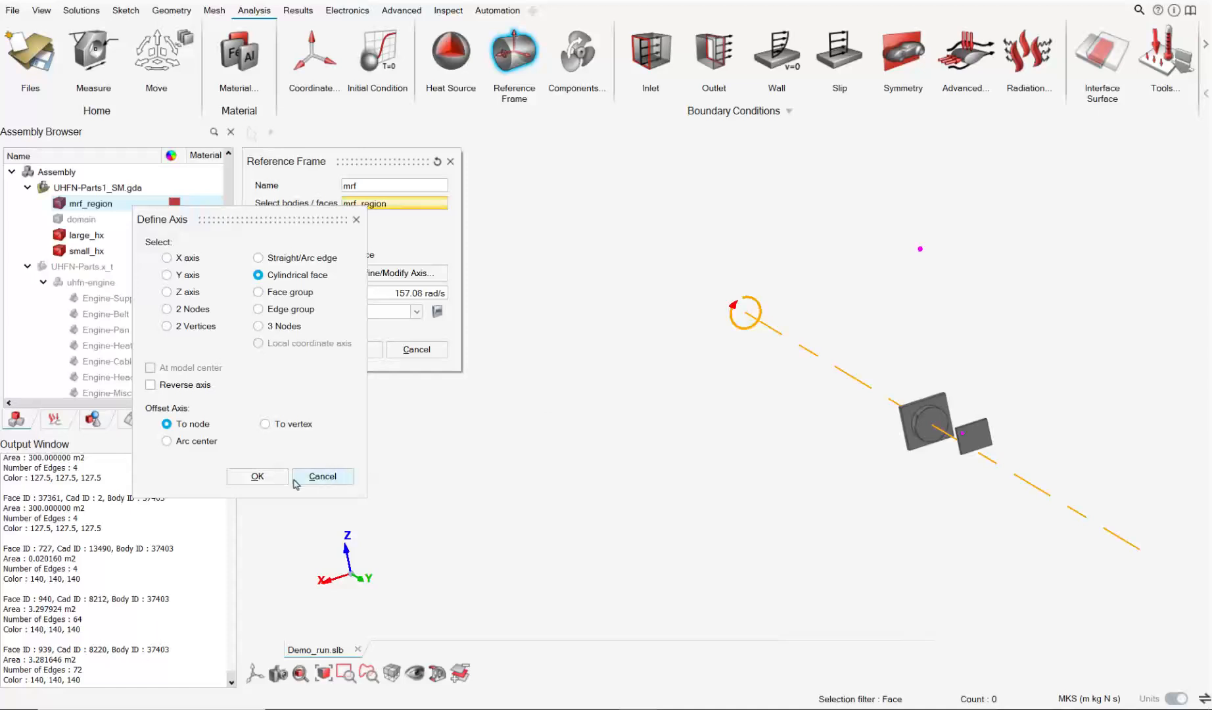
left_click(259, 482)
middle_click_drag(733, 448, 945, 308)
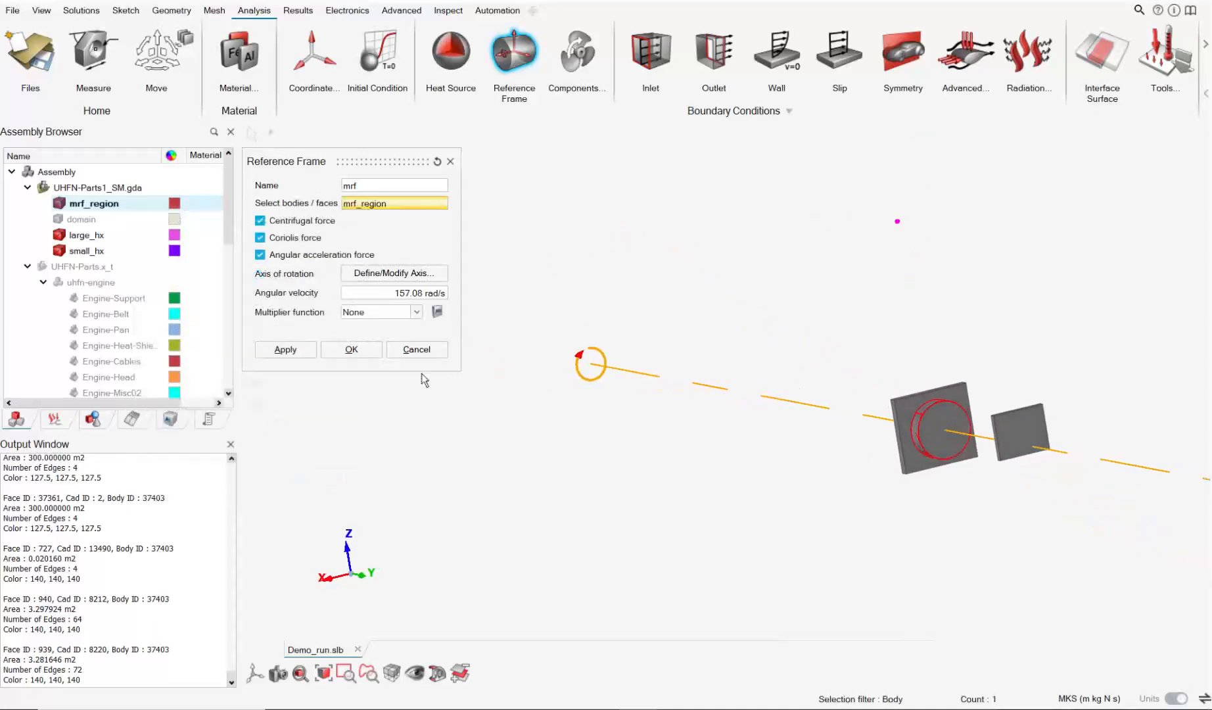
left_click(352, 349)
Step: Review the MRF region in the model and the mrf entry among the solution's flow domain conditions
scroll(996, 419, "down", 2)
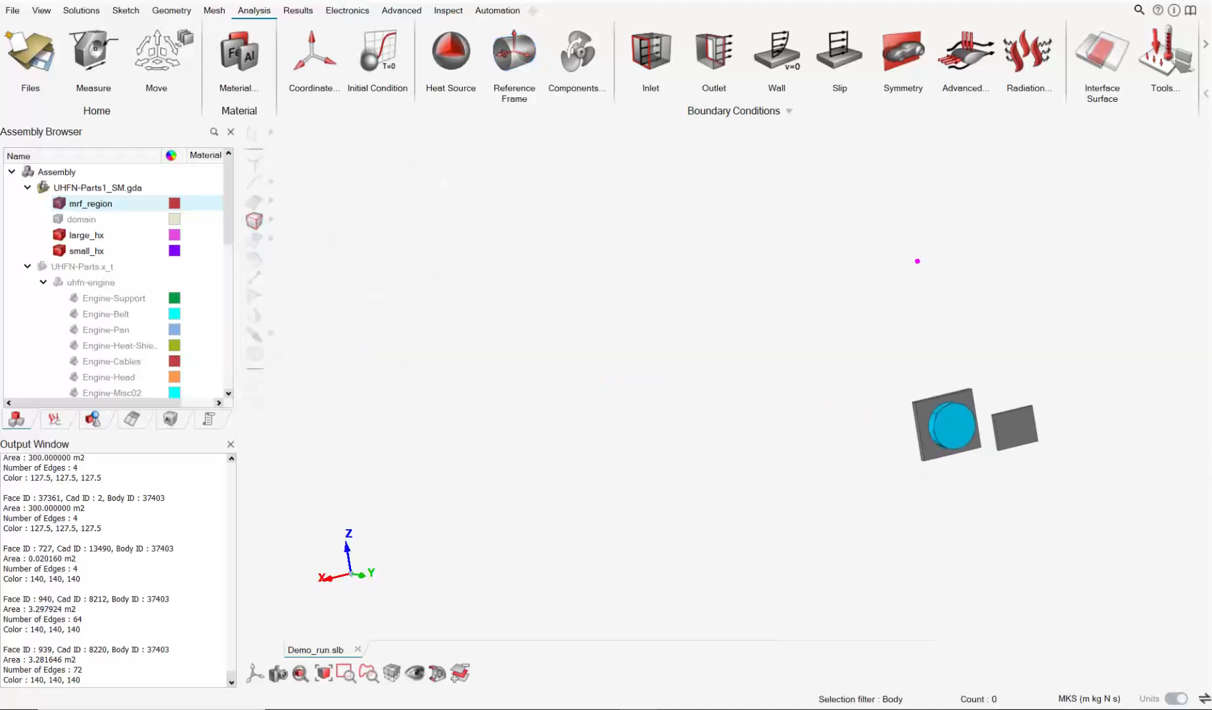
middle_click_drag(996, 418, 1025, 432)
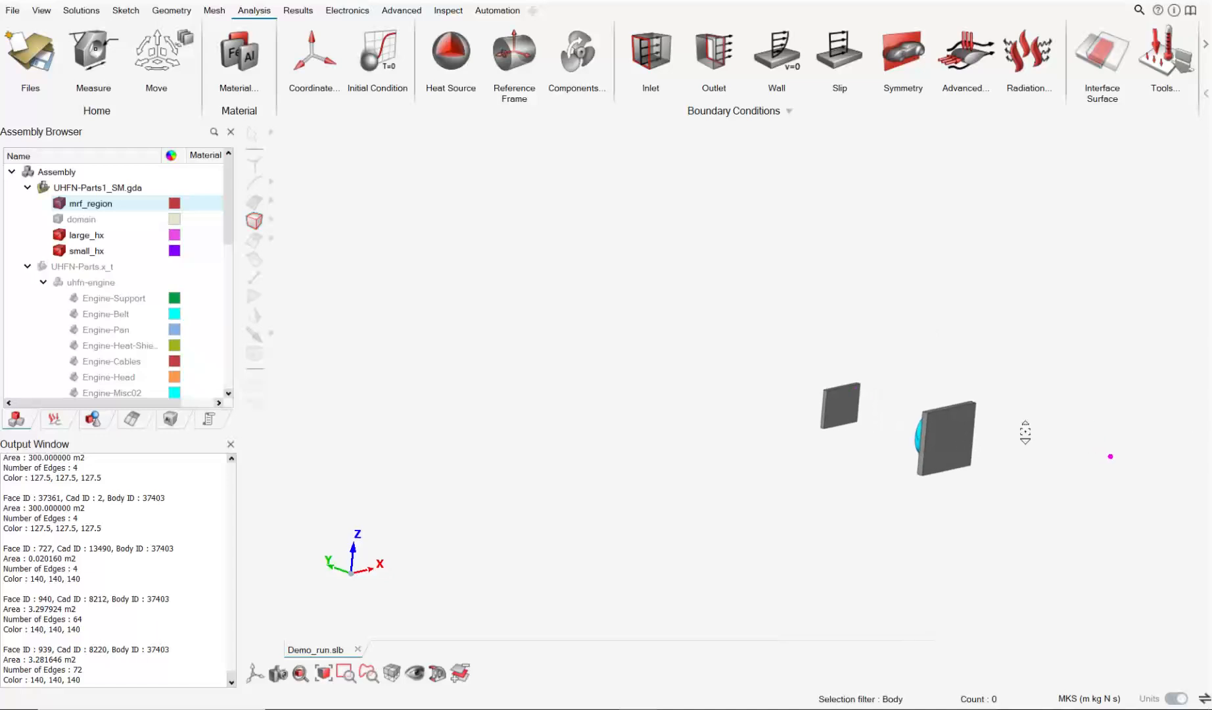
scroll(1025, 432, "up", 5)
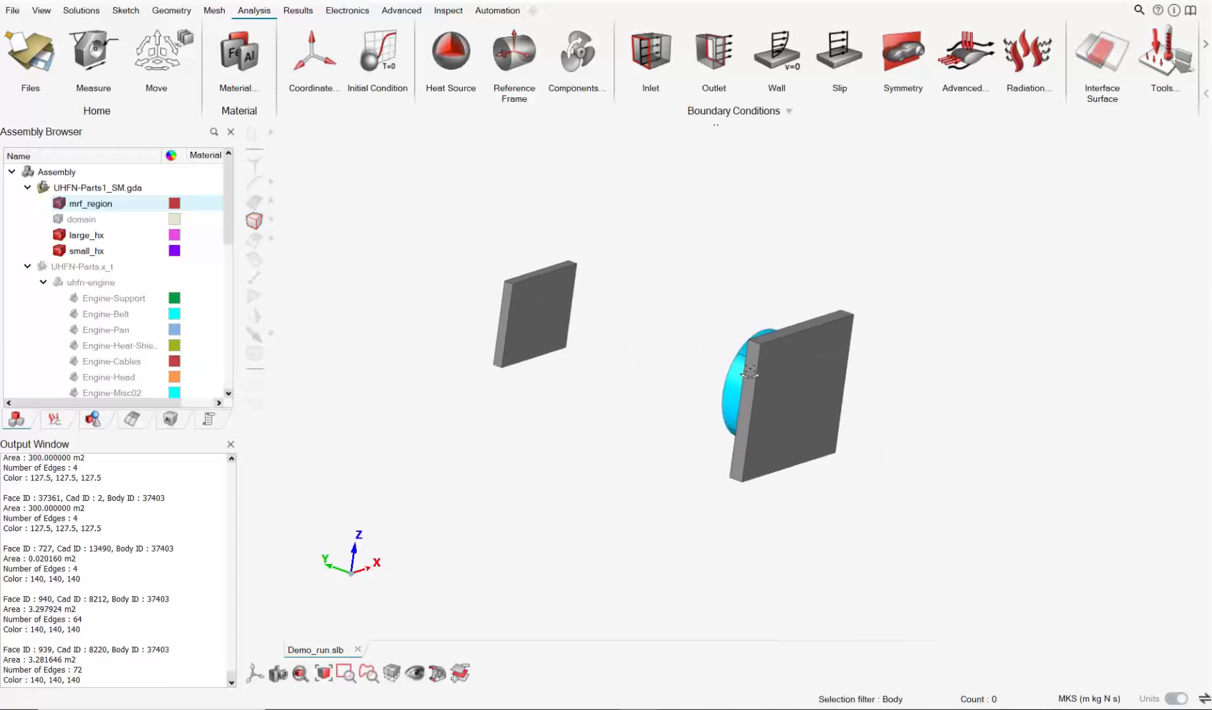
left_click(63, 427)
left_click(100, 423)
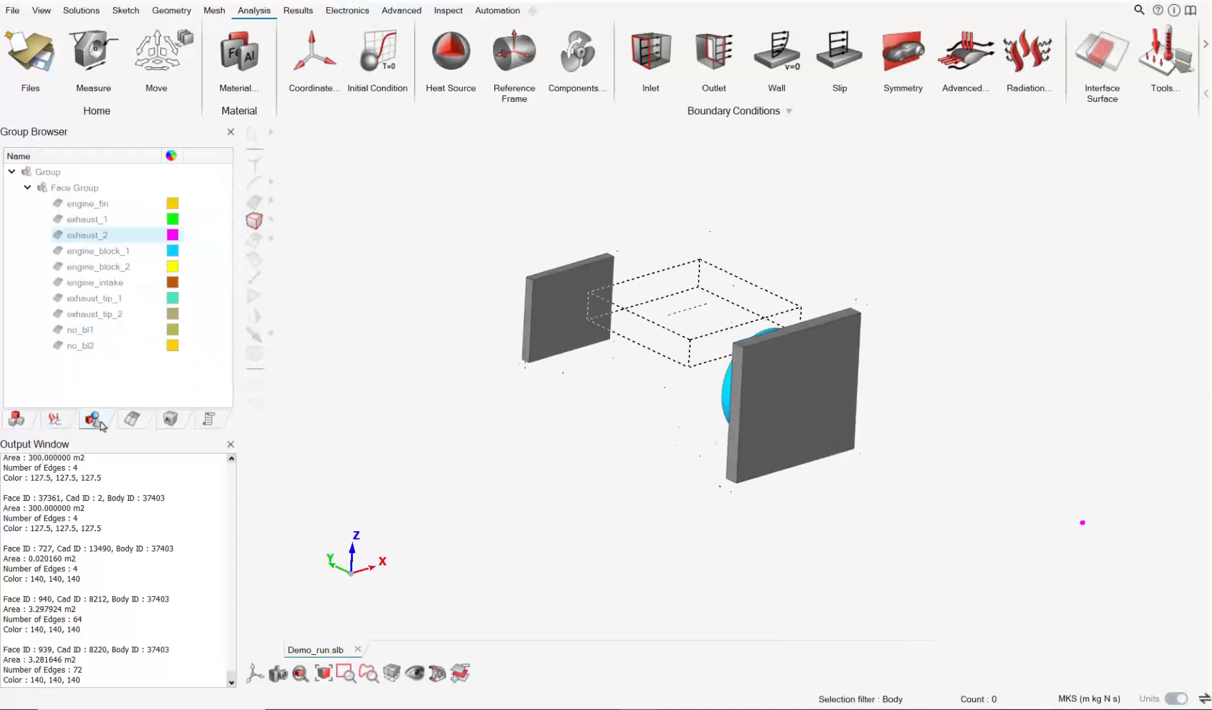
left_click(131, 419)
left_click(104, 422)
left_click(66, 416)
scroll(107, 334, "down", 4)
scroll(107, 334, "up", 4)
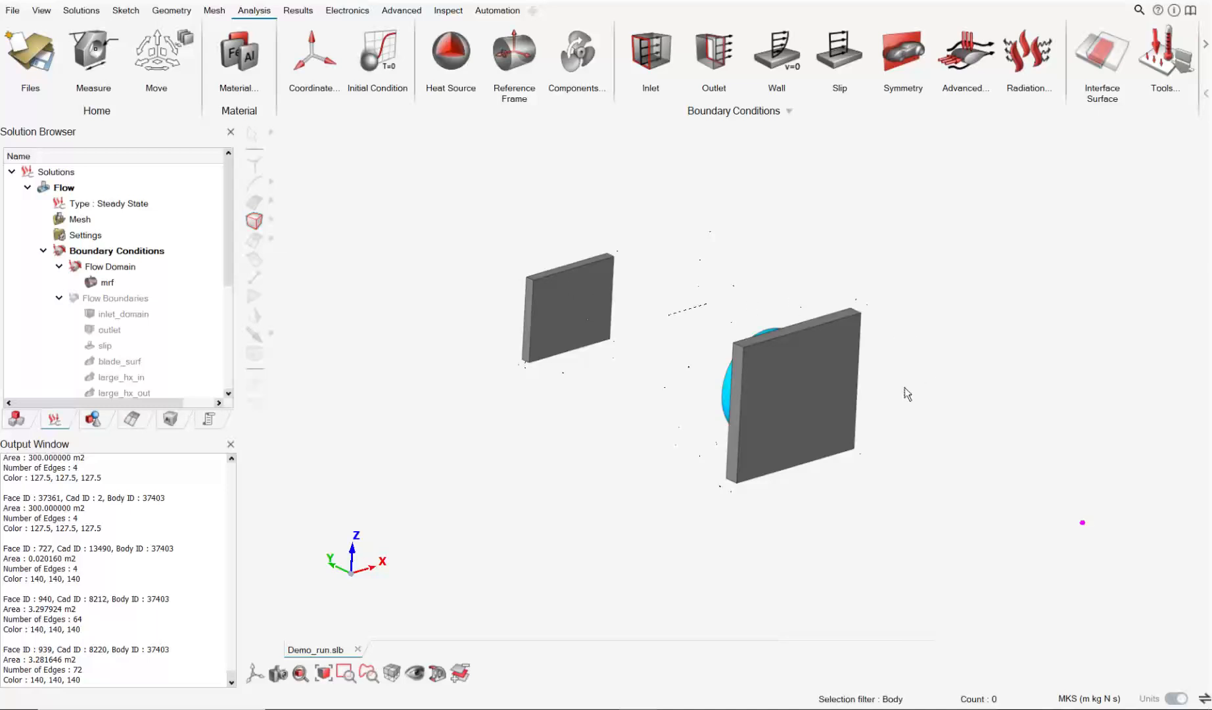
Step: Start a heat exchanger component, name it large_hx, and activate its body selection
left_click(571, 64)
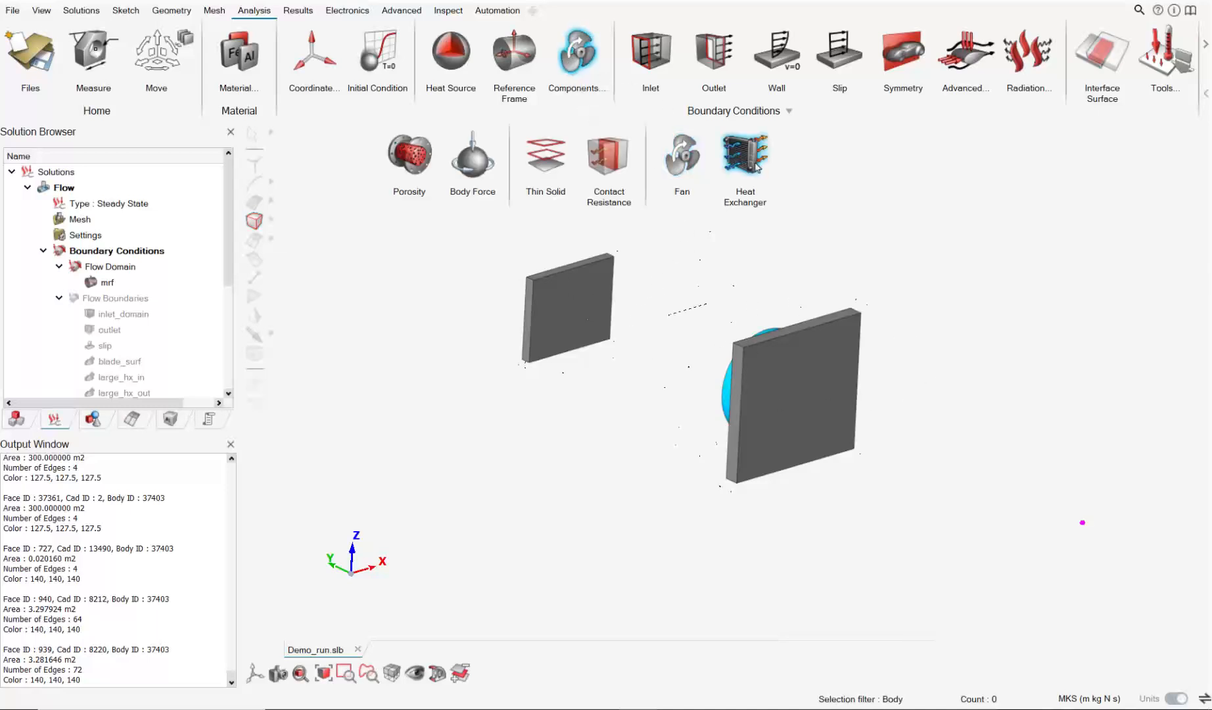
left_click(737, 156)
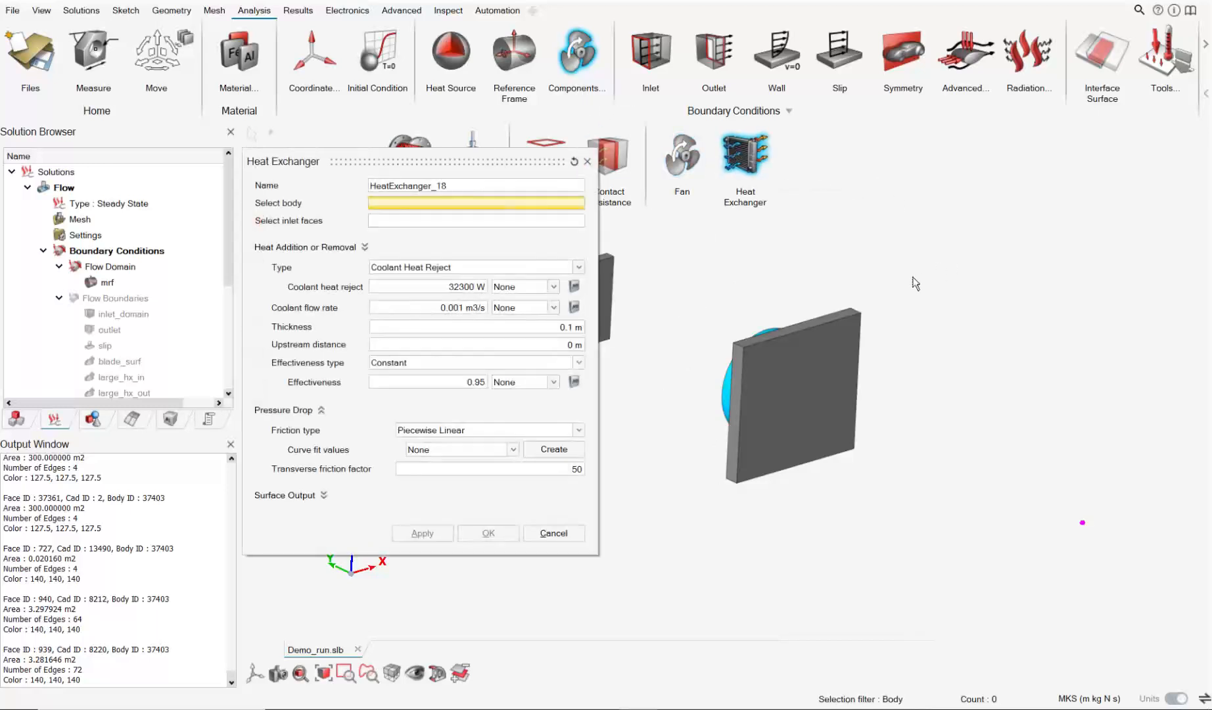
scroll(775, 321, "up", 5)
left_click(492, 189)
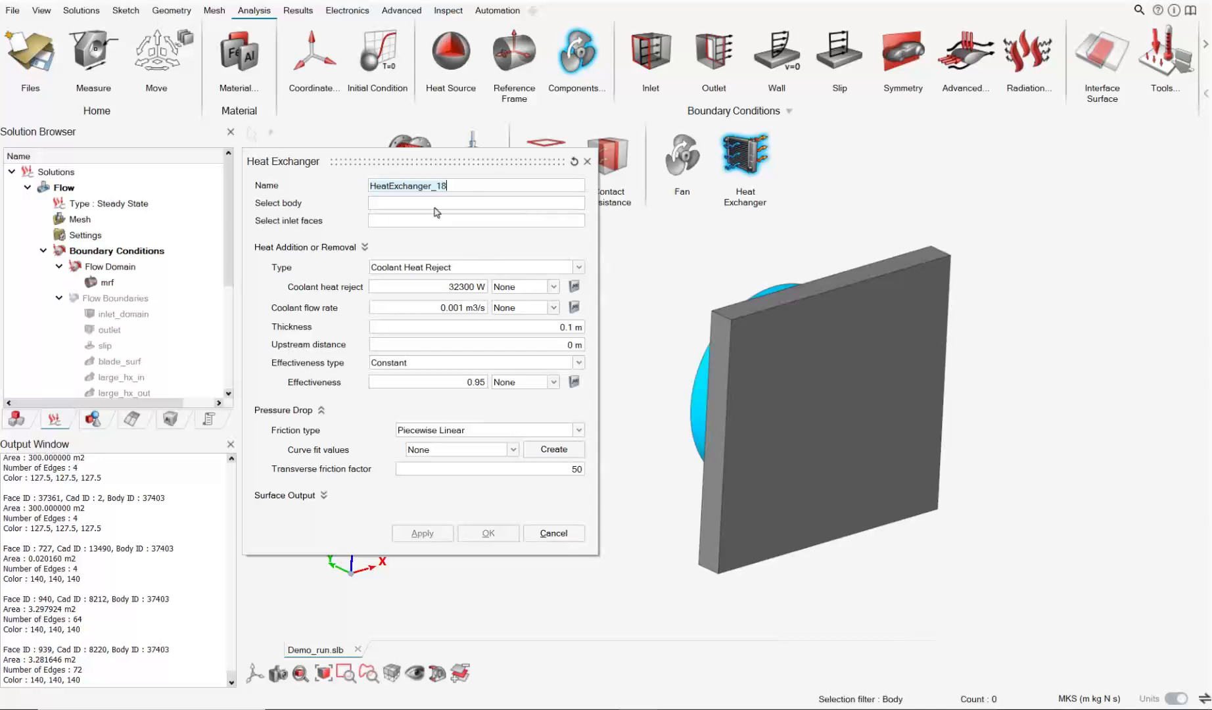
type("large_hx")
left_click(435, 205)
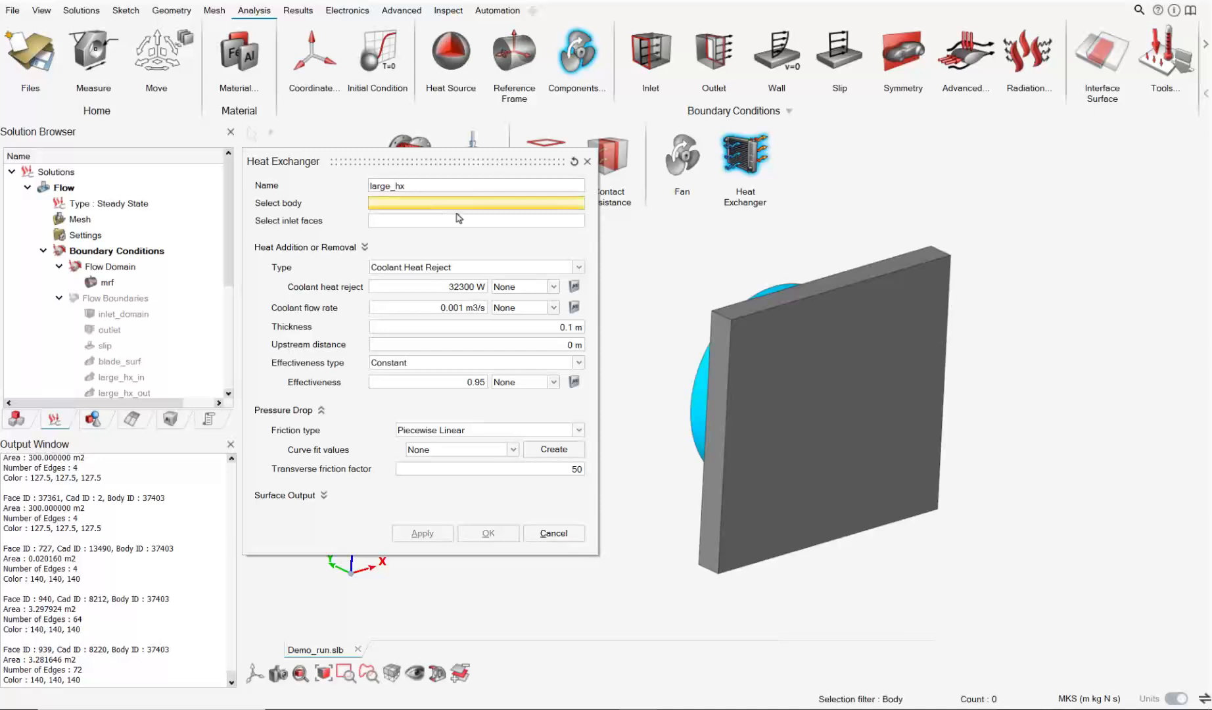
left_click(861, 335)
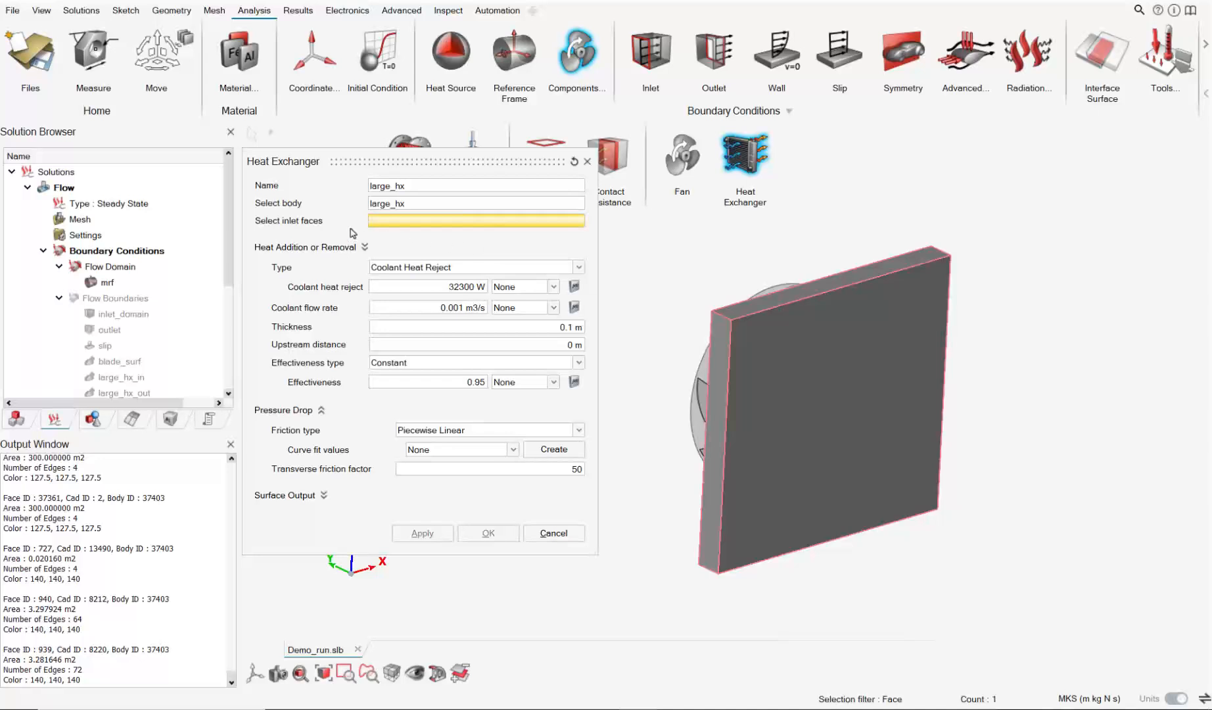
scroll(828, 372, "down", 3)
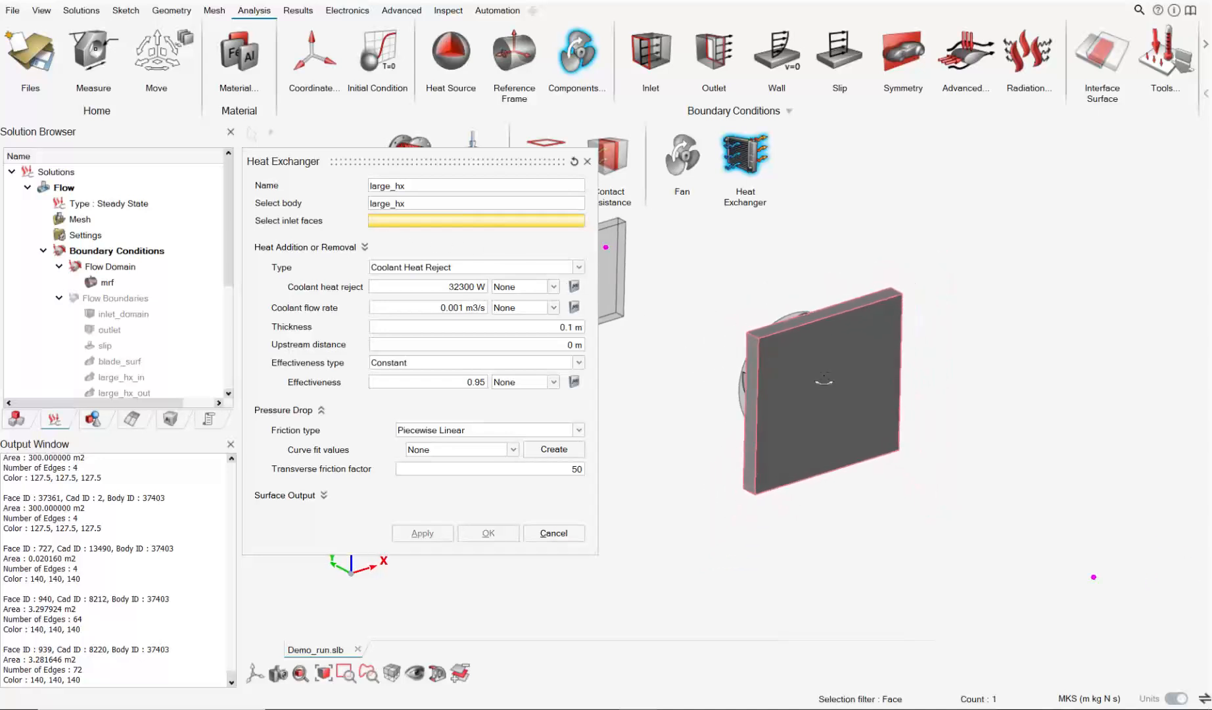
scroll(789, 371, "down", 3)
left_click_drag(417, 163, 364, 118)
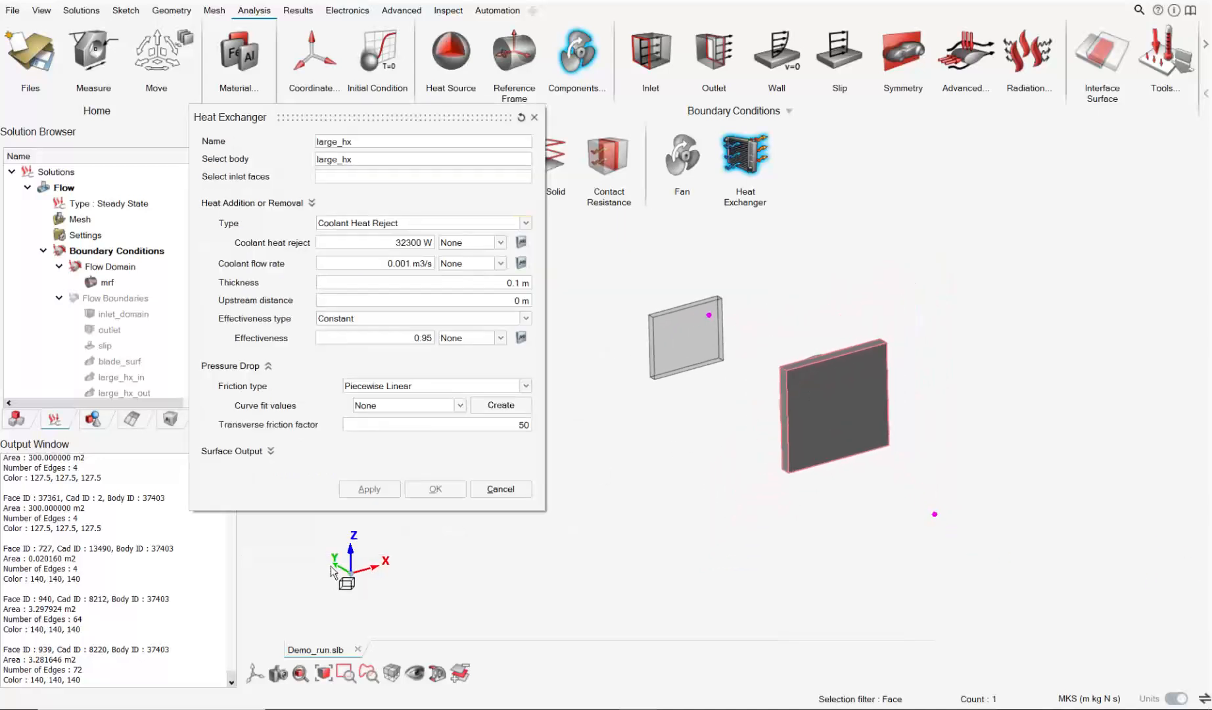
scroll(806, 380, "up", 5)
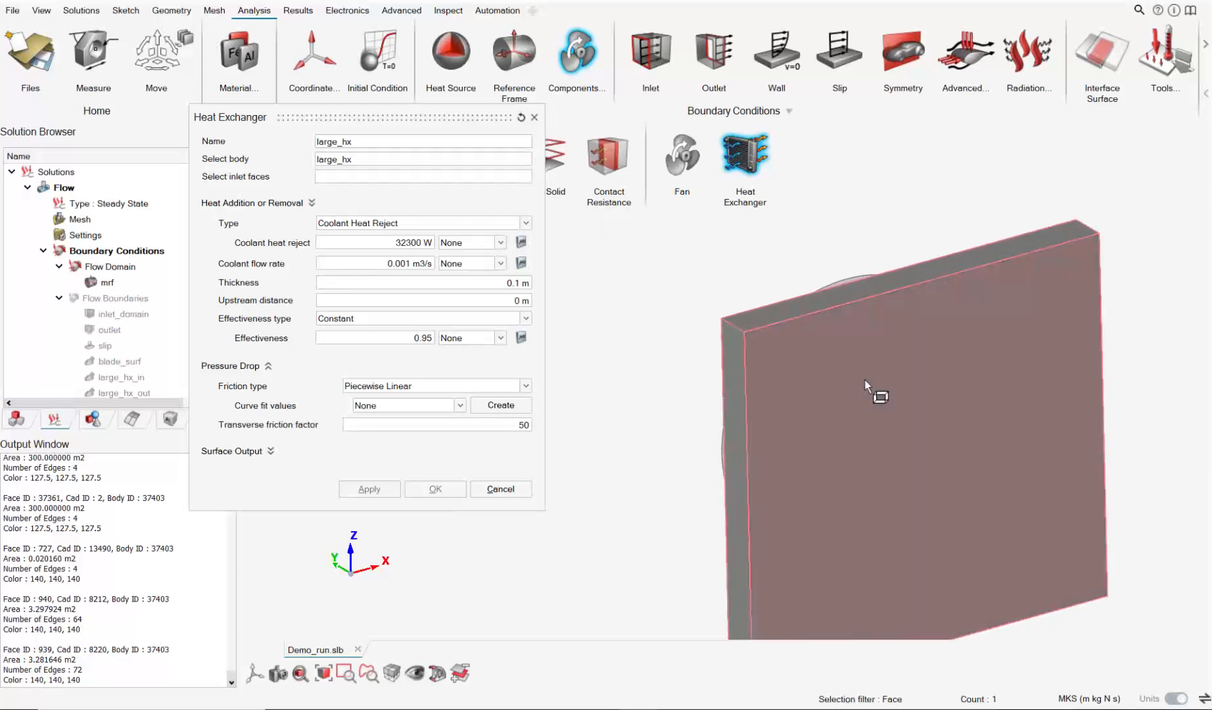
left_click(897, 417)
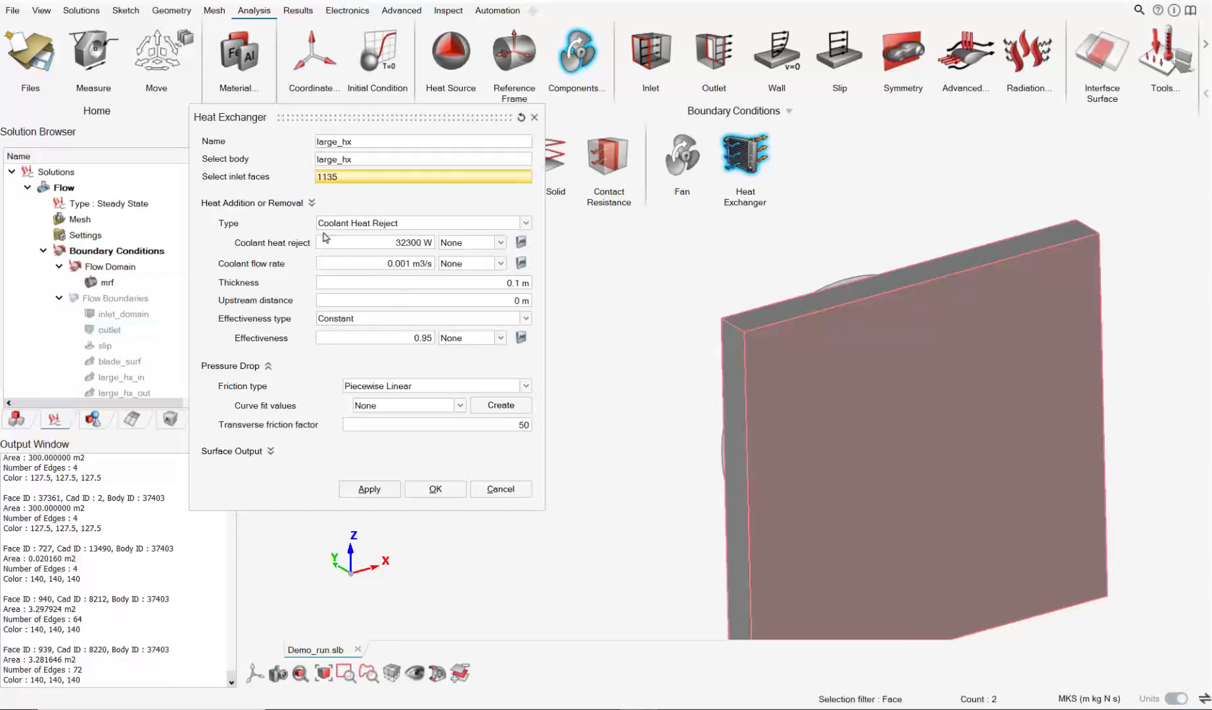
left_click(396, 241)
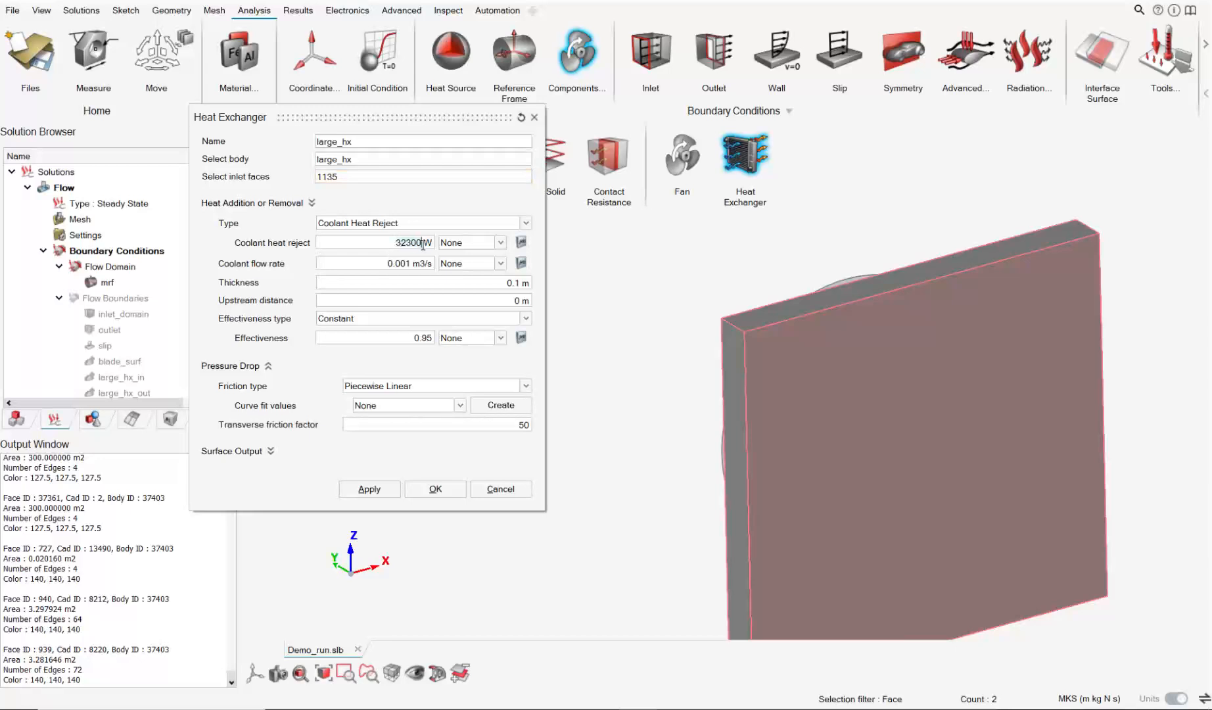
key("BackSpace")
key("BackSpace")
key("BackSpace")
key("BackSpace")
key("BackSpace")
type("640")
double_click(401, 263)
left_click(406, 265)
key("BackSpace")
left_click(490, 282)
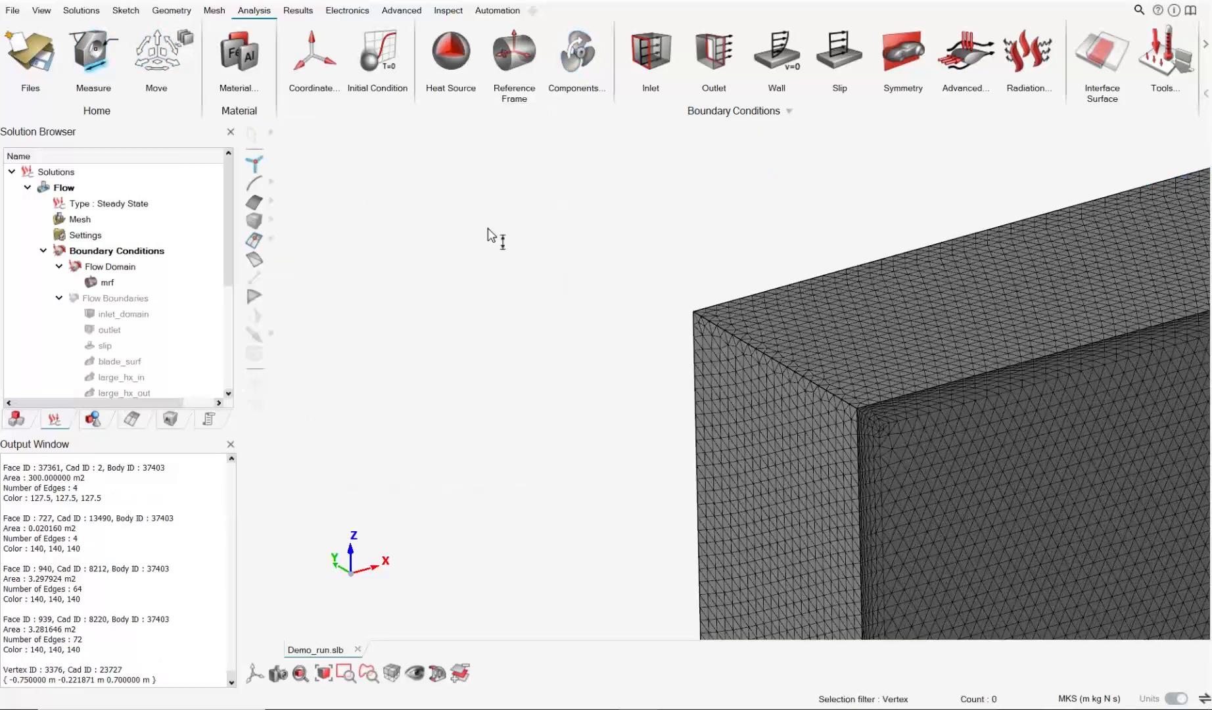
Step: Measure the thickness of the large heat exchanger between two corner vertices of its side edge
left_click(694, 311)
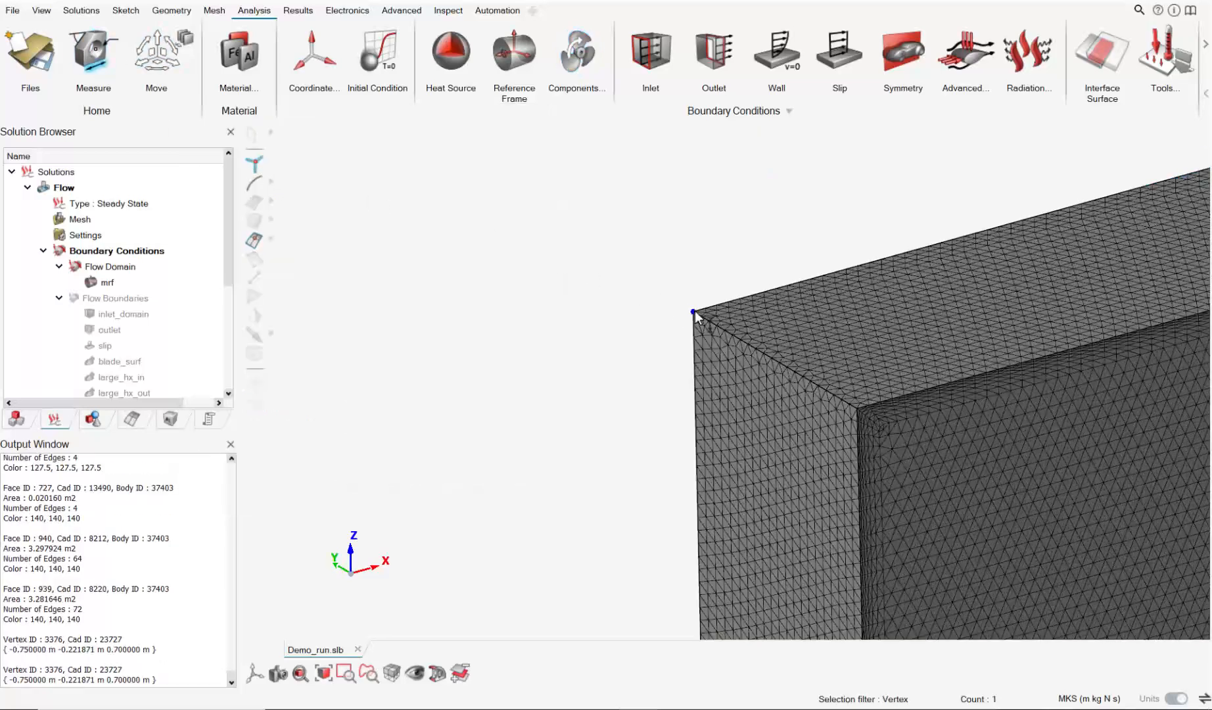
left_click(857, 410)
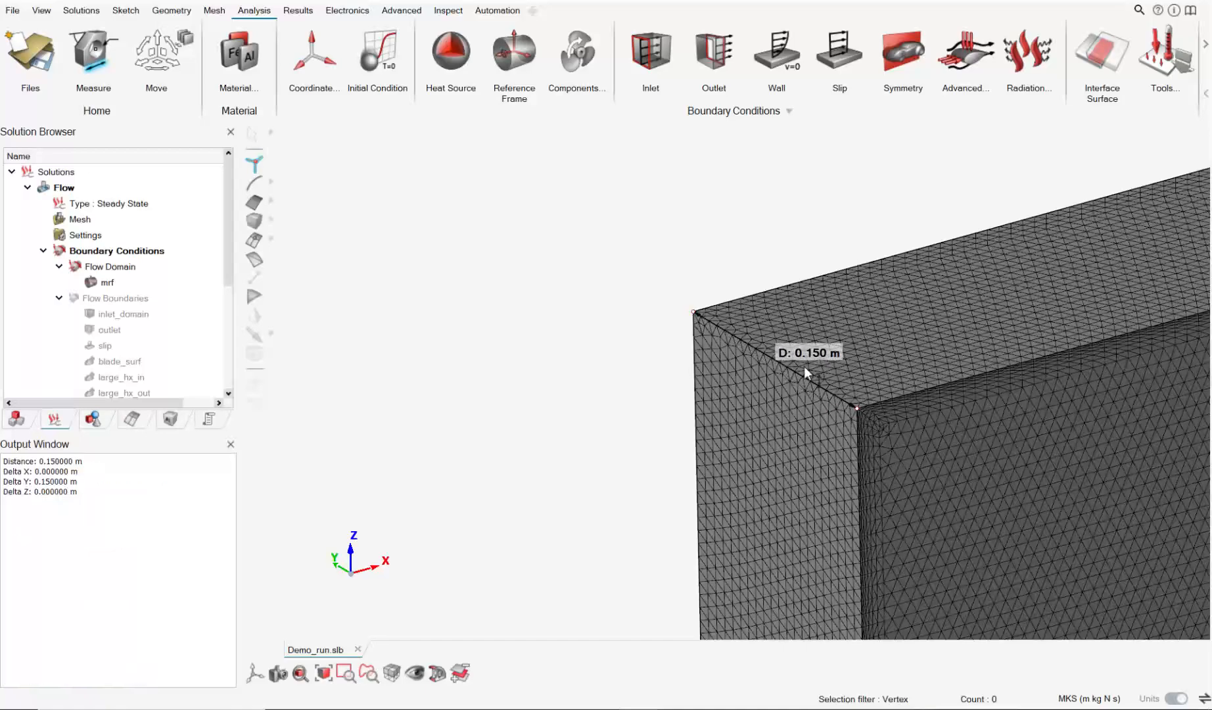
scroll(872, 376, "down", 5)
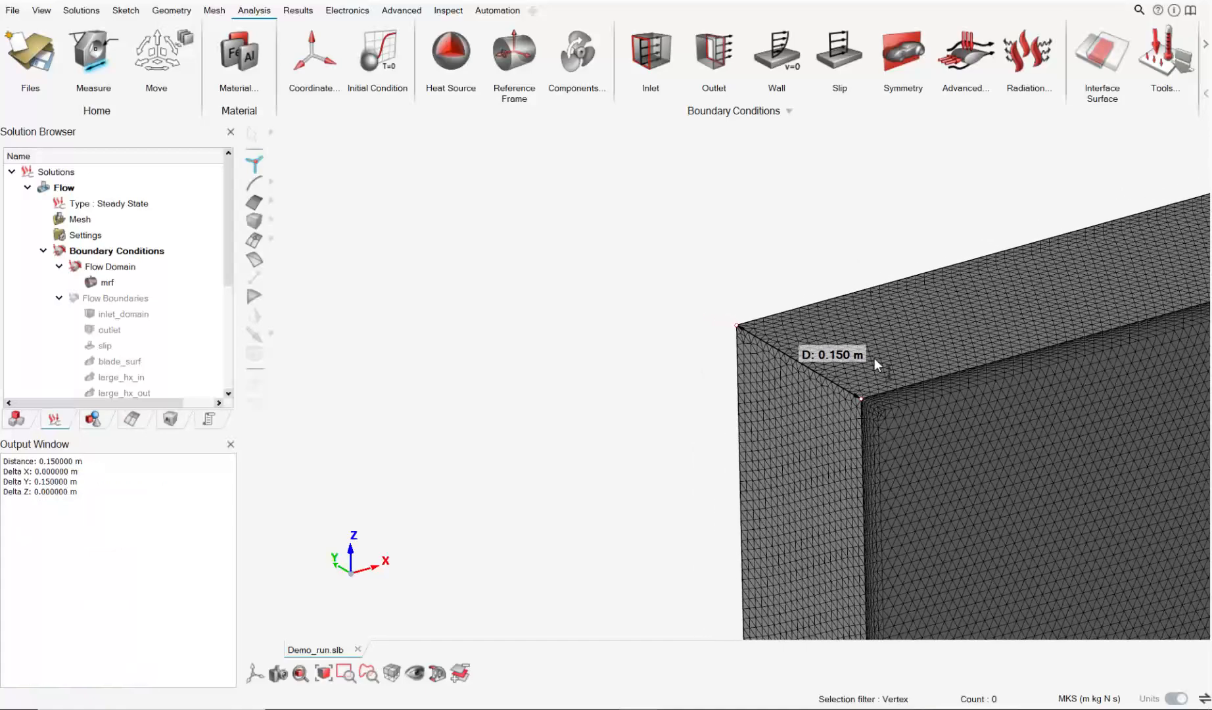
middle_click_drag(968, 379, 756, 280)
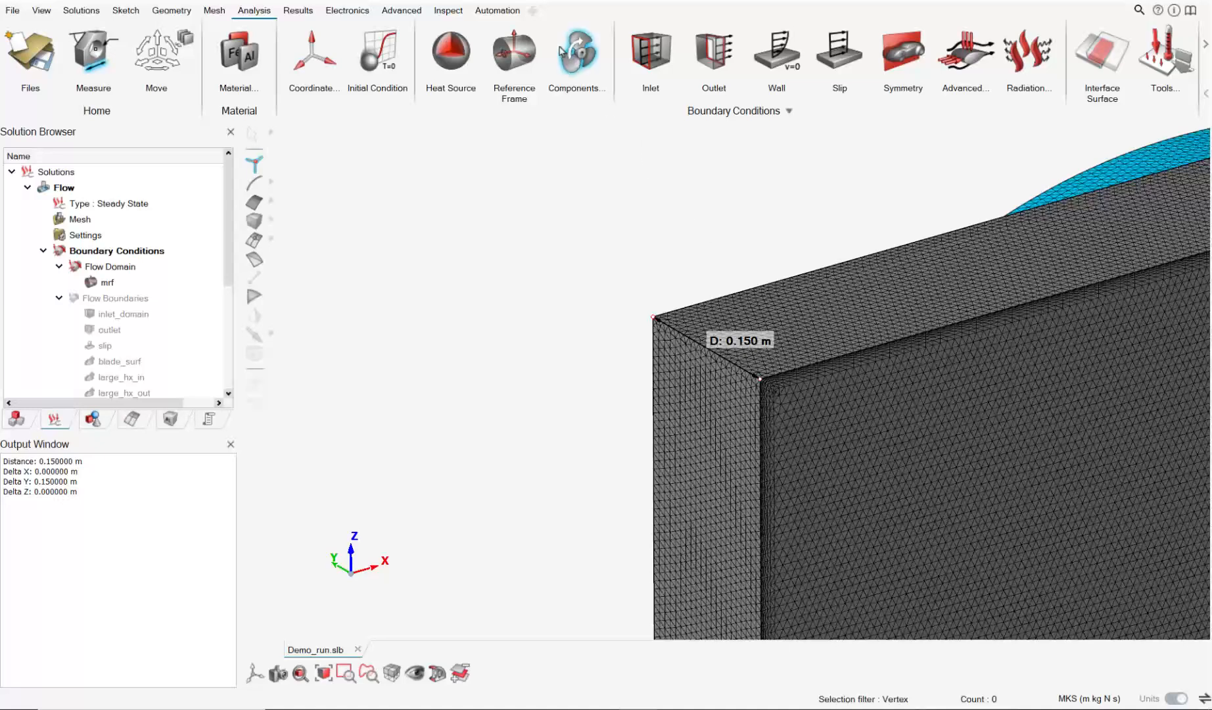
Step: Create a heat exchanger component named large_hx, assigning the large_hx body and its large front face as the inlet
left_click(577, 56)
left_click(745, 157)
double_click(409, 210)
type("large_hx")
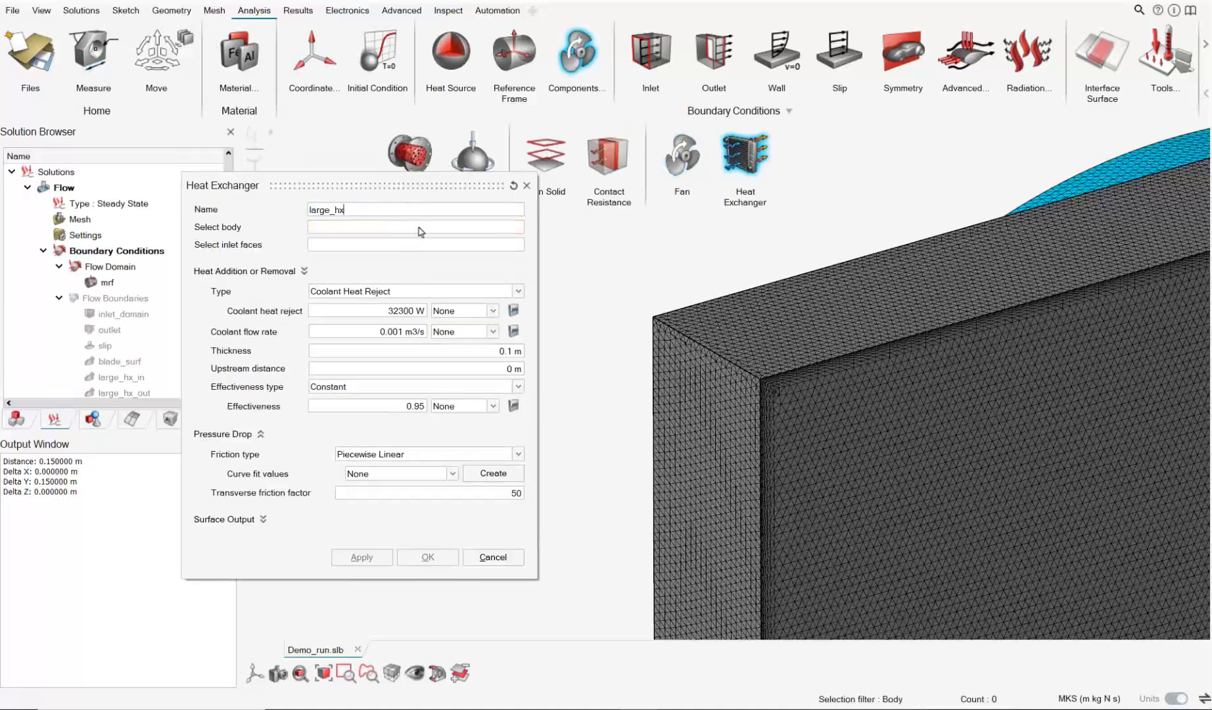
left_click(753, 370)
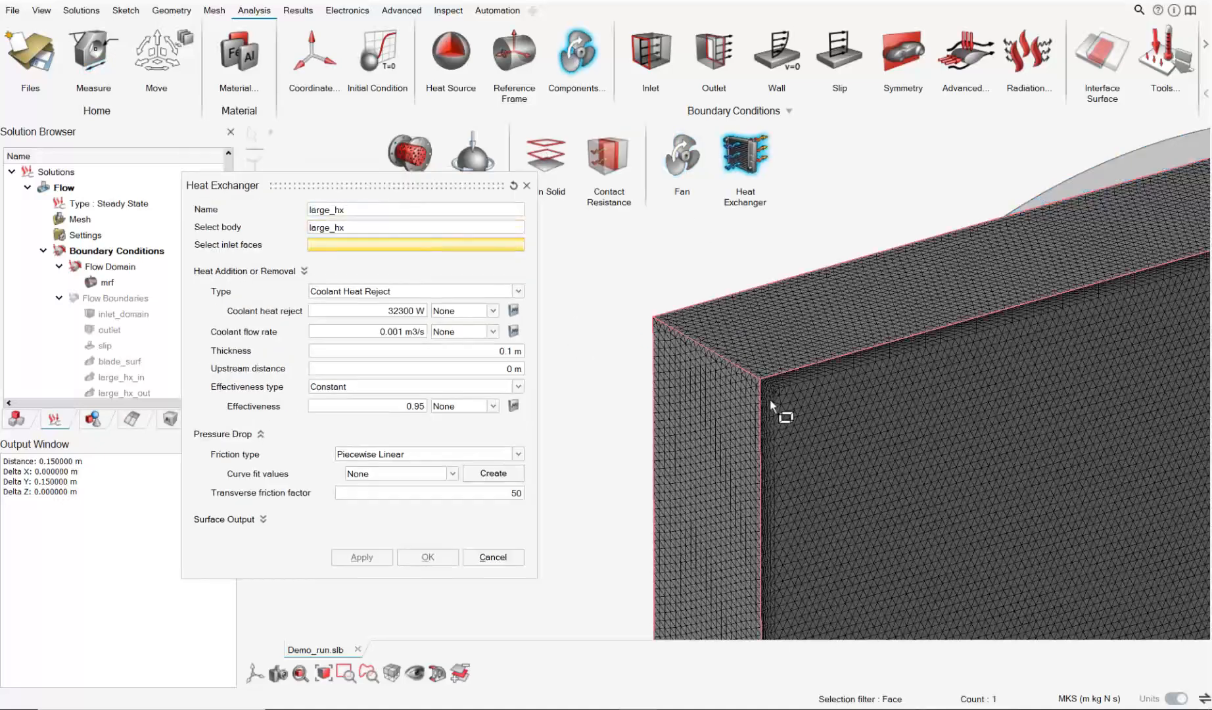
left_click(832, 426)
Step: Set the coolant heat reject to 64000 W, the coolant flow rate to 0.1 m3/s and the thickness to 0.15 m
double_click(384, 311)
type("64000")
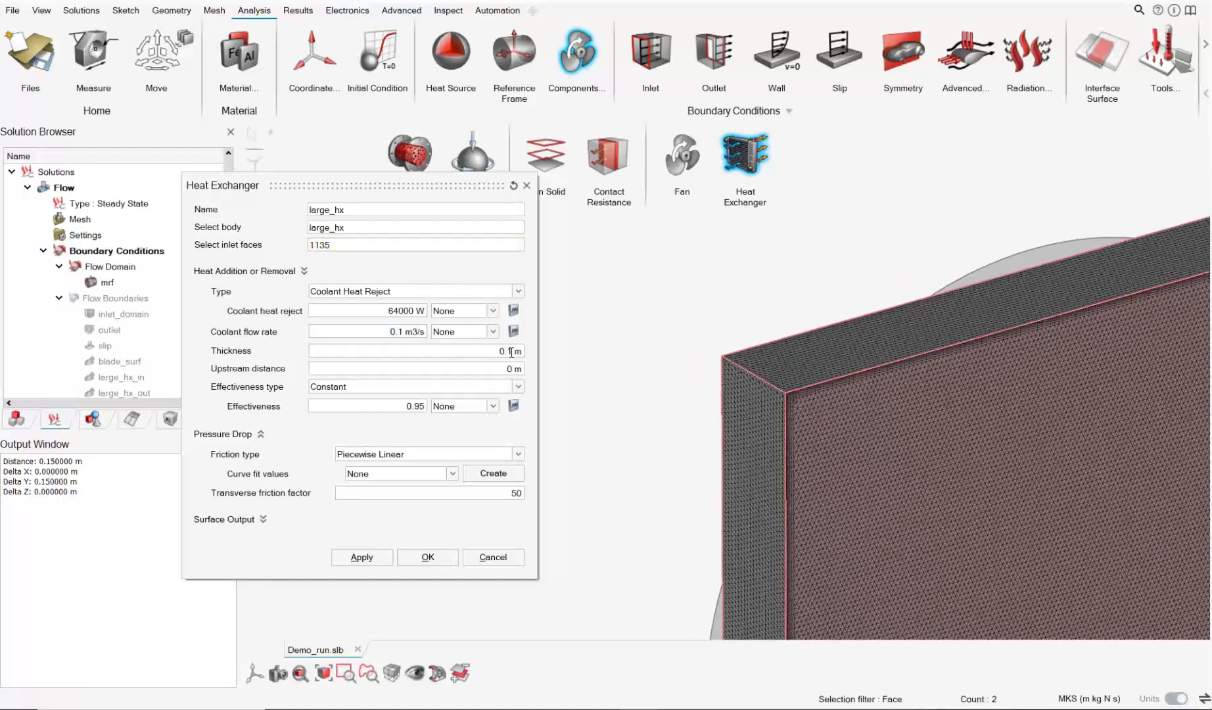
type("5")
middle_click_drag(722, 359, 769, 362)
scroll(769, 363, "down", 5)
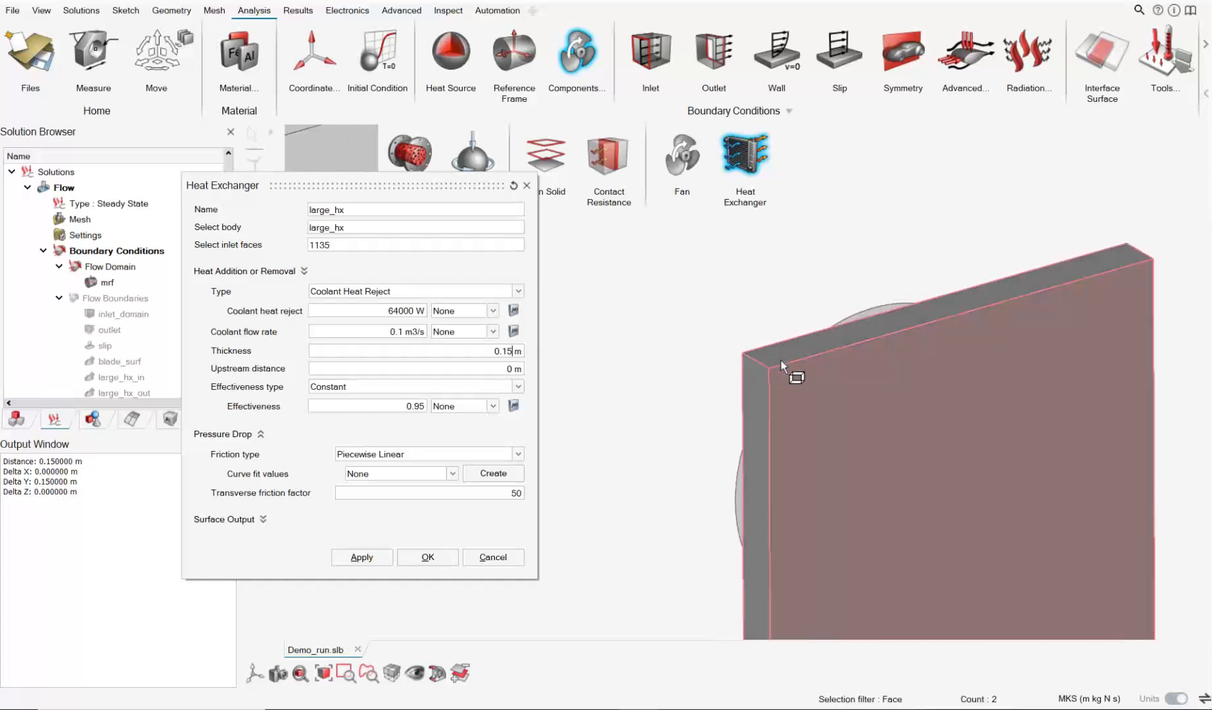
right_click_drag(791, 372, 733, 304)
middle_click_drag(759, 382, 788, 386)
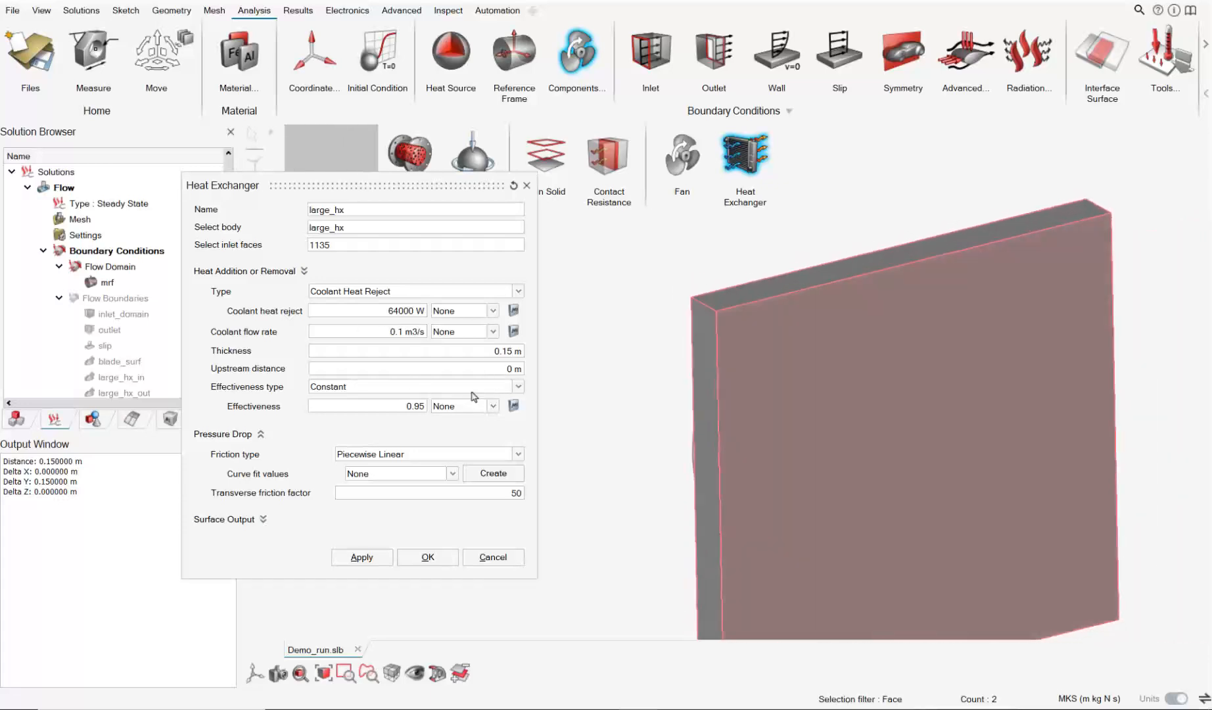
Step: Choose the Constant effectiveness type for large_hx and set the effectiveness to 0.95
left_click(336, 388)
left_click(339, 400)
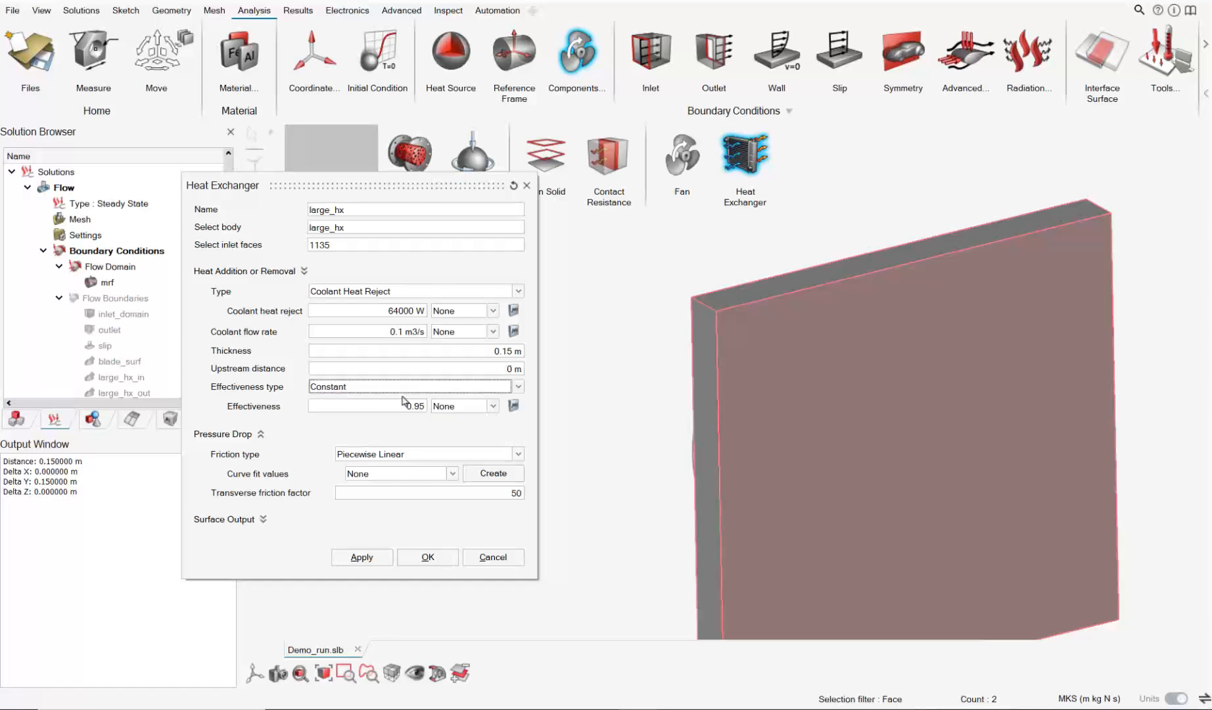
left_click(407, 406)
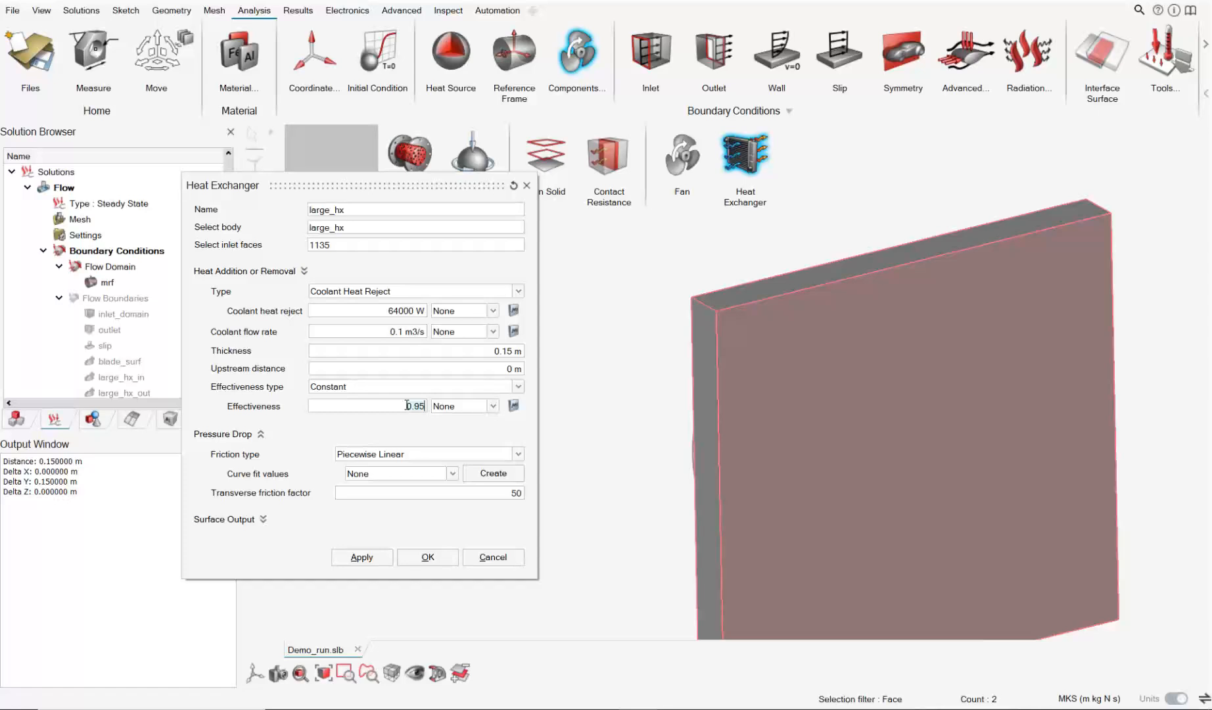
type("0.95")
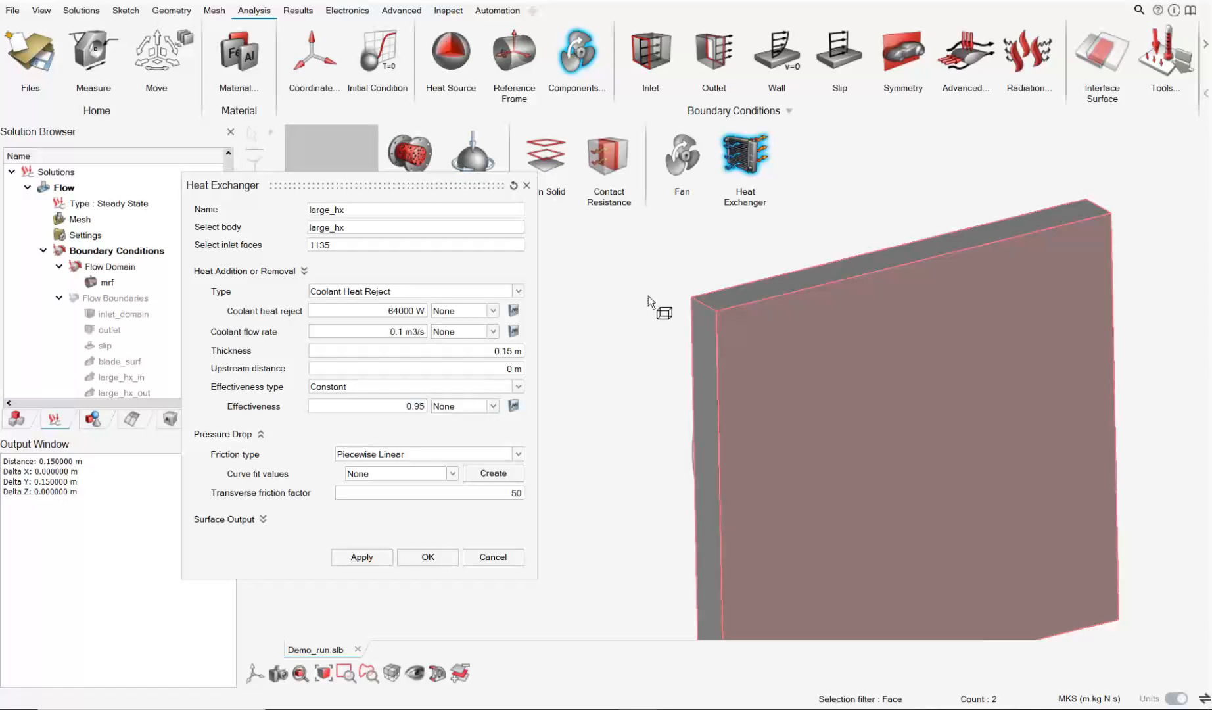
Step: Try the Constant friction type for the pressure drop, and switch it back to Piecewise Linear
scroll(657, 306, "down", 4)
left_click(426, 454)
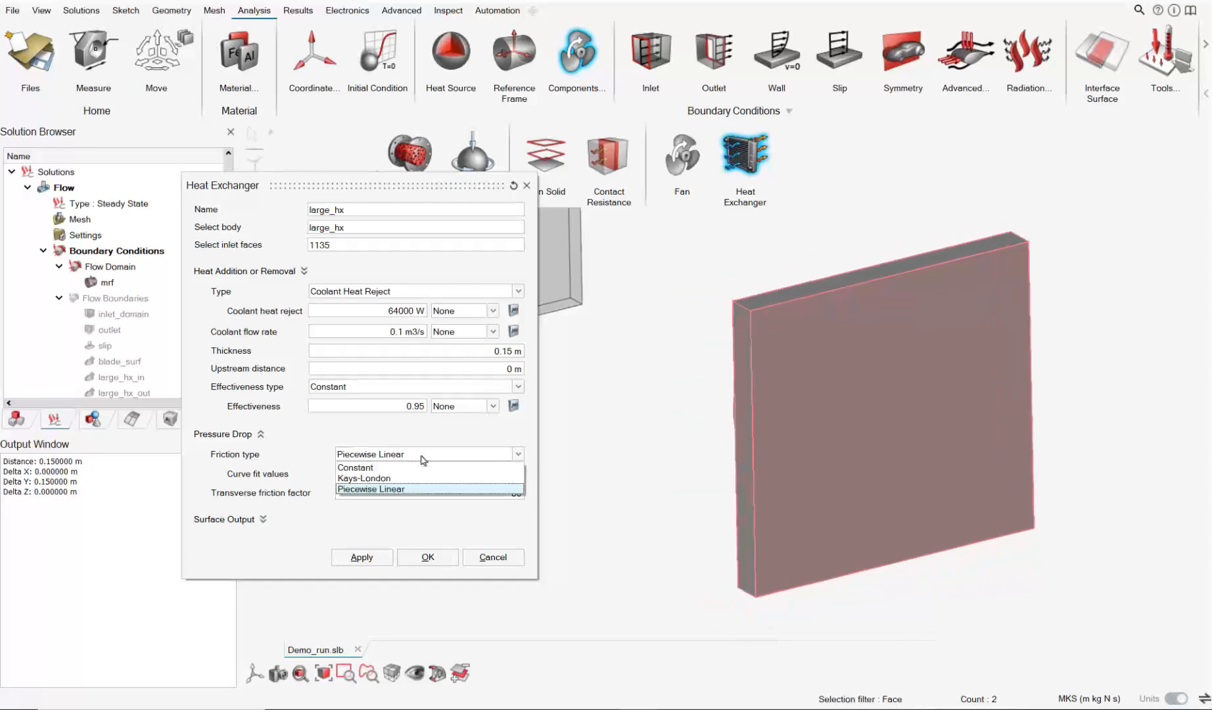
left_click(416, 473)
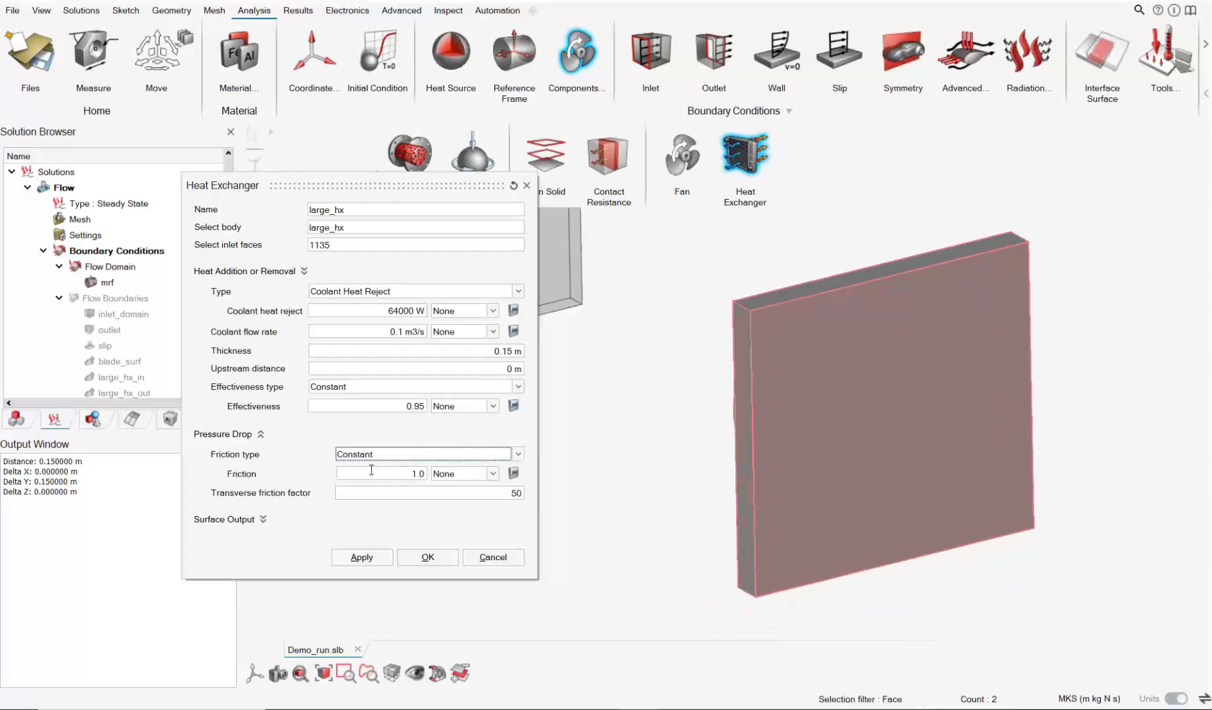
left_click(363, 456)
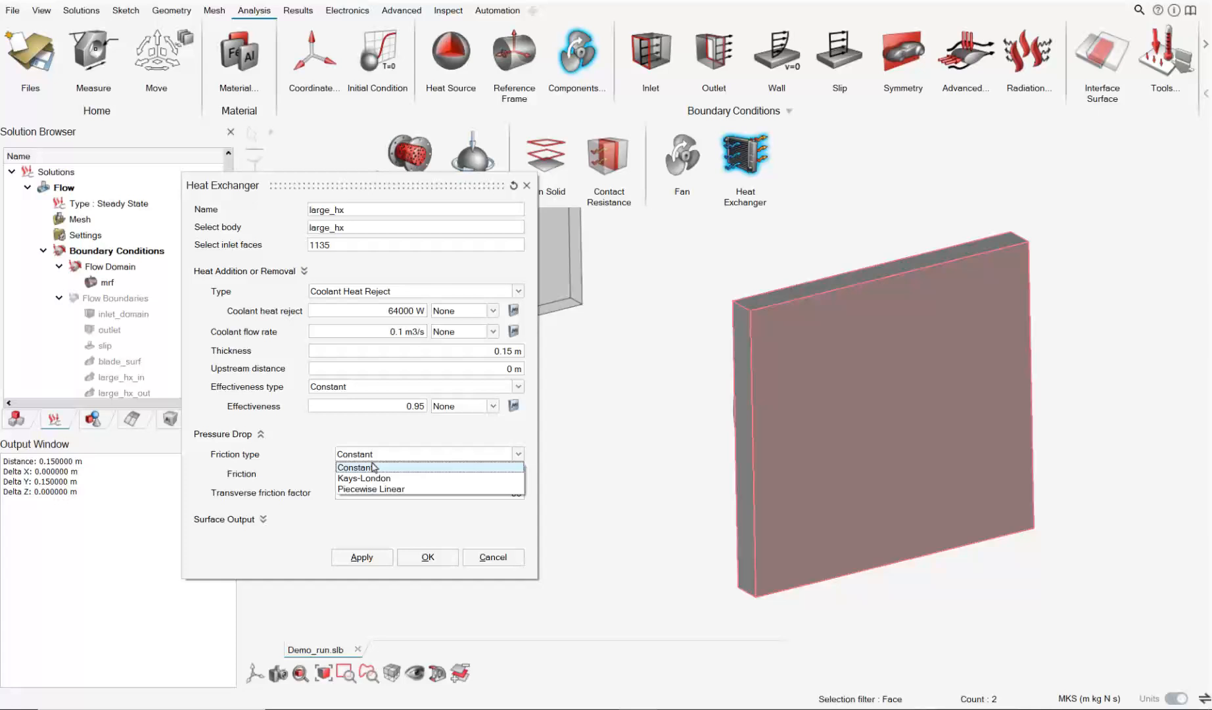
left_click(376, 495)
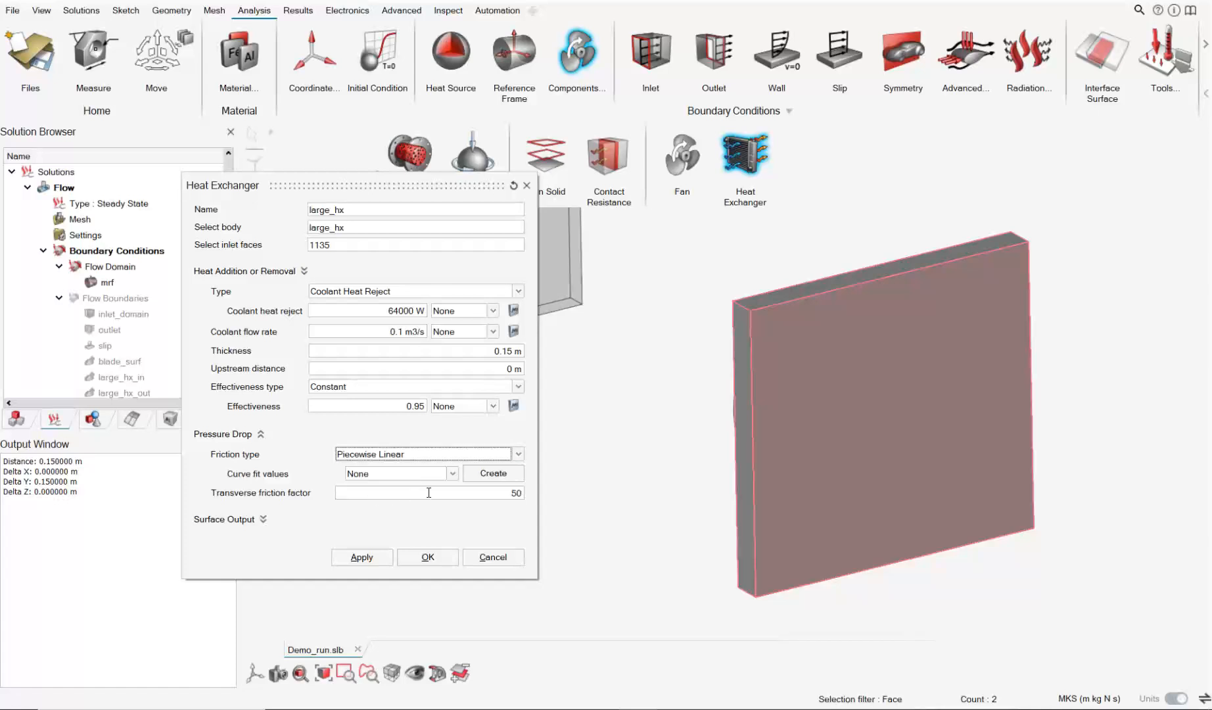
Step: Create a curve fit table based on axial velocity, with a friction factor of 50 at 0 m/s in the first row
left_click(485, 477)
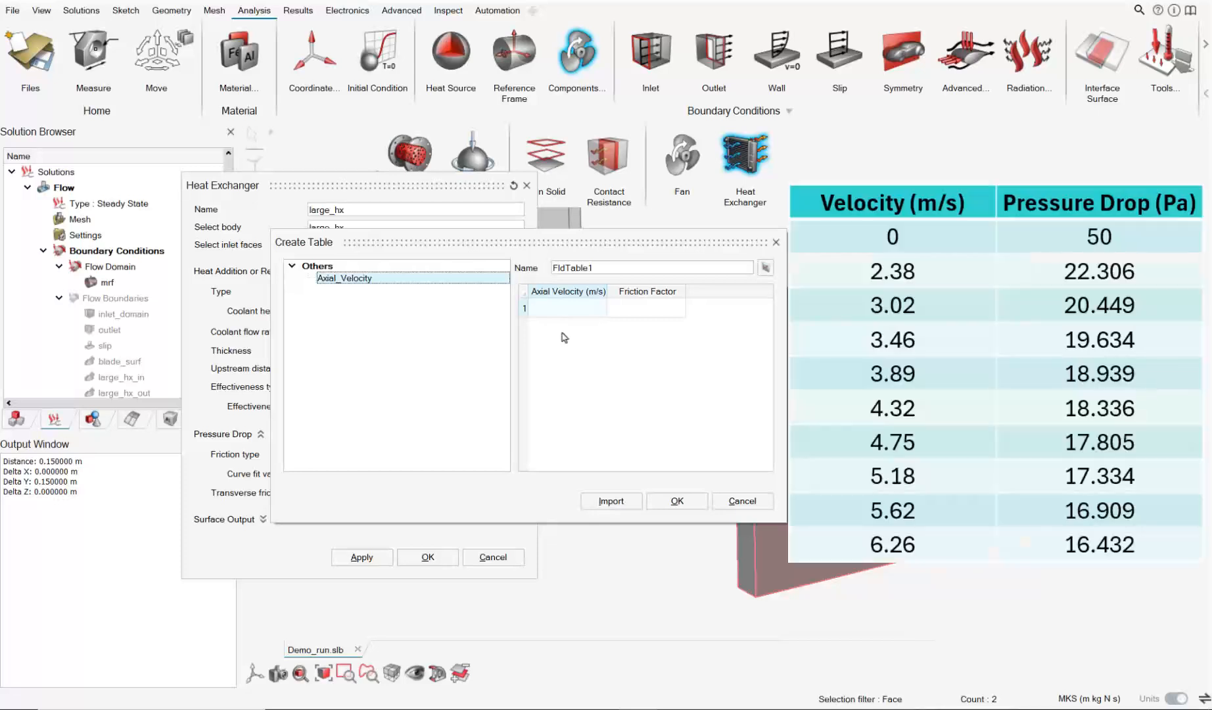
left_click(549, 313)
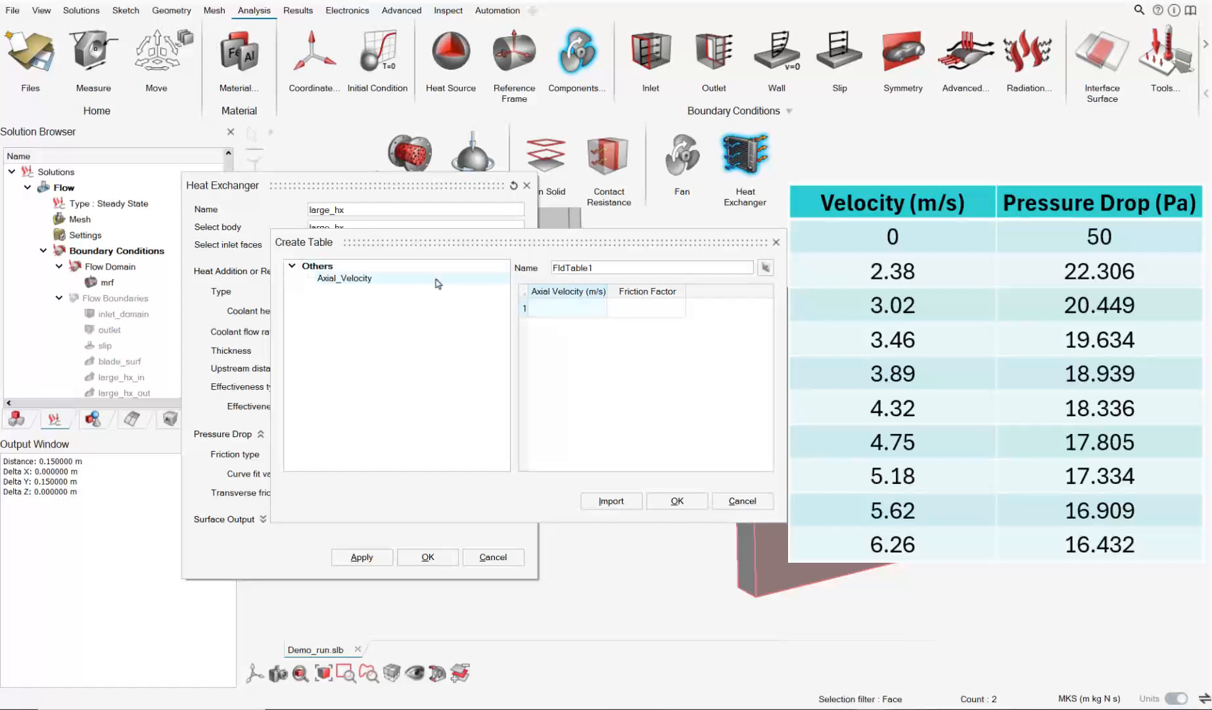
type("0")
key("Tab")
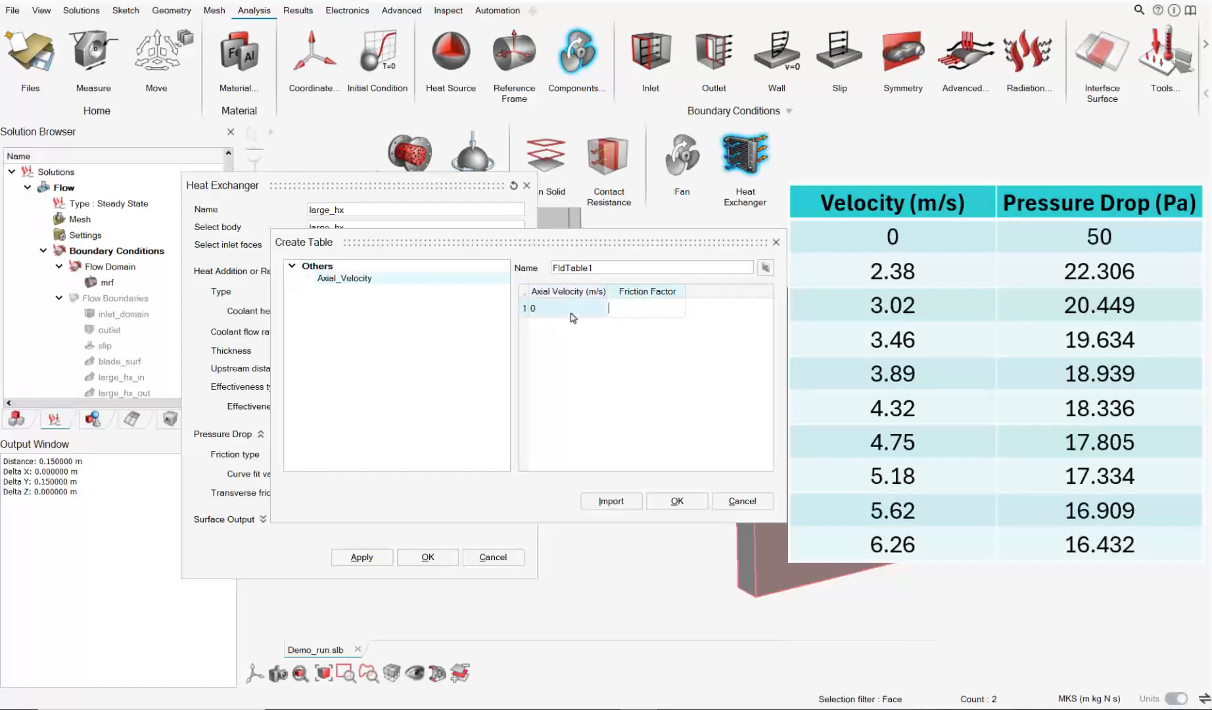
left_click(572, 313)
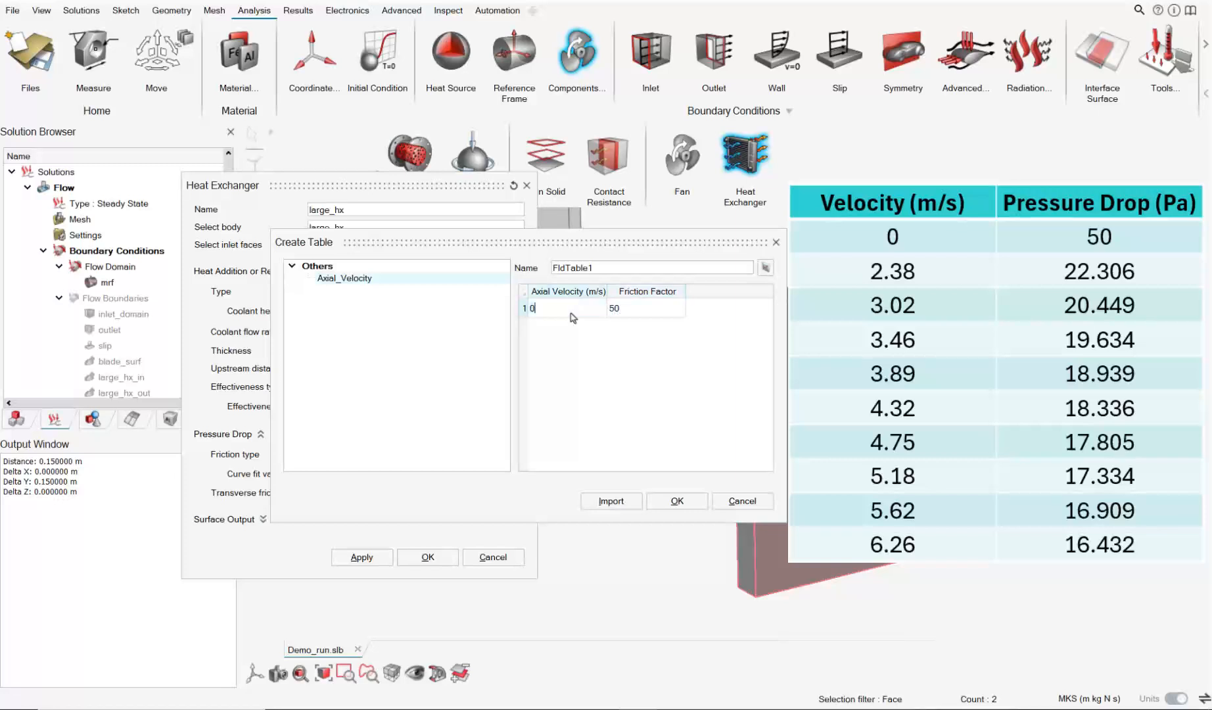
left_click(635, 316)
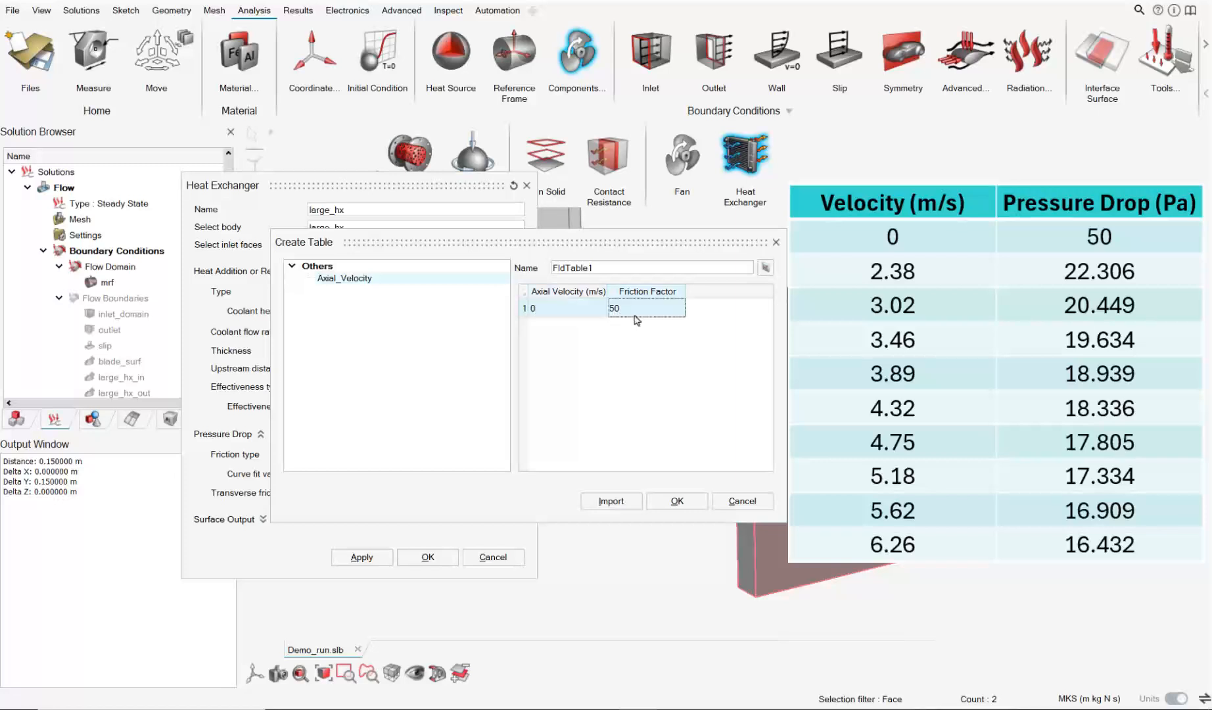
key("Tab")
Step: Fill the table's second row with an axial velocity of 2.38 m/s and a friction factor of 22.306
left_click(568, 332)
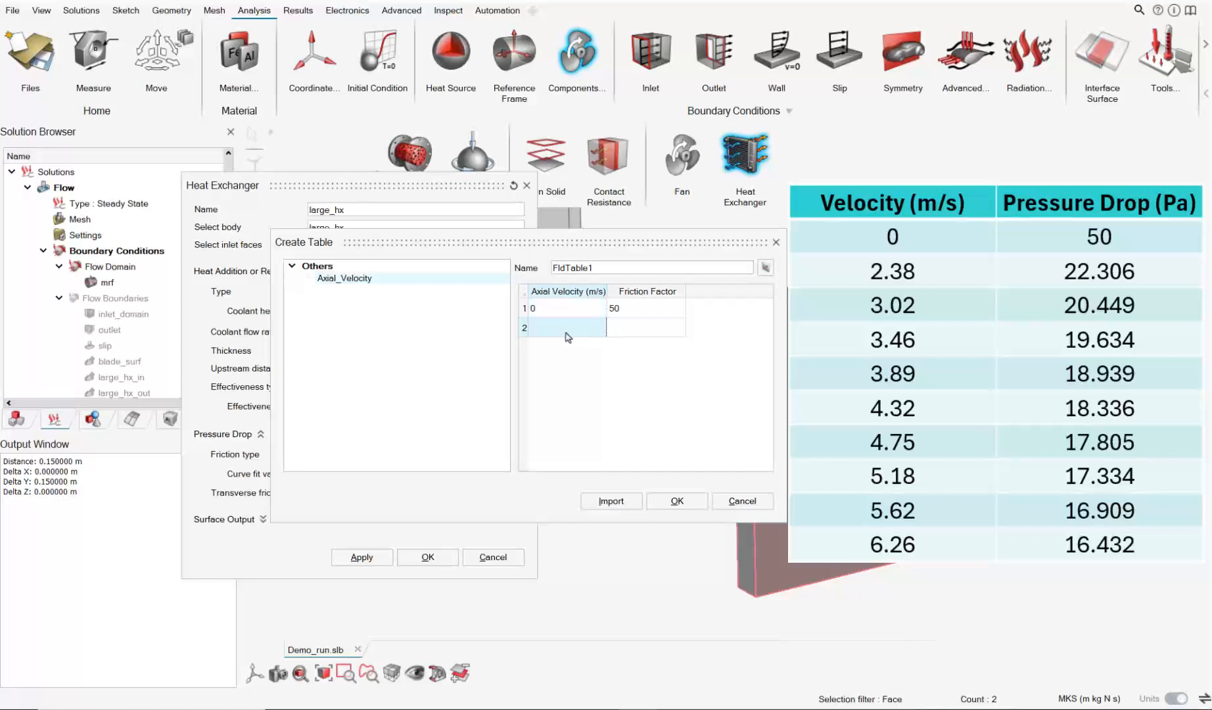
type("2")
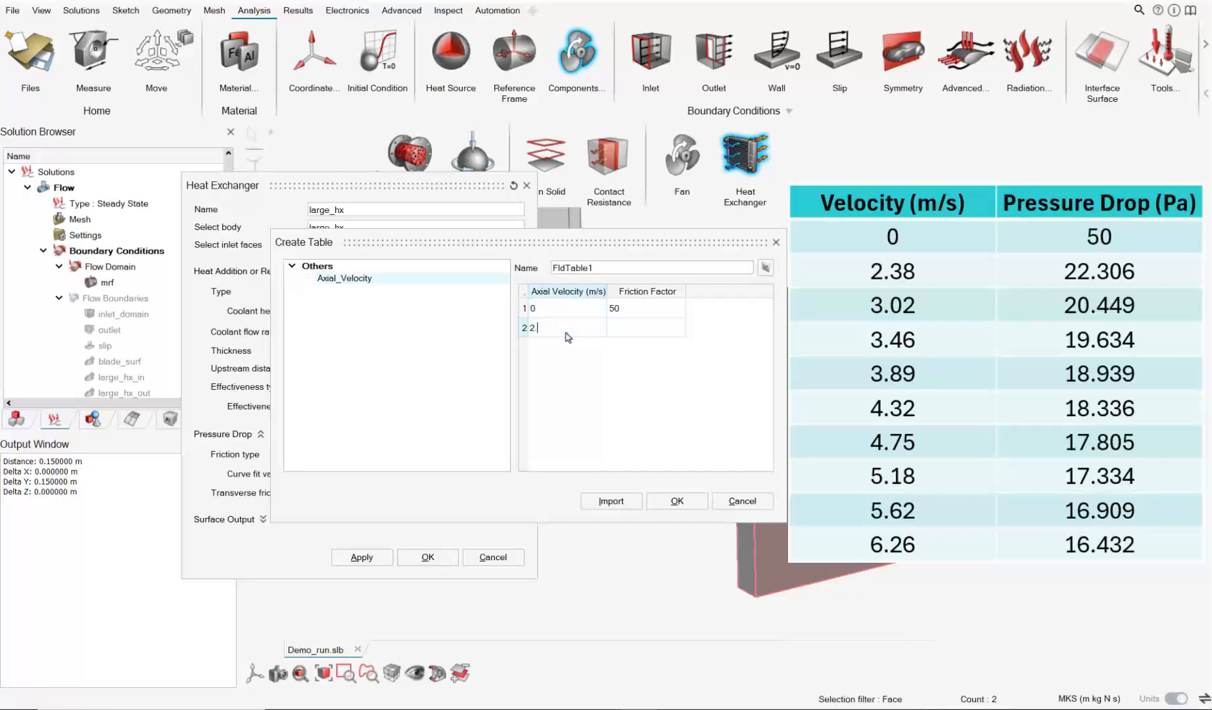
type(".38")
left_click(643, 334)
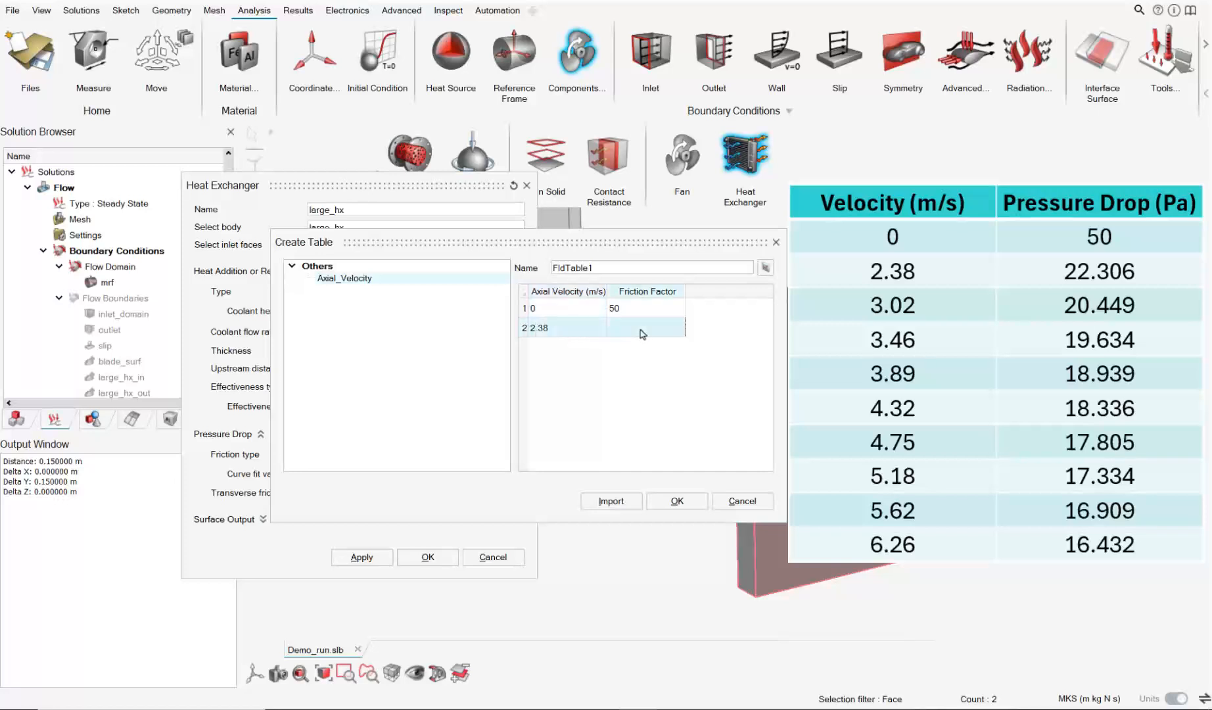
type("22.306")
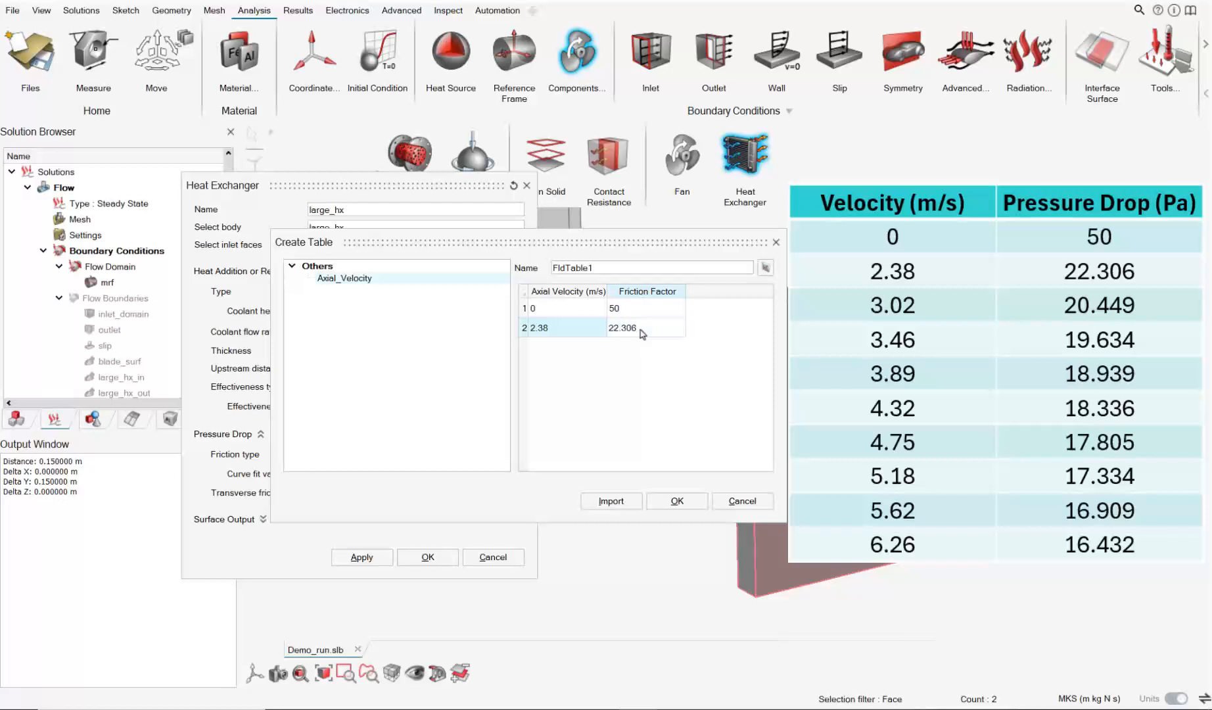
key("Tab")
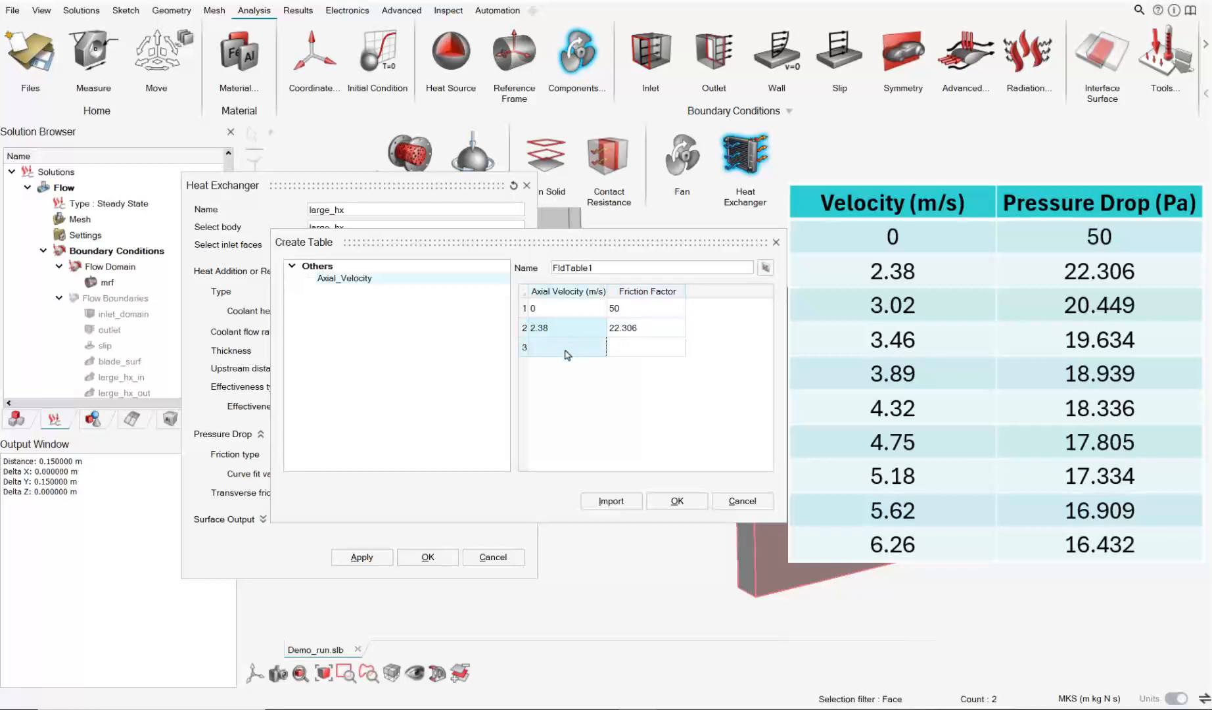
Step: Fill the table's third row with an axial velocity of 3.02 m/s and a friction factor of 20.449
type("3.")
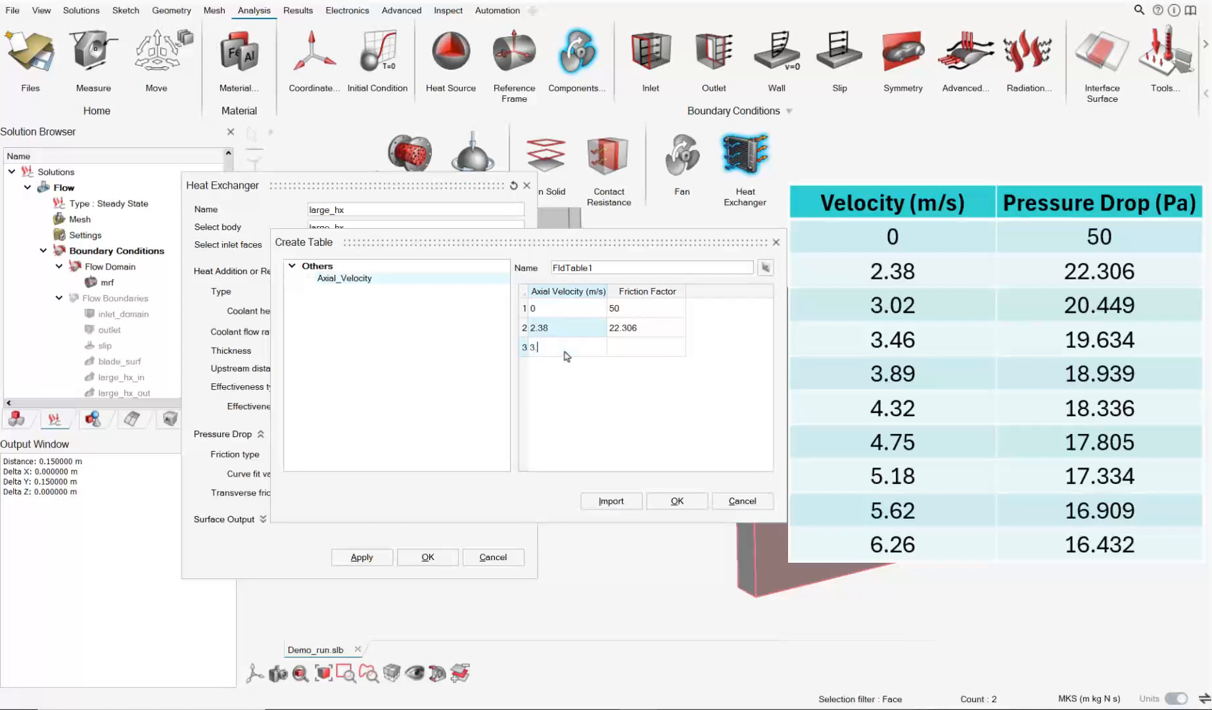
type("02")
left_click(620, 359)
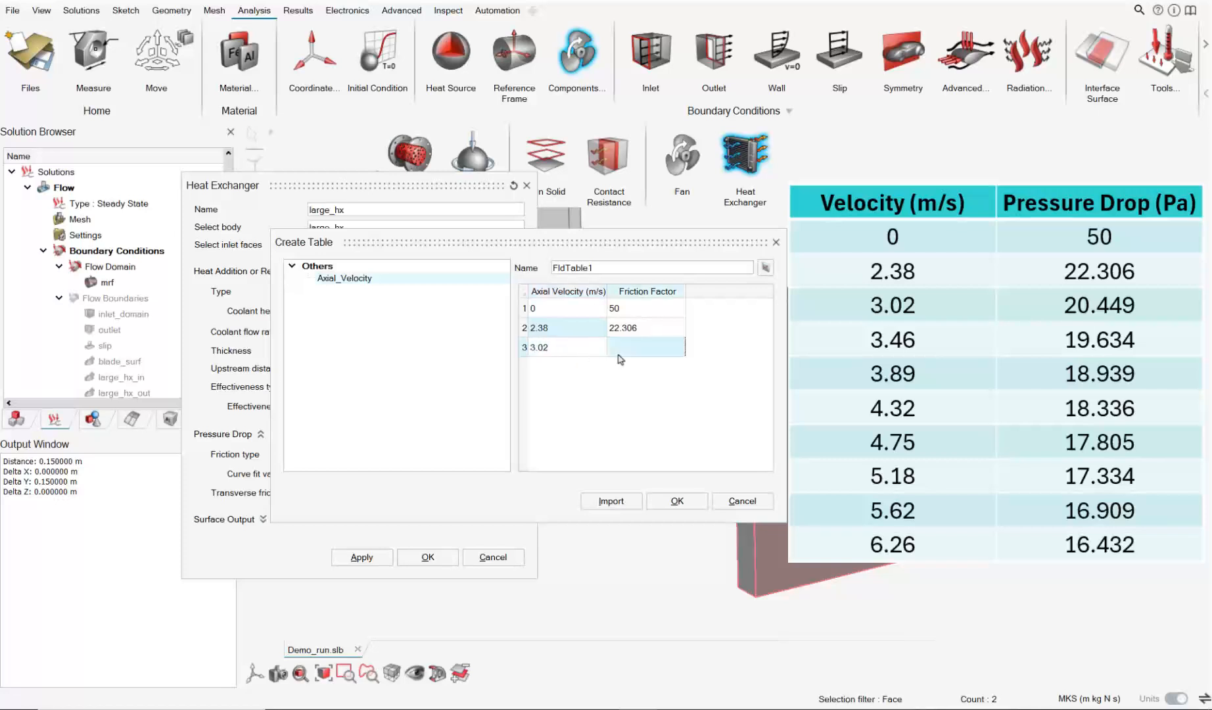
type("2")
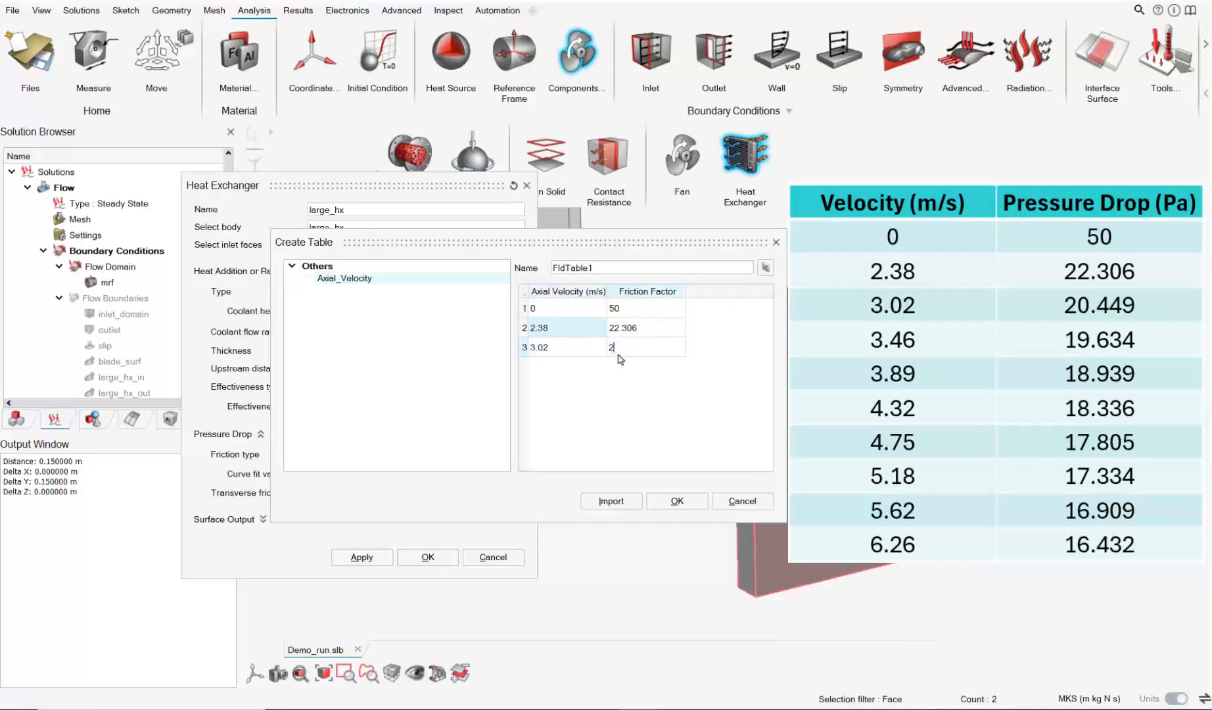
type("0.449")
key("Tab")
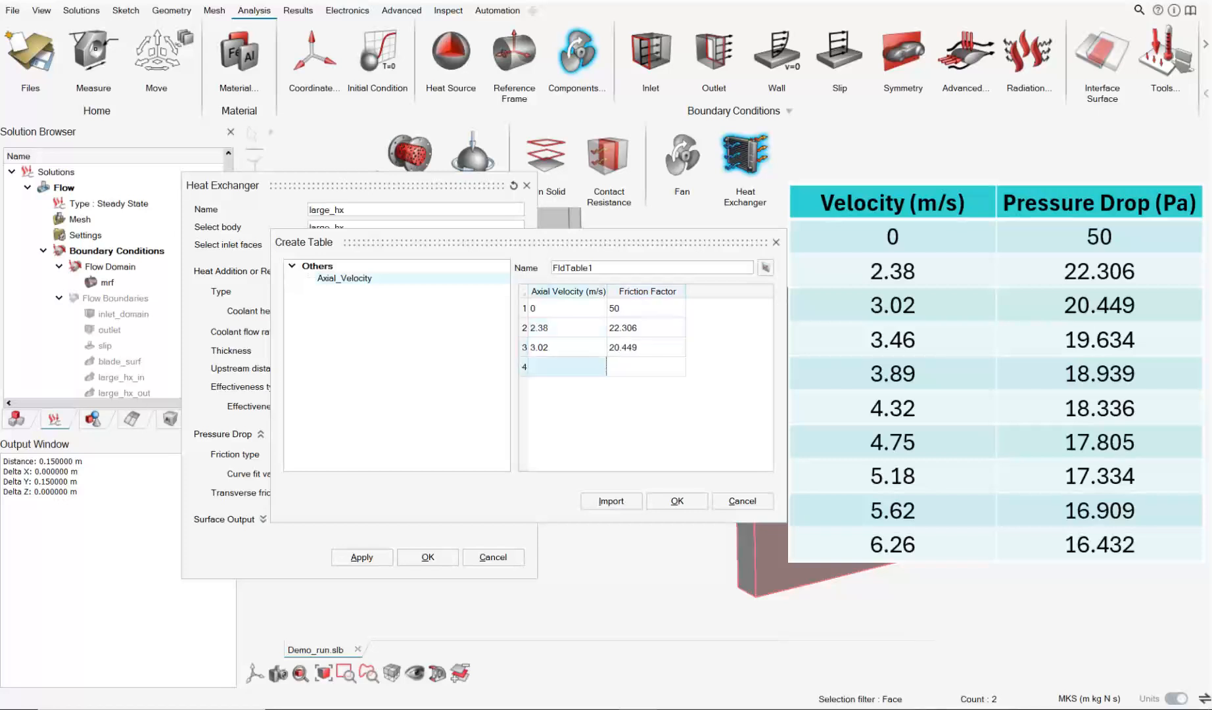
Step: Fill rows four to ten with 3.46/19.634, 3.89/18.939, 4.32/18.336, 4.75/17.805, 5.18/17.334, 5.62/16.909 and 6.26/16.432, and accept the table
type("3.46\t19.634 3.89\t18.939 4.32\t18.336 4.75\t17.805 5.18\t17.334 5.62\t16.909 6.26\t16.432")
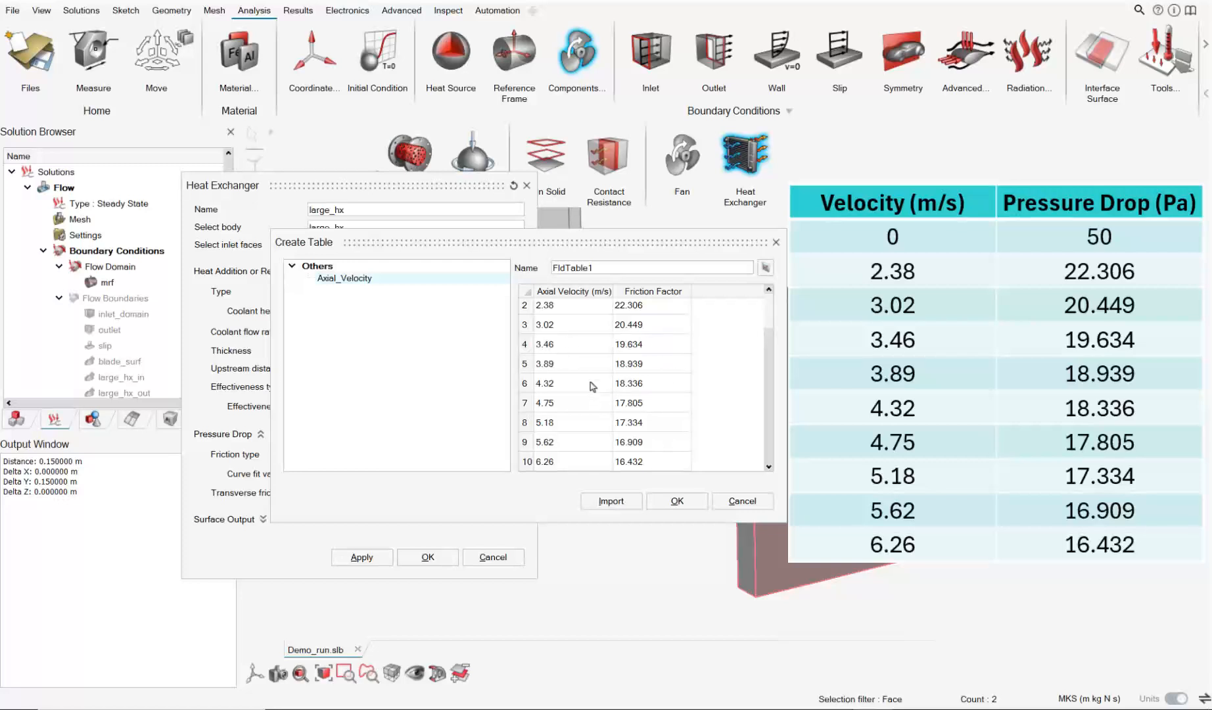
scroll(675, 387, "up", 1)
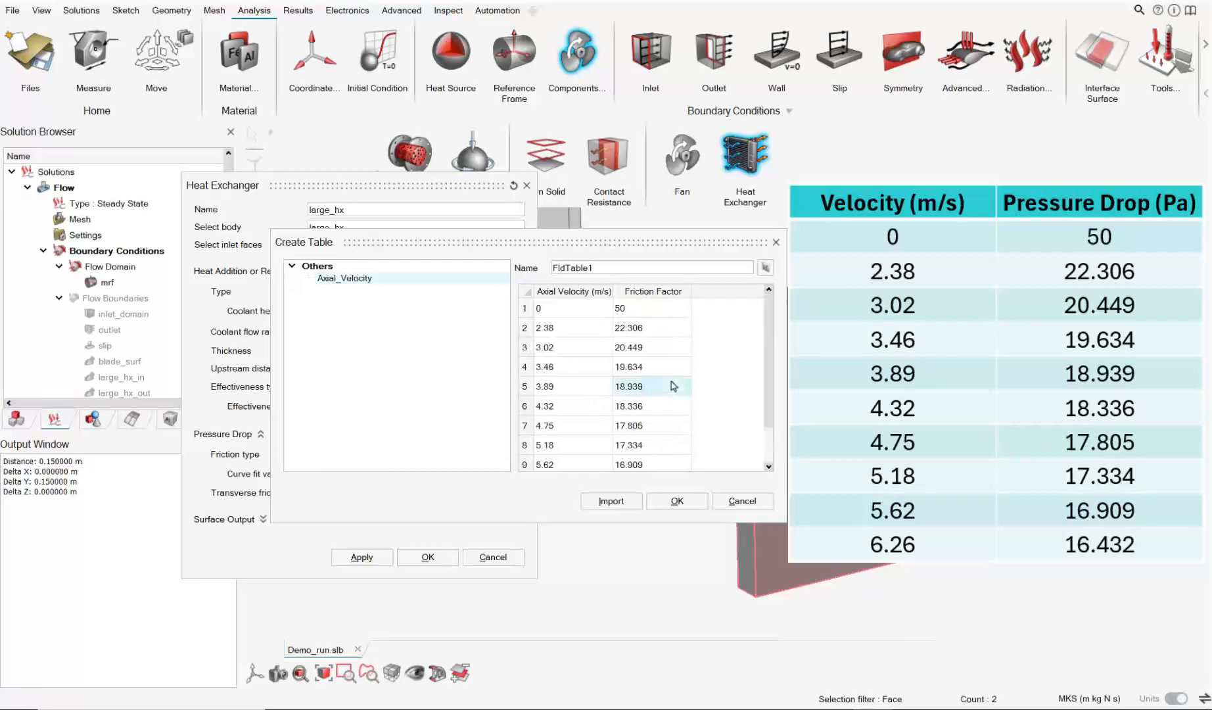
left_click(678, 502)
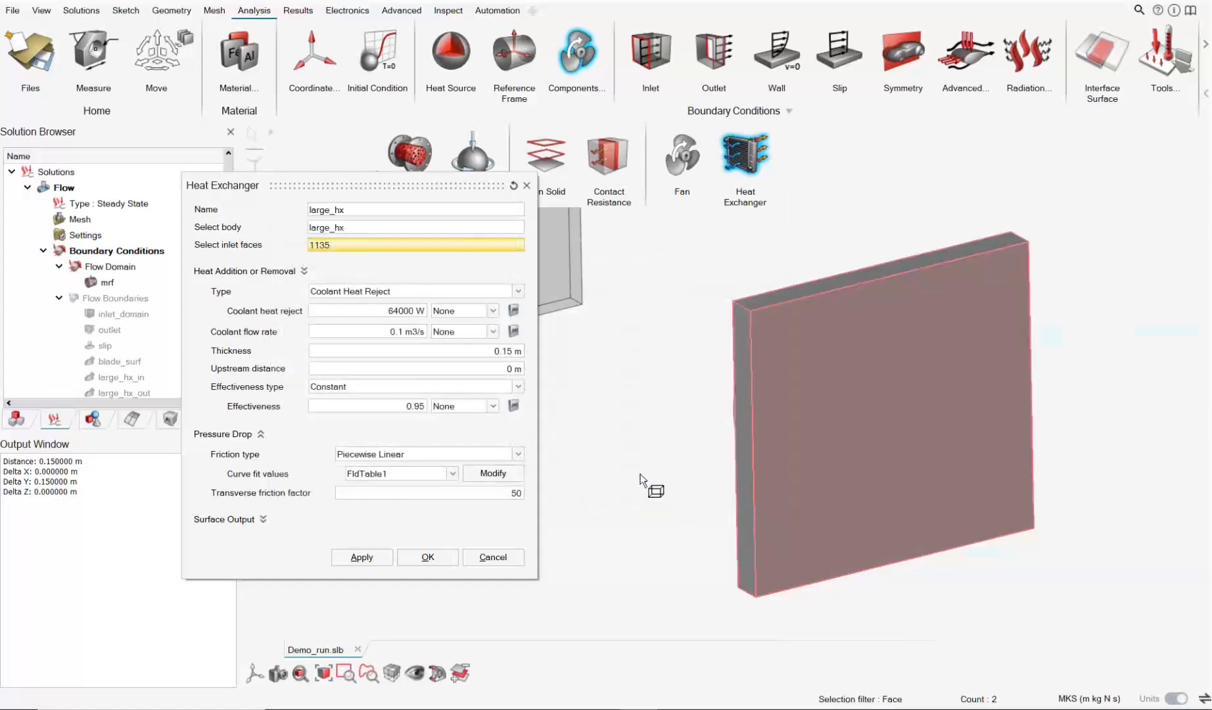
Step: Review the plot of friction factor against axial velocity, and accept the large_hx heat exchanger definition
left_click(493, 473)
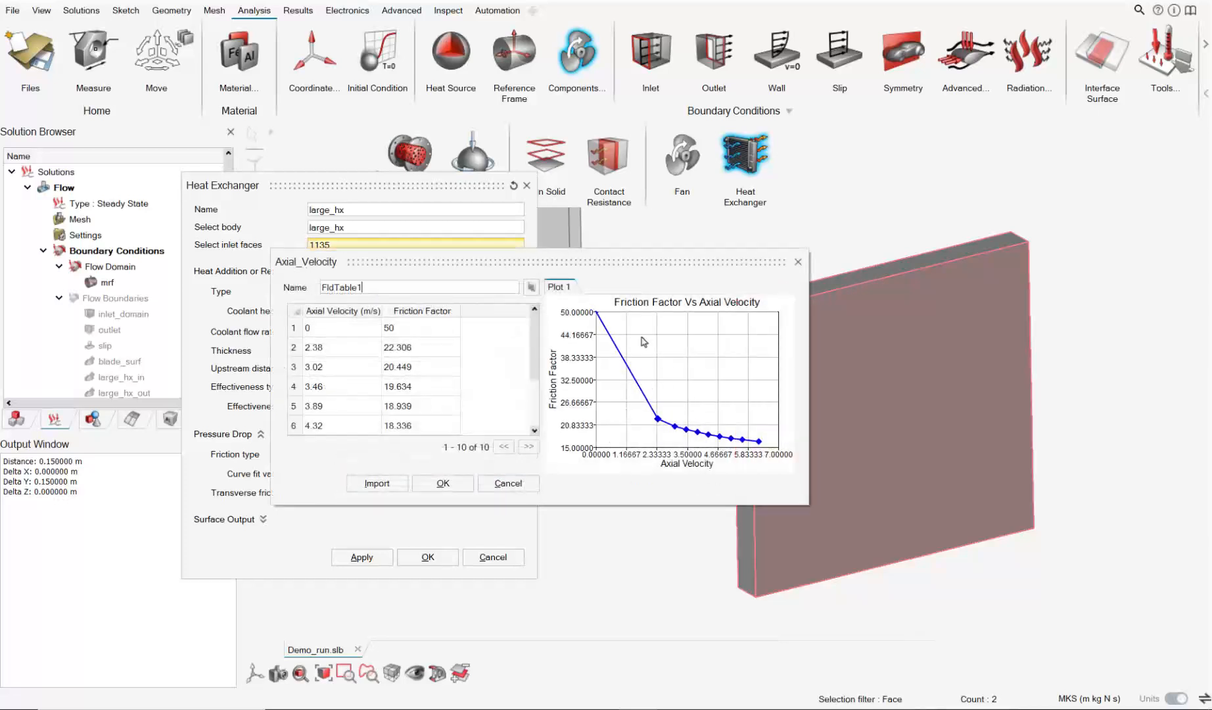
mouse_move(713, 437)
left_click(798, 262)
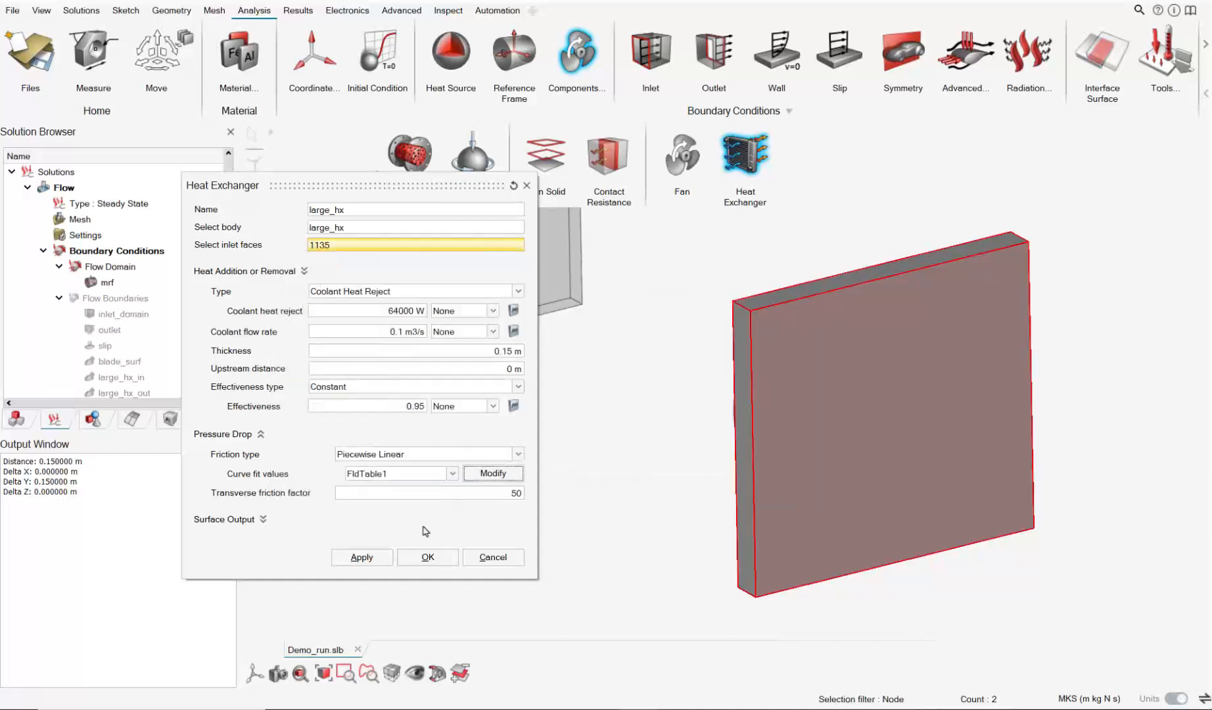
left_click(486, 493)
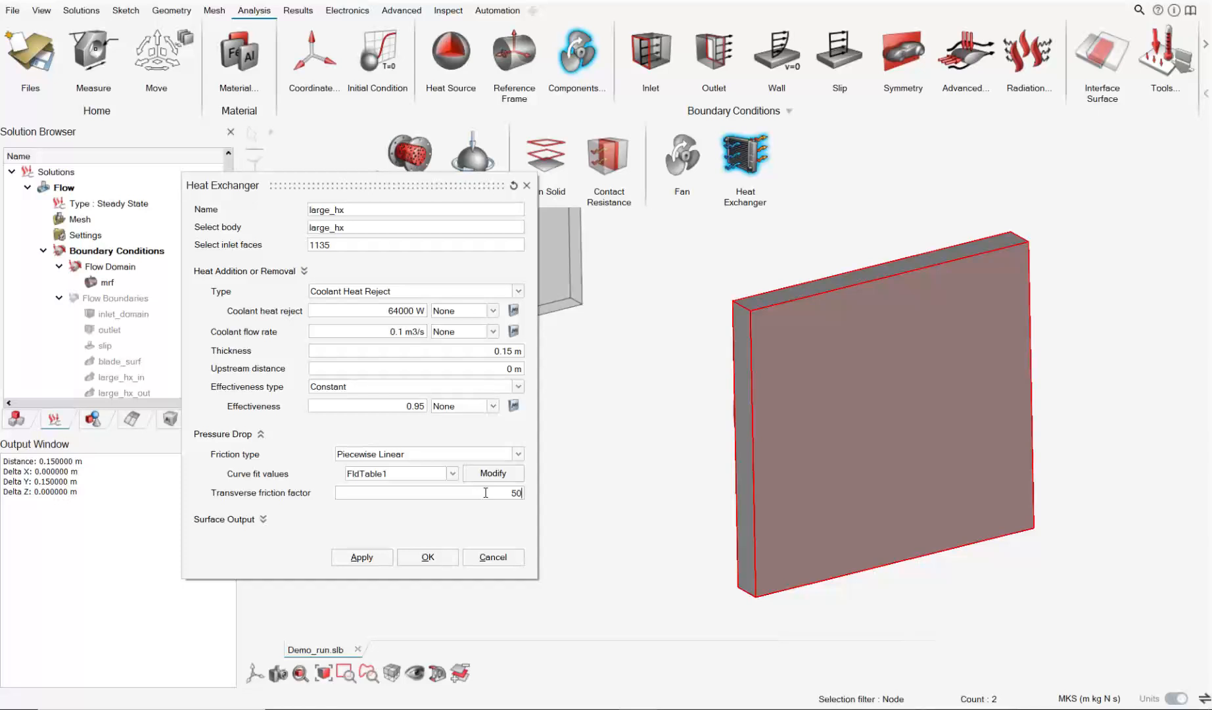
left_click(440, 563)
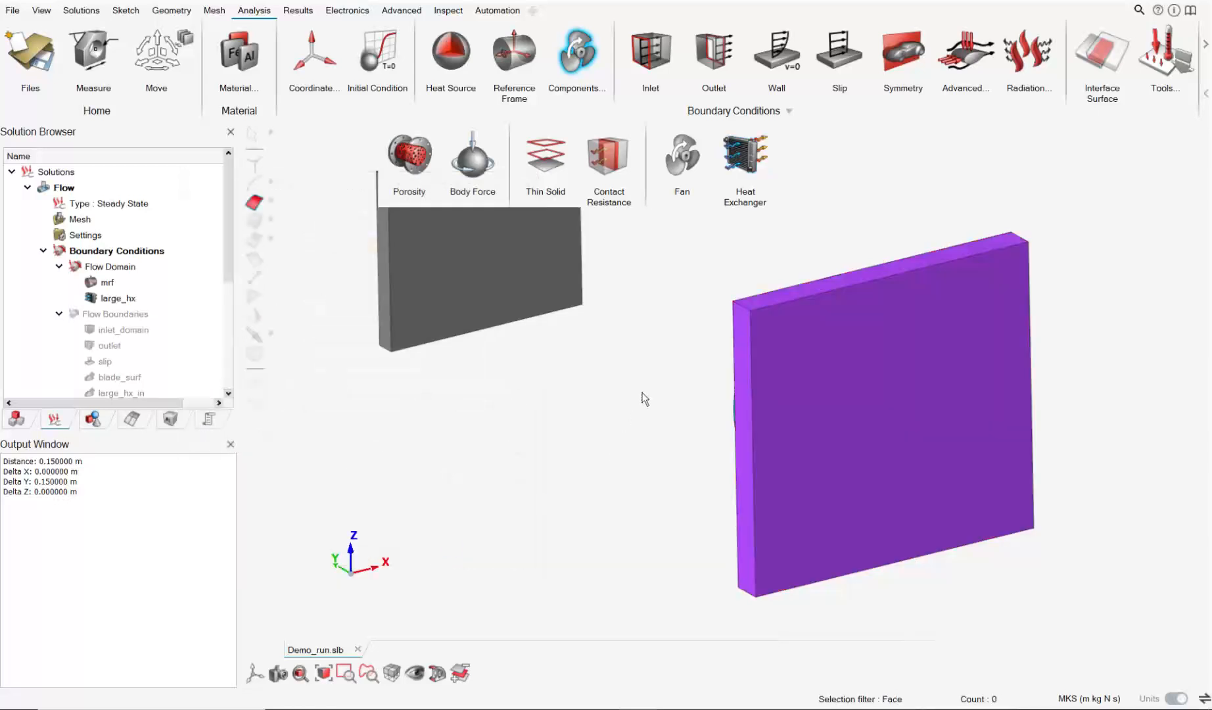
Step: Start a second heat exchanger named small_hx, using the smaller block as its body and that block's large front face as inlet
scroll(643, 393, "down", 6)
right_click_drag(642, 392, 721, 468)
middle_click_drag(721, 474, 513, 452)
scroll(513, 453, "up", 4)
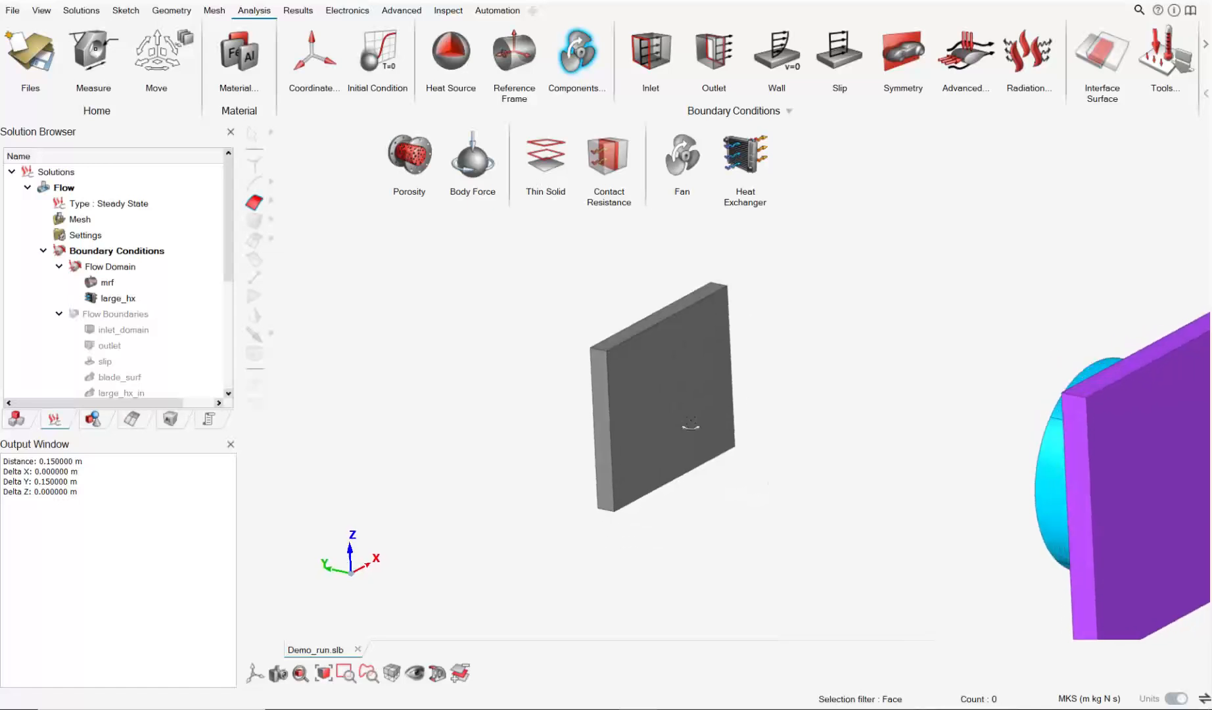
left_click(745, 158)
double_click(382, 210)
type("small_hx")
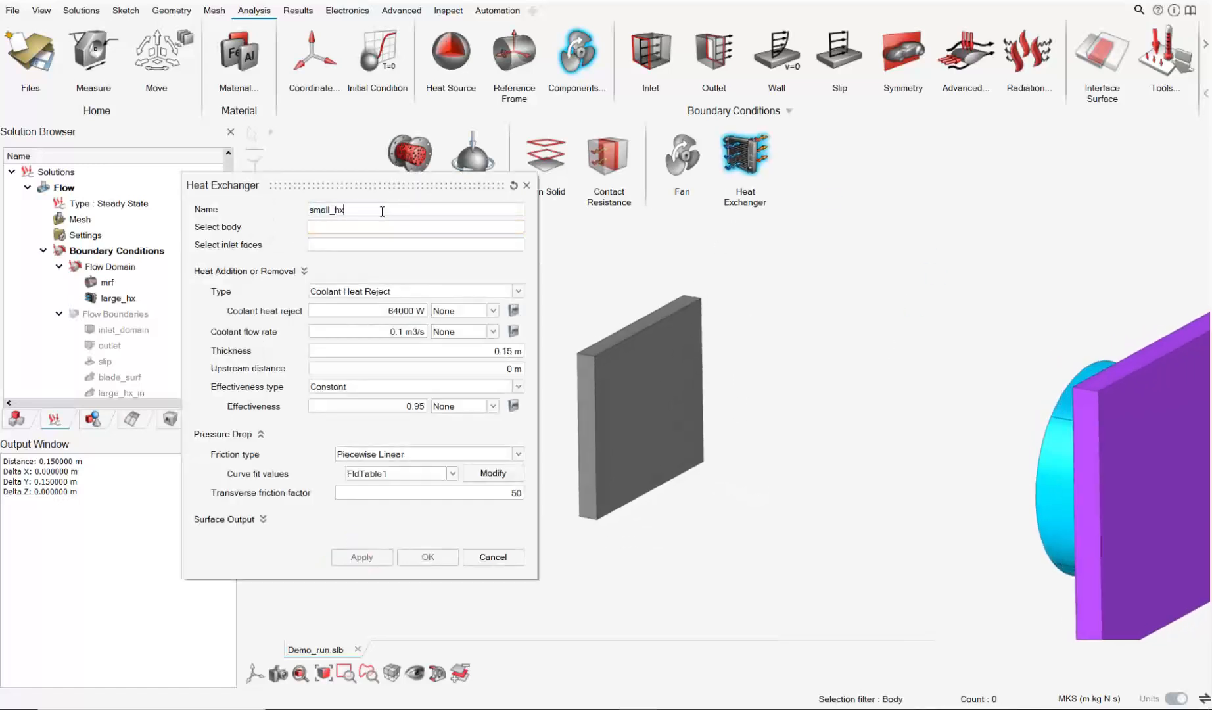
left_click(386, 227)
left_click(619, 339)
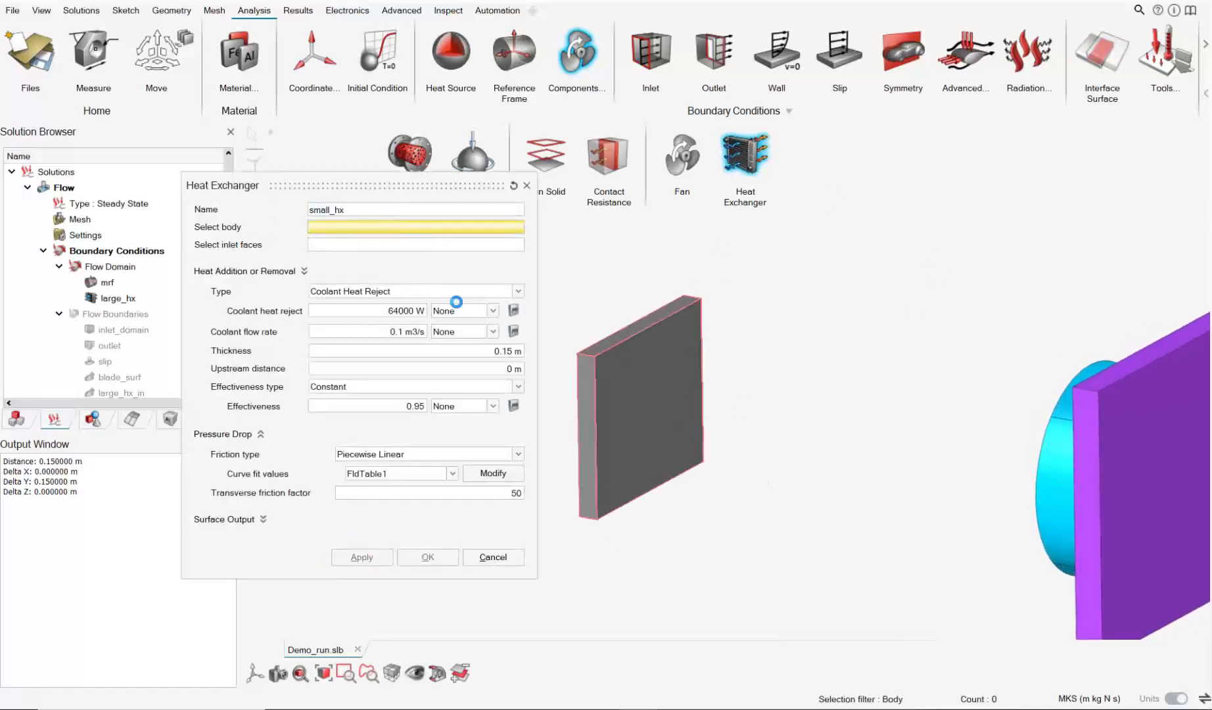
left_click(625, 377)
Step: Set the coolant heat reject of small_hx to 10000 W, keeping the coolant flow rate at 0.1 m3/s
left_click(401, 310)
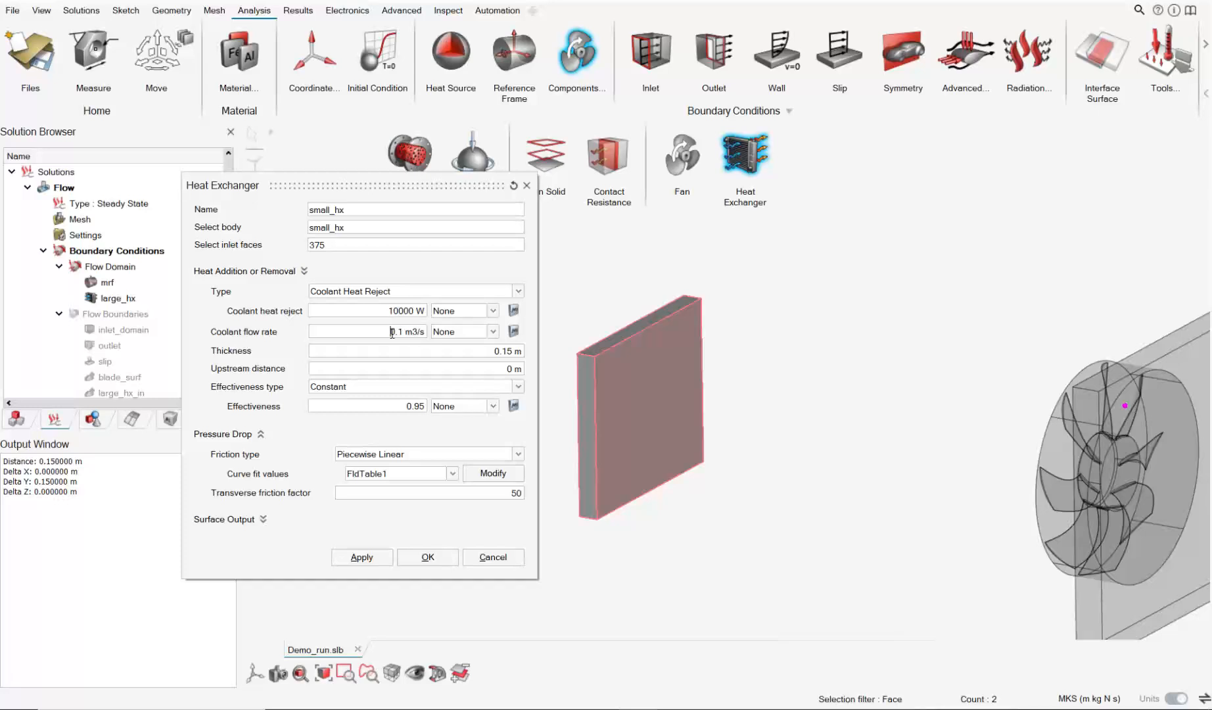
double_click(393, 332)
left_click(392, 333)
scroll(565, 367, "up", 5)
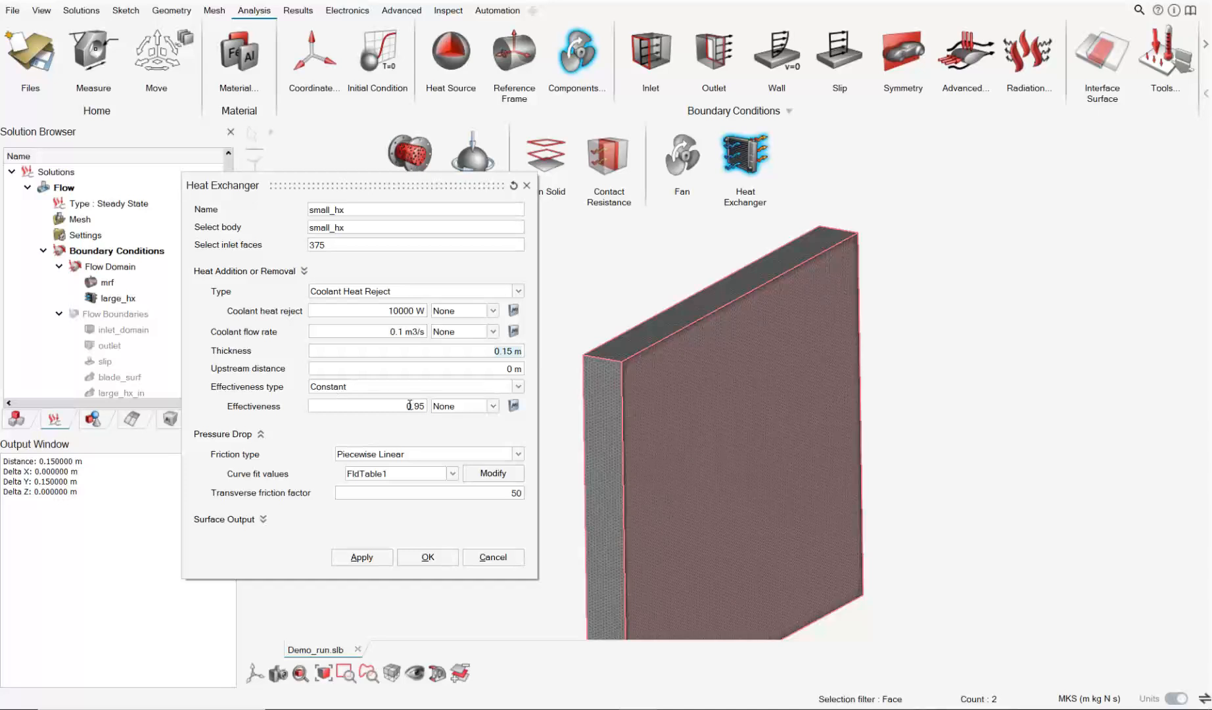
Step: Use FldTable1 for the curve fit values of small_hx with a transverse friction factor of 50, and accept the heat exchanger
left_click(400, 468)
left_click(404, 478)
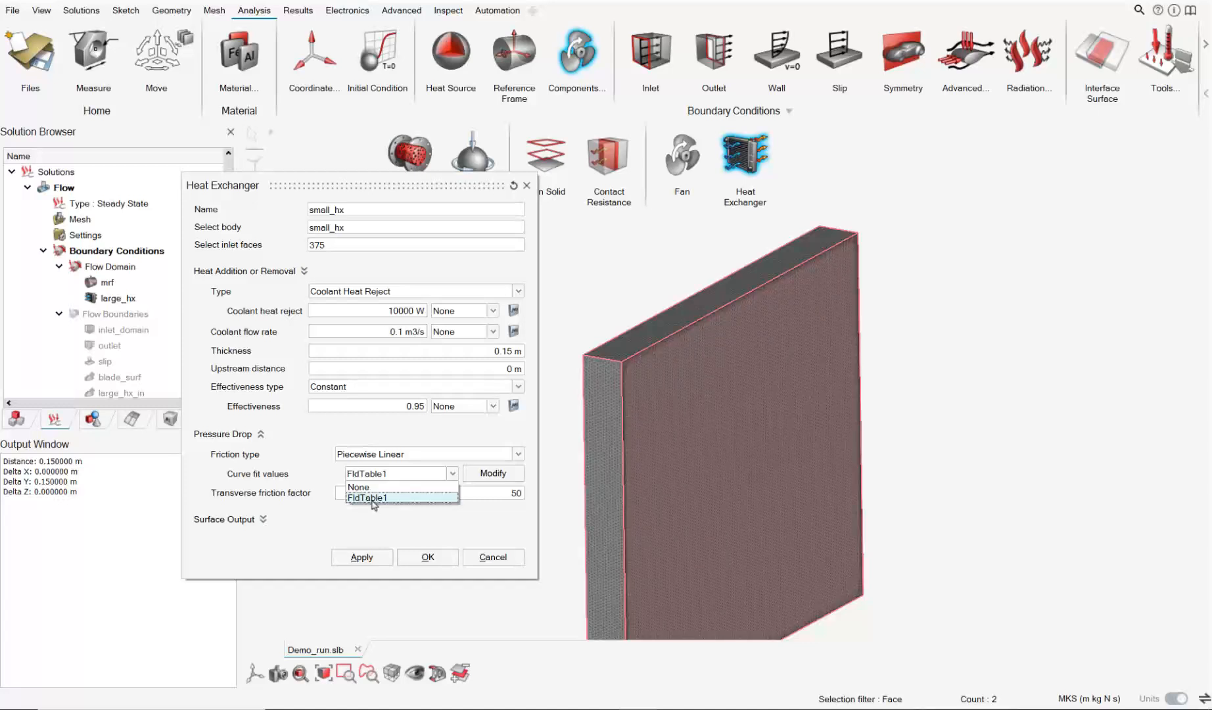
left_click(372, 504)
left_click(427, 475)
left_click(421, 487)
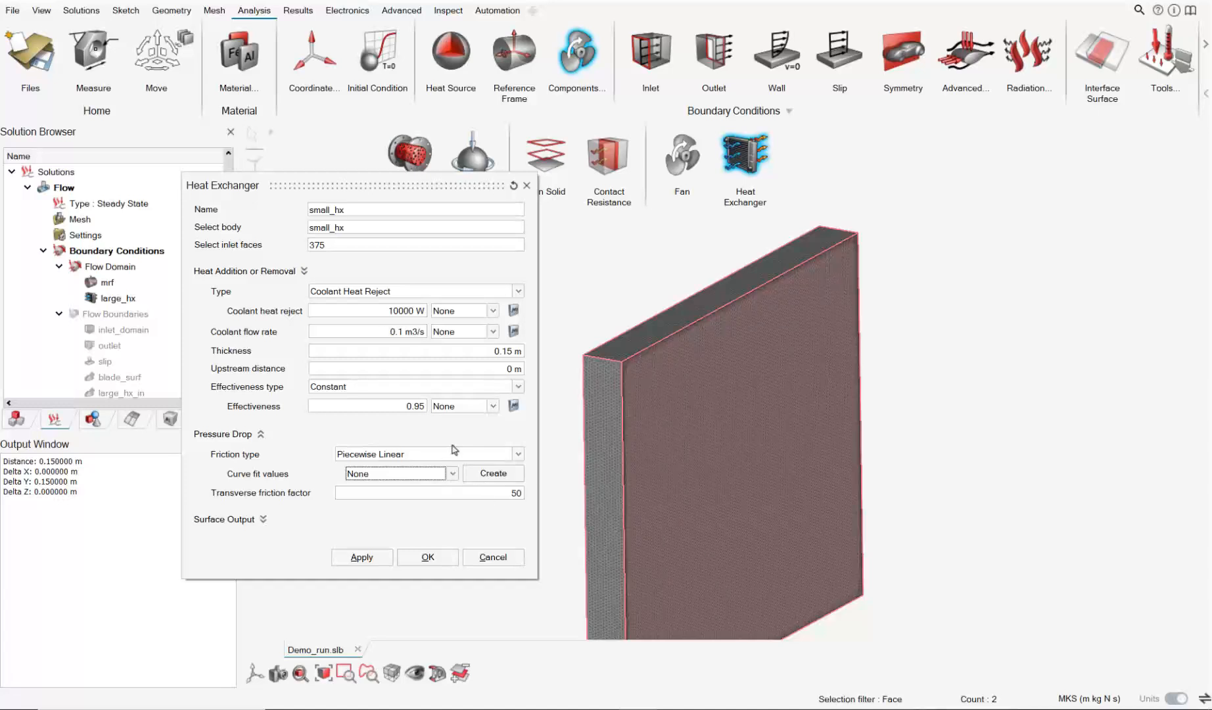
left_click(421, 476)
left_click(412, 502)
left_click(470, 492)
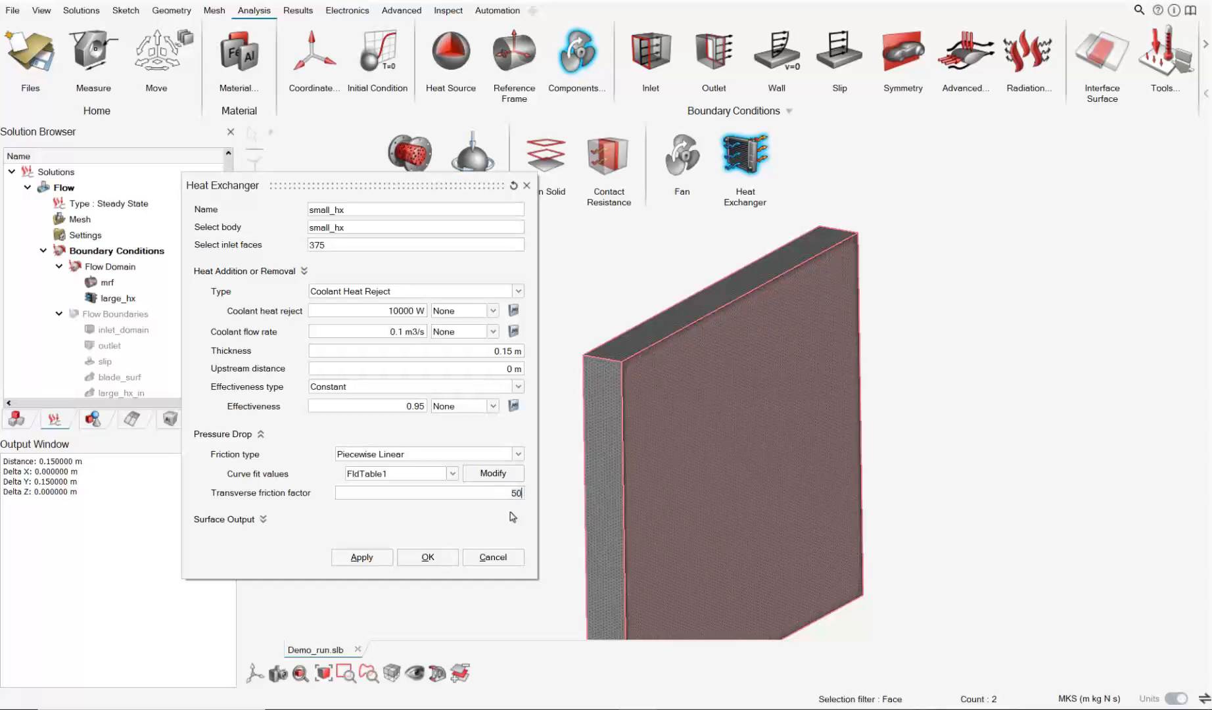
left_click(425, 557)
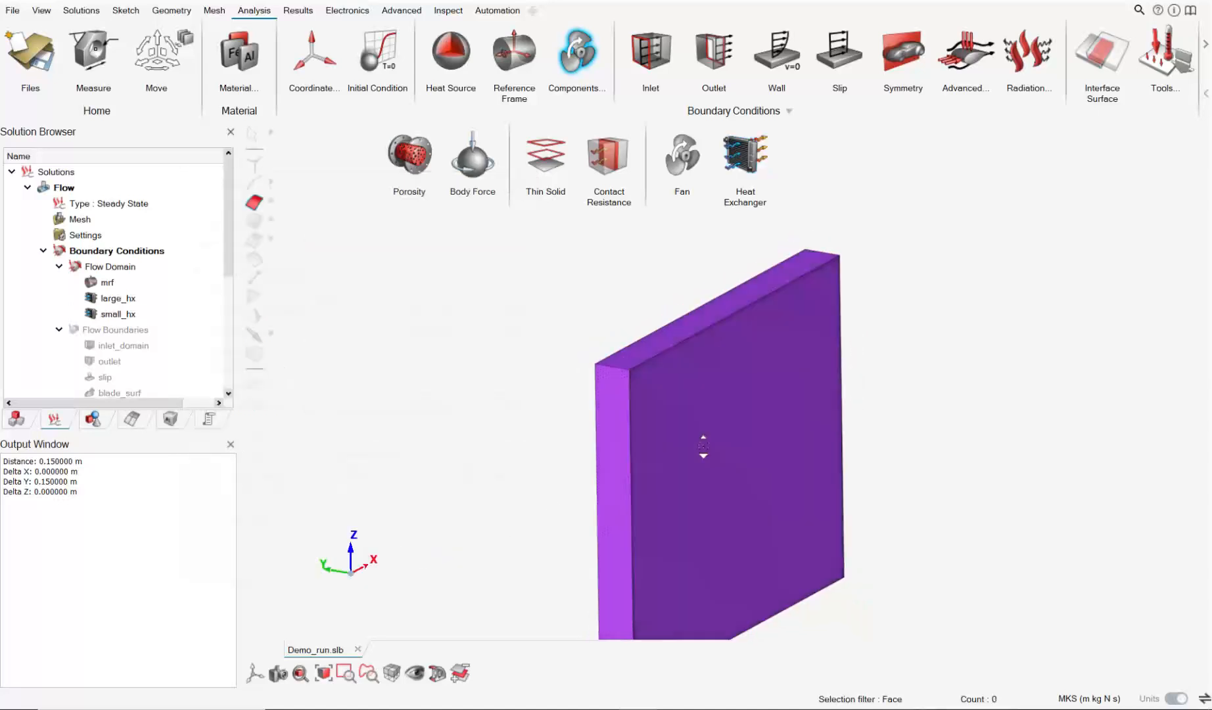
Step: Measure the thickness of the small heat exchanger between the two upper corner vertices of its narrow side
scroll(701, 441, "up", 3)
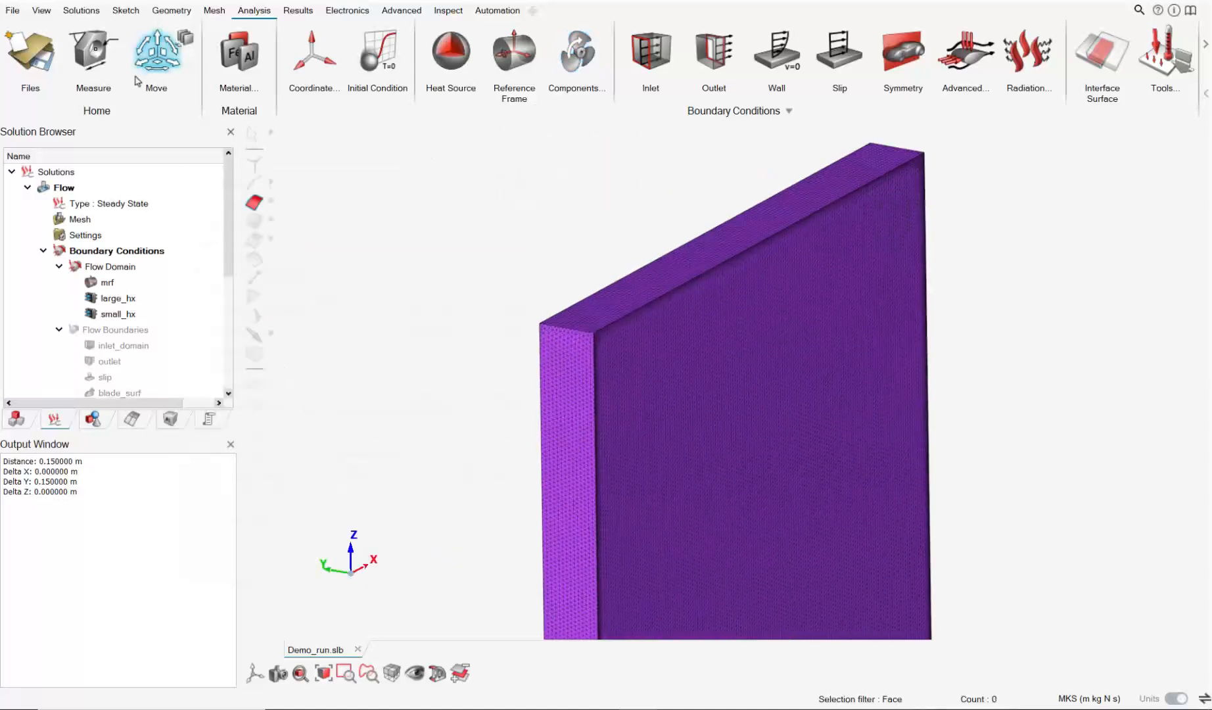
left_click(254, 240)
scroll(499, 334, "up", 3)
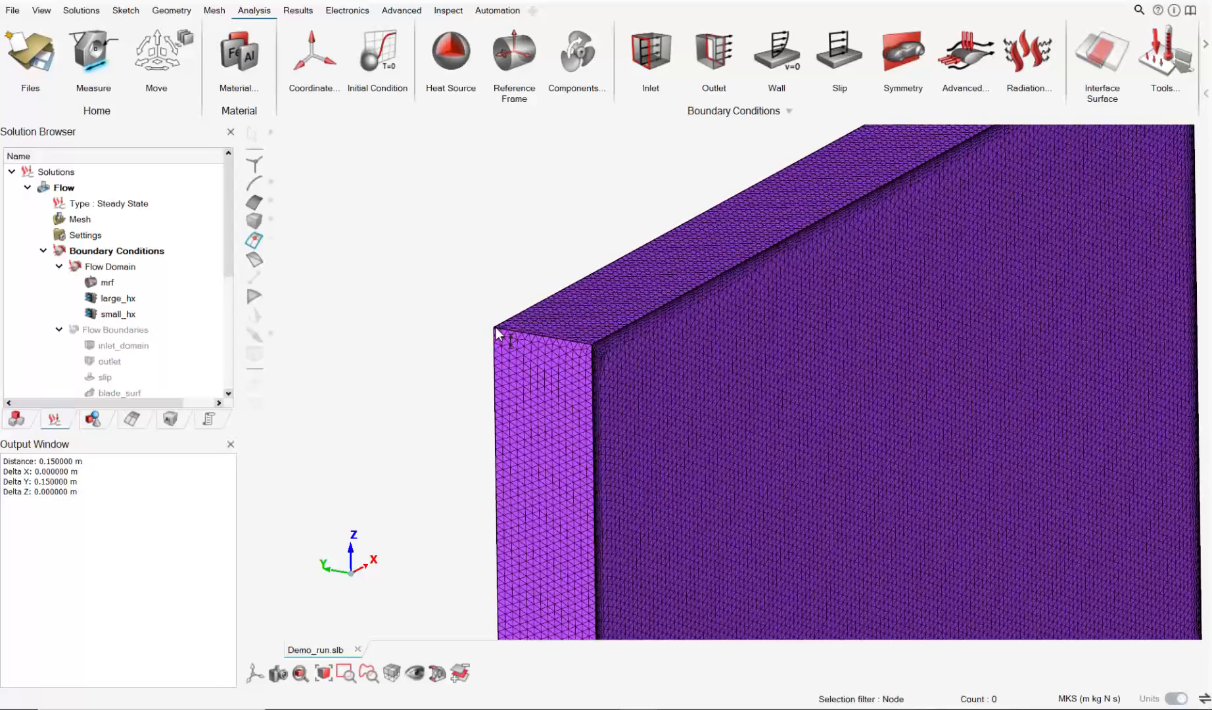
left_click(255, 165)
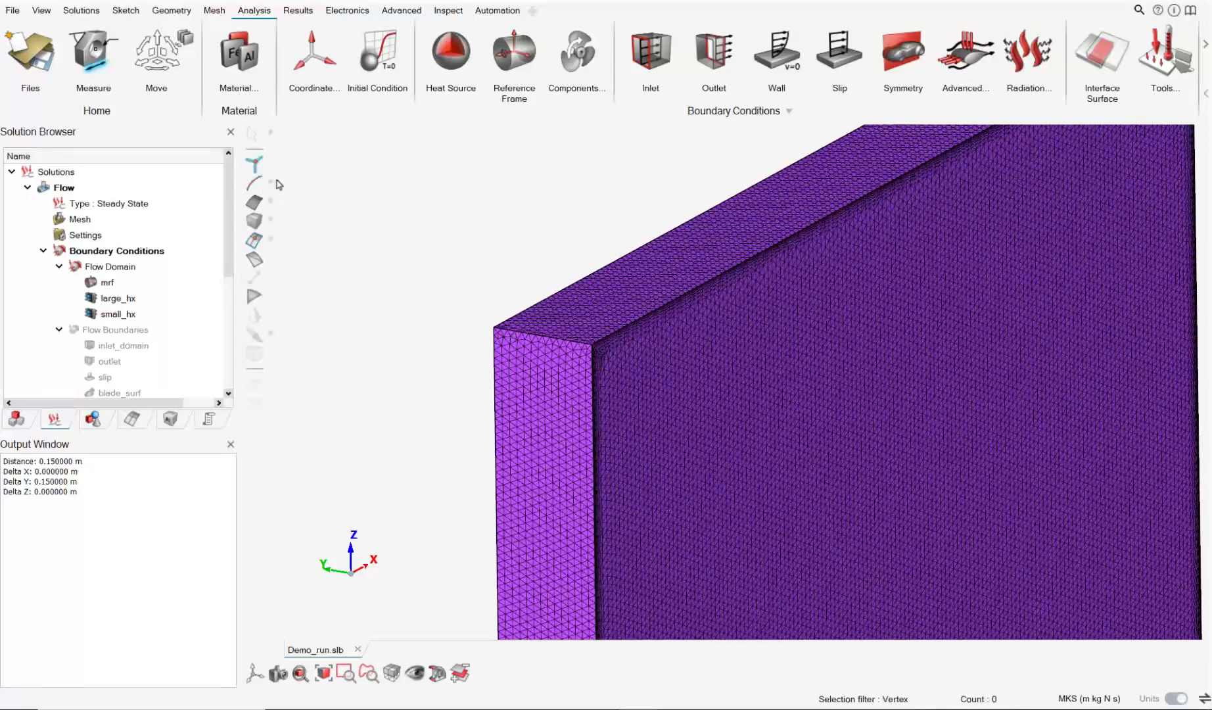
left_click(494, 328)
left_click(590, 345)
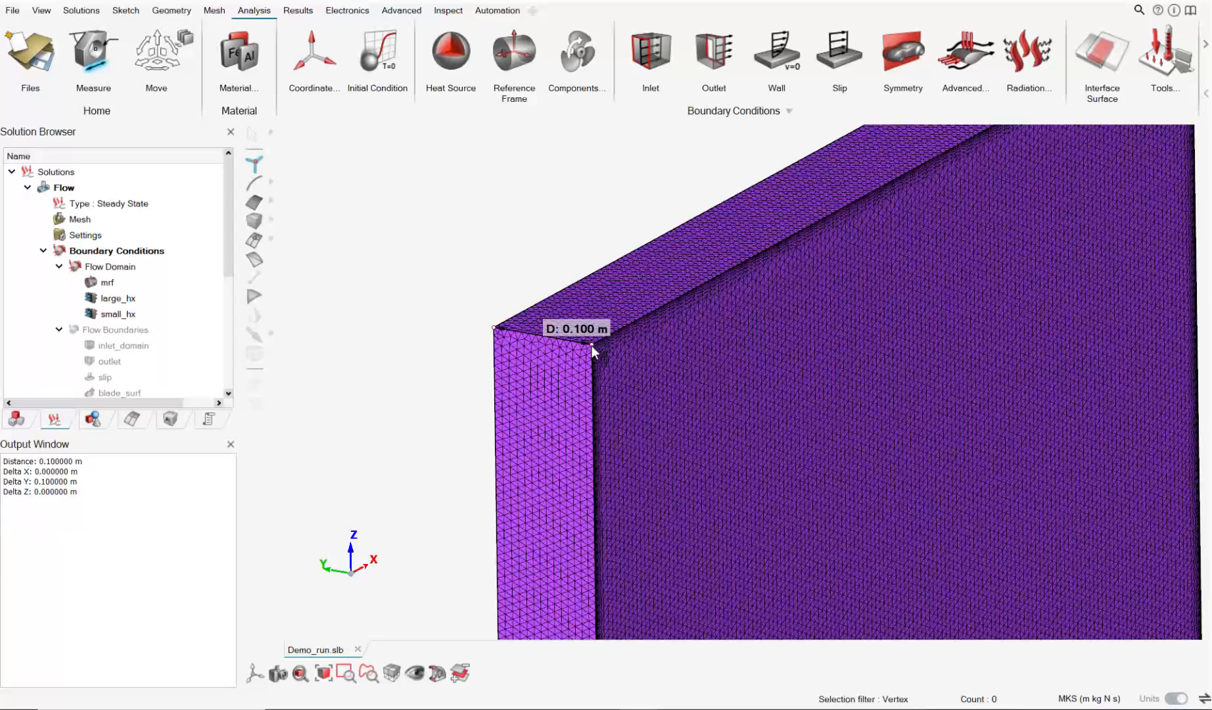
middle_click_drag(595, 384, 661, 296)
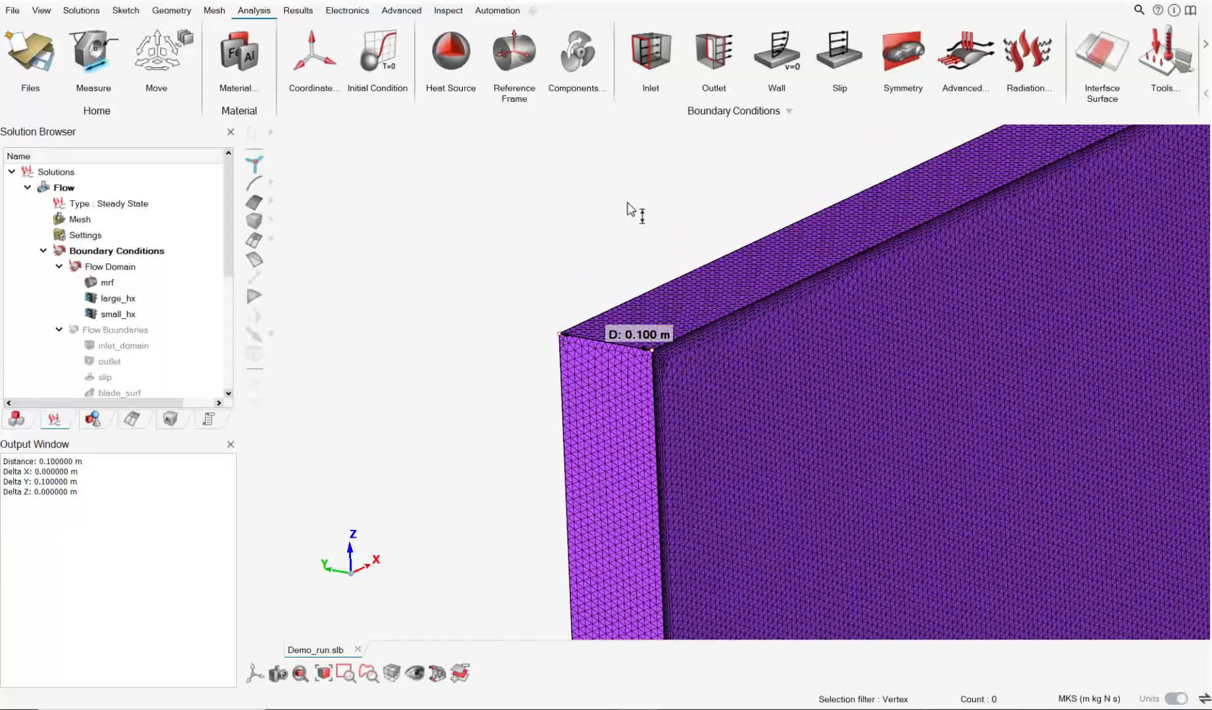
Step: Edit the small_hx heat exchanger and set its thickness to 0.1 m
left_click(118, 313)
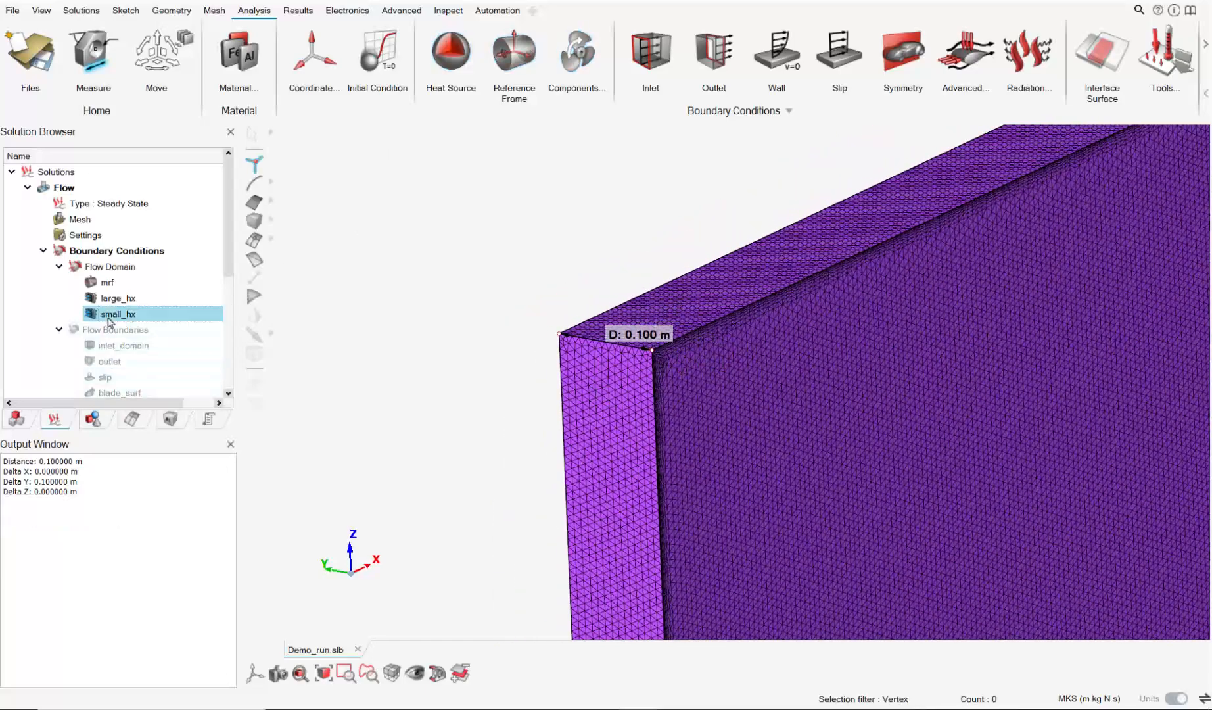
right_click(121, 314)
left_click(142, 322)
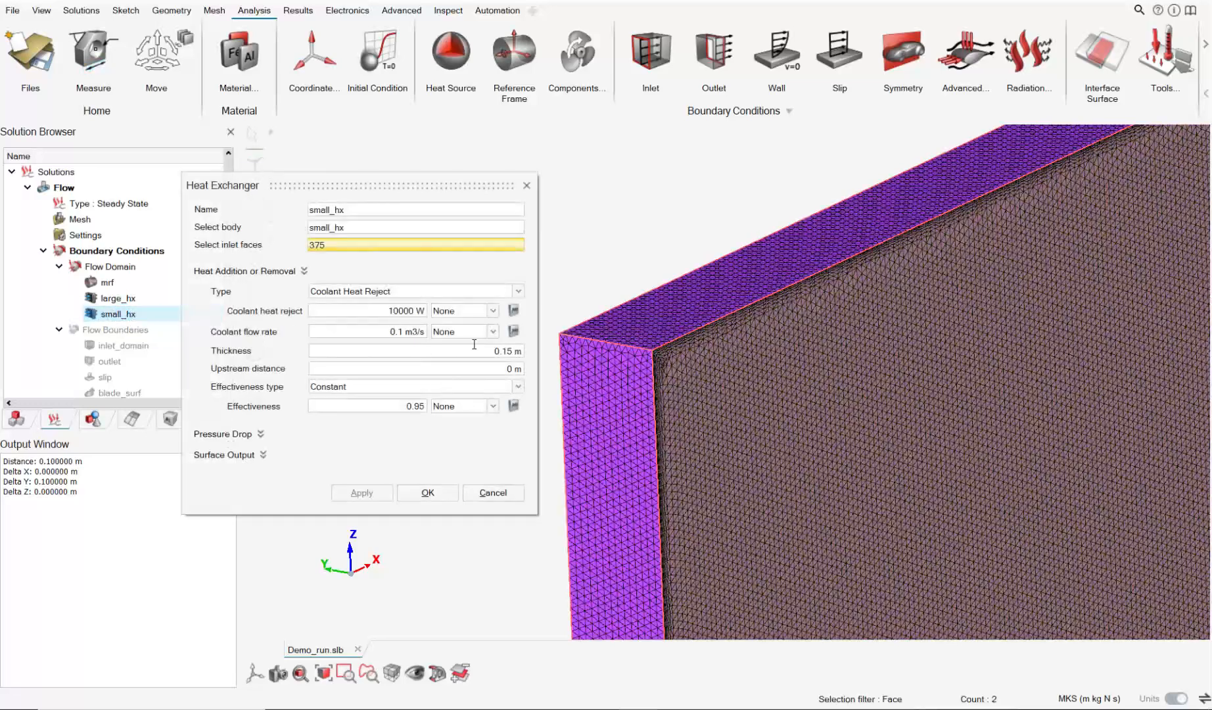
left_click(515, 349)
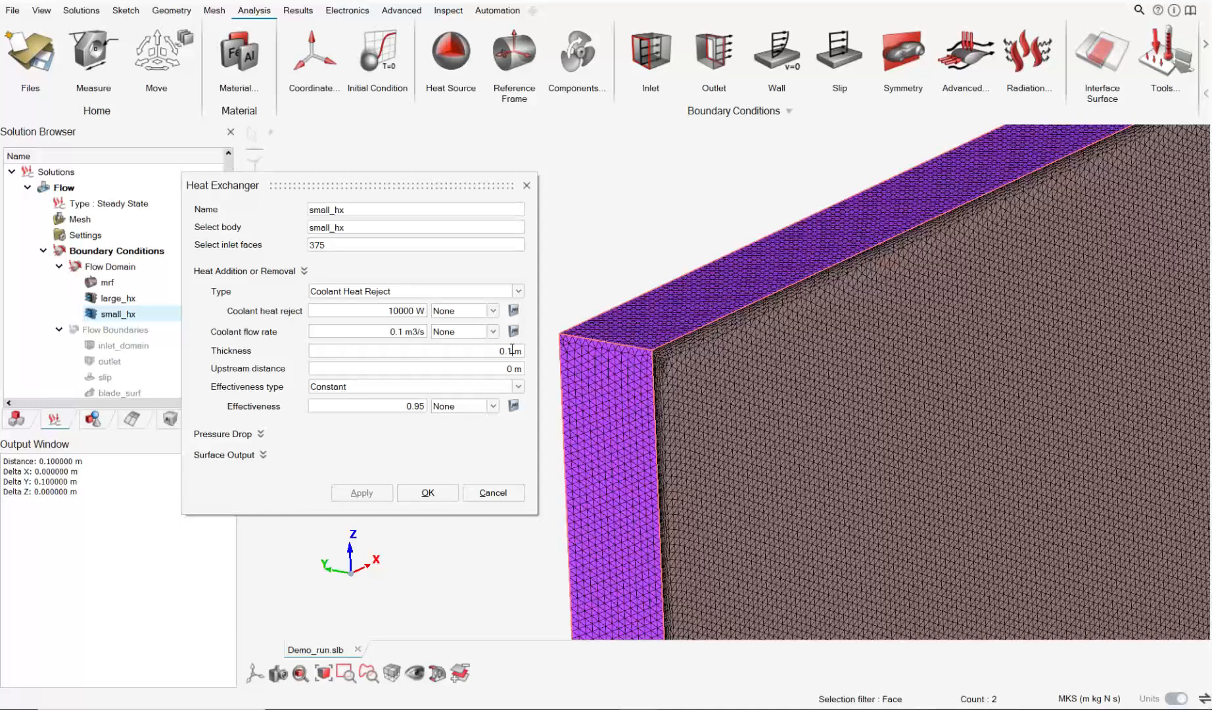
left_click(427, 493)
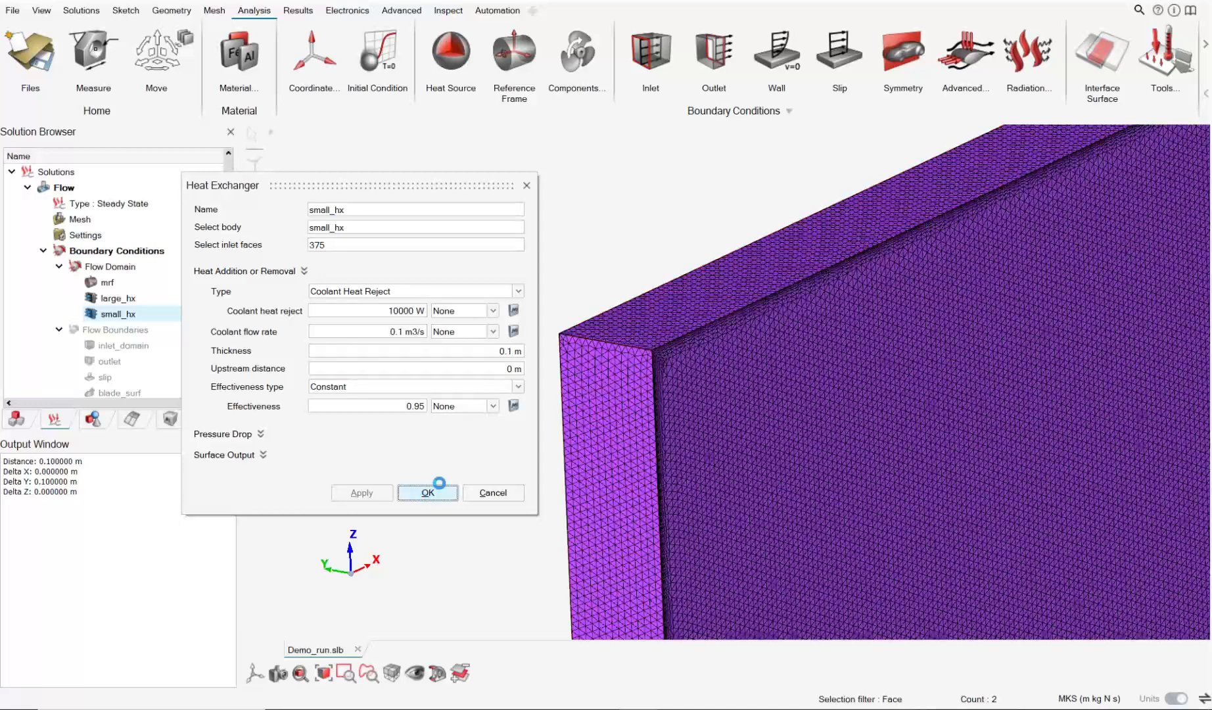
scroll(634, 420, "down", 5)
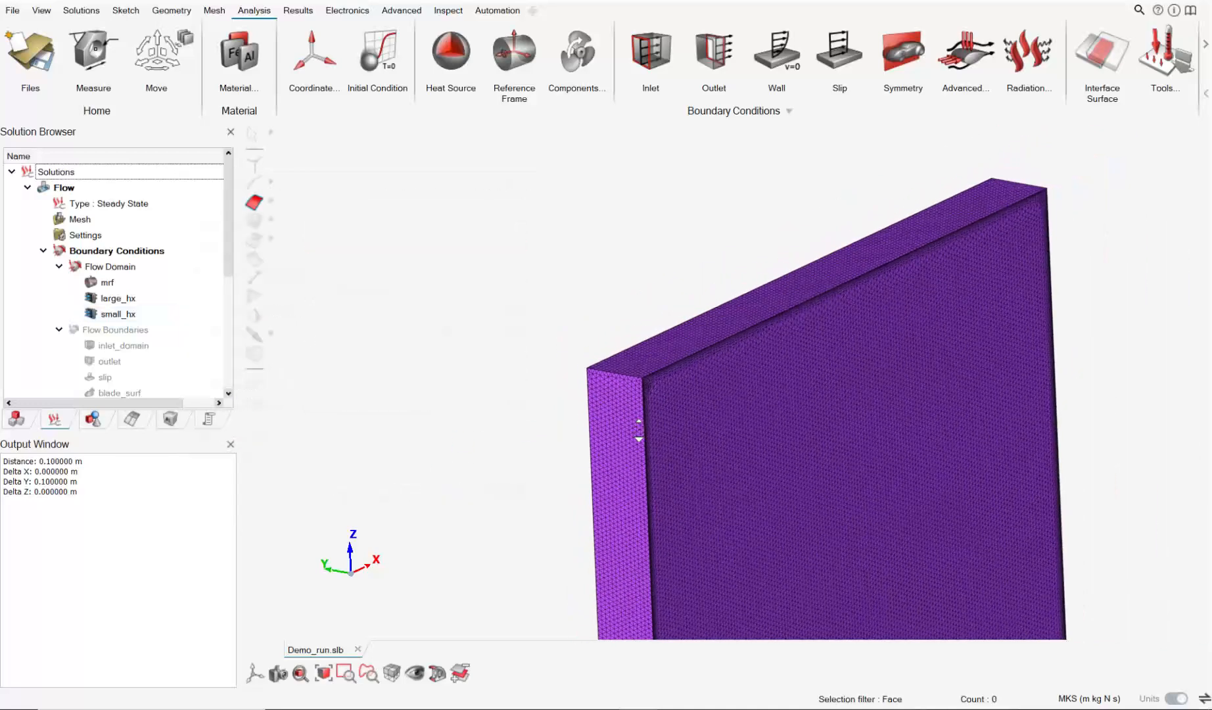
scroll(671, 434, "down", 5)
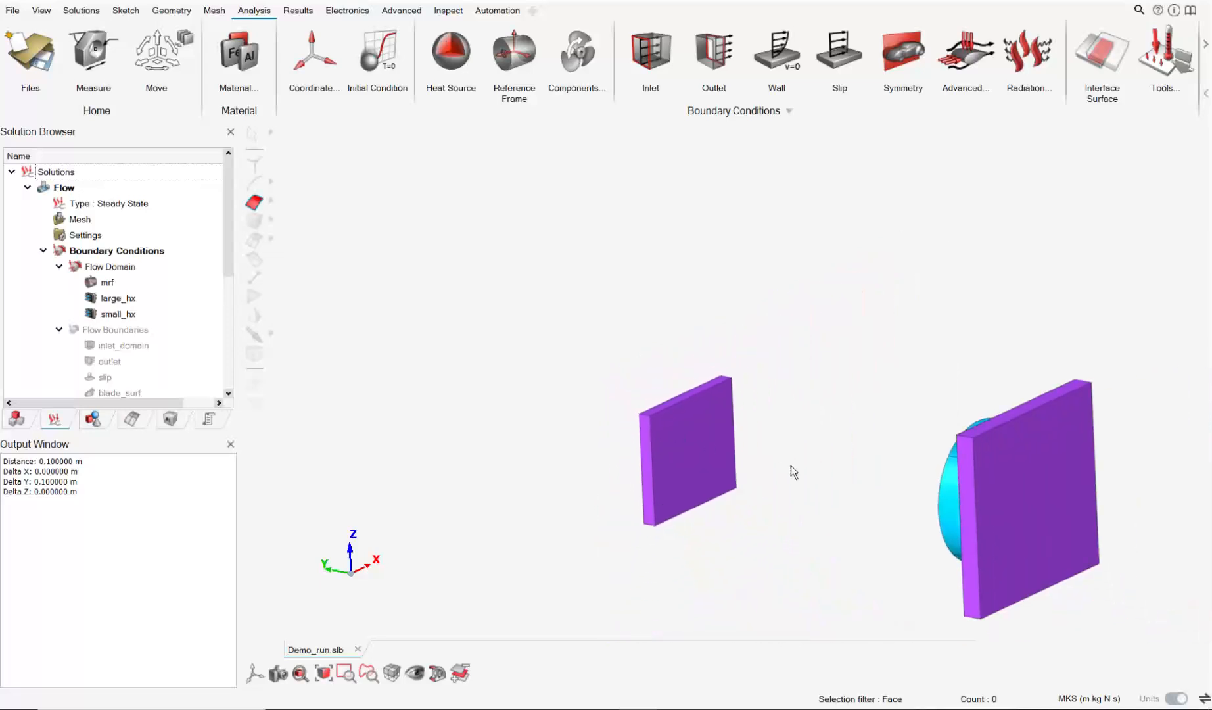
right_click_drag(790, 465, 641, 338)
middle_click_drag(642, 338, 615, 326)
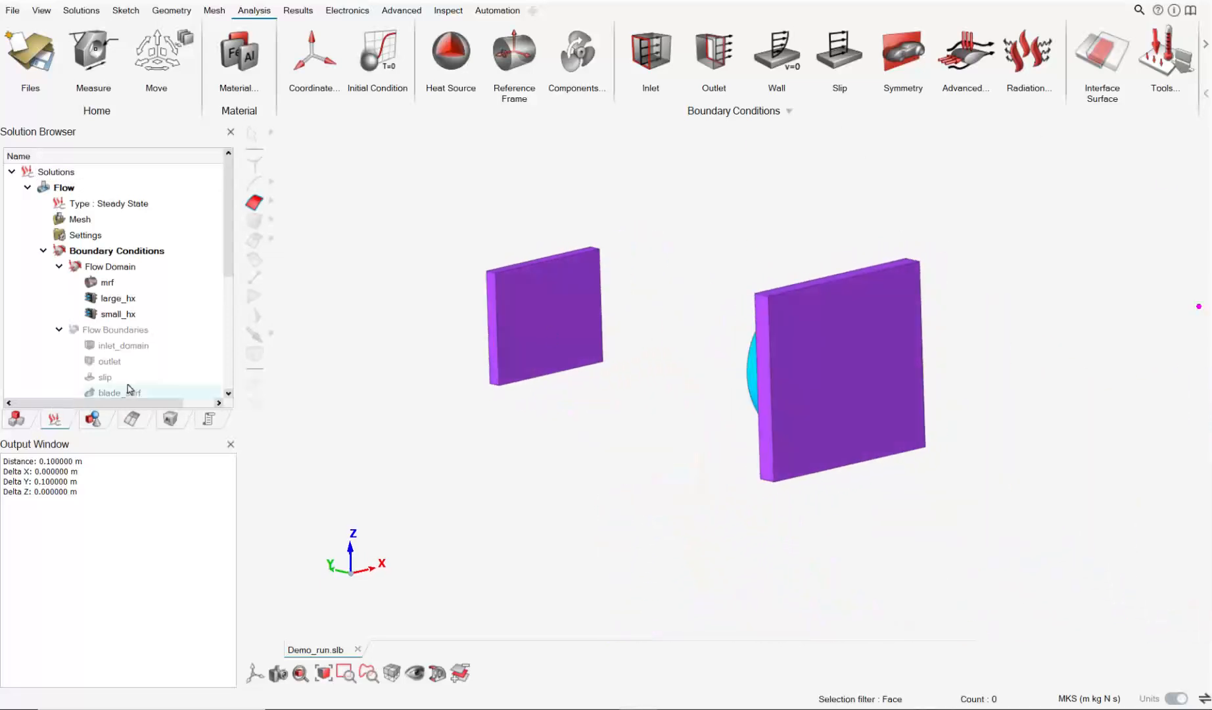
scroll(751, 334, "down", 3)
right_click_drag(625, 324, 681, 384)
mouse_move(681, 384)
middle_mouse_down()
mouse_move(736, 390)
mouse_move(670, 393)
middle_mouse_up()
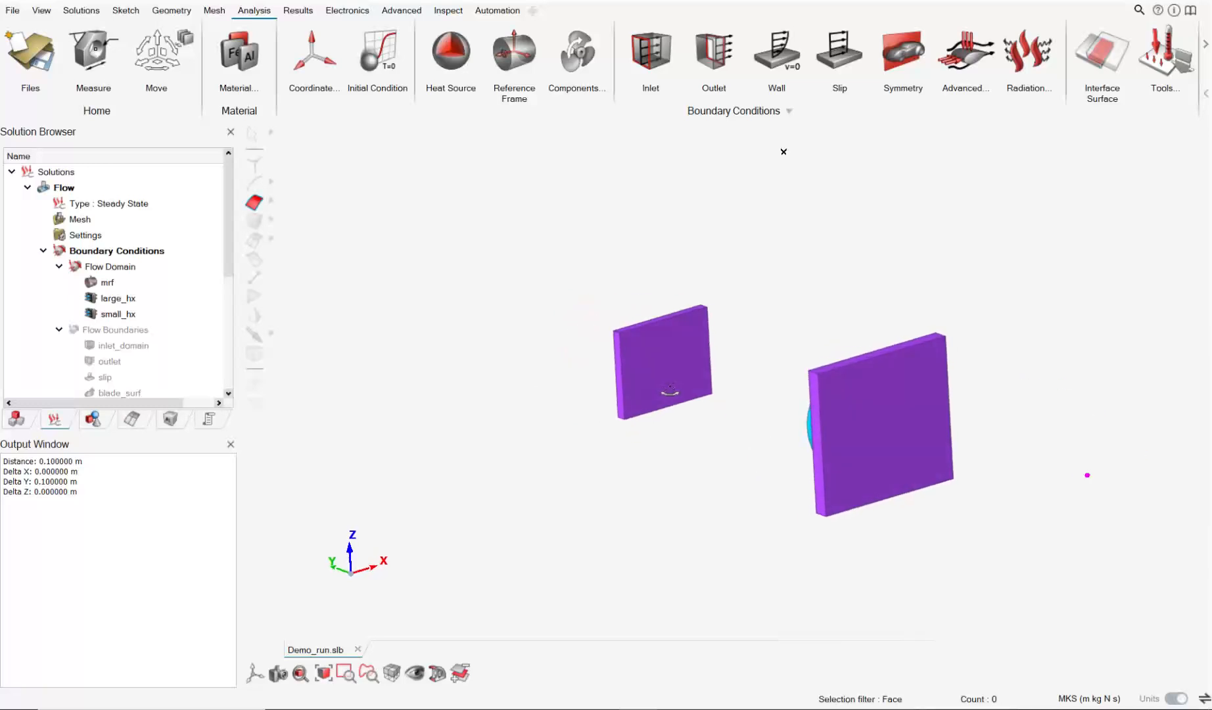
scroll(739, 379, "up", 2)
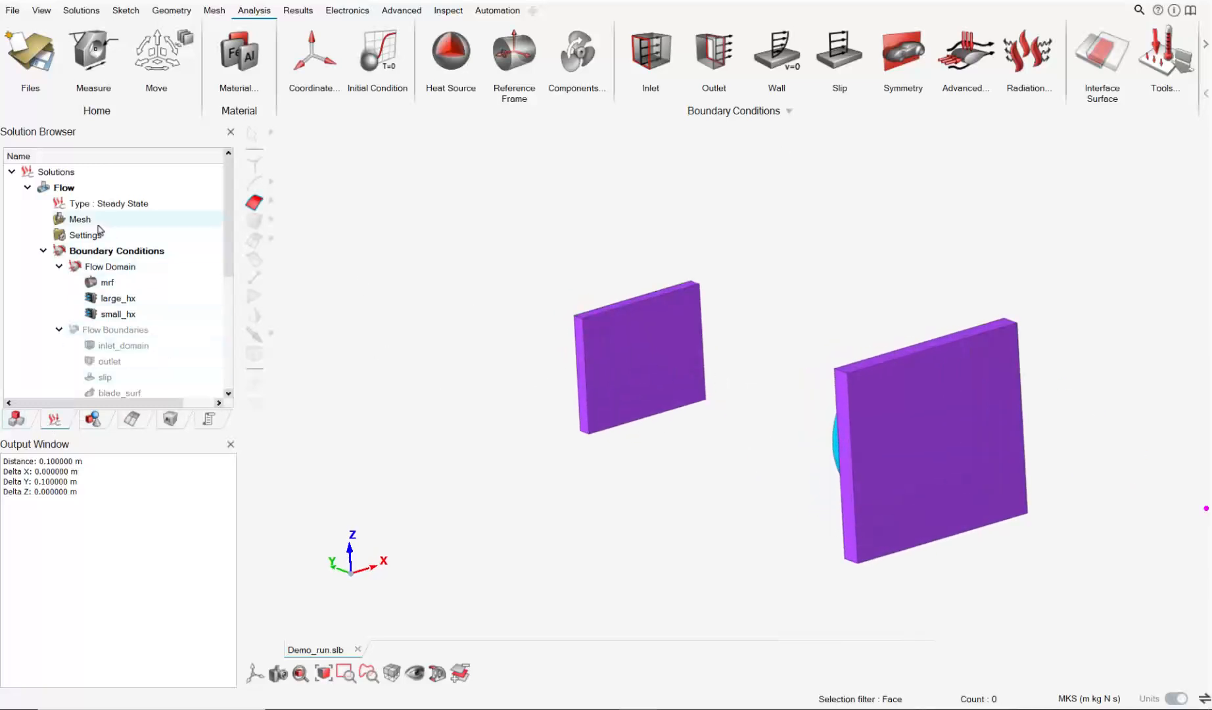
Step: Display all bodies of the UHFN-Parts1_SM.gda model, including the domain, with the whole domain box in view
left_click(27, 414)
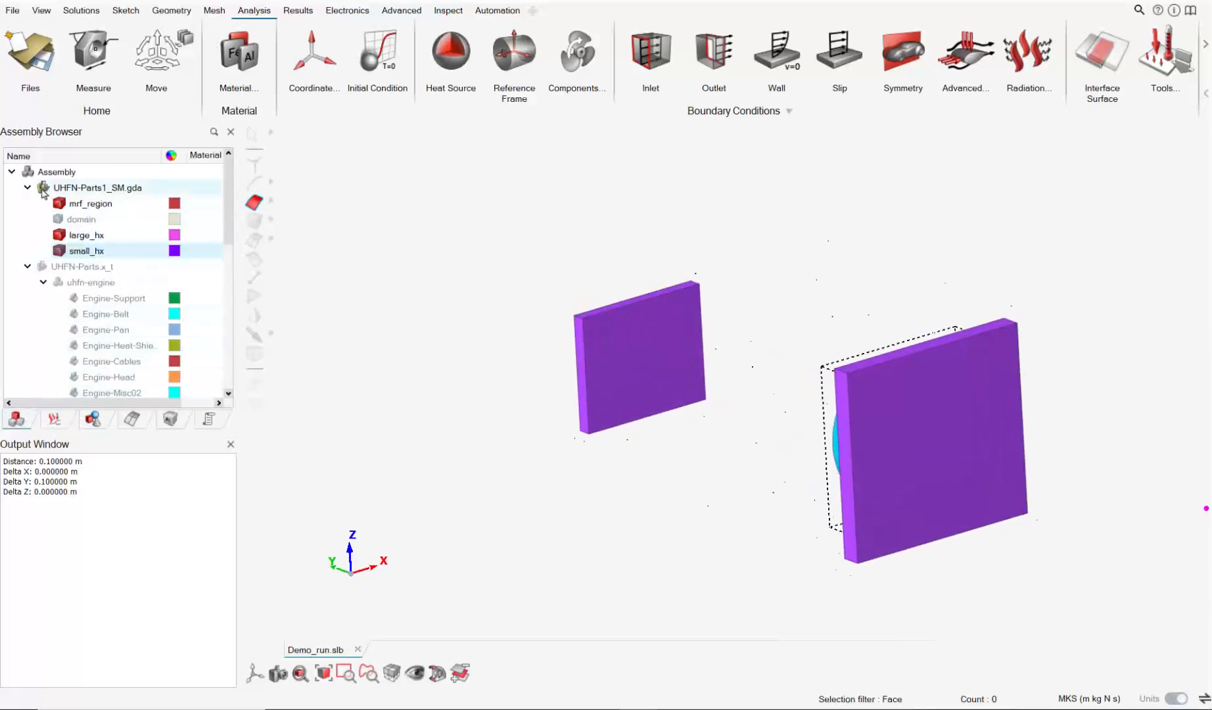
left_click(41, 190)
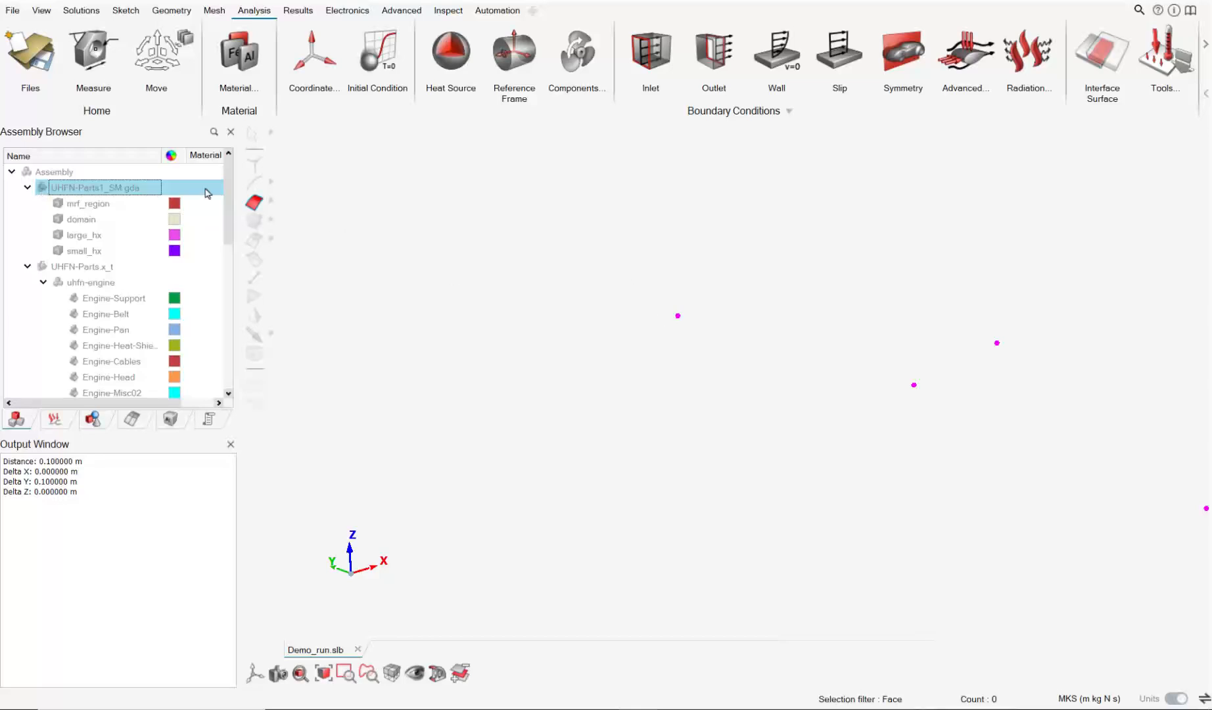
left_click(42, 188)
scroll(560, 271, "down", 7)
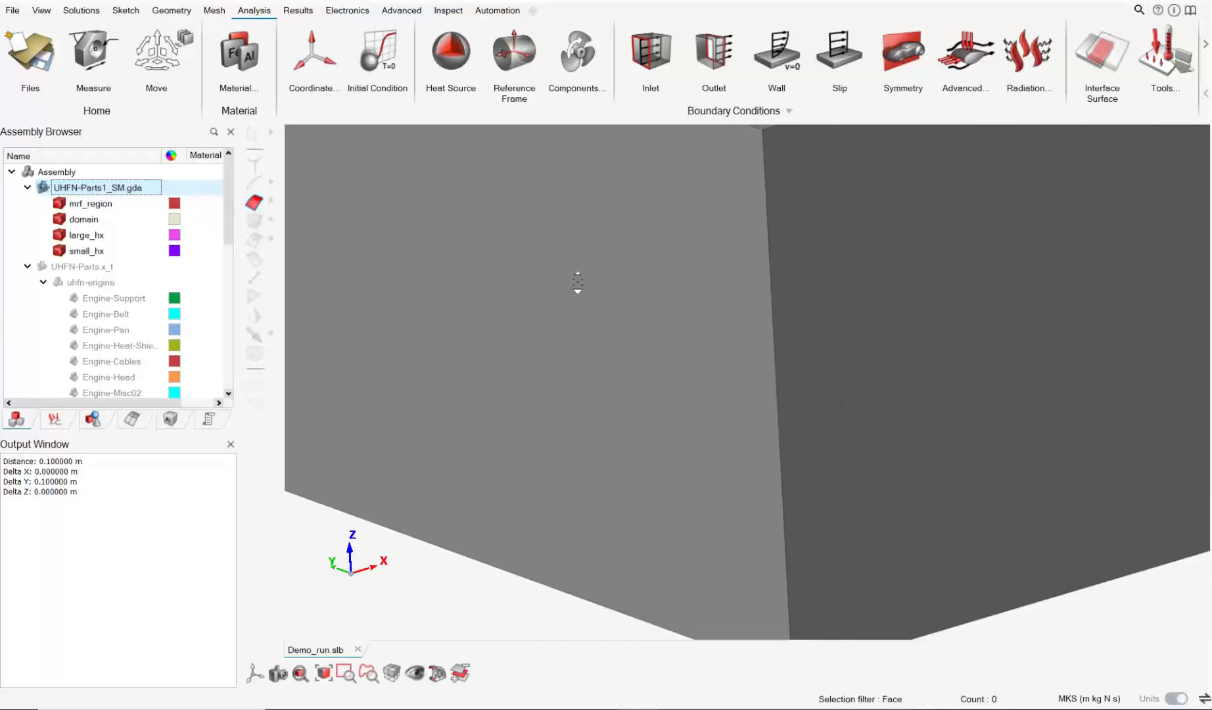
right_click_drag(576, 282, 834, 457)
middle_click_drag(833, 457, 832, 438)
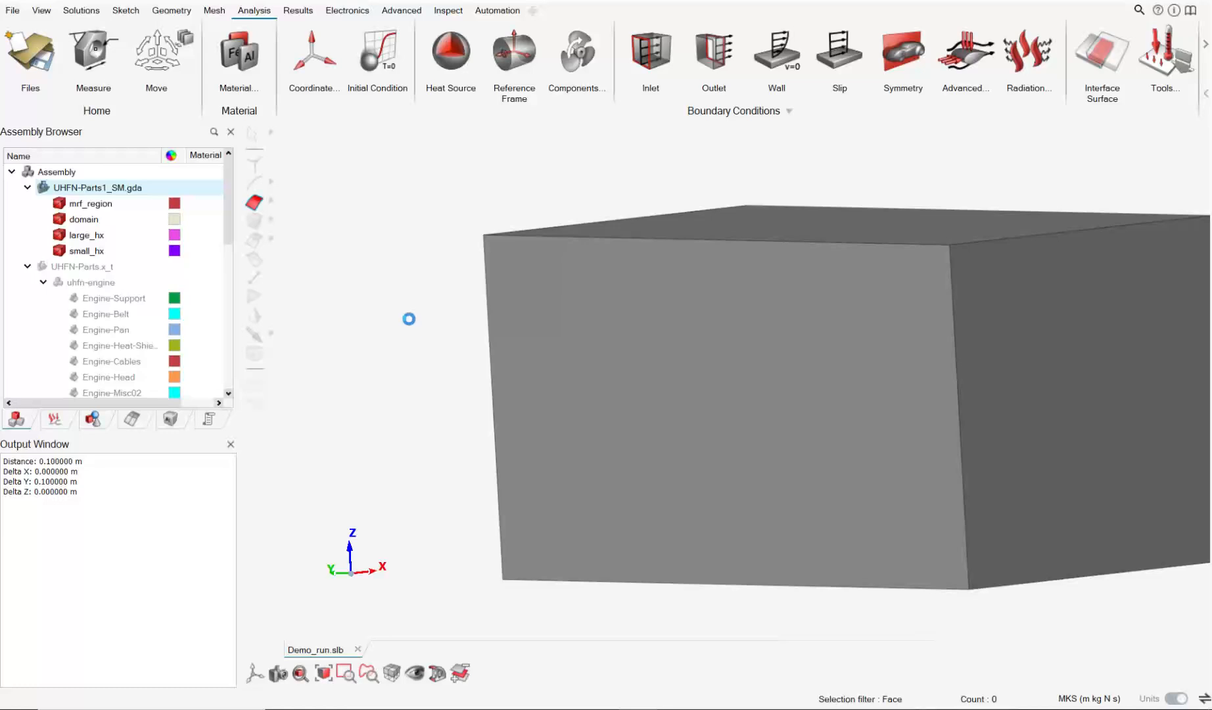
scroll(418, 321, "down", 2)
middle_click_drag(575, 301, 755, 341)
Step: Rename the Flow solution as Uhood_thermal
left_click(54, 421)
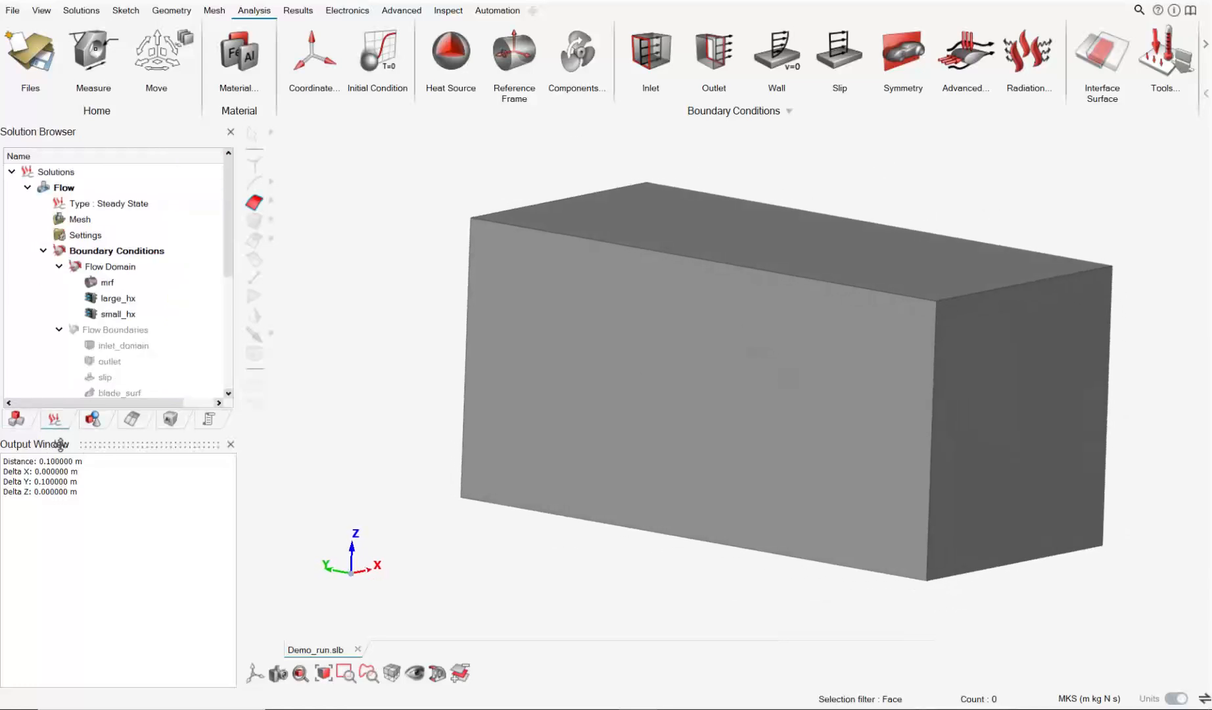
scroll(509, 349, "up", 3)
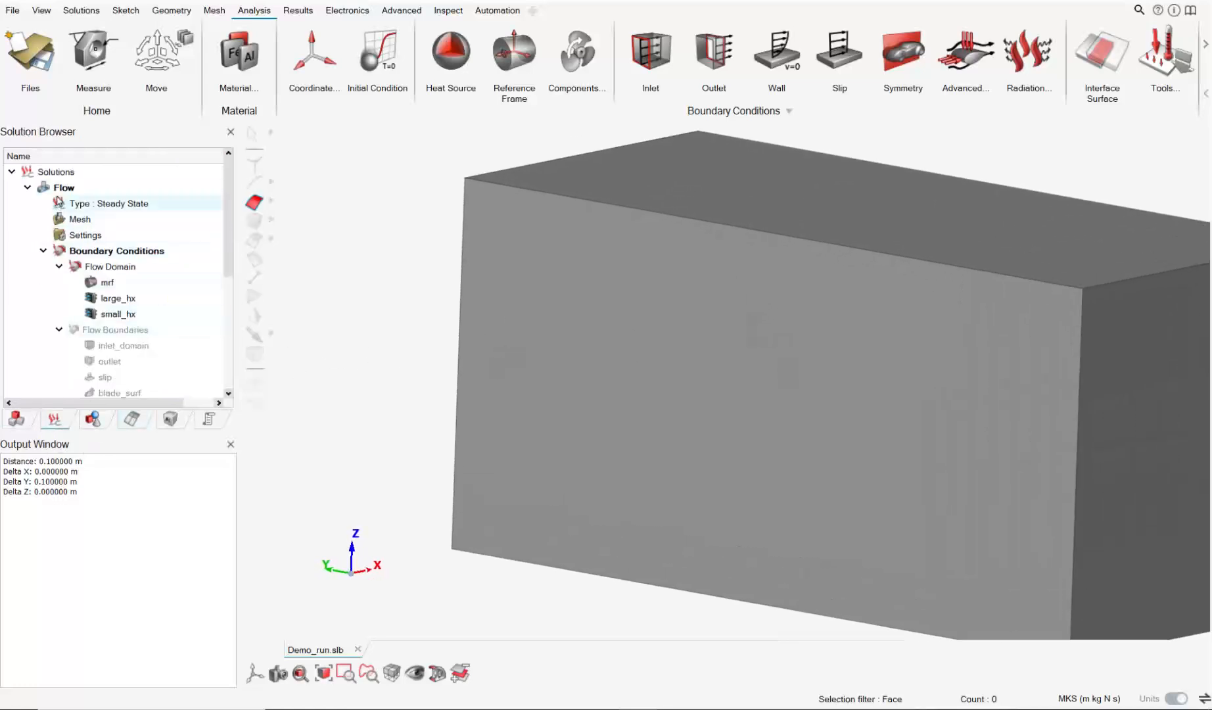
right_click(62, 187)
left_click(103, 218)
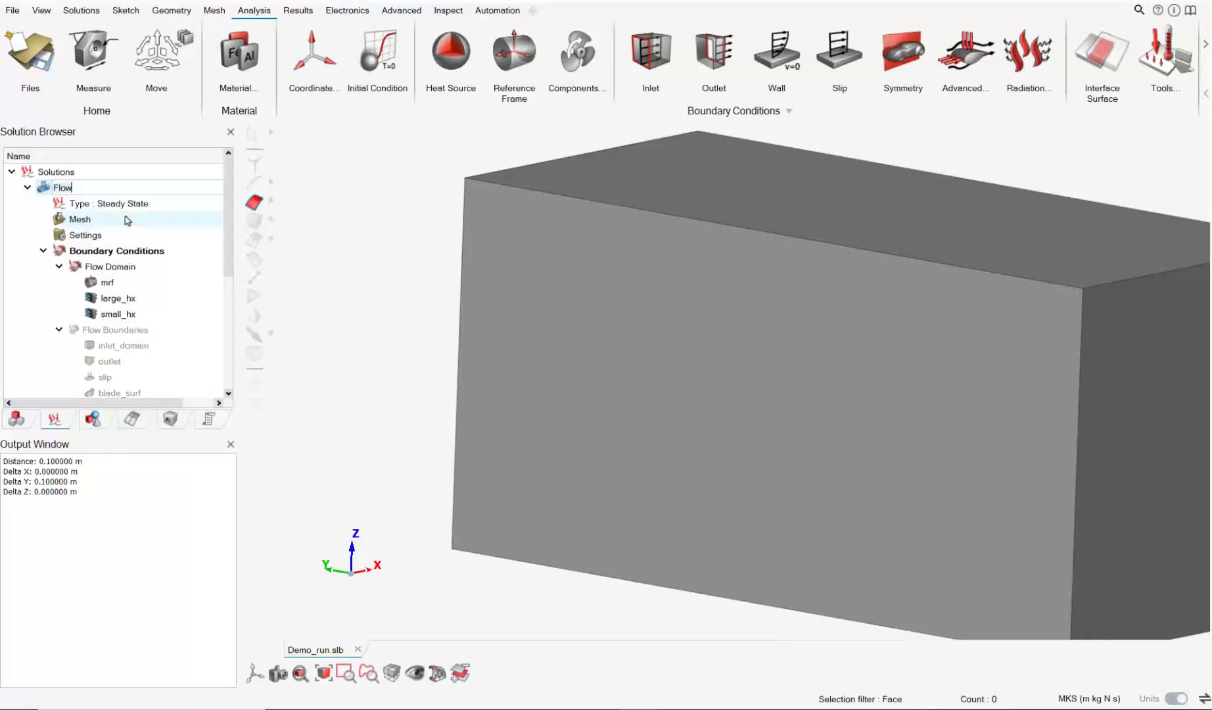
type("Uhood_thermal")
key("Return")
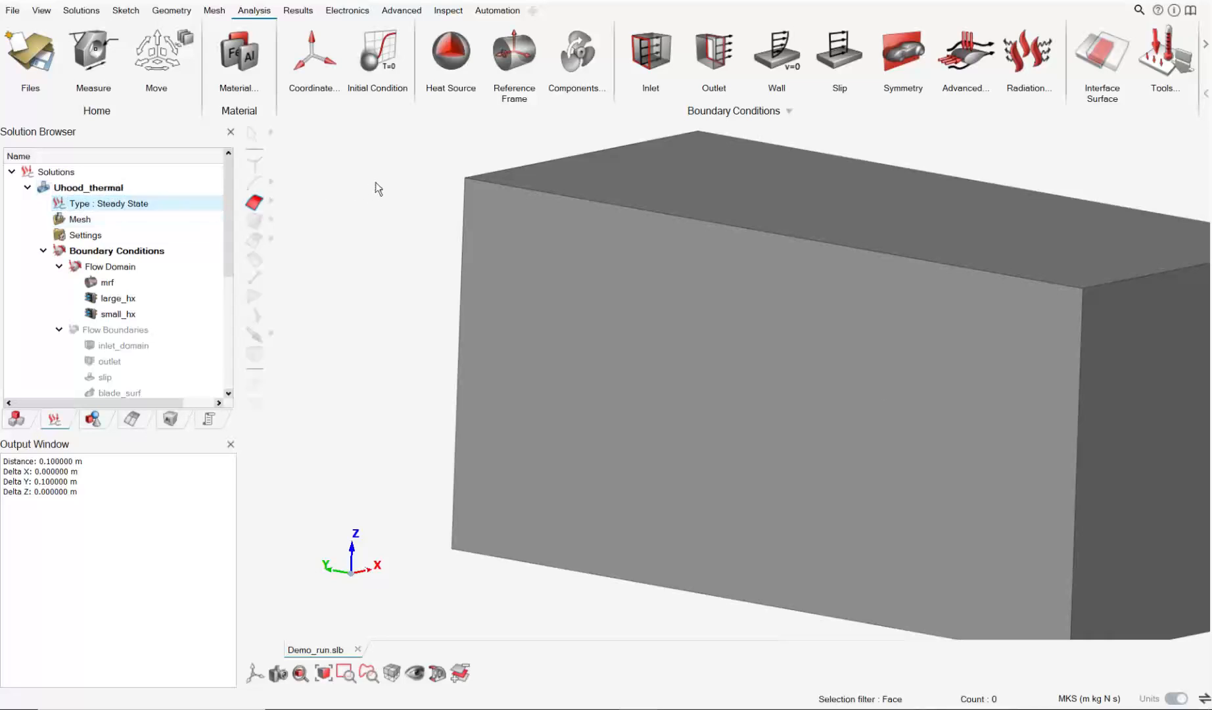
left_click(376, 183)
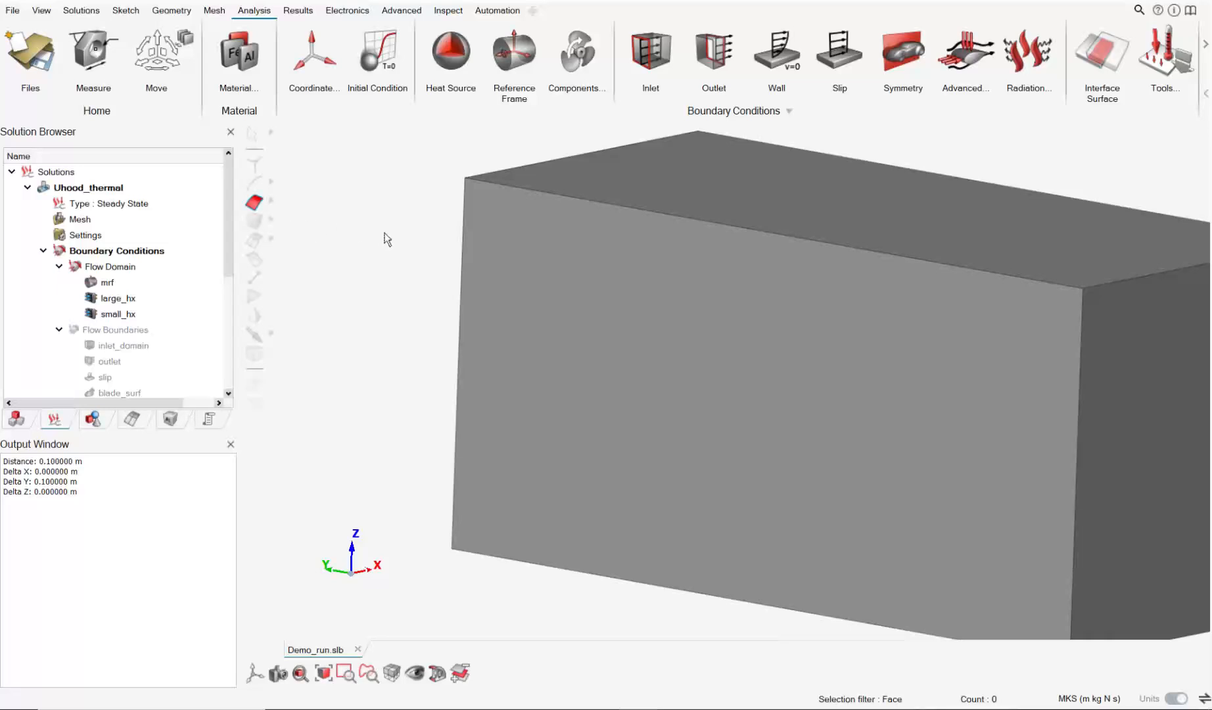
scroll(773, 270, "down", 2)
left_click(16, 419)
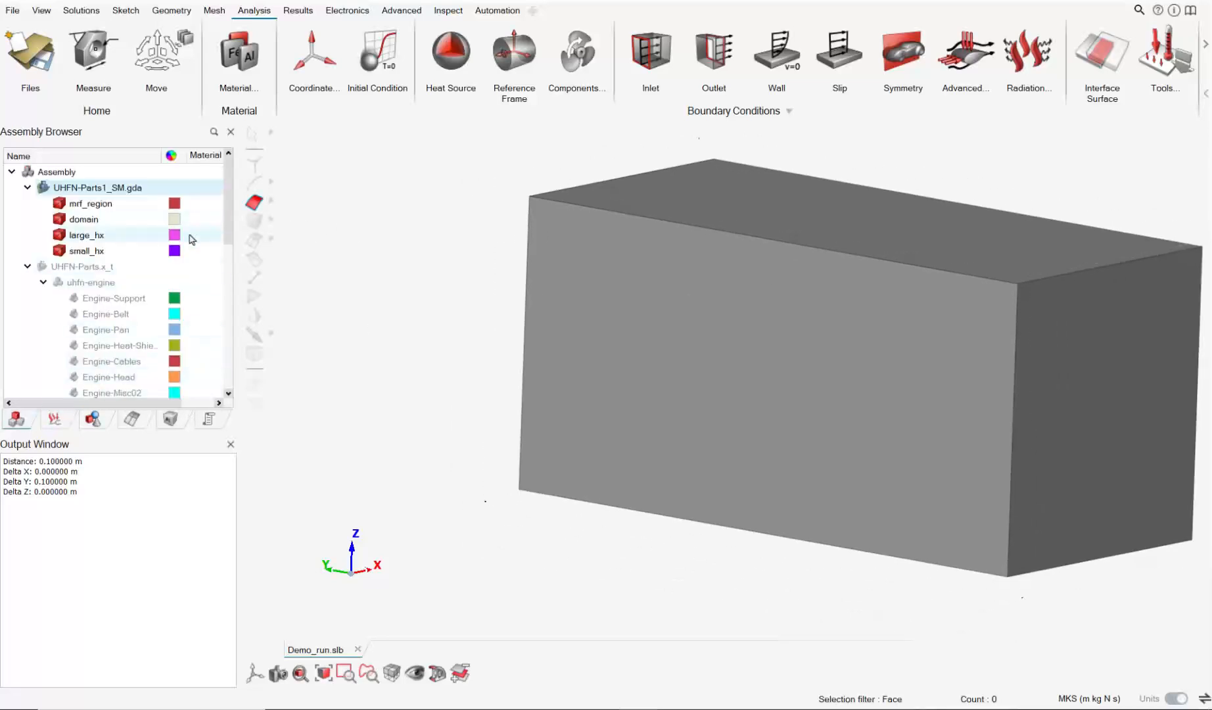
left_click(199, 205)
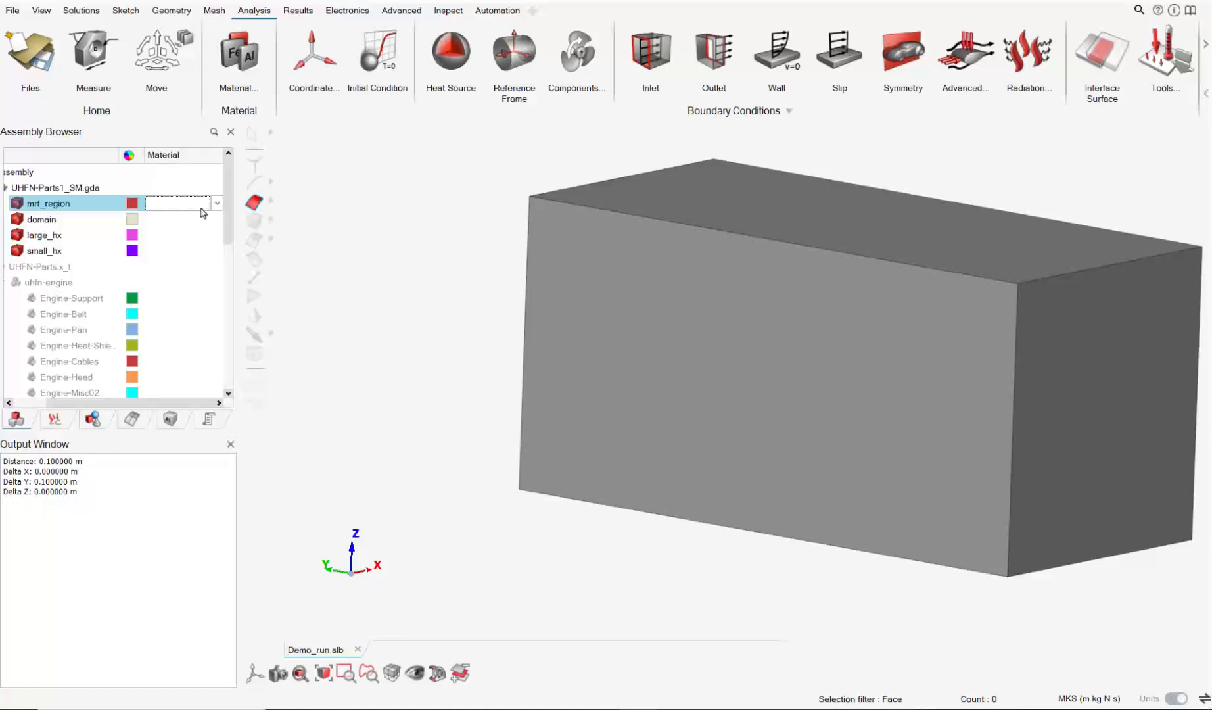
left_click(468, 227)
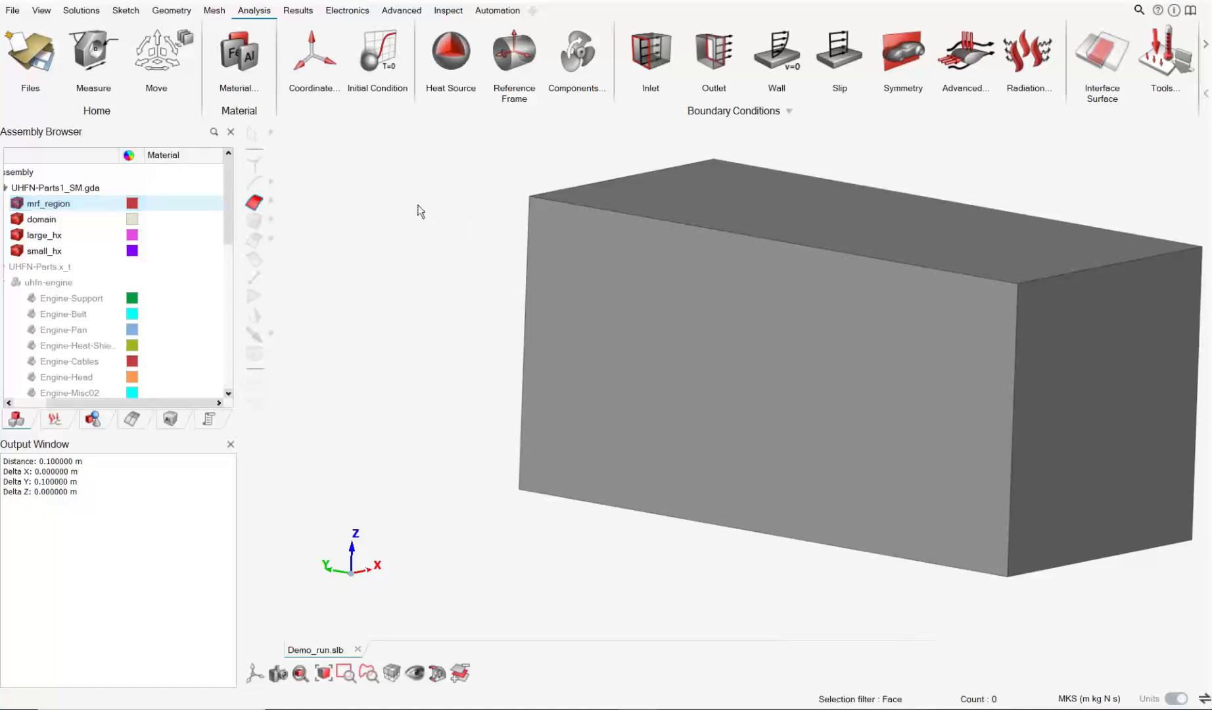
Step: Load the fluid material Air from the built-in SimLab material database and check it among the model's materials
left_click(245, 55)
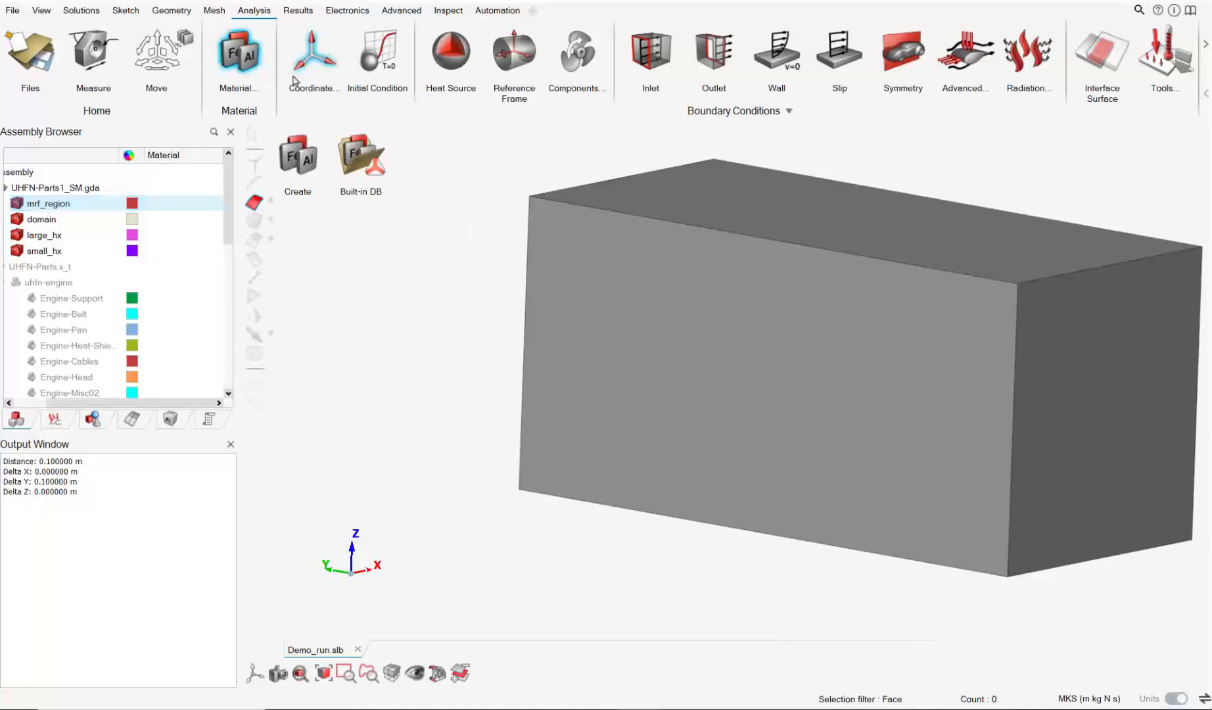
left_click(355, 161)
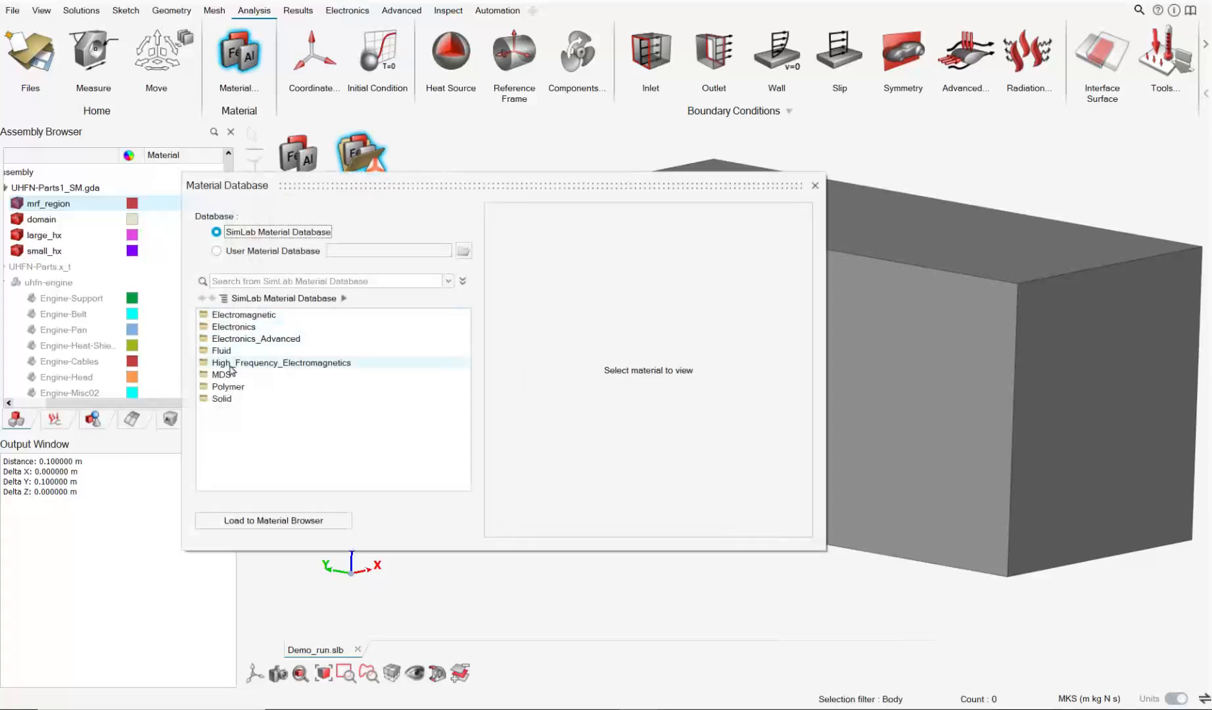
left_click(226, 353)
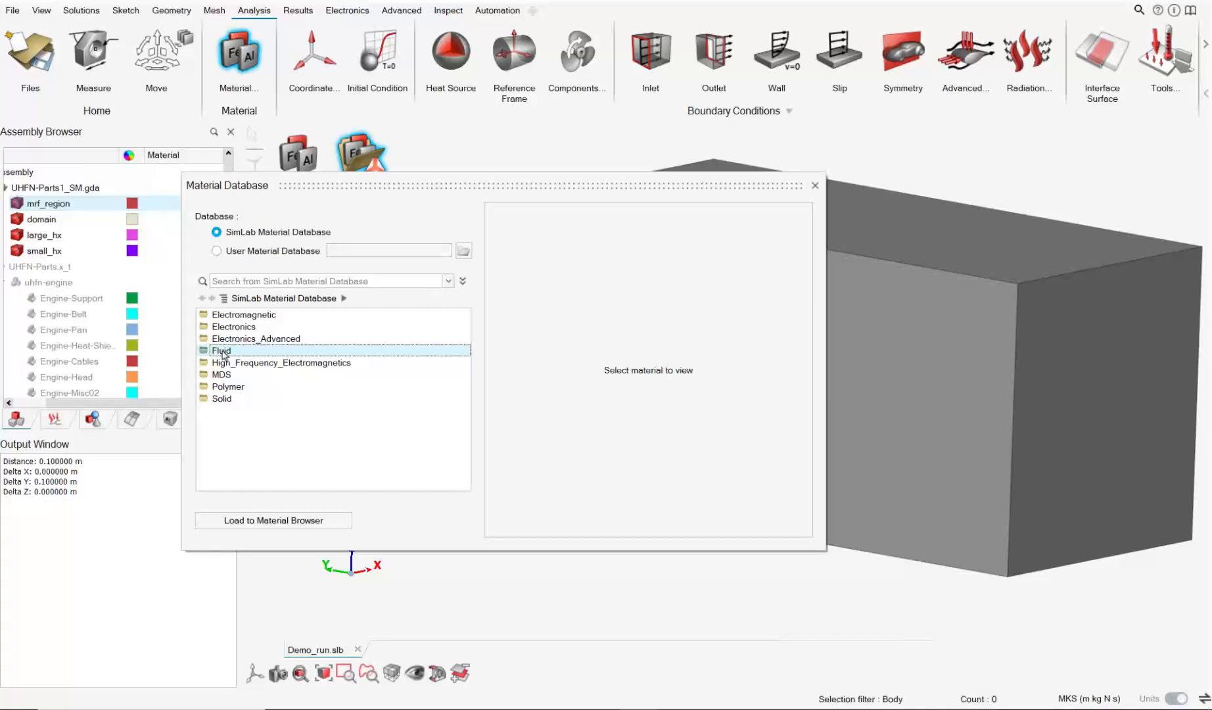
double_click(224, 352)
left_click(223, 315)
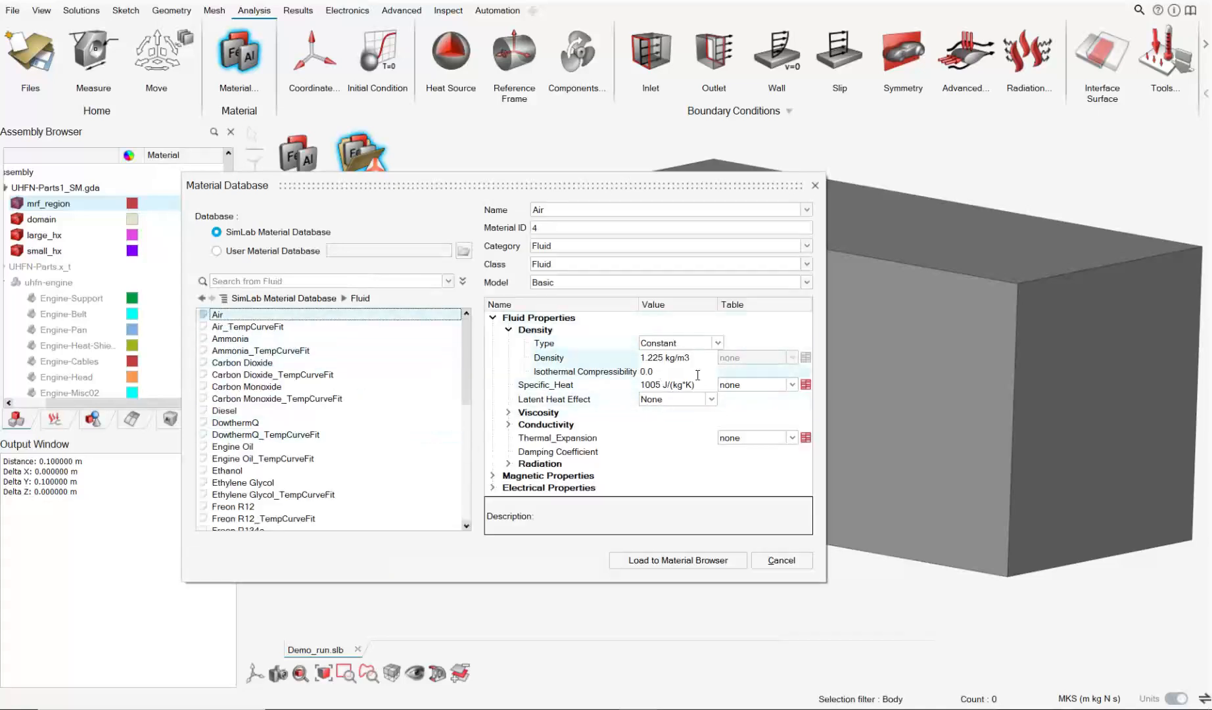
left_click(702, 560)
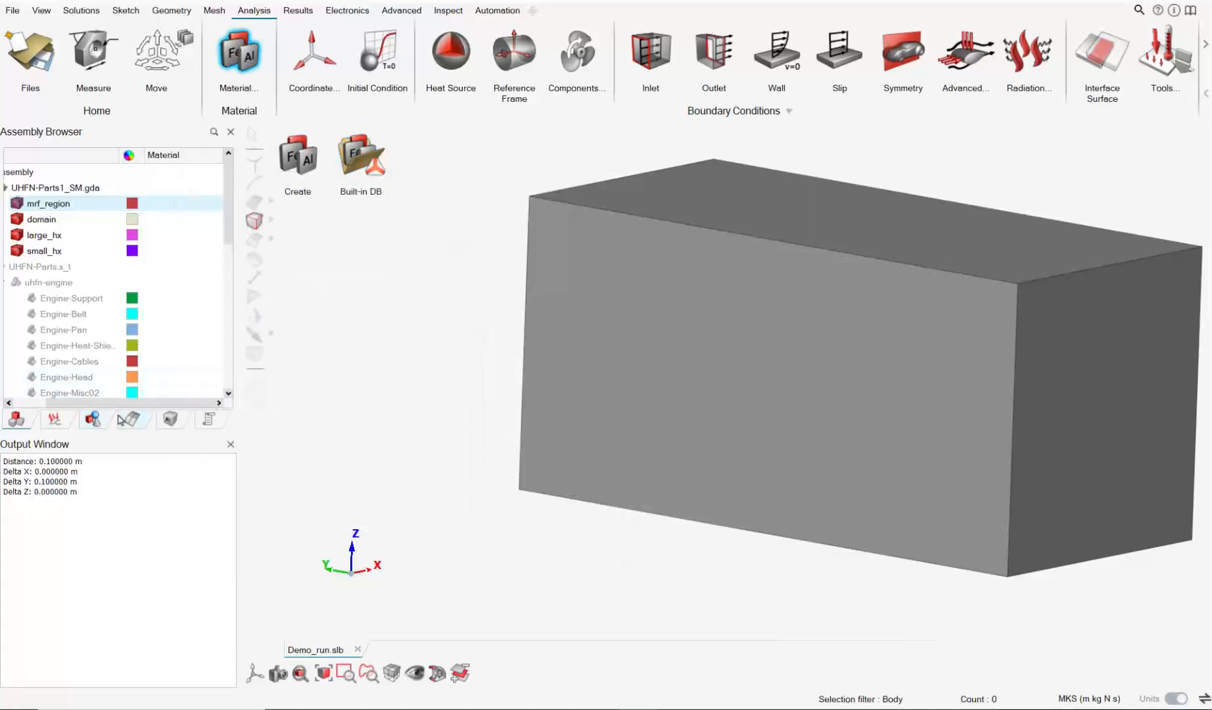
left_click(170, 419)
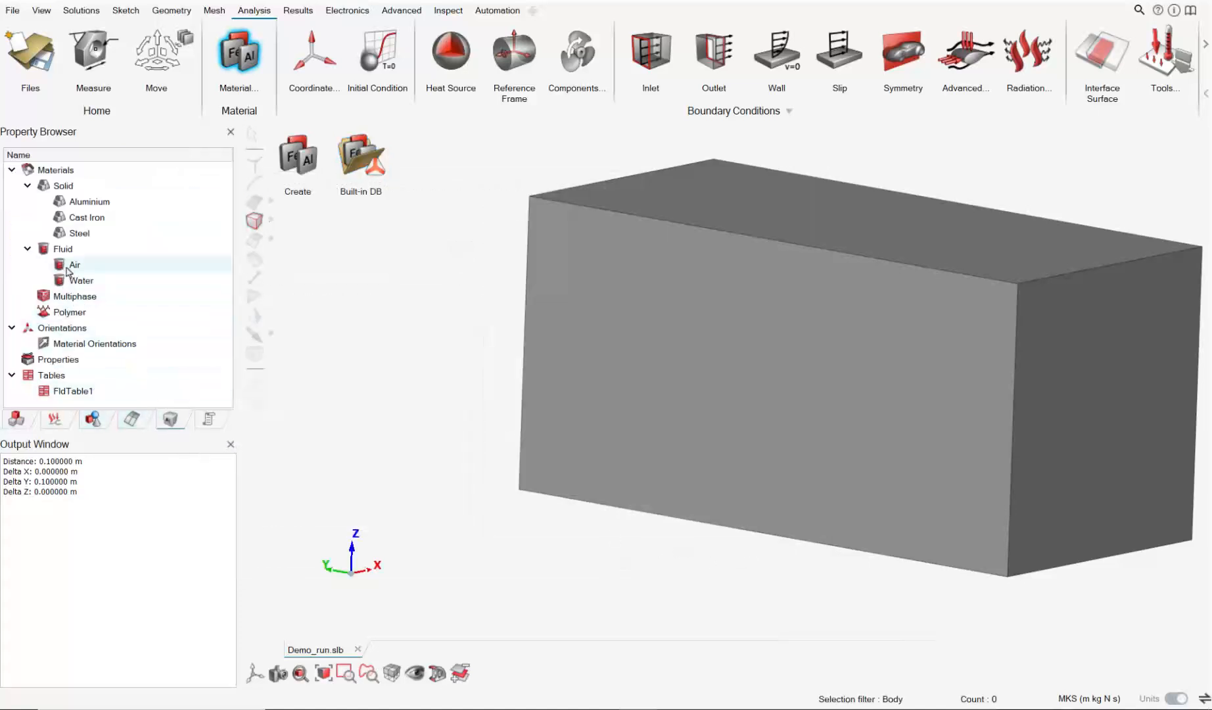
Step: Assign the material Air to the four displayed bodies: mrf_region, domain, large_hx and small_hx
left_click(58, 420)
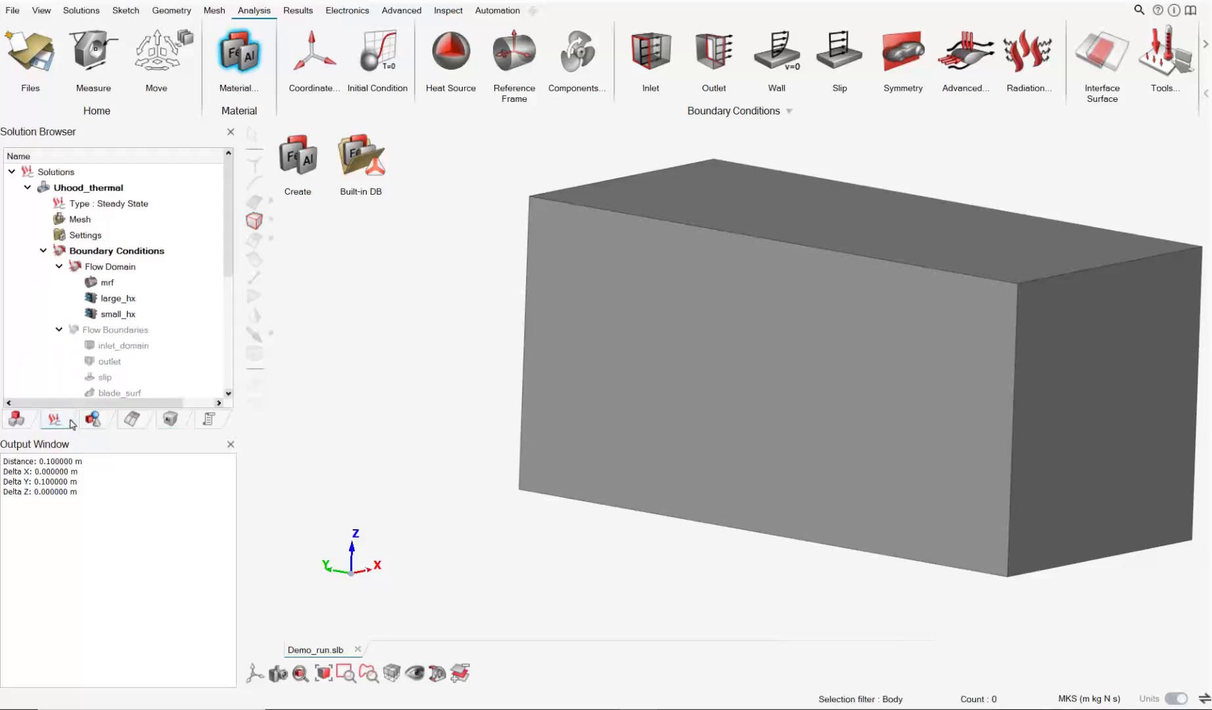
scroll(440, 347, "down", 3)
middle_click_drag(461, 273, 518, 319)
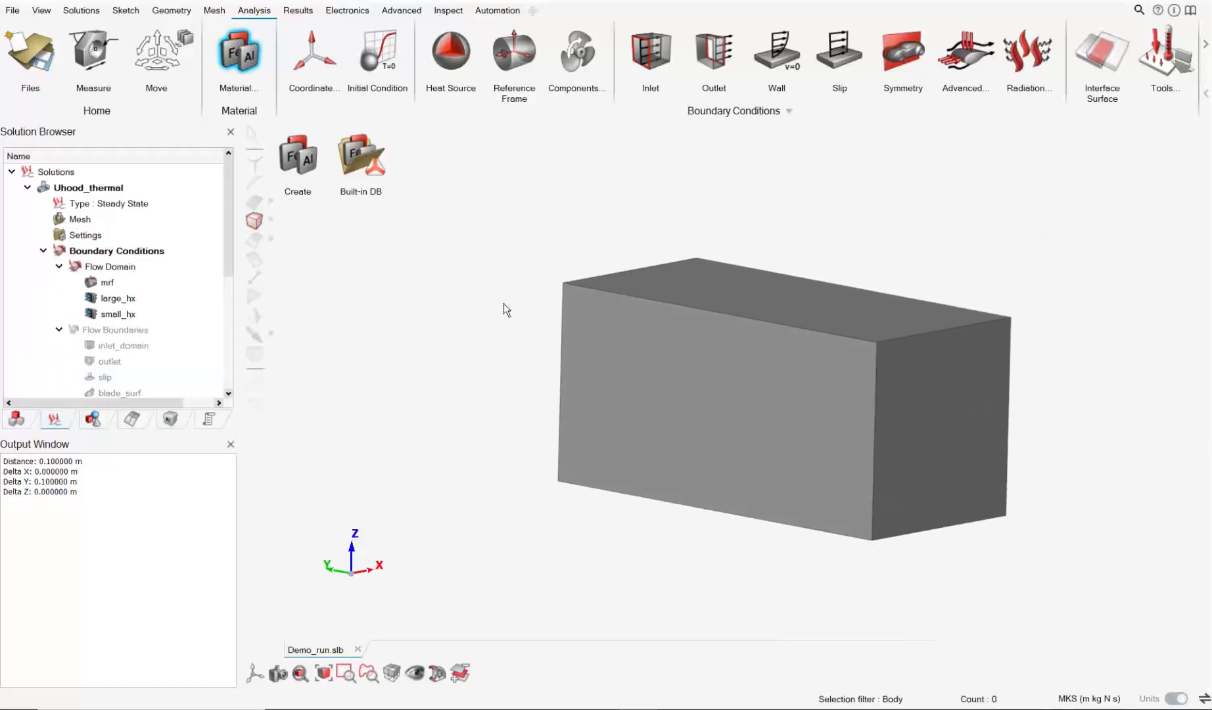
left_click(29, 413)
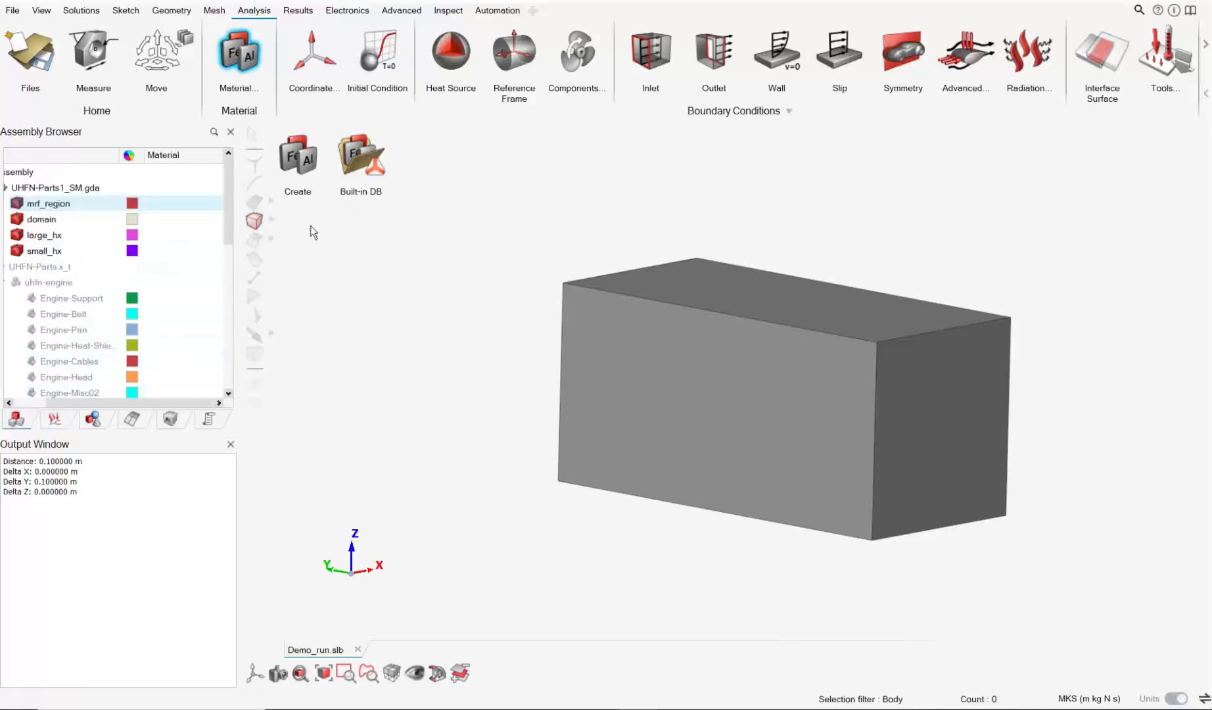
mouse_move(484, 213)
left_mouse_down()
mouse_move(1067, 581)
mouse_move(790, 271)
mouse_move(735, 239)
left_mouse_up()
left_click(250, 59)
left_click_drag(414, 146, 1114, 642)
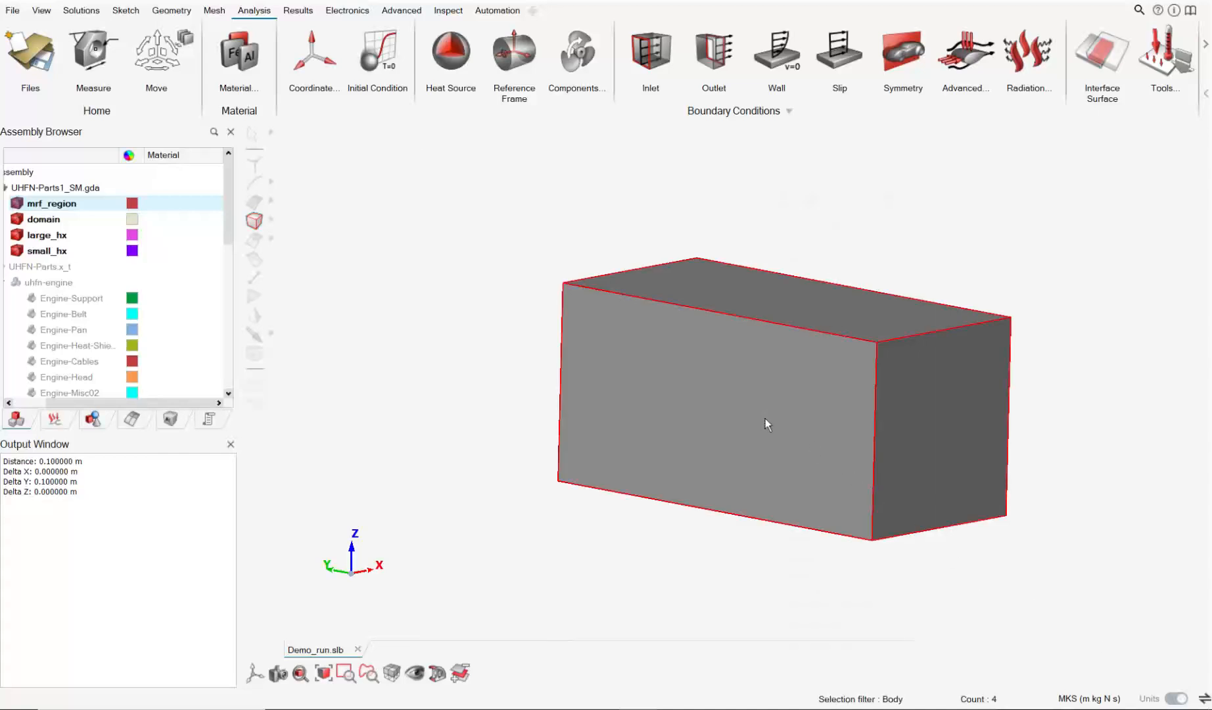
right_click(763, 419)
mouse_move(910, 447)
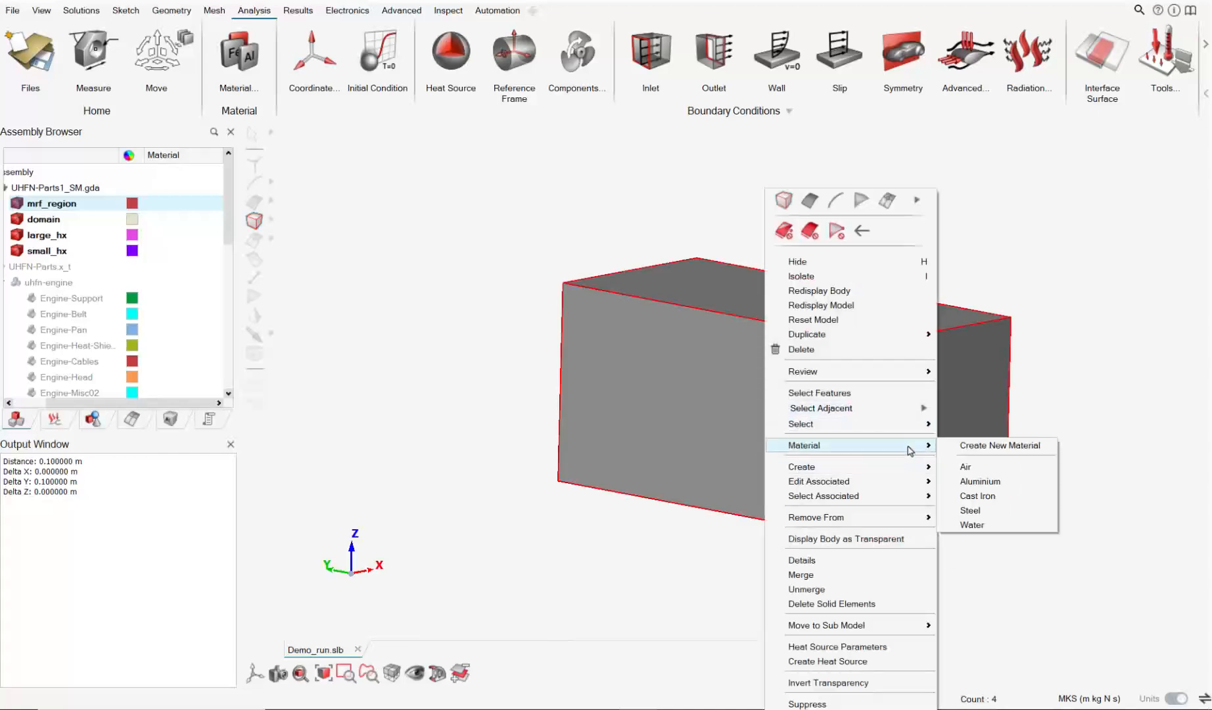
left_click(966, 467)
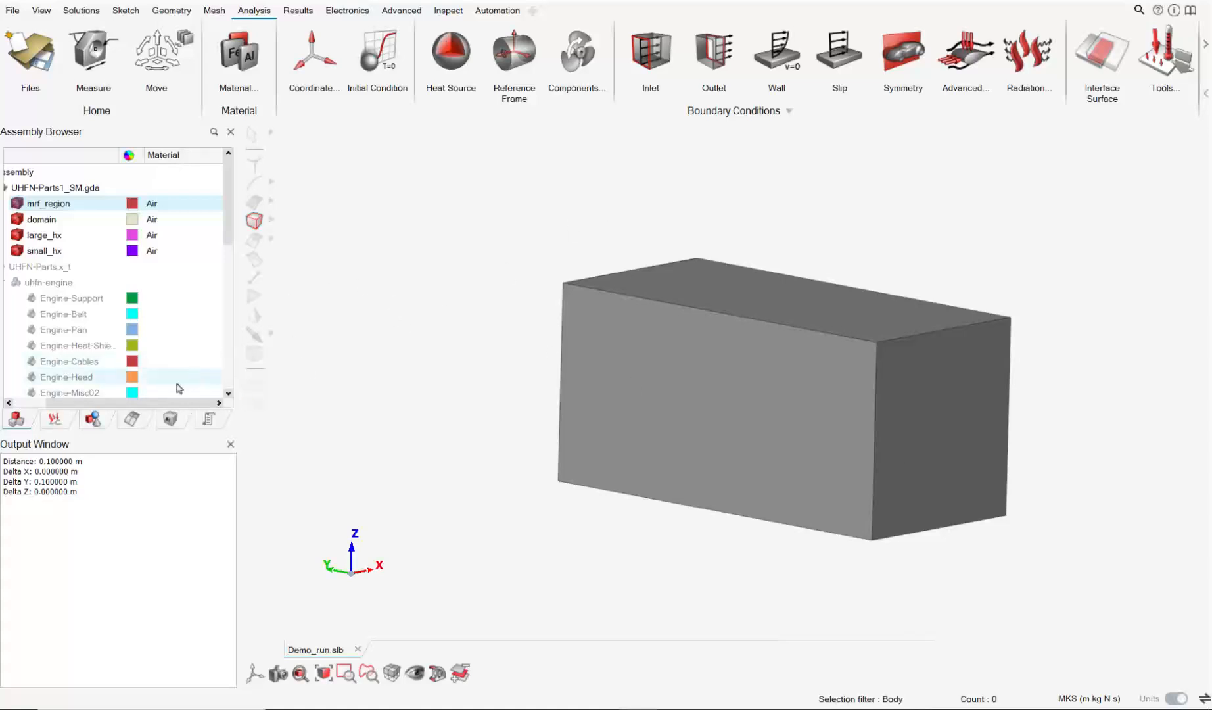
left_click_drag(168, 403, 135, 403)
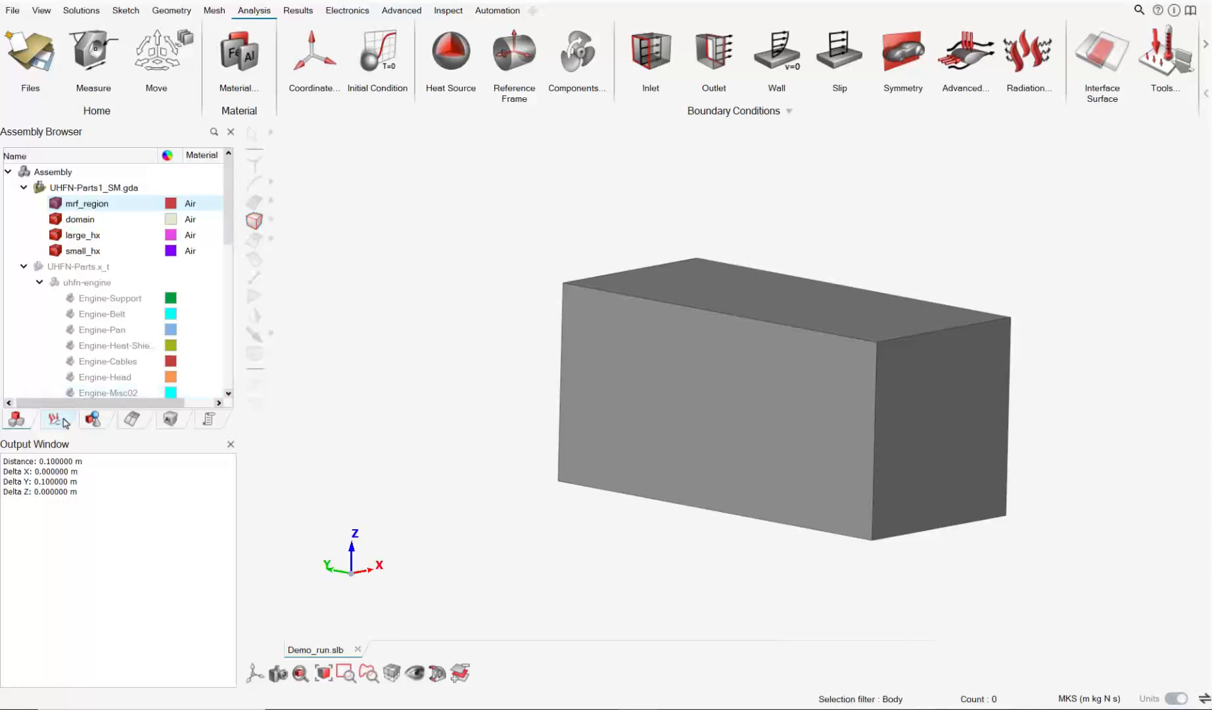
Step: Export the AcuSolve solver input file of the Uhood_thermal solution as uhood_run in the Demo_run folder
left_click(63, 421)
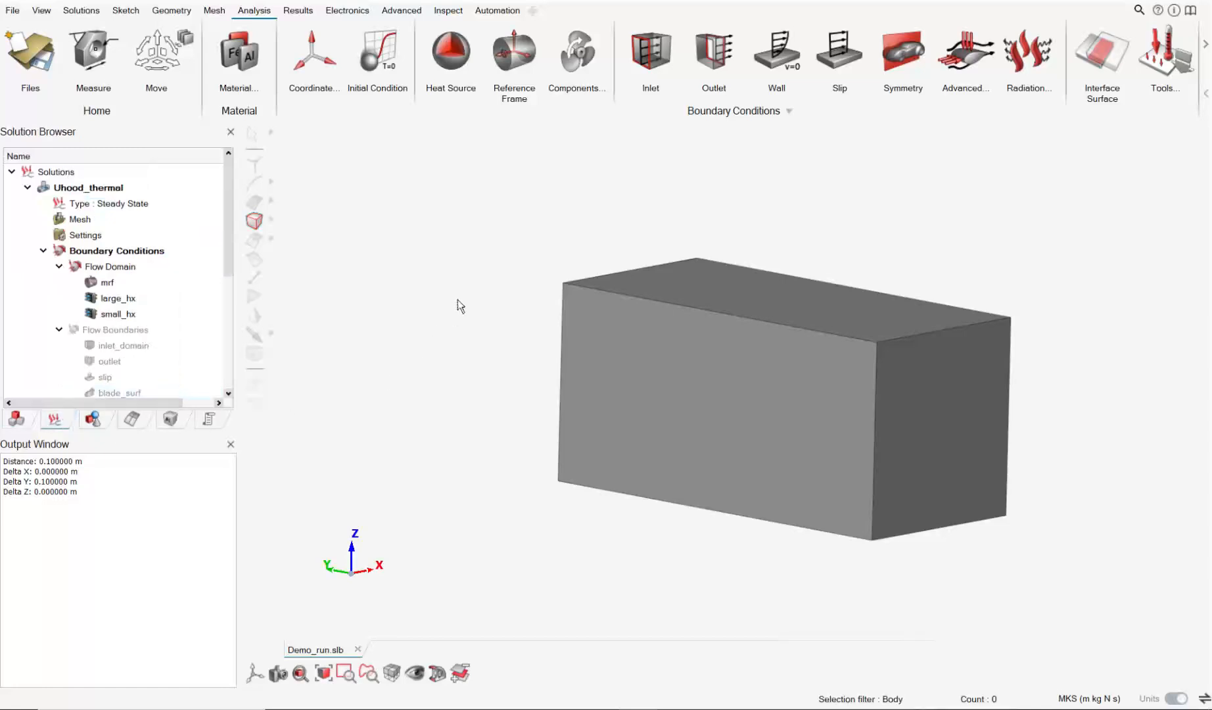
mouse_move(565, 337)
middle_mouse_down()
mouse_move(543, 349)
mouse_move(574, 362)
mouse_move(587, 342)
mouse_move(568, 354)
mouse_move(468, 240)
middle_mouse_up()
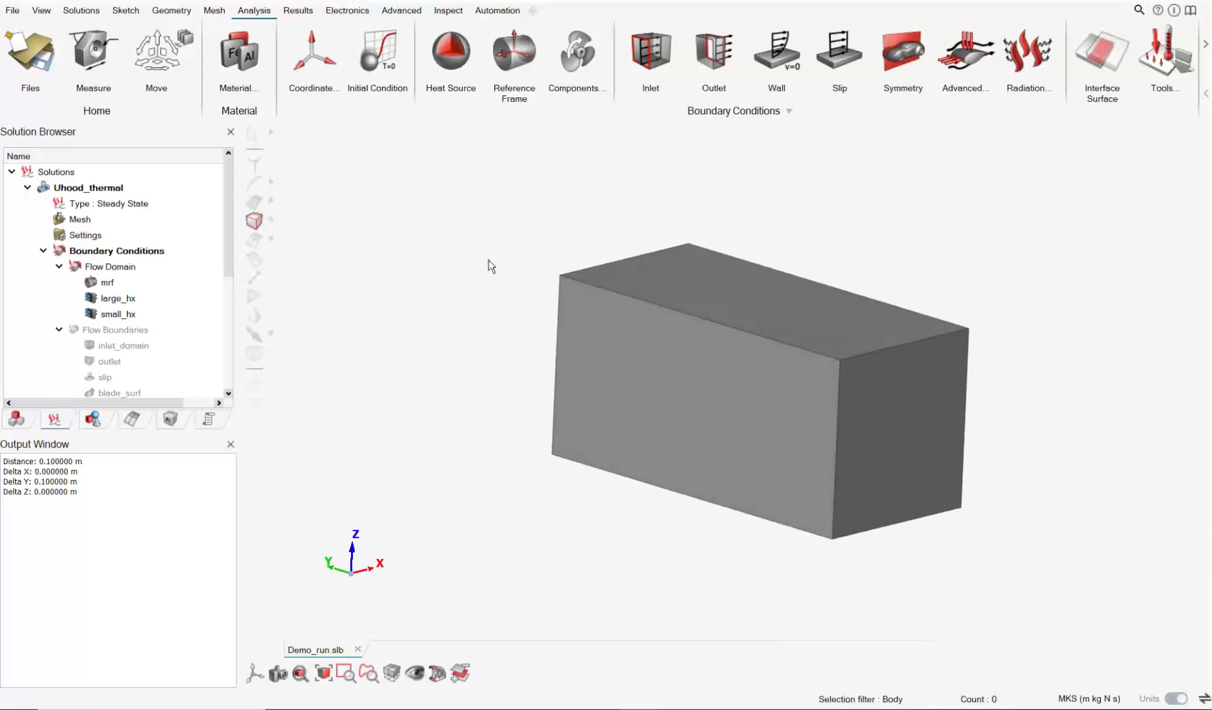
scroll(490, 262, "up", 2)
scroll(548, 305, "down", 1)
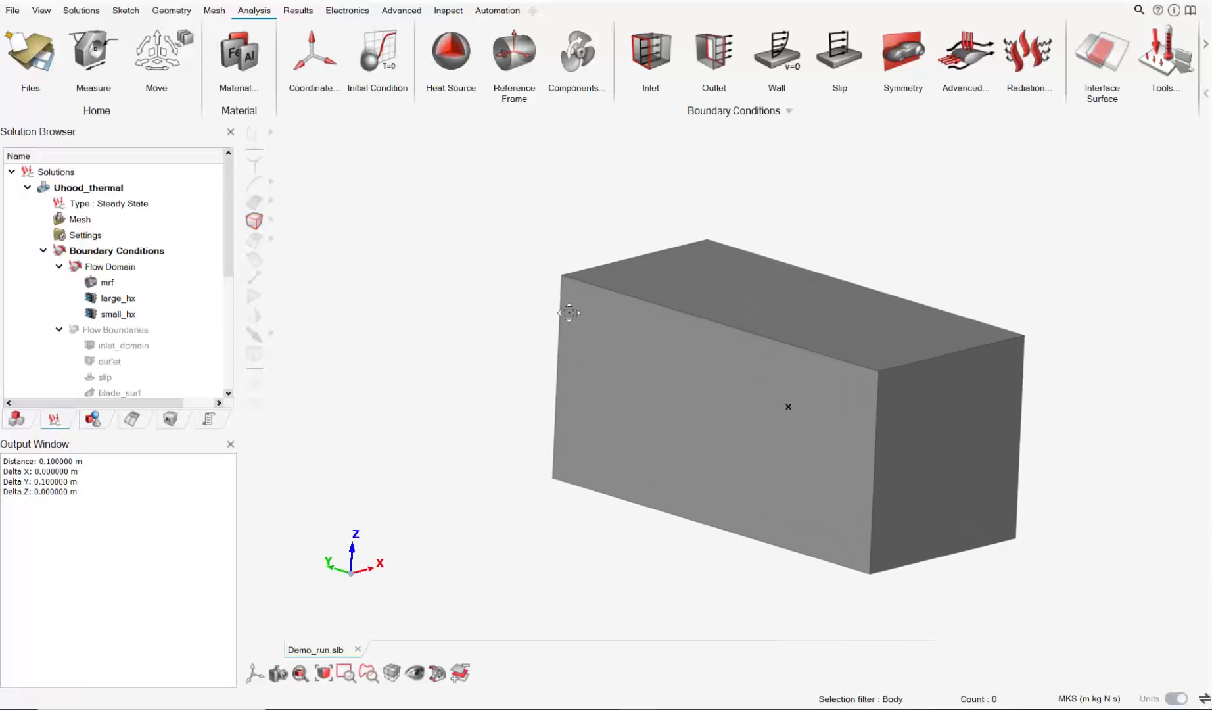
left_click(99, 189)
right_click(77, 188)
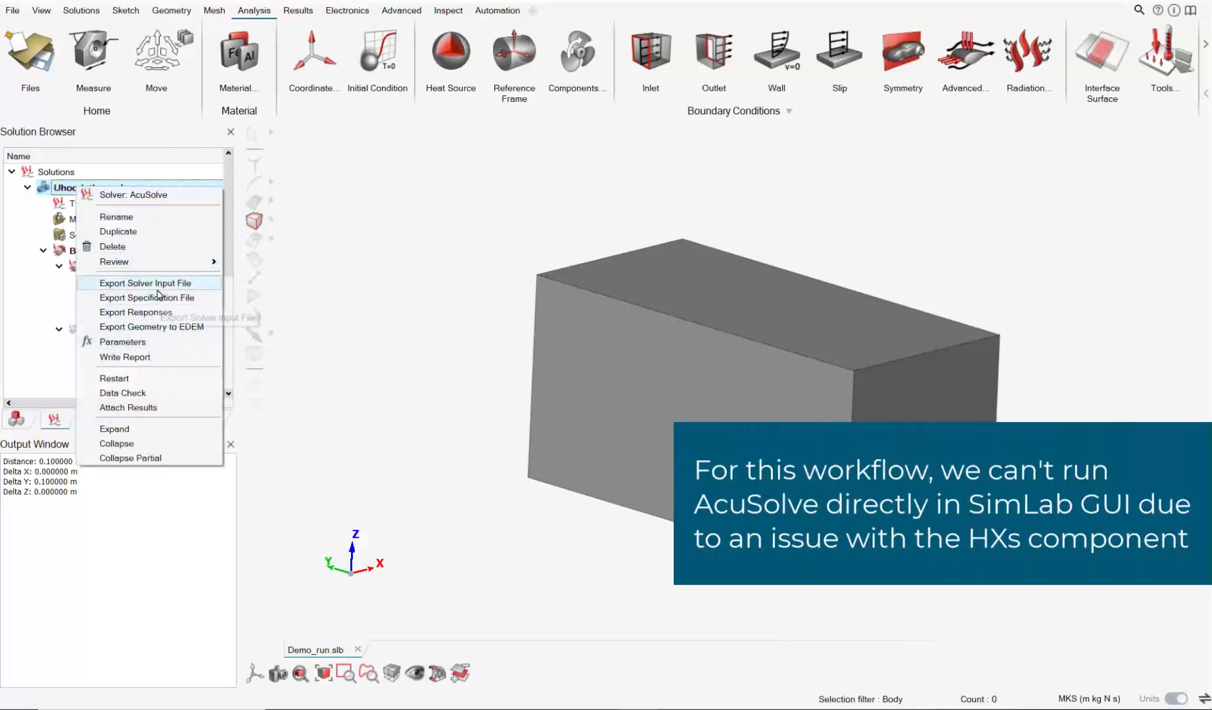
left_click(158, 290)
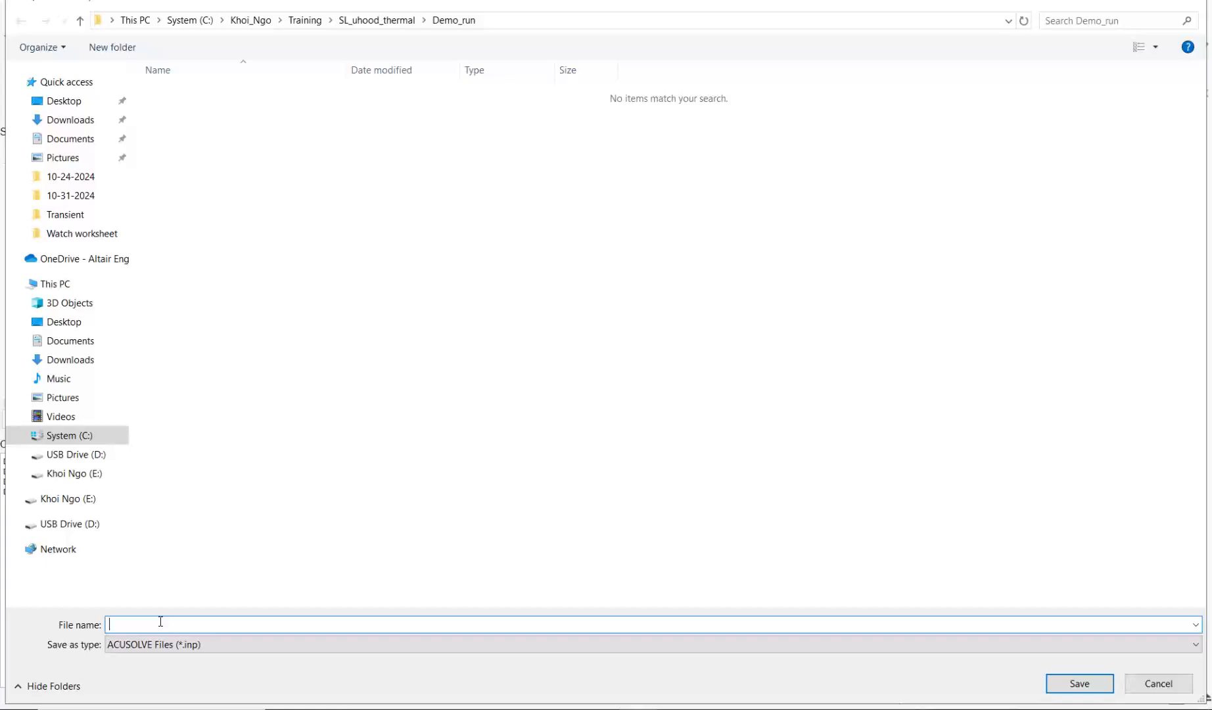
type("uhood_run")
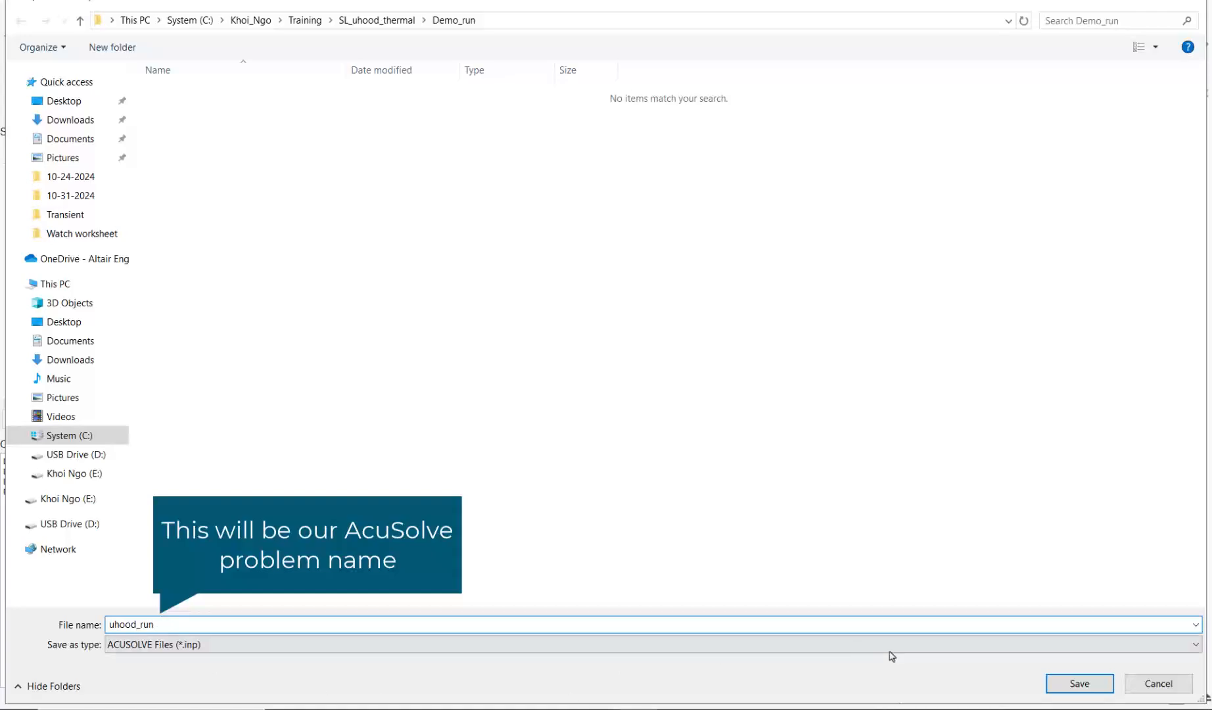
left_click(1077, 683)
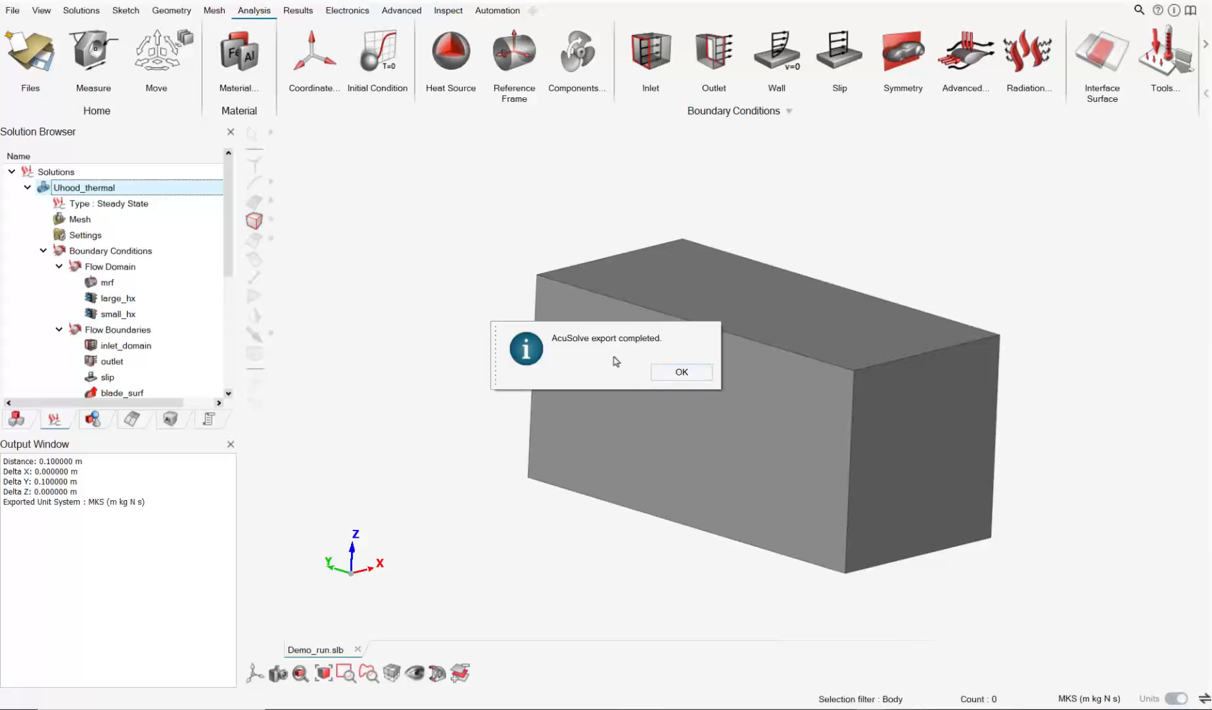
left_click(683, 372)
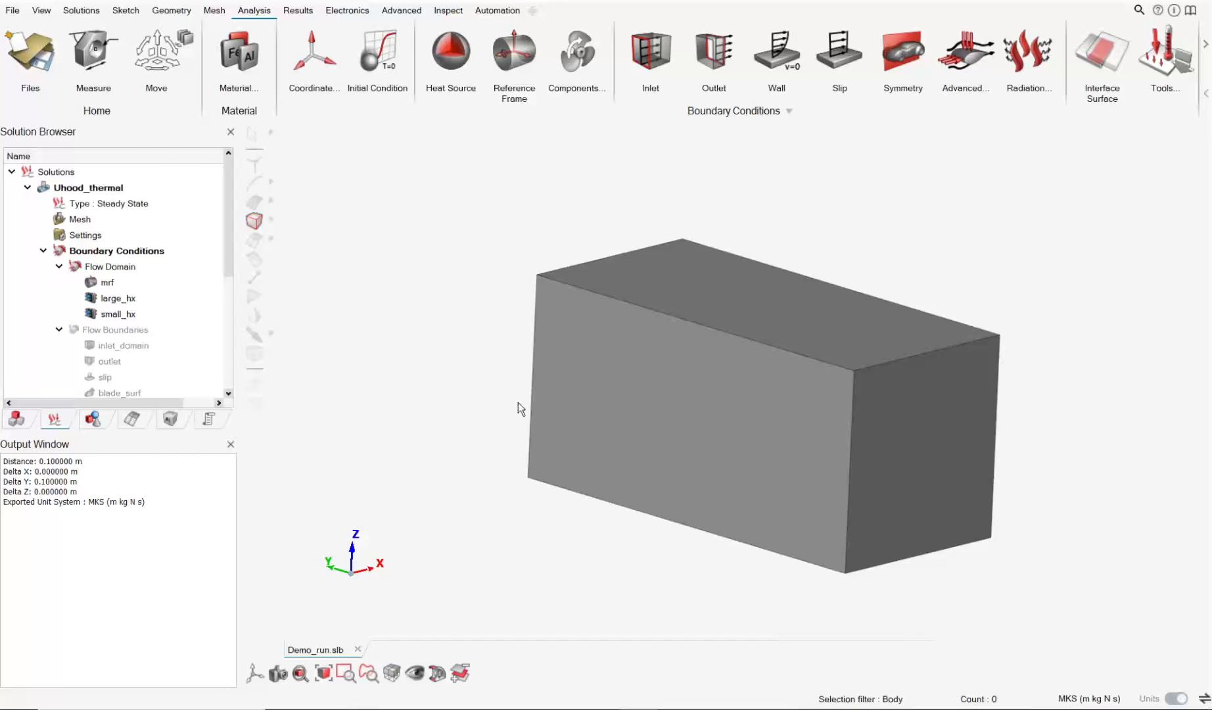
Step: Switch to File Explorer and select the exported uhood_run INP file in the Demo_run folder
left_click(343, 708)
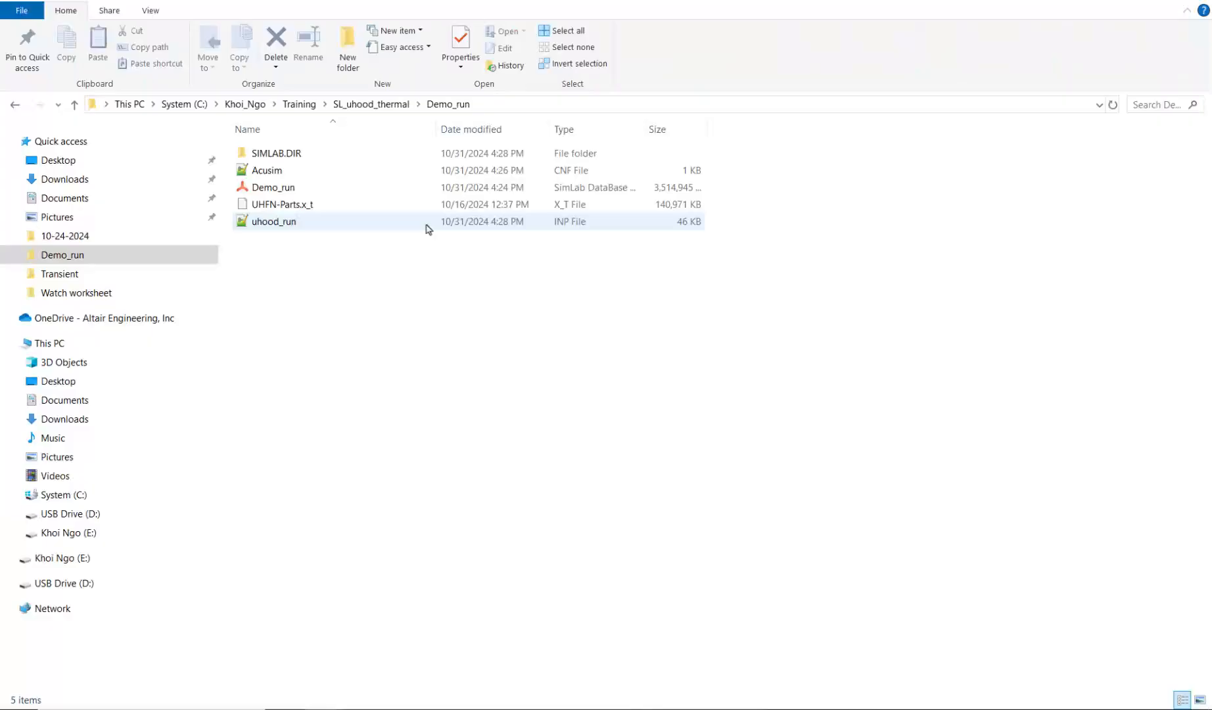
left_click(405, 228)
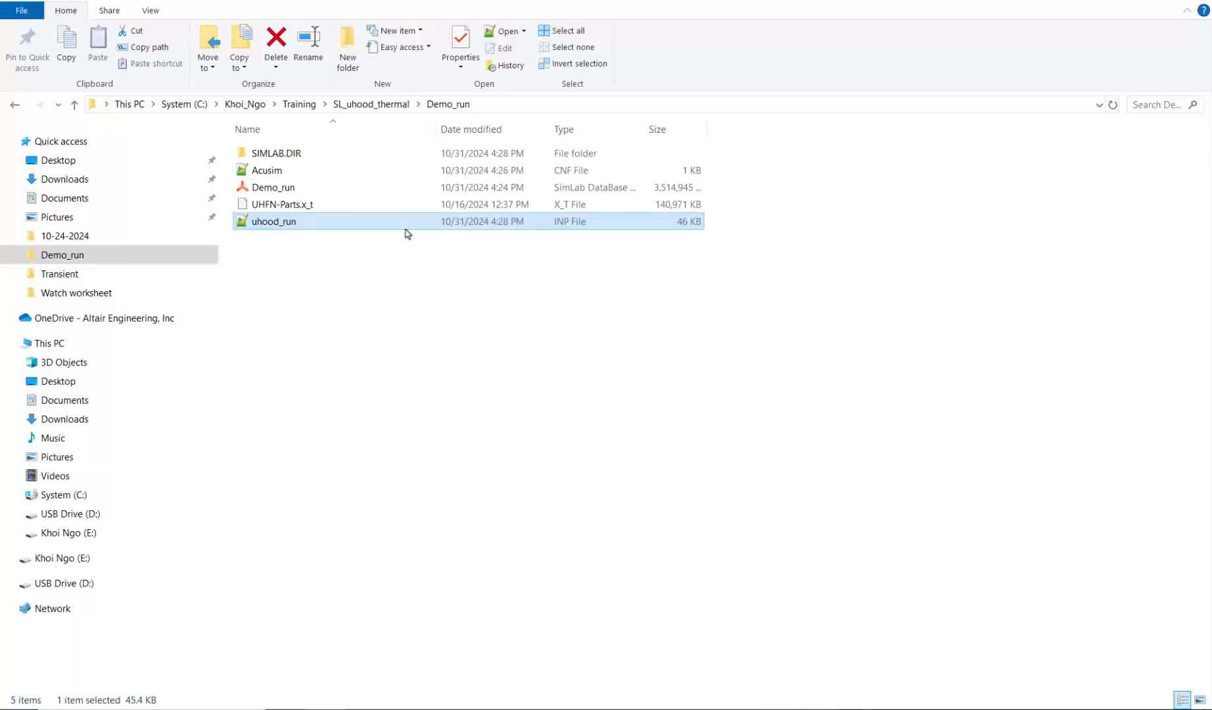
Step: Open the uhood_run INP file in Notepad++ and review its equation, solution strategy and Air material sections
right_click(407, 234)
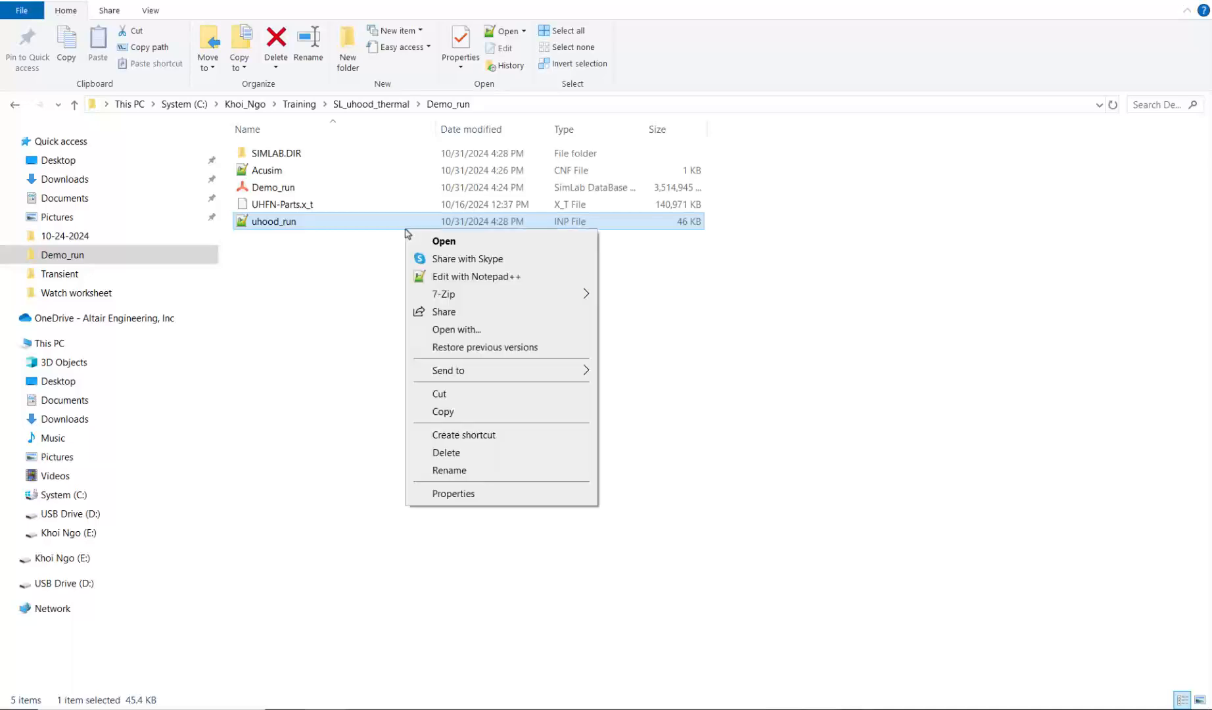
left_click(442, 277)
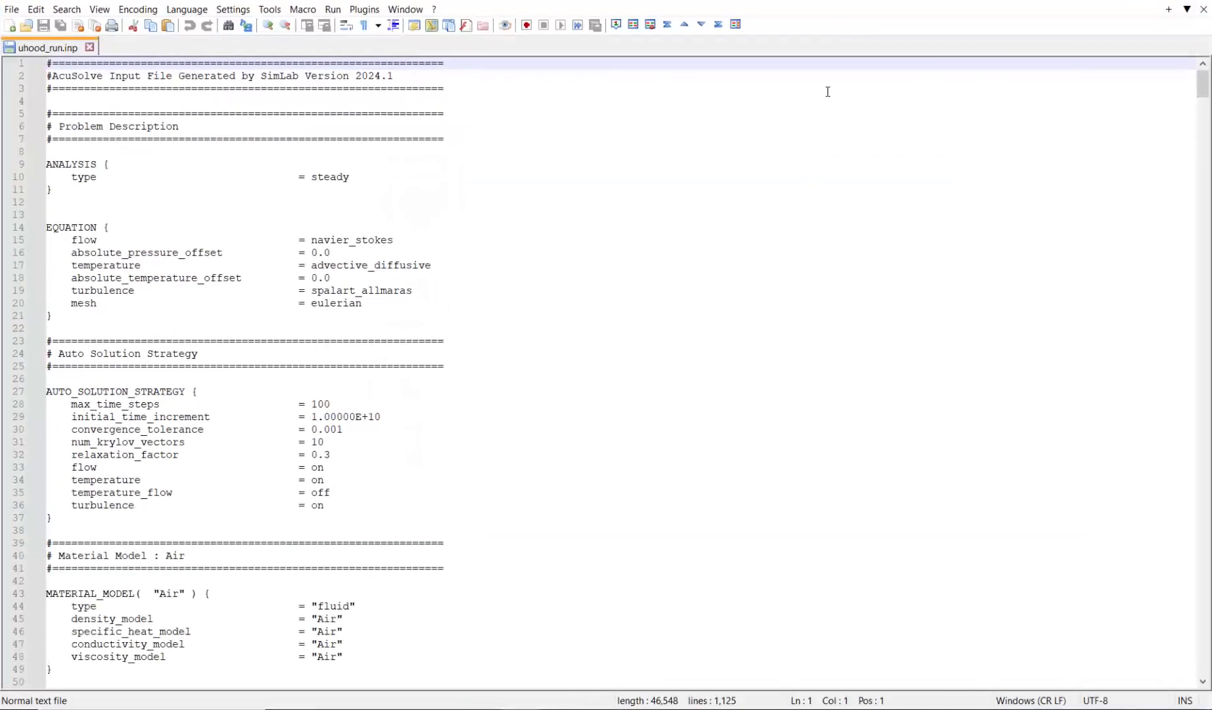
left_click(426, 239)
scroll(426, 241, "down", 6)
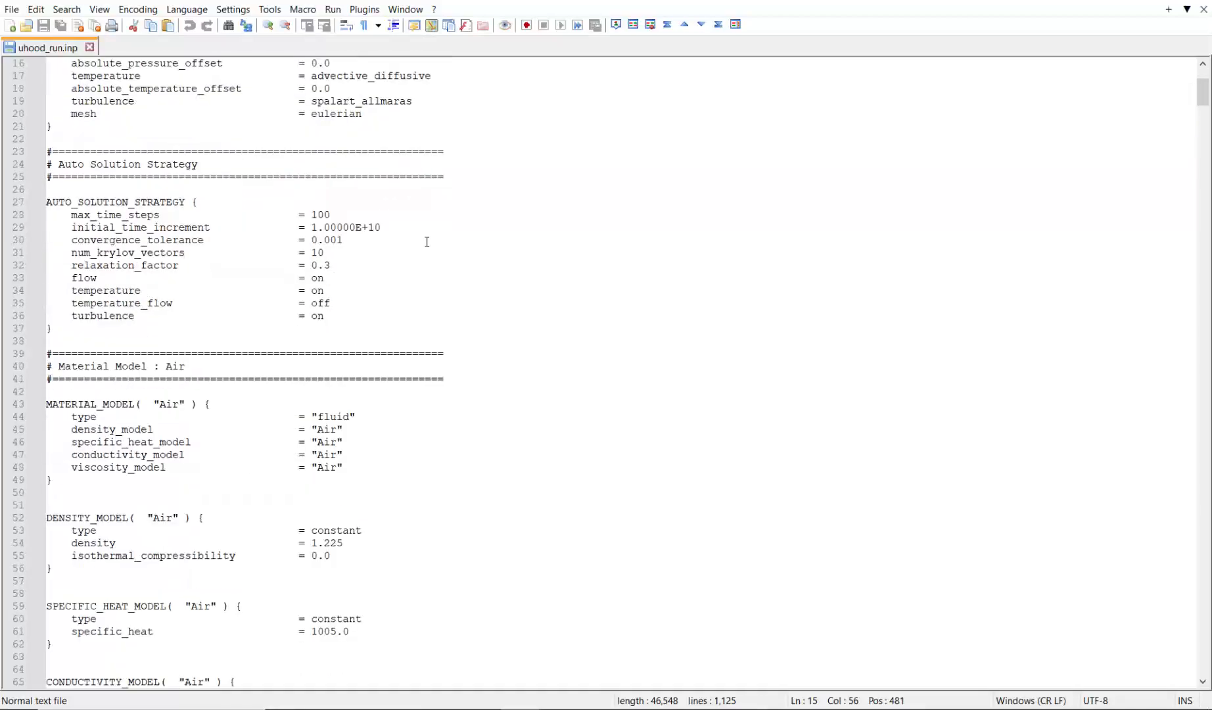
left_click(243, 240)
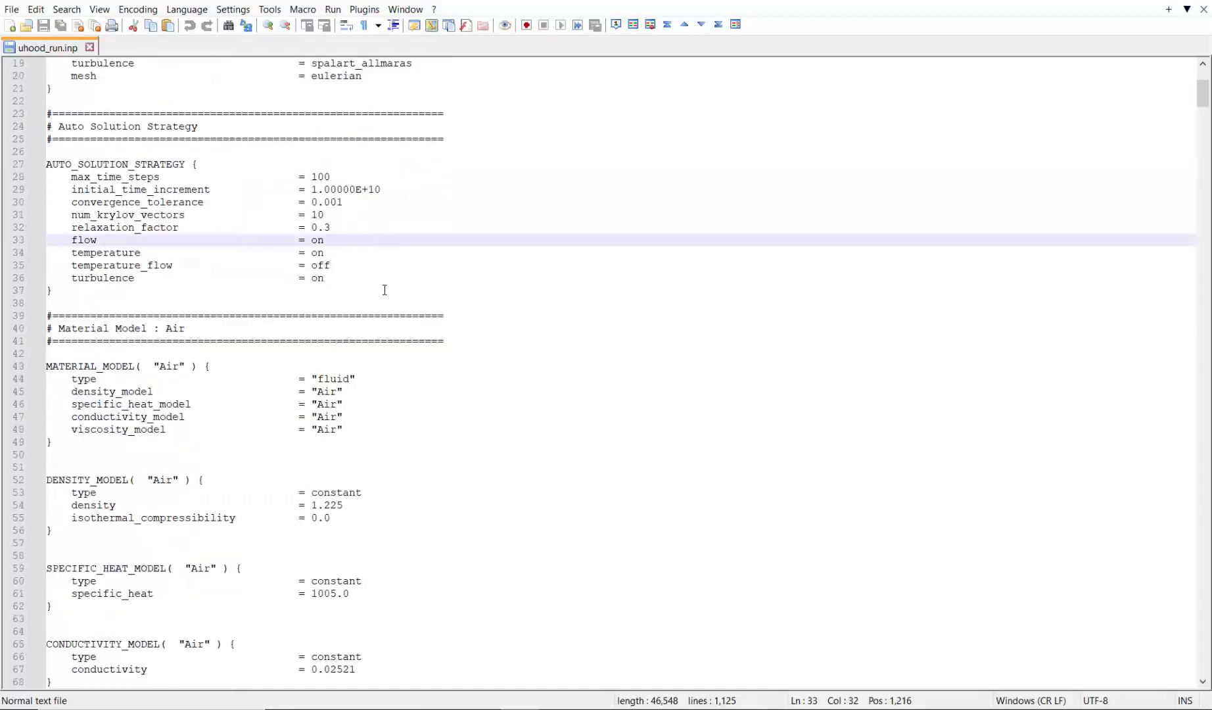
scroll(389, 299, "down", 2)
Step: Set the first and third rotation_center components of the mrf reference frame to 0 and save the file
scroll(393, 310, "down", 13)
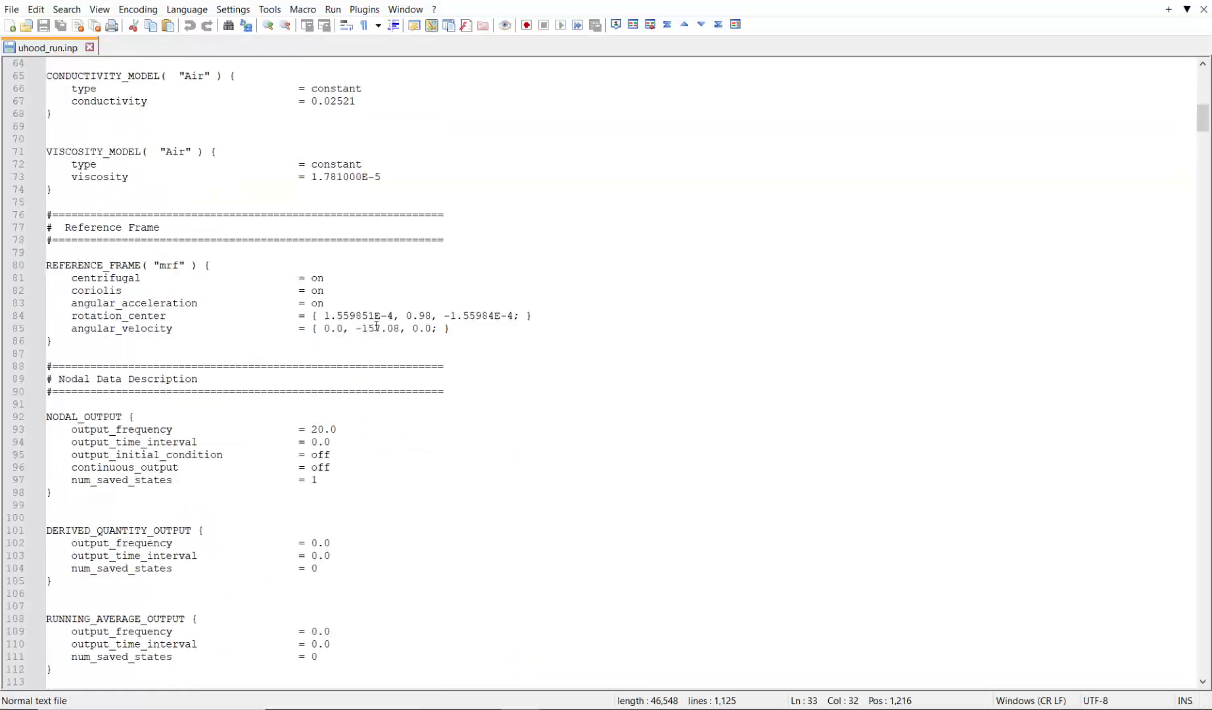
left_click_drag(397, 316, 324, 316)
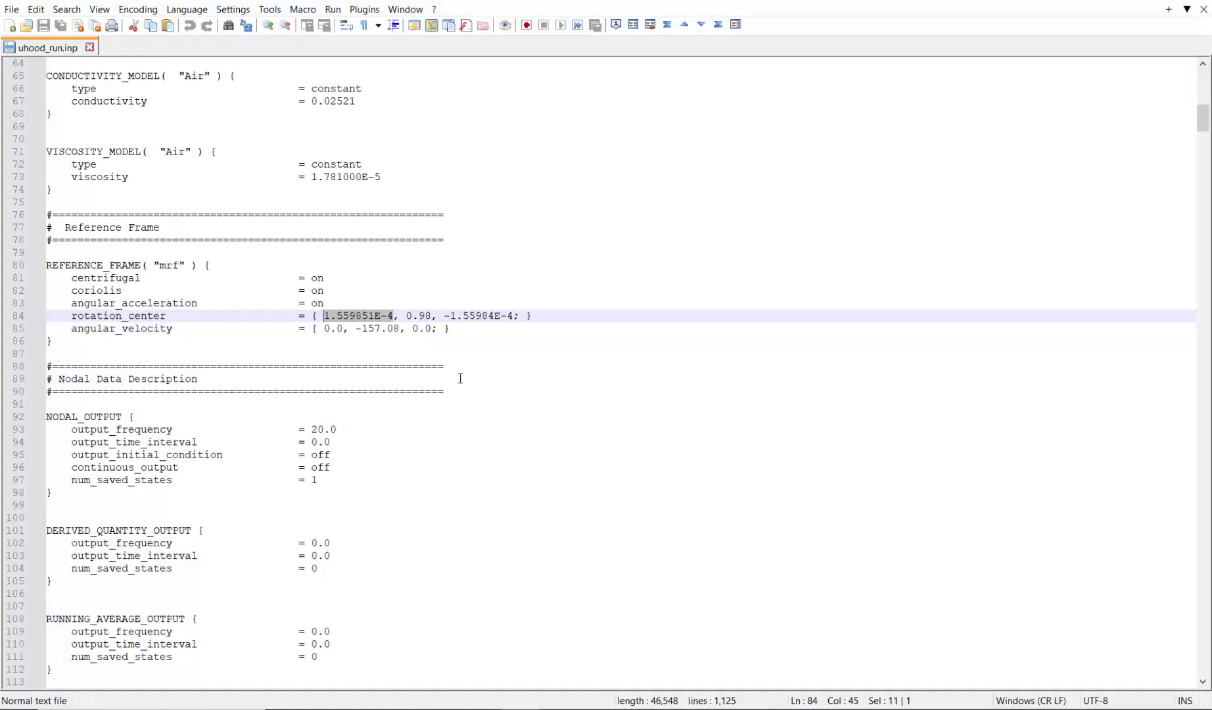
key("Delete")
type("0")
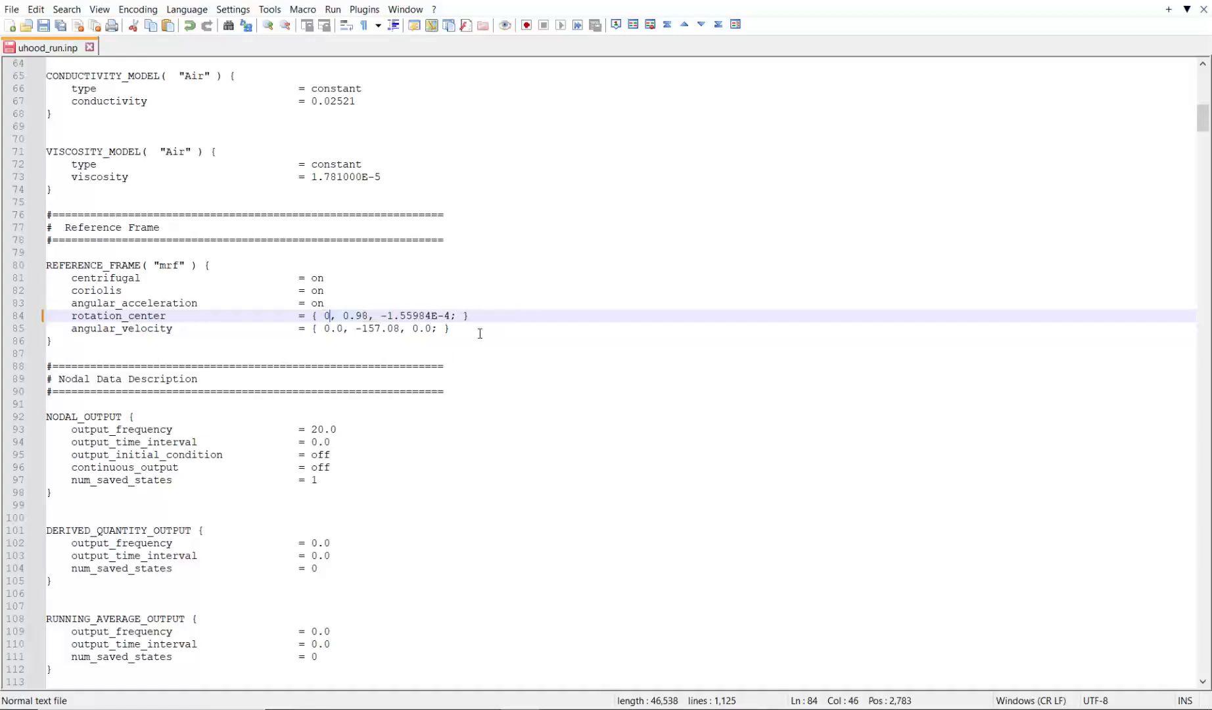
left_click_drag(380, 316, 454, 317)
key("Delete")
type("0")
left_click(529, 353)
scroll(566, 357, "down", 4)
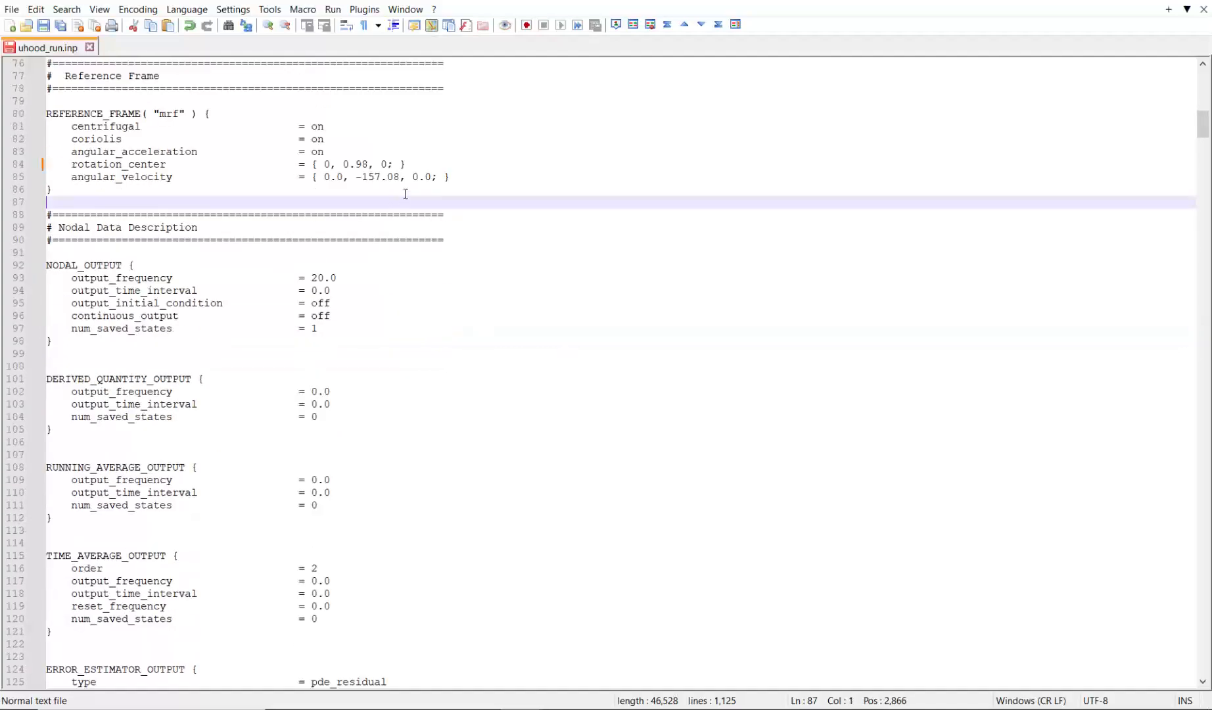
key("ctrl+s")
Step: Set the first and third direction components of the large_hx heat exchanger component to 0 and save the file
scroll(415, 393, "down", 20)
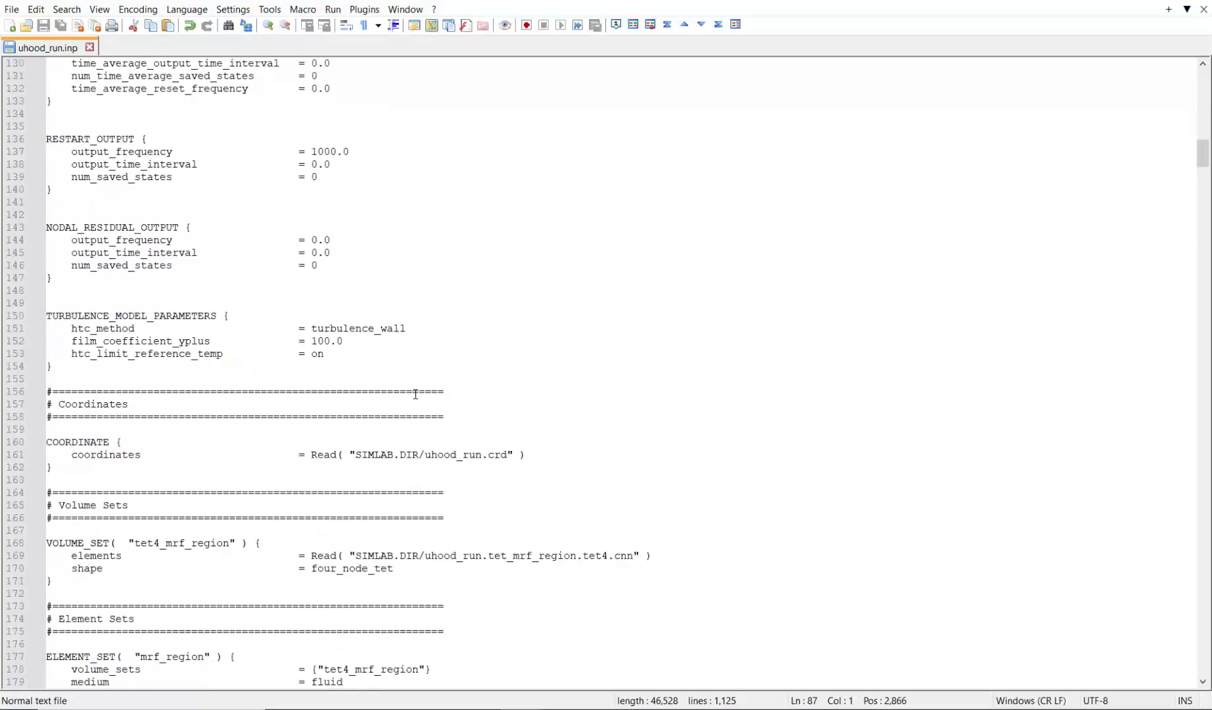
scroll(416, 394, "down", 20)
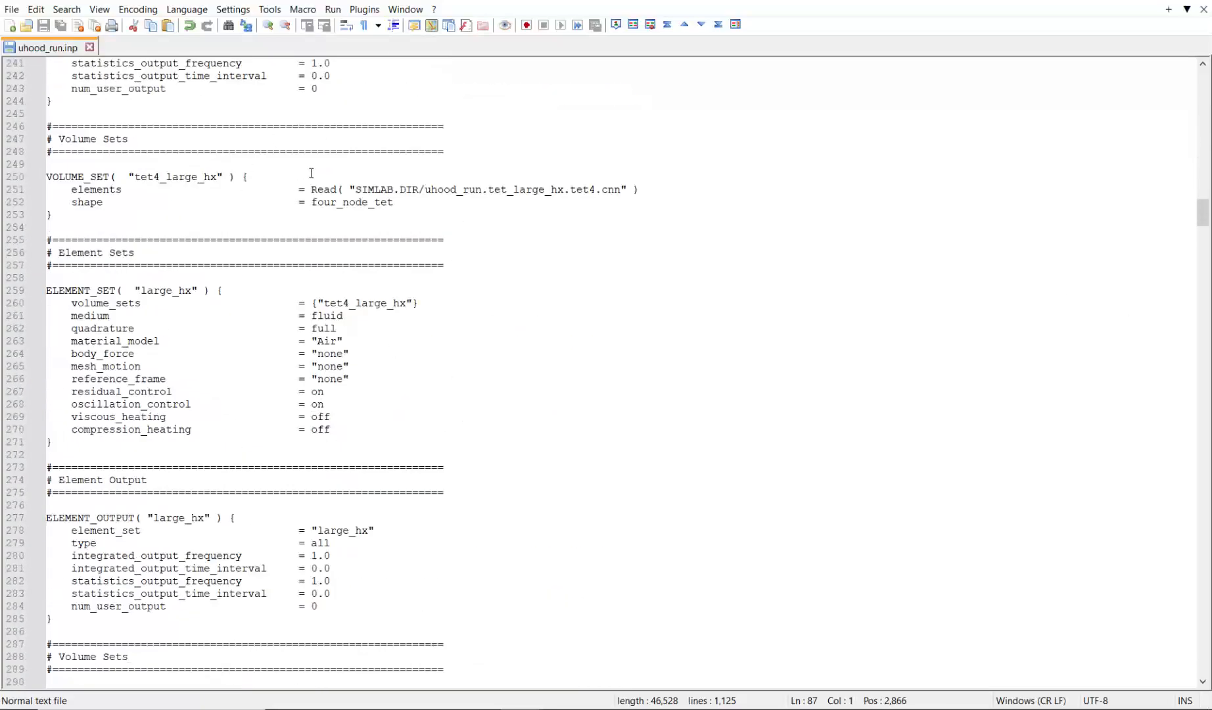
left_click_drag(1203, 220, 1206, 611)
scroll(124, 359, "down", 3)
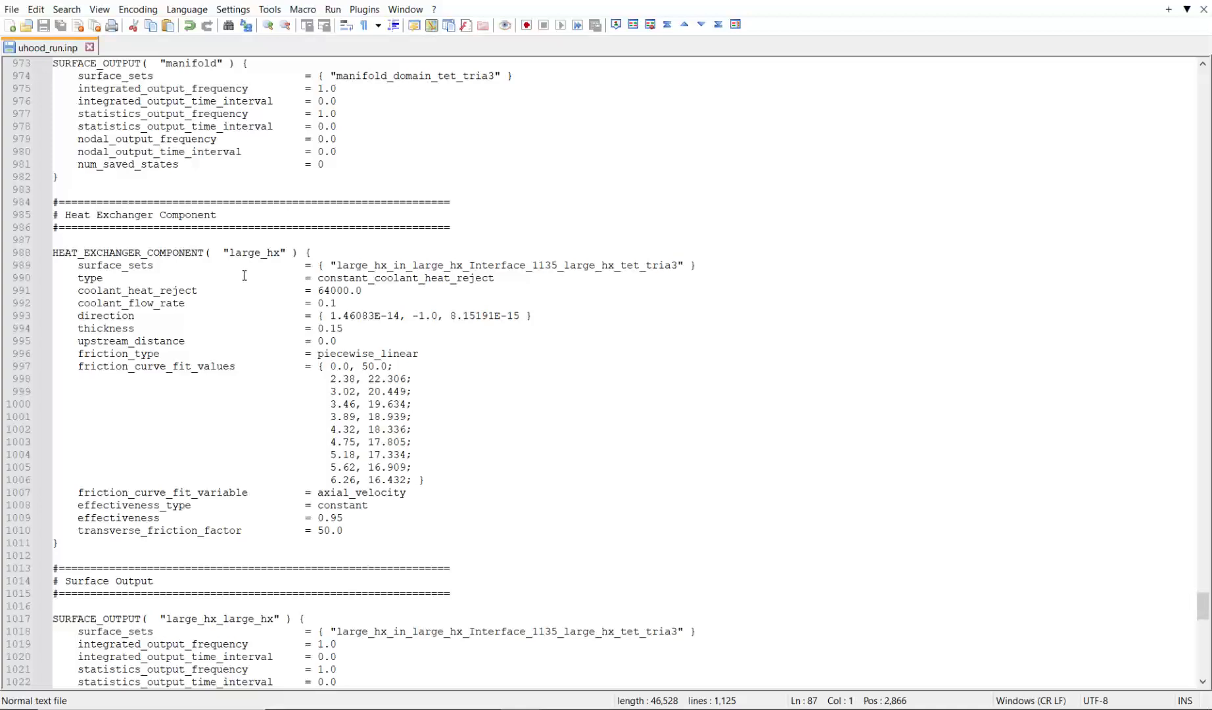
left_click(398, 315)
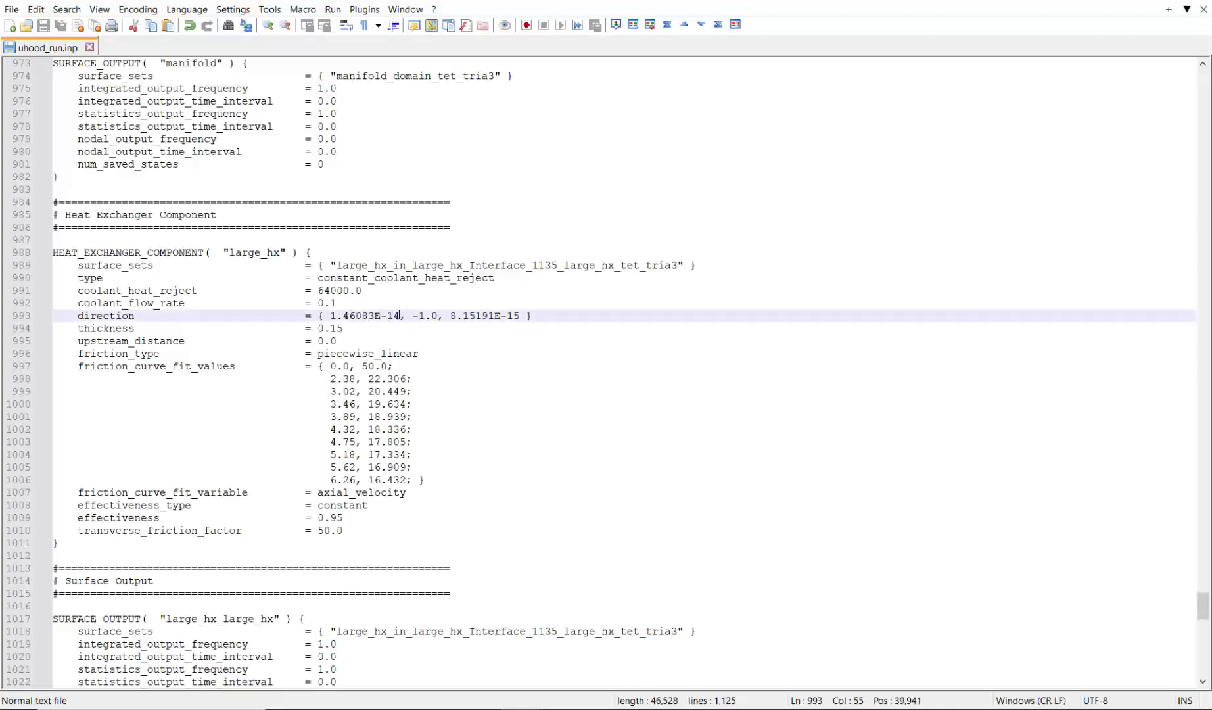
left_click_drag(399, 317, 330, 316)
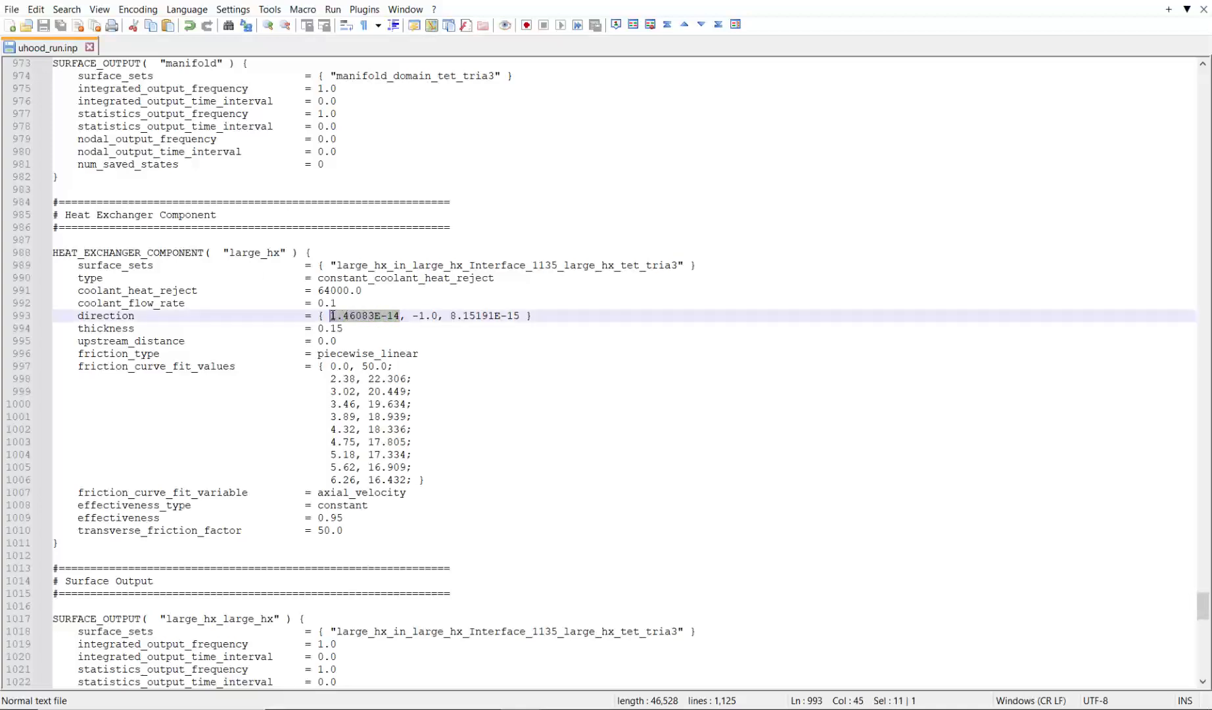
type("0")
left_click_drag(387, 316, 455, 318)
type("0")
left_click(532, 313)
key("ctrl+s")
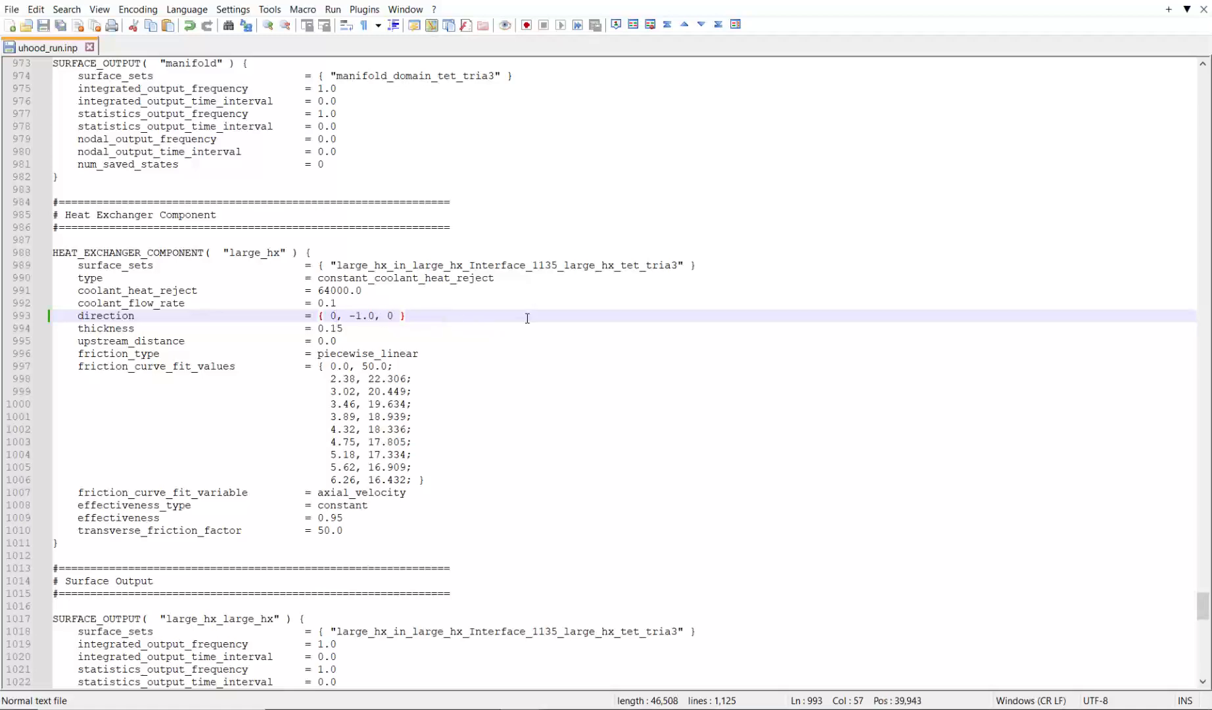
Step: Switch to SimLab, hide the domain body, and examine the heat exchangers' orientation against the global axes
left_click(1132, 1)
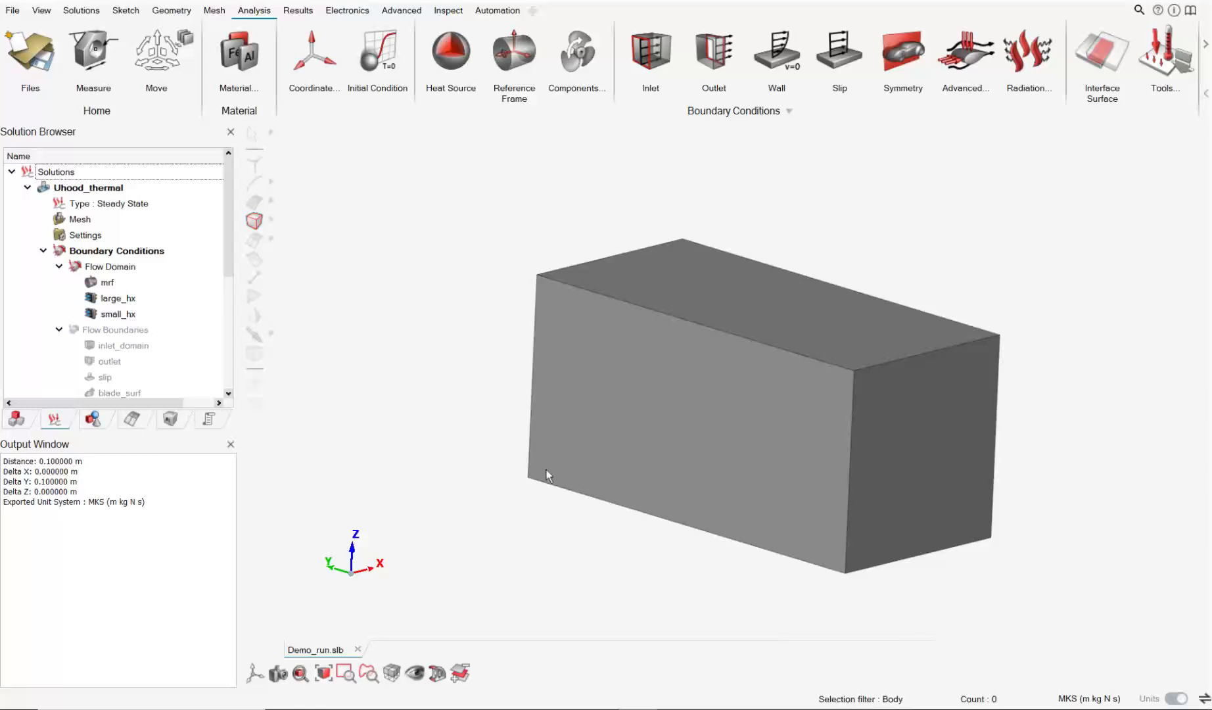
middle_click_drag(475, 510, 489, 489)
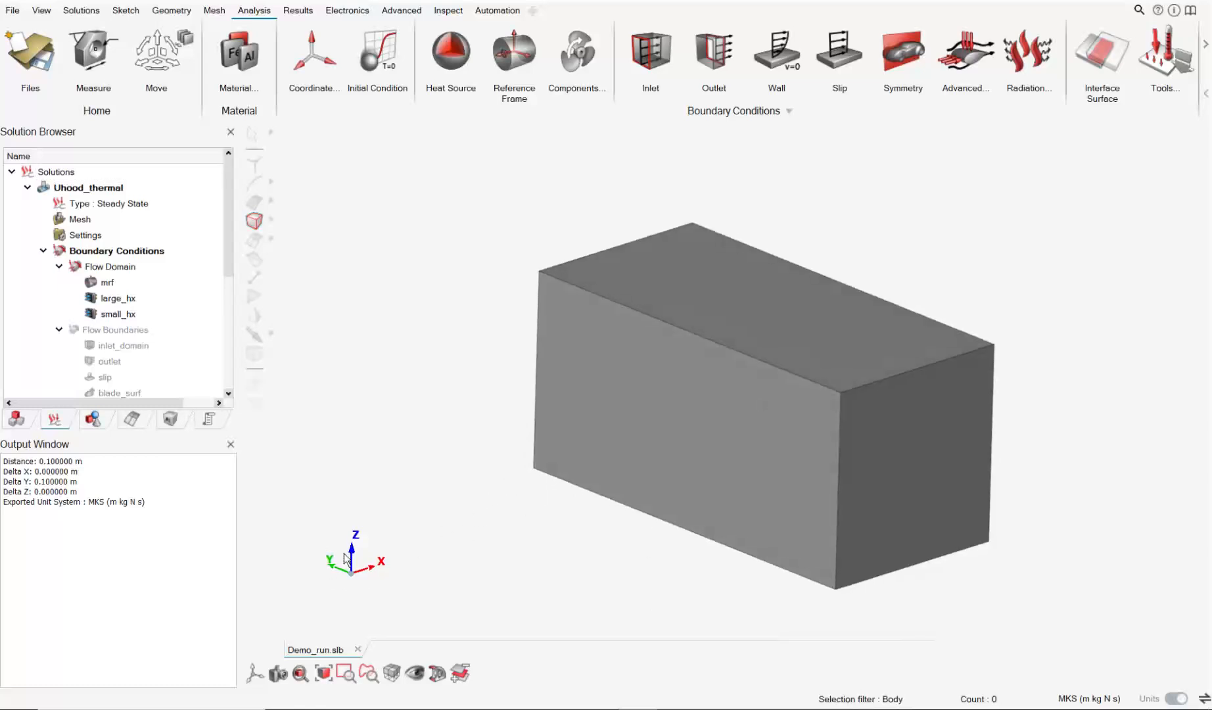
left_click(254, 202)
left_click(884, 444)
left_click(58, 219)
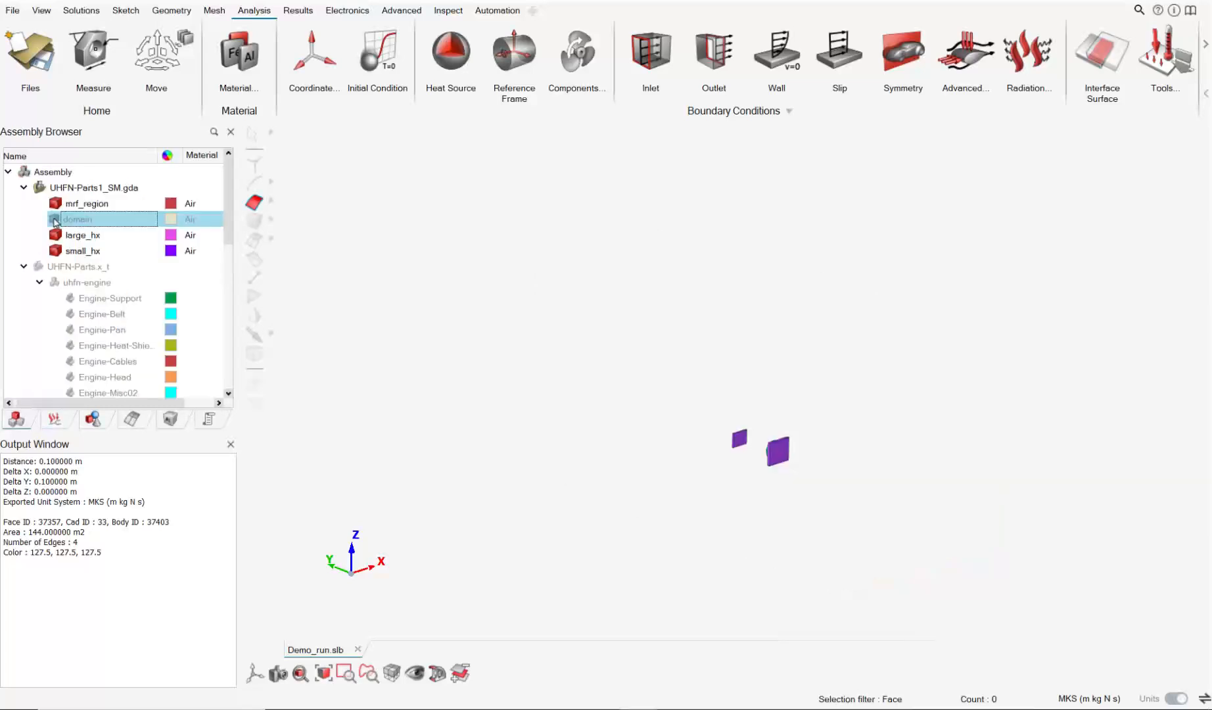
scroll(761, 463, "up", 5)
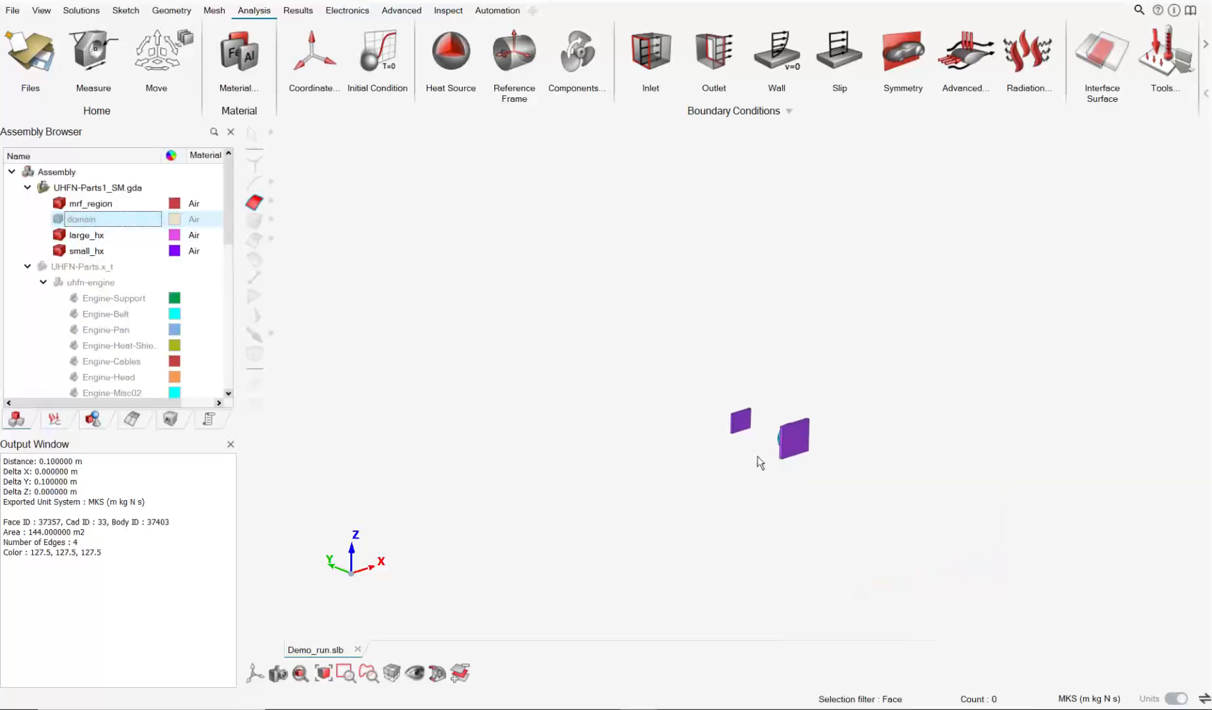
scroll(806, 452, "up", 5)
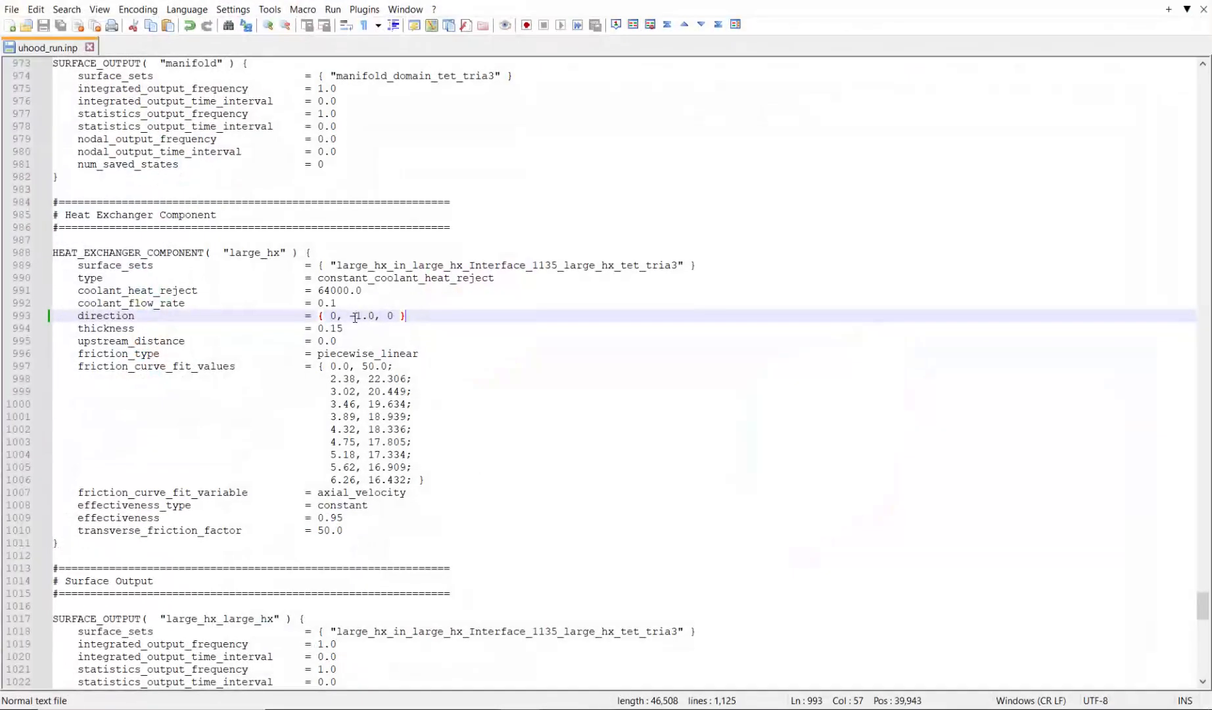
Step: Switch to Notepad++, change the second direction component of large_hx to 1.0, and save the file
left_click(356, 316)
key("BackSpace")
key("ctrl+s")
Step: Set the direction of the small_hx heat exchanger component to 0, 1.0, 0 and save the input file
scroll(465, 356, "down", 4)
scroll(466, 355, "down", 7)
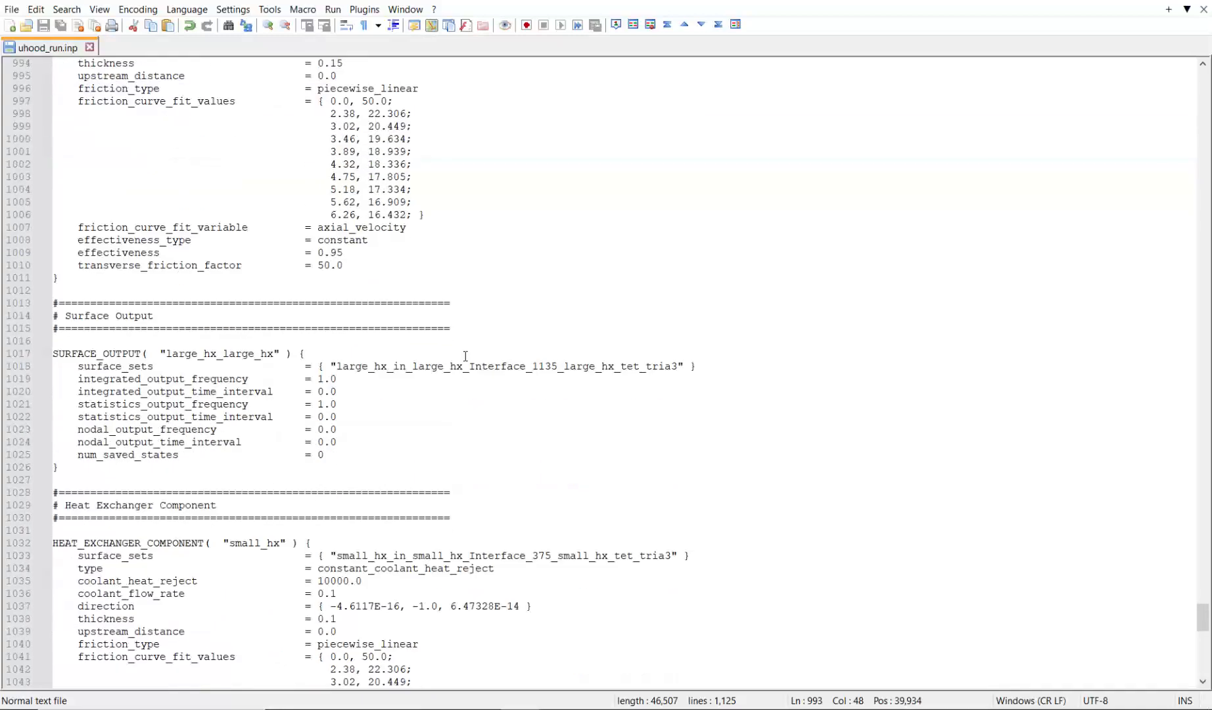
left_click_drag(401, 455, 331, 455)
type("0")
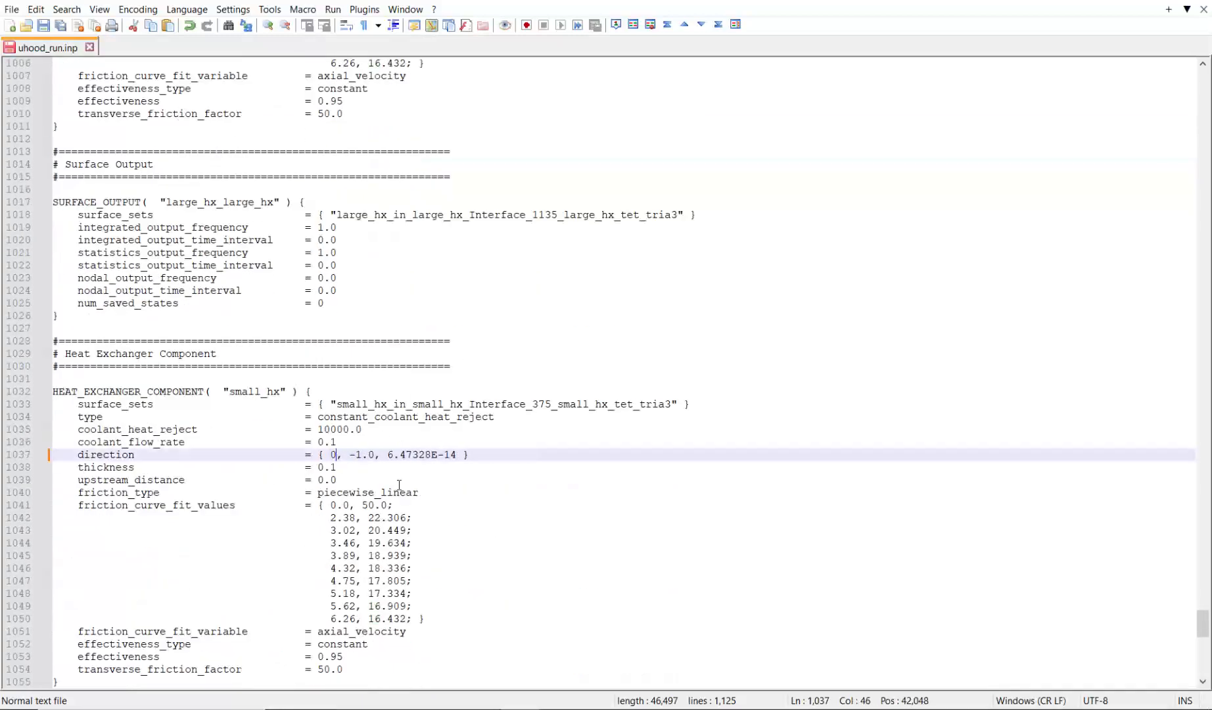
left_click(362, 455)
key("BackSpace")
key("BackSpace")
type("1")
left_click_drag(379, 455, 447, 455)
type("0")
left_click(597, 395)
scroll(597, 395, "down", 20)
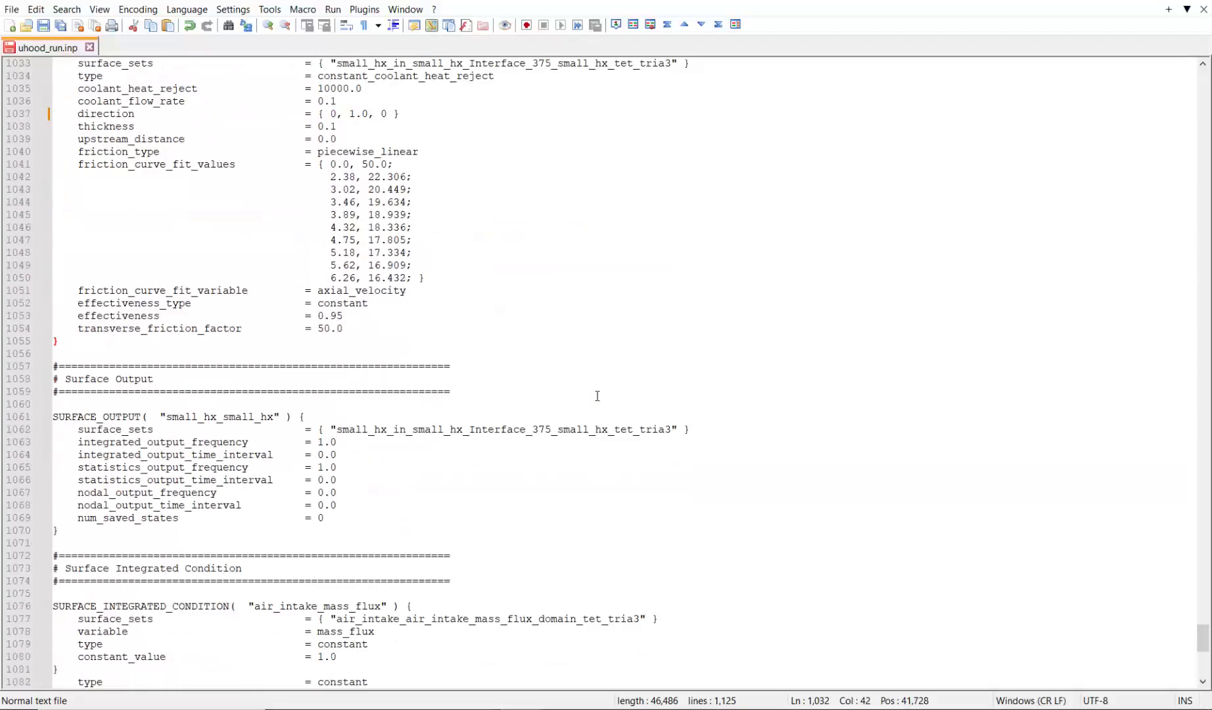
scroll(597, 395, "up", 20)
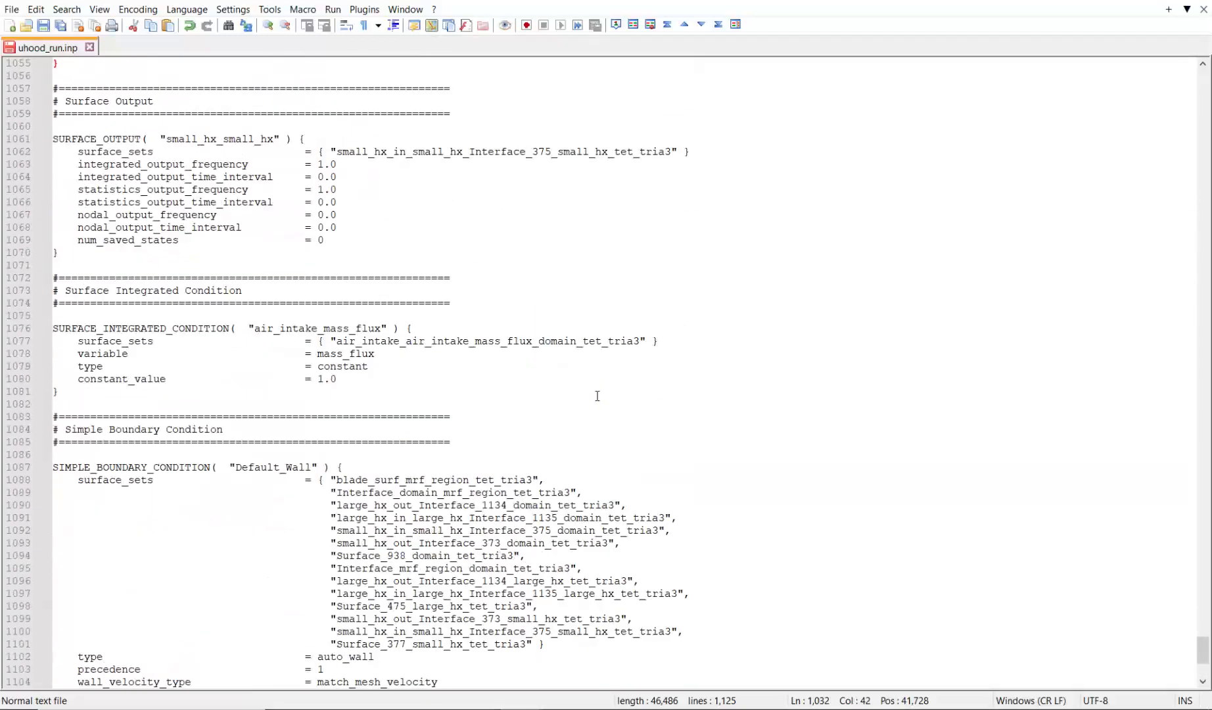
scroll(596, 395, "down", 6)
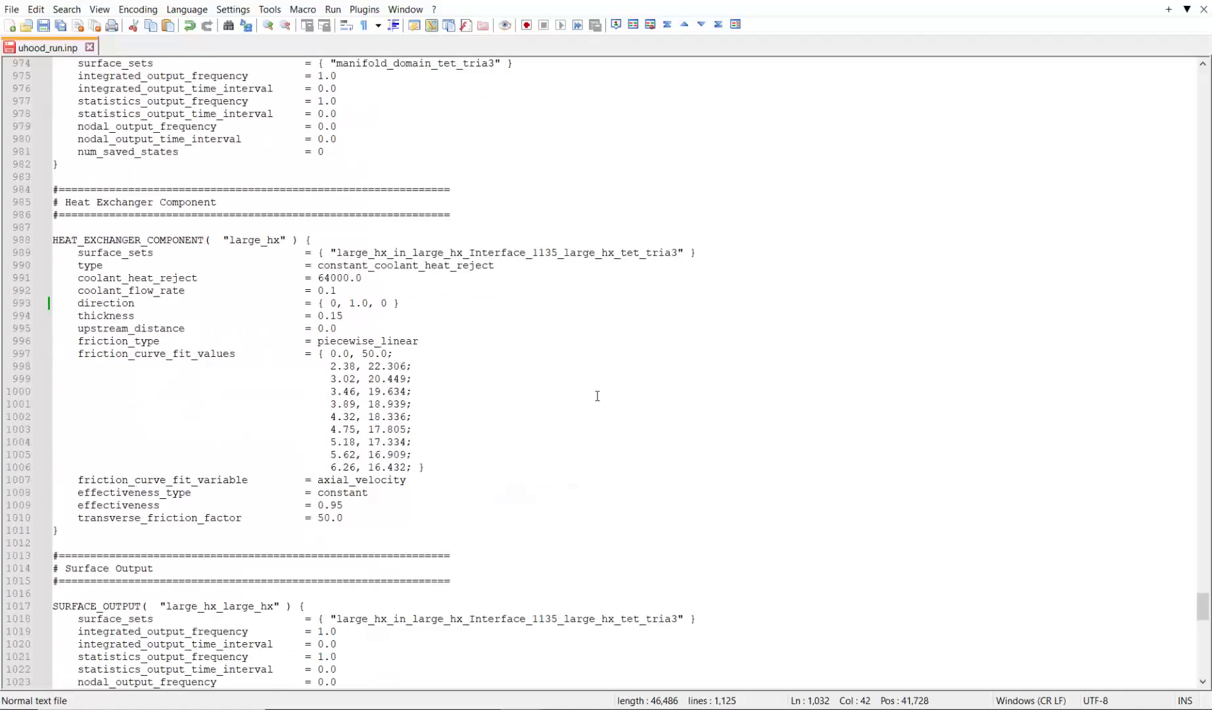
left_click(631, 395)
key("ctrl+s")
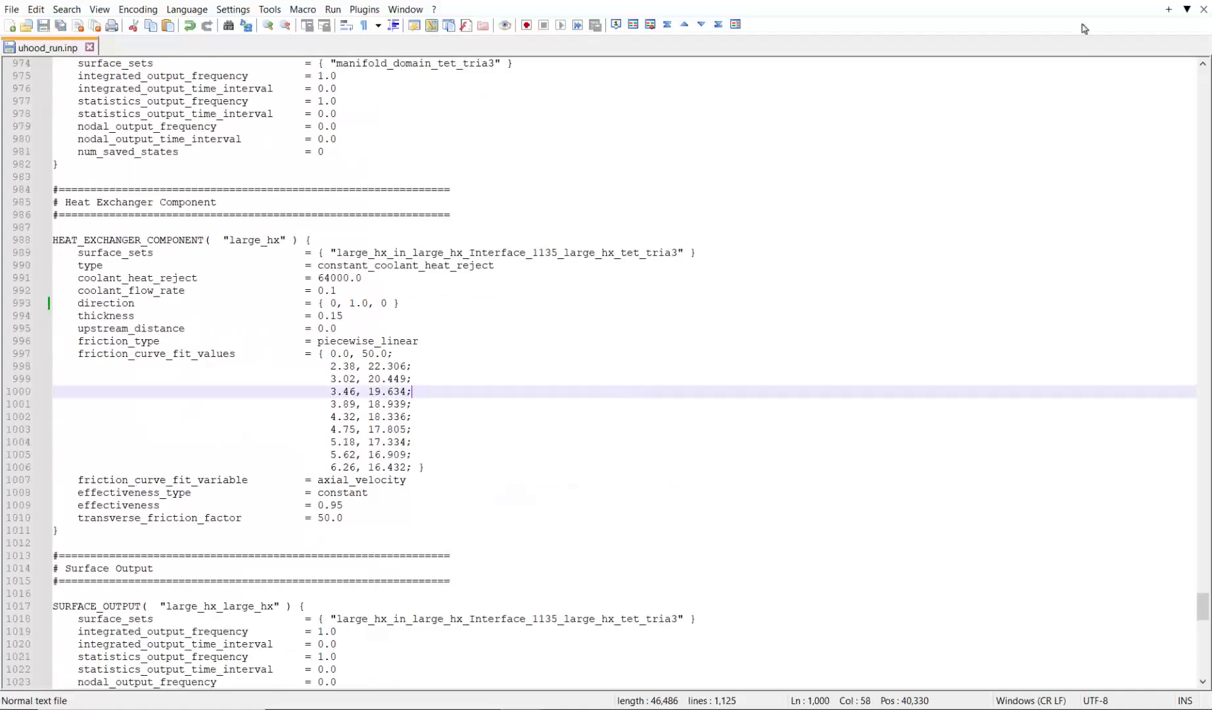
Step: Switch to the AcuSolve command prompt, change to the Demo_run folder, and write the command acuRun -np 20
left_click(1108, 1)
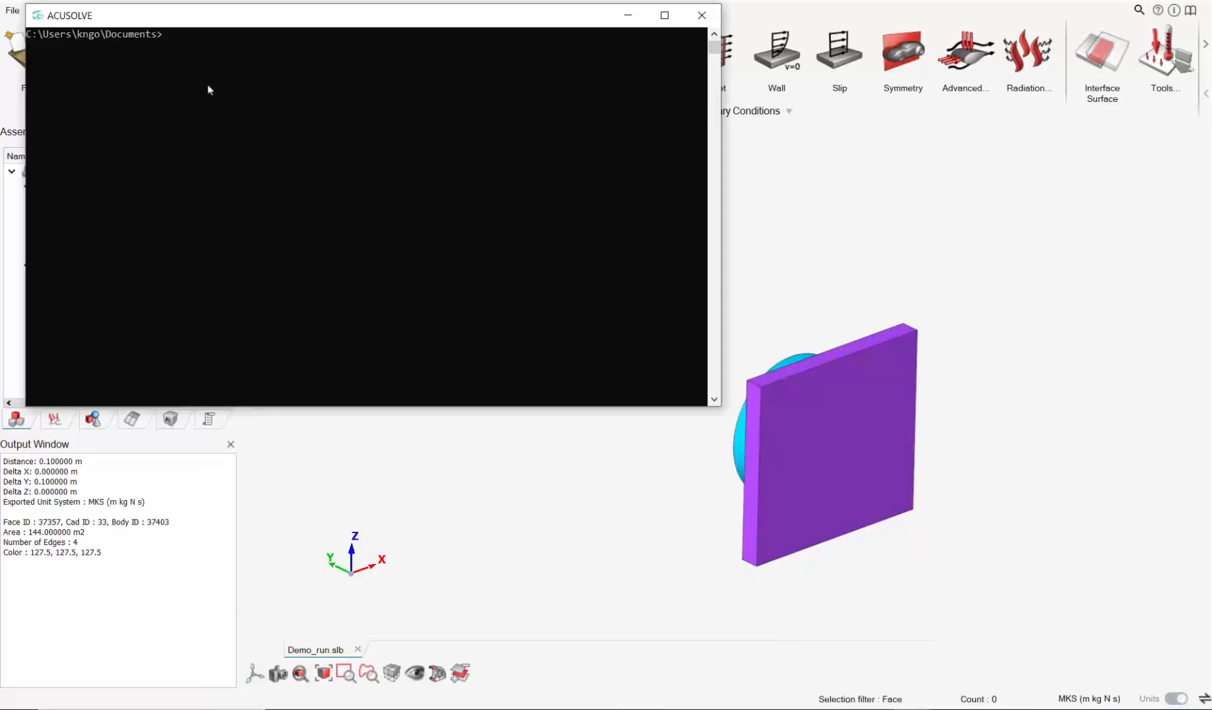
left_click_drag(213, 13, 467, 164)
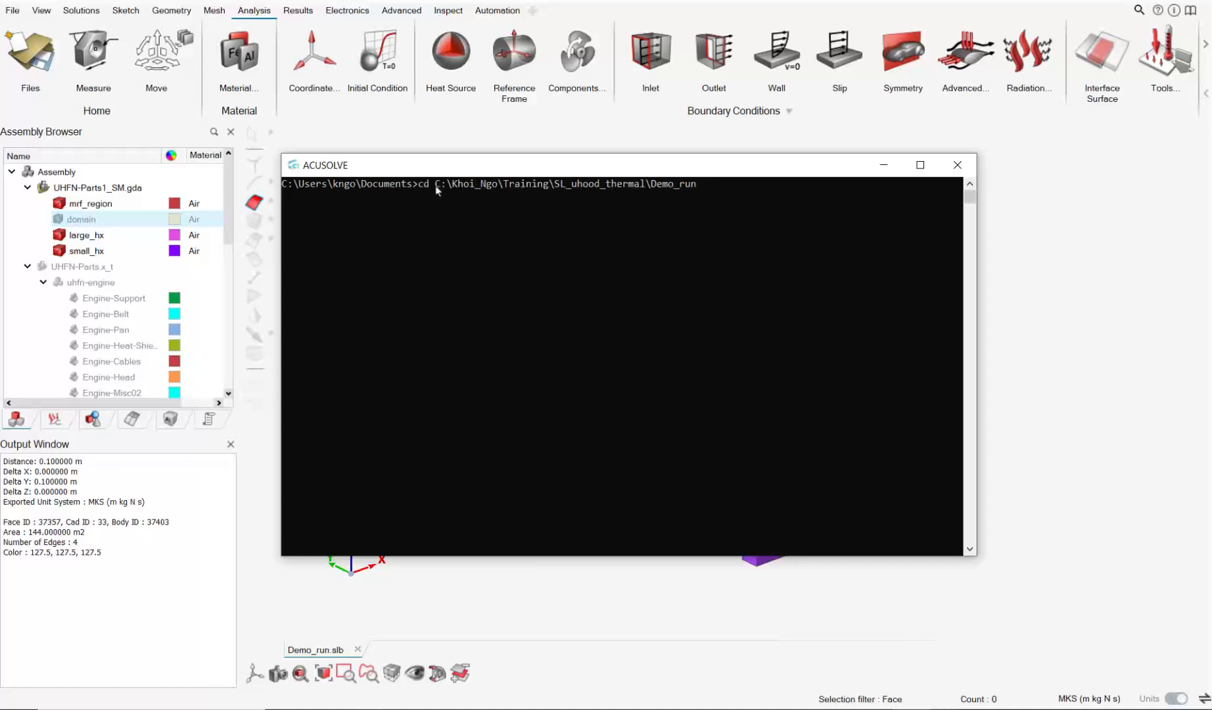
key("Return")
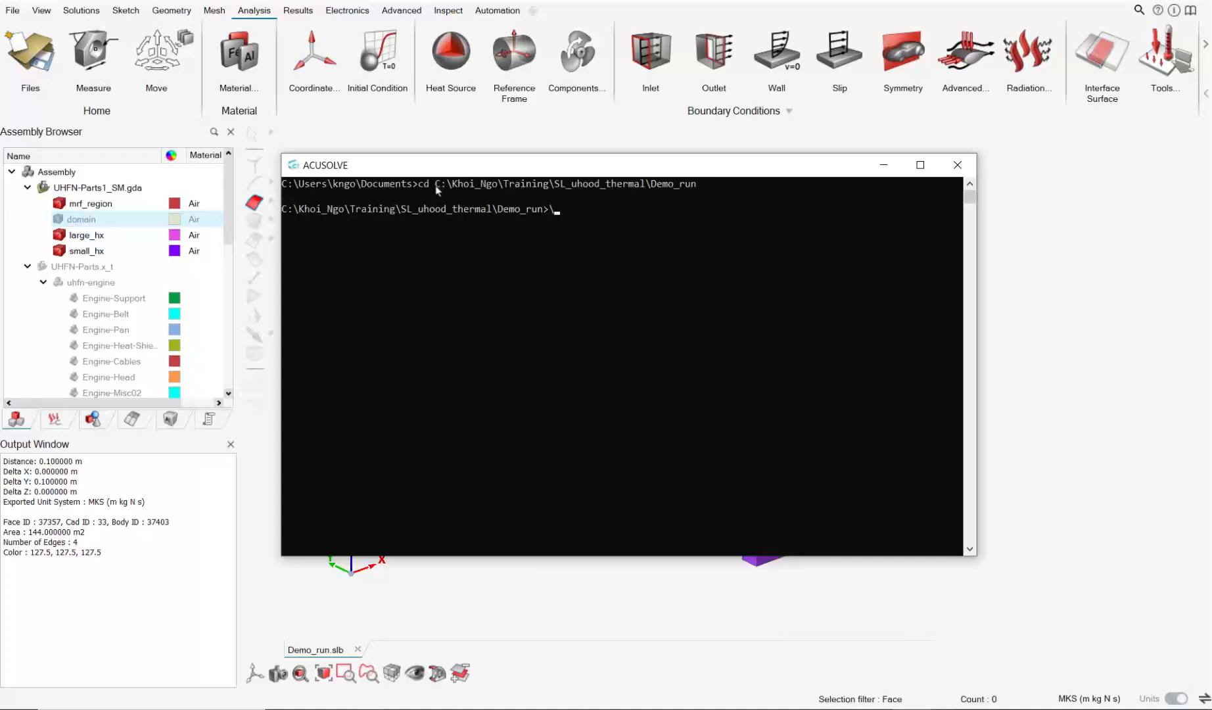
type("acuRun -np")
type("20")
Step: Switch to File Explorer, open the Acusim CNF file in the Demo_run folder, and check its problem name
left_click(376, 687)
left_click(439, 468)
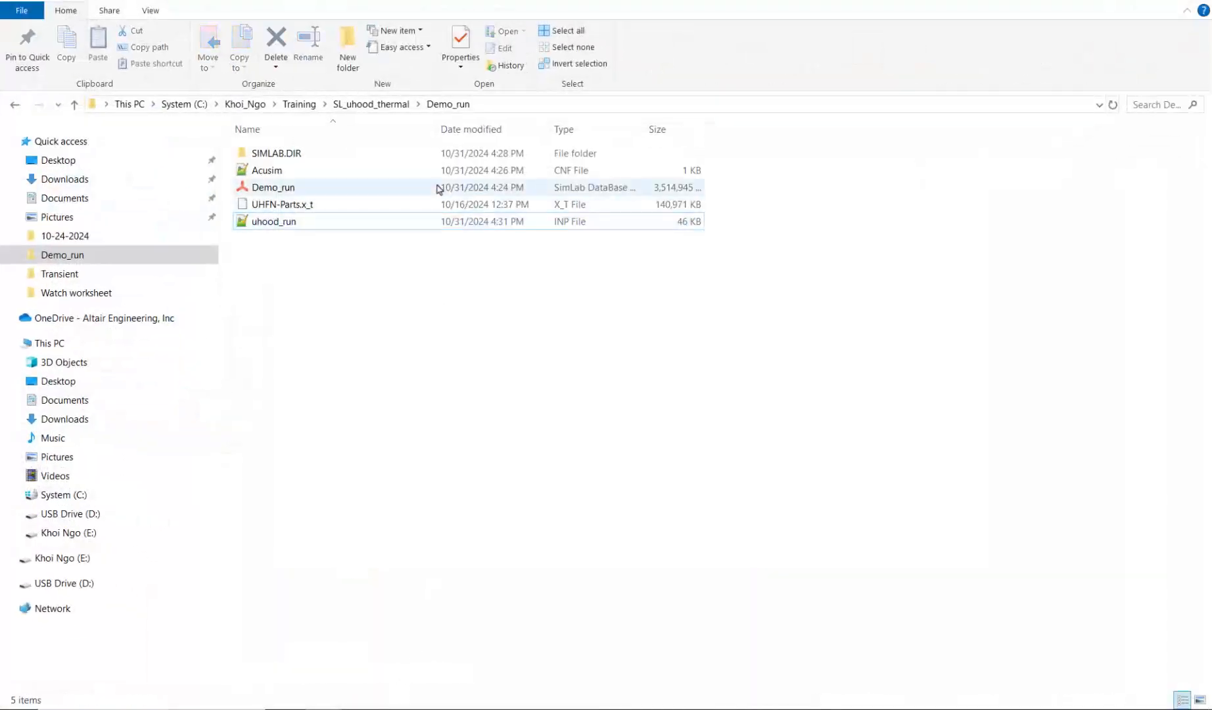
double_click(449, 172)
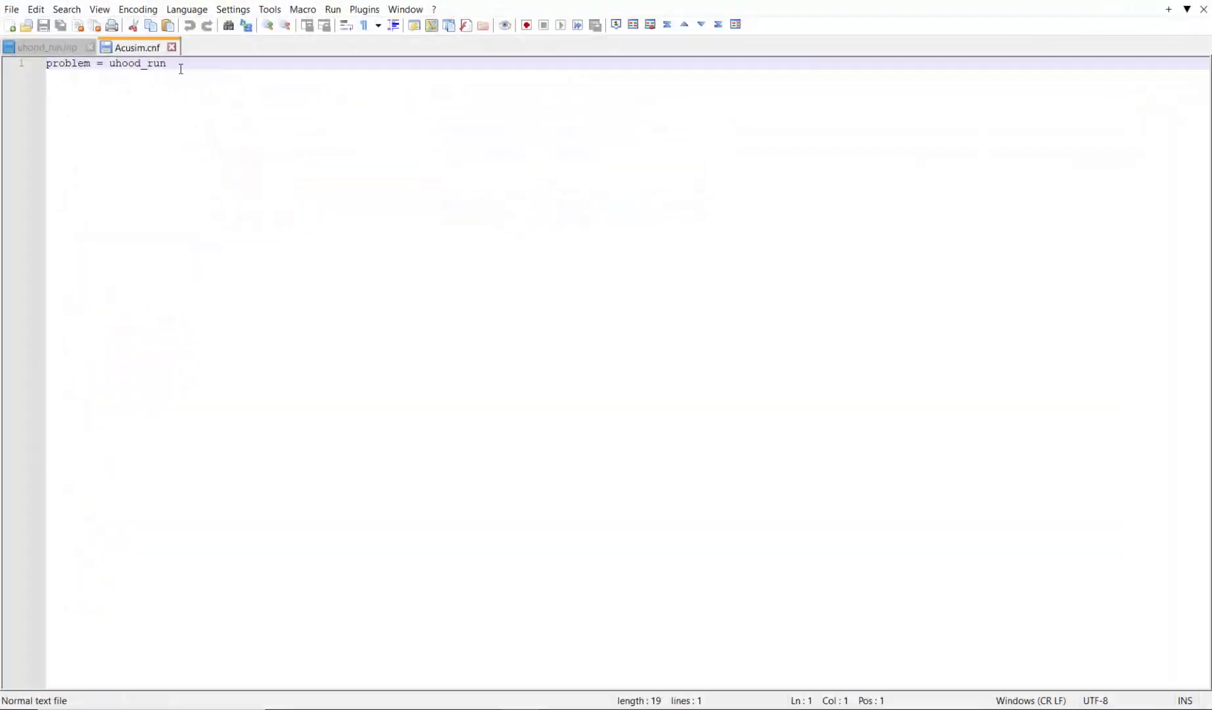
left_click_drag(47, 64, 179, 64)
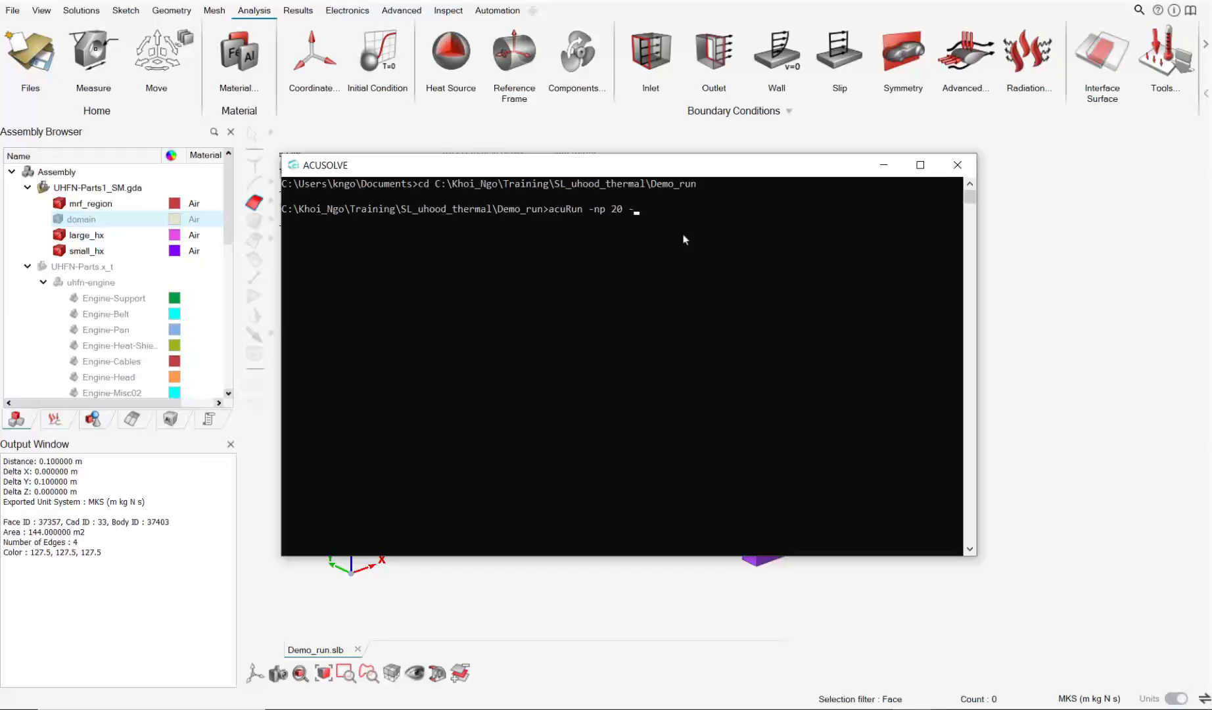
type("pb UHFN-Parts.x")
key("BackSpace")
key("BackSpace")
key("BackSpace")
key("BackSpace")
key("BackSpace")
key("BackSpace")
key("BackSpace")
key("BackSpace")
key("BackSpace")
key("BackSpace")
key("BackSpace")
key("BackSpace")
key("BackSpace")
key("BackSpace")
key("BackSpace")
Step: Launch the AcuSolve run on 20 processors from the command prompt
key("Return")
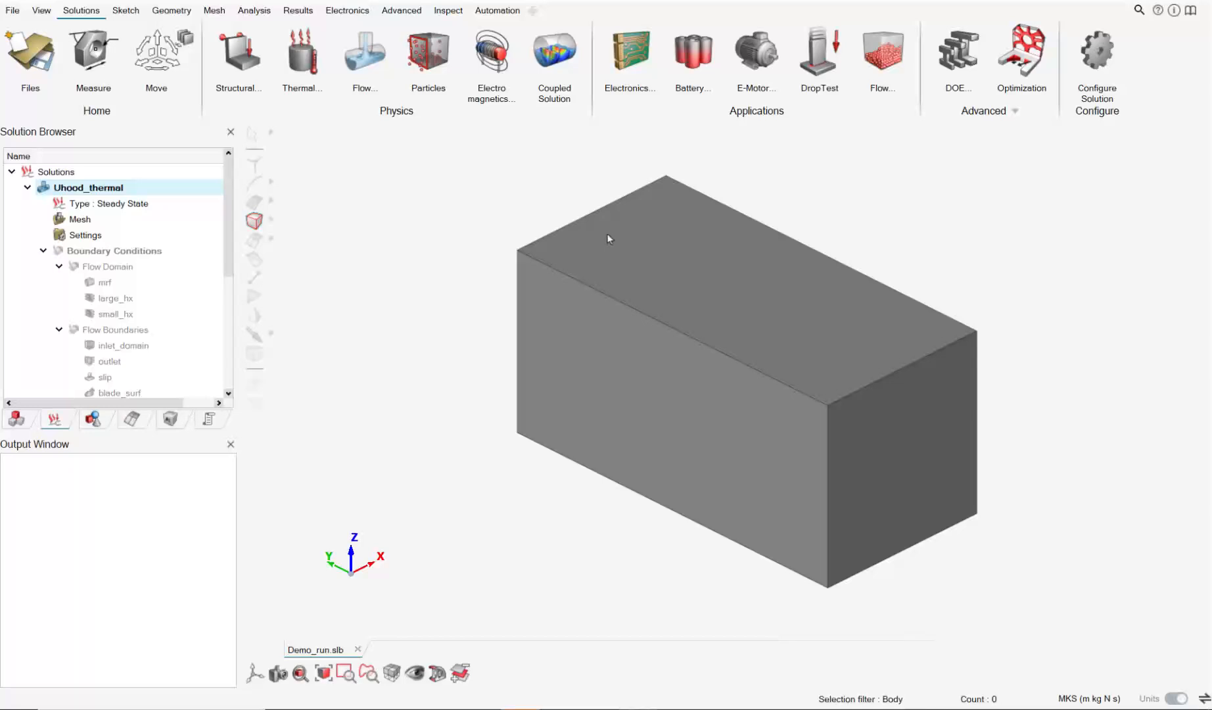
Step: Attach the uhood_run.1 log results to the Uhood_thermal solution with MKS (m kg N s) units and flow post-processing display
right_click(94, 193)
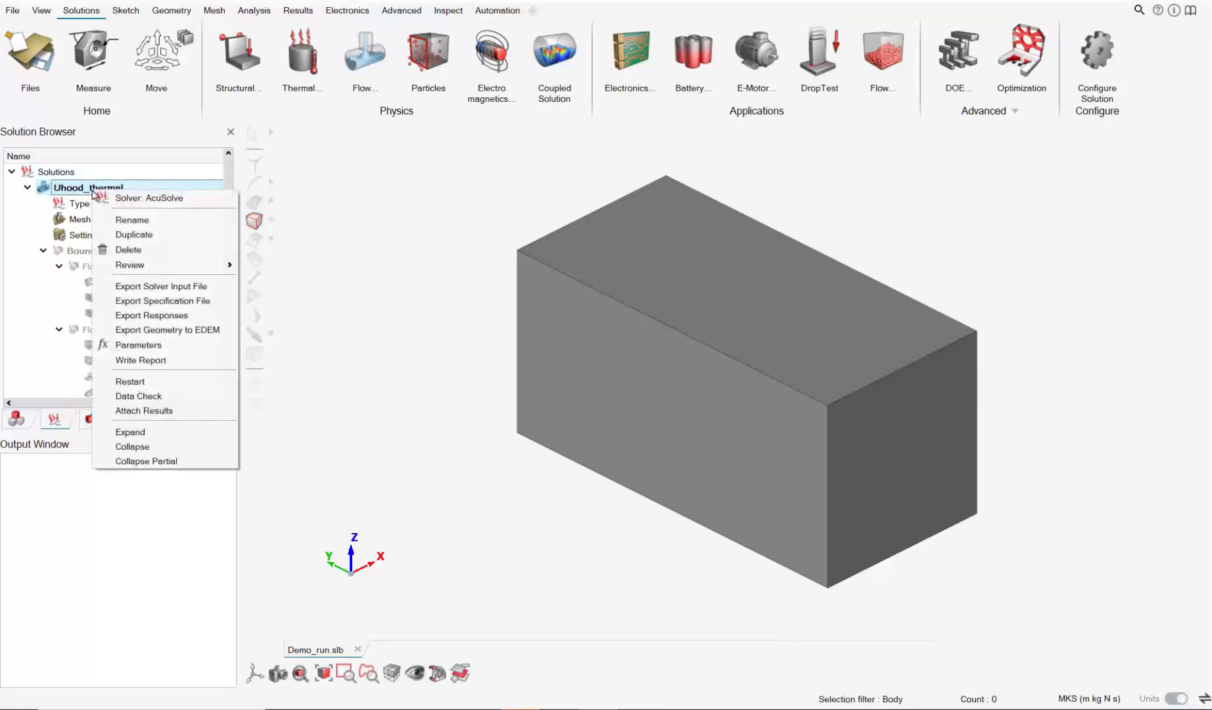
left_click(146, 411)
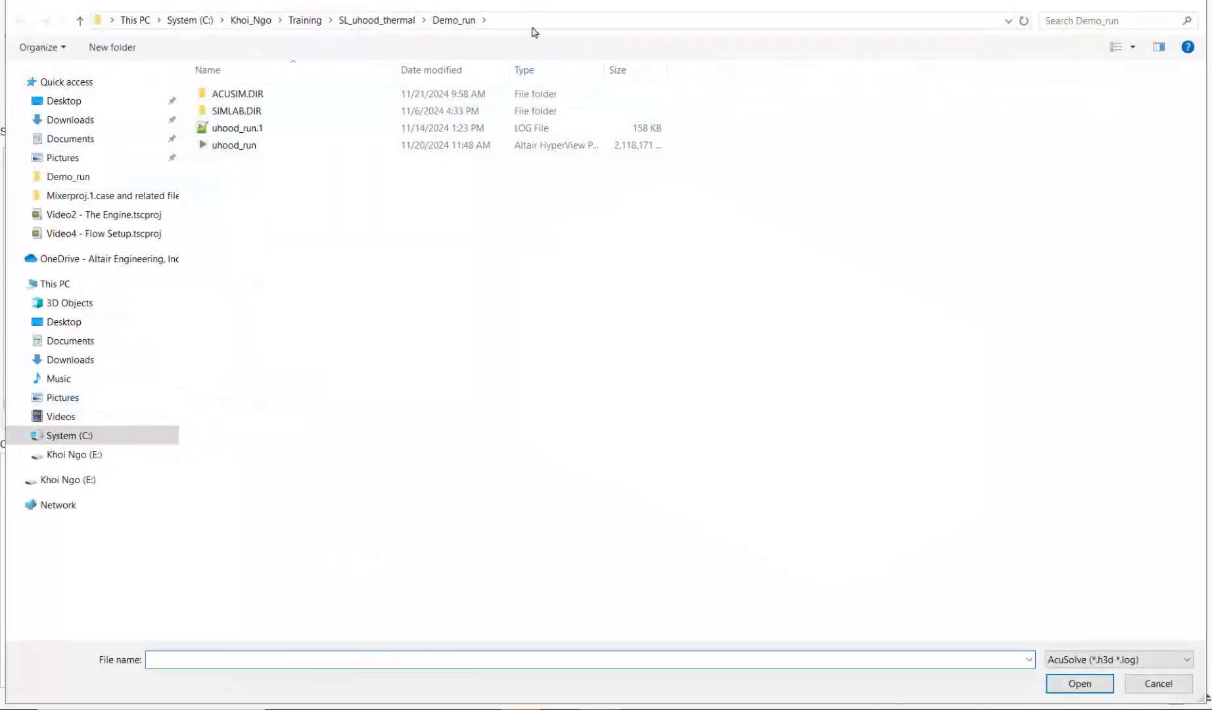
left_click(408, 128)
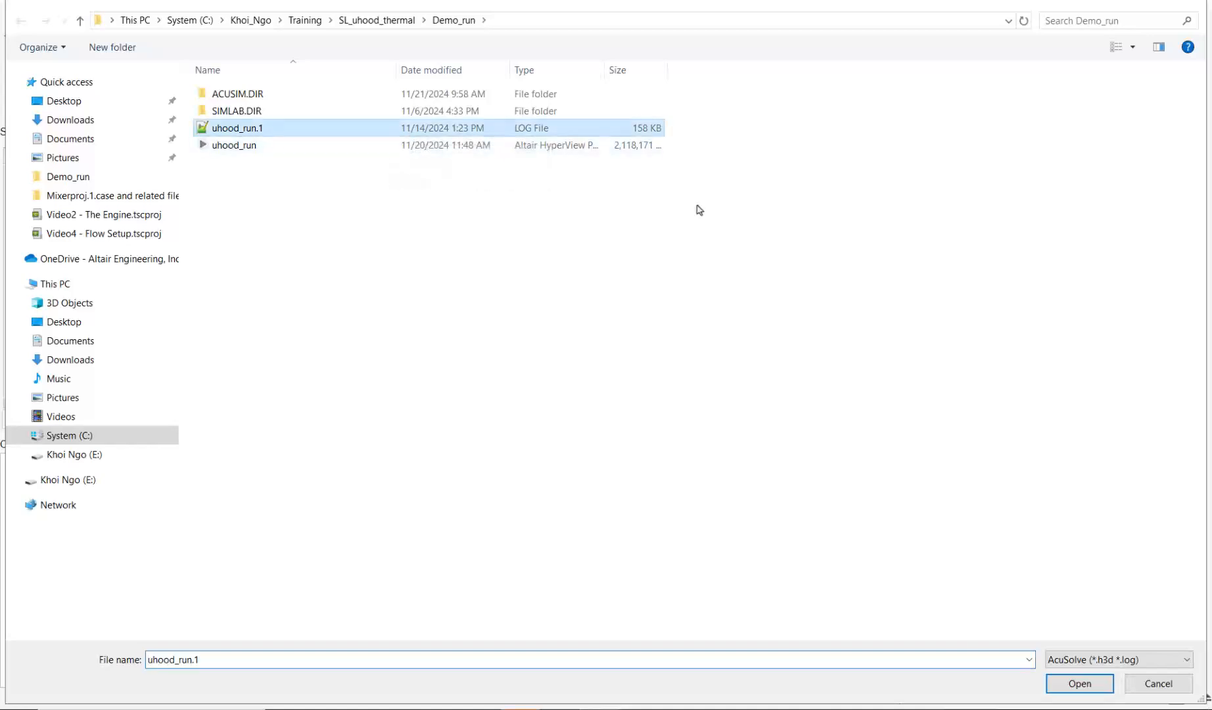
left_click(1080, 684)
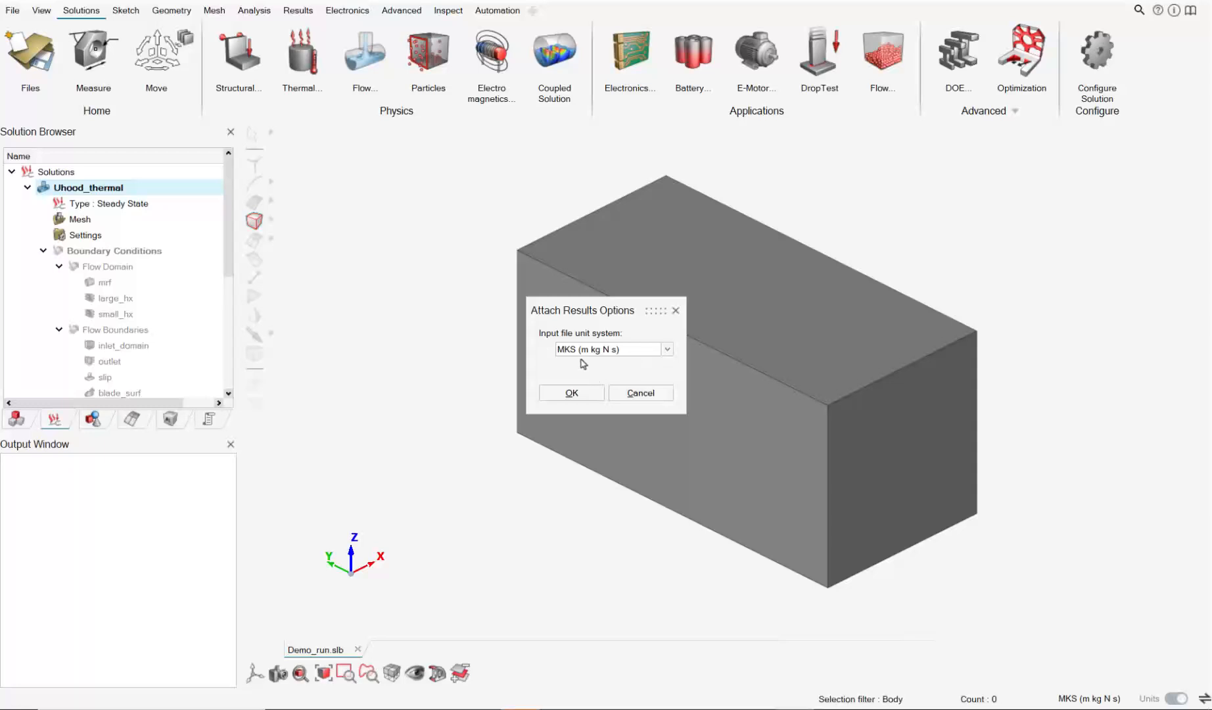
left_click(571, 393)
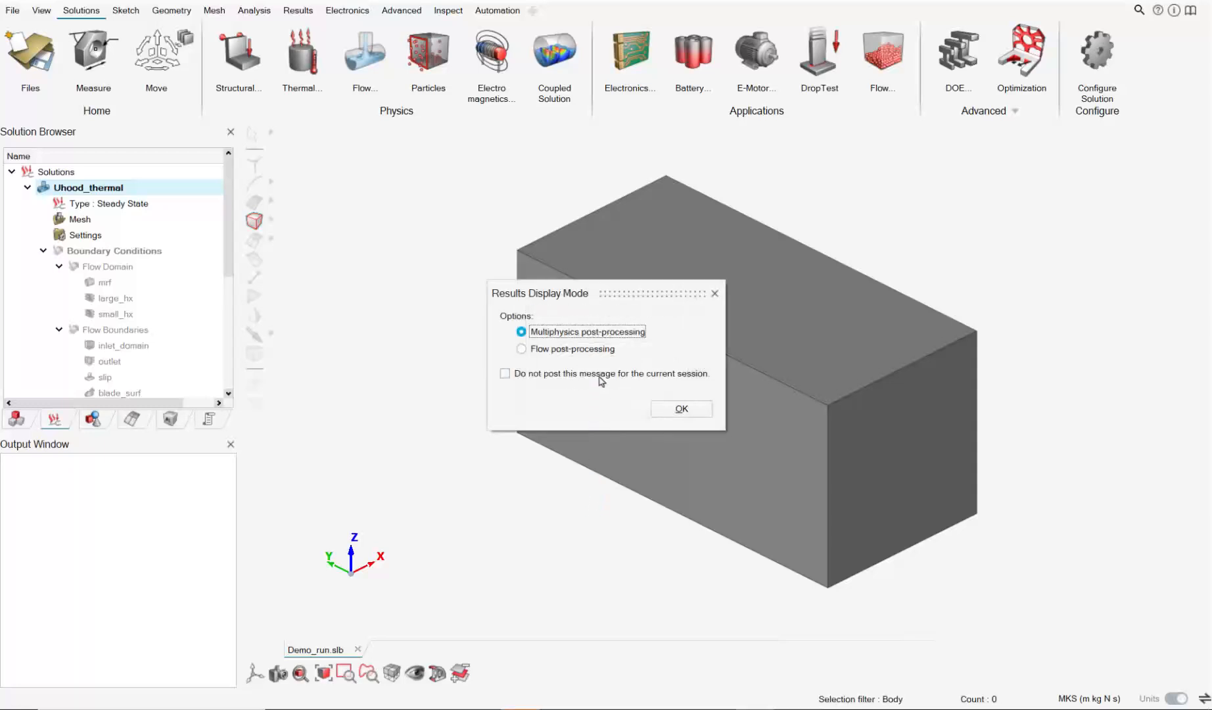
left_click(598, 355)
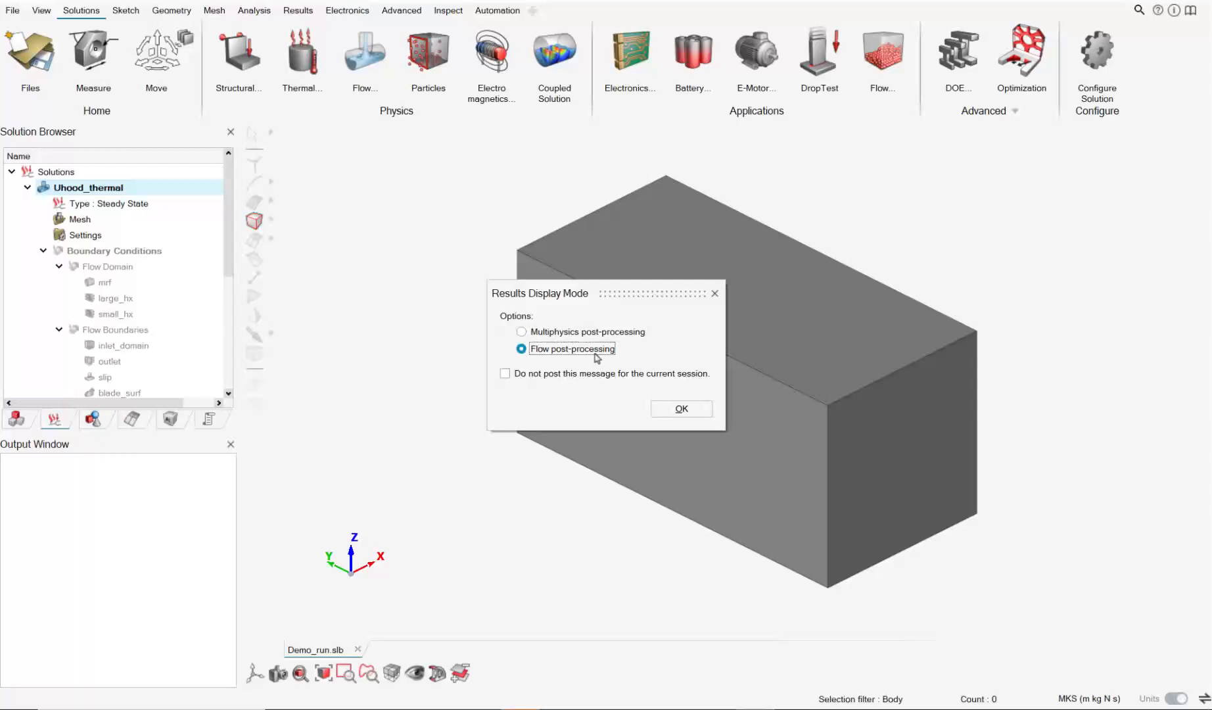
left_click(661, 405)
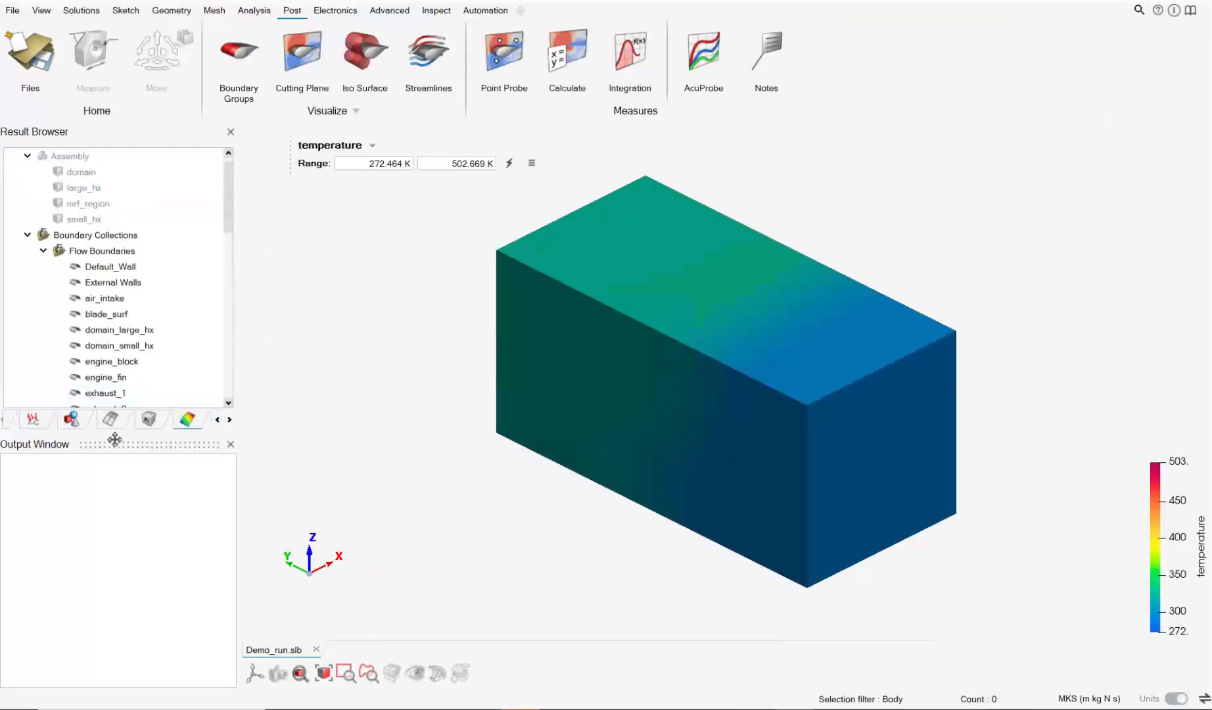
Step: Open the convergence plot for the results of the Uhood_thermal solution
left_click(36, 421)
scroll(99, 360, "down", 5)
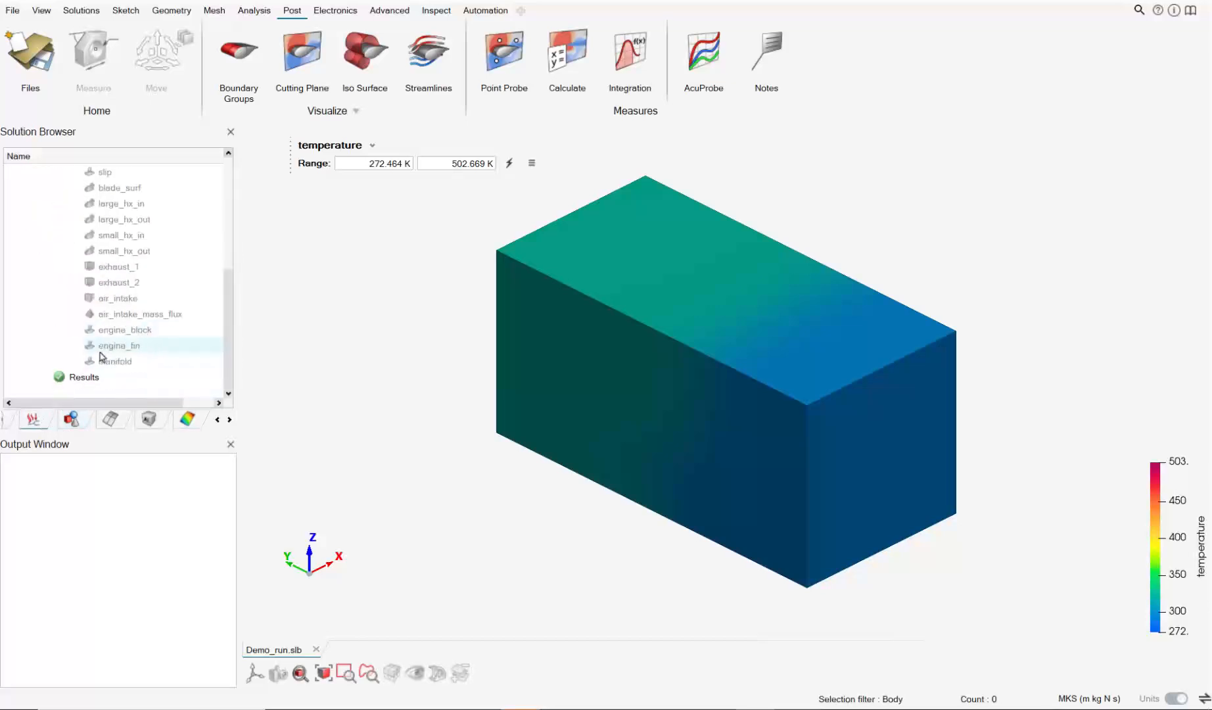
right_click(91, 376)
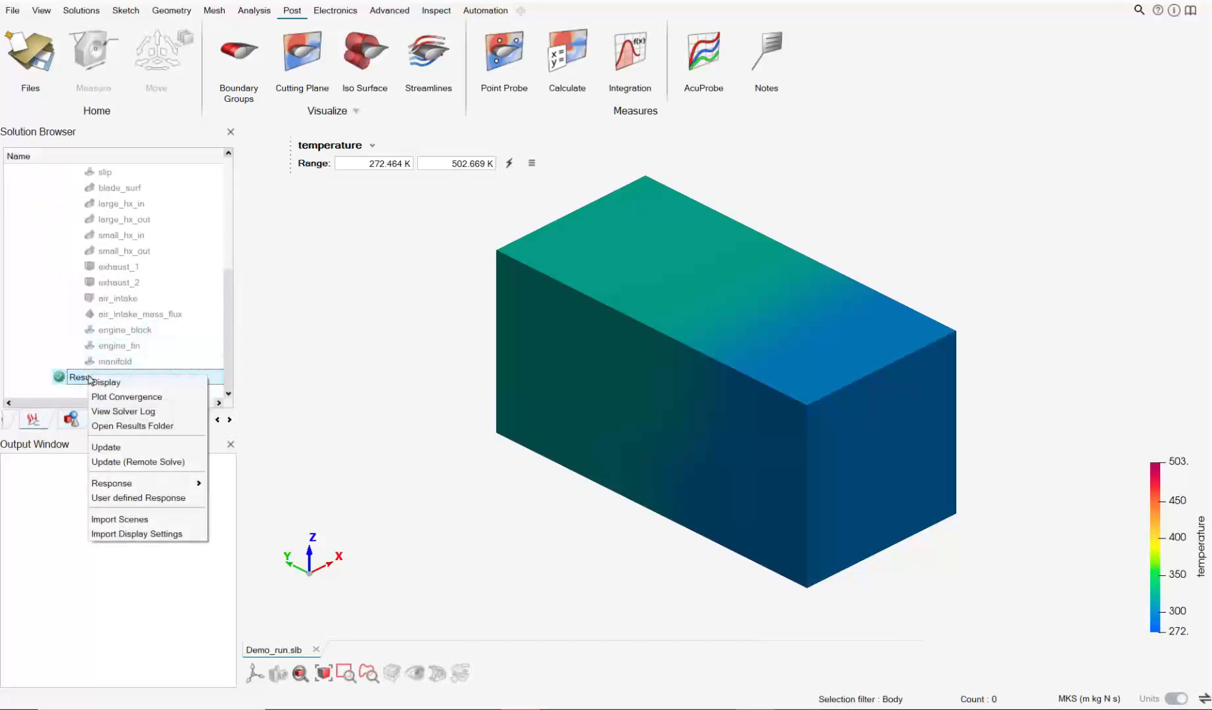
left_click(125, 396)
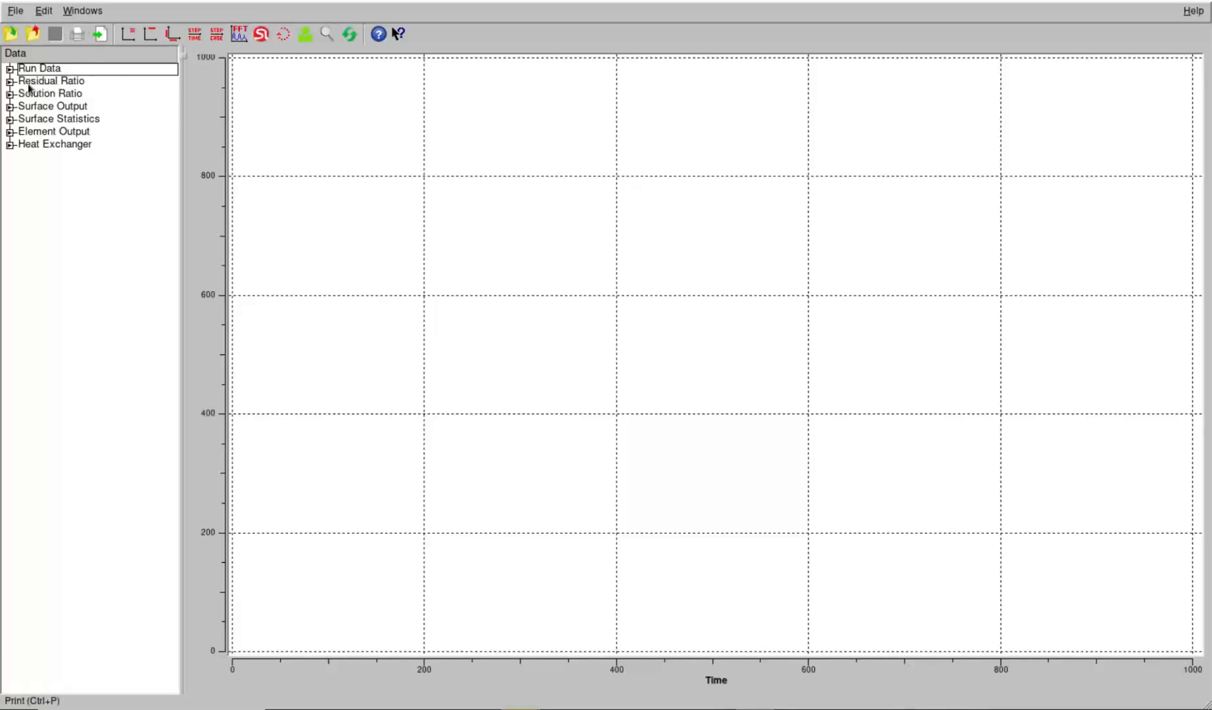
Step: Plot all final residual ratios and fit the graph to examine their convergence over the run
left_click(9, 81)
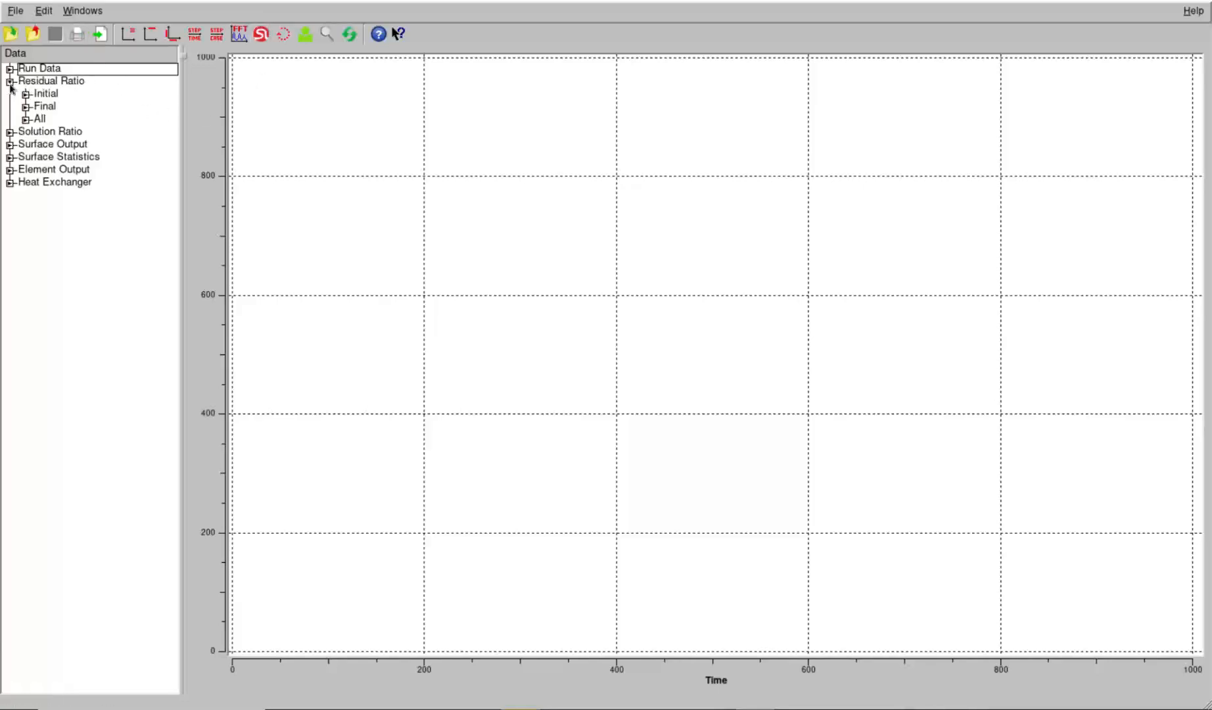
left_click(44, 107)
right_click(44, 111)
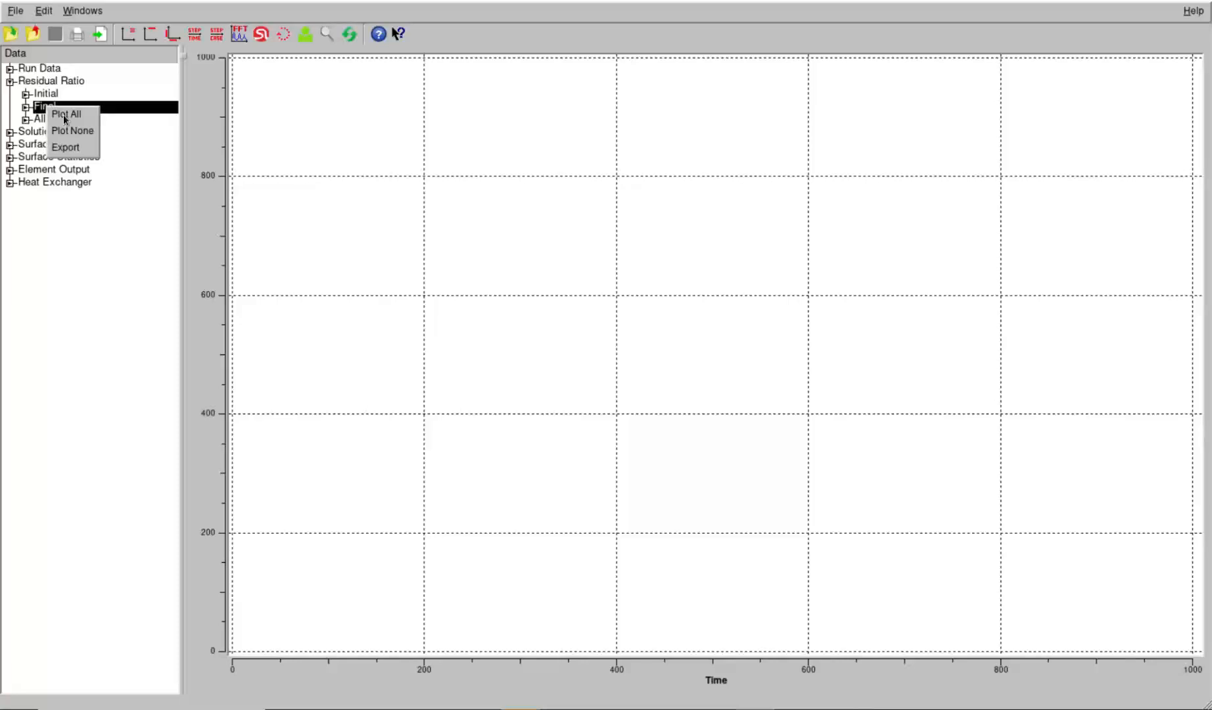
left_click(62, 115)
left_click(347, 36)
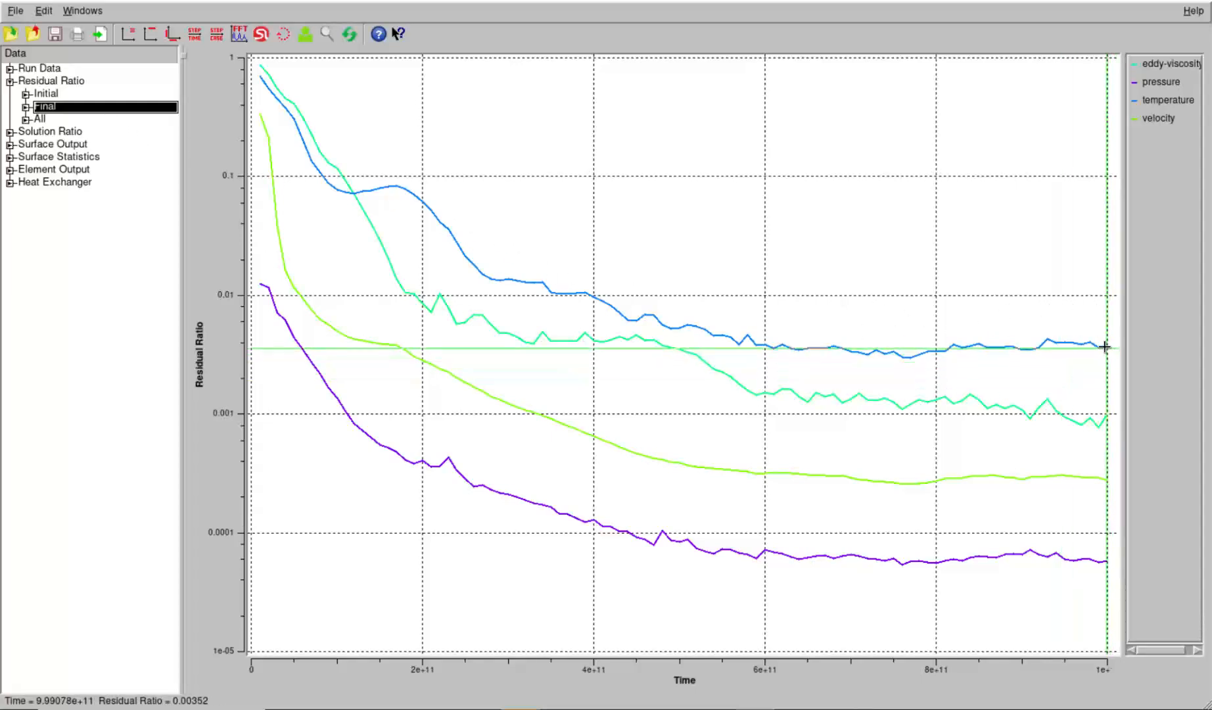
Step: Replace the residual ratio curves with all final solution ratios, fit the graph, and examine the end of the temperature curve
right_click(68, 127)
left_click(74, 133)
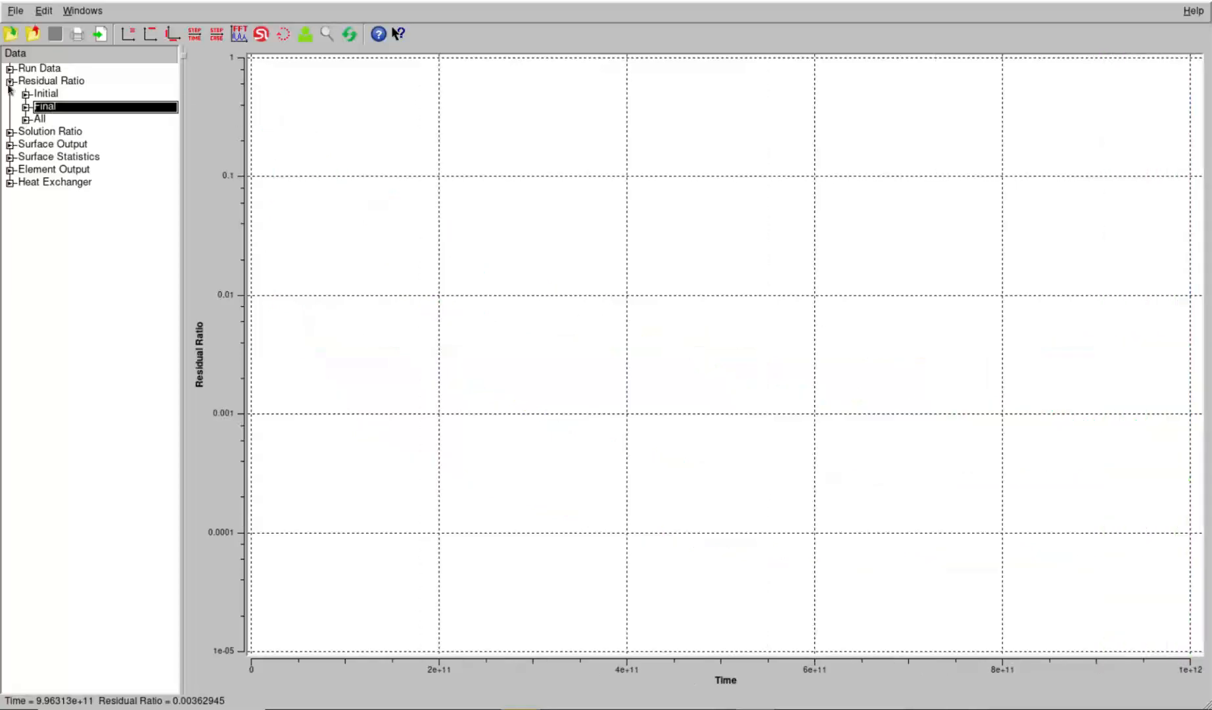
left_click(10, 82)
left_click(10, 94)
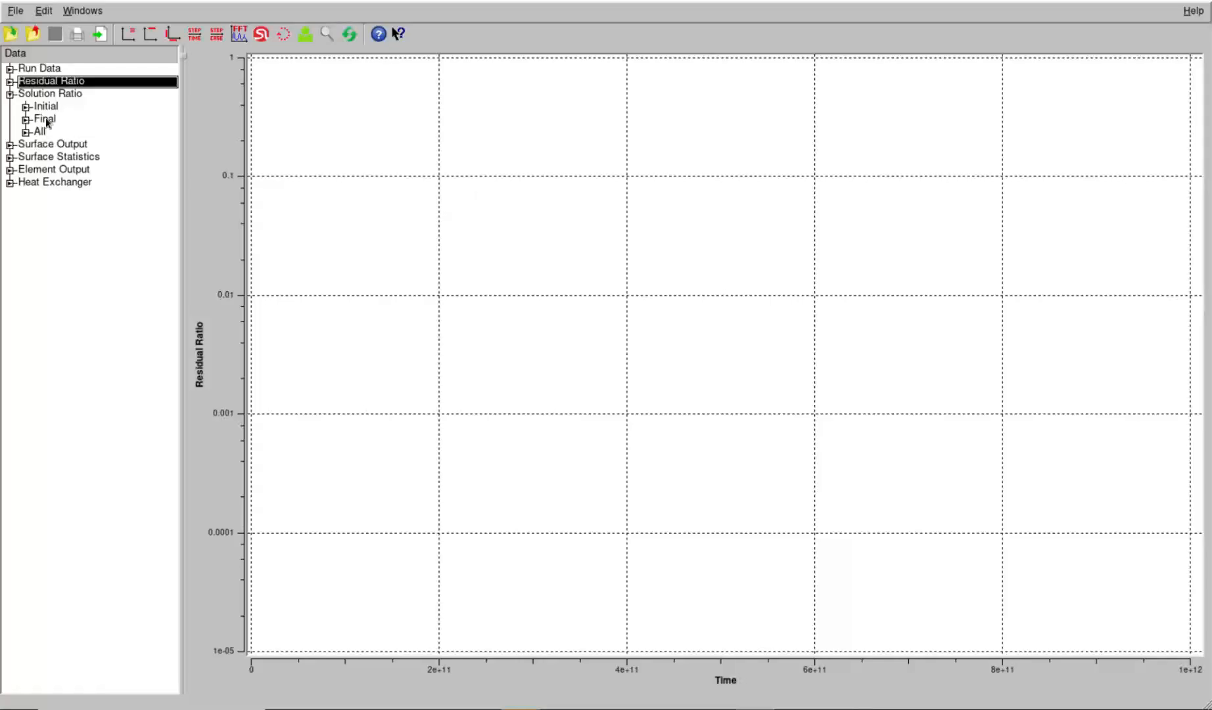
left_click(43, 119)
right_click(48, 119)
left_click(66, 125)
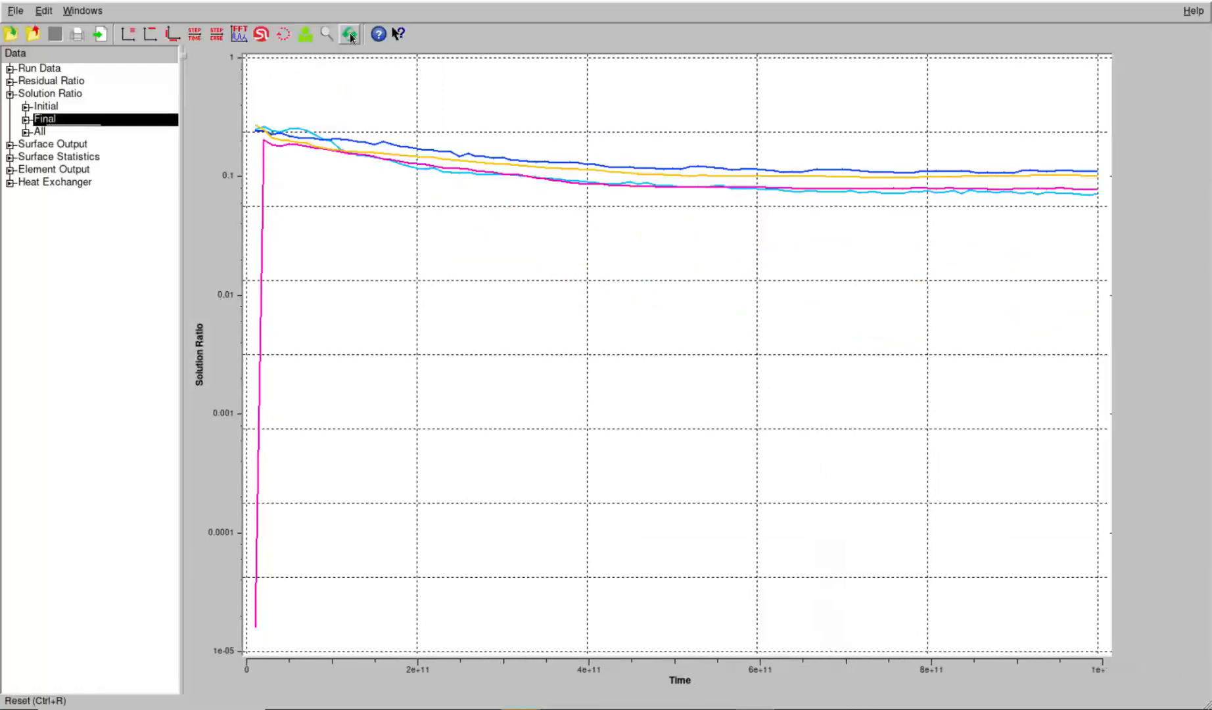
left_click(350, 34)
left_click_drag(249, 104, 1112, 204)
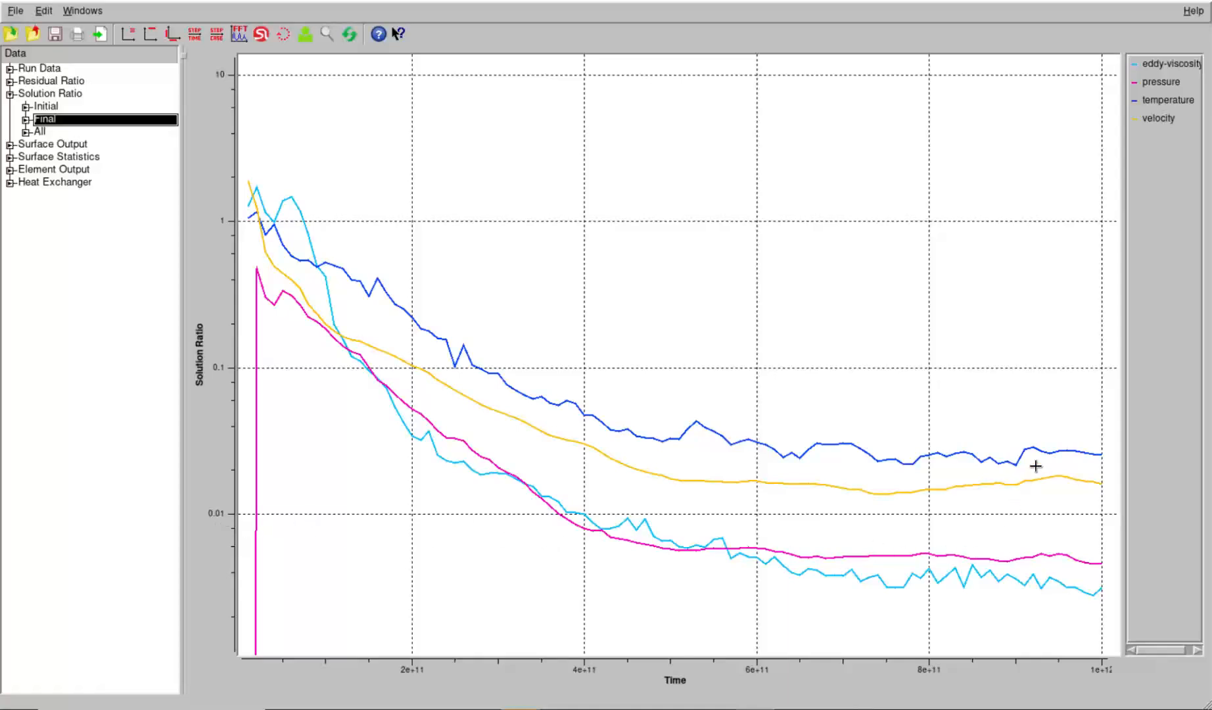
left_click(1099, 454)
Step: Clear the solution ratio curves and look through the surface outputs for the large heat exchanger's inlet surfaces
right_click(49, 121)
left_click(86, 147)
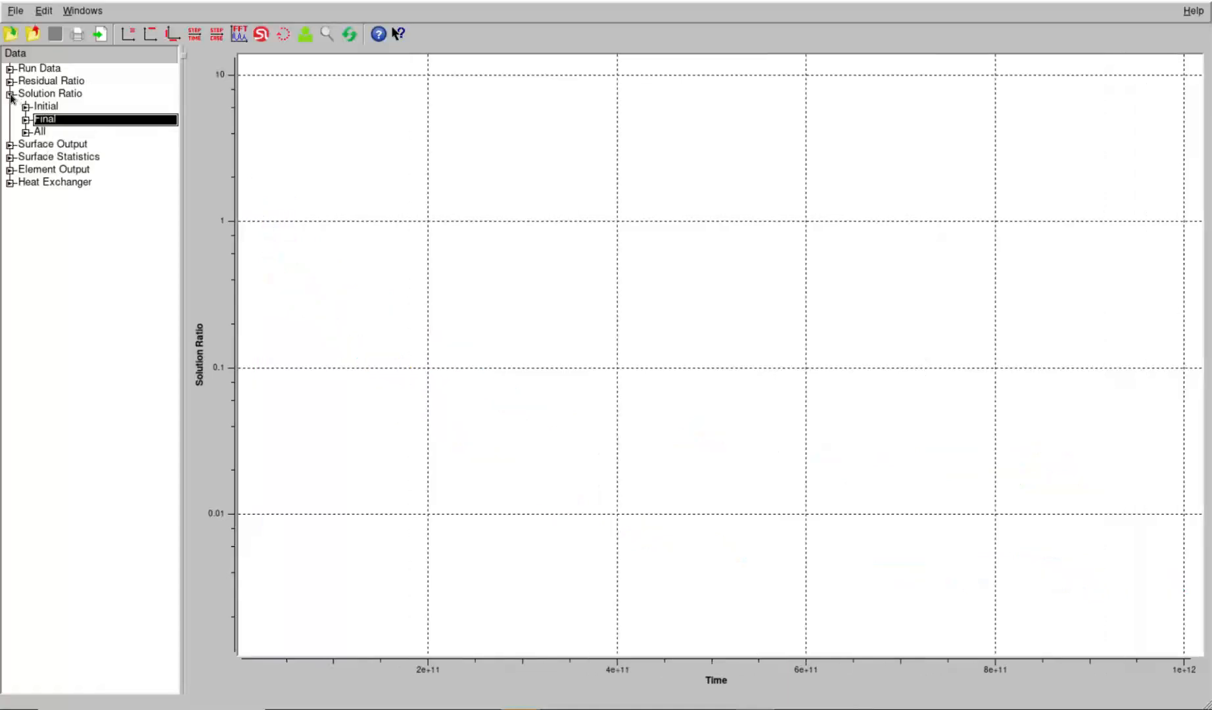
left_click(10, 94)
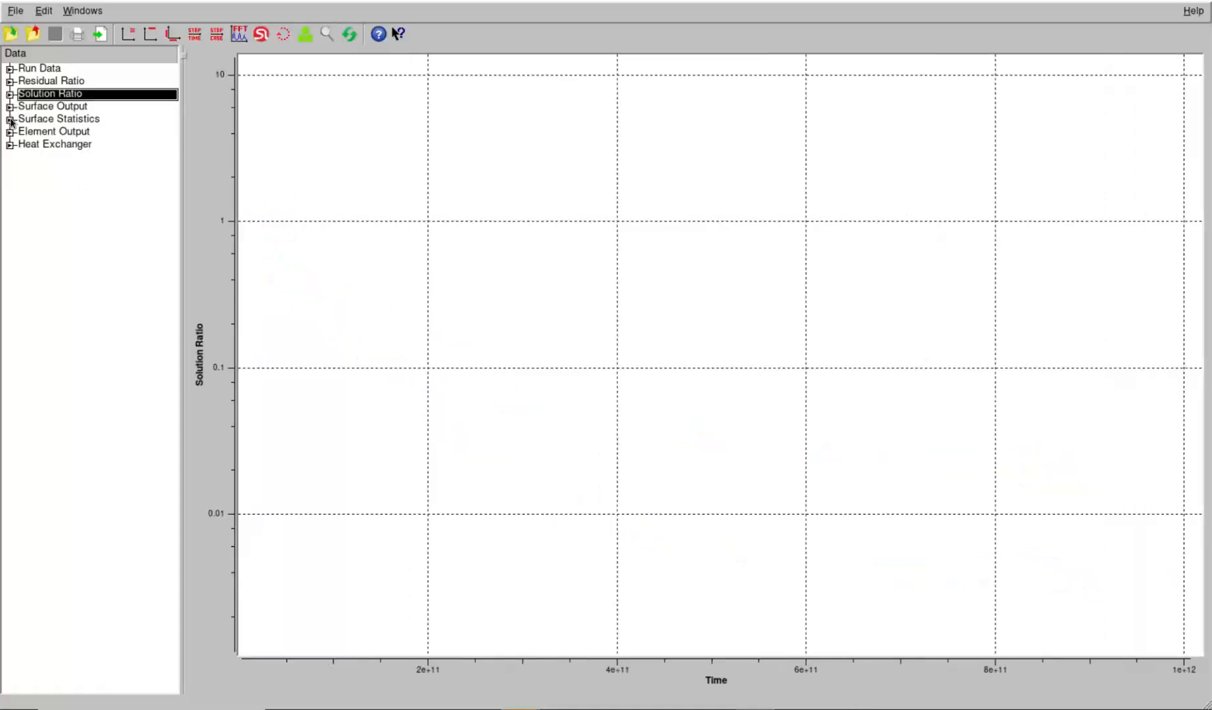
left_click(10, 107)
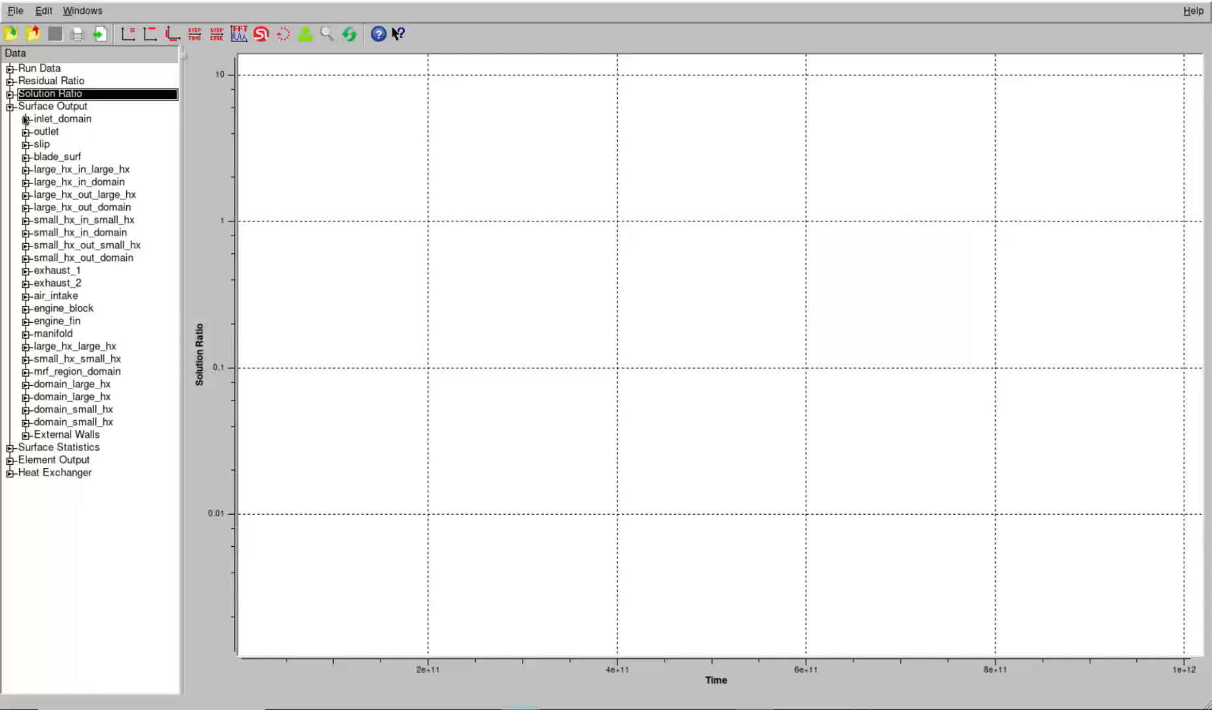
left_click(82, 169)
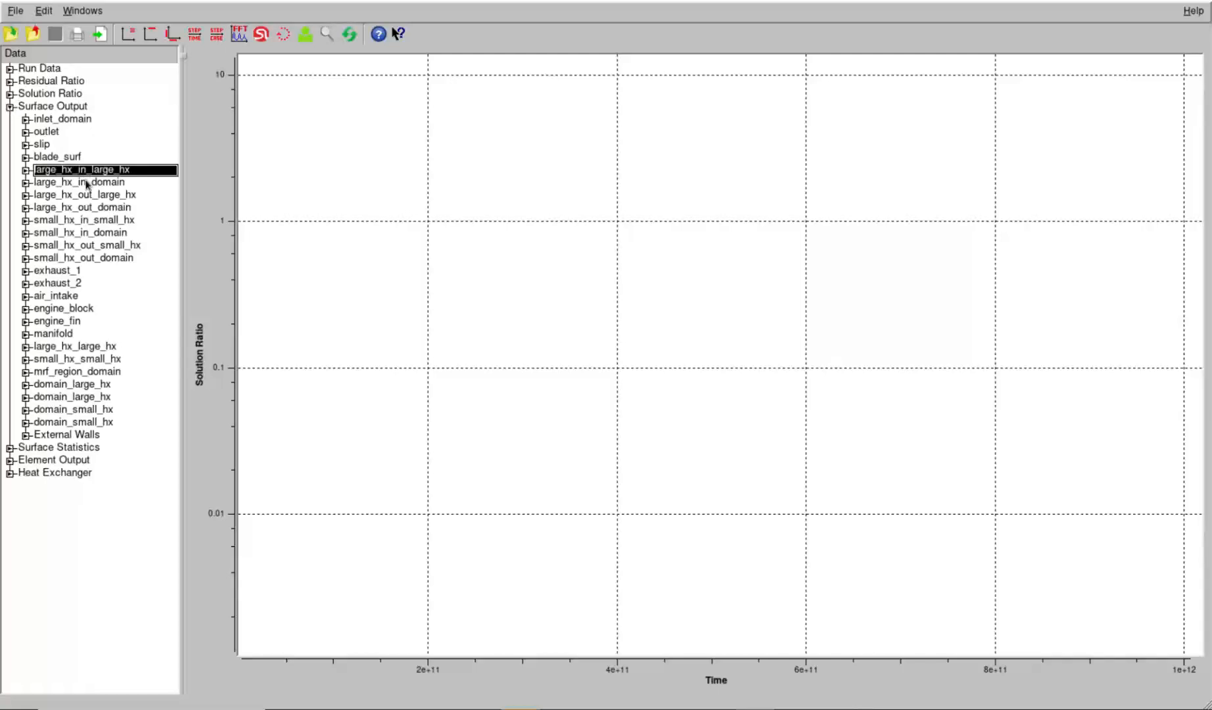
left_click(86, 182)
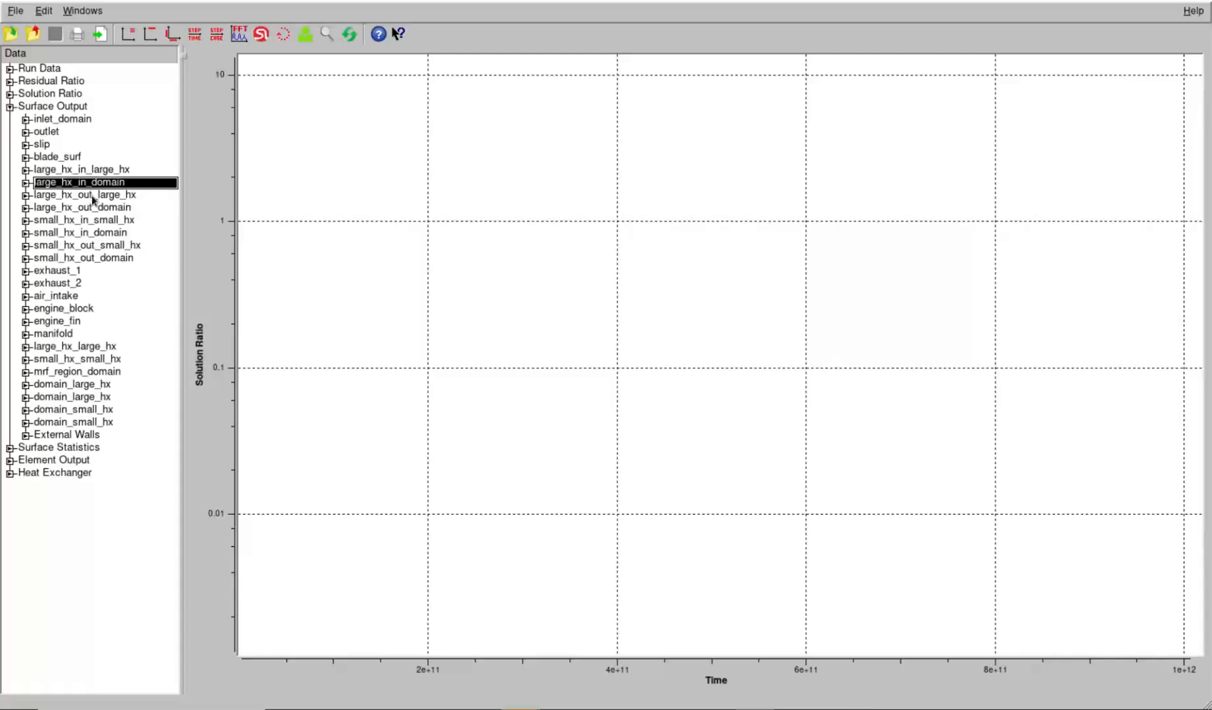
left_click(103, 171)
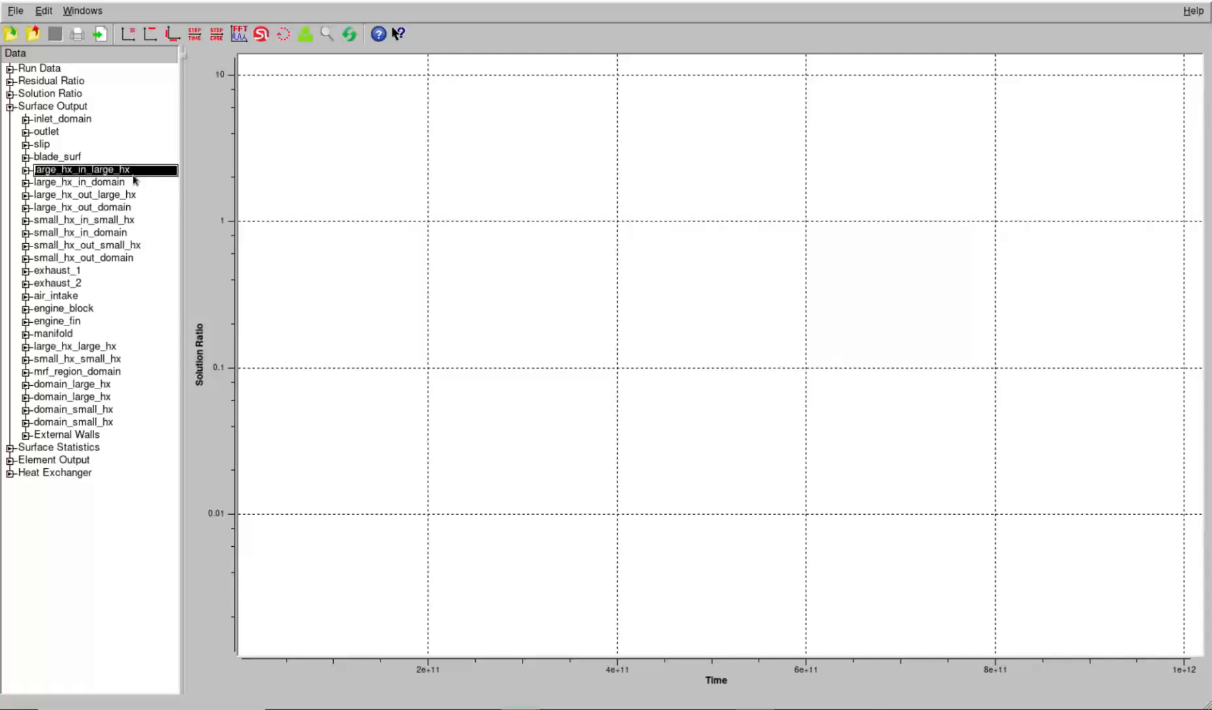
left_click(118, 183)
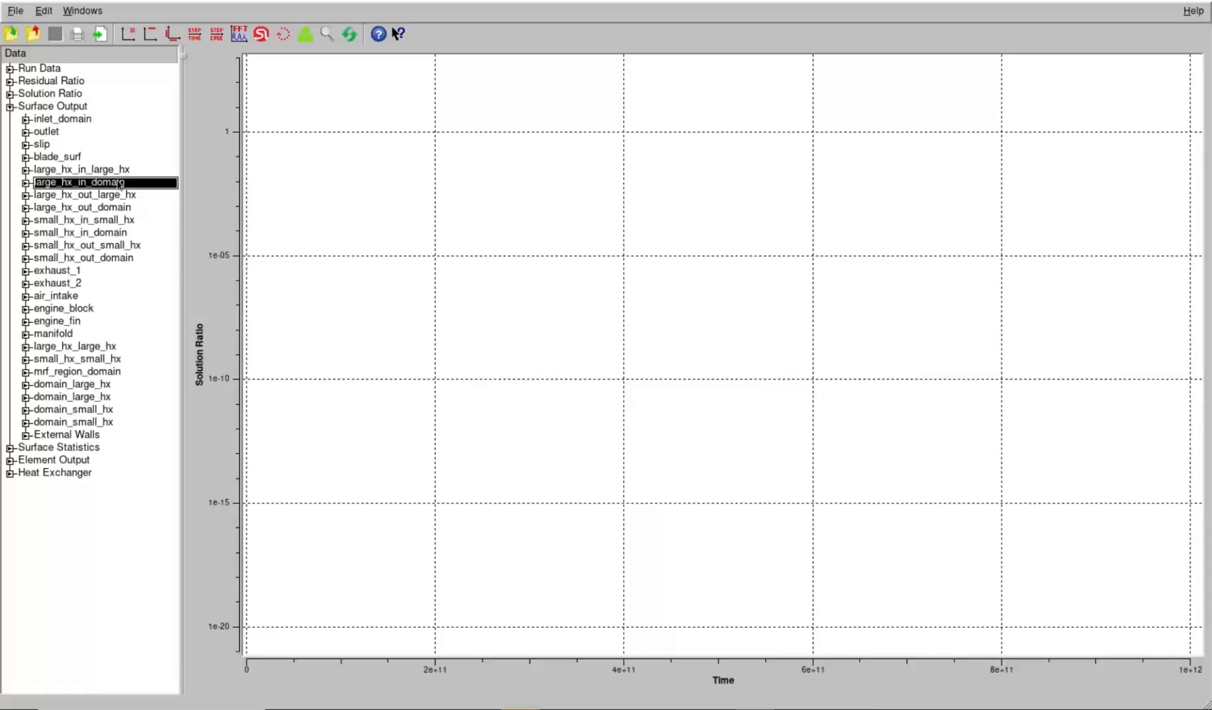
Step: Plot the surface temperature of large_hx_in_large_hx and fit the graph to read its converged value
left_click(25, 170)
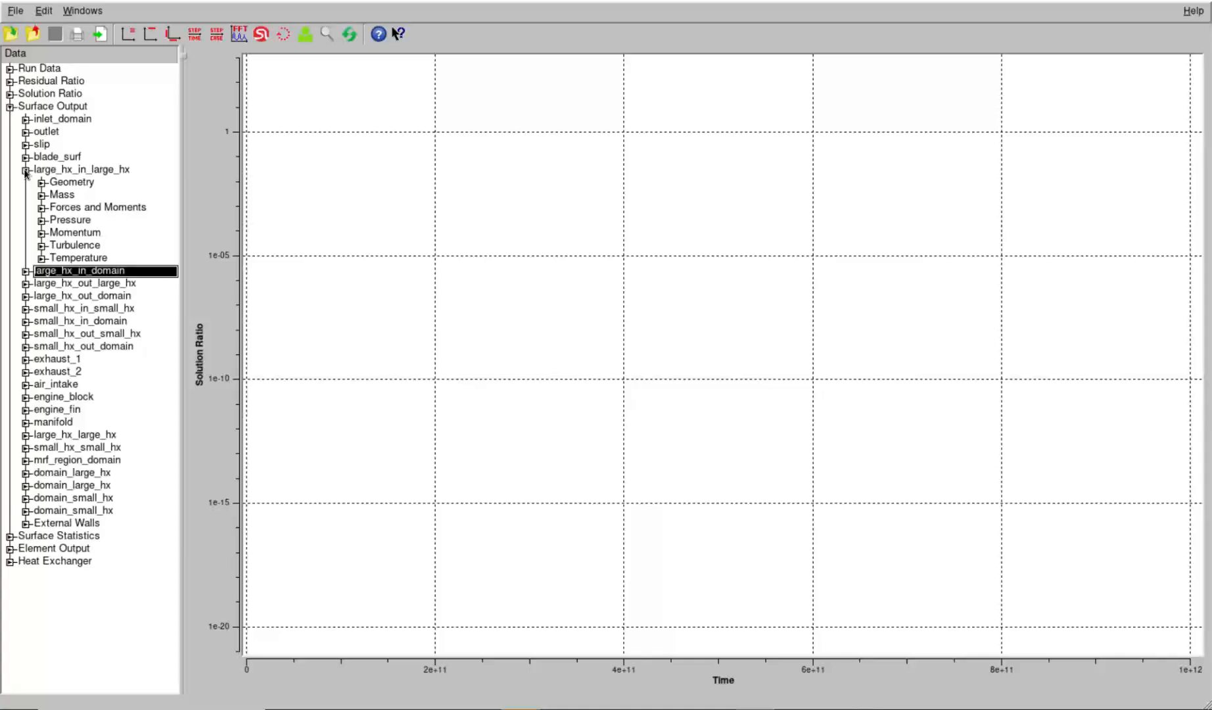
left_click(41, 259)
right_click(105, 296)
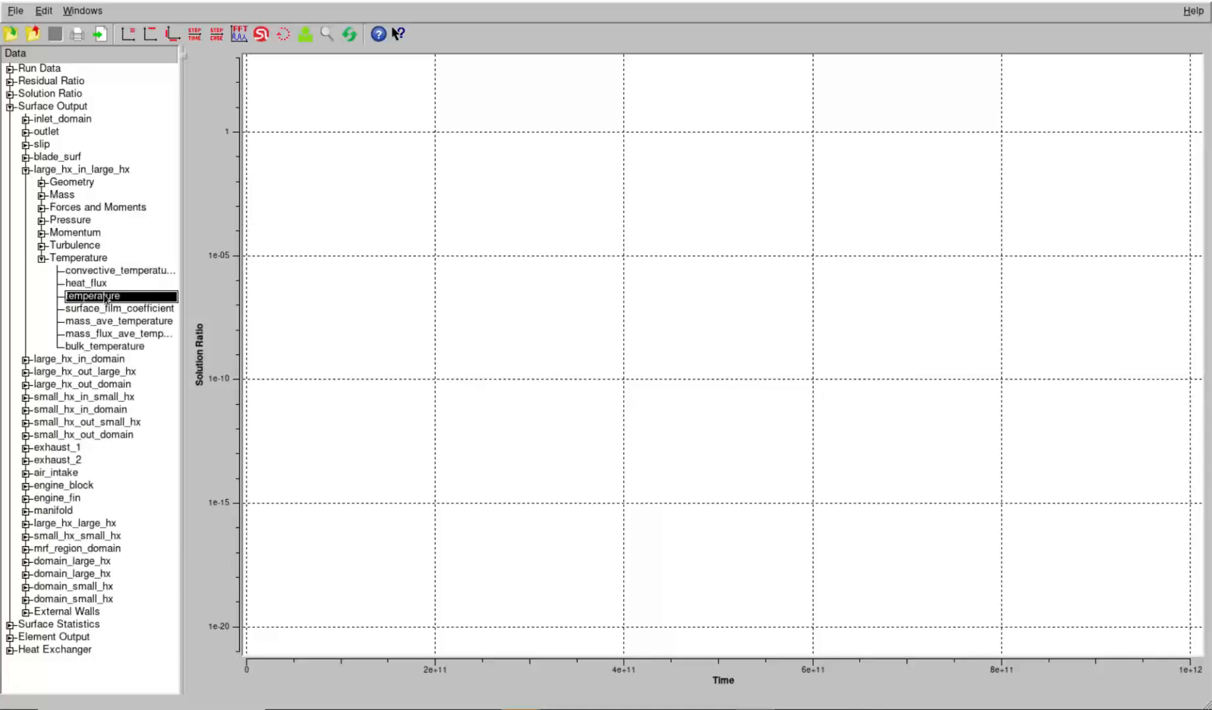
left_click(350, 34)
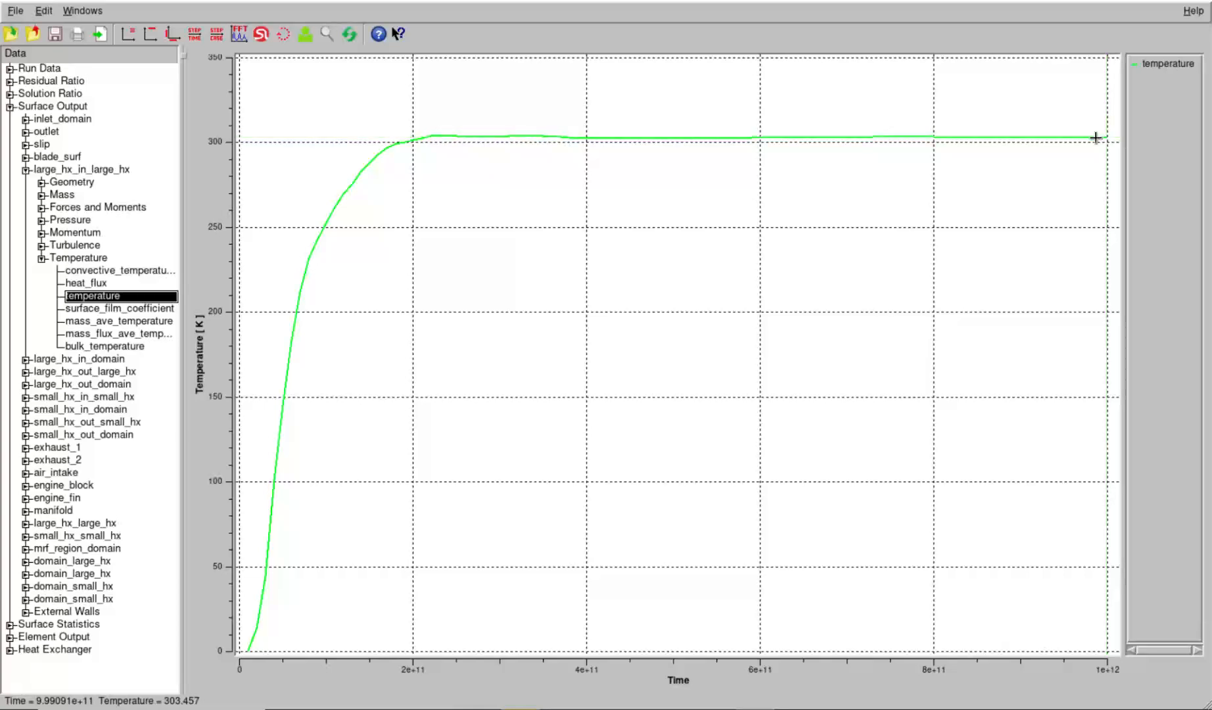
Step: Add the surface temperature of large_hx_out_large_hx to the graph and compare its final value with the inlet curve
left_click(25, 372)
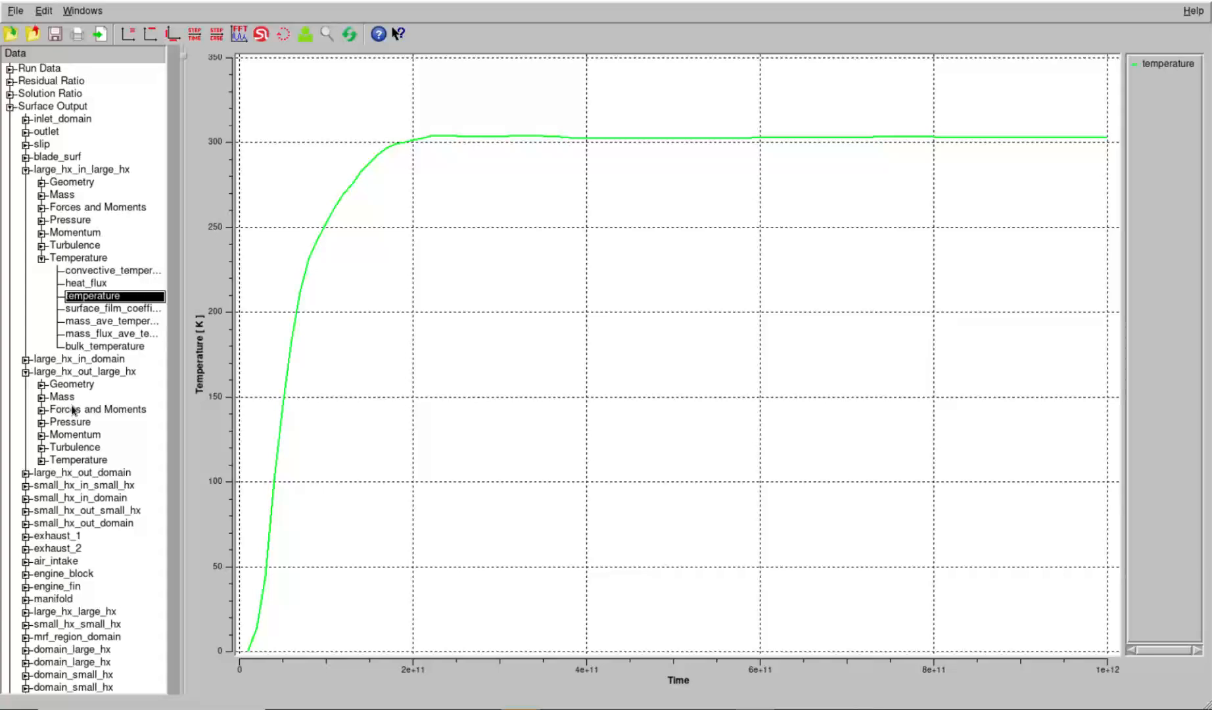
left_click(41, 460)
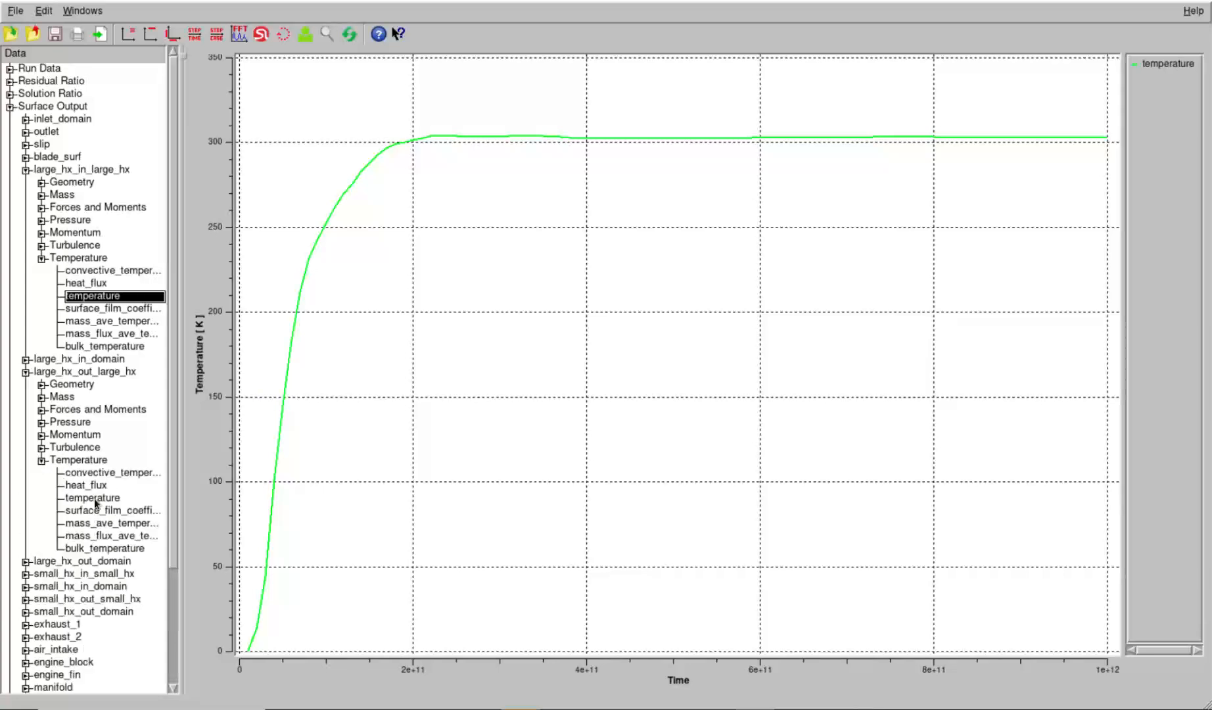
right_click(121, 512)
left_click(121, 509)
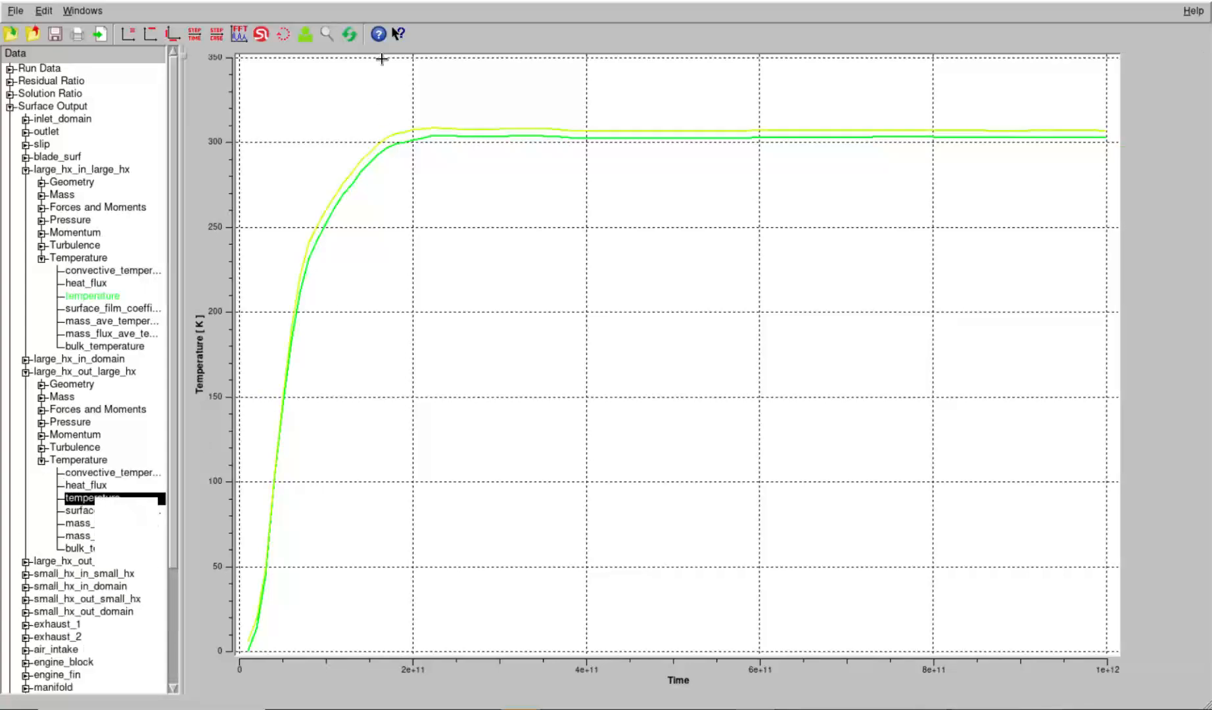
left_click(1103, 128)
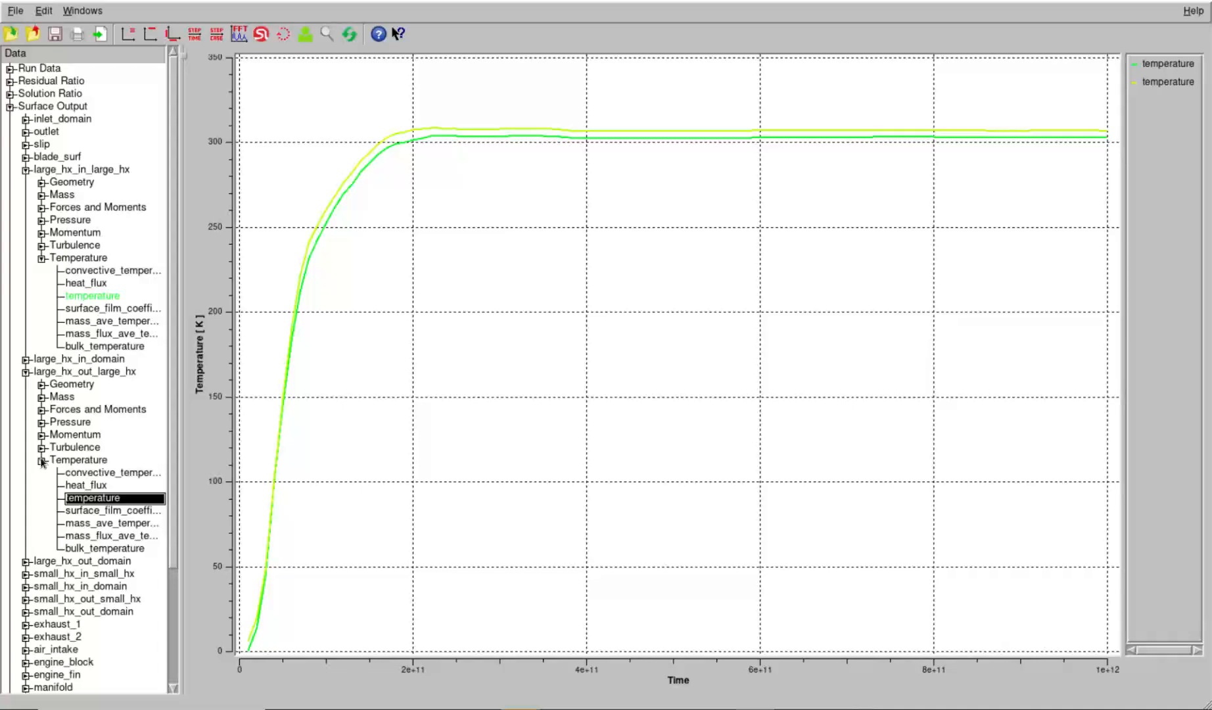
Step: Clear all surface output curves and collapse the large_hx_in_large_hx and large_hx_out_large_hx groups
right_click(60, 108)
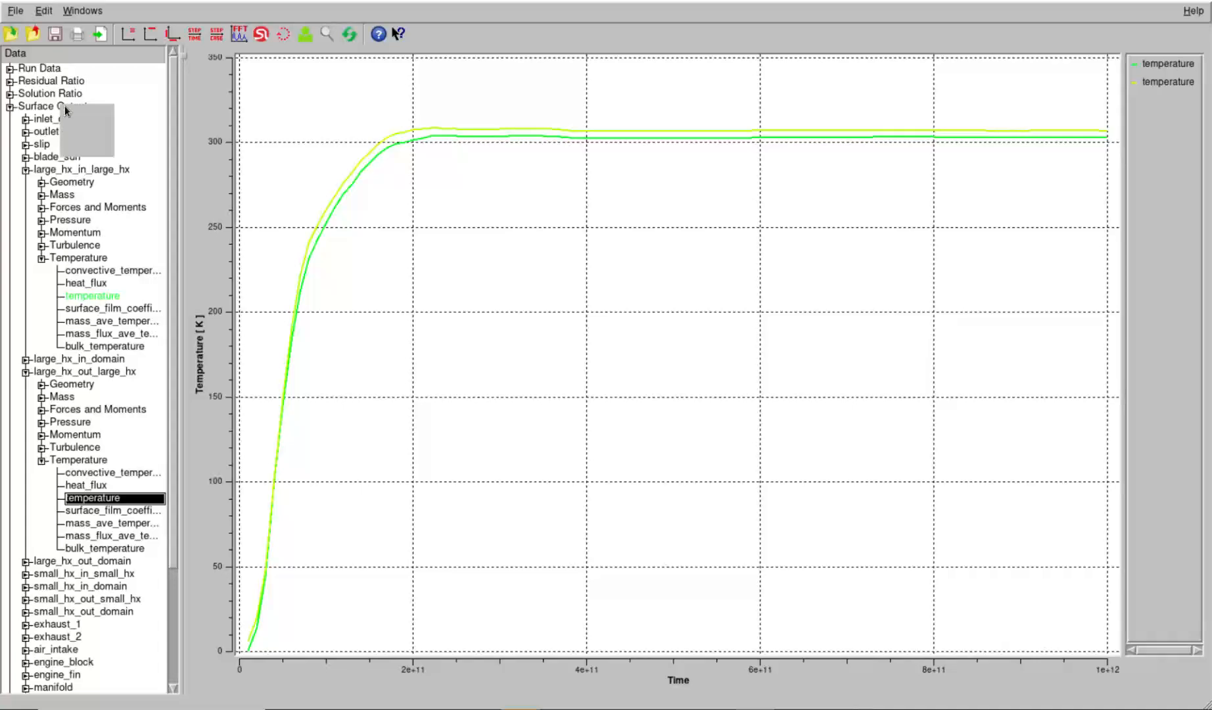
left_click(87, 129)
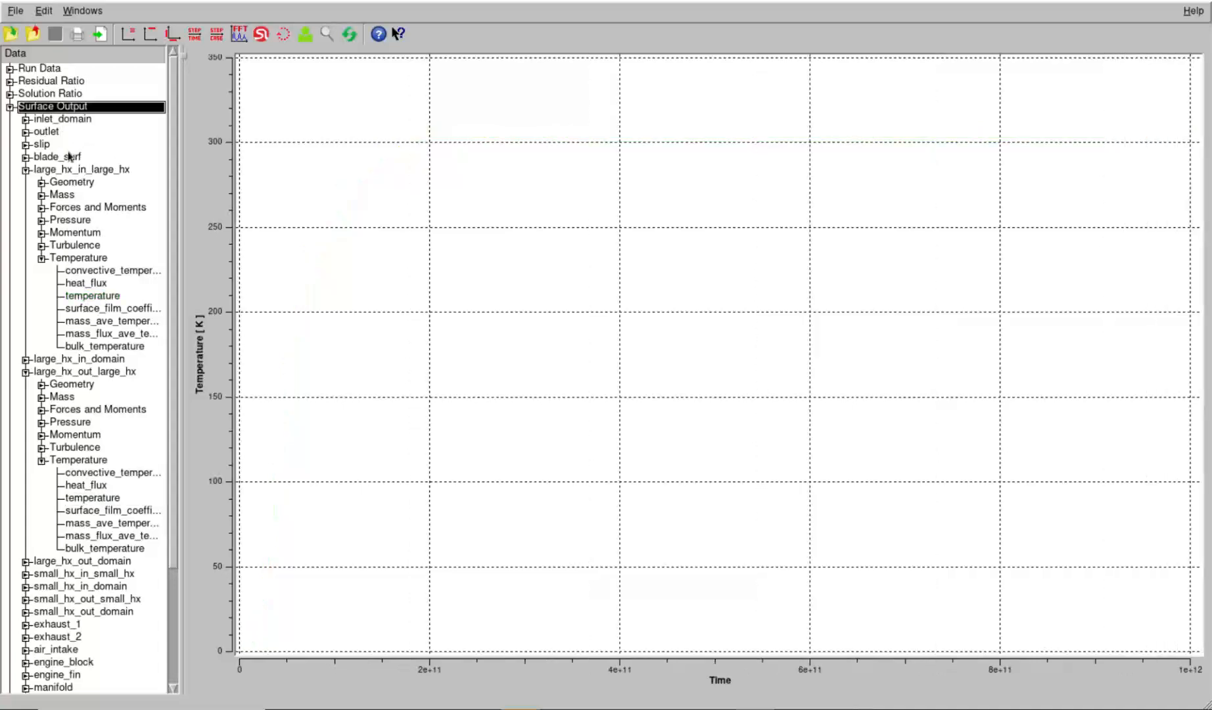
left_click(27, 245)
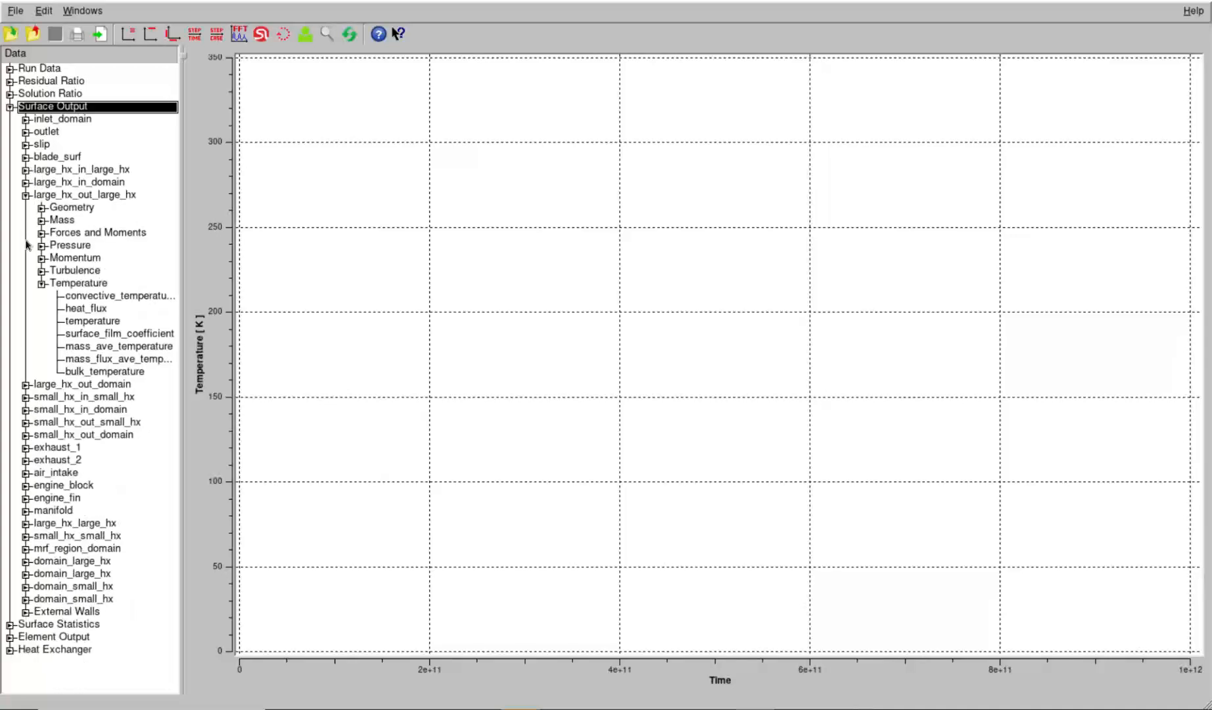
left_click(26, 196)
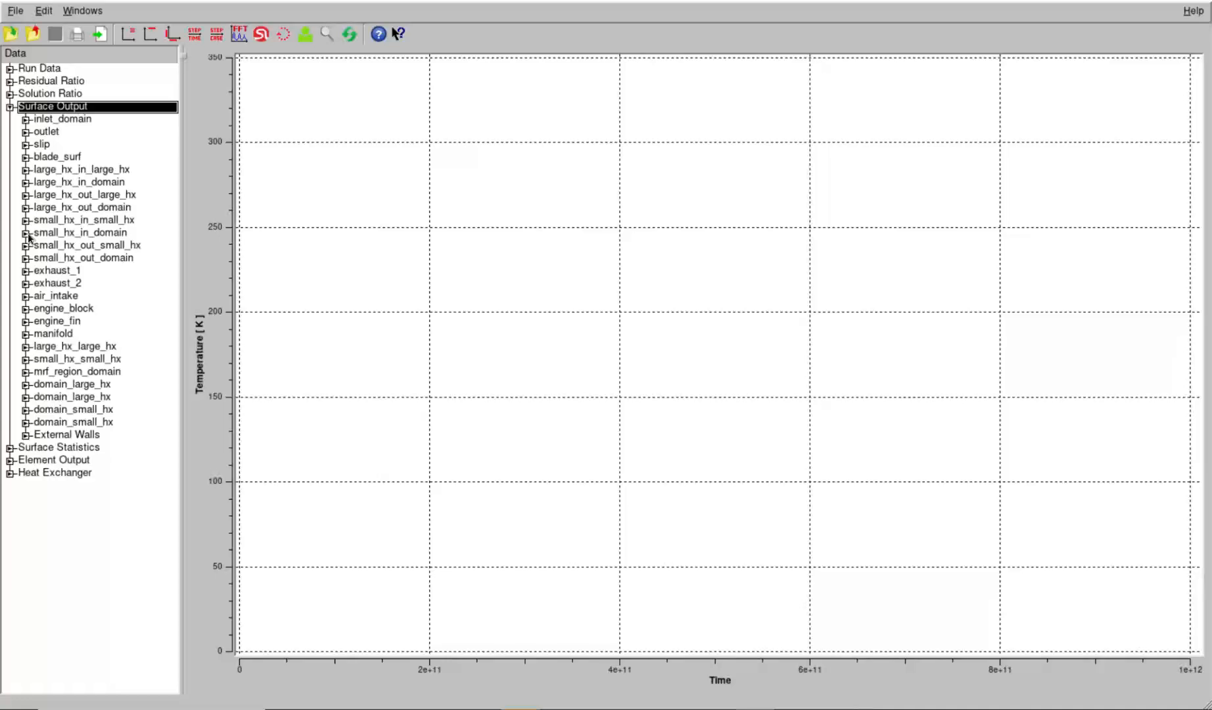
Step: Plot the surface temperature of small_hx_in_domain, fit the graph and read the curve's final value
left_click(25, 234)
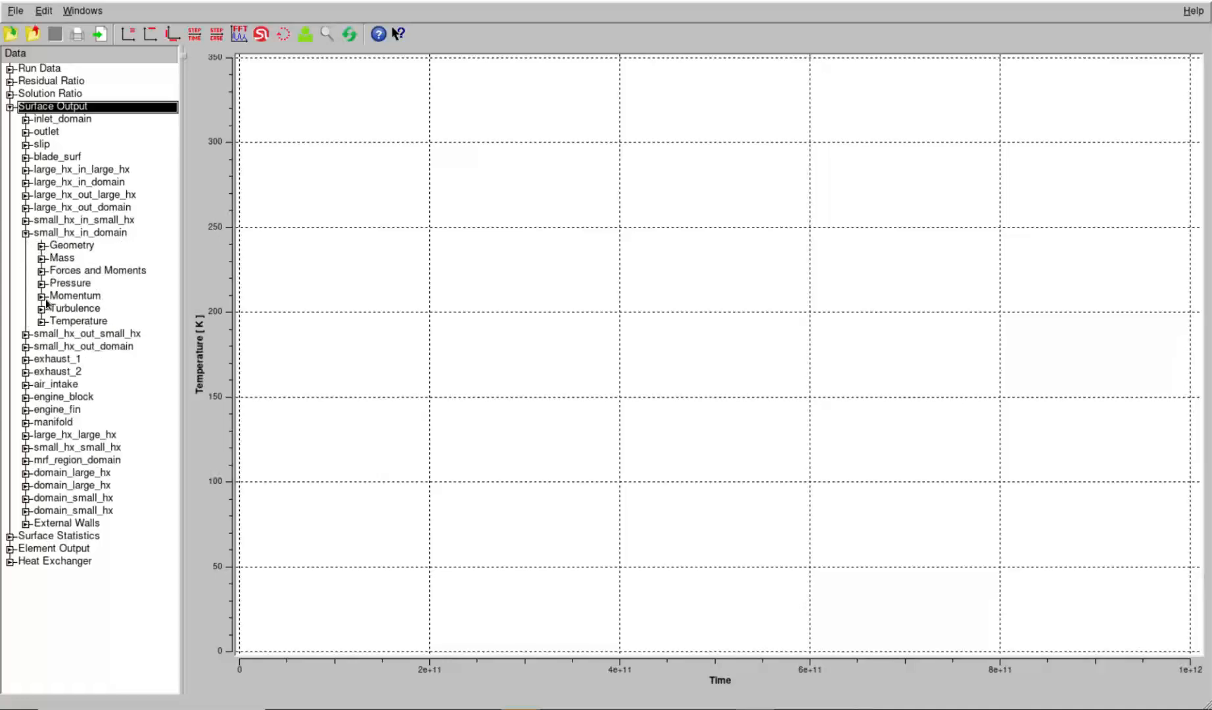
left_click(42, 322)
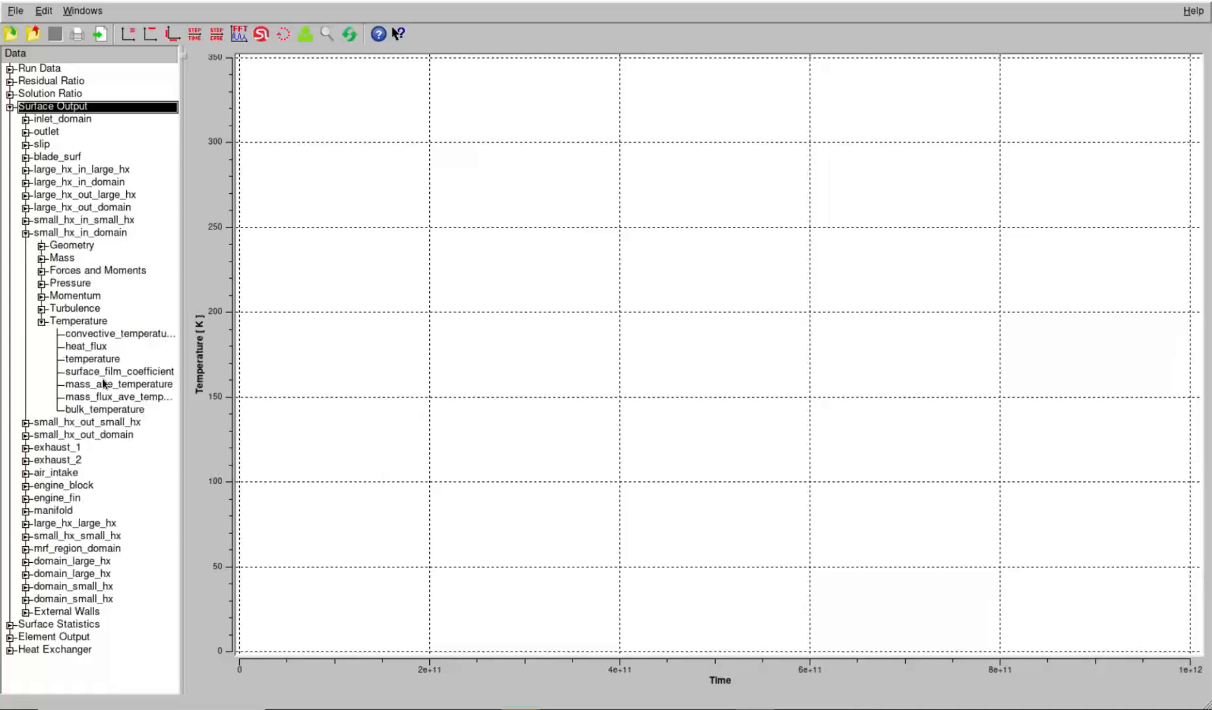
right_click(95, 362)
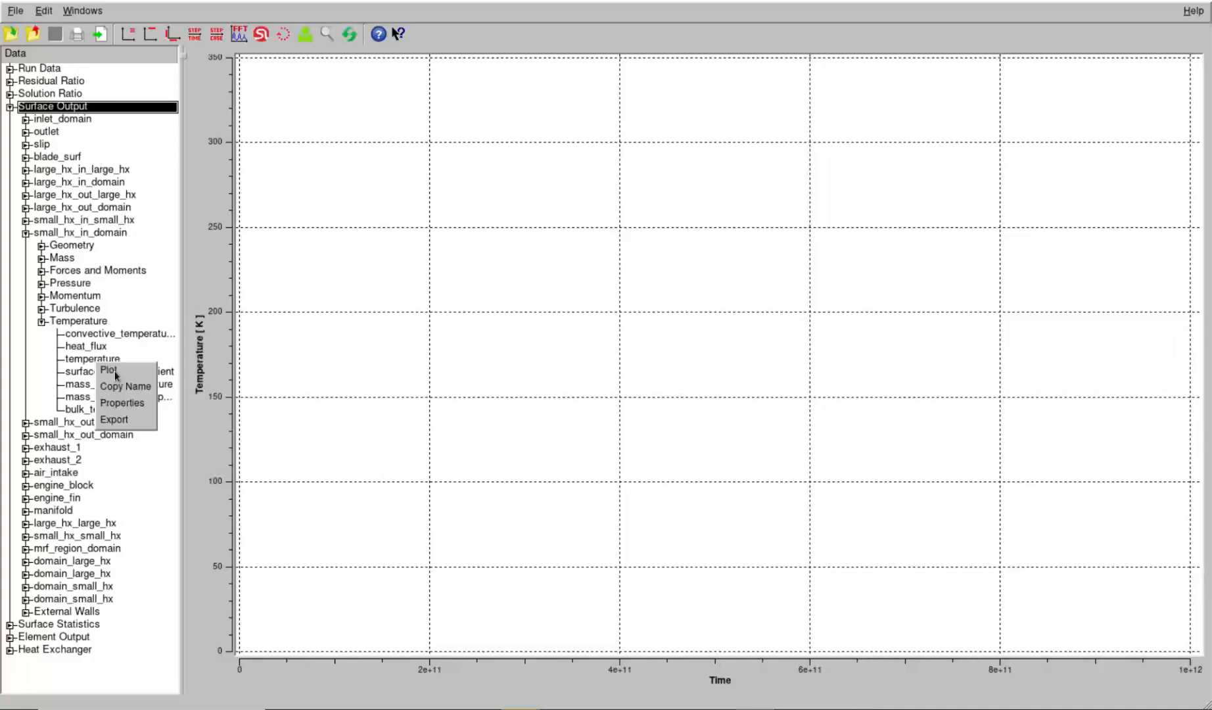
left_click(112, 367)
left_click(349, 34)
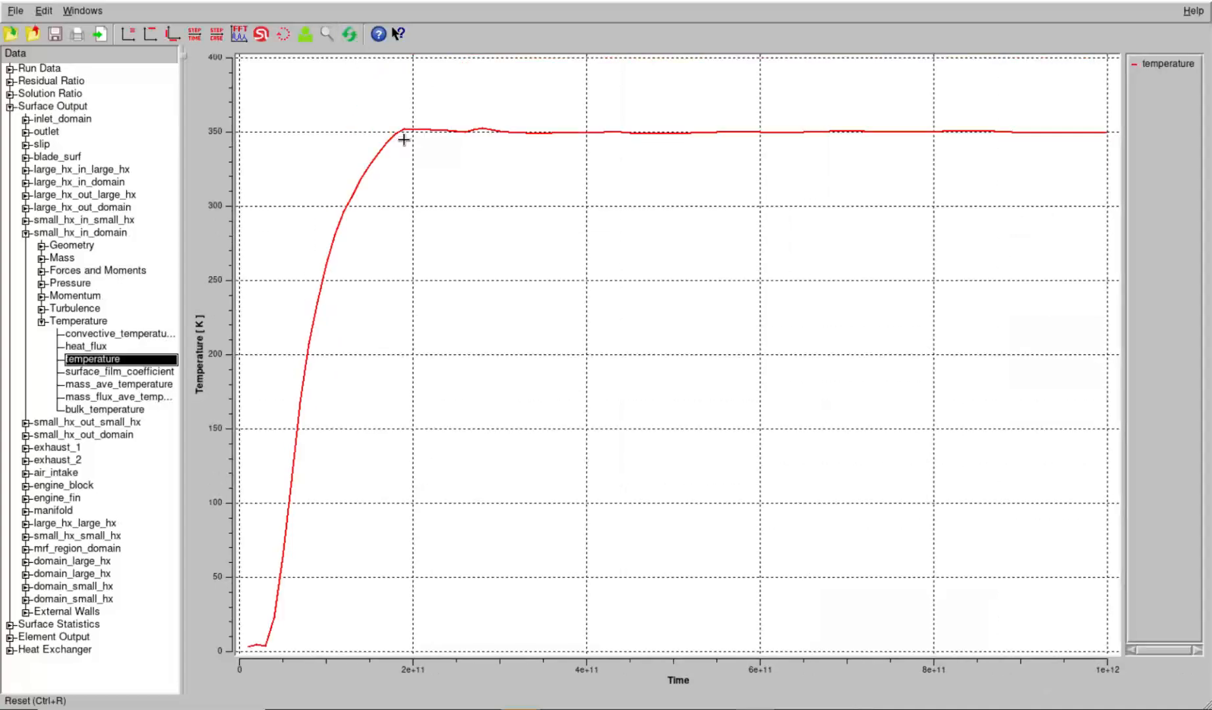
left_click(1106, 132)
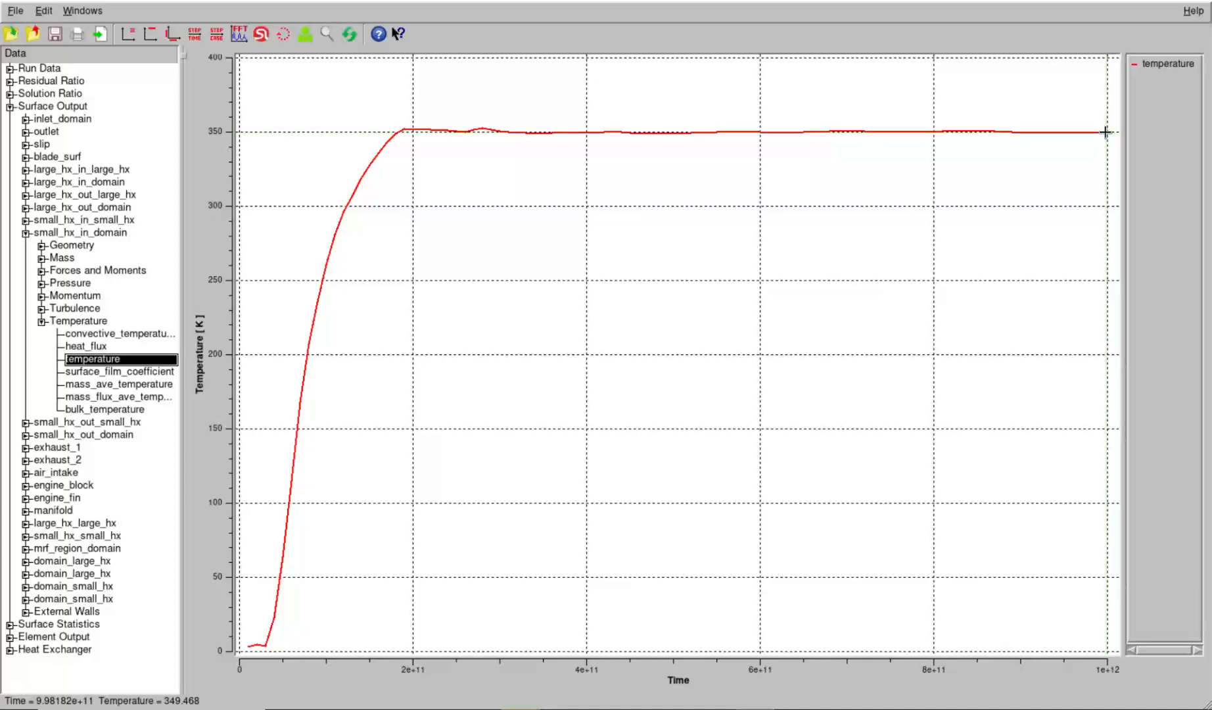
Step: Add the surface temperature of small_hx_out_domain to the graph and read its final value against the inlet curve
left_click(25, 435)
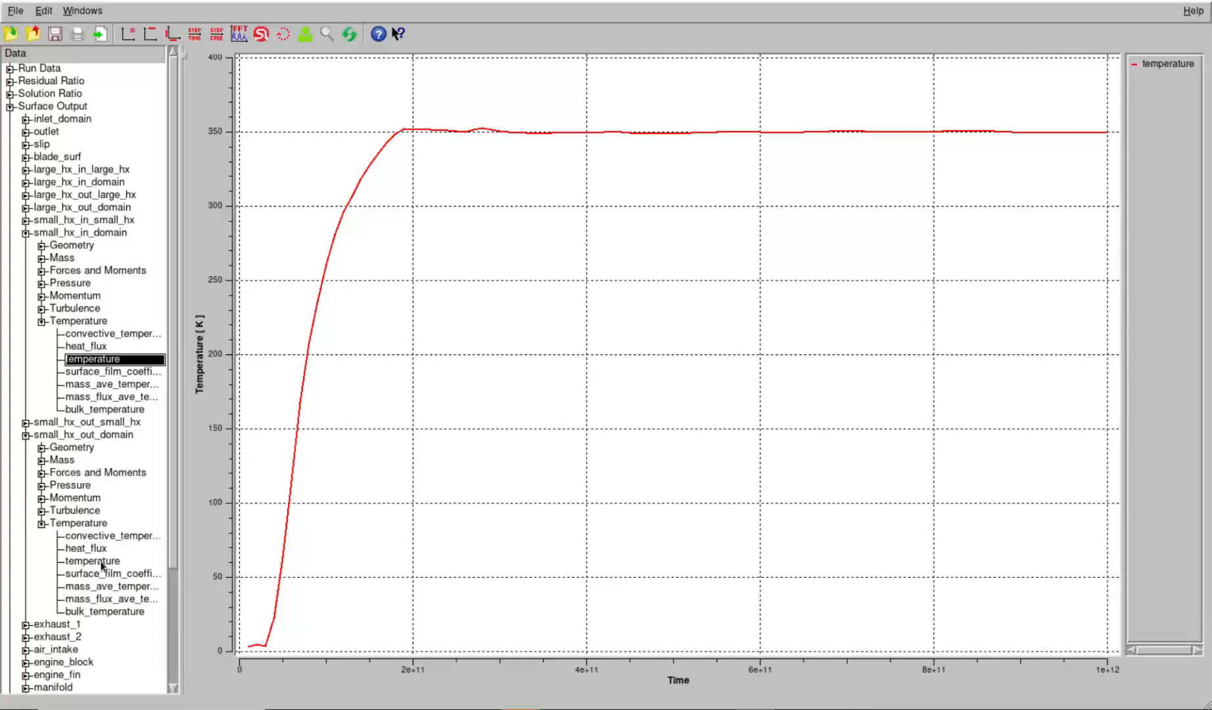
right_click(99, 560)
left_click(112, 565)
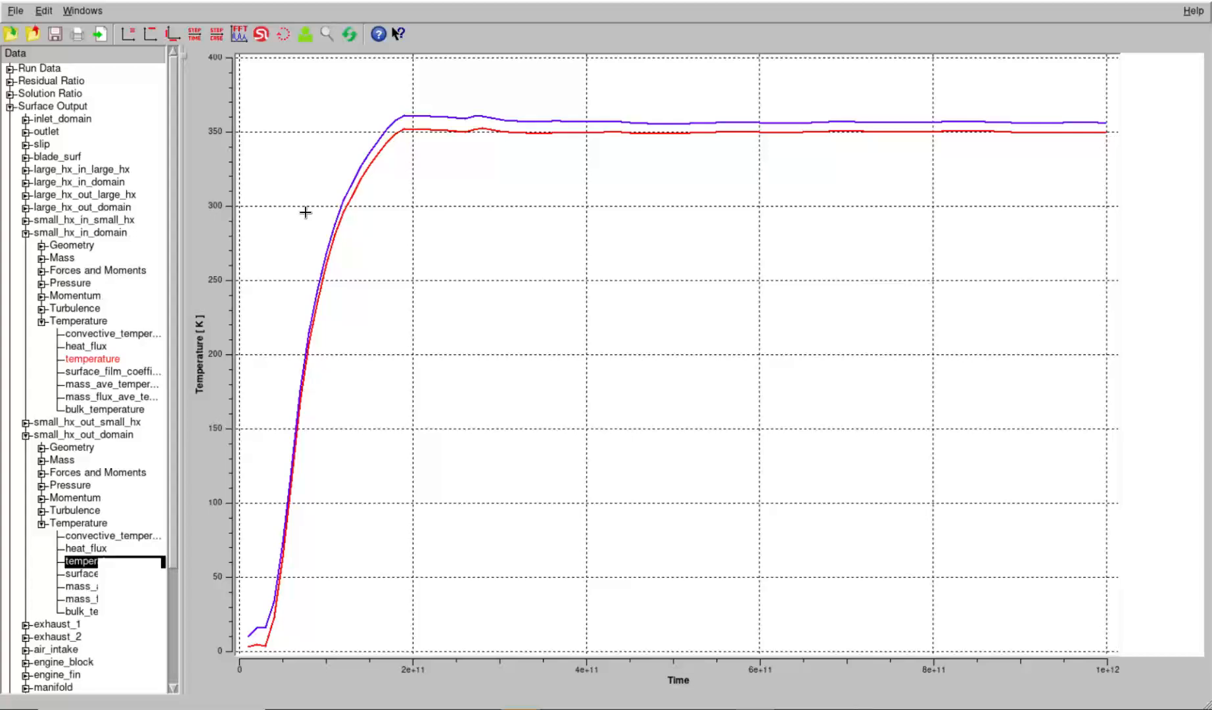
left_click(353, 40)
left_click_drag(1110, 117, 1104, 122)
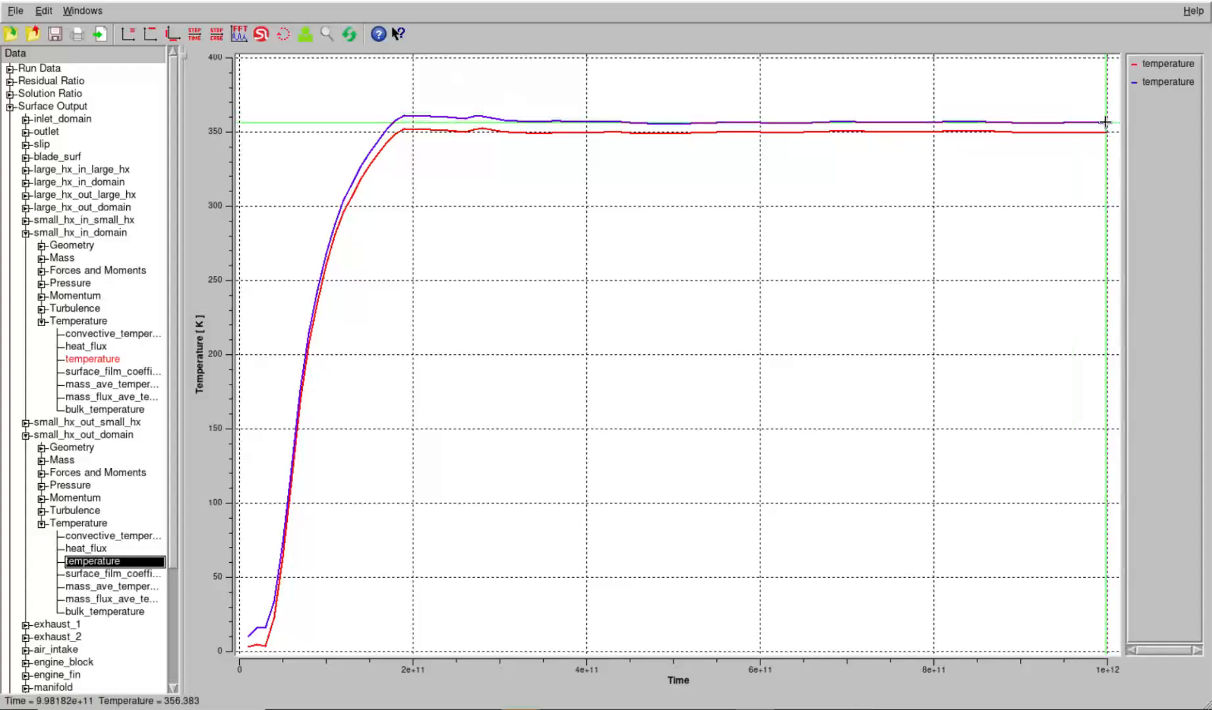
left_click_drag(1104, 123, 1105, 122)
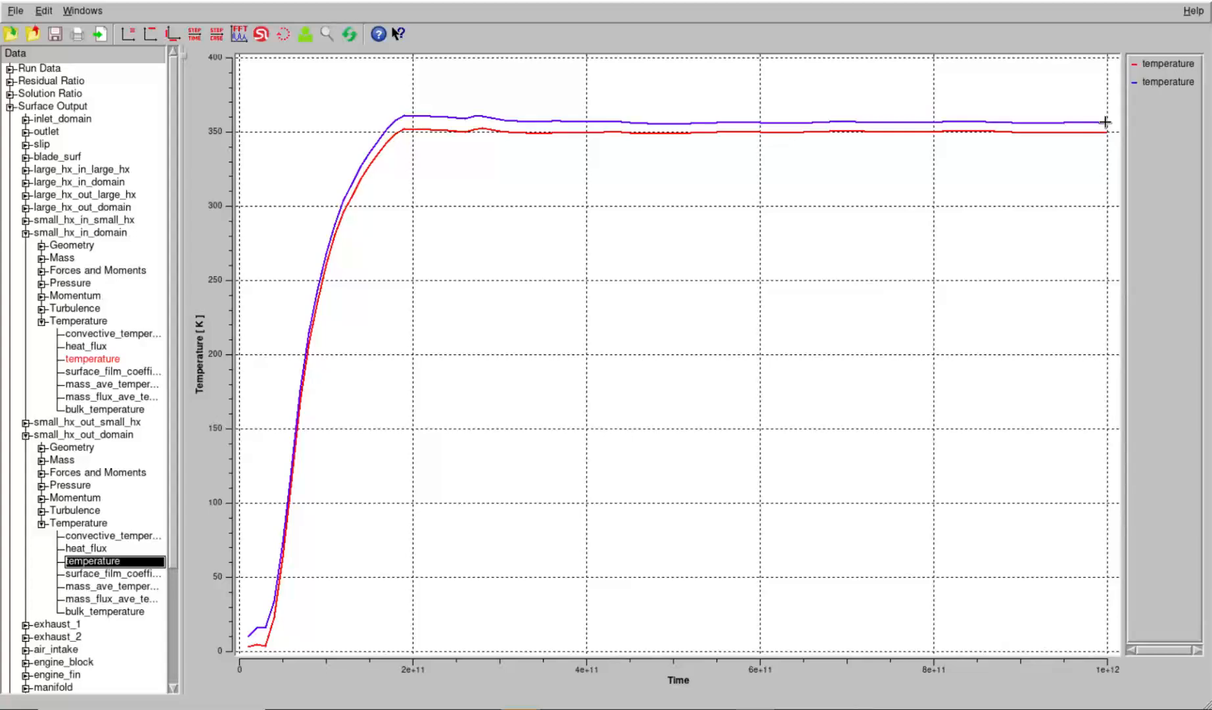
Step: Clear all surface output curves and switch back to the temperature results in SimLab
right_click(55, 110)
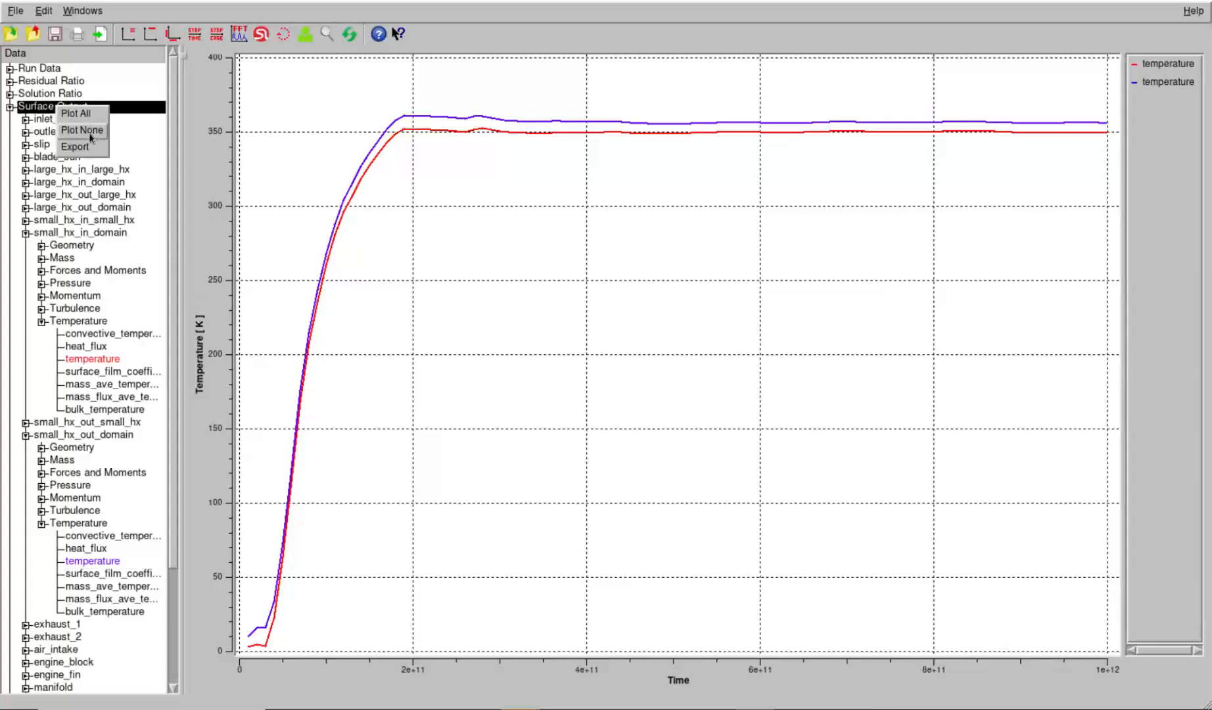
left_click(90, 133)
left_click(10, 107)
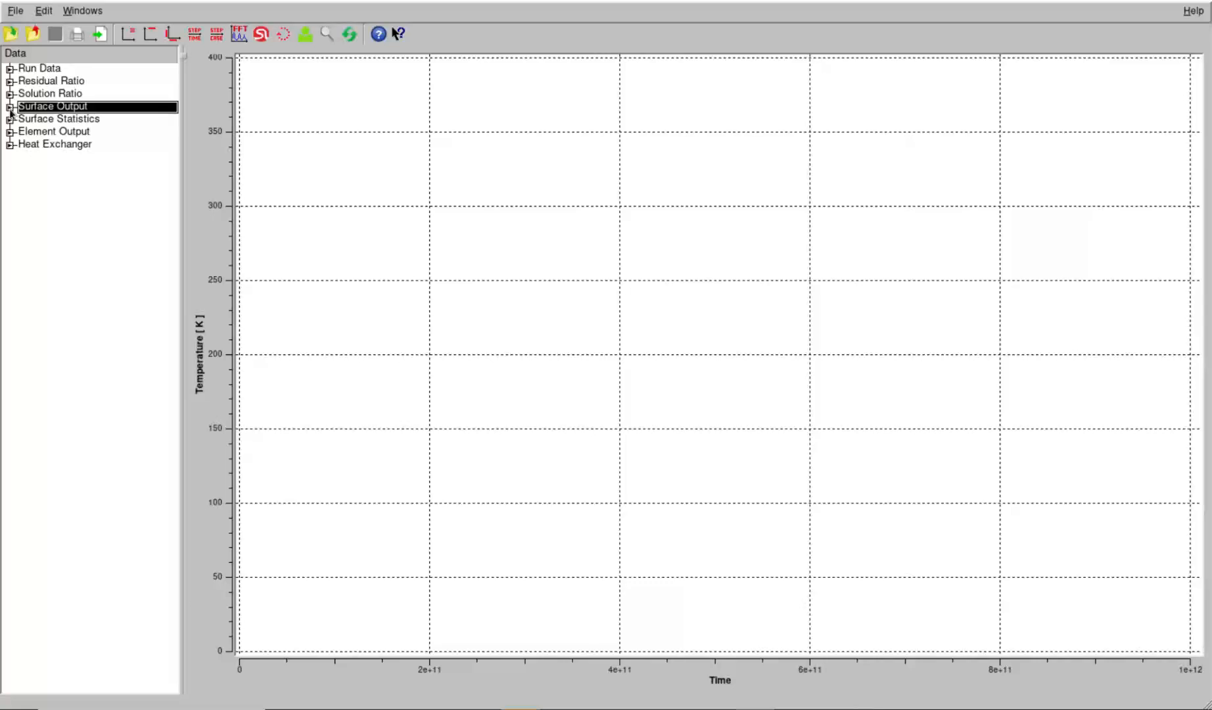
left_click(9, 108)
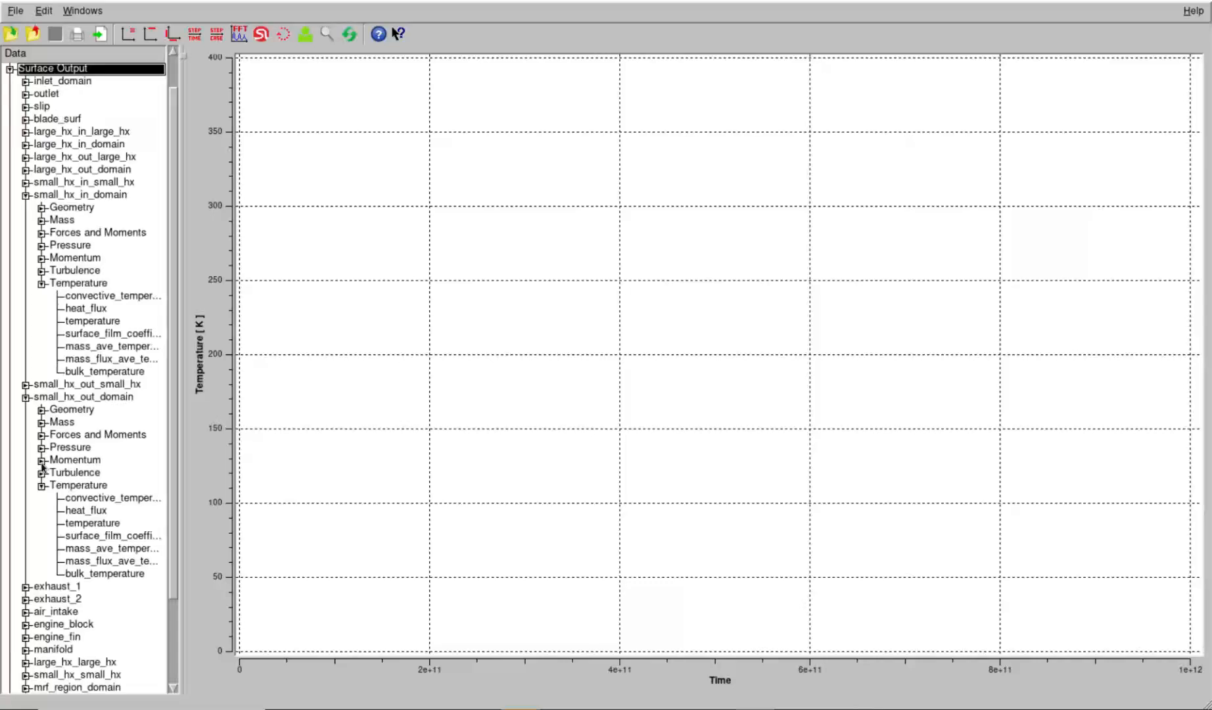
scroll(42, 467, "down", 3)
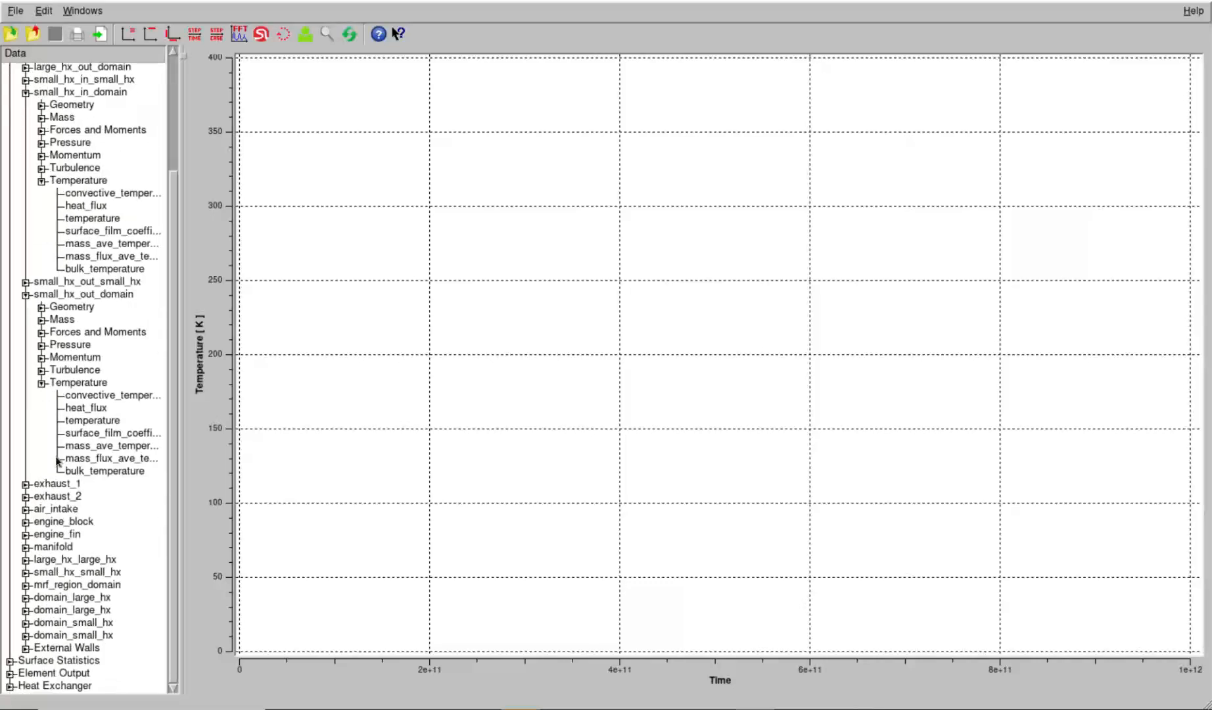
left_click(1125, 1)
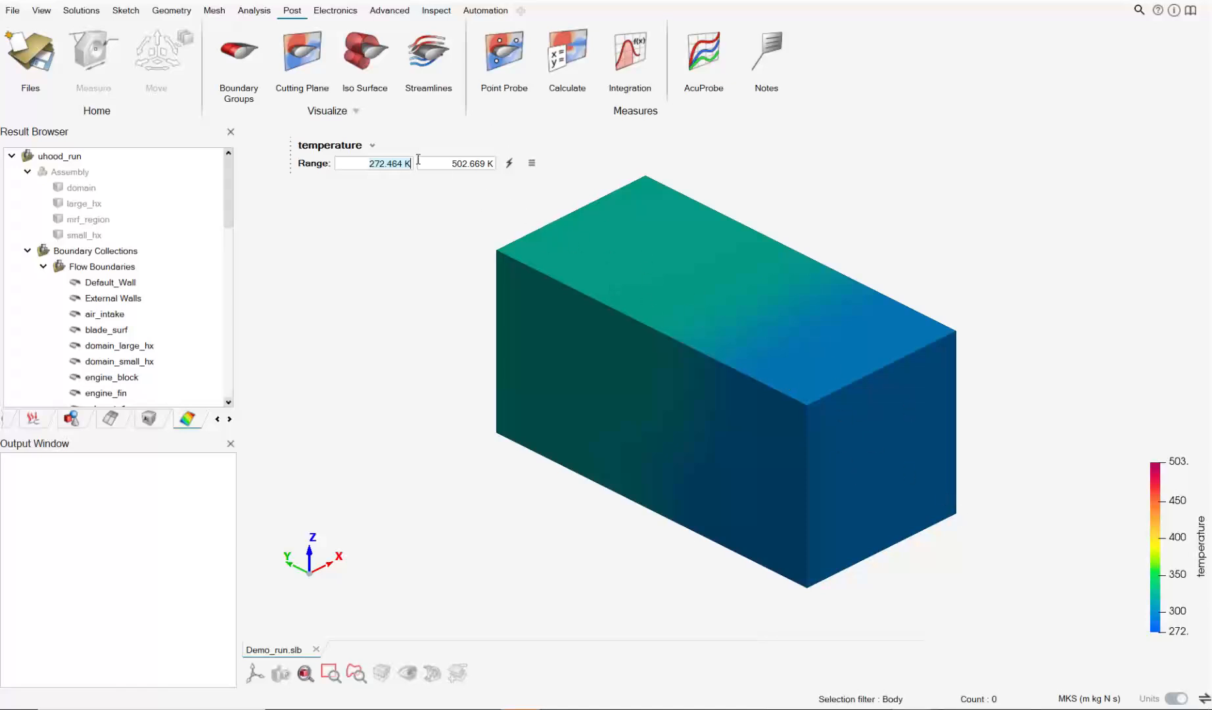
Step: Create a cutting plane through all bodies normal to X, displaying temperature with its legend switched on
left_click(298, 54)
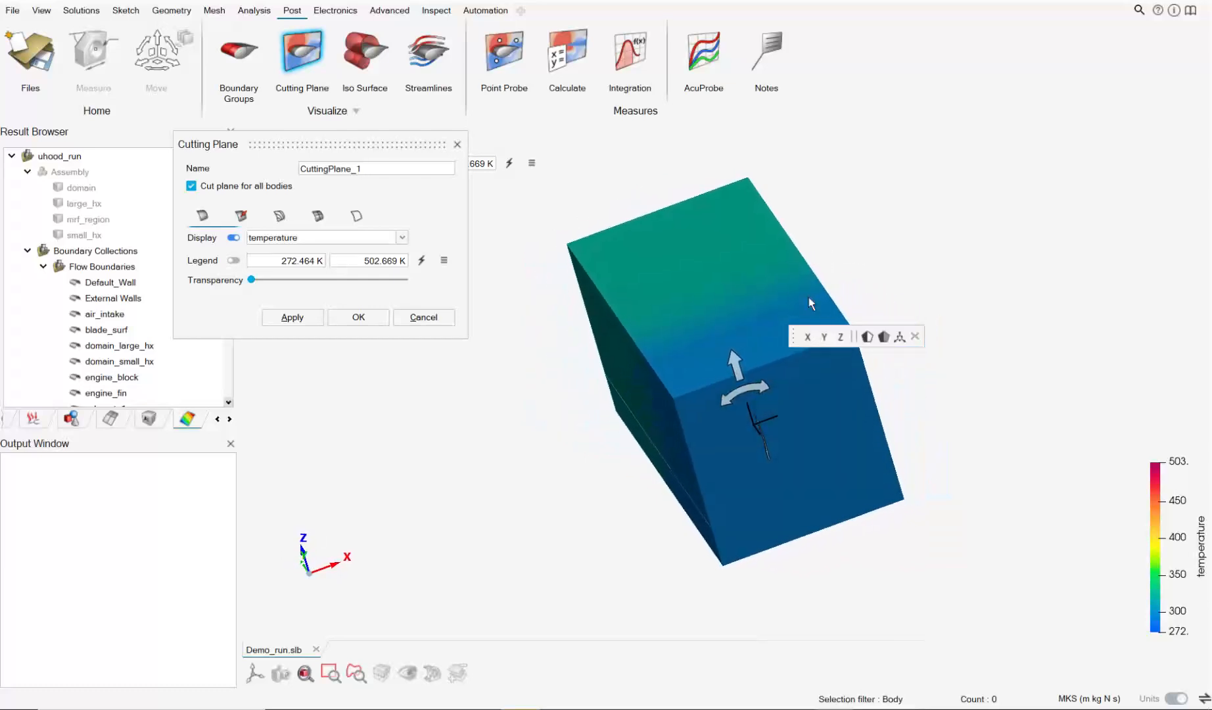
middle_click_drag(403, 514, 418, 543)
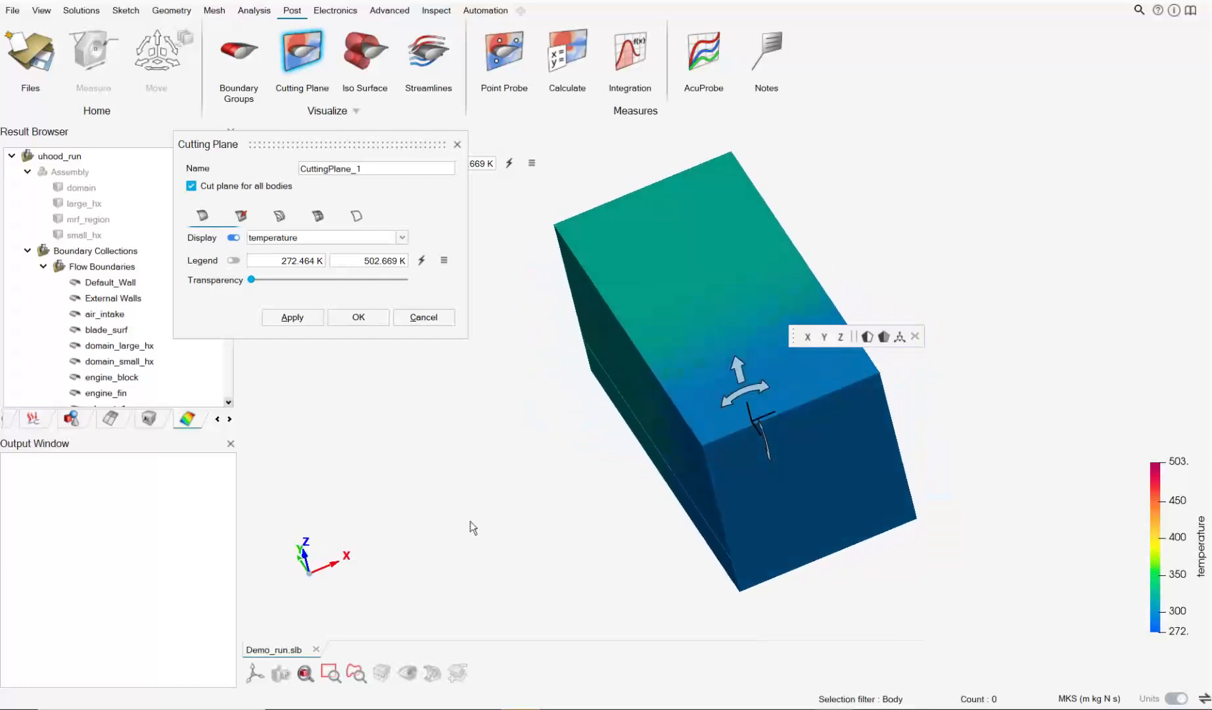
left_click(808, 336)
middle_click_drag(934, 482, 974, 388)
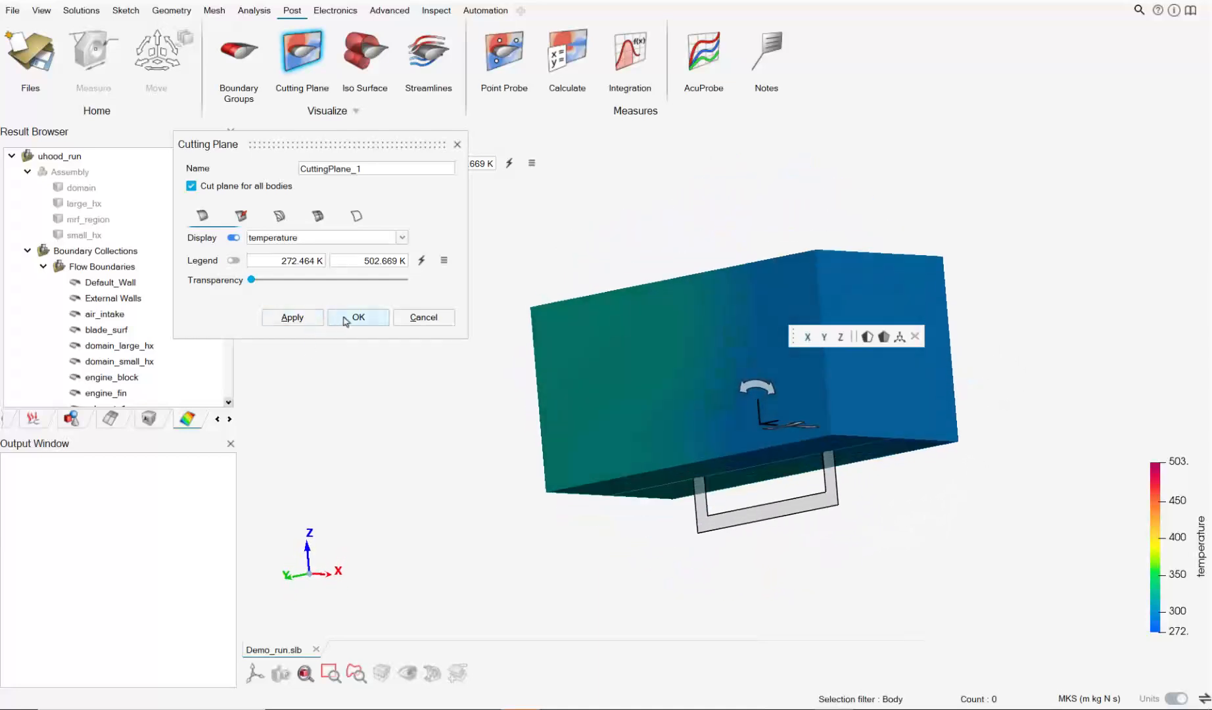
left_click(233, 260)
left_click(352, 318)
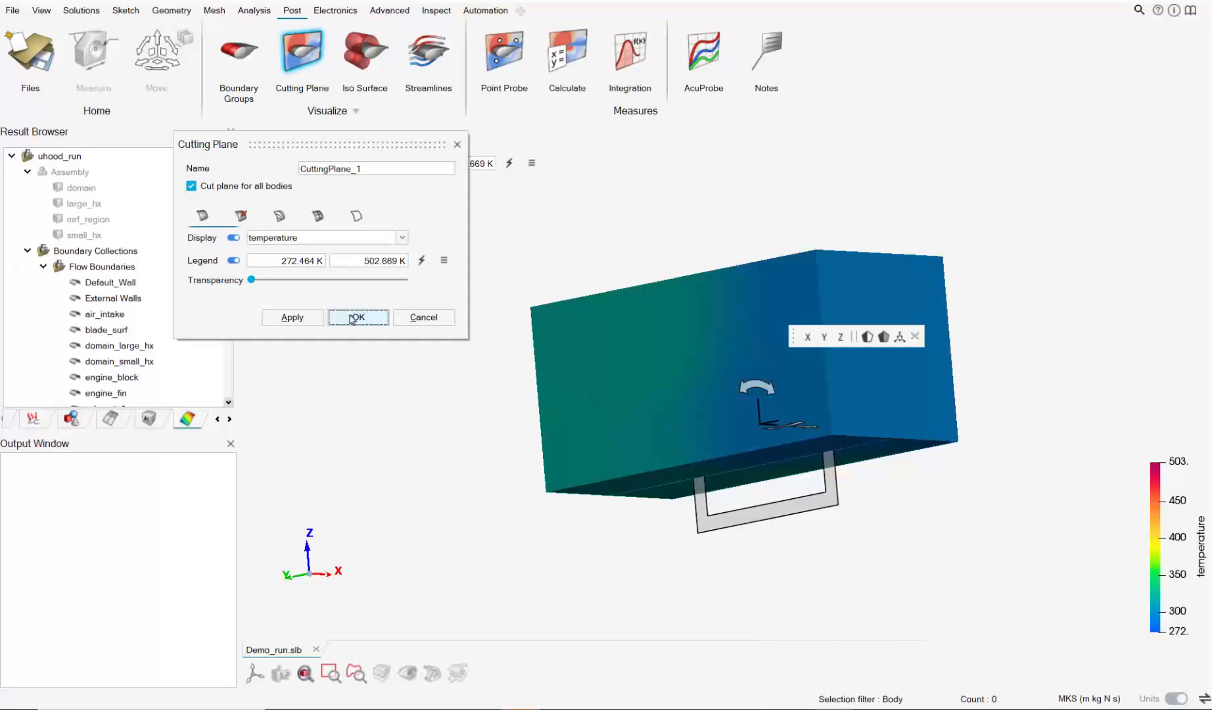
Step: Hide all boundary collections and view the temperature cutting plane straight along X, close up on the engine compartment
left_click(42, 251)
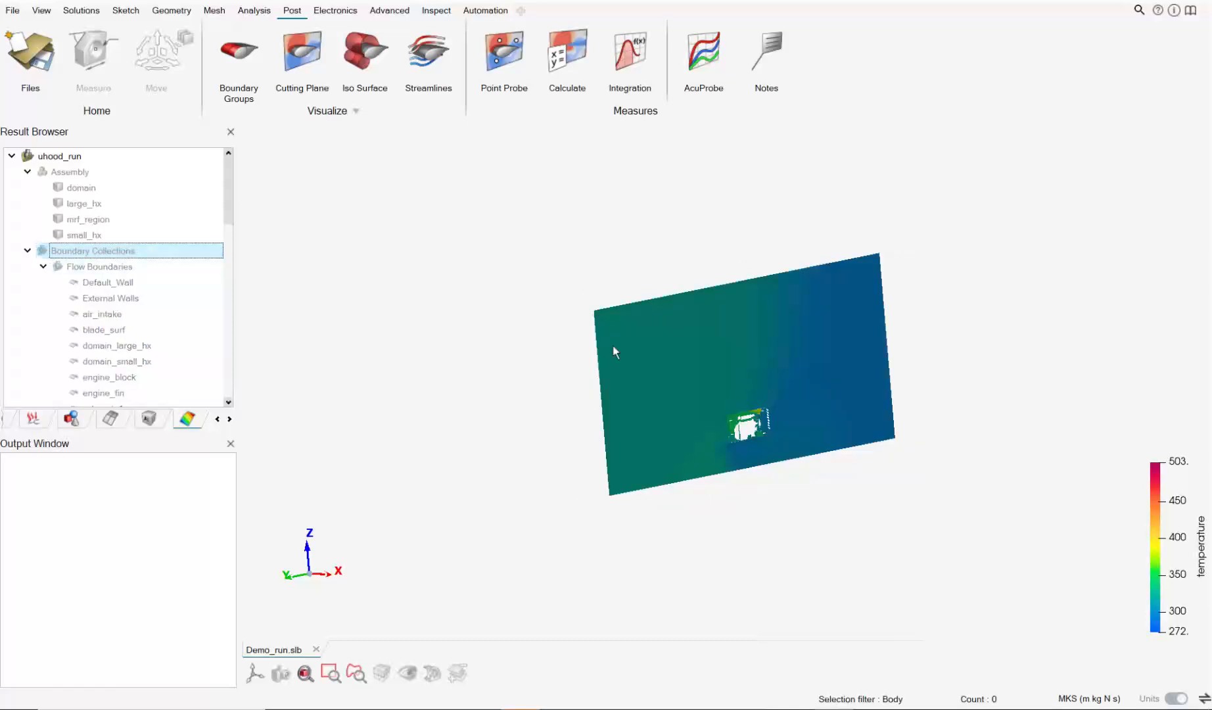
middle_click_drag(613, 346, 801, 376)
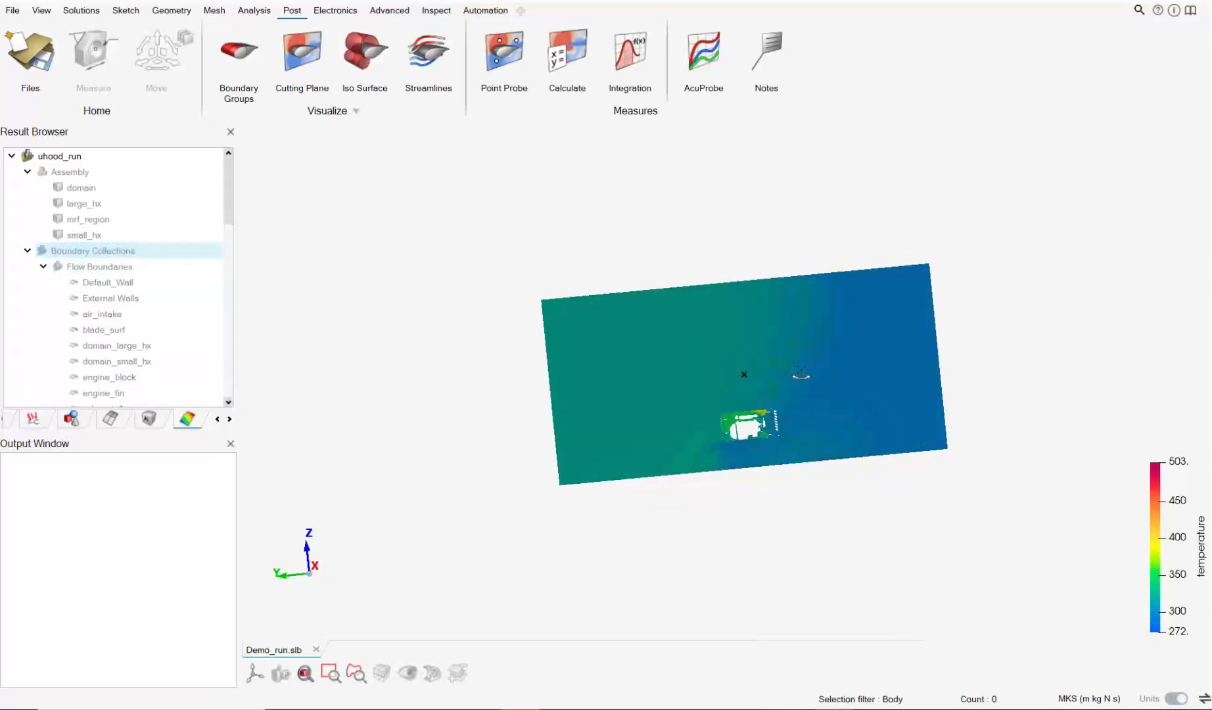
left_click(254, 671)
left_click(383, 650)
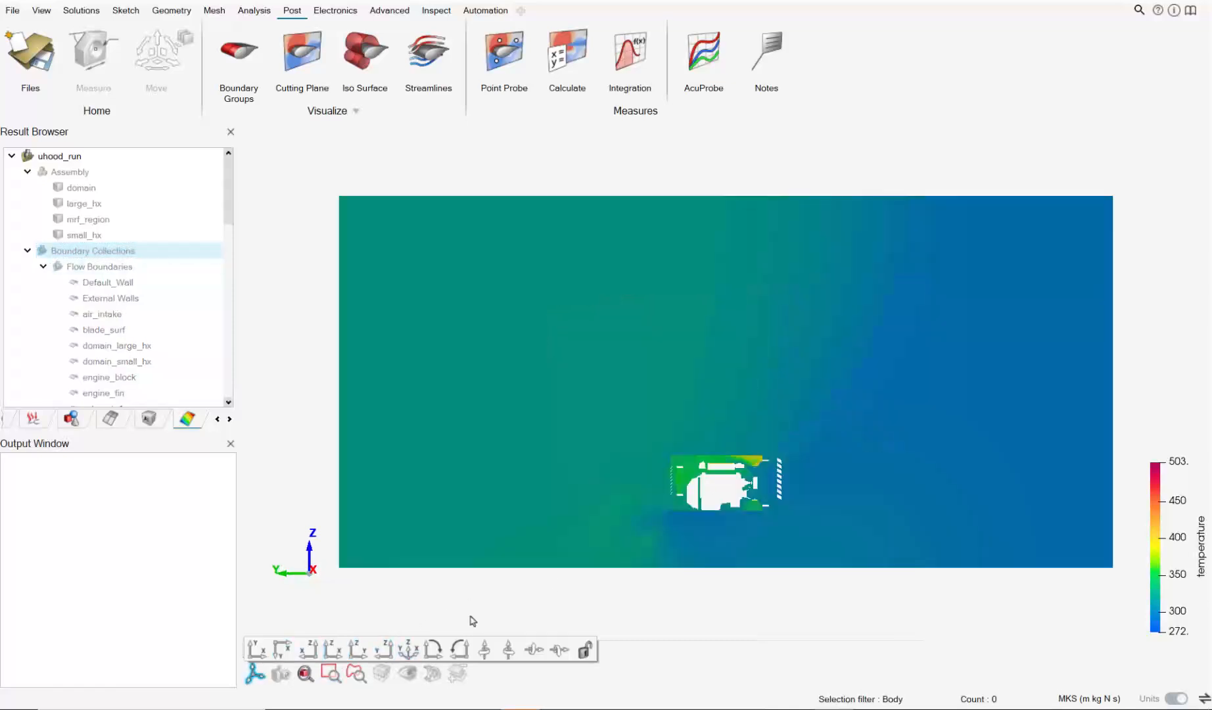
scroll(763, 515, "up", 5)
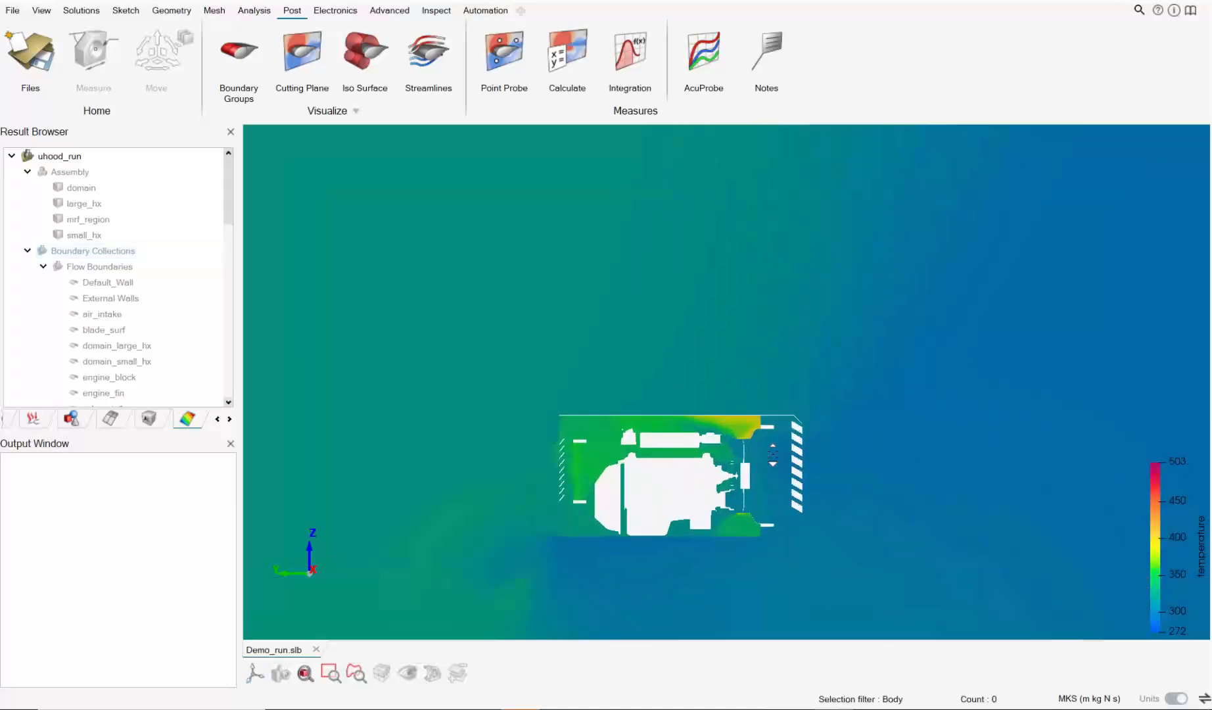
scroll(763, 462, "up", 3)
Step: Reopen CuttingPlane_1 for editing, fit its temperature legend to the plane's own range and examine the underhood contours
scroll(110, 376, "down", 10)
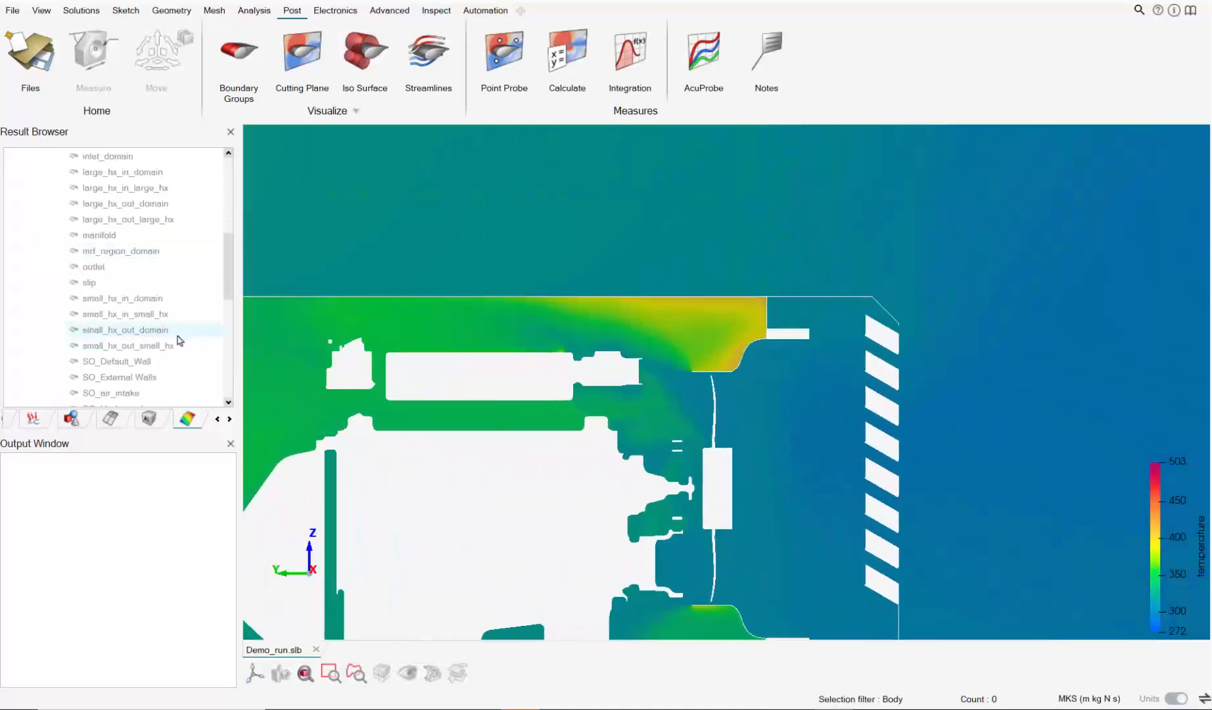
scroll(110, 376, "down", 3)
right_click(81, 393)
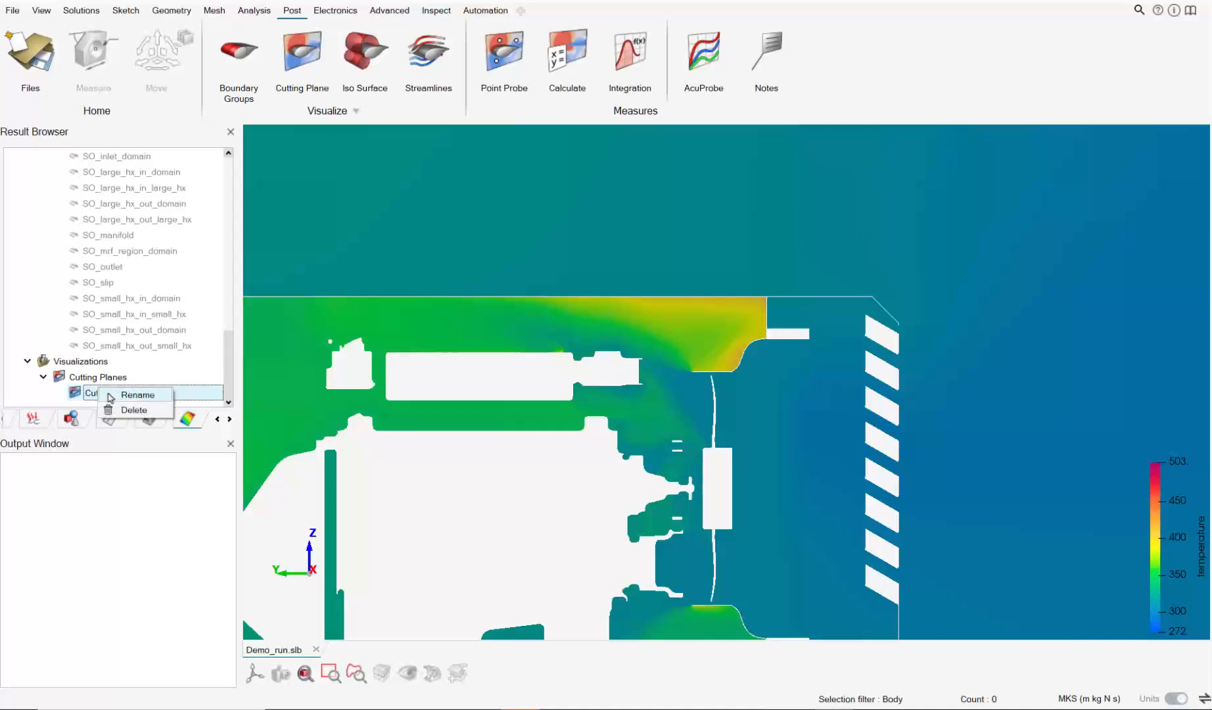
left_click(82, 394)
double_click(99, 394)
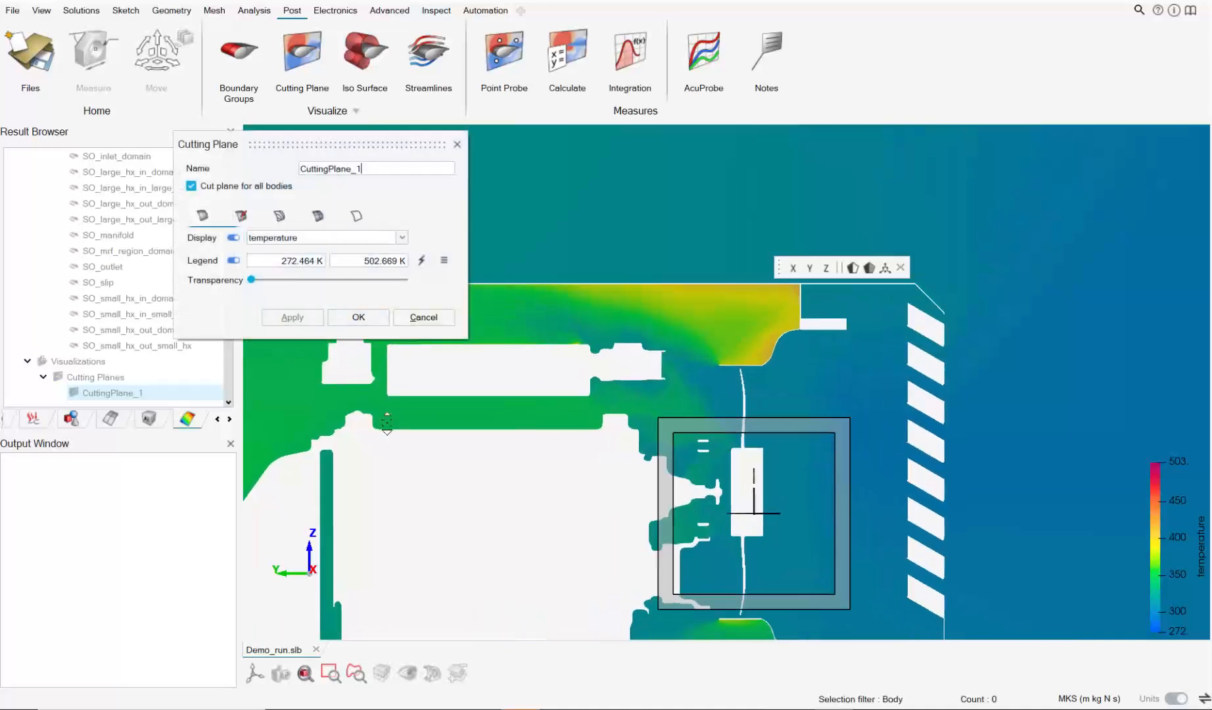
left_click(421, 260)
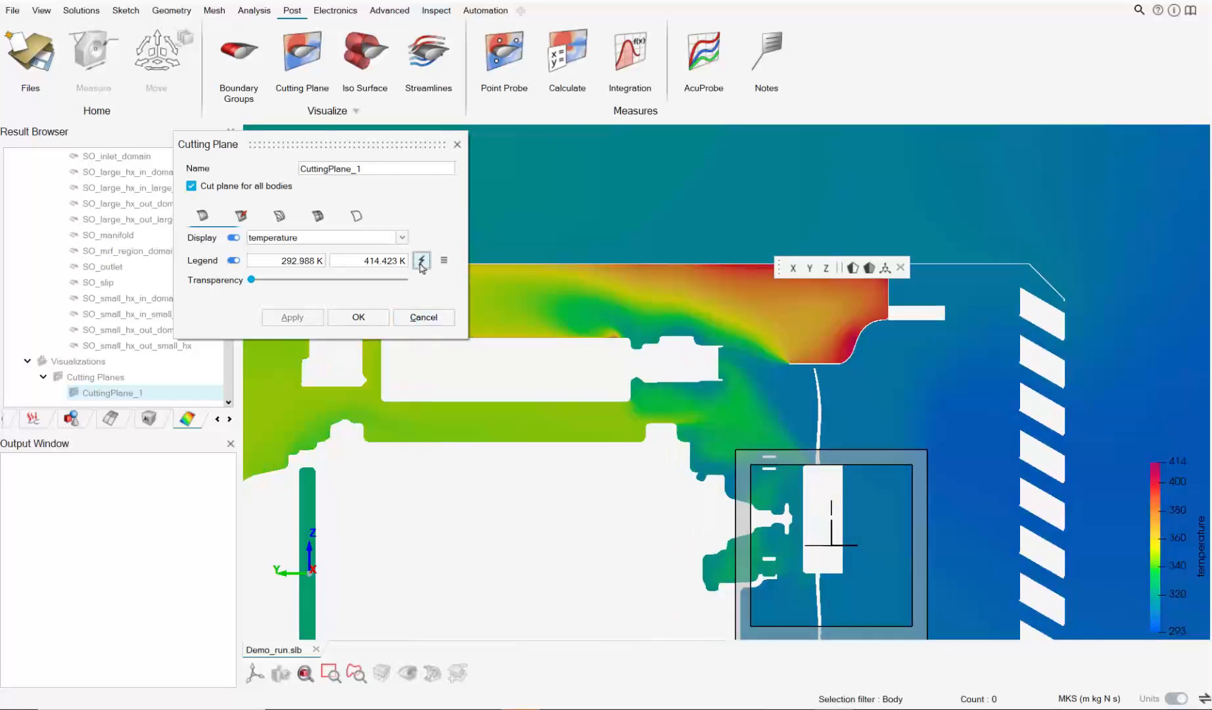
scroll(609, 487, "down", 3)
scroll(608, 487, "up", 4)
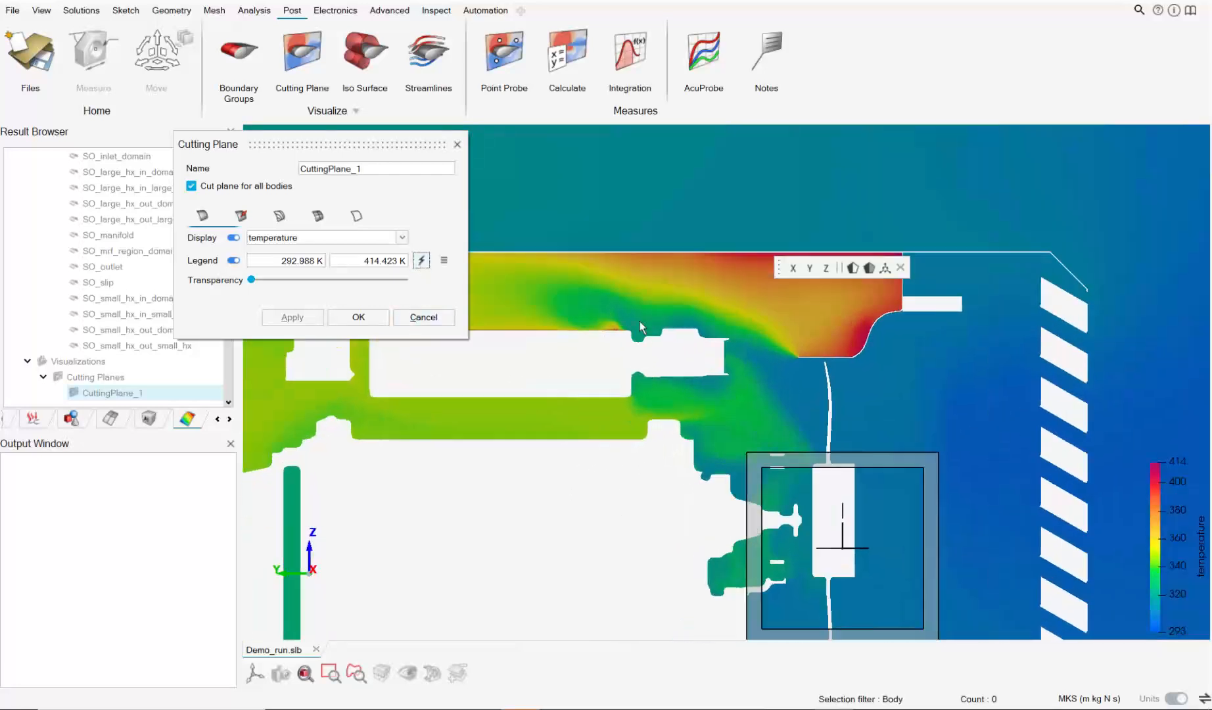
scroll(559, 330, "down", 2)
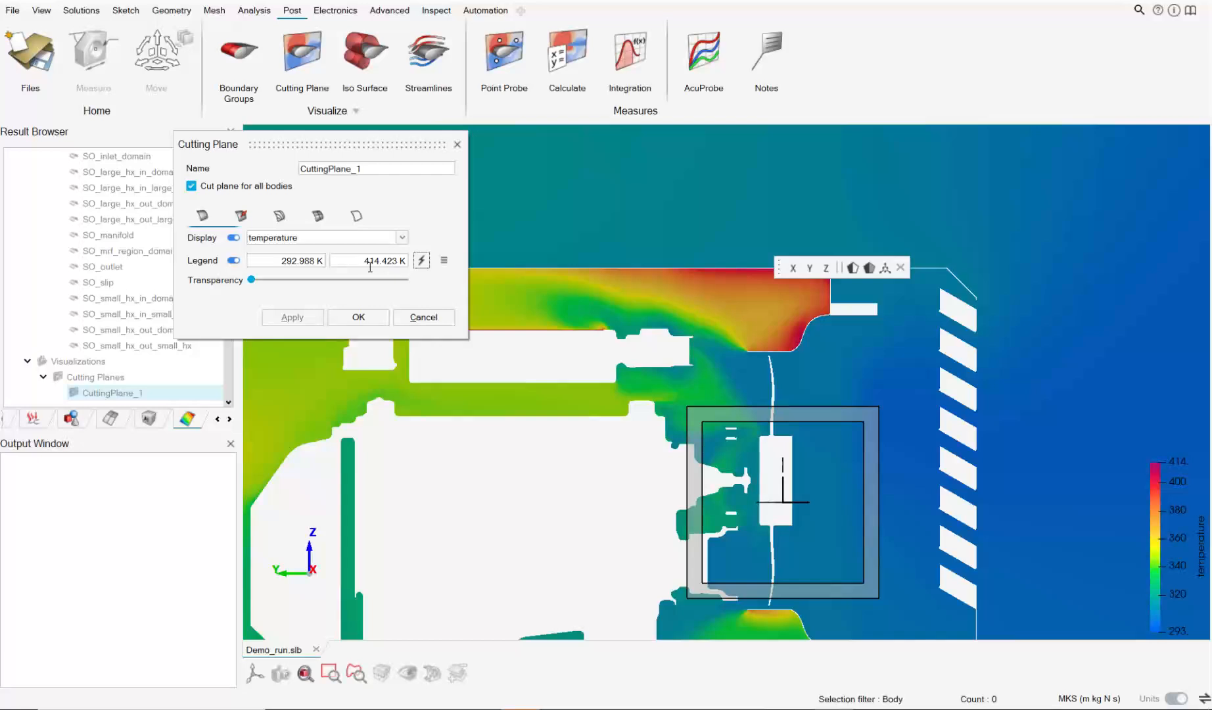
scroll(564, 383, "down", 2)
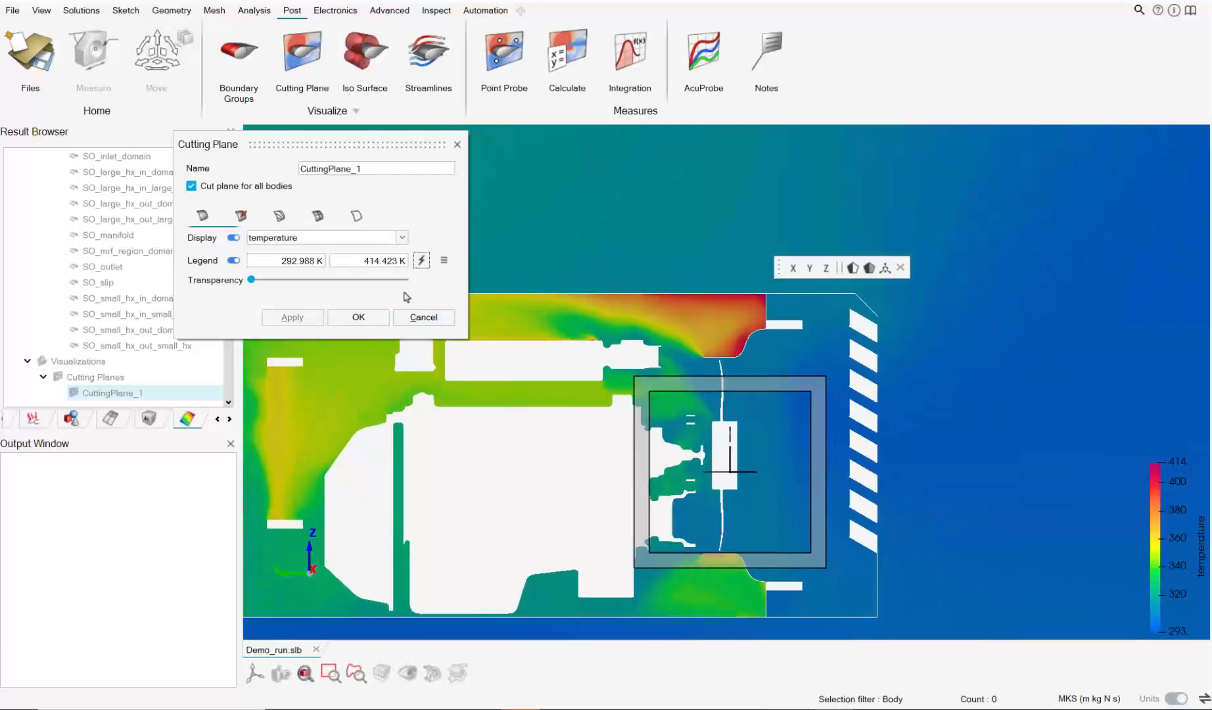
scroll(560, 370, "up", 2)
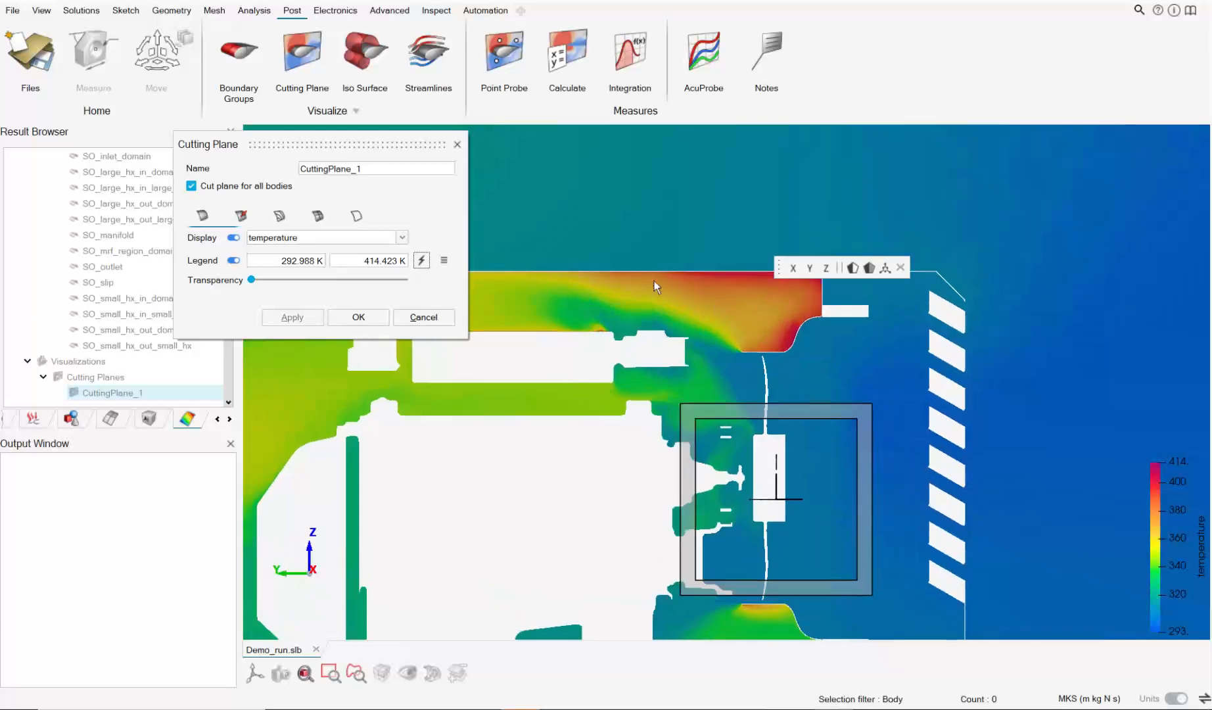
Step: Replace the contour on CuttingPlane_1 with velocity vectors coloured by temperature and set the vector scaling to Uniform
left_click(234, 238)
left_click(231, 238)
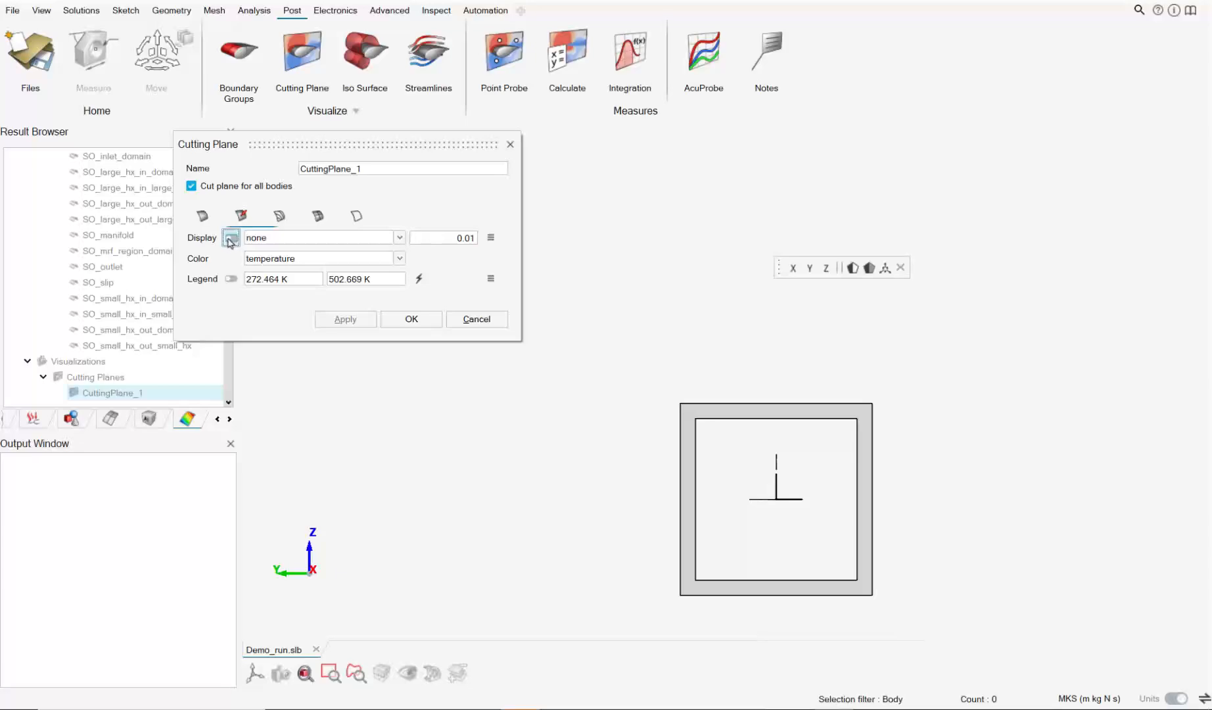
left_click(270, 238)
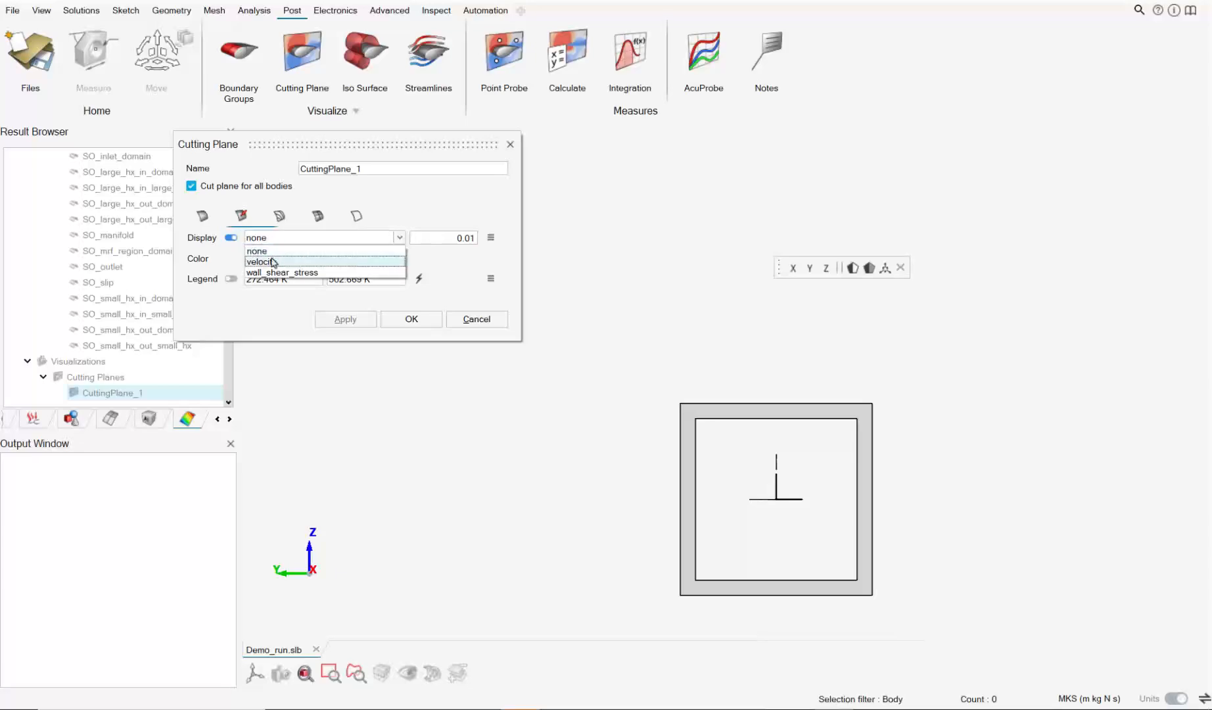
left_click(273, 263)
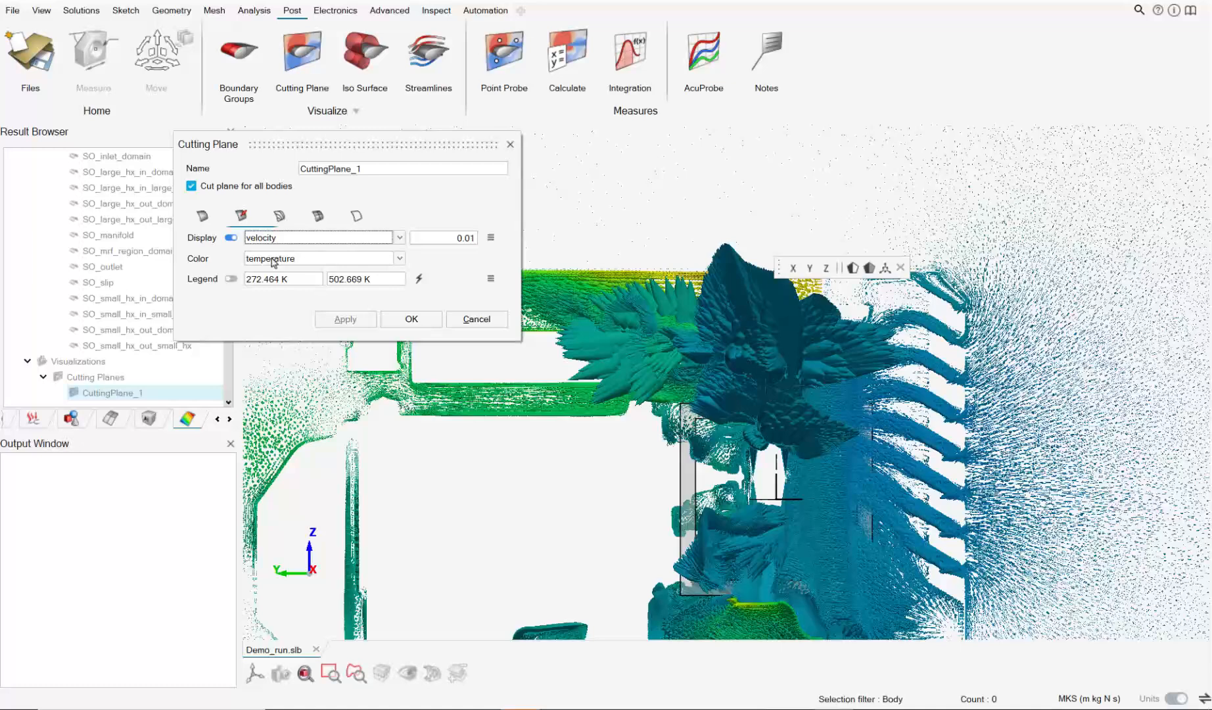
left_click(491, 238)
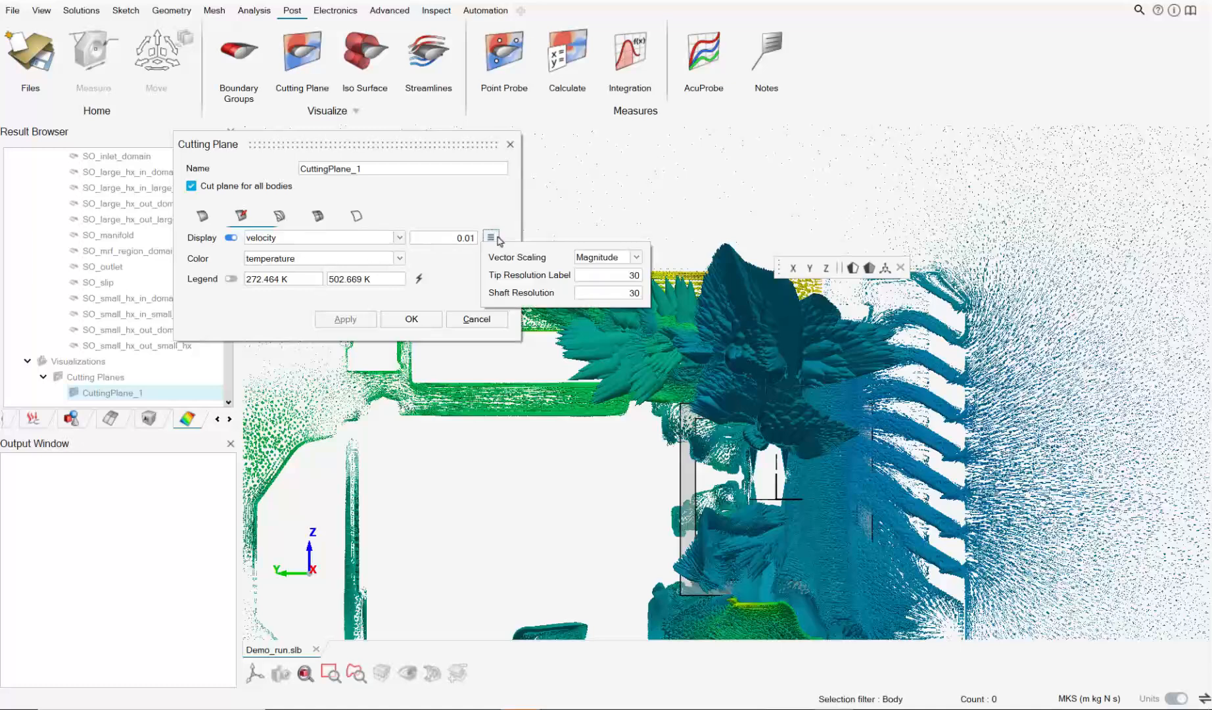
left_click(589, 259)
left_click(590, 269)
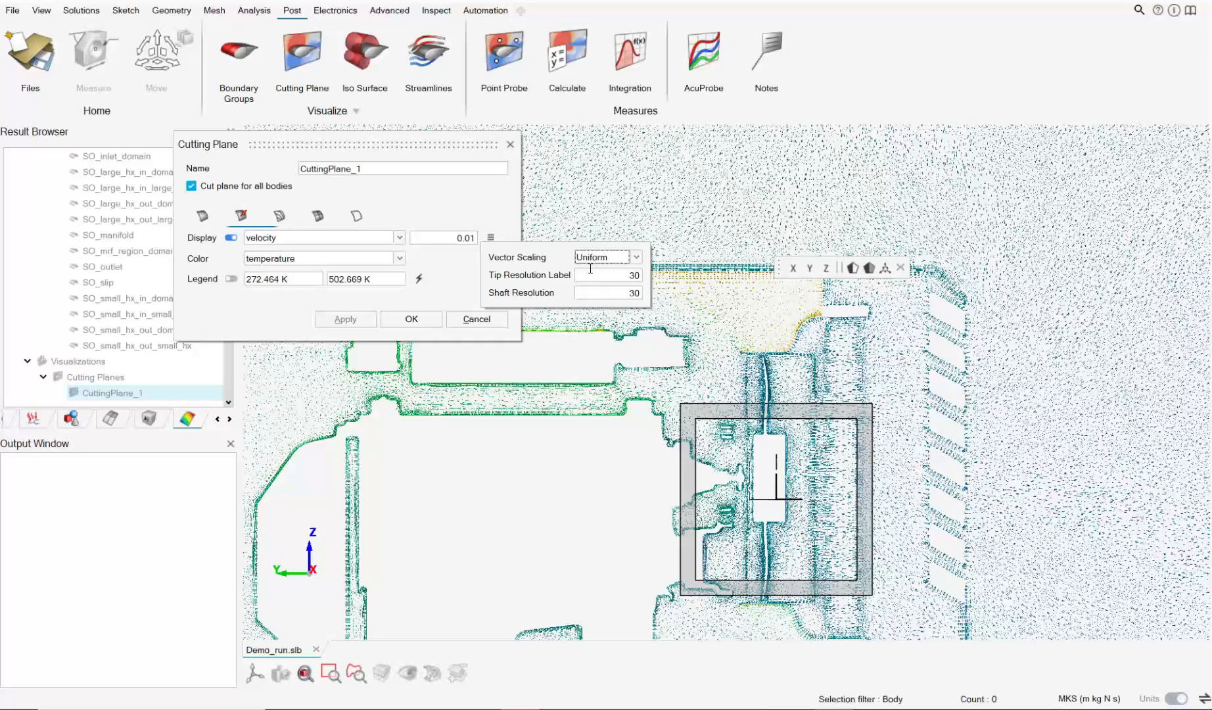
Step: Set the CuttingPlane_1 vector scale to 0.03, show the temperature legend fitted to the plane's own range, and accept the settings
left_click(485, 238)
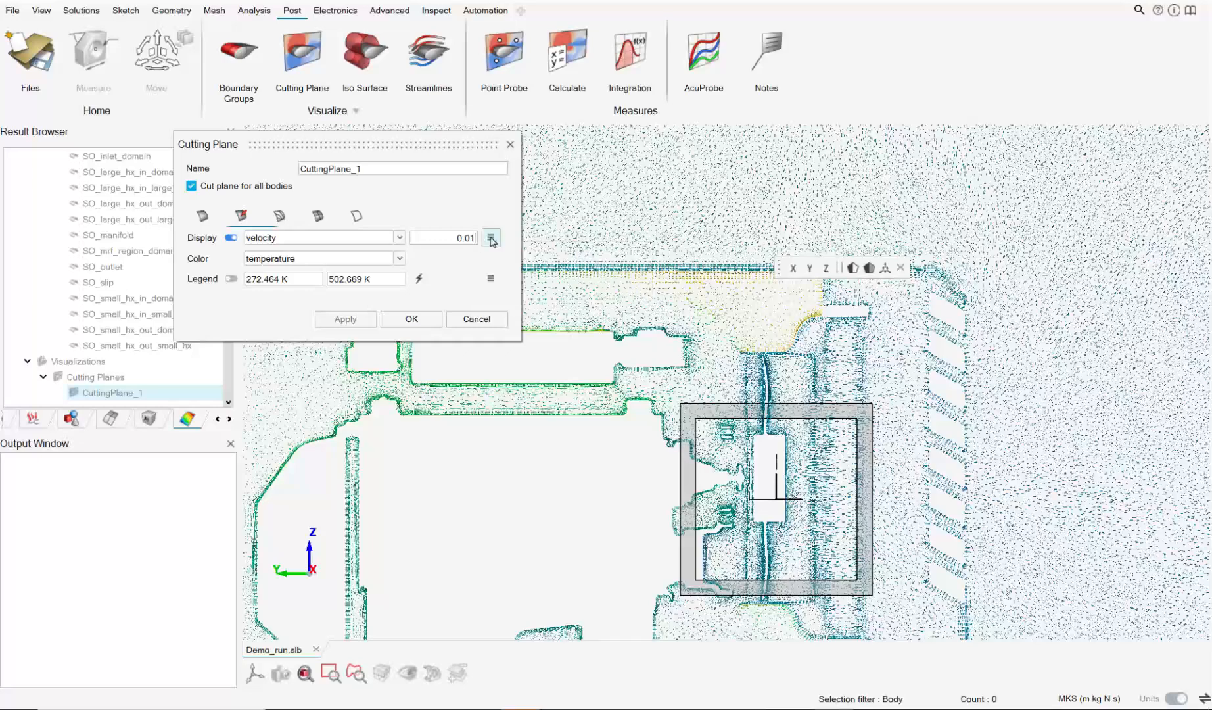
key("BackSpace")
type("3")
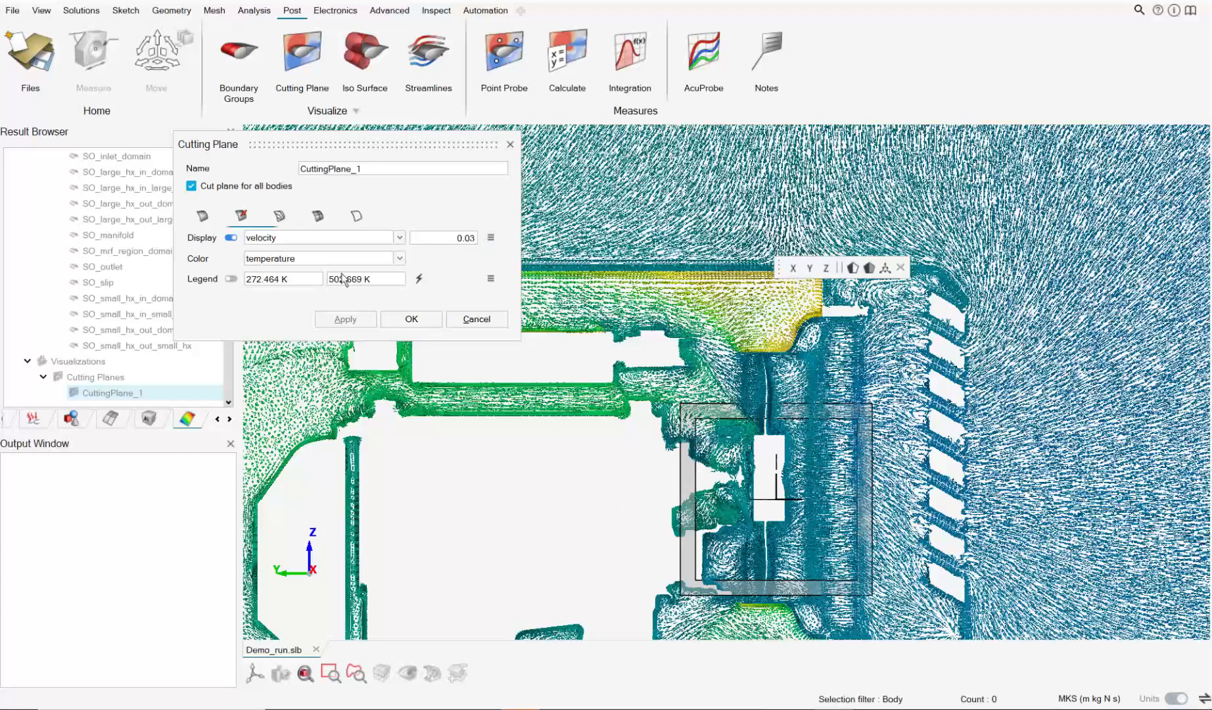
left_click(231, 279)
left_click(419, 278)
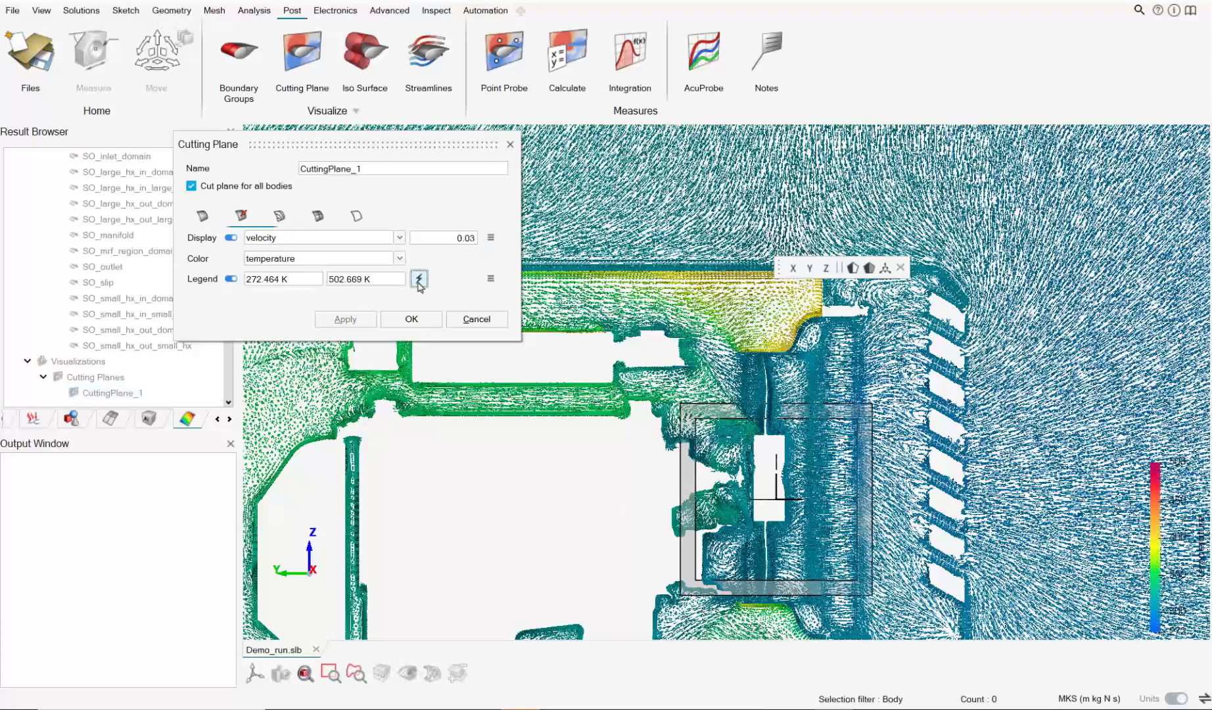
left_click(412, 319)
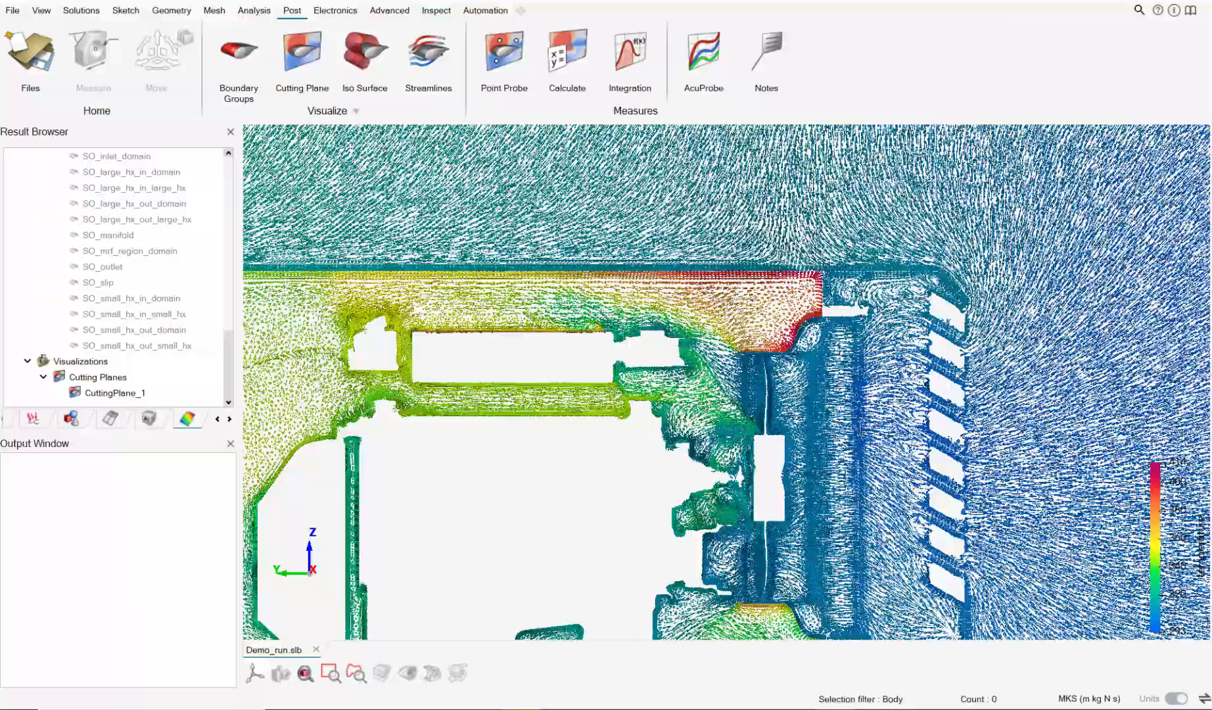
Step: Examine the temperature-coloured velocity vectors around the fan, its shroud and the recirculation zone beside the engine
scroll(886, 558, "up", 5)
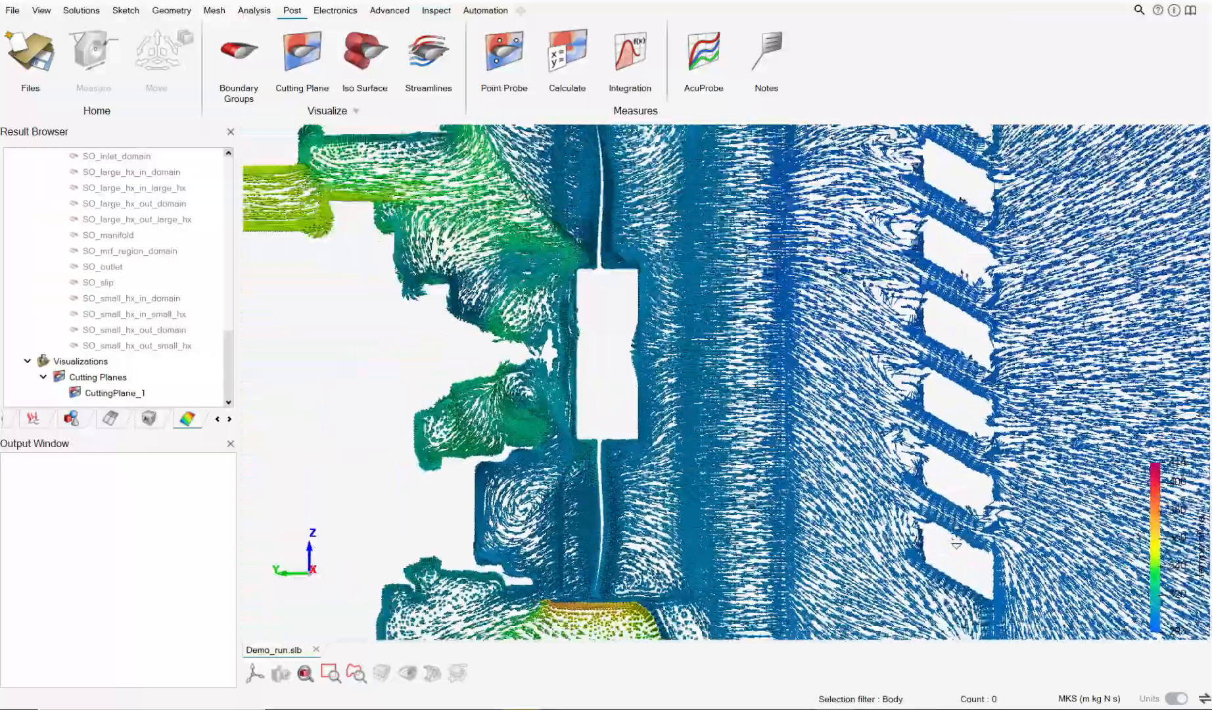
scroll(956, 543, "down", 3)
scroll(1060, 388, "down", 4)
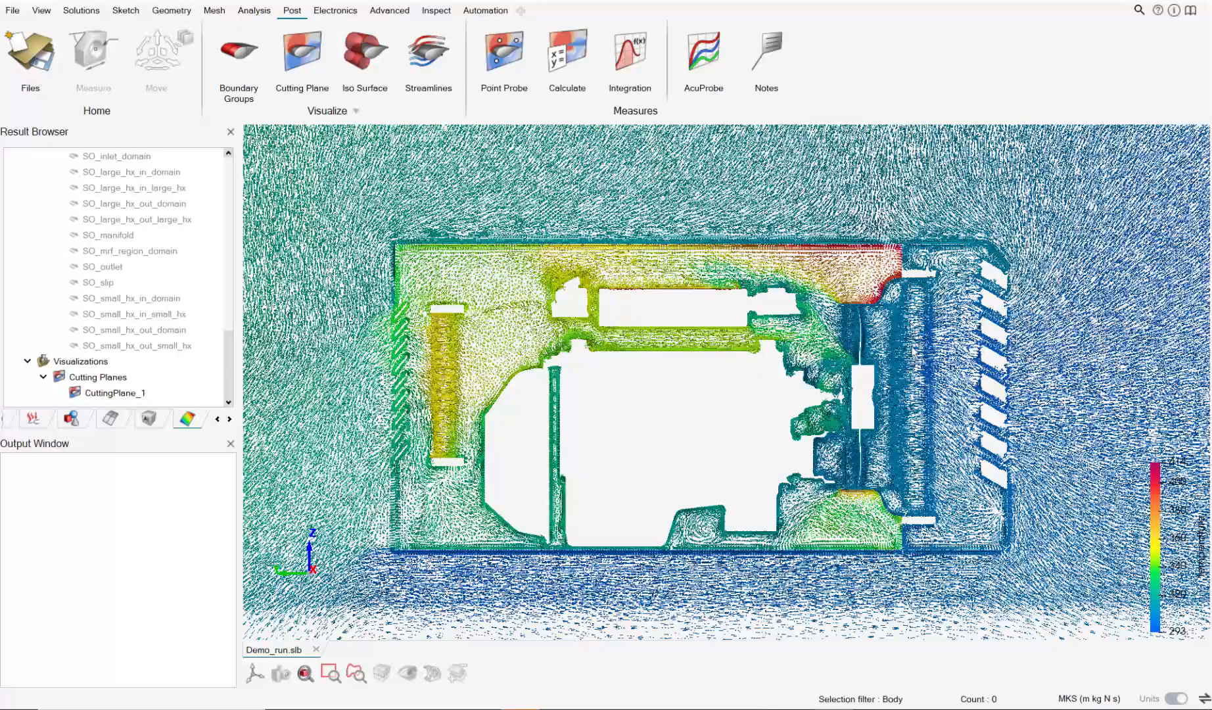
scroll(914, 350, "up", 6)
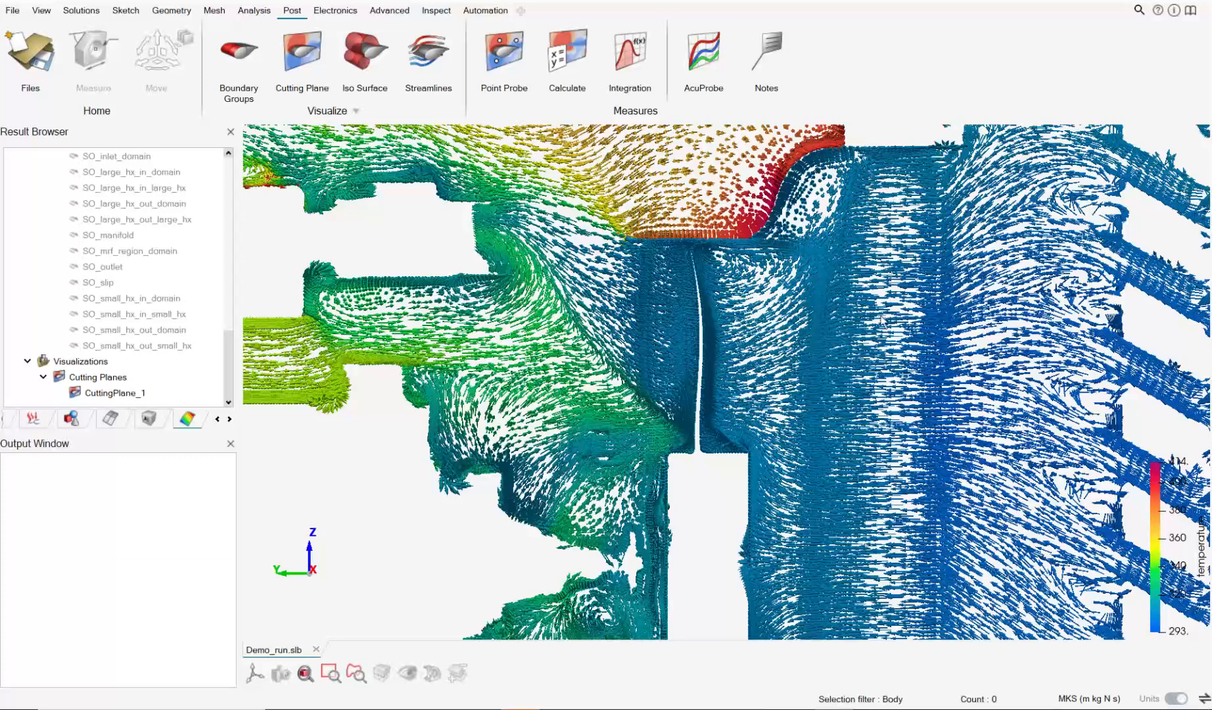
scroll(464, 233, "up", 5)
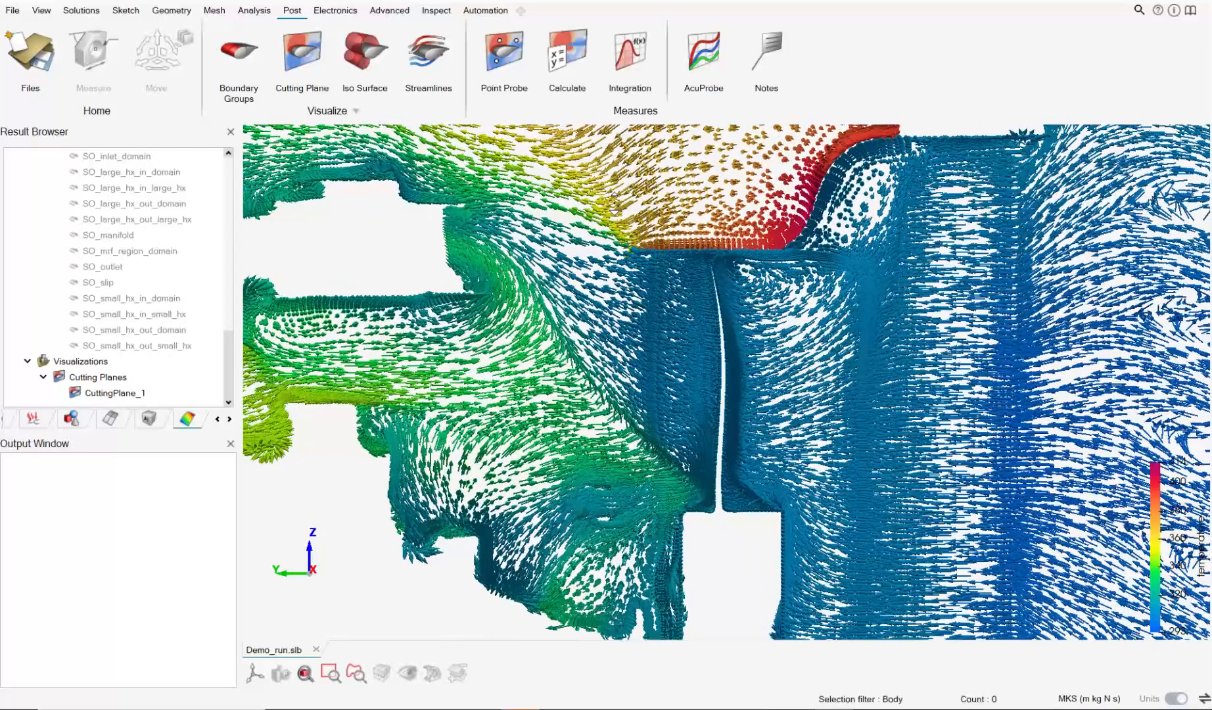
scroll(464, 233, "up", 1)
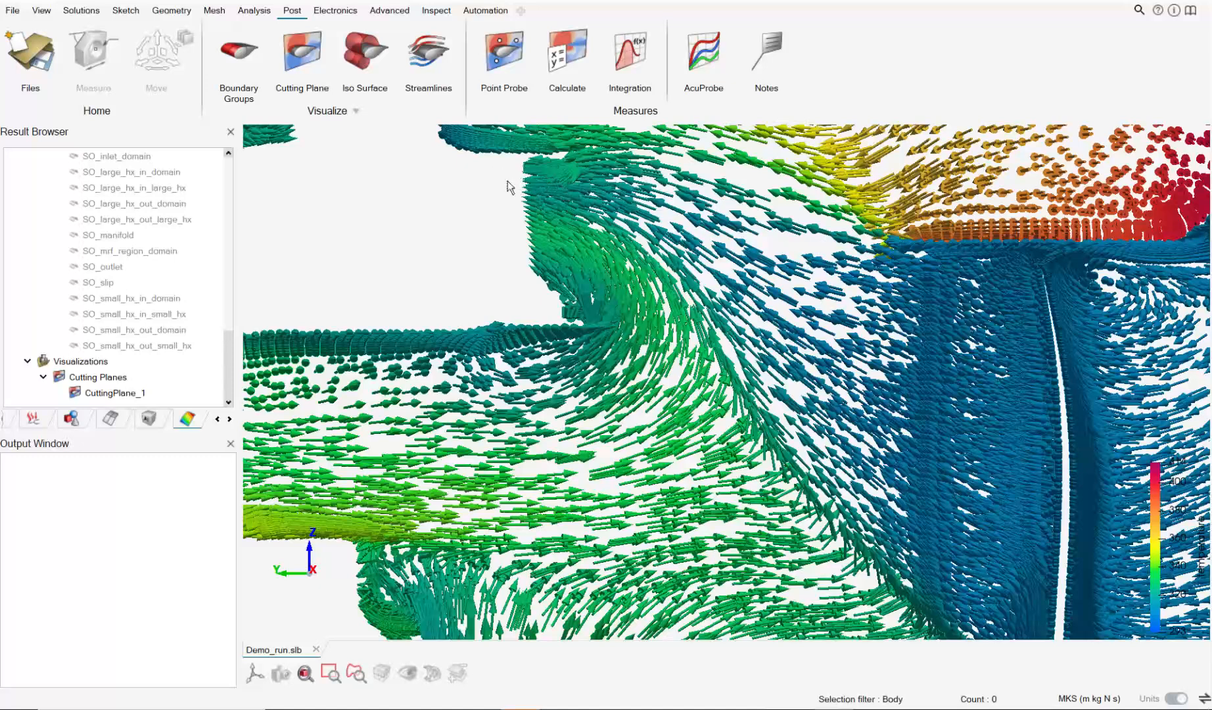
scroll(492, 200, "up", 2)
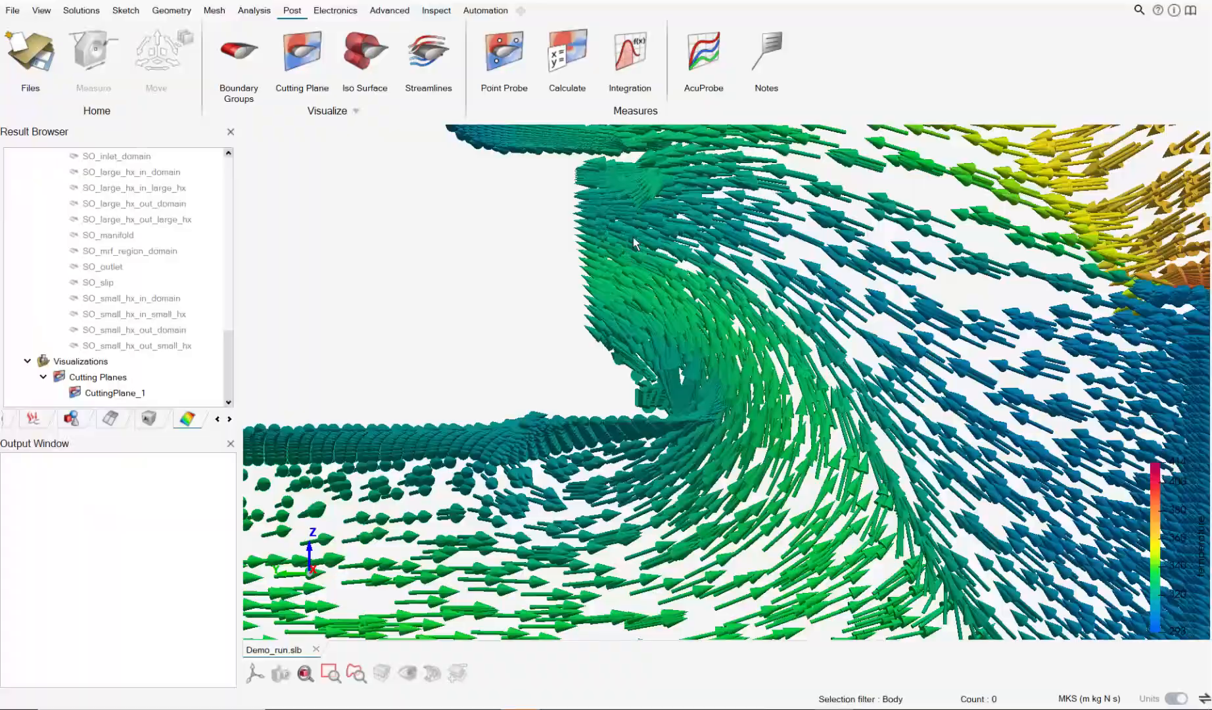
scroll(632, 236, "down", 3)
scroll(645, 257, "down", 4)
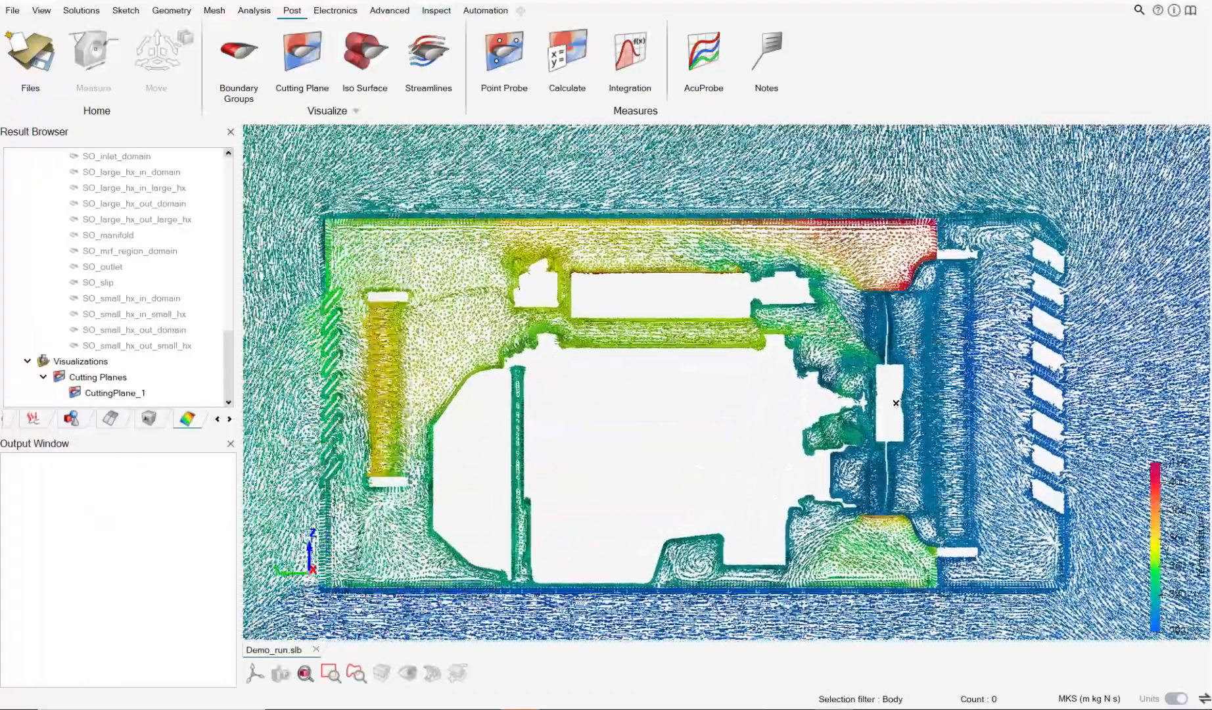
Step: Examine the flow vectors through the heat exchanger and louvres at the +Y end, and across the whole underhood section
scroll(383, 361, "up", 5)
scroll(376, 394, "up", 1)
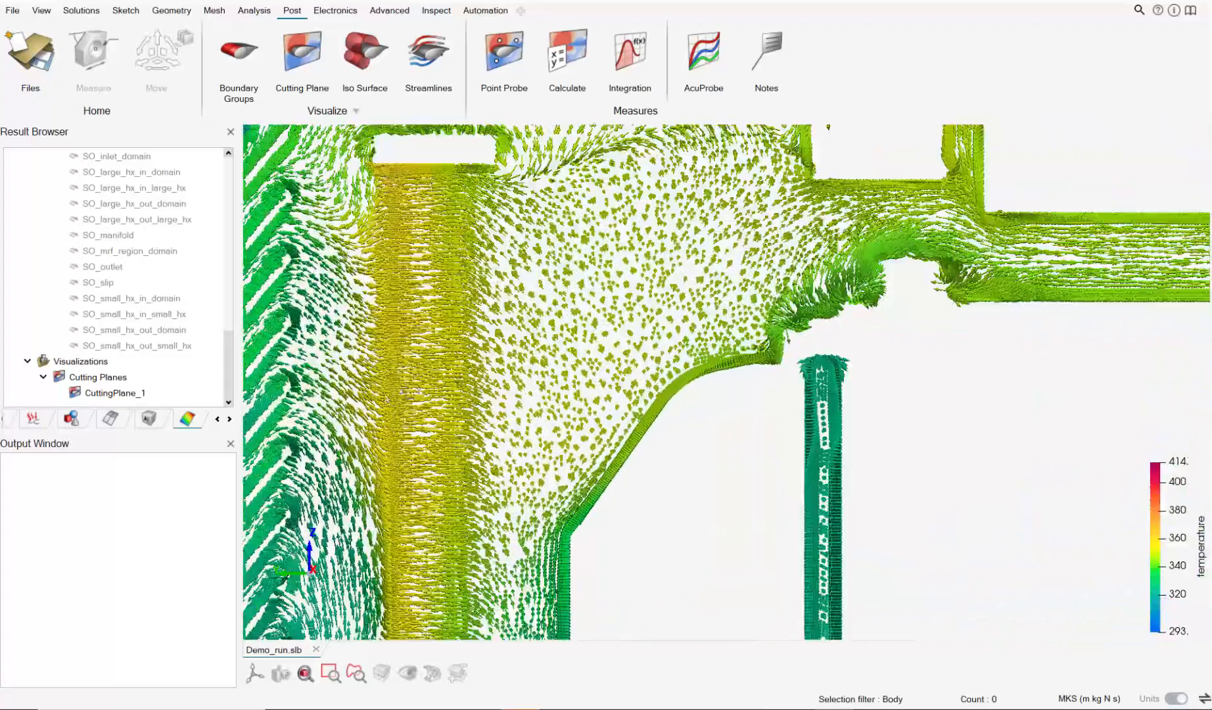
middle_click_drag(404, 389, 471, 356)
scroll(517, 334, "down", 1)
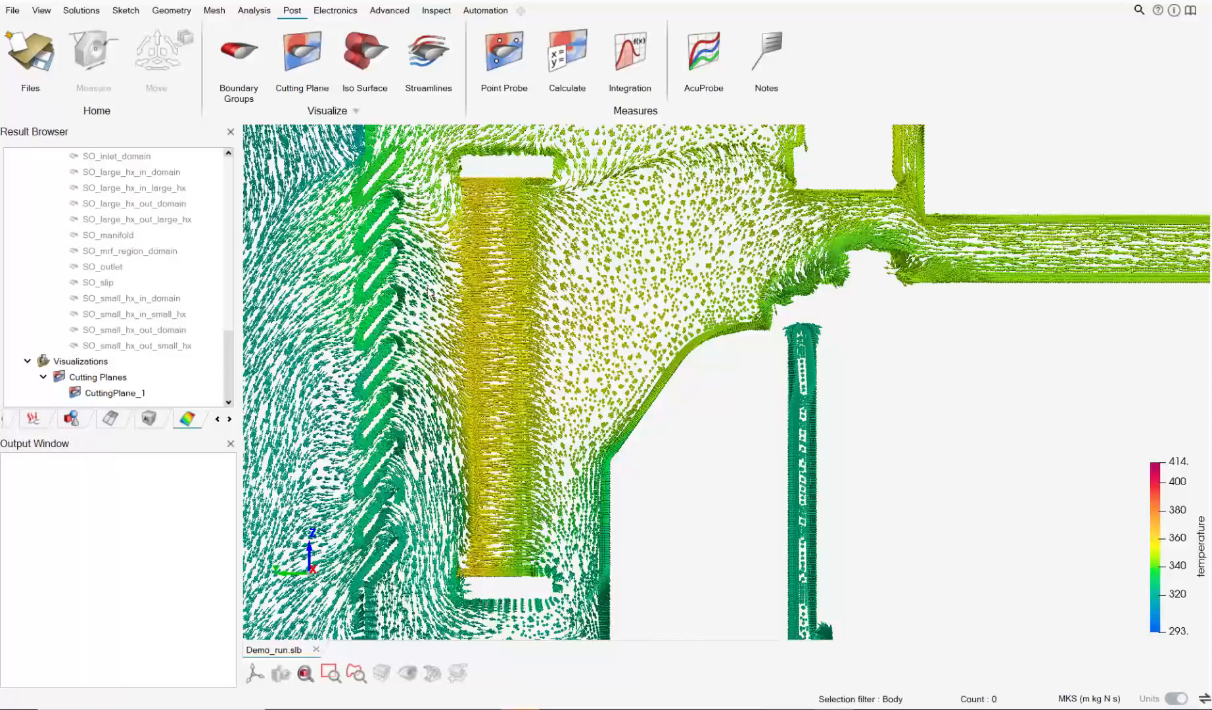
scroll(472, 317, "up", 1)
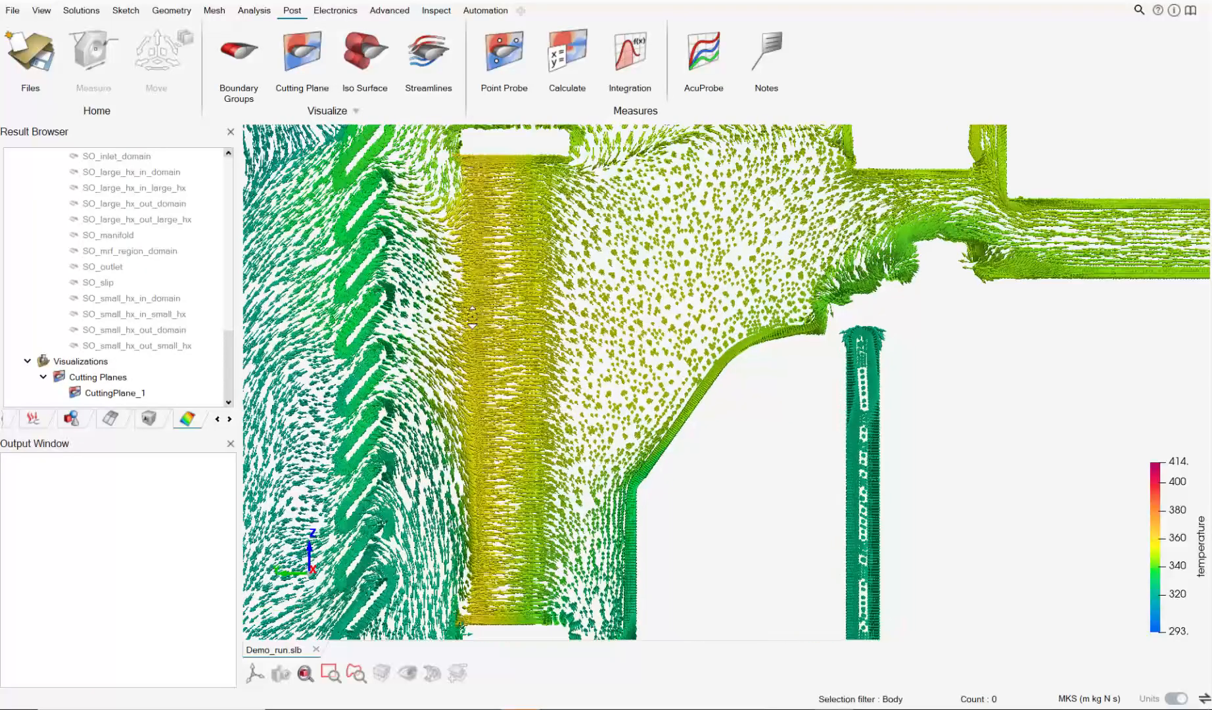
scroll(472, 317, "down", 5)
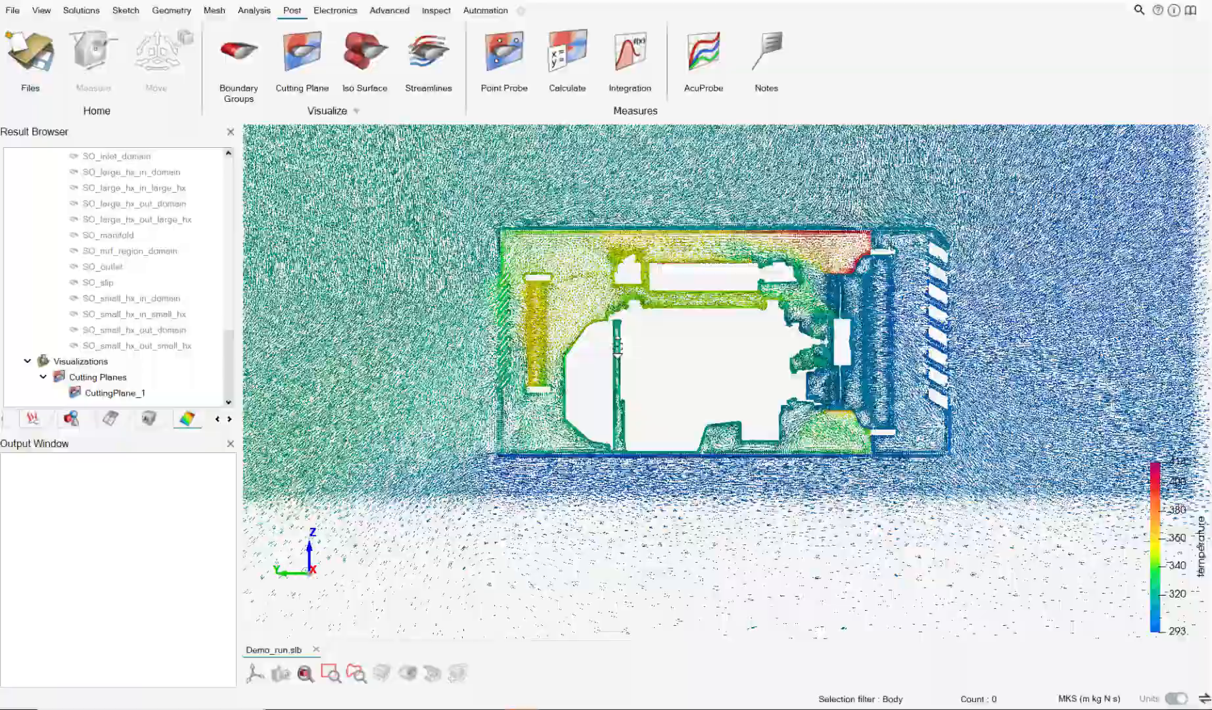
scroll(616, 346, "down", 1)
right_click_drag(623, 362, 535, 397)
scroll(677, 322, "up", 6)
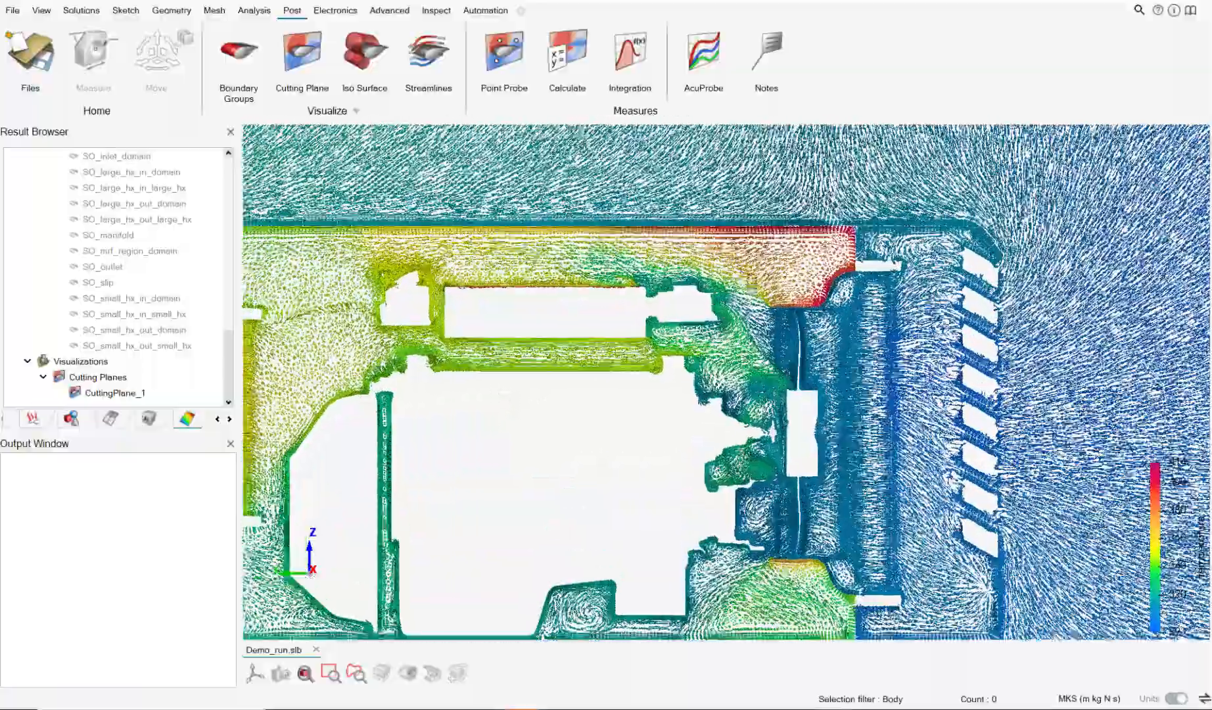
scroll(736, 282, "down", 4)
scroll(644, 394, "down", 5)
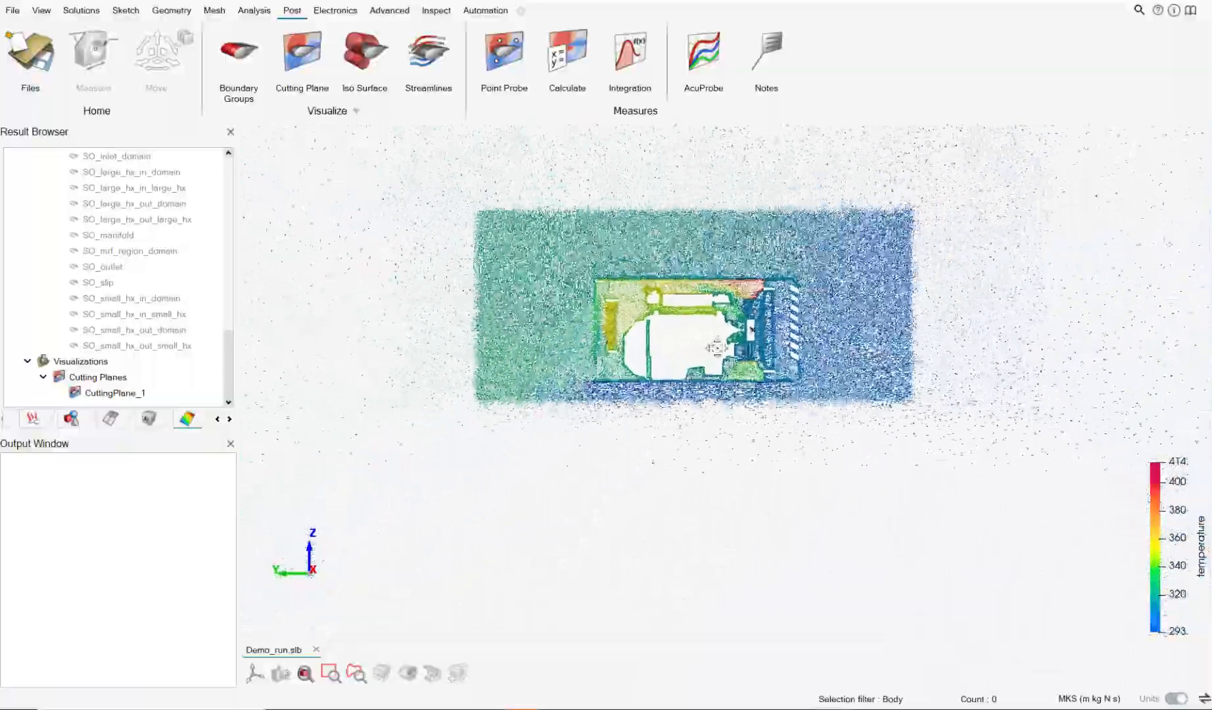
scroll(644, 394, "up", 2)
scroll(717, 337, "up", 3)
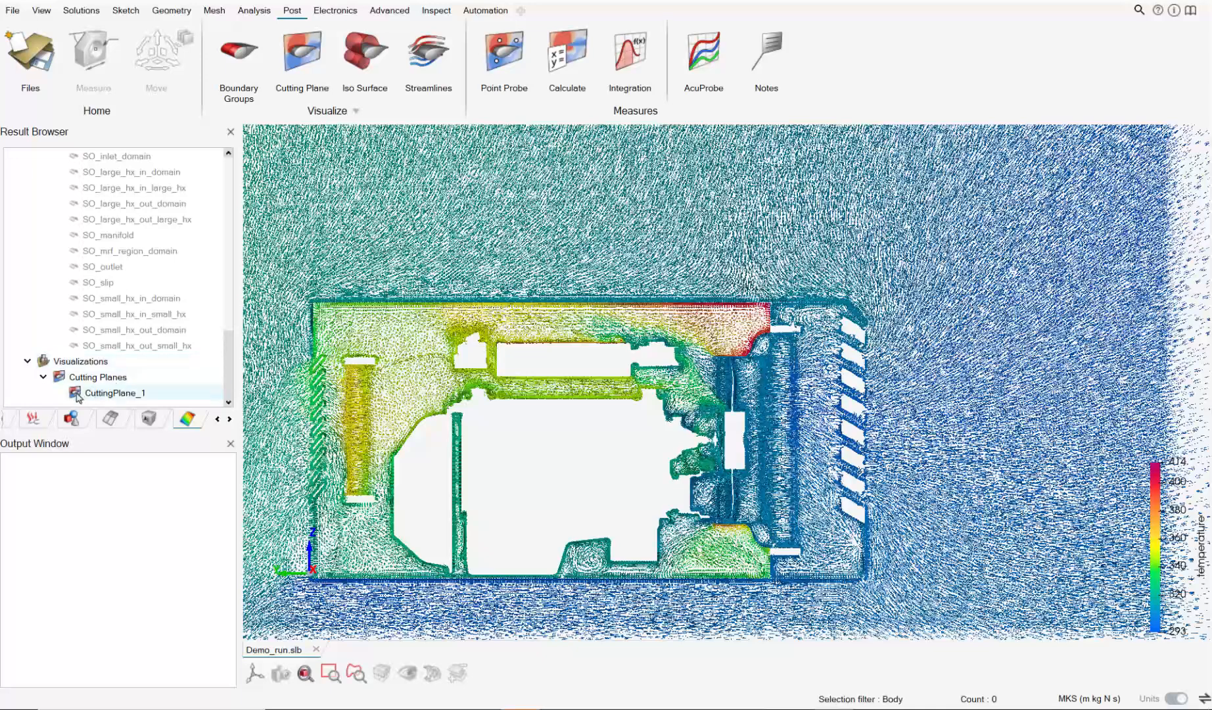
Step: Hide CuttingPlane_1 and display only the SO_exhaust_1 and SO_exhaust_2 boundary surfaces
left_click(77, 393)
left_click(75, 392)
scroll(92, 328, "up", 10)
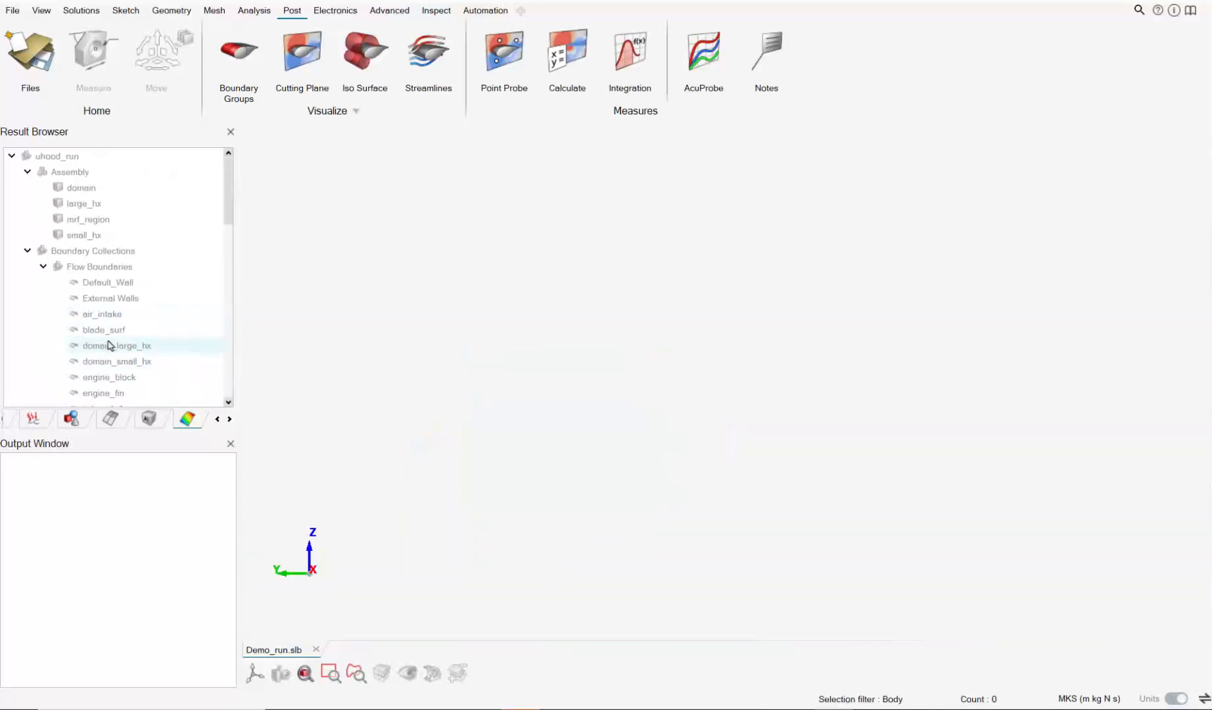
scroll(110, 332, "down", 8)
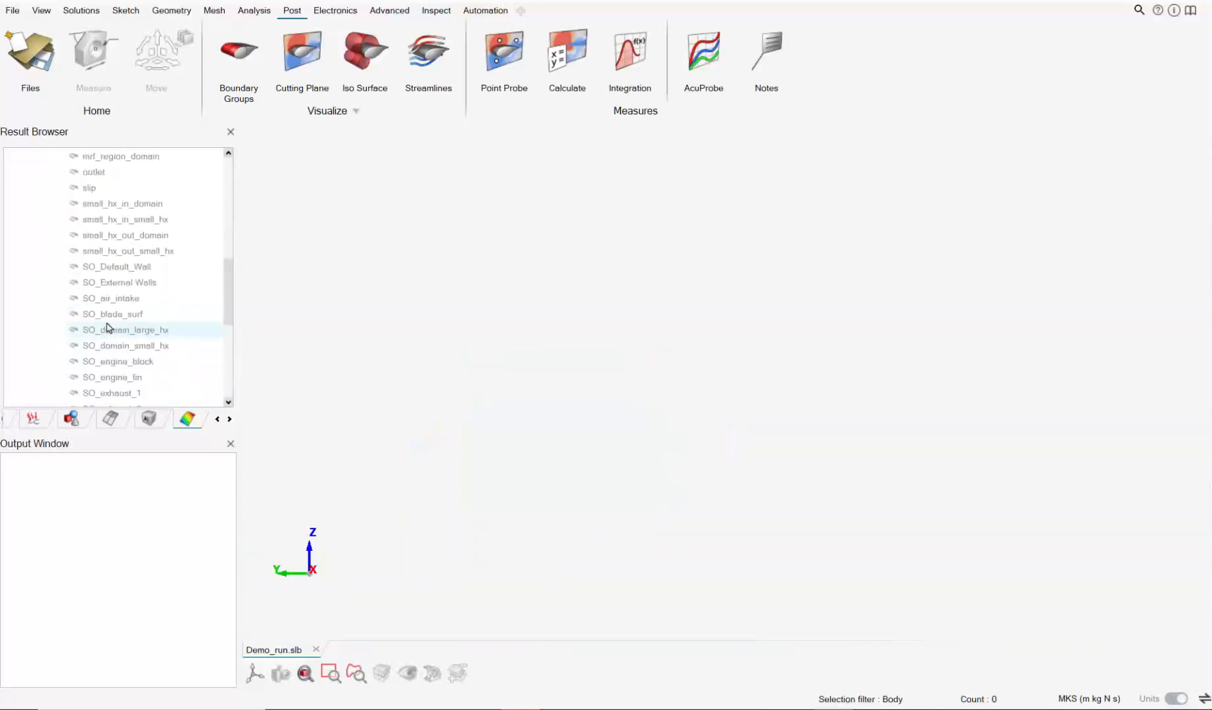
scroll(109, 328, "up", 7)
scroll(108, 327, "up", 1)
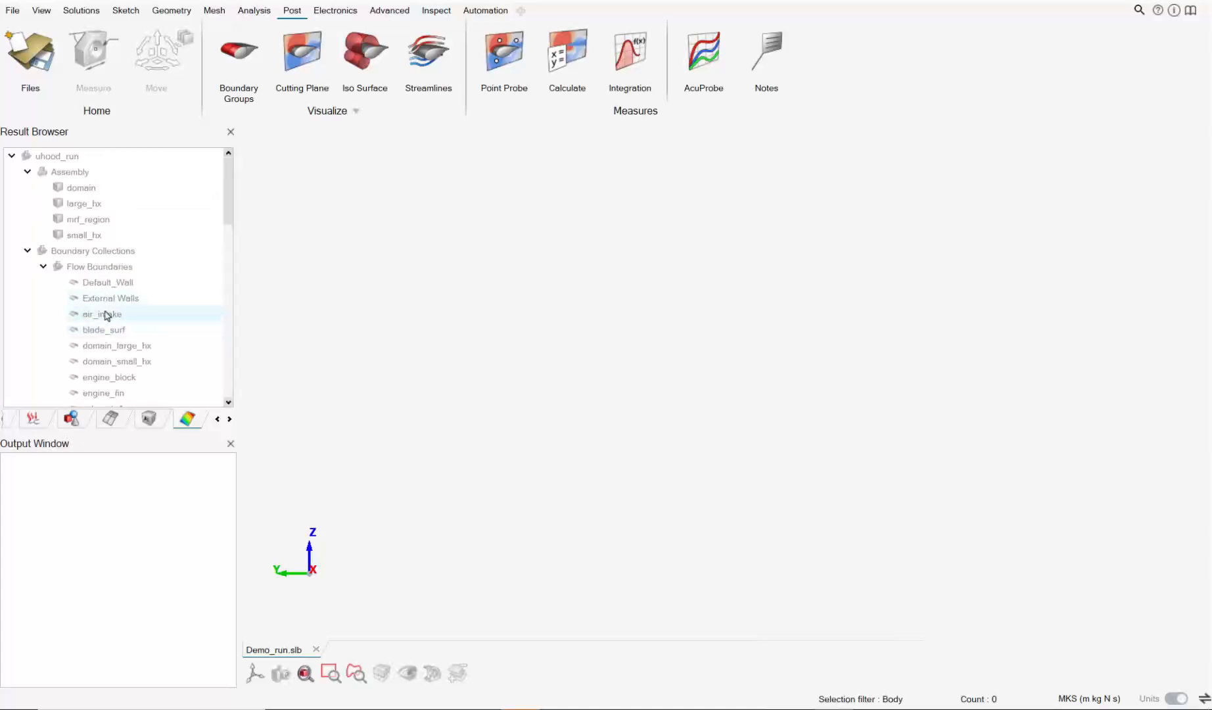
scroll(107, 316, "down", 5)
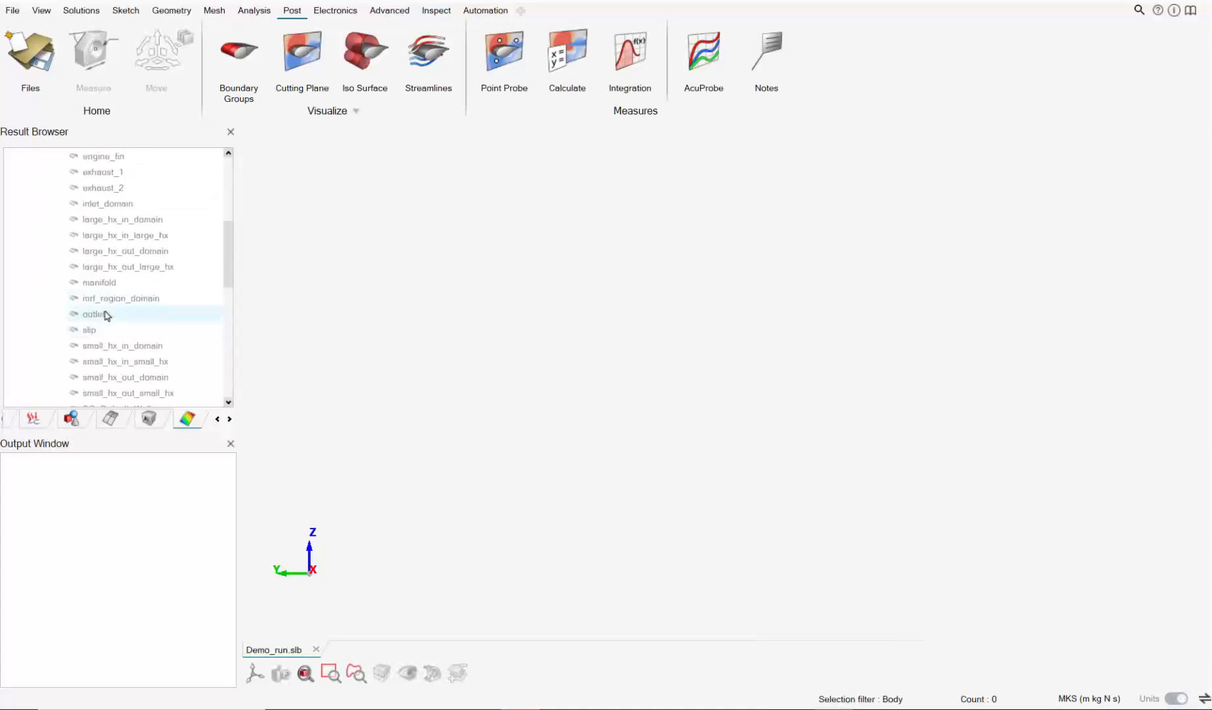
scroll(85, 191, "down", 5)
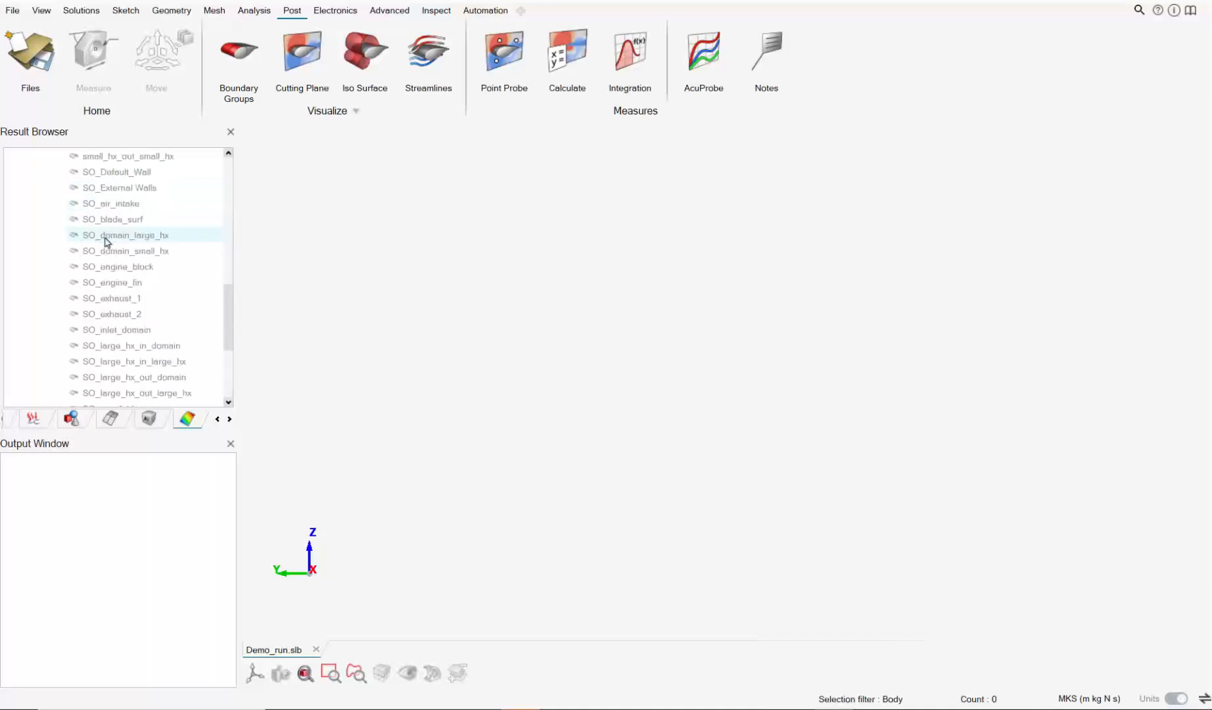
left_click(74, 299)
left_click(74, 315)
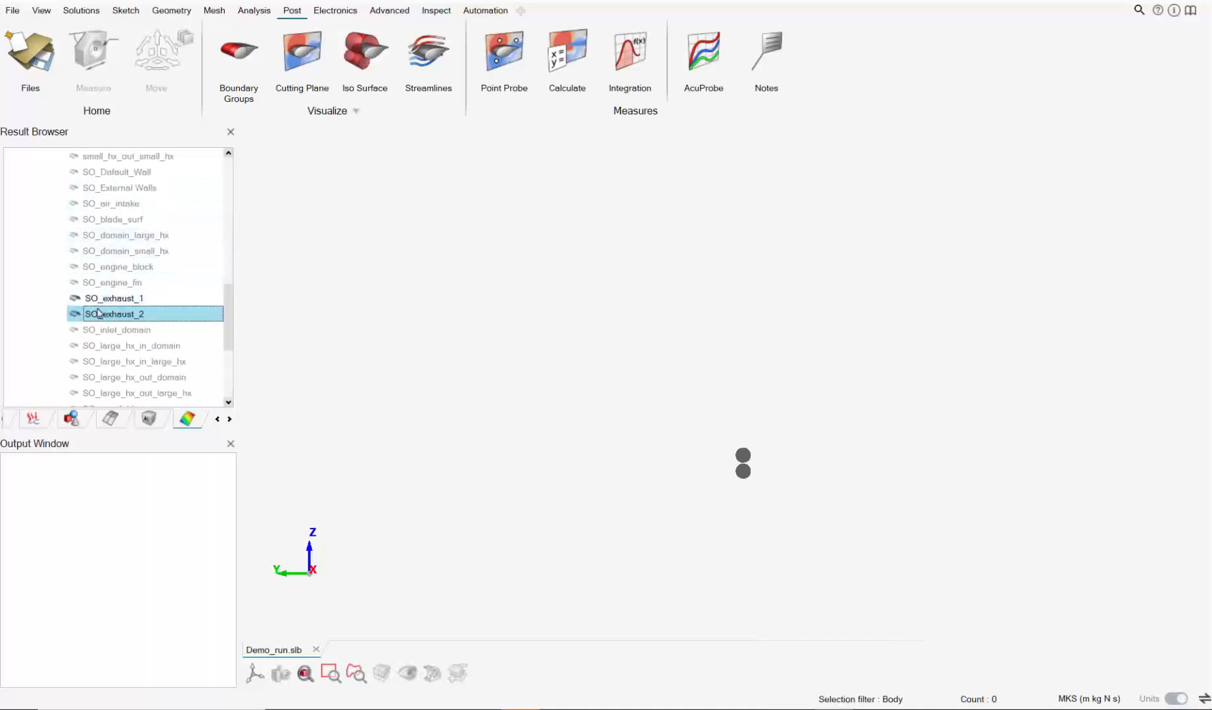
Step: Start a second cutting plane normal to Z through the exhausts and examine its temperature contour near the exhaust outlet
middle_click_drag(739, 462, 706, 463)
left_click(296, 67)
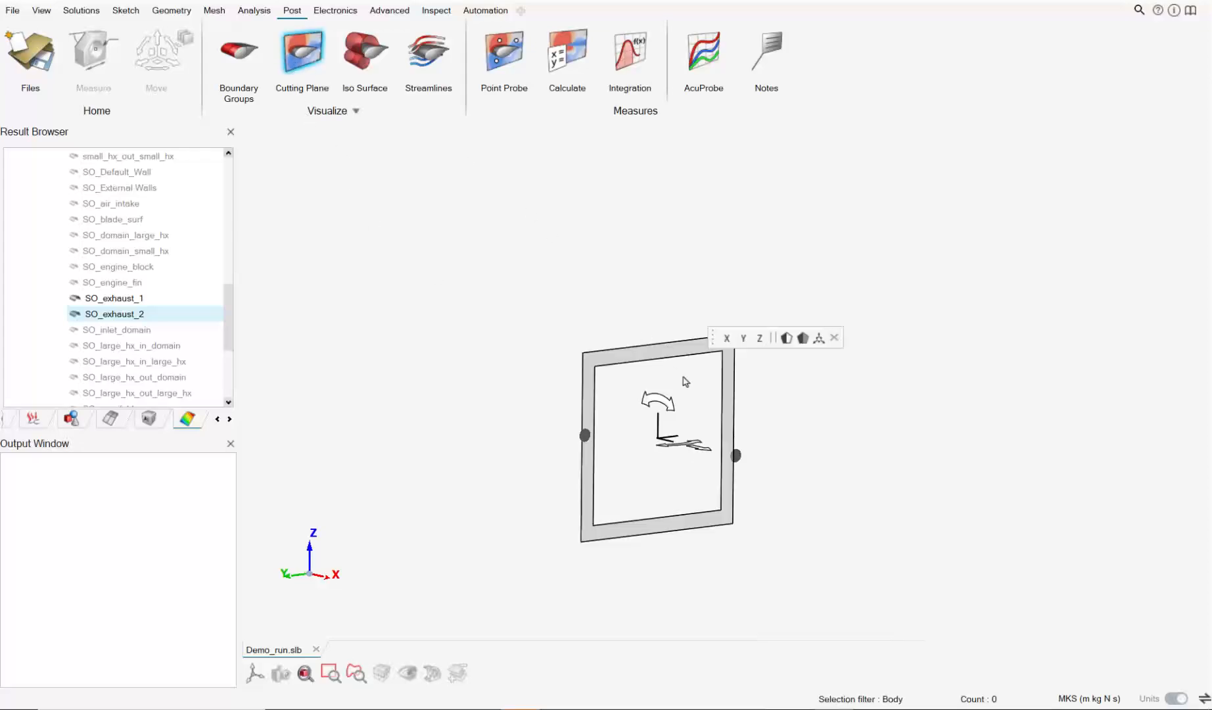
middle_click_drag(628, 287, 737, 321)
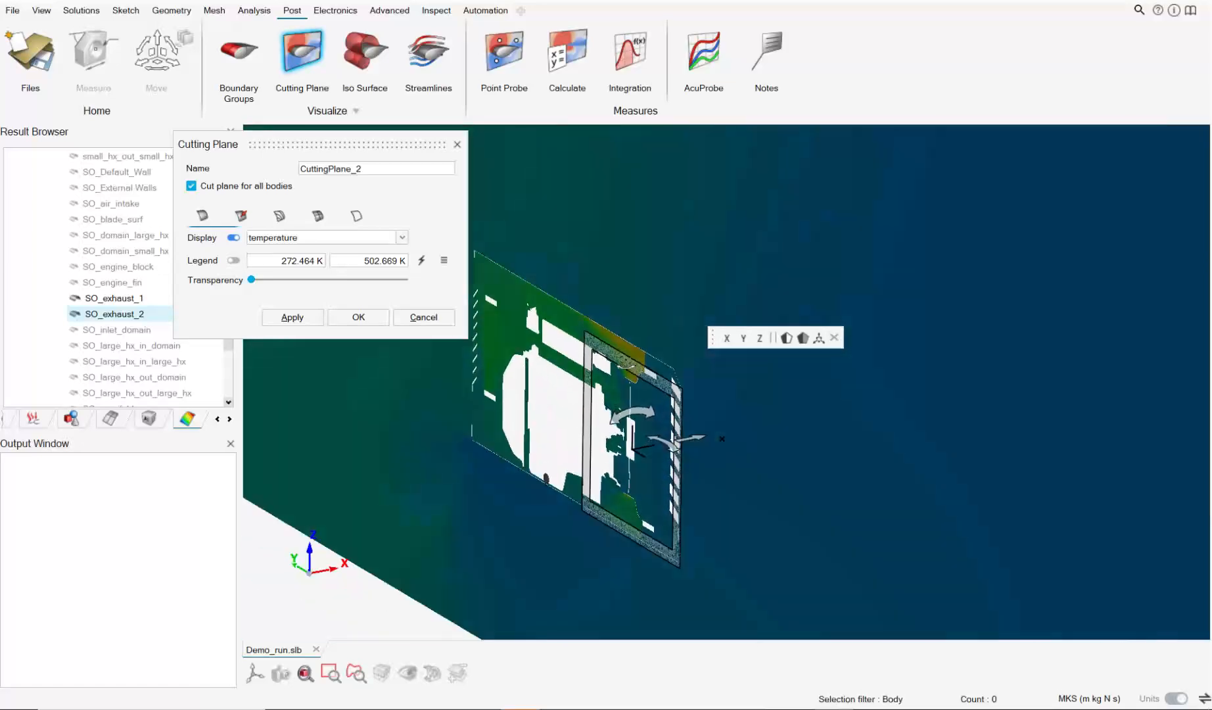
left_click(760, 337)
middle_click_drag(626, 516, 699, 462)
scroll(698, 462, "up", 10)
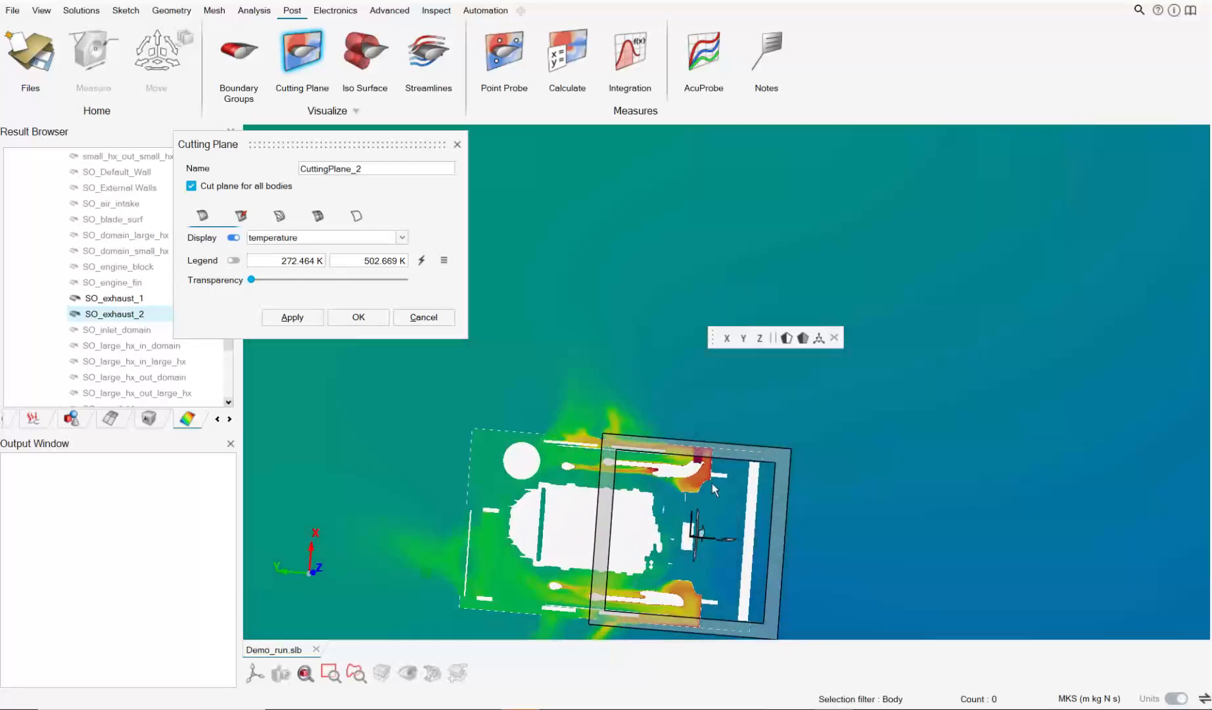
scroll(705, 467, "up", 4)
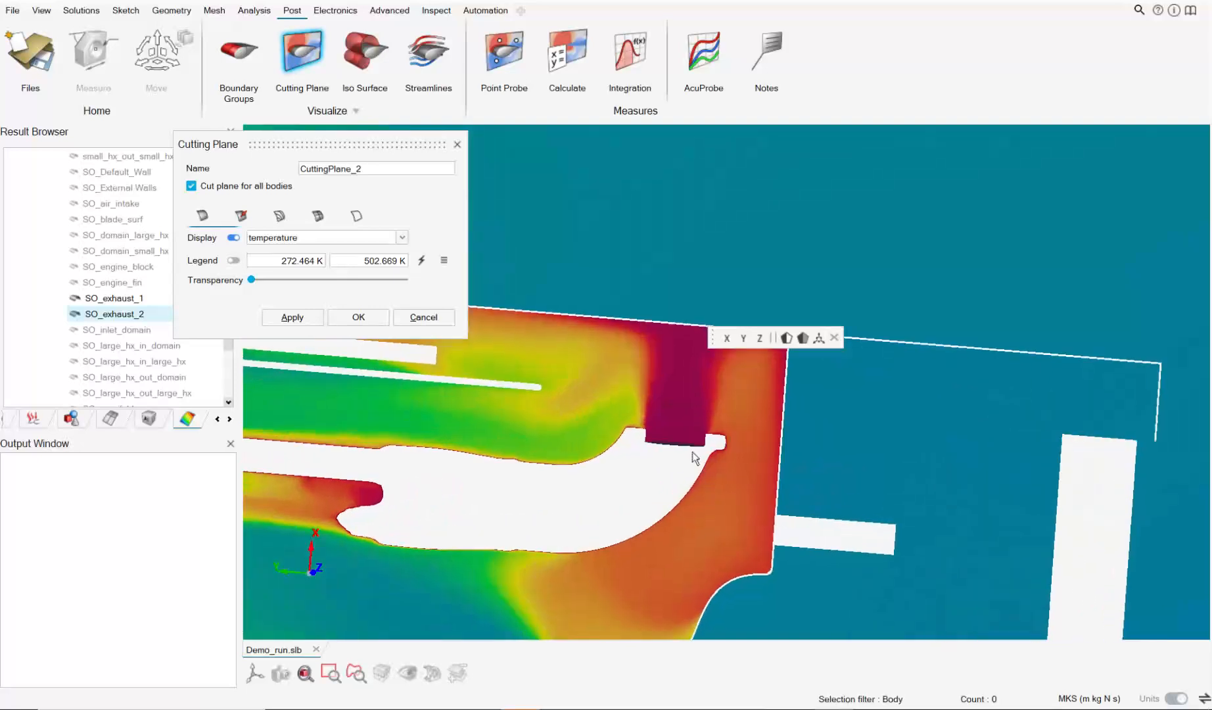
mouse_move(692, 452)
middle_mouse_down()
mouse_move(726, 444)
mouse_move(708, 452)
middle_mouse_up()
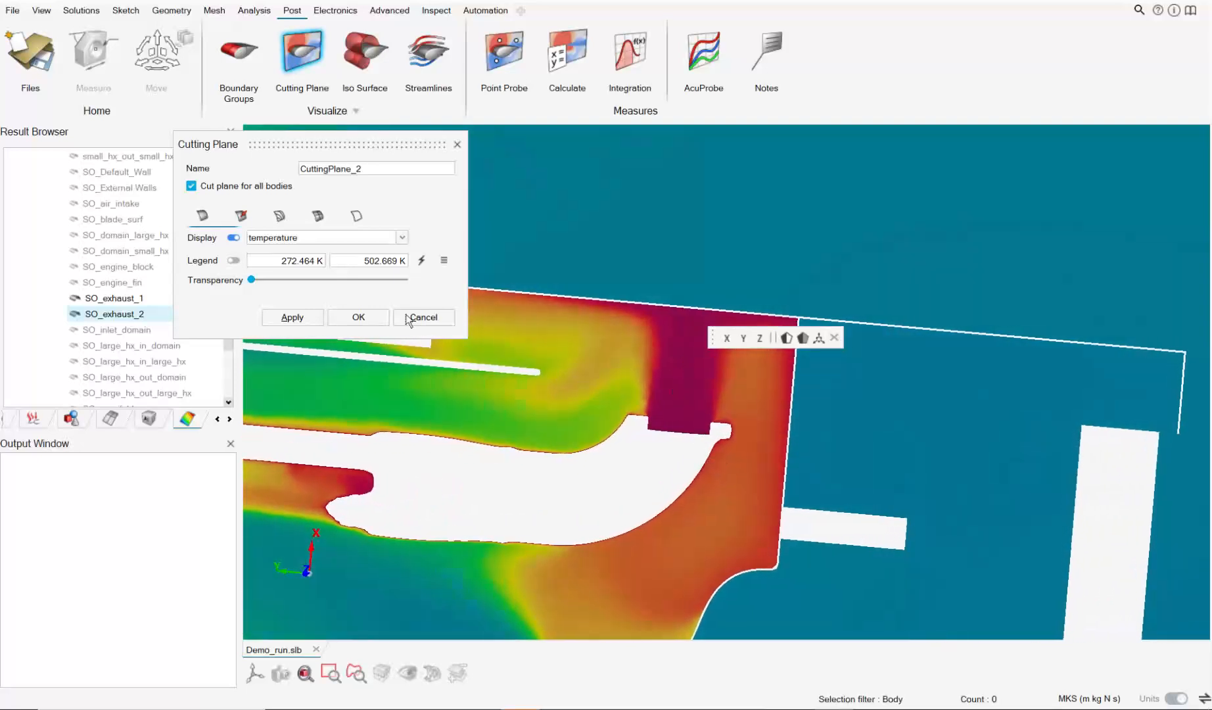
Step: Replace the contour on CuttingPlane_2 with velocity vectors coloured by temperature, using Uniform vector scaling
left_click(233, 237)
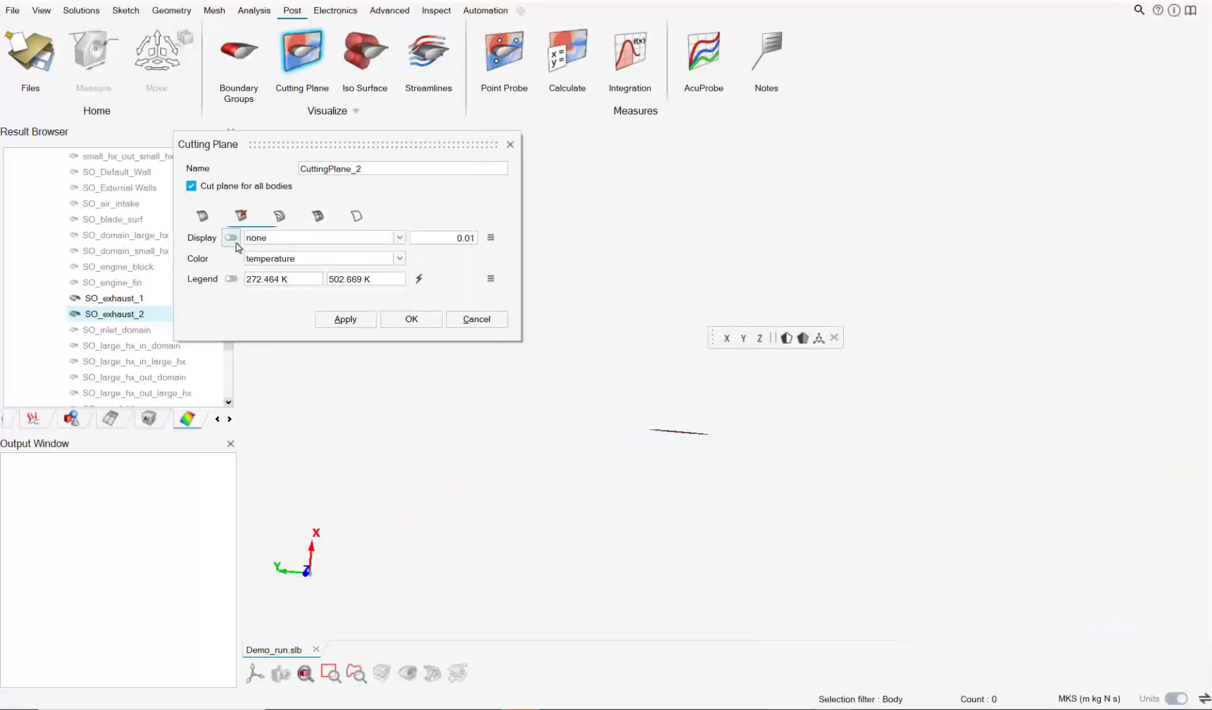
left_click(270, 238)
left_click(275, 262)
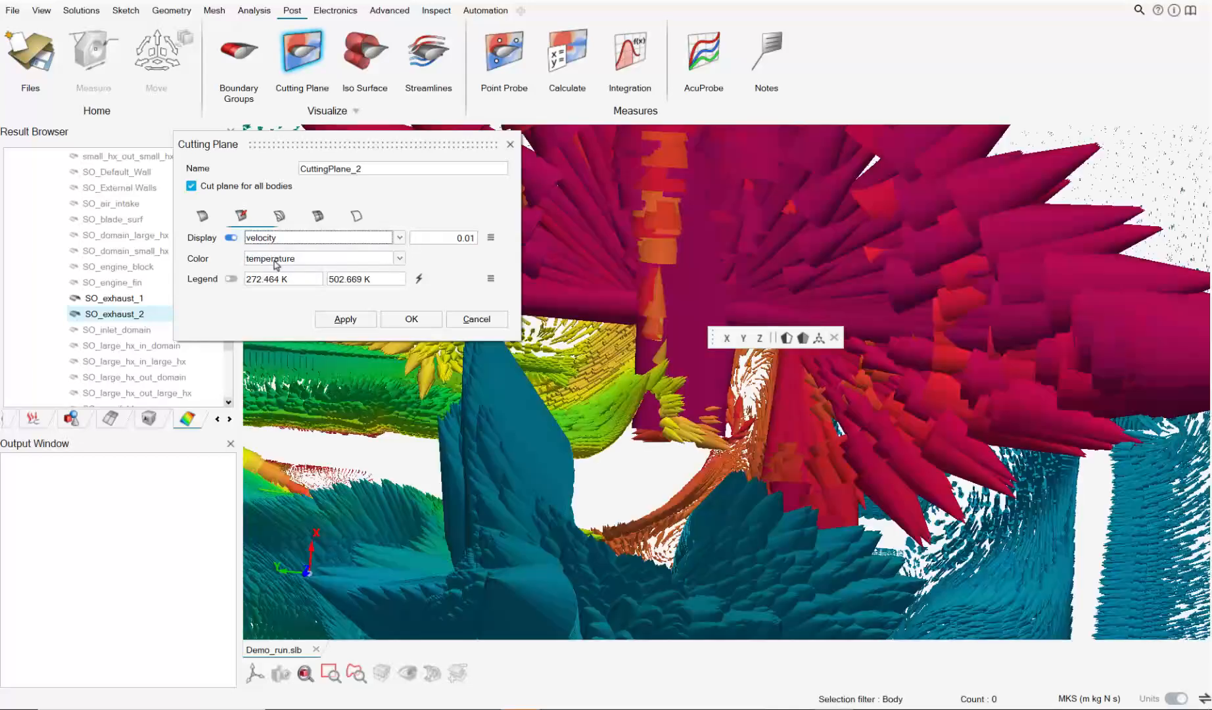
left_click(490, 237)
left_click(595, 257)
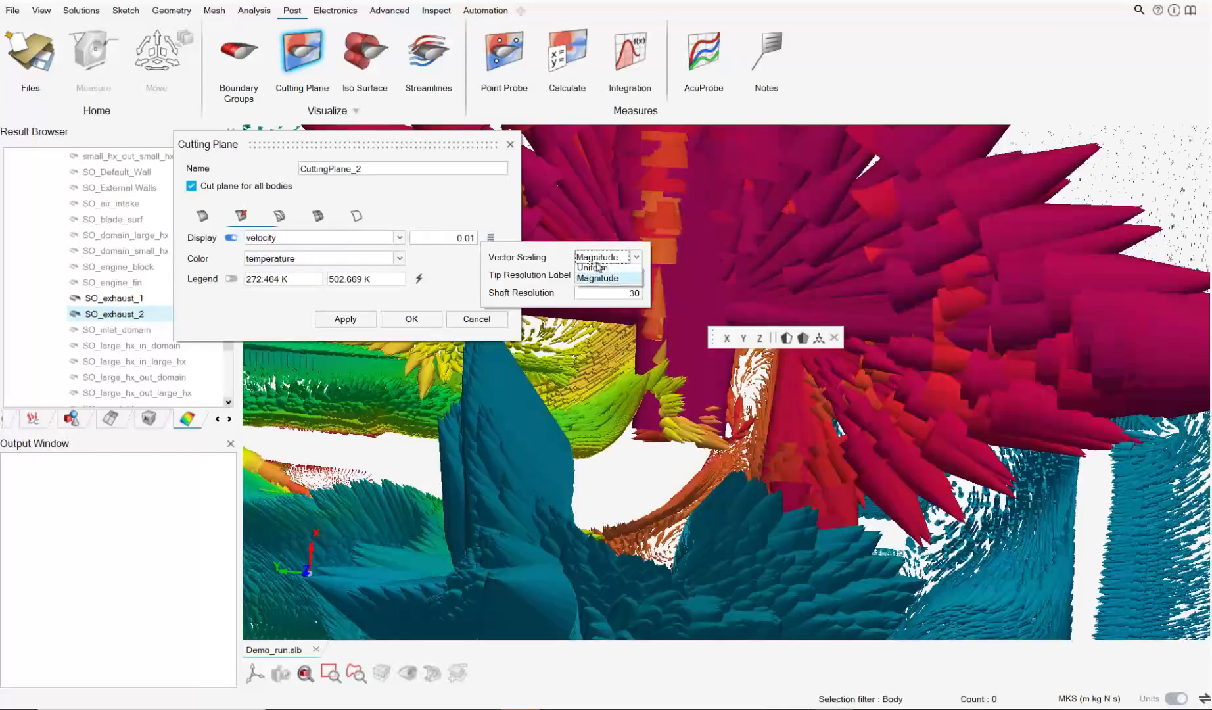
left_click(599, 270)
Step: Set the CuttingPlane_2 velocity vector scale to 0.03, show the temperature legend with its range updated automatically, and accept the plane settings
left_click(471, 238)
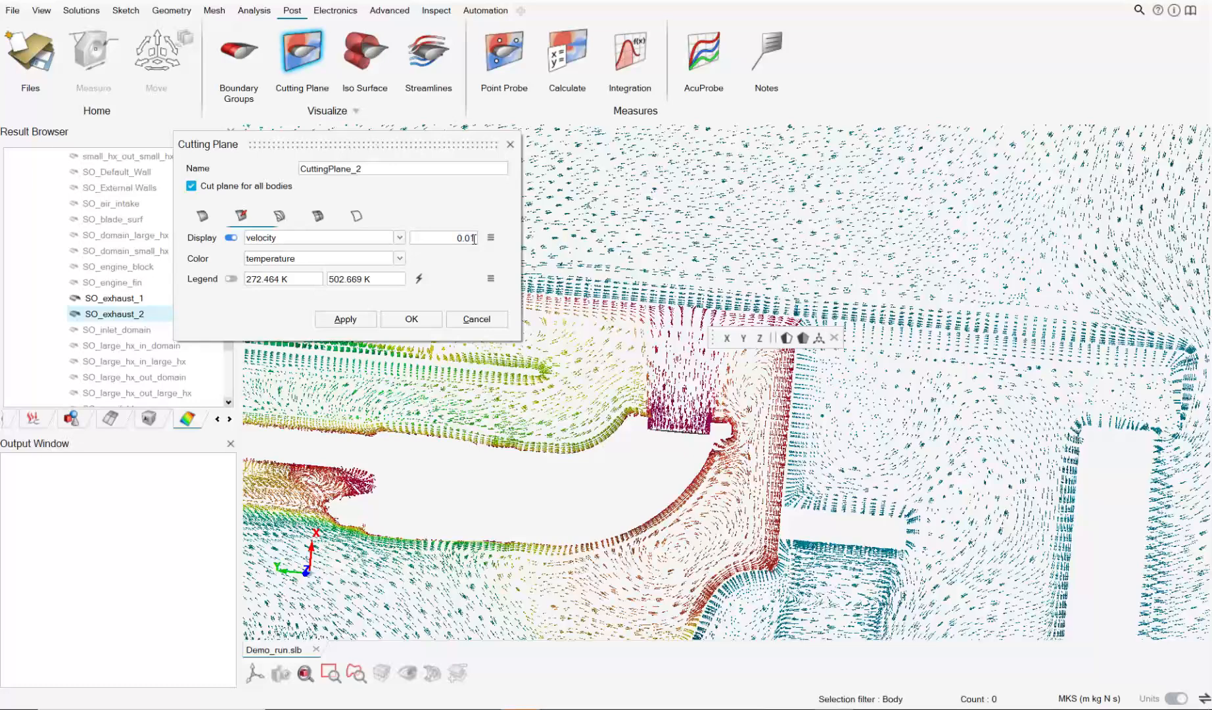
key("BackSpace")
type("3")
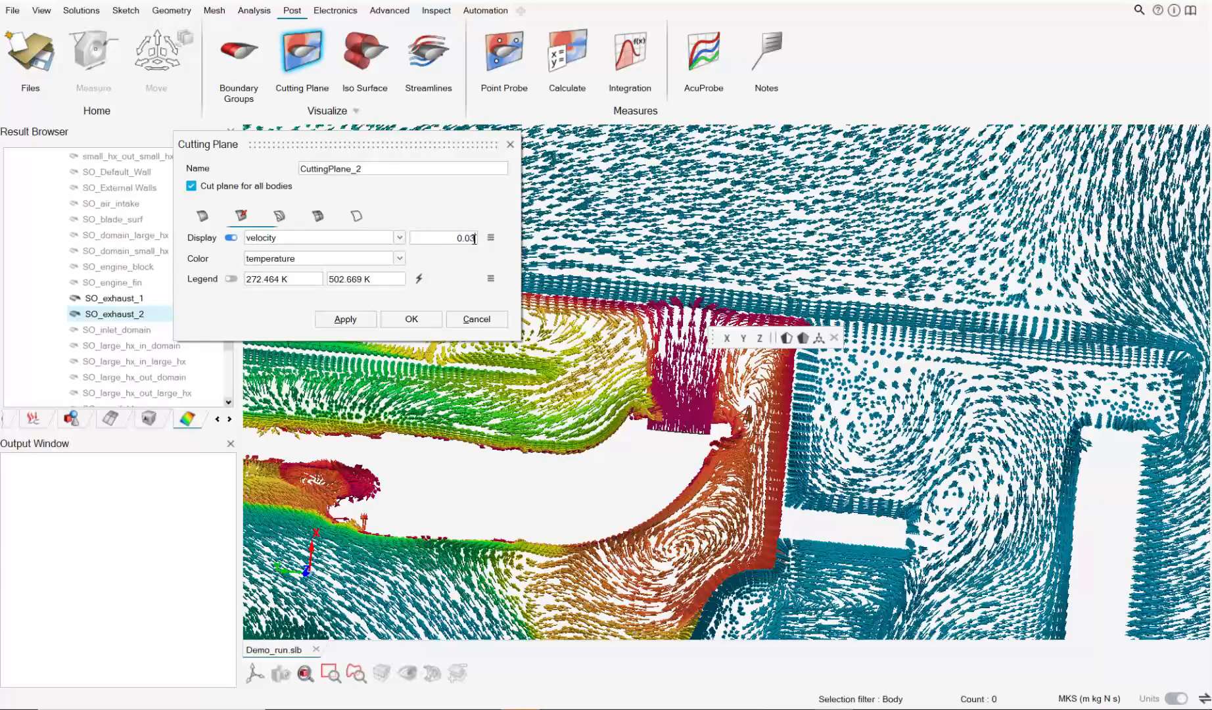
left_click(231, 279)
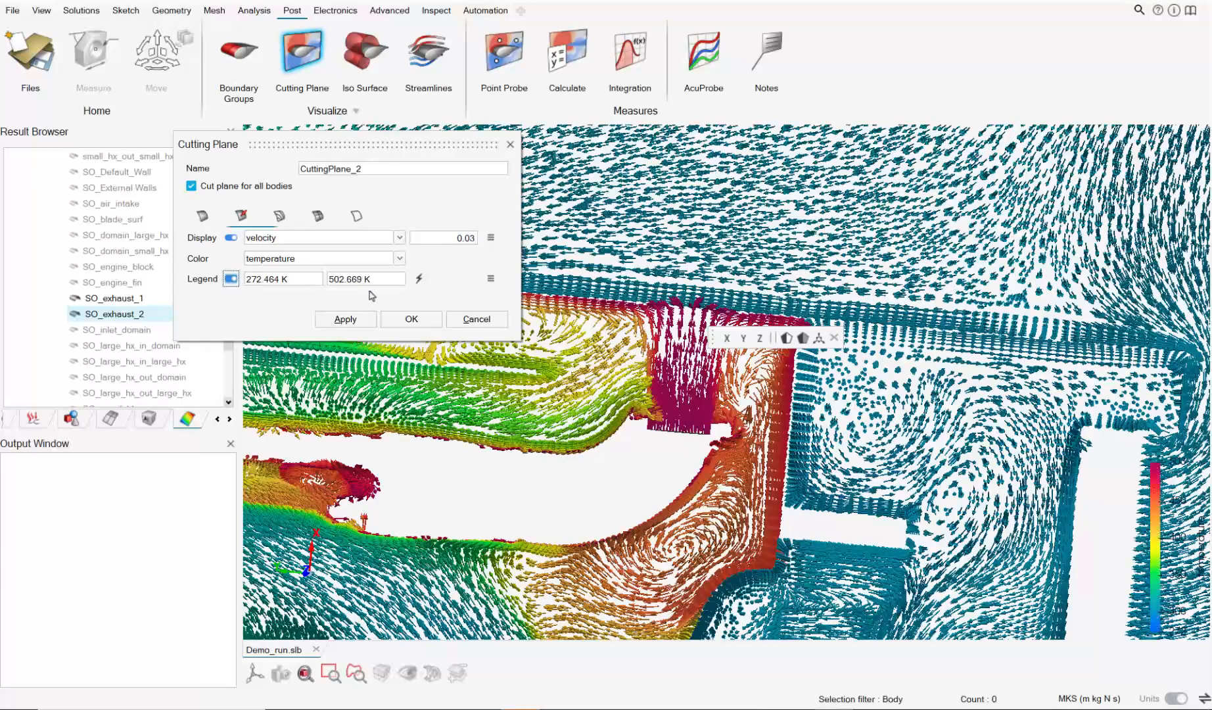
left_click(418, 279)
left_click(417, 319)
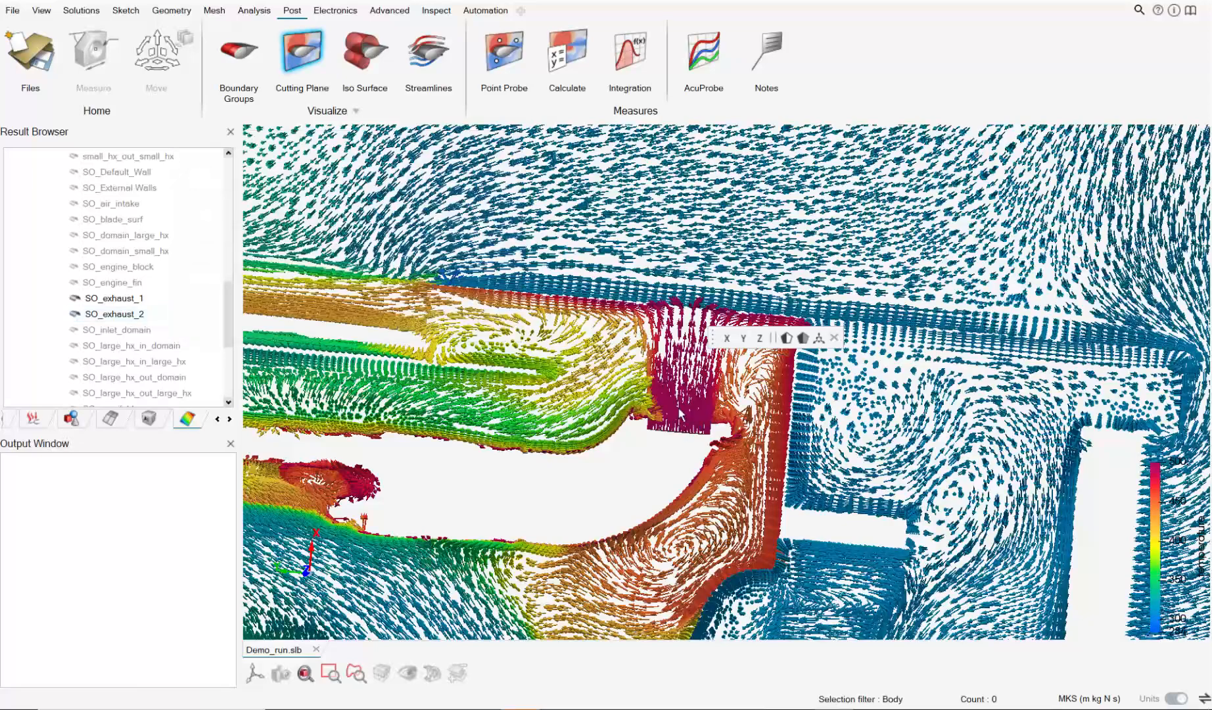
Step: Examine the temperature-coloured velocity vectors around both exhaust outlets and across the whole underhood section
scroll(683, 421, "up", 3)
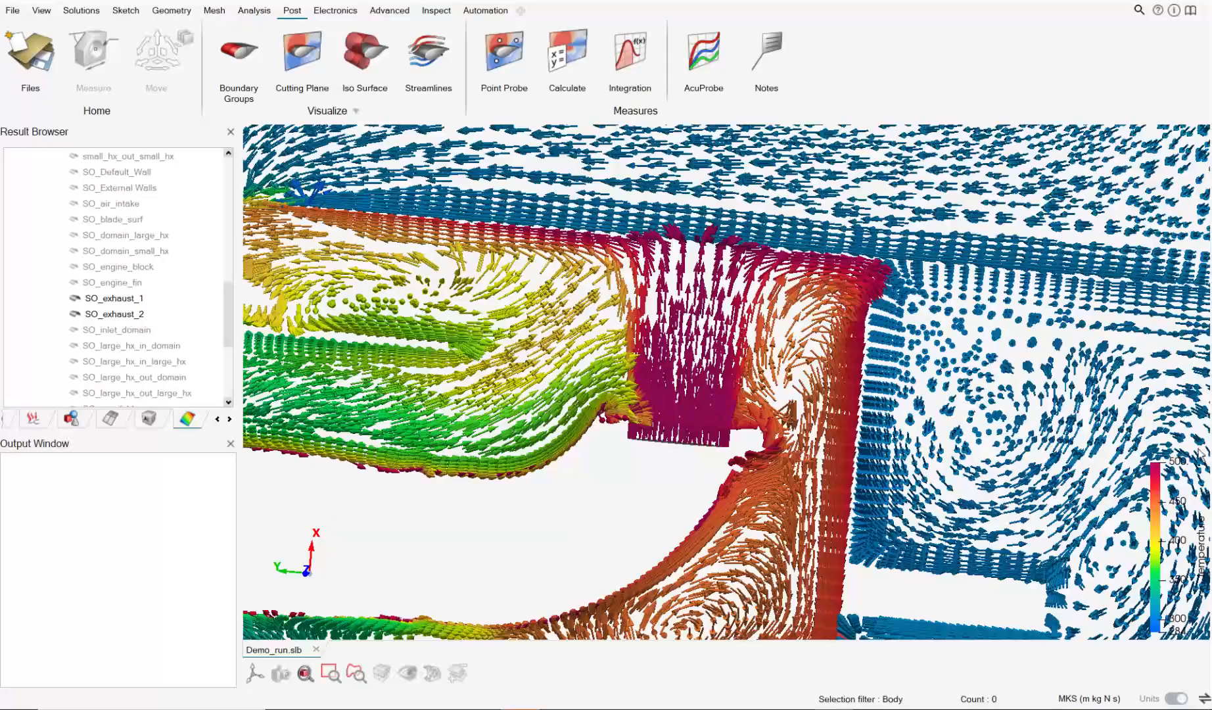
middle_click_drag(659, 426, 727, 428)
scroll(726, 429, "down", 5)
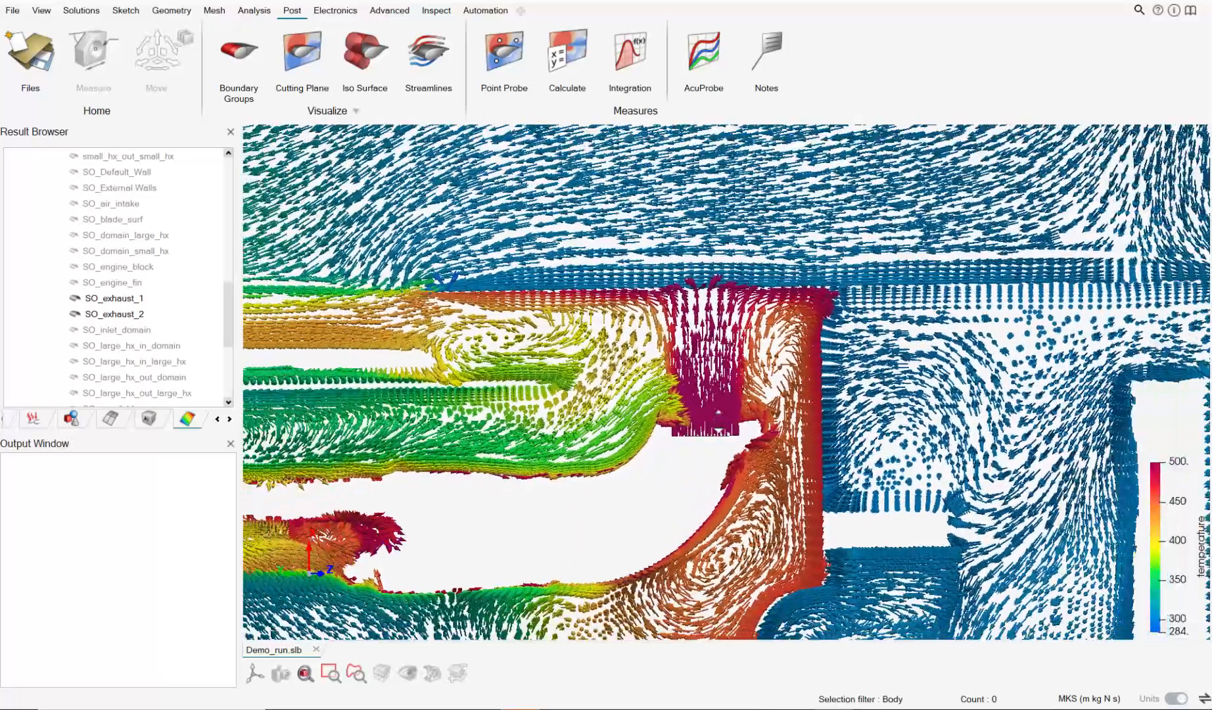
scroll(718, 427, "down", 5)
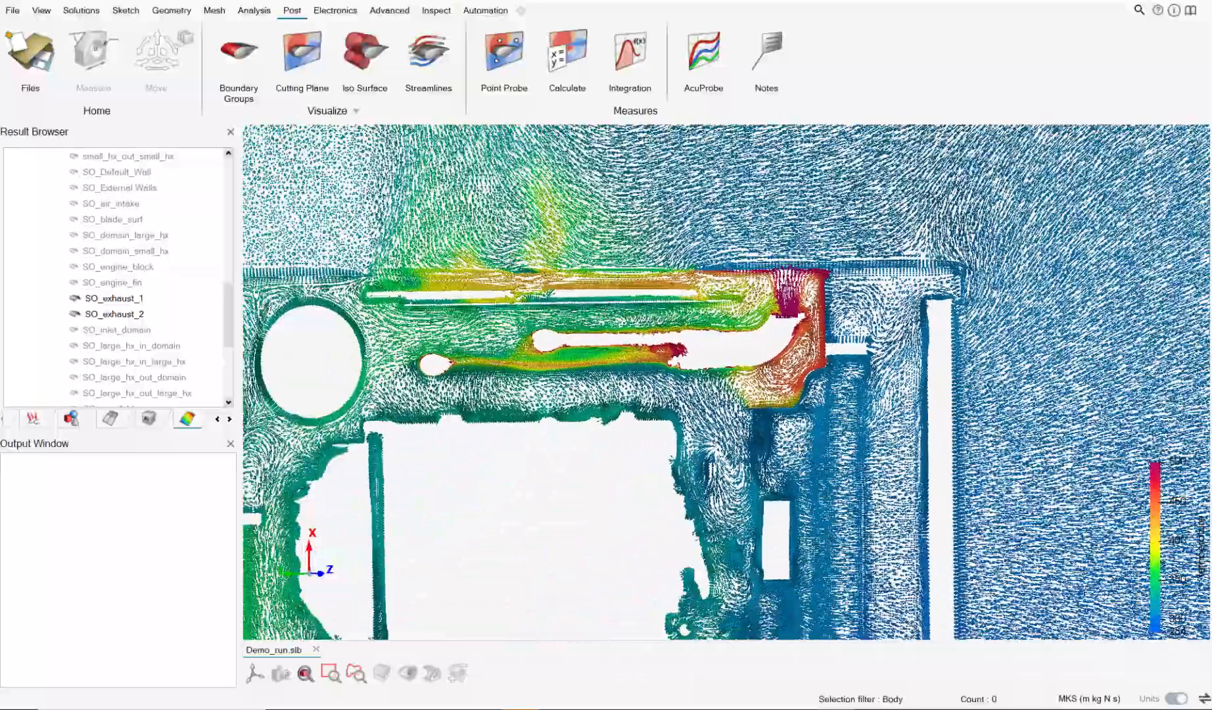
right_click_drag(746, 454, 739, 322)
scroll(776, 339, "down", 2)
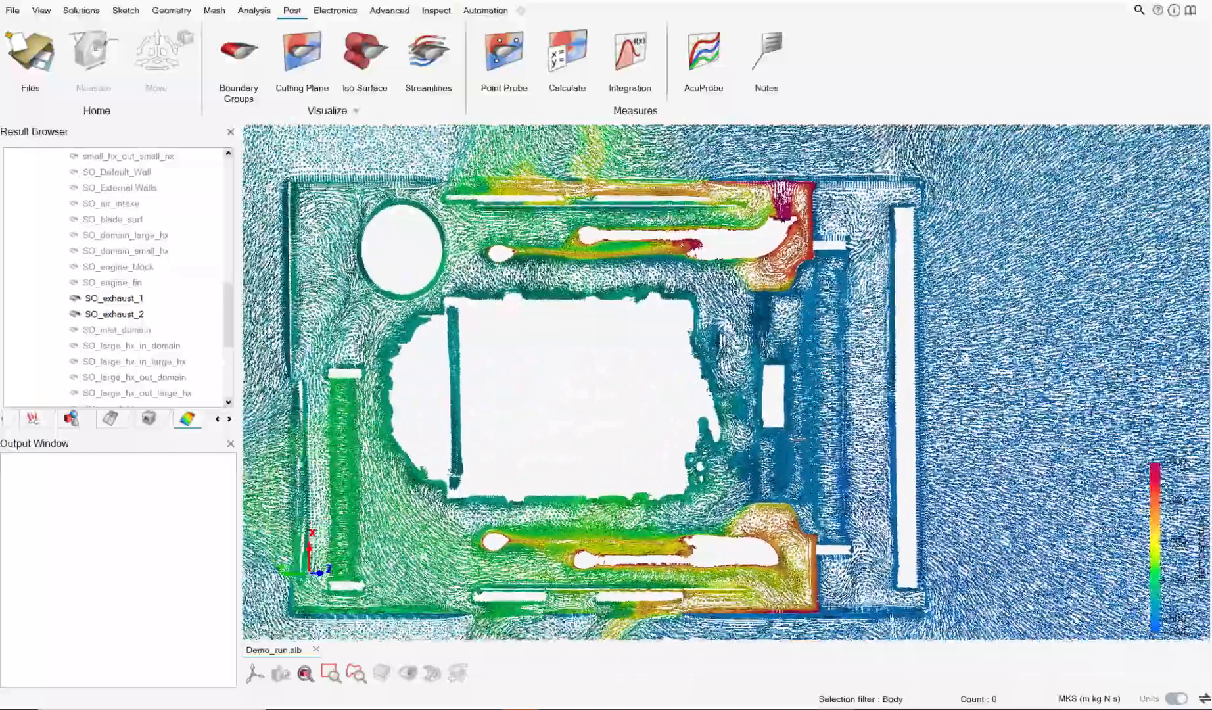
mouse_move(785, 434)
middle_mouse_down()
mouse_move(743, 403)
mouse_move(772, 424)
middle_mouse_up()
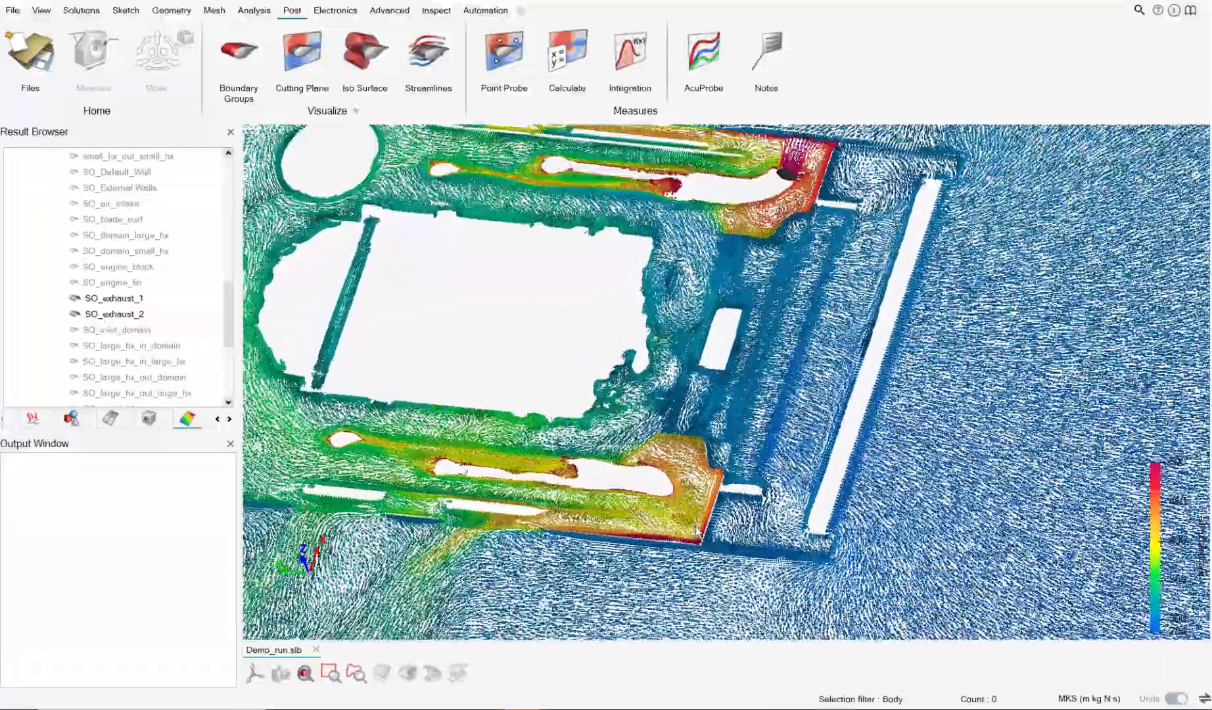
scroll(656, 519, "up", 6)
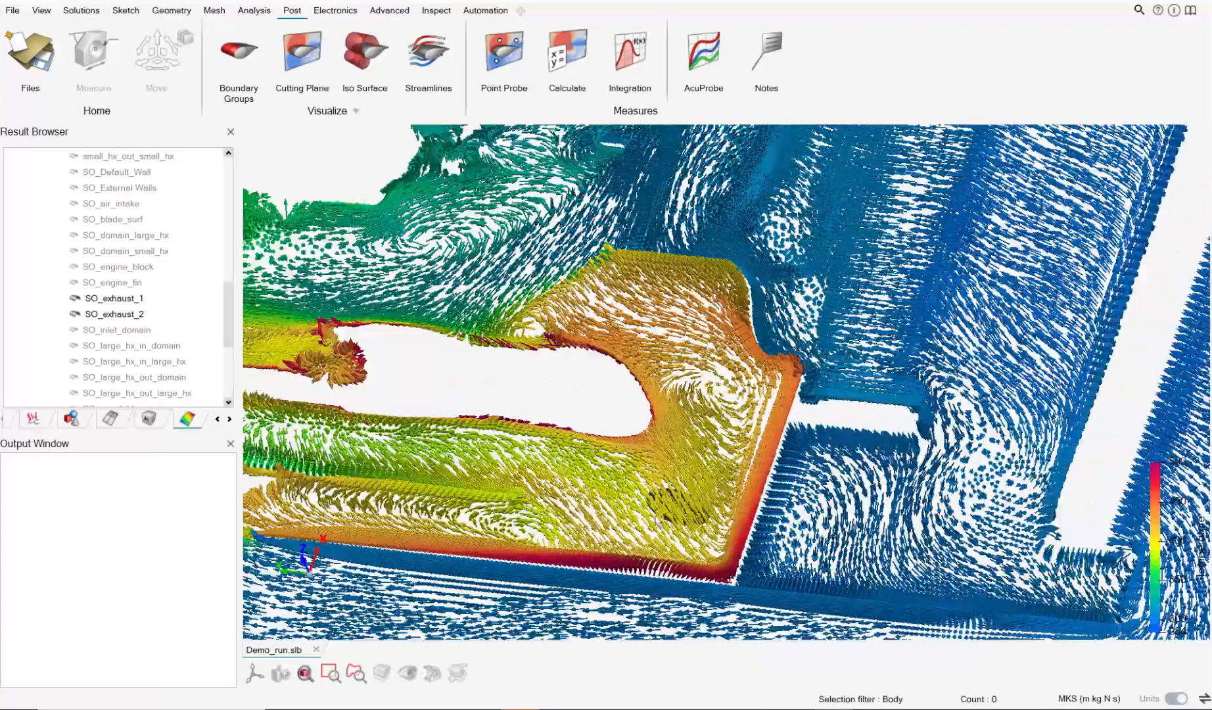
scroll(657, 519, "down", 6)
scroll(113, 372, "down", 5)
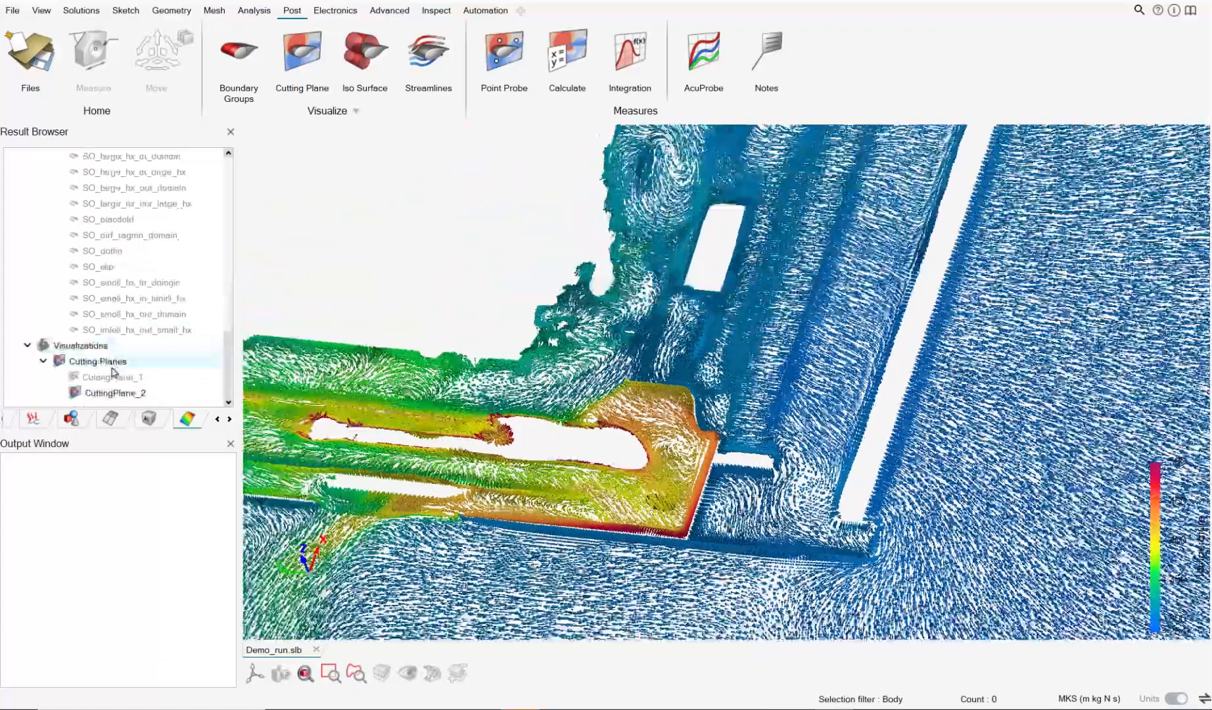
Step: Reopen CuttingPlane_2 for editing and replace its velocity vectors with a temperature contour
right_click(118, 392)
left_click(128, 399)
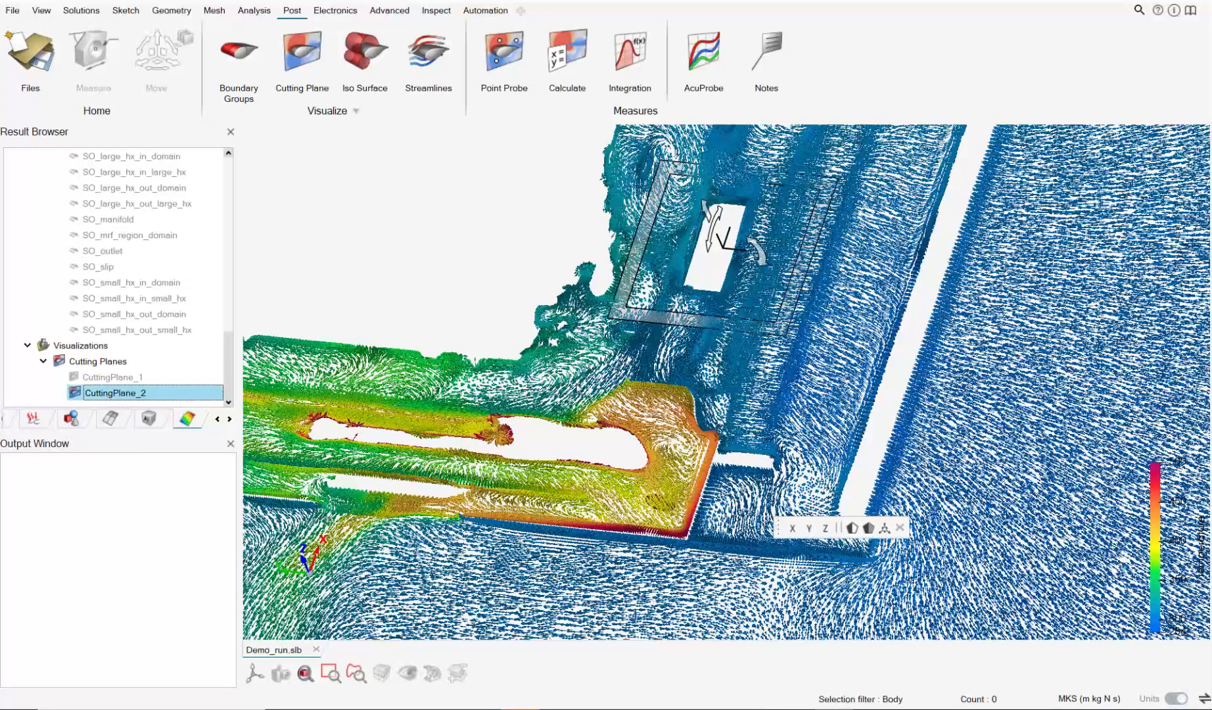
scroll(582, 386, "down", 4)
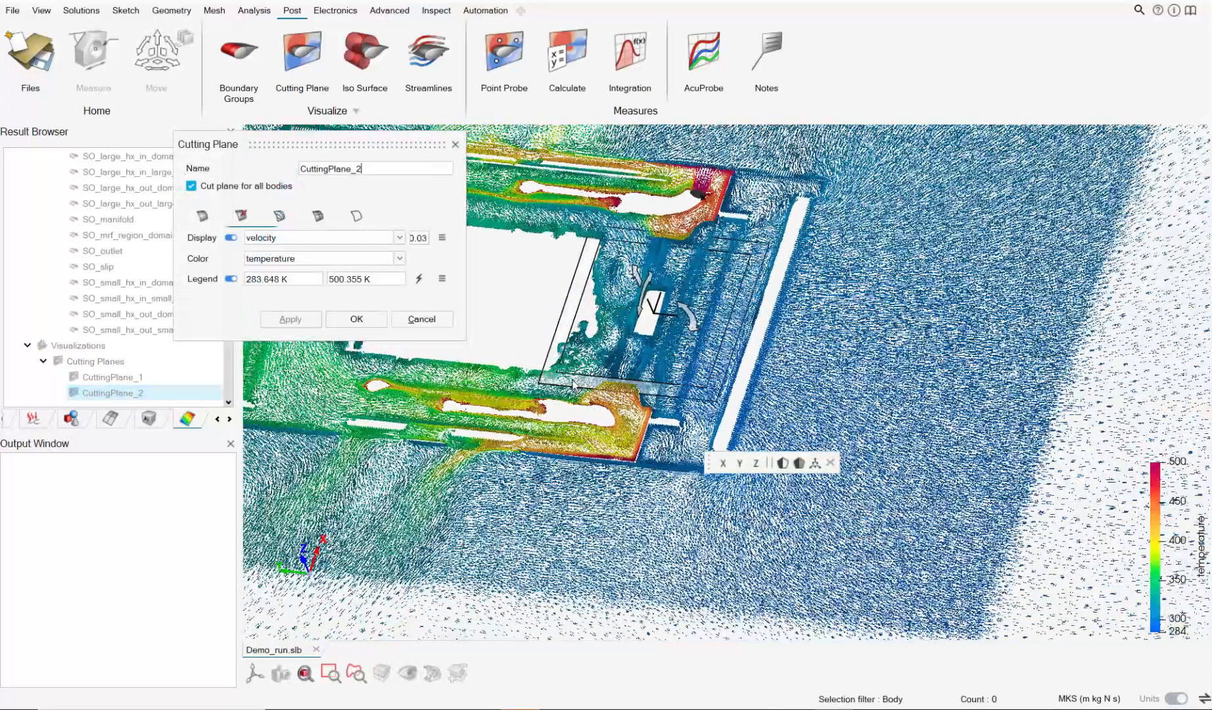
middle_click_drag(573, 454, 294, 273)
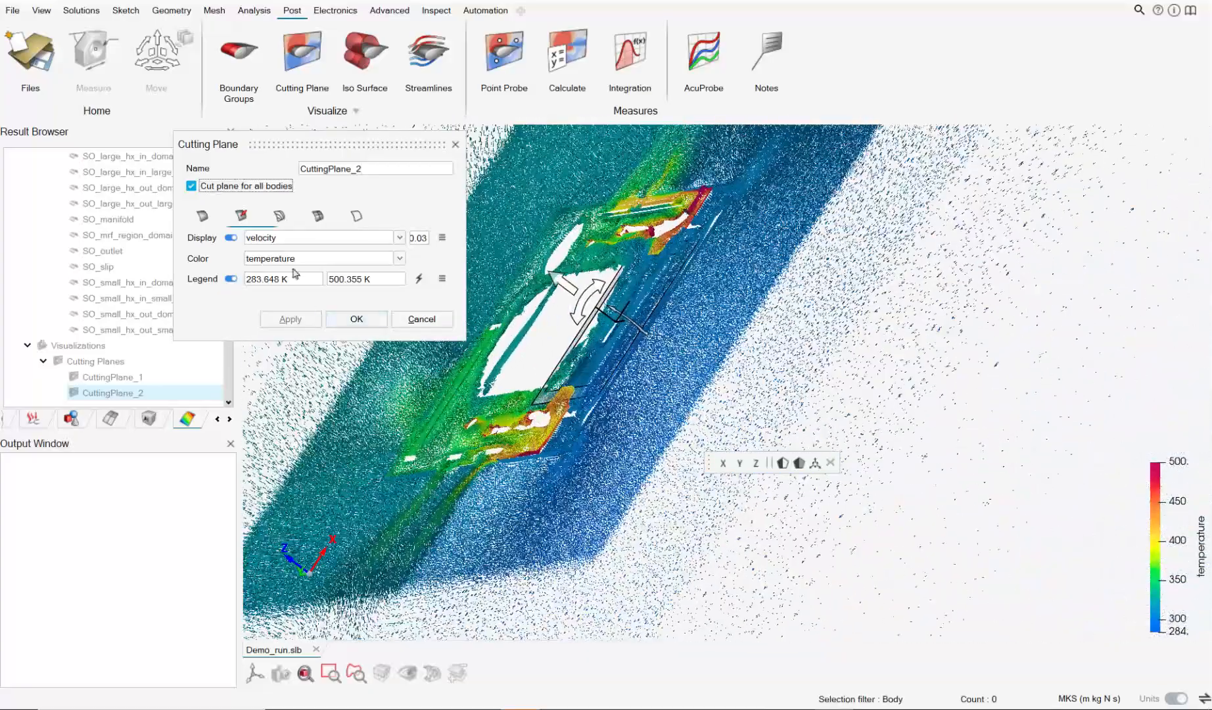
left_click(230, 237)
left_click(202, 216)
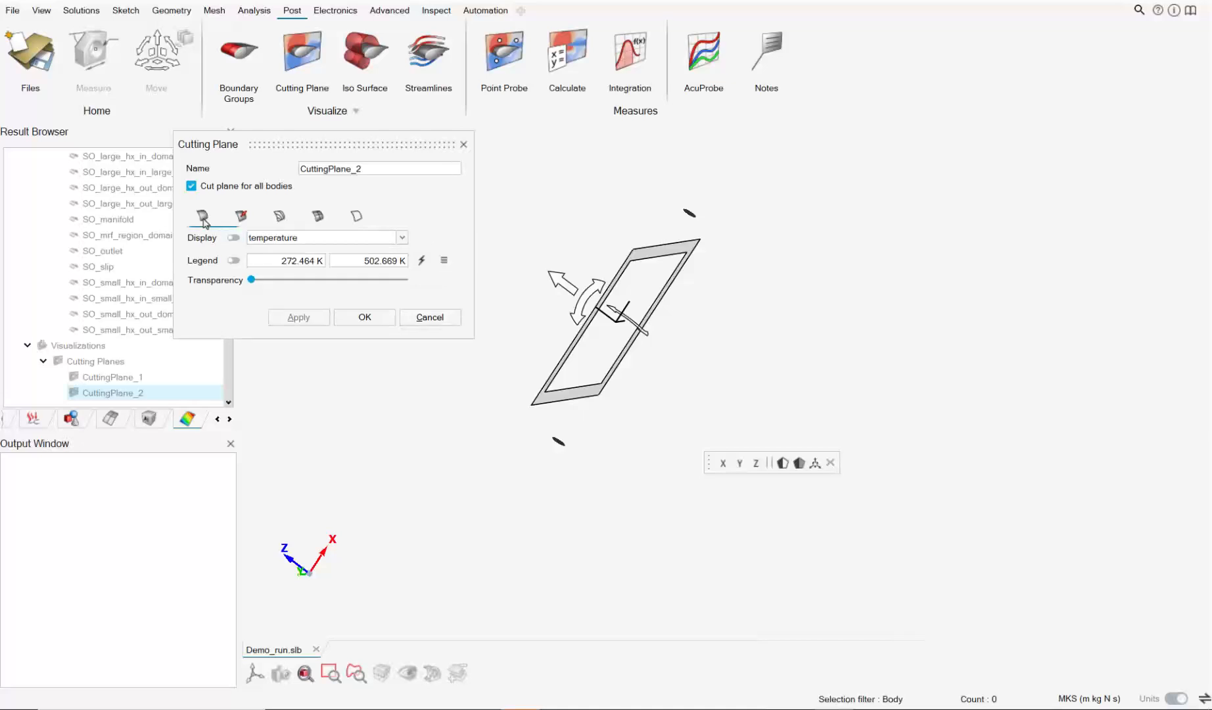
left_click(233, 237)
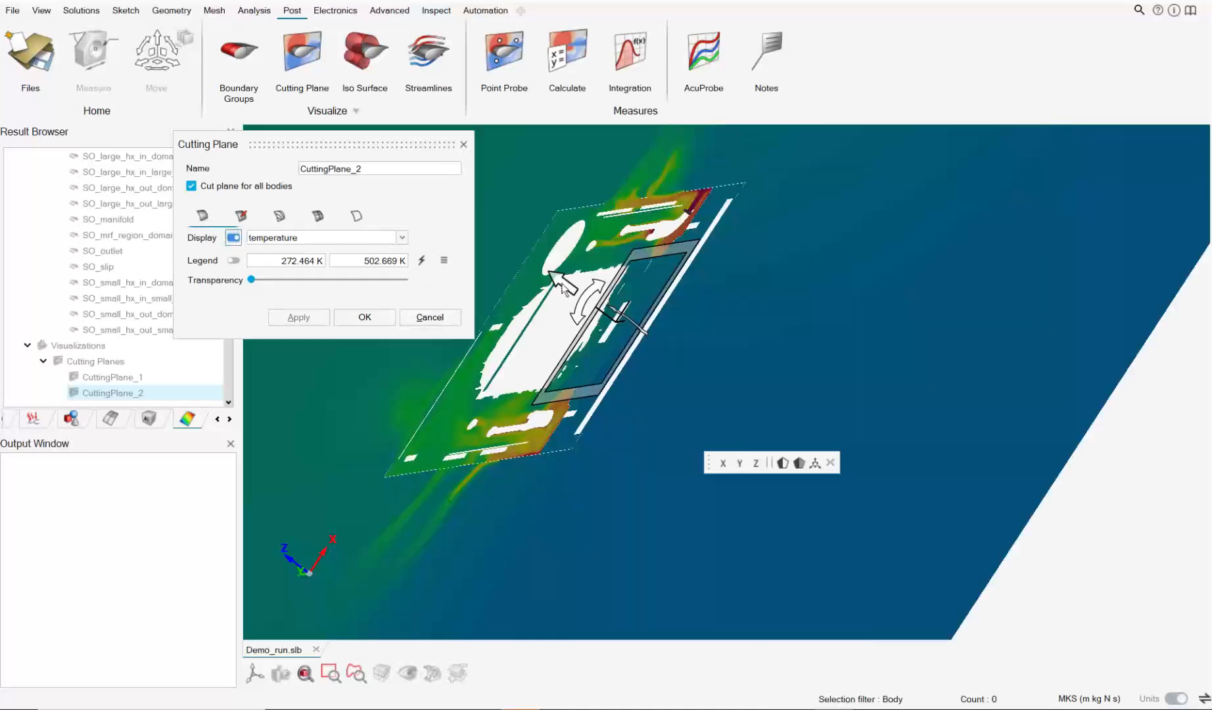
Step: Shift CuttingPlane_2 along Z, with a final offset of about -0.015 m, to cut through the opposite exhaust outlet and inspect the temperature there
left_click_drag(564, 287, 559, 280)
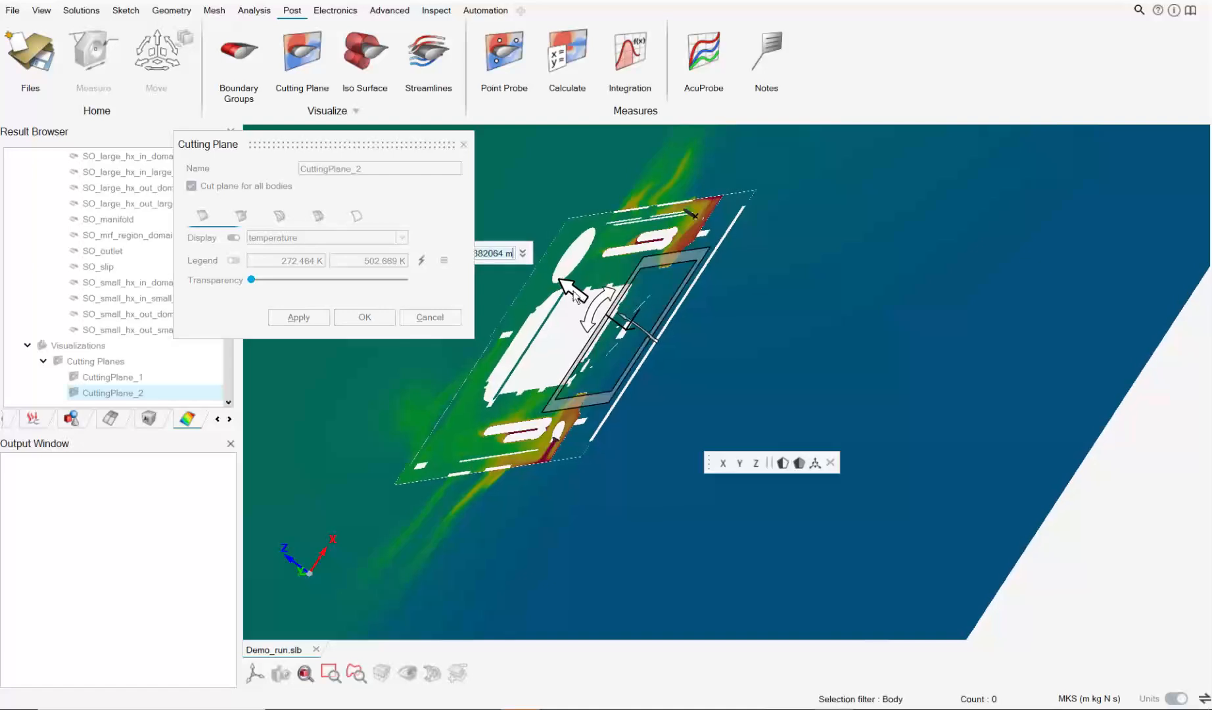
middle_click_drag(541, 397, 533, 402)
scroll(551, 372, "up", 3)
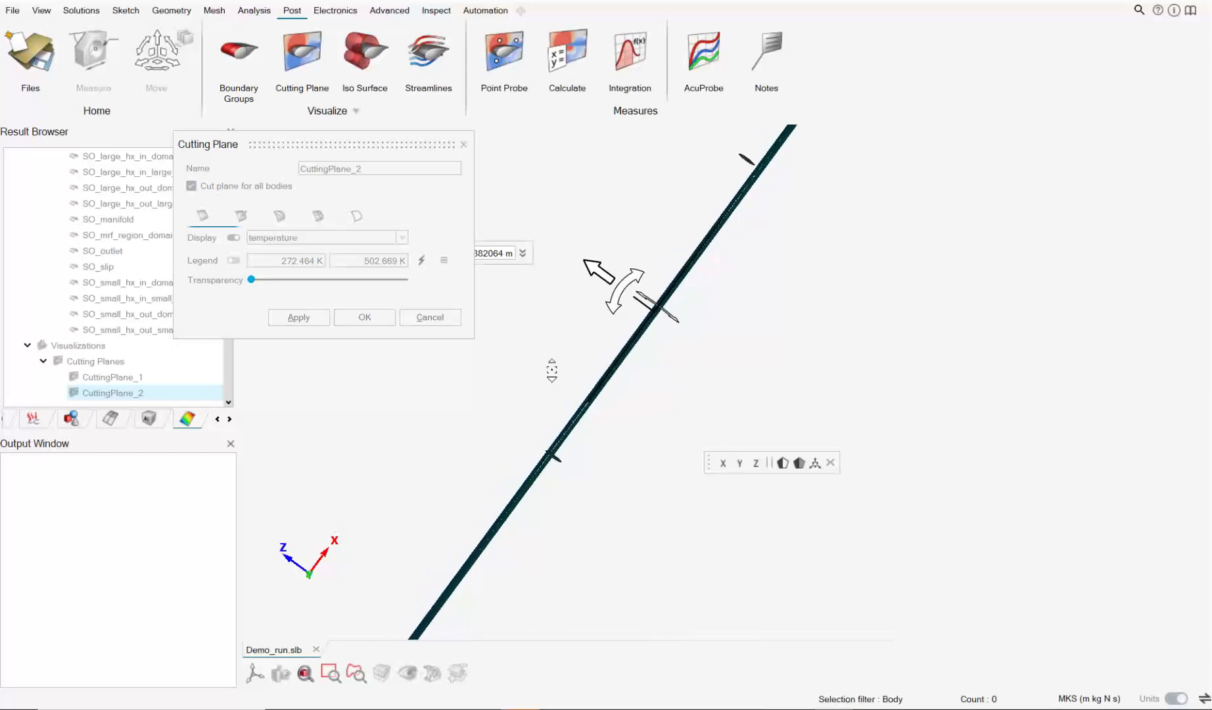
left_click_drag(587, 265, 592, 272)
middle_click_drag(576, 305, 441, 516)
mouse_move(259, 675)
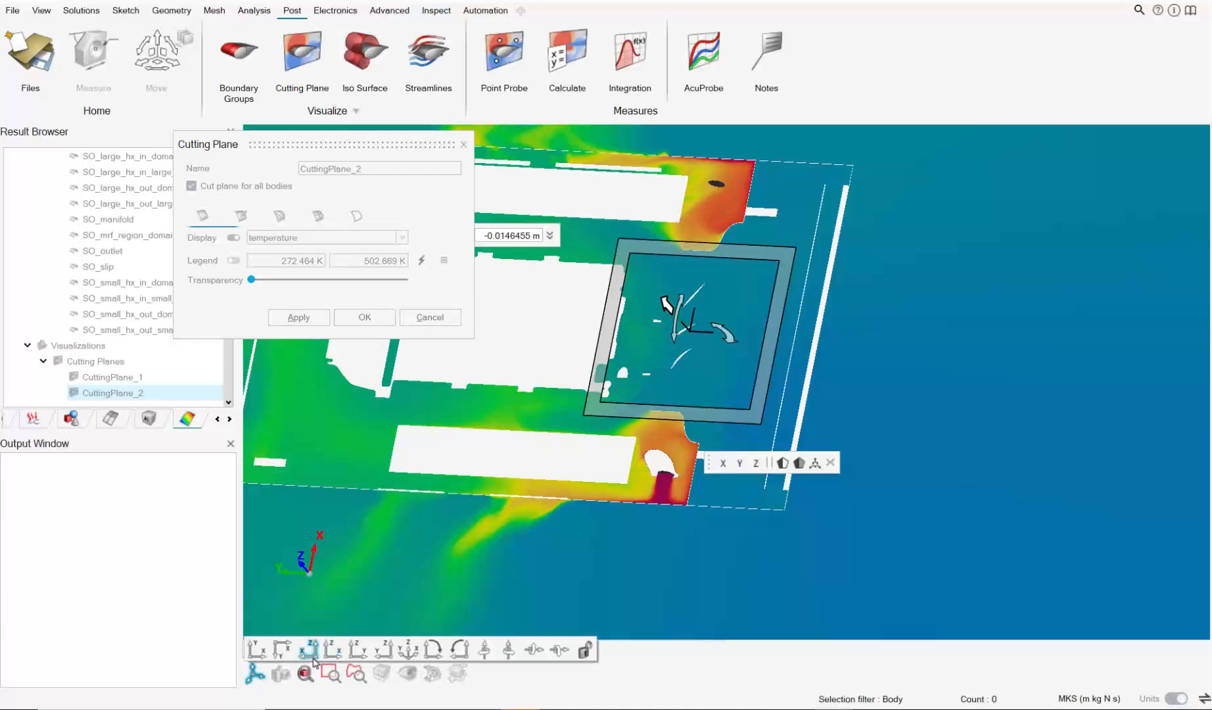
scroll(657, 477, "up", 10)
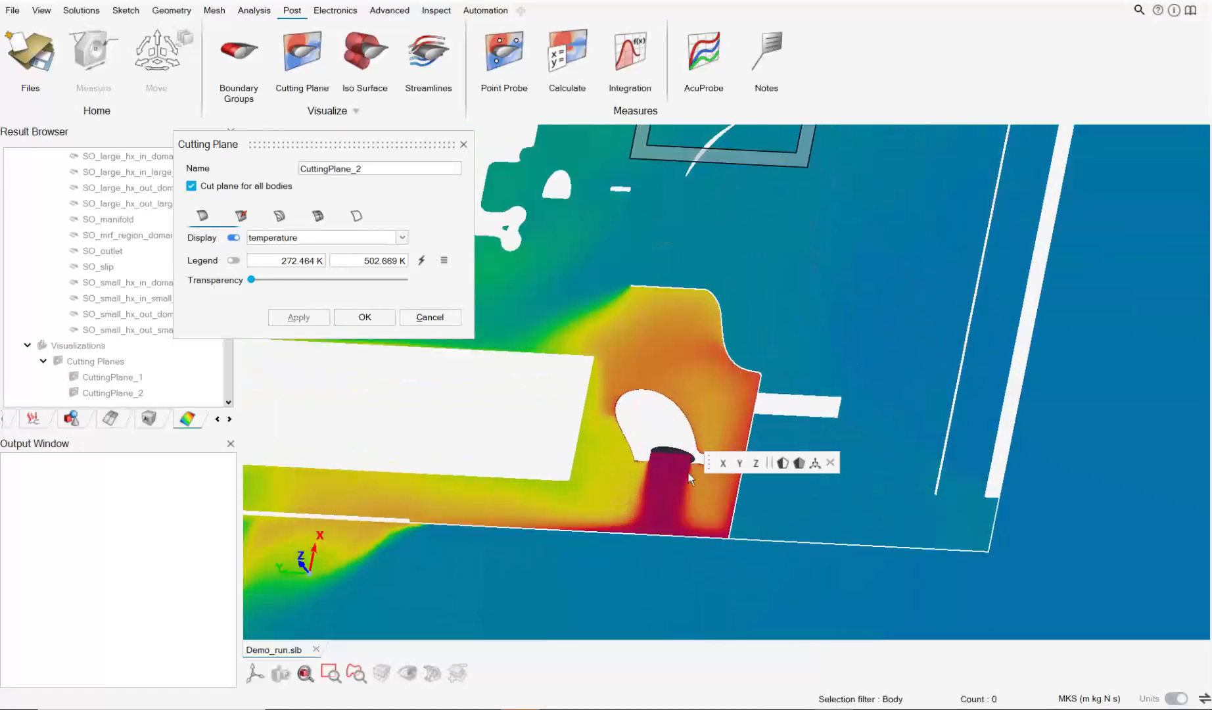
scroll(695, 486, "up", 8)
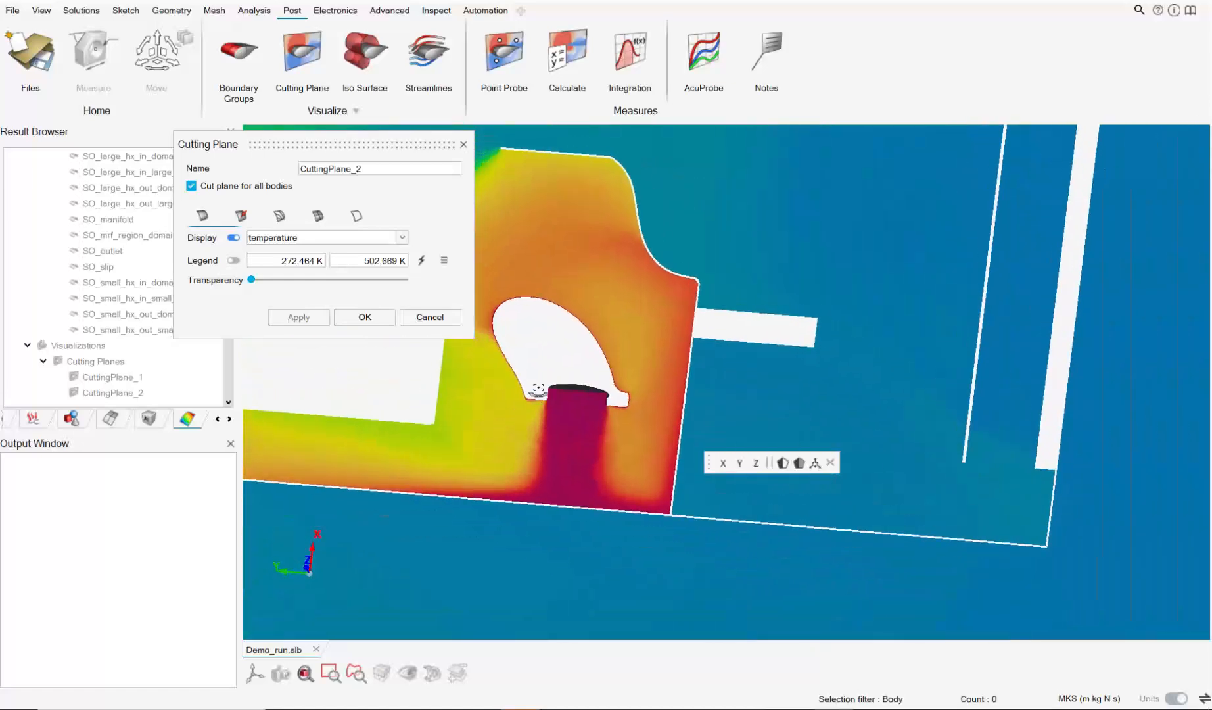
scroll(596, 449, "up", 3)
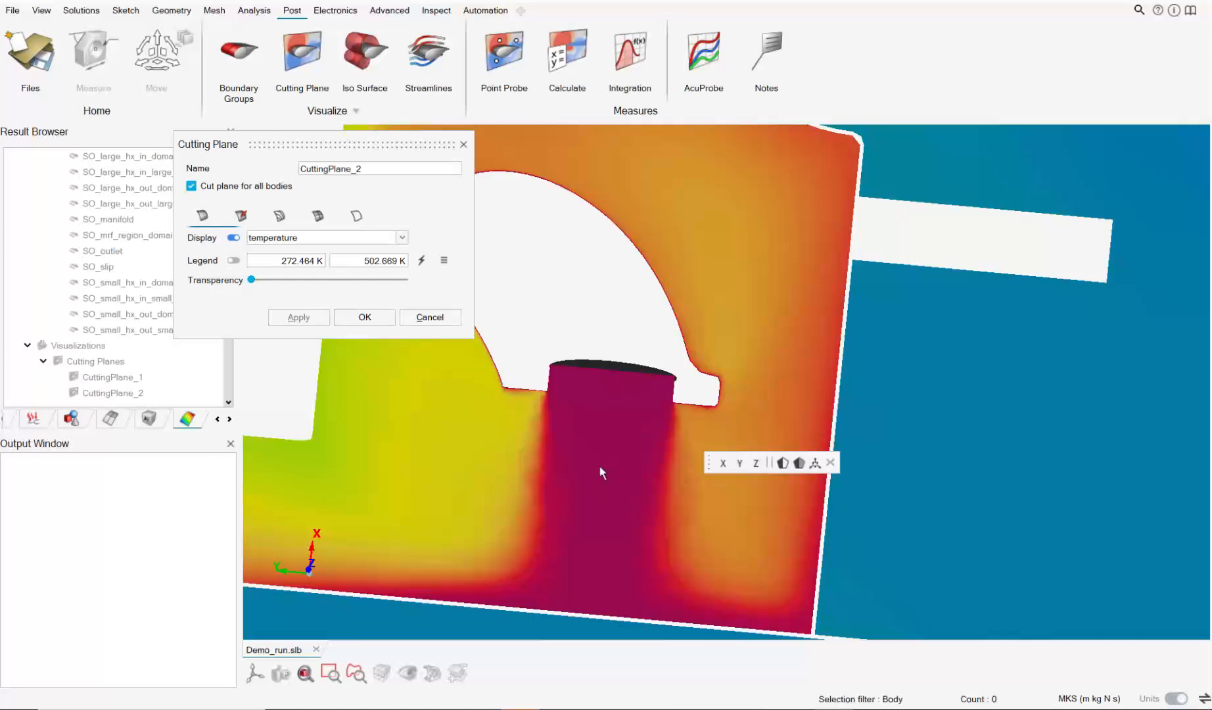
Step: Show velocity vectors on the shifted plane, examine the exhaust jet and surrounding underhood flow, and close the plane edit without applying it
left_click(231, 238)
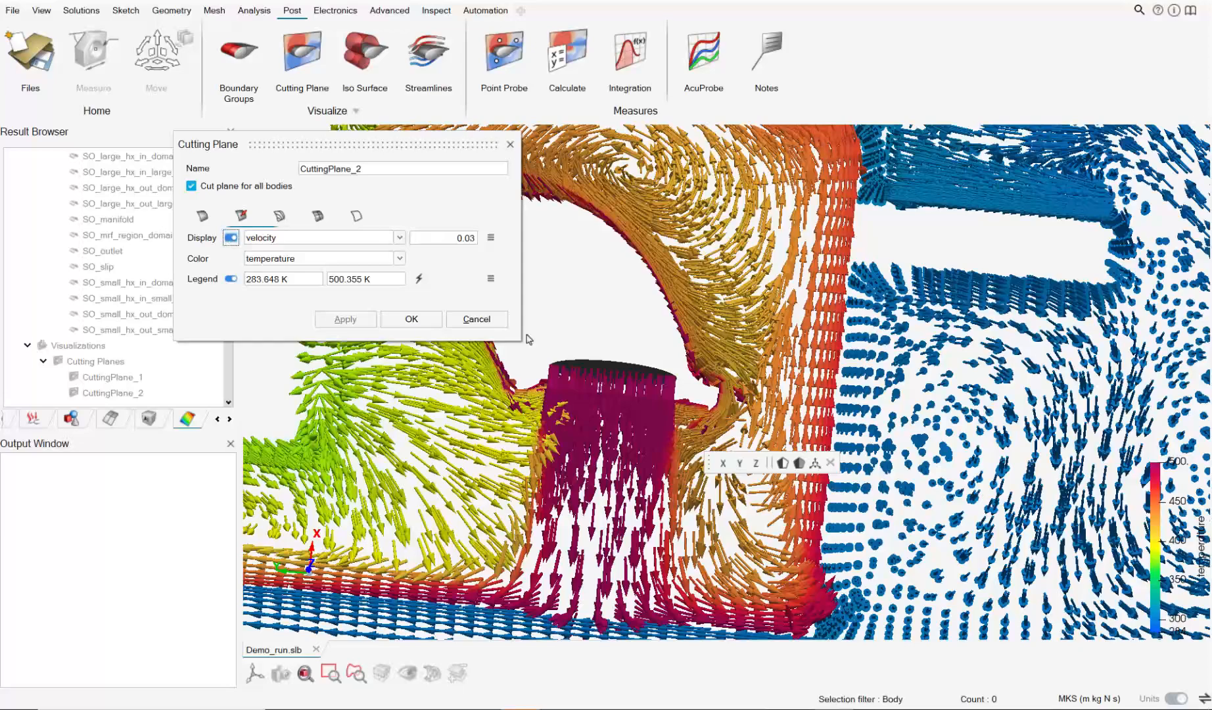
scroll(579, 494, "down", 3)
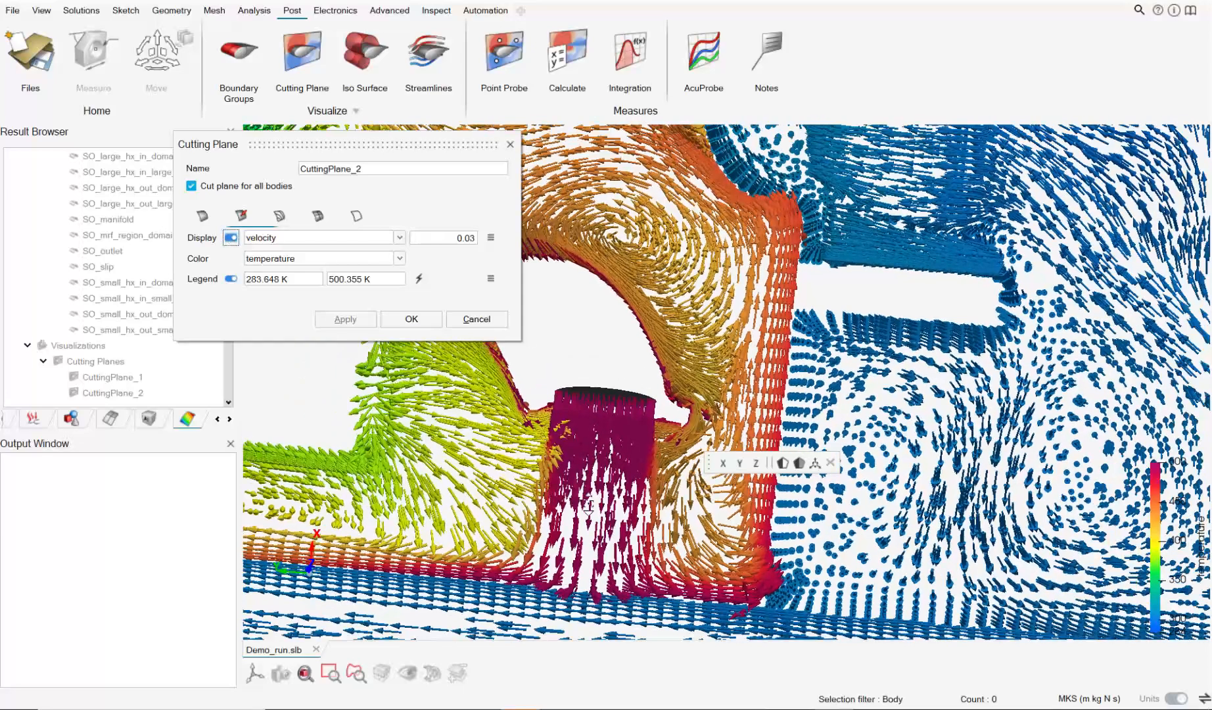
scroll(581, 496, "up", 4)
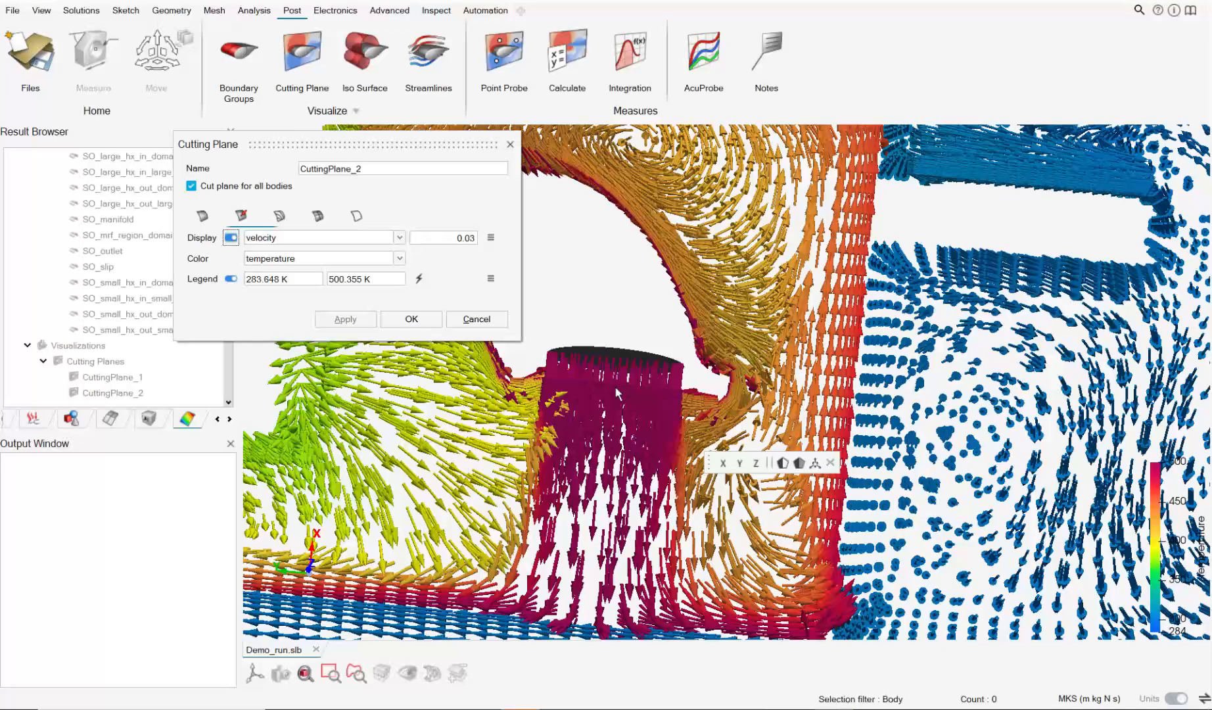
scroll(617, 389, "down", 2)
right_click_drag(595, 637, 642, 517)
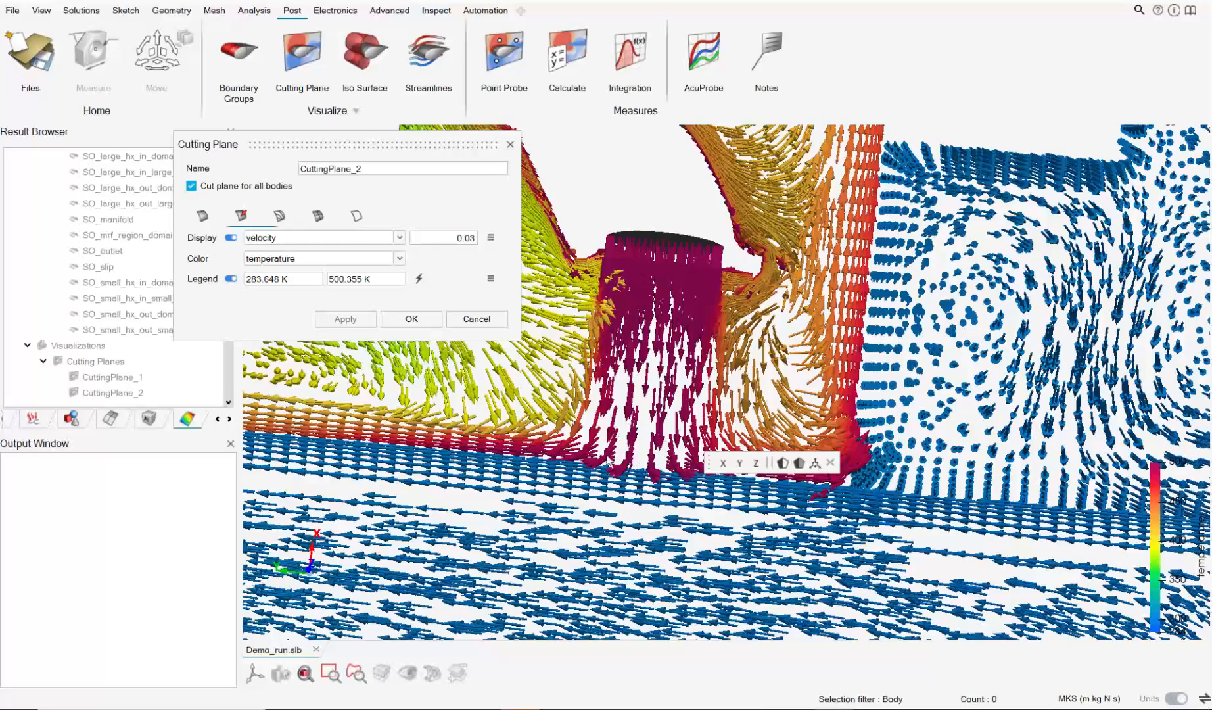
scroll(664, 483, "down", 3)
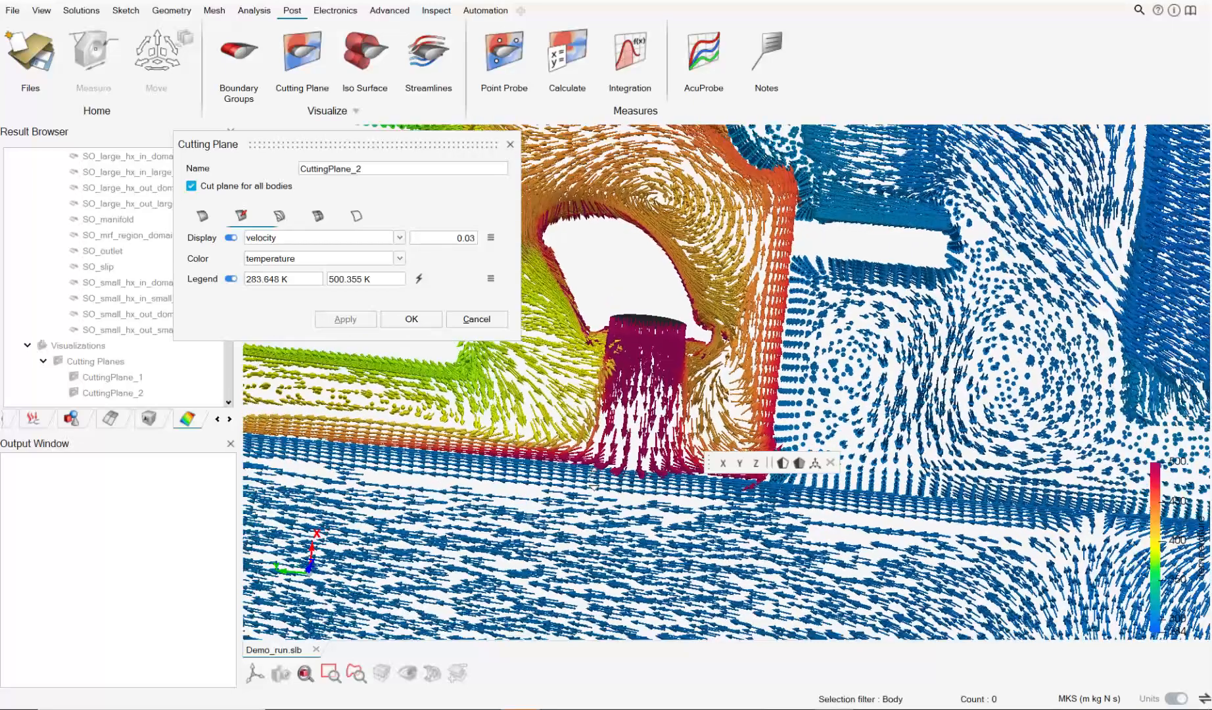
scroll(874, 578, "down", 5)
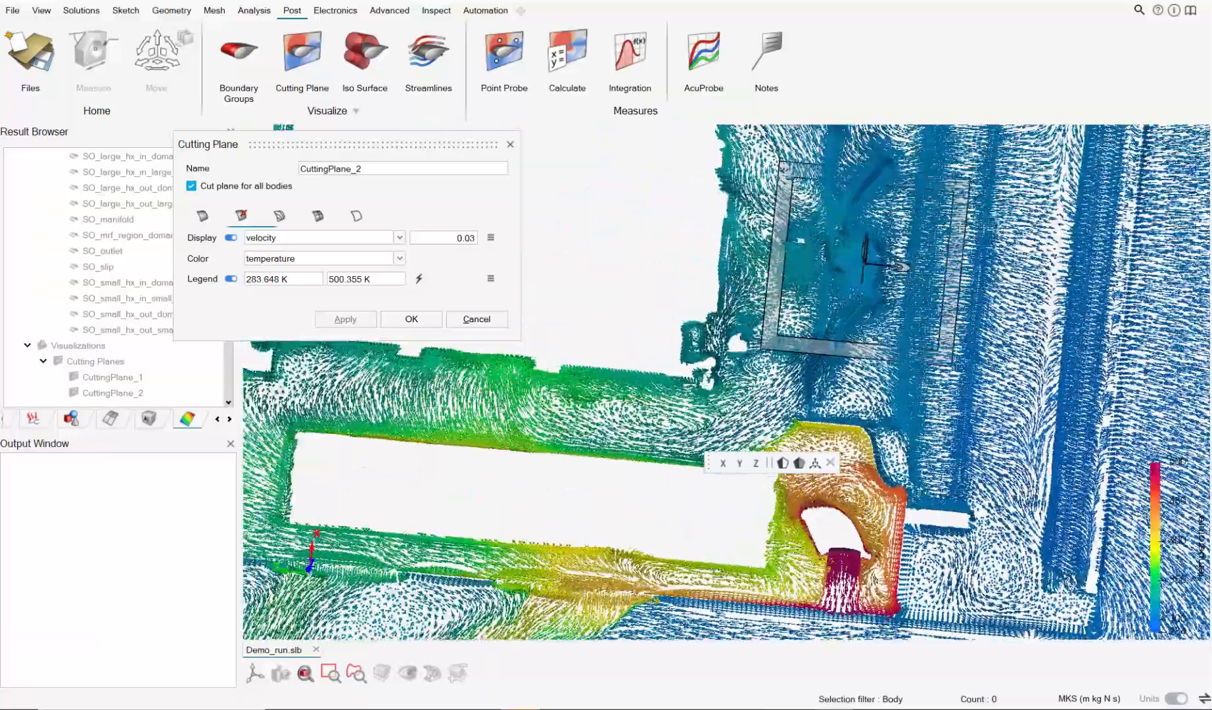
scroll(678, 543, "down", 5)
right_click_drag(574, 526, 774, 524)
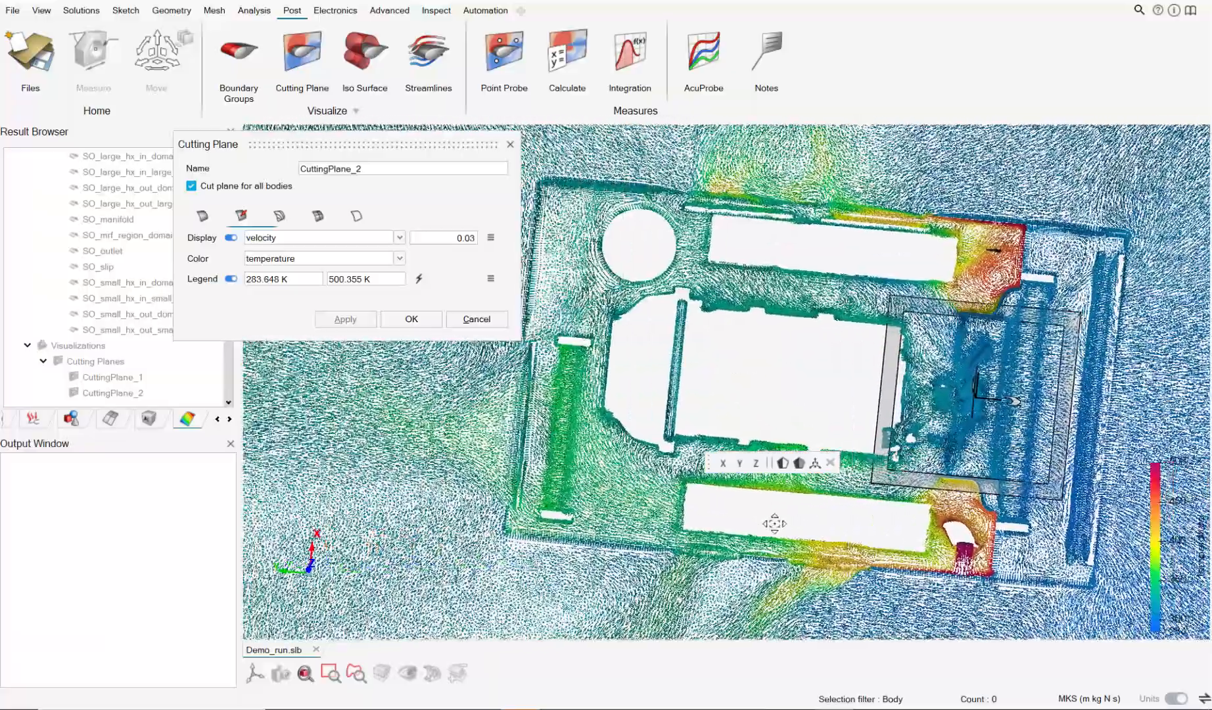
scroll(572, 447, "up", 5)
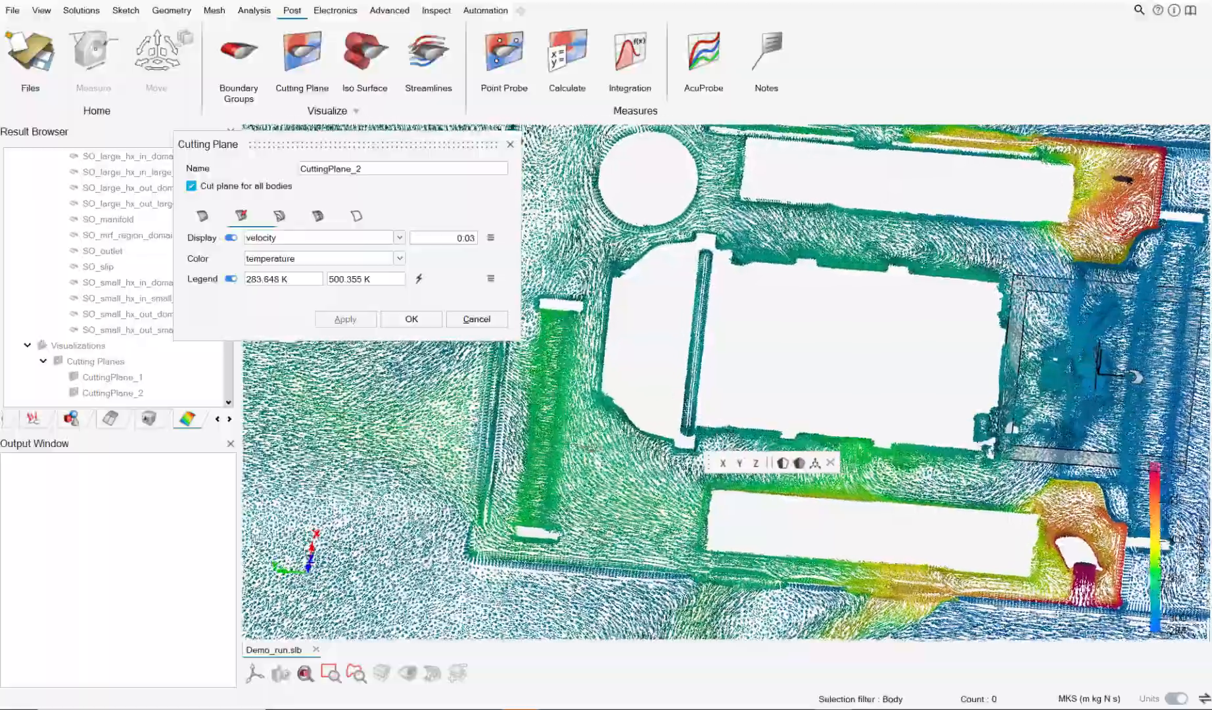
scroll(573, 466, "down", 5)
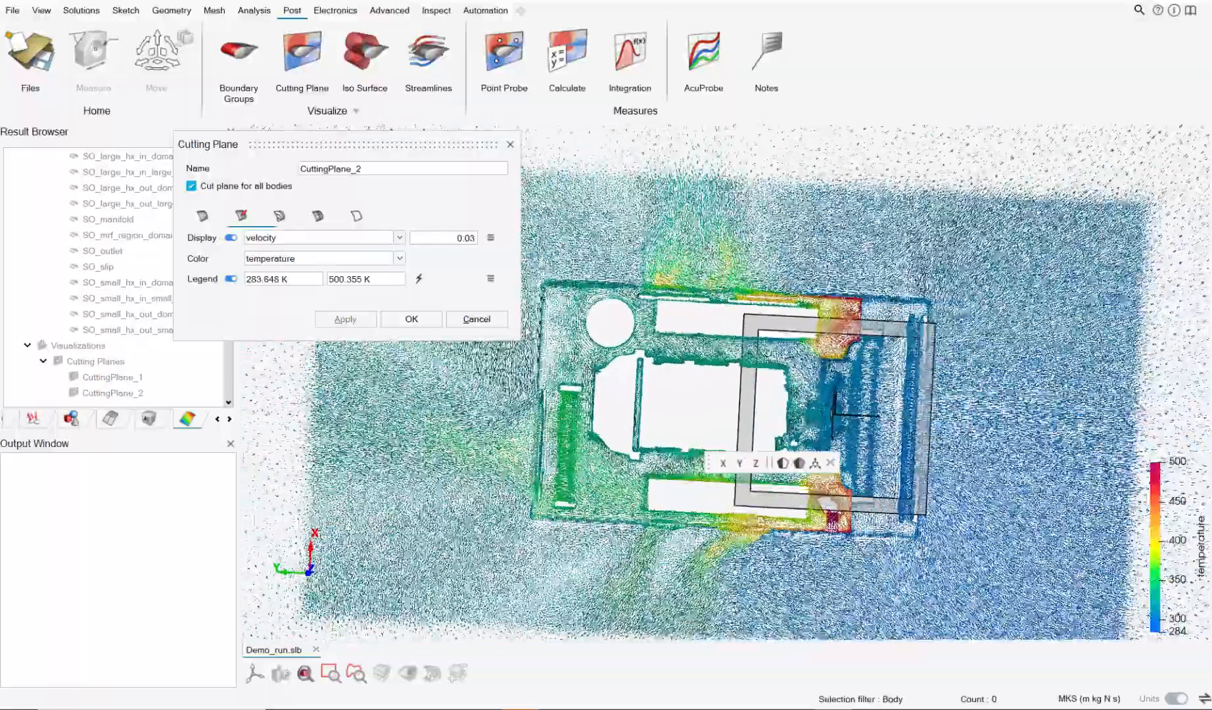
left_click(510, 144)
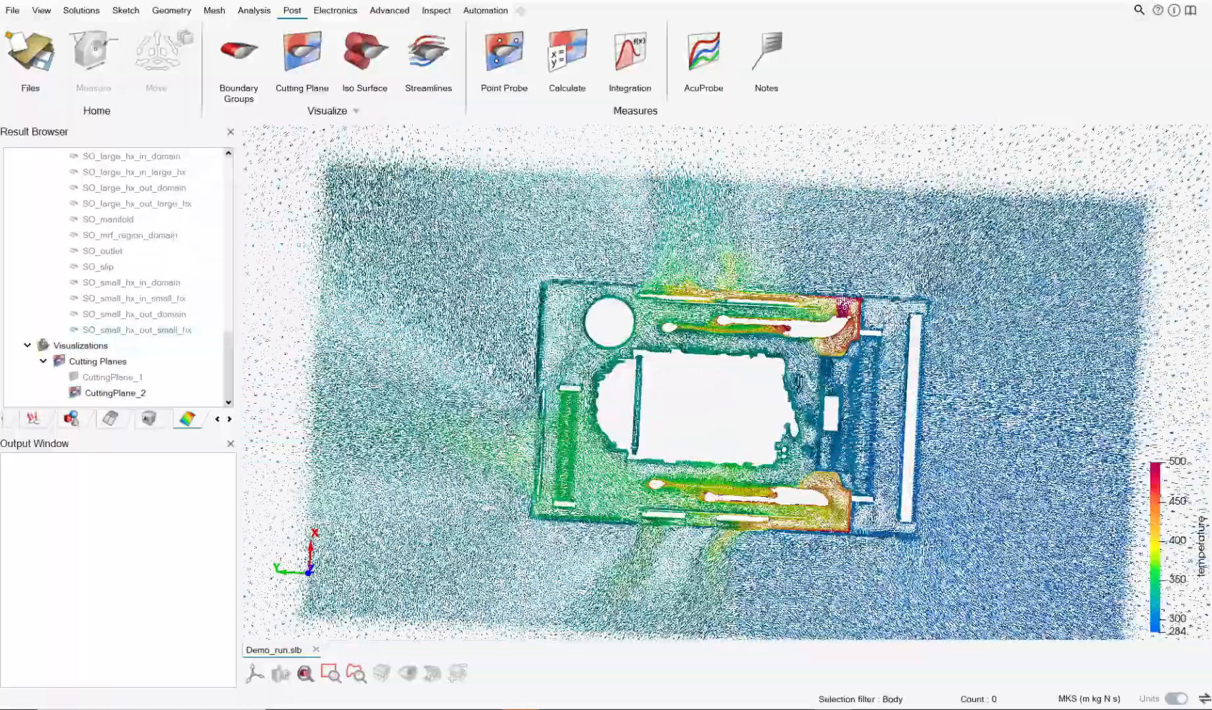
Step: Switch to the isometric view, hide all cutting planes, and display all the Flow Boundaries surfaces
scroll(508, 427, "down", 3)
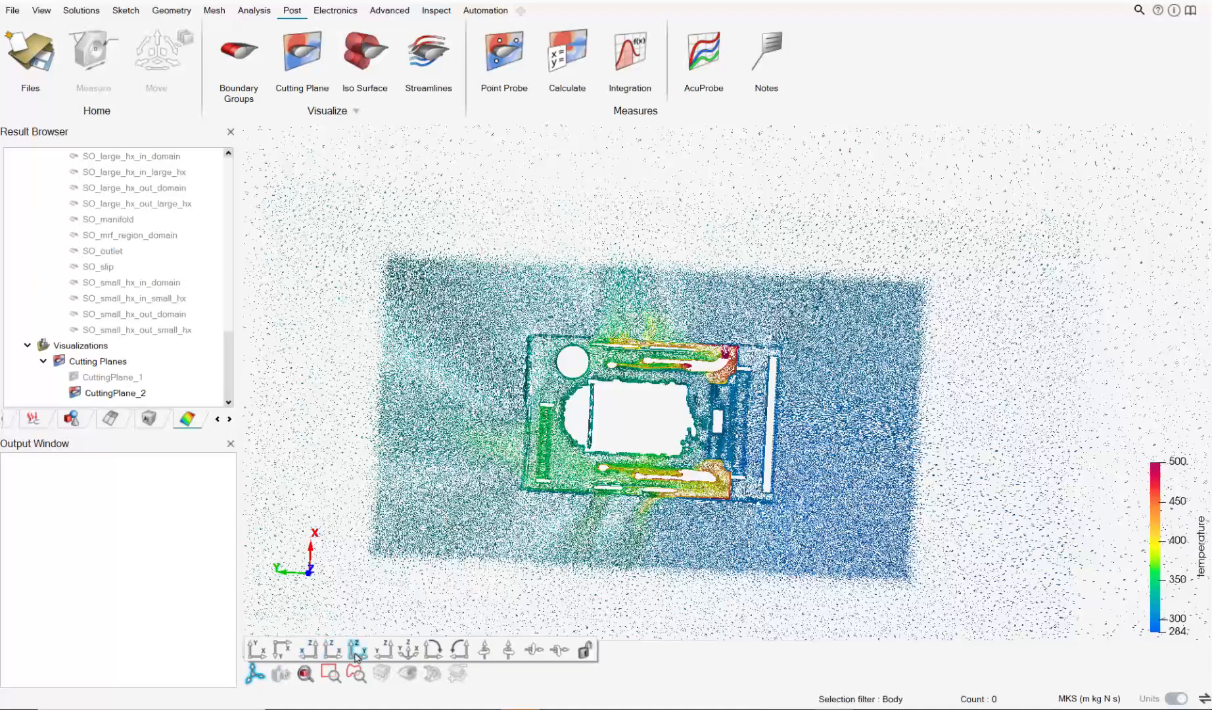
left_click(408, 650)
left_click(60, 360)
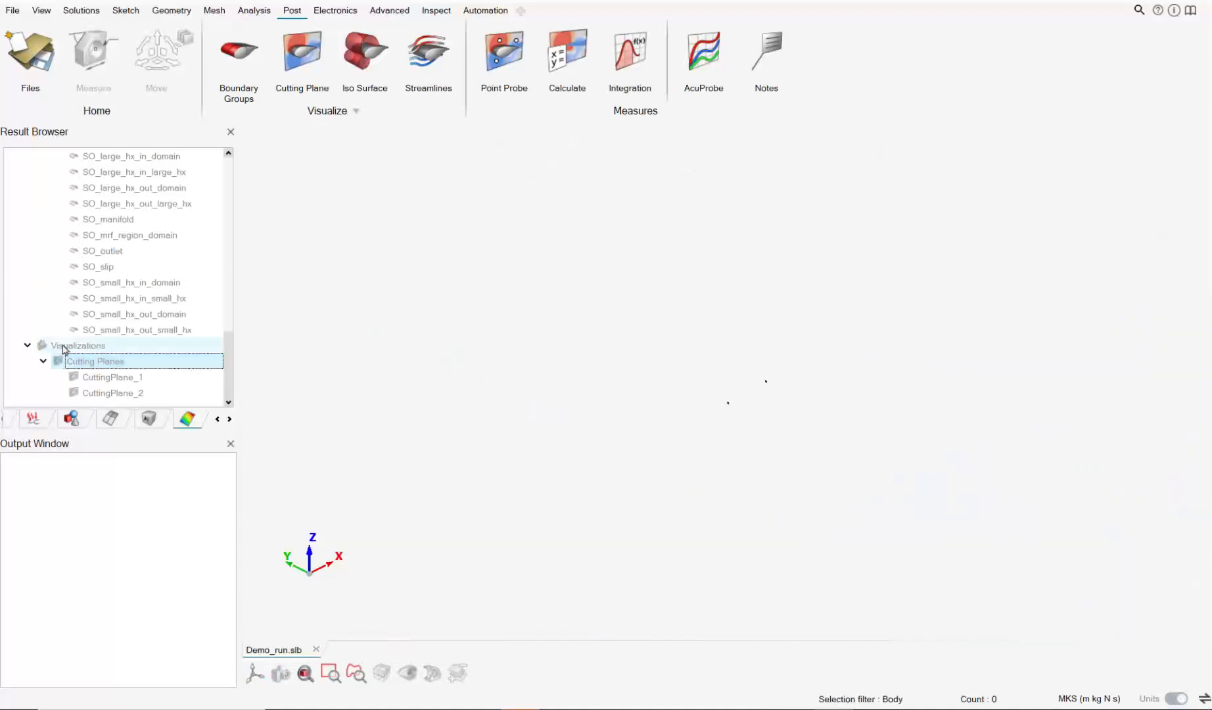
scroll(74, 270, "up", 10)
left_click(59, 267)
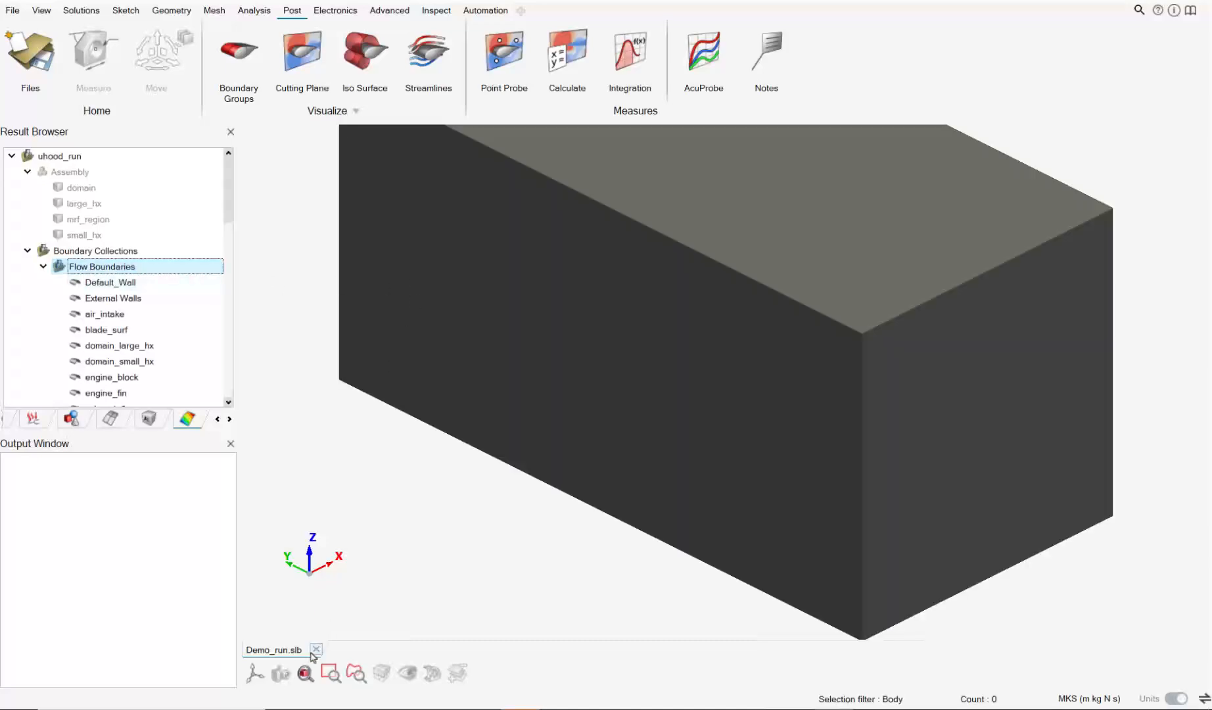
Step: Orient the displayed flow boundaries in the isometric view and review the surface output data in AcuProbe
mouse_move(259, 679)
left_click(409, 650)
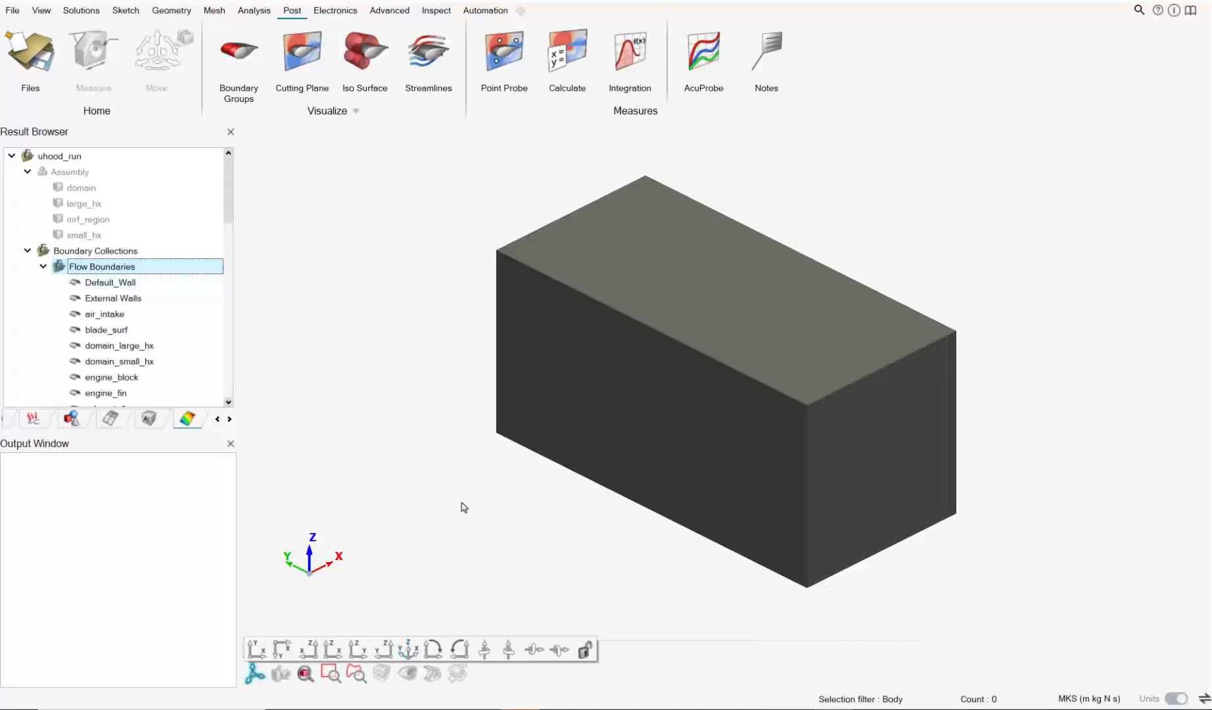
left_click(882, 224)
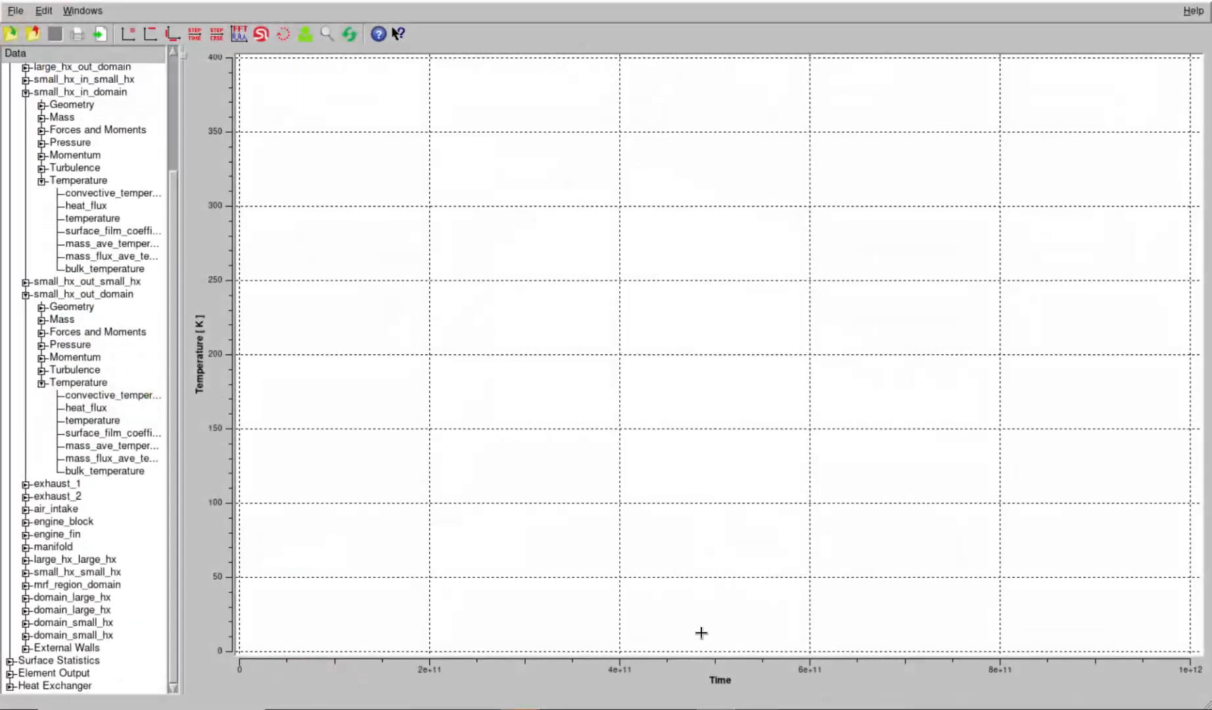
scroll(78, 214, "up", 4)
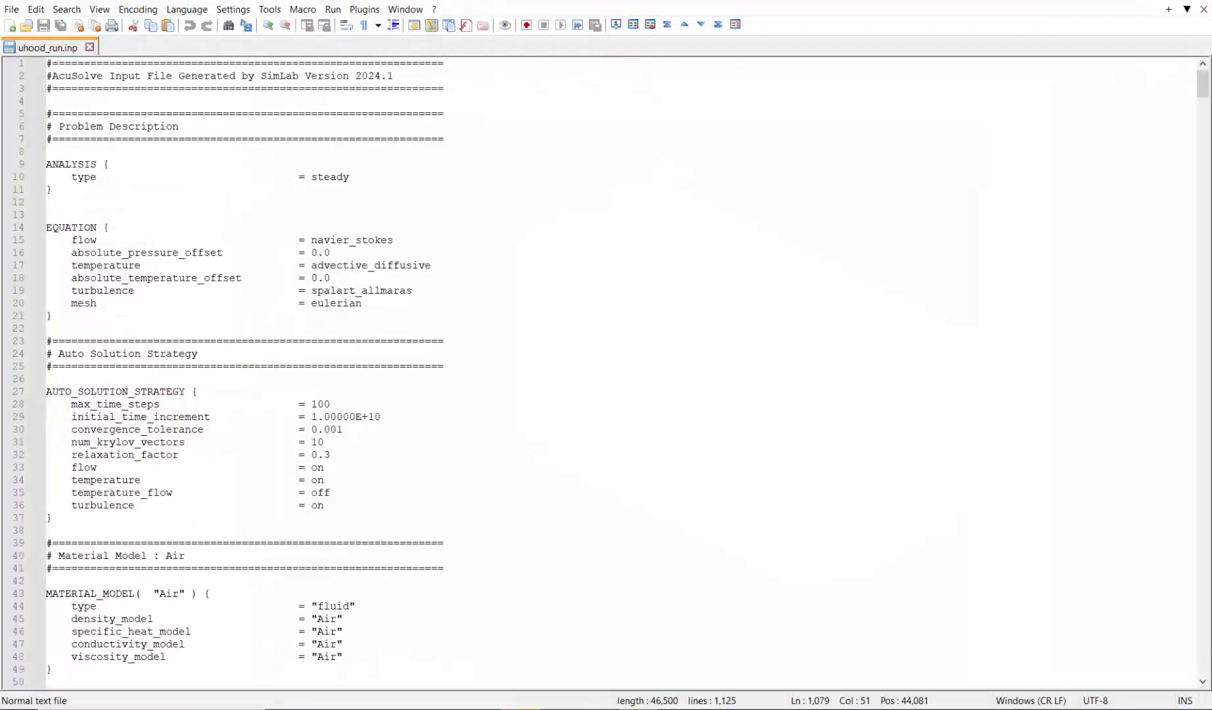
Step: In the AcuSolve command prompt, enter acuTrans -osi -osiv moment -osis "blade_surf" after reviewing the reference frame in uhood_run.inp
scroll(336, 401, "down", 19)
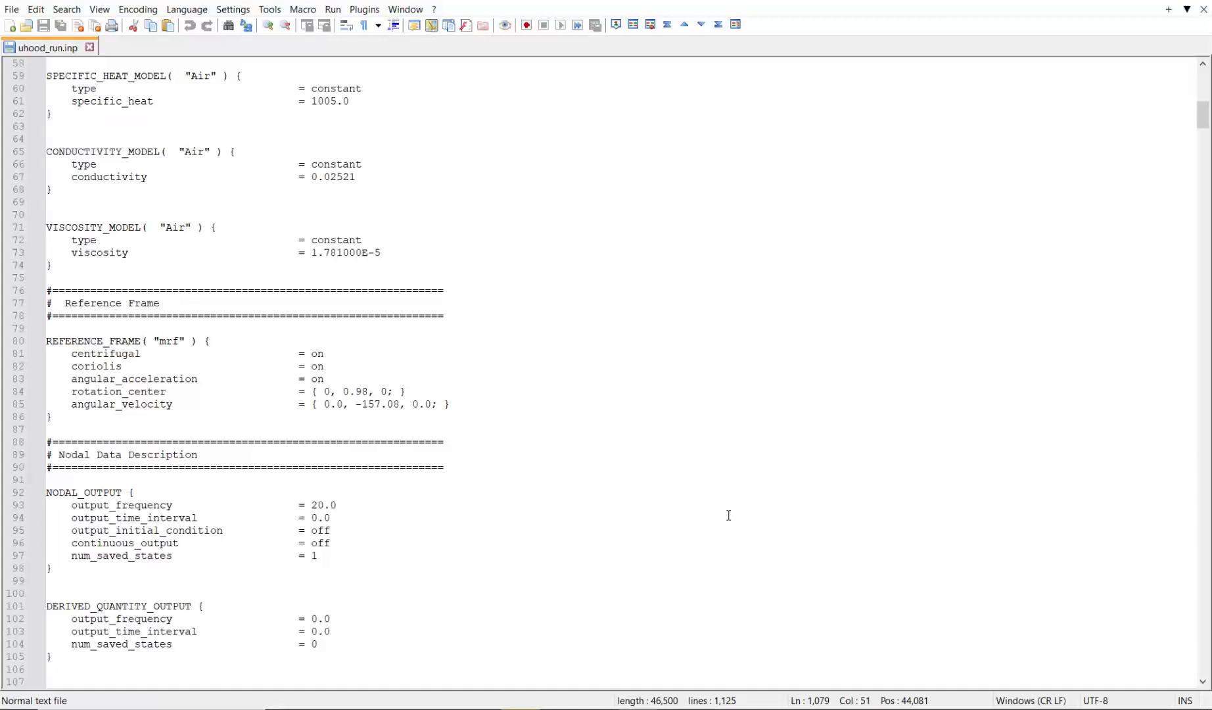
left_click(796, 708)
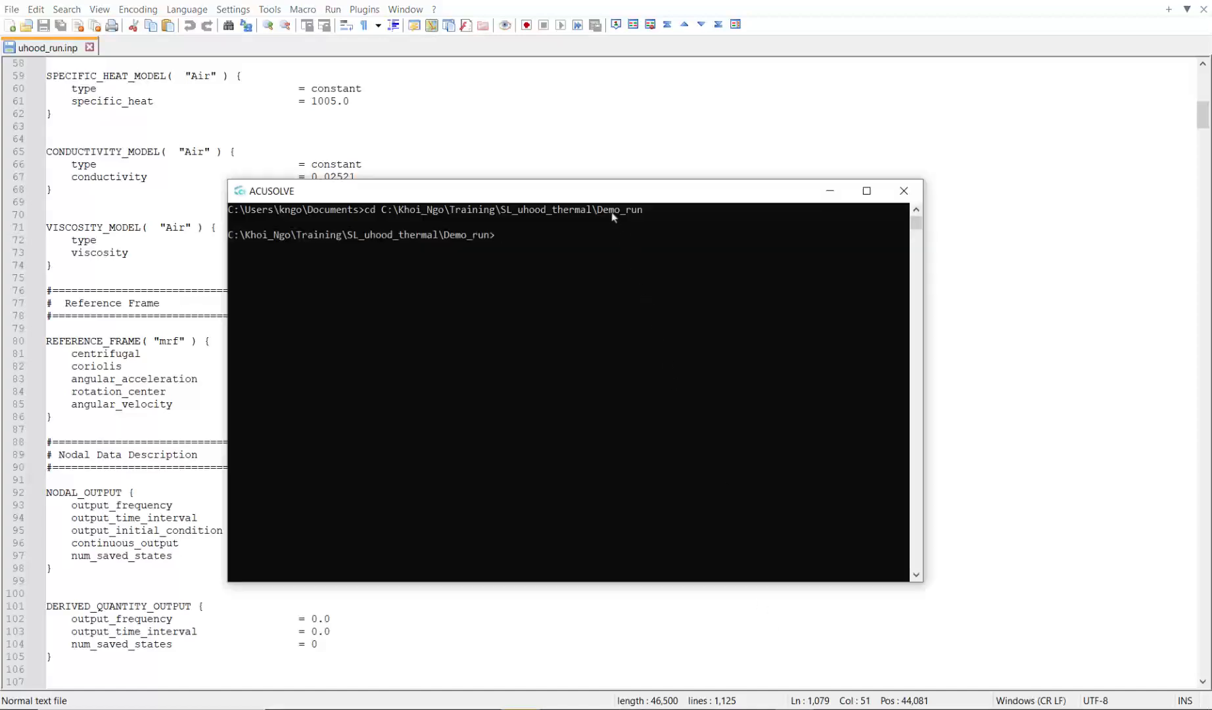
left_click_drag(602, 197, 644, 200)
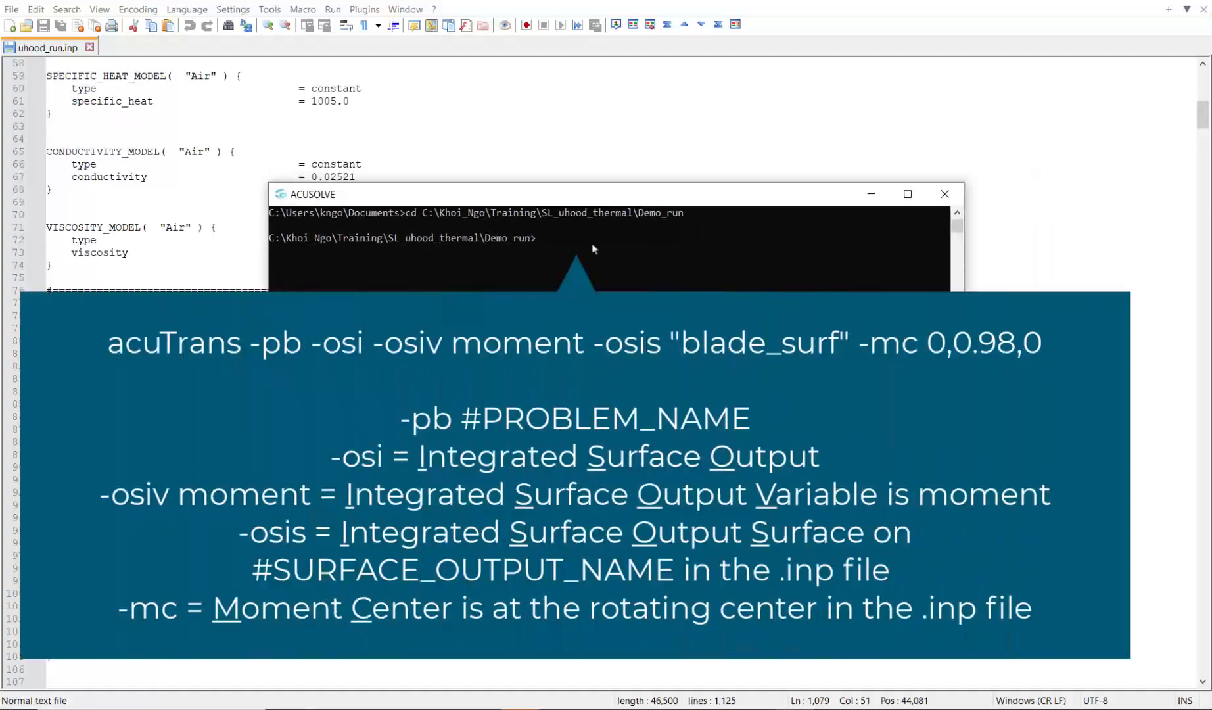
type("acuTrna")
type("ns ")
type("-osi")
type(" -osi")
type("v moment")
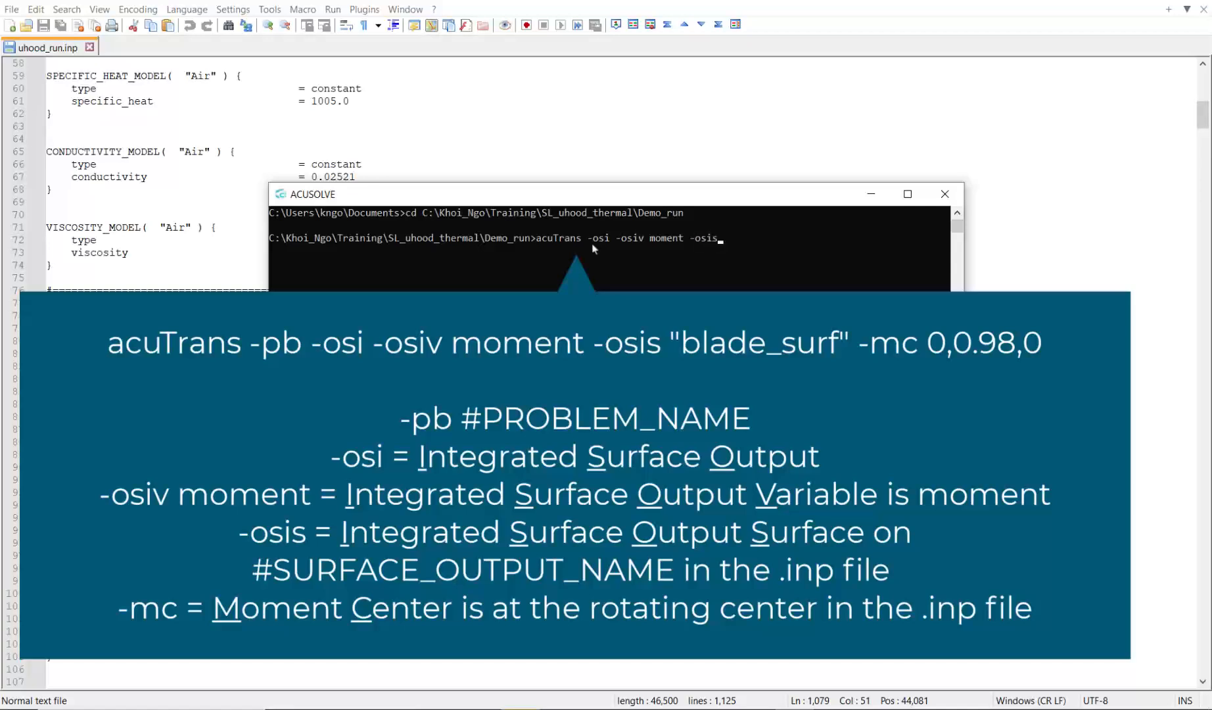
type("-osis \"blade_surf")
Step: Return to uhood_run.inp and search it for blade_surf
left_click(181, 402)
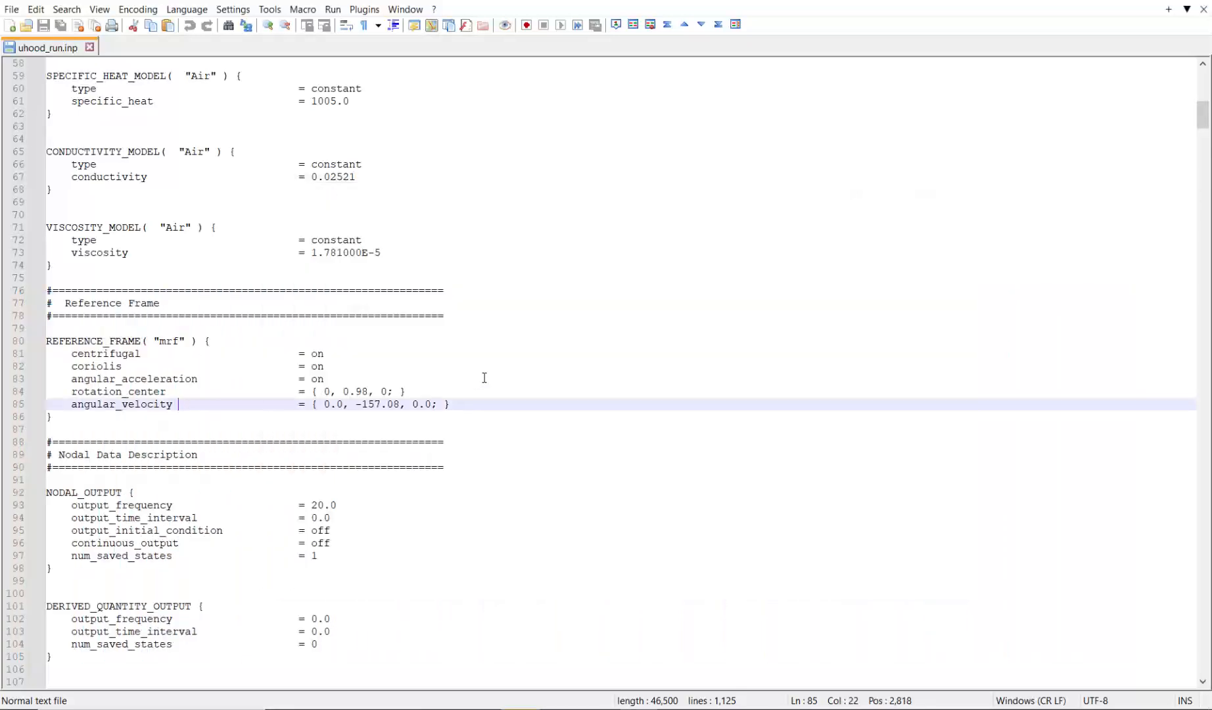
double_click(565, 355)
key("ctrl+f")
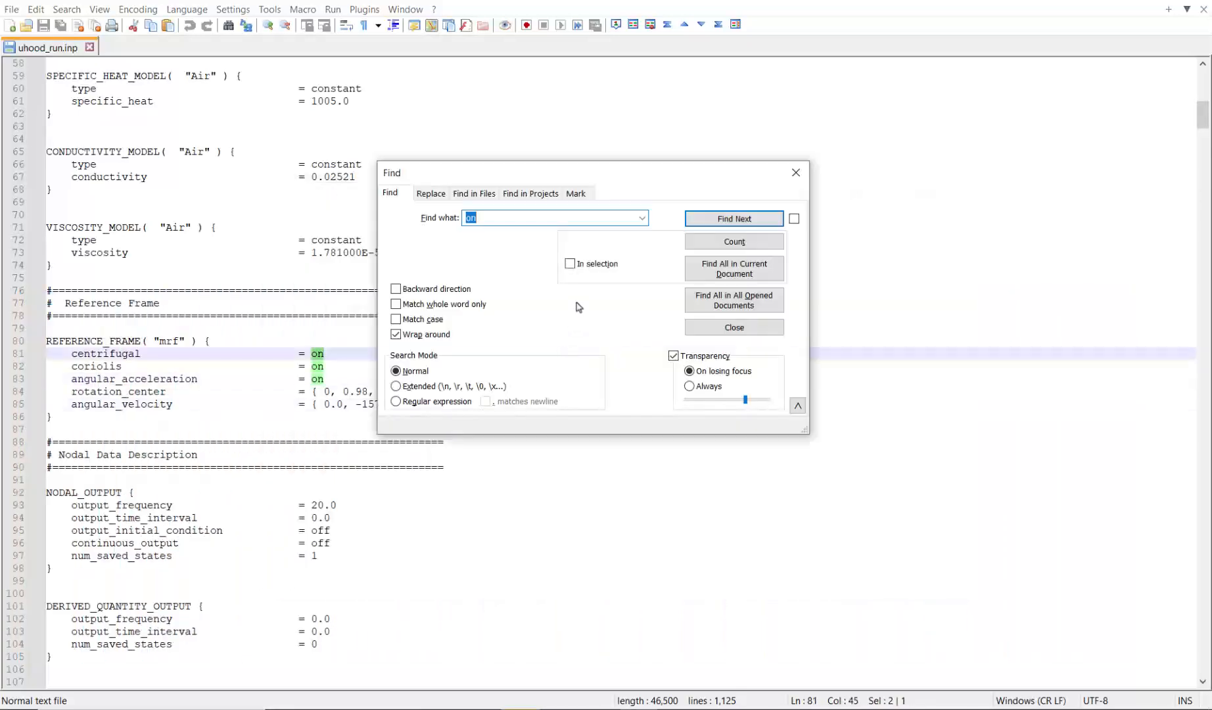
type("s")
key("BackSpace")
key("BackSpace")
key("BackSpace")
key("BackSpace")
key("BackSpace")
type("blade_surf")
key("Return")
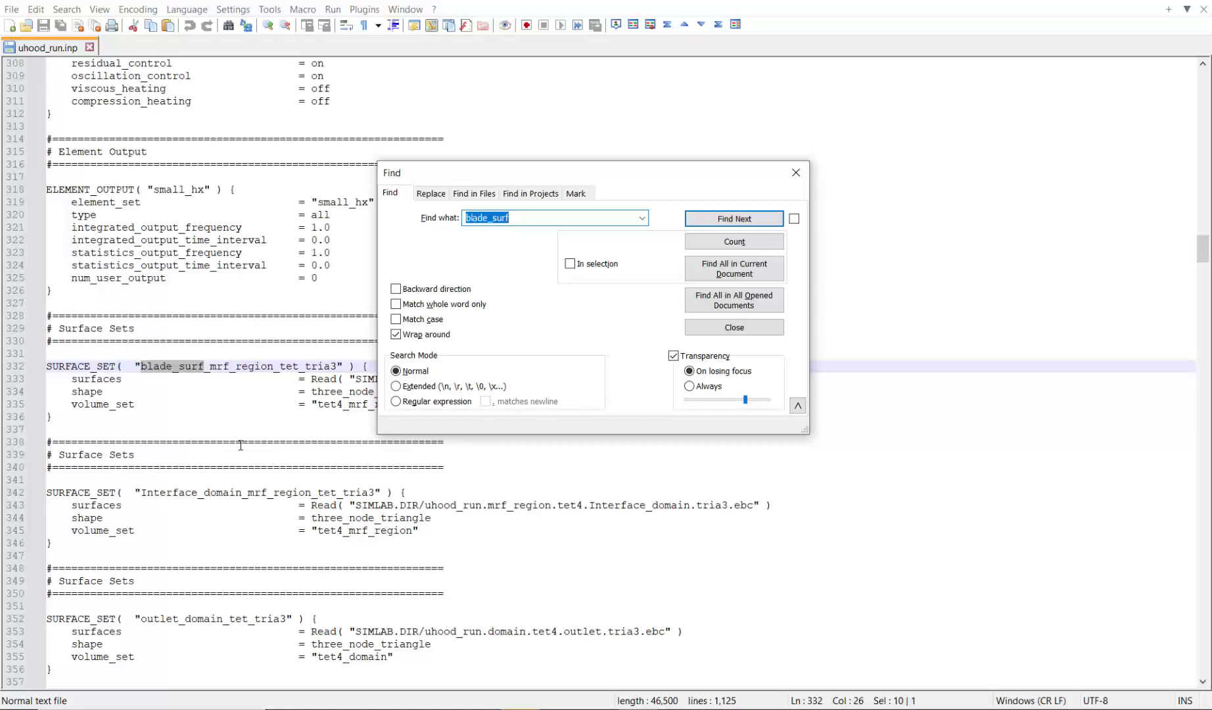
Step: Advance the search to the blade_surf SURFACE_OUTPUT block and check the exact surface output name
left_click(734, 218)
left_click(734, 218)
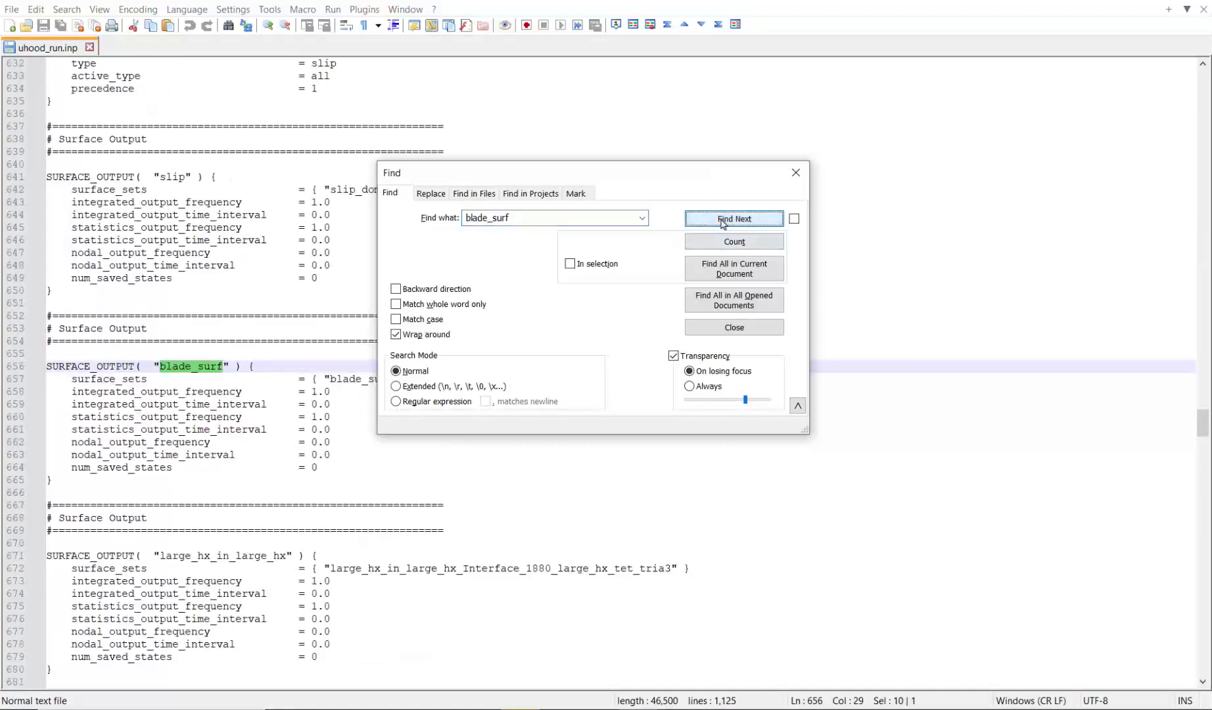
left_click(251, 467)
left_click_drag(730, 178, 868, 172)
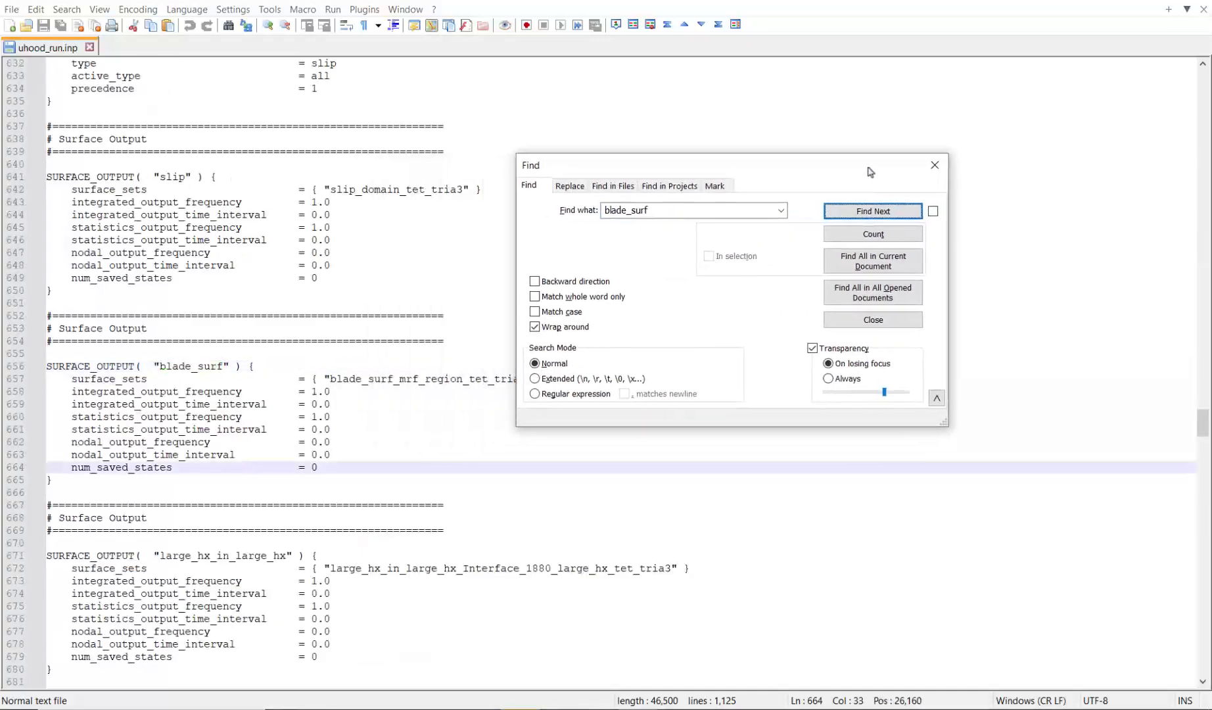
left_click_drag(160, 366, 228, 368)
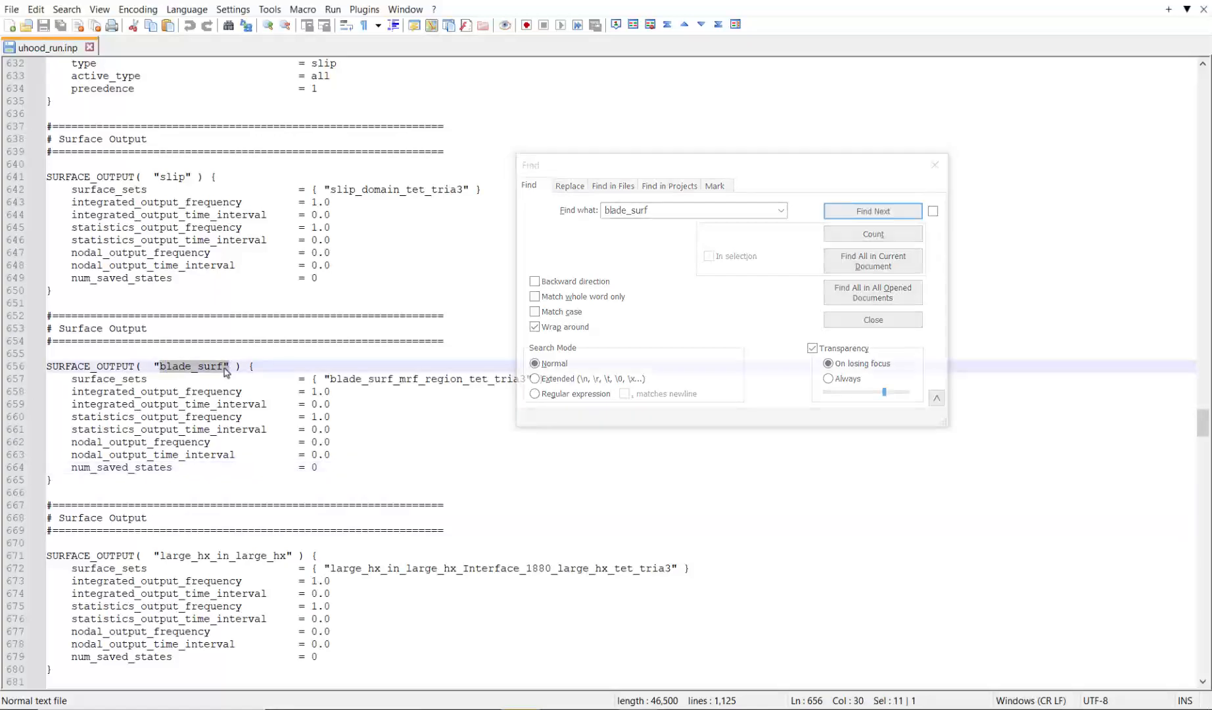
left_click(224, 368)
Step: Append the -mc option to the acuTrans command and copy the mrf rotation center, 0, 0.98, 0, from uhood_run.inp
left_click(789, 708)
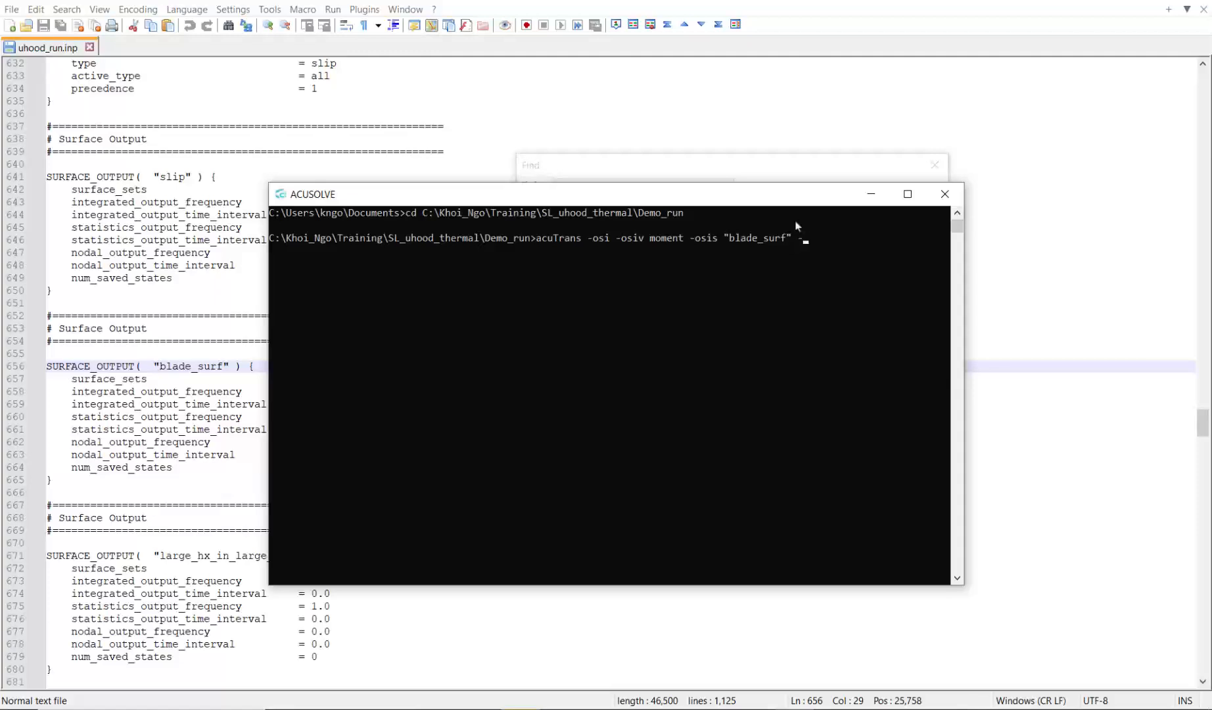
type("mc")
scroll(147, 214, "up", 13)
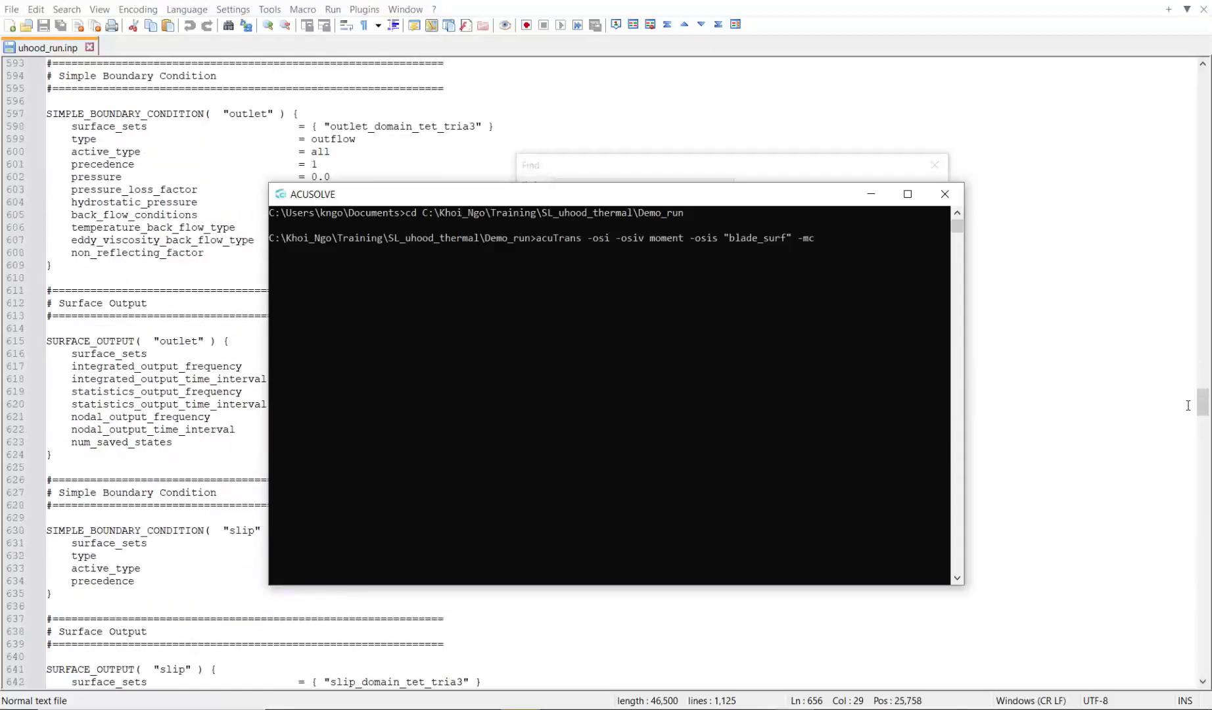
left_click_drag(1202, 402, 1183, 117)
left_click(390, 507)
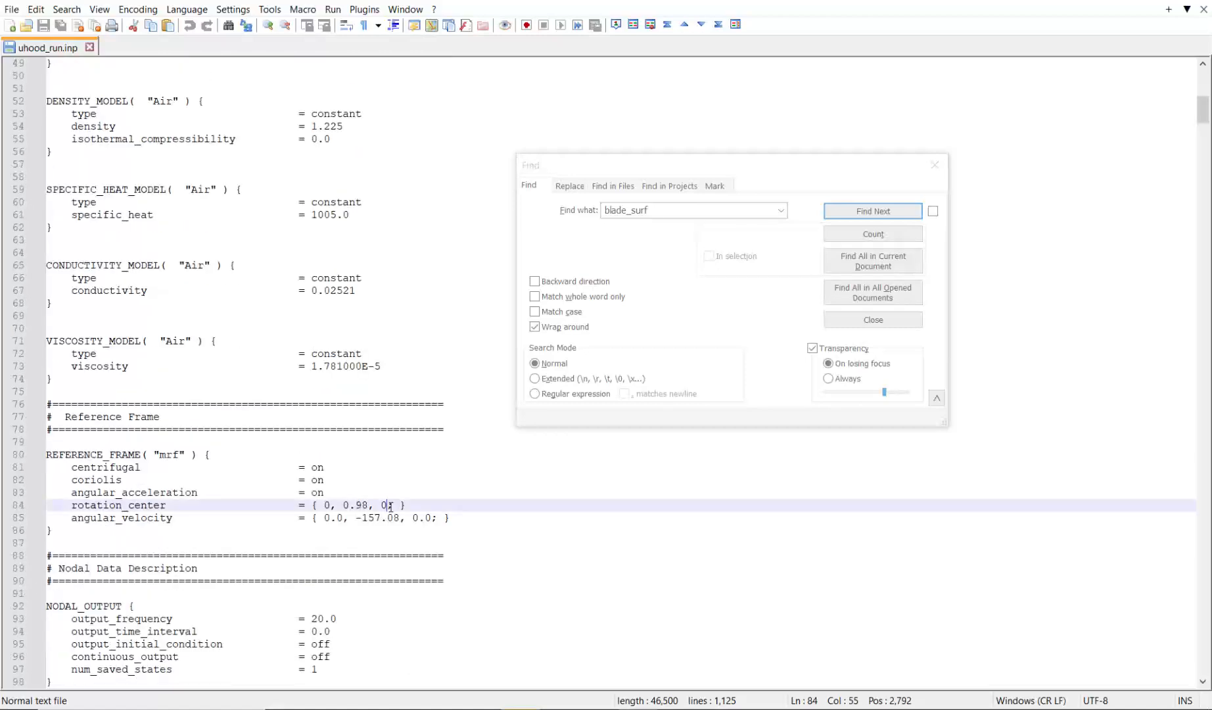
left_click_drag(390, 507, 323, 507)
key("ctrl+c")
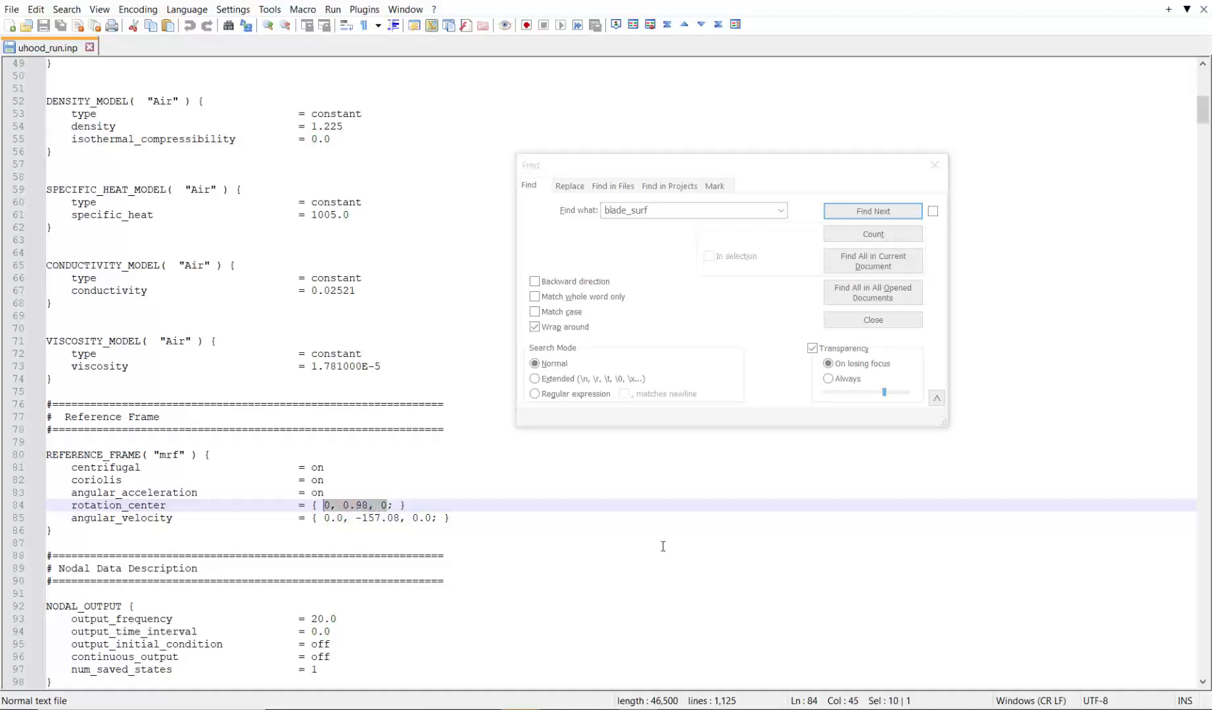
Step: Paste the rotation center as the moment center, remove its spaces to give 0,0.98,0, and run the acuTrans command
left_click(788, 708)
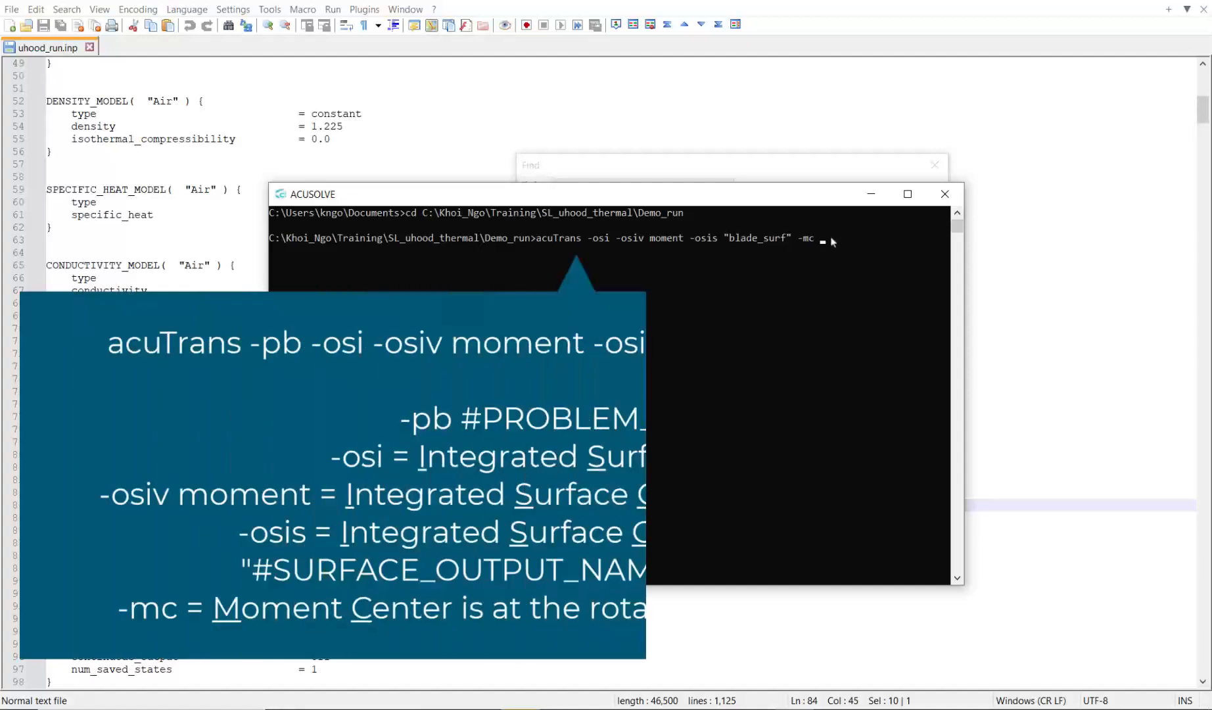
right_click(831, 240)
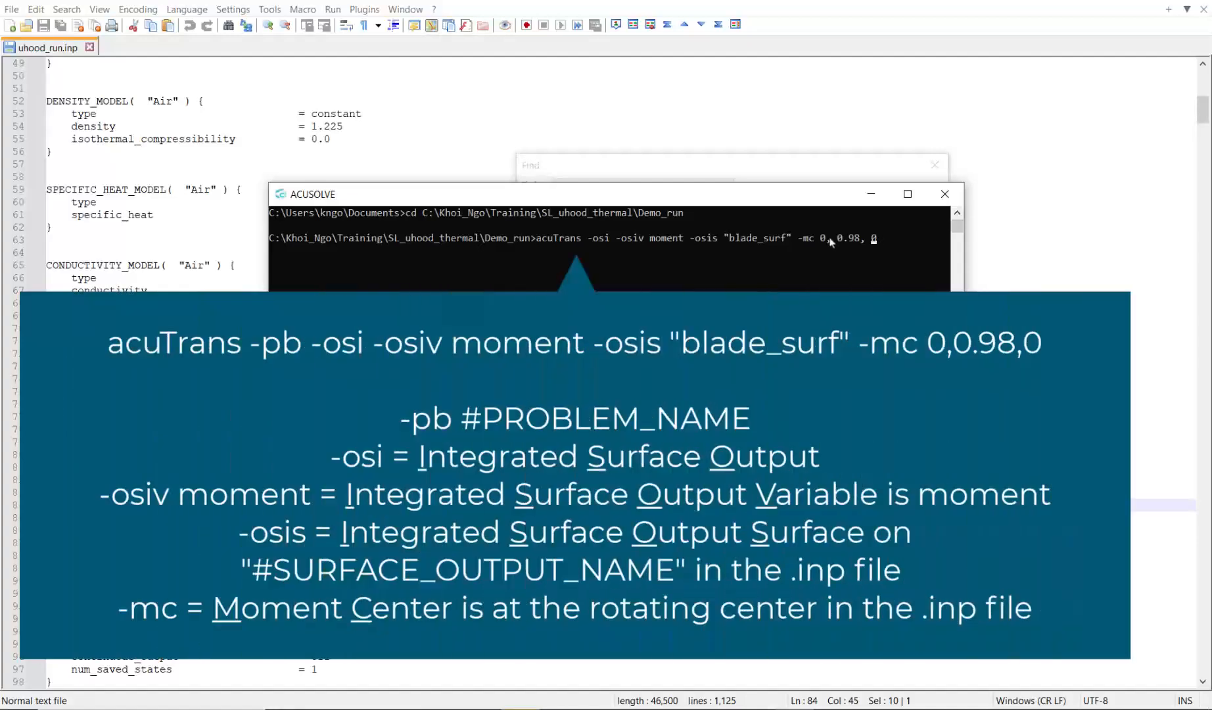
key("Left")
key("BackSpace")
key("Left")
key("Left")
key("Left")
key("Left")
key("Left")
key("BackSpace")
key("Return")
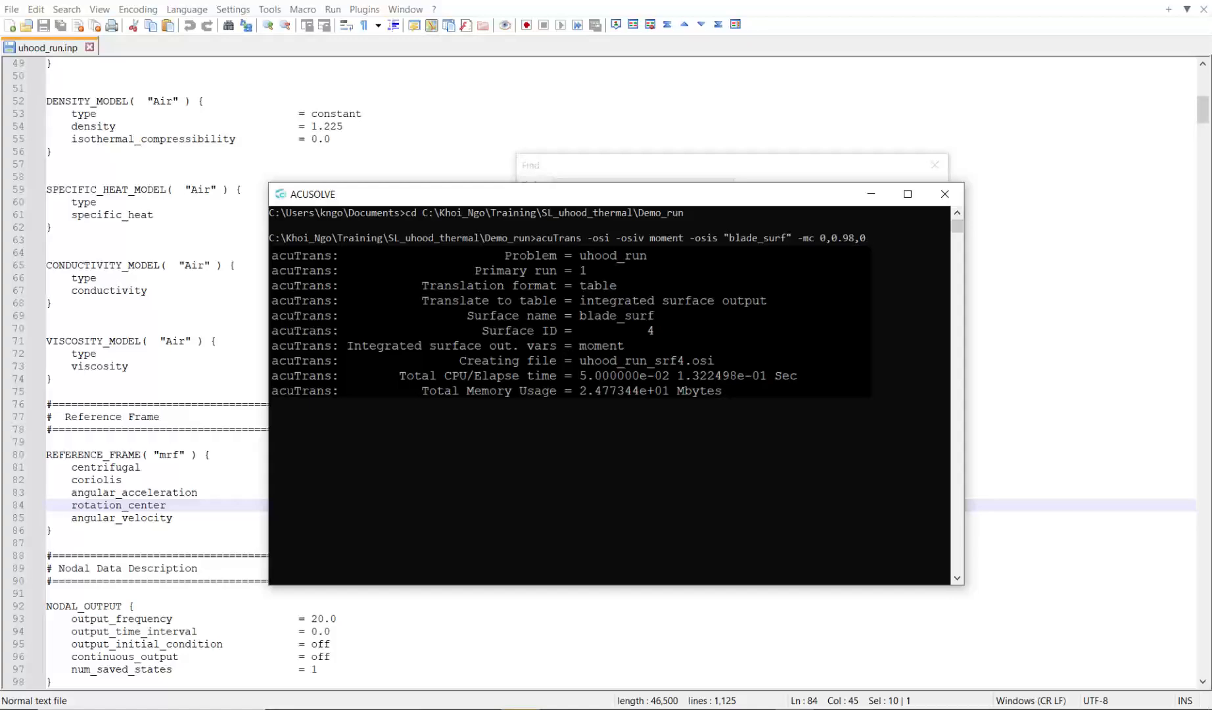
Step: Open uhood_run_srf4.osi from the Demo_run folder, dismiss the search dialog, and go to the last rows
left_click(322, 709)
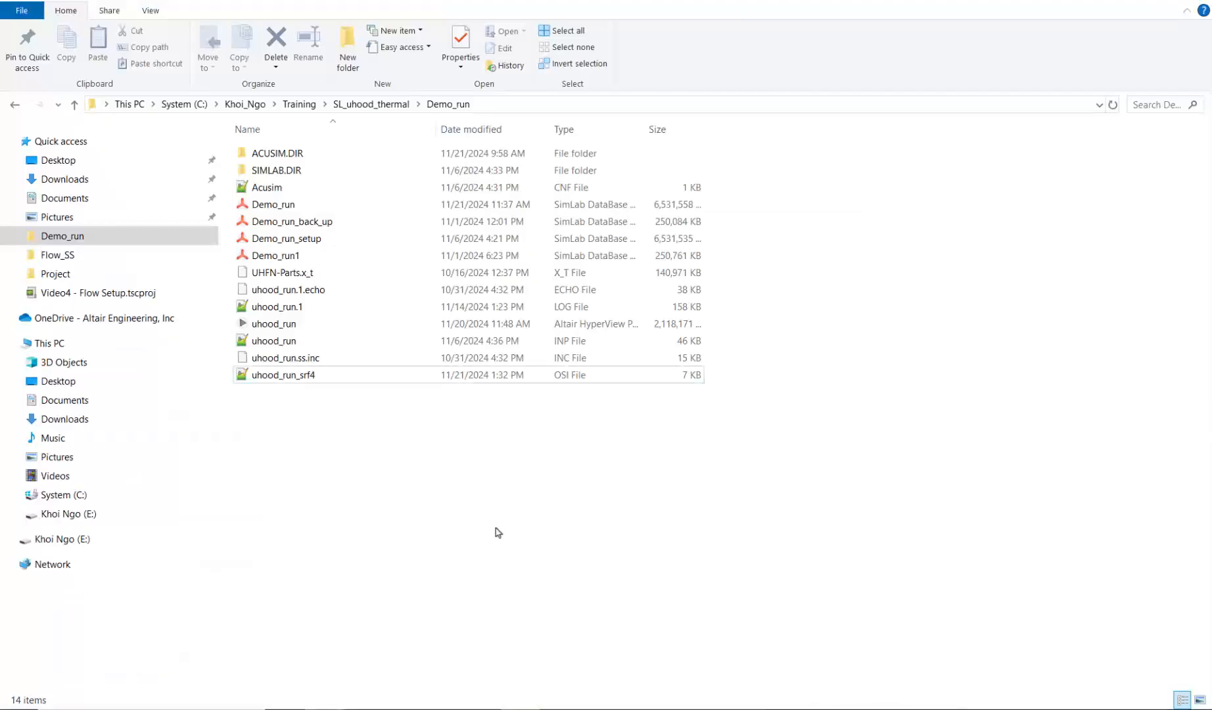
double_click(556, 376)
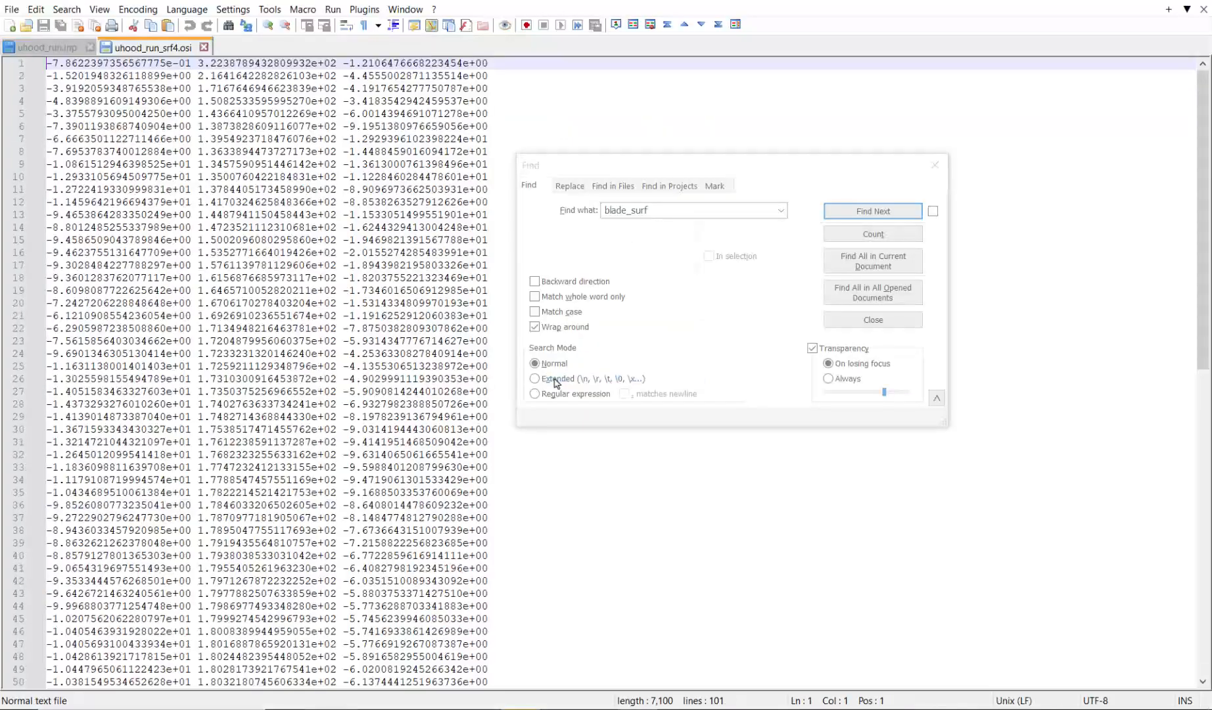
left_click(405, 417)
left_click(935, 165)
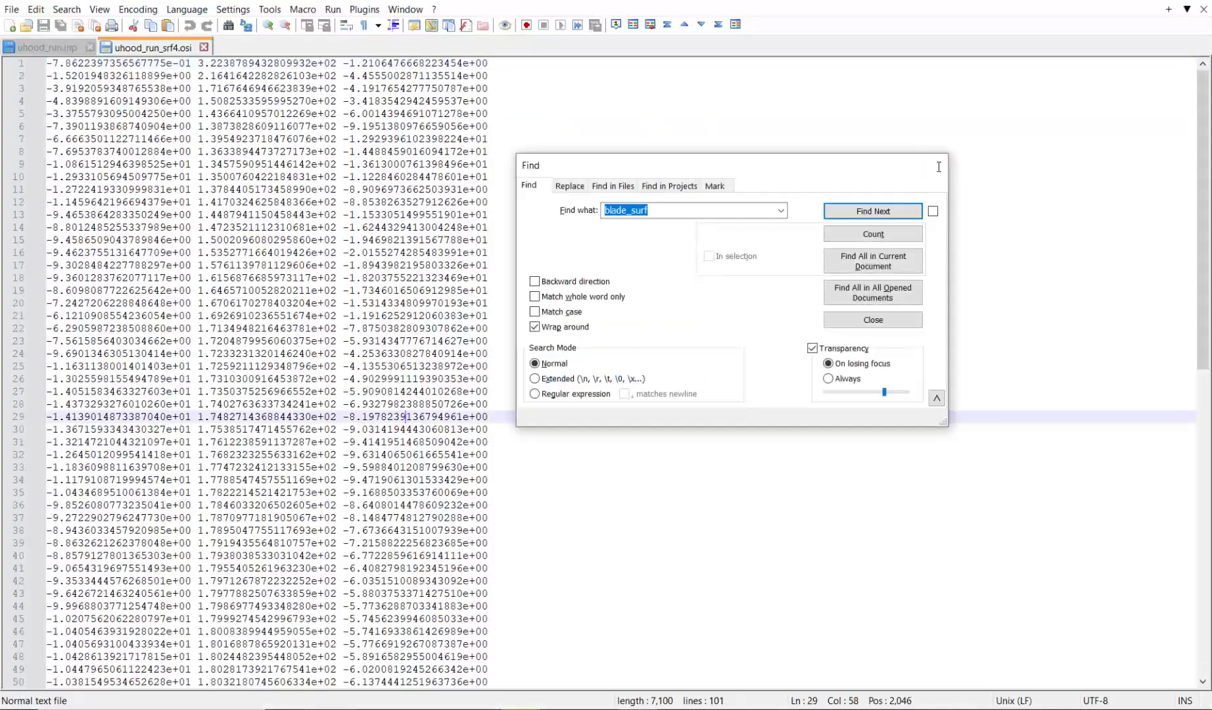
scroll(406, 417, "down", 17)
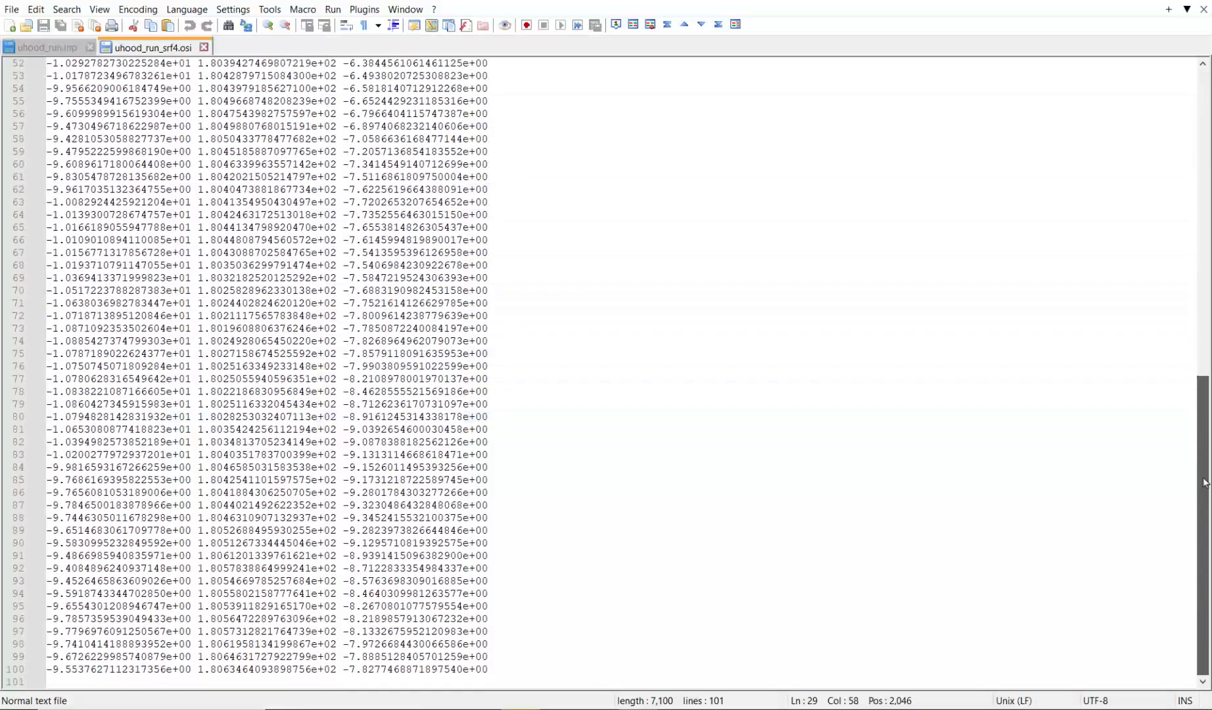
Step: Examine the X, Y and Z moment components in the last data row, focusing on the Y moment
left_click_drag(198, 670, 338, 672)
left_click(339, 671)
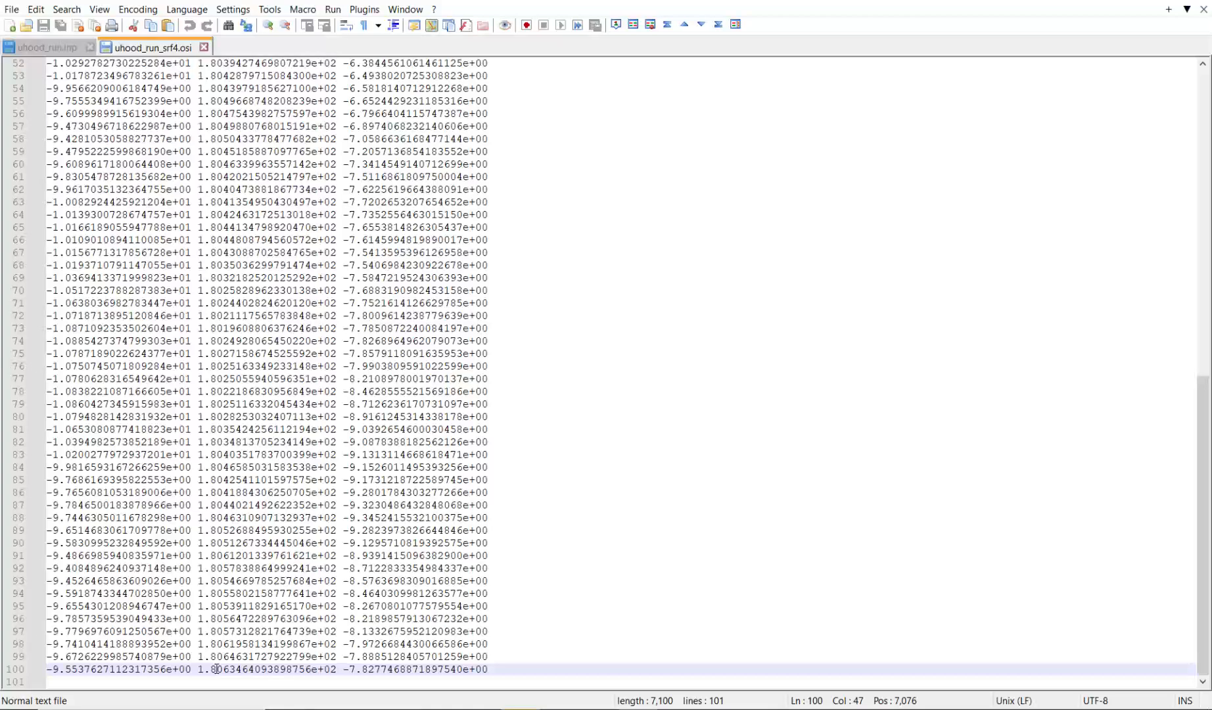
left_click(629, 604)
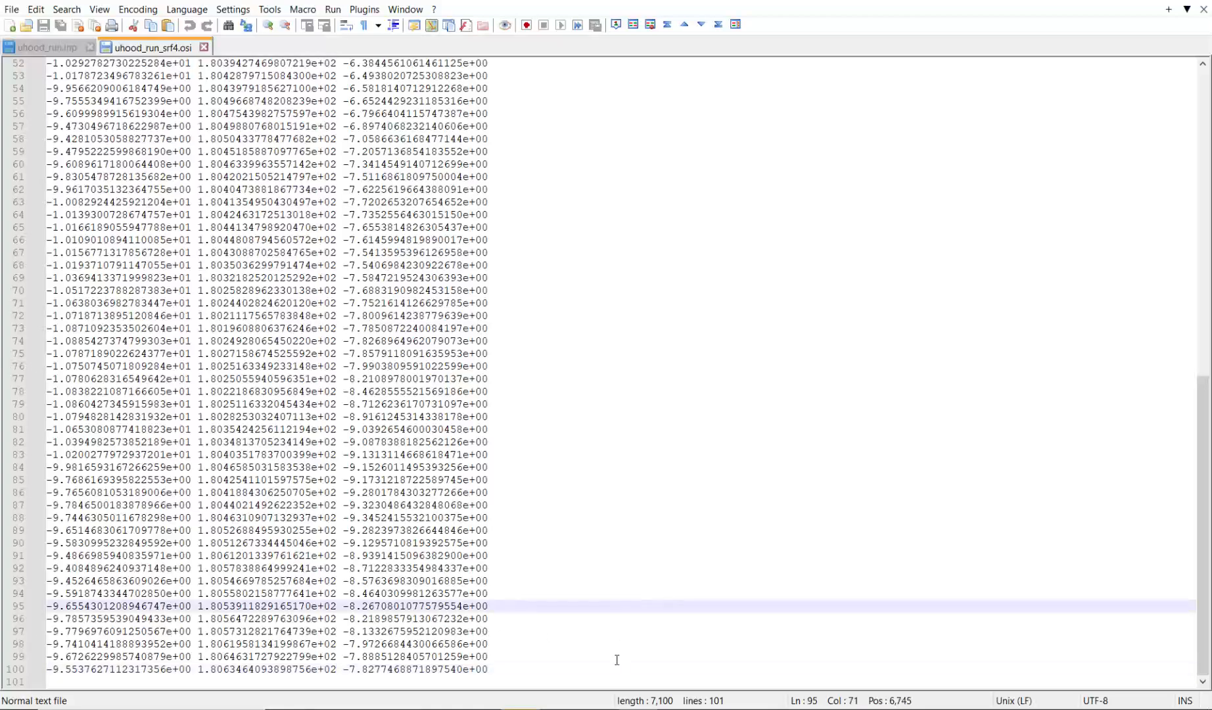
left_click_drag(191, 669, 44, 670)
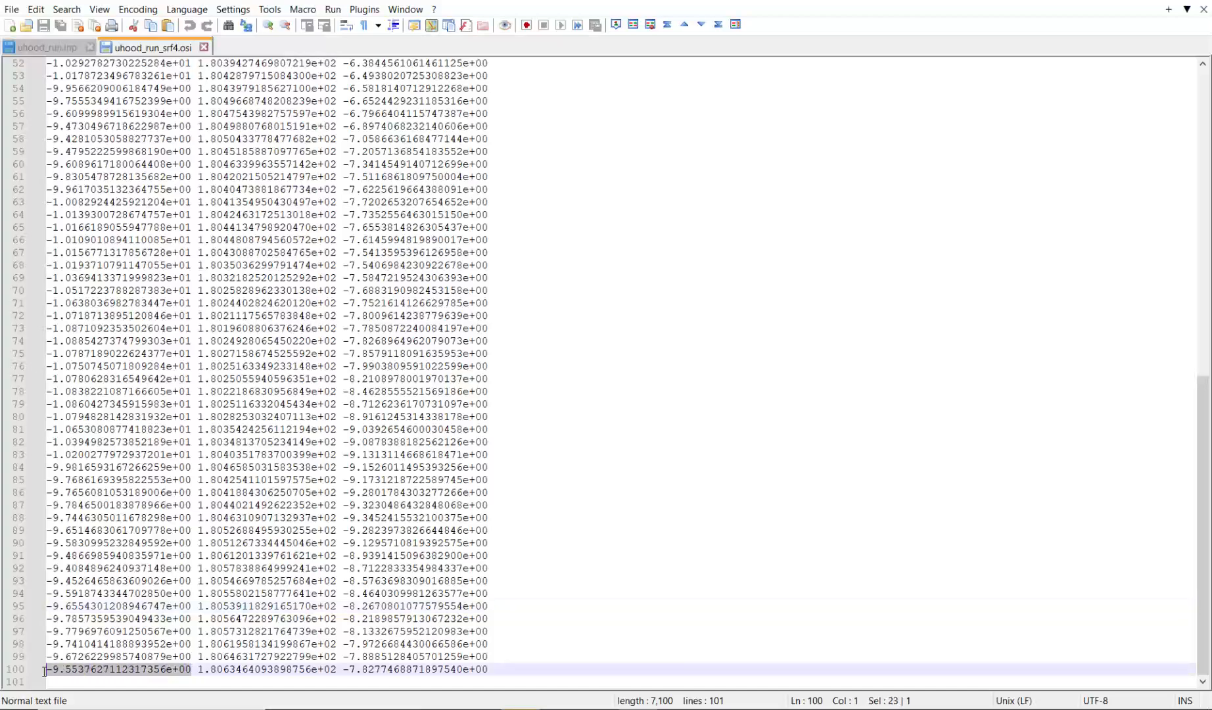
left_click_drag(342, 669, 511, 668)
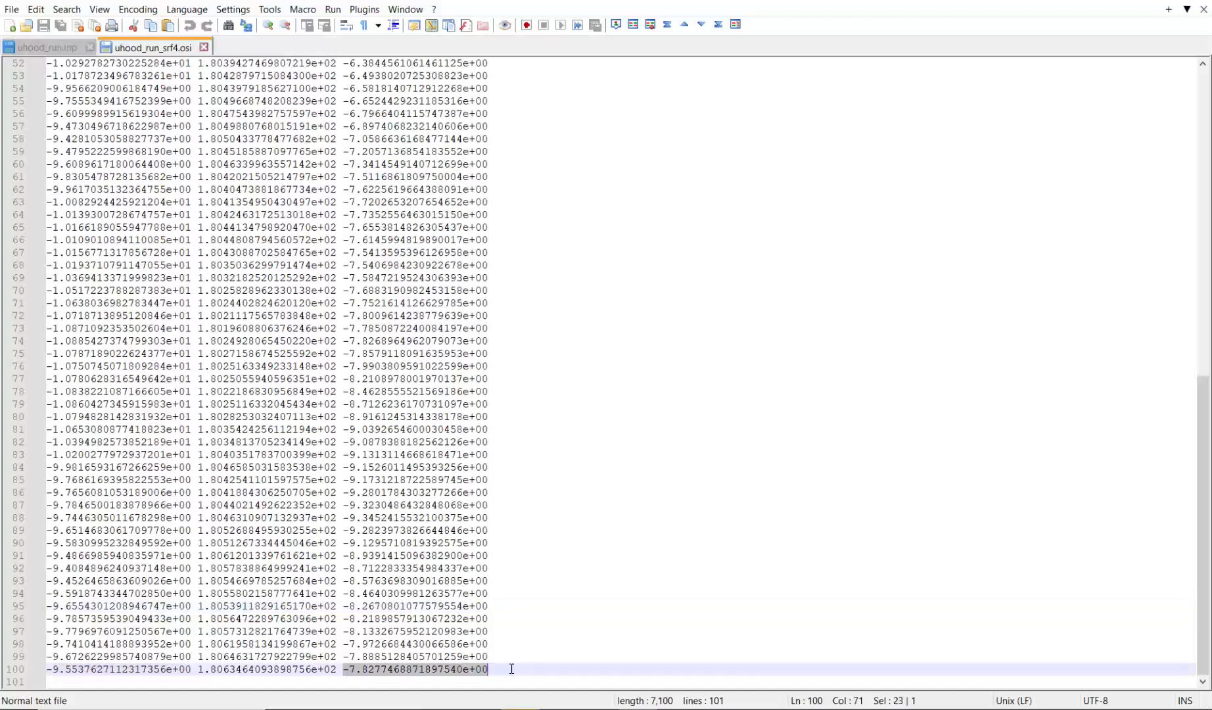
left_click(216, 669)
left_click_drag(198, 669, 340, 669)
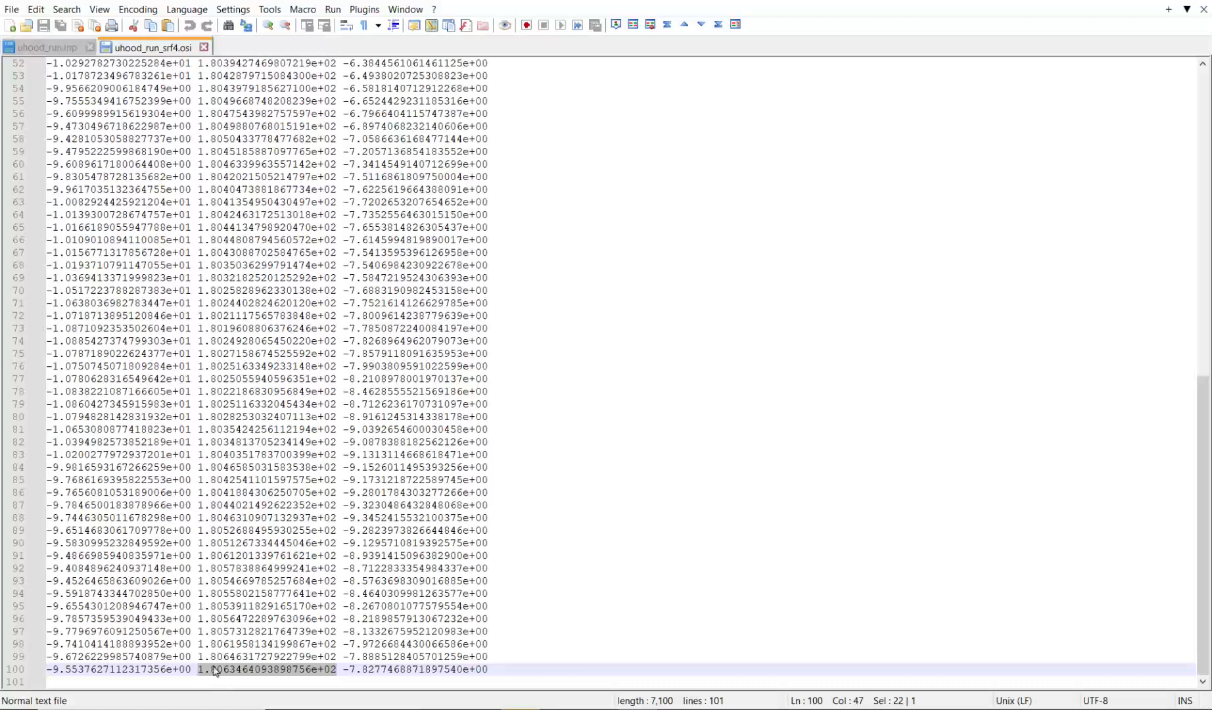
Step: Put the moment results file away and switch back to the Demo_run model in SimLab
left_click(1123, 3)
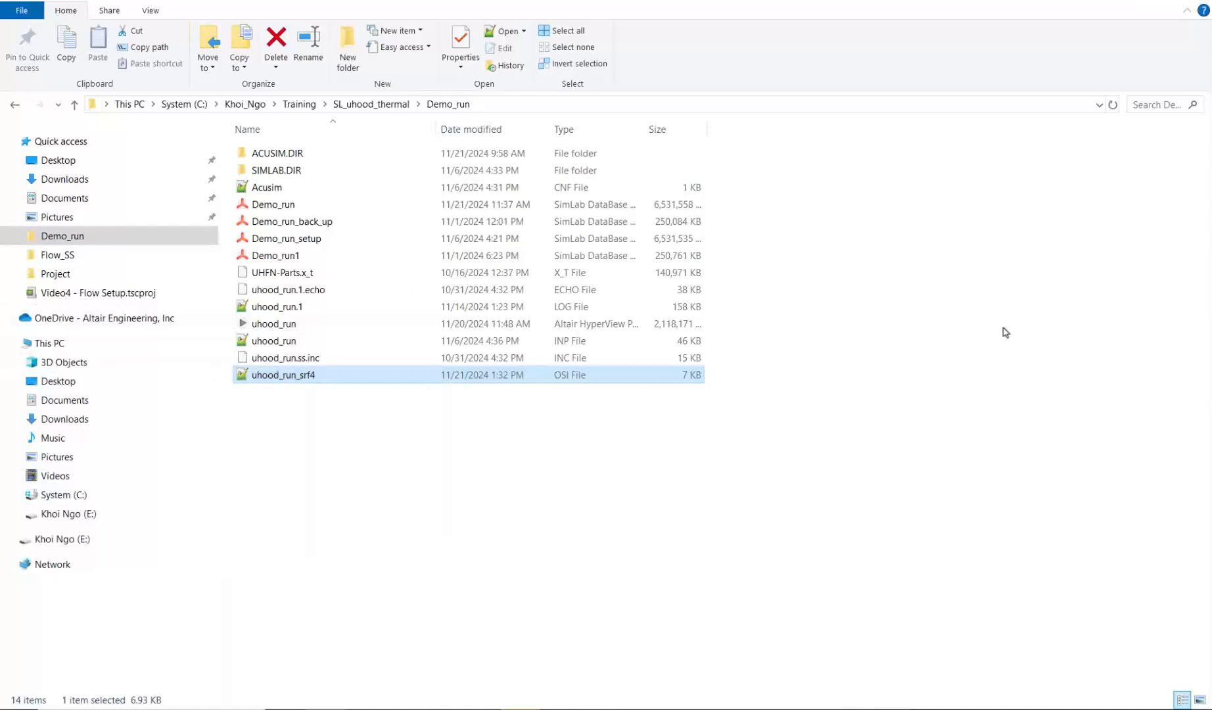
left_click(763, 708)
left_click(788, 709)
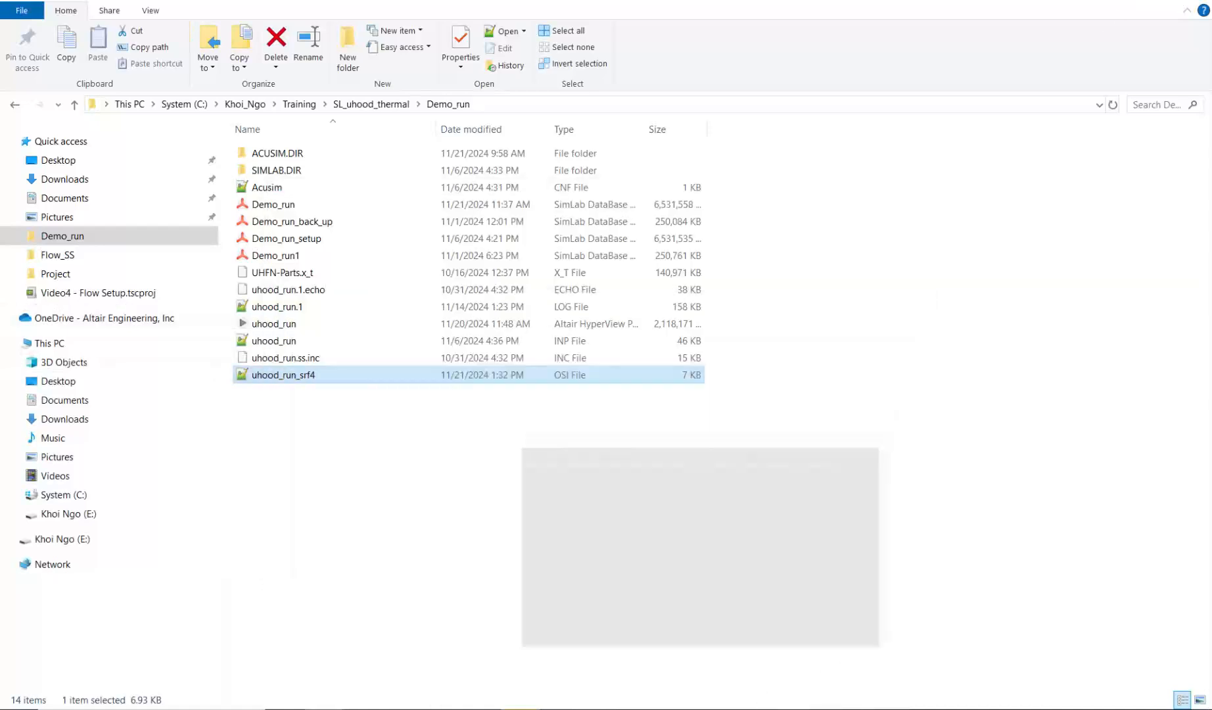
left_click(759, 709)
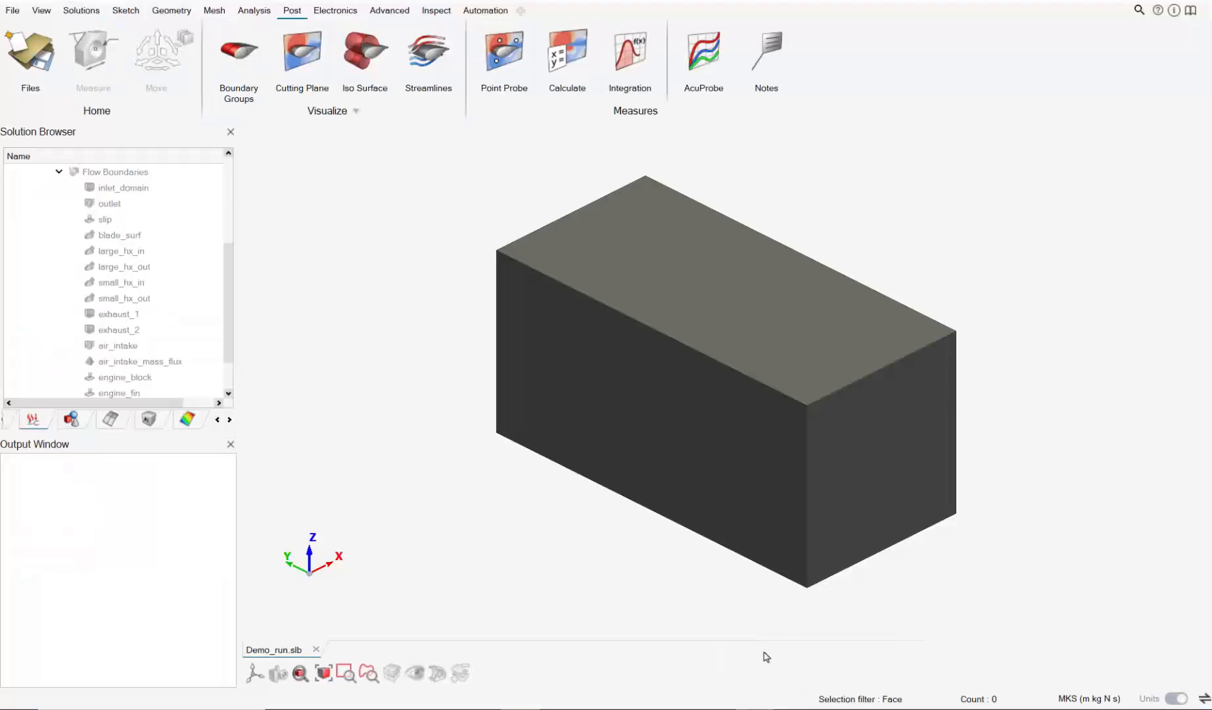